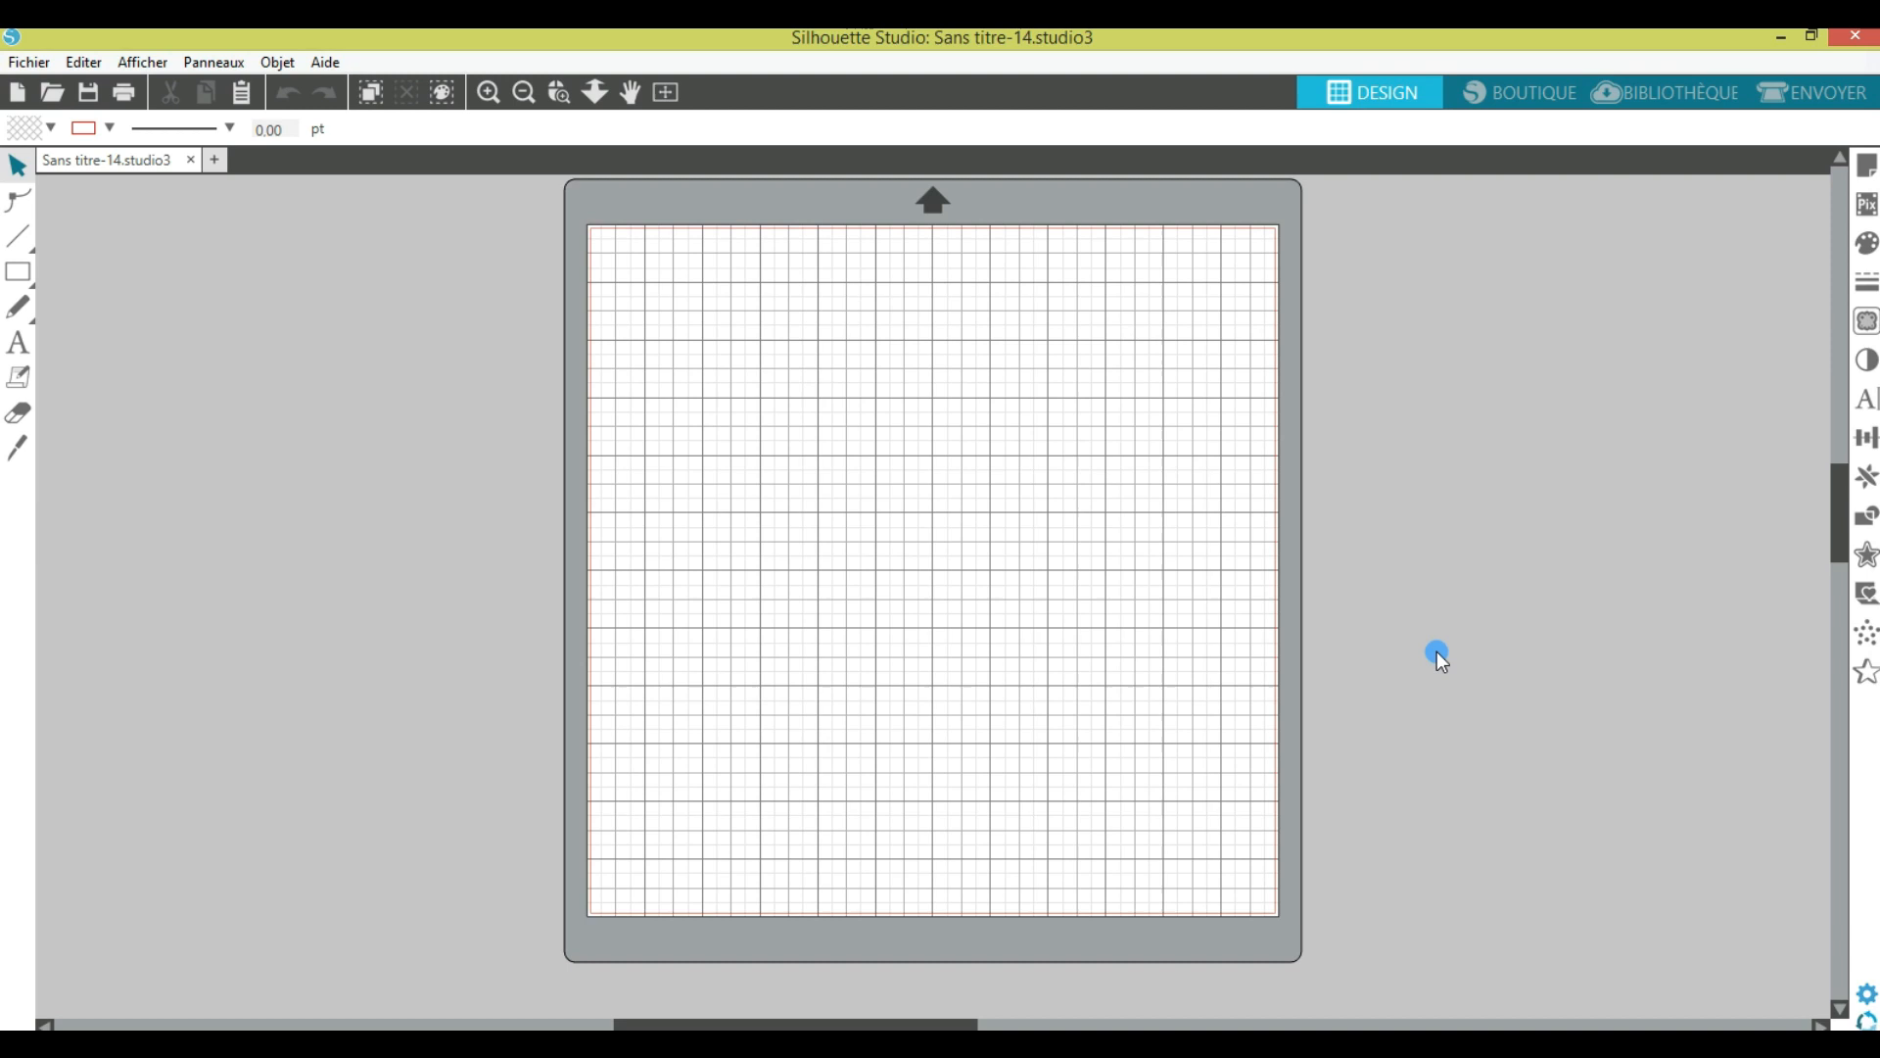
{"action": "scroll", "coordinate": [1439, 611], "scroll_direction": "up", "scroll_amount": 1}
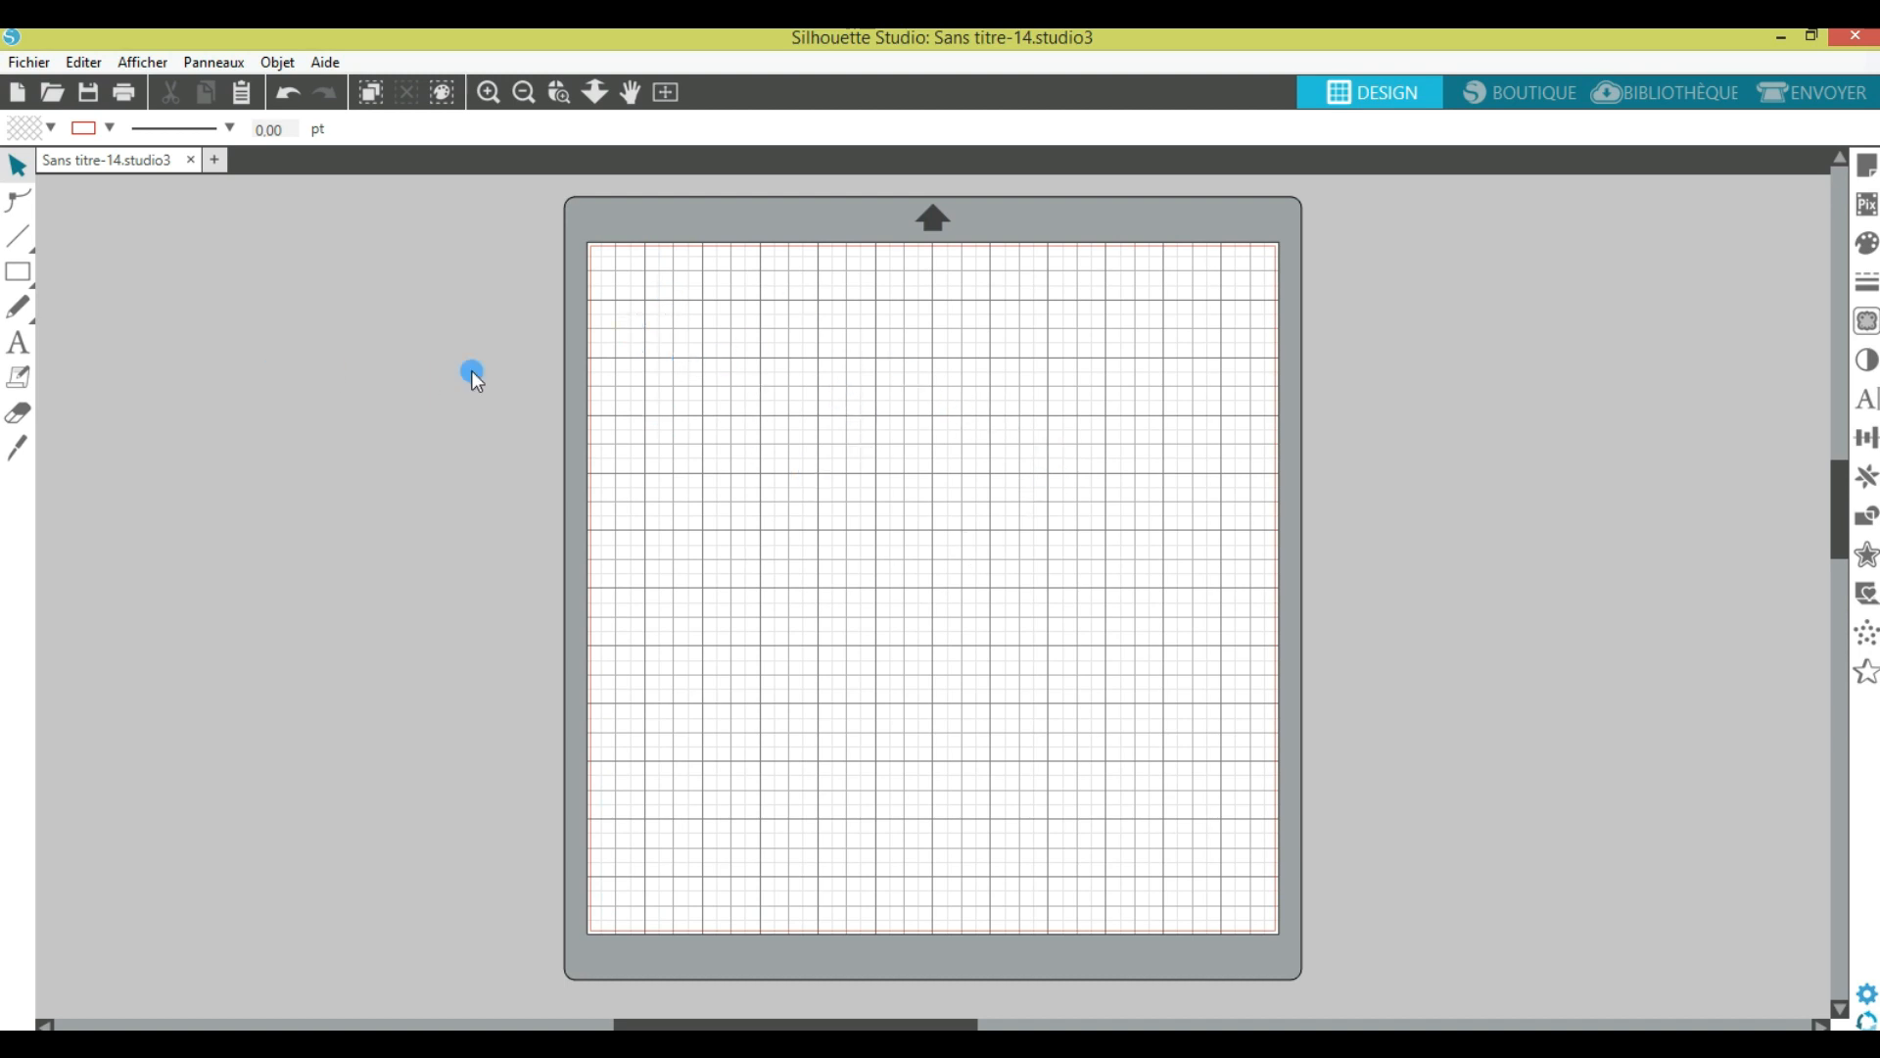
{"action": "scroll", "coordinate": [1445, 378], "scroll_direction": "up", "scroll_amount": 8}
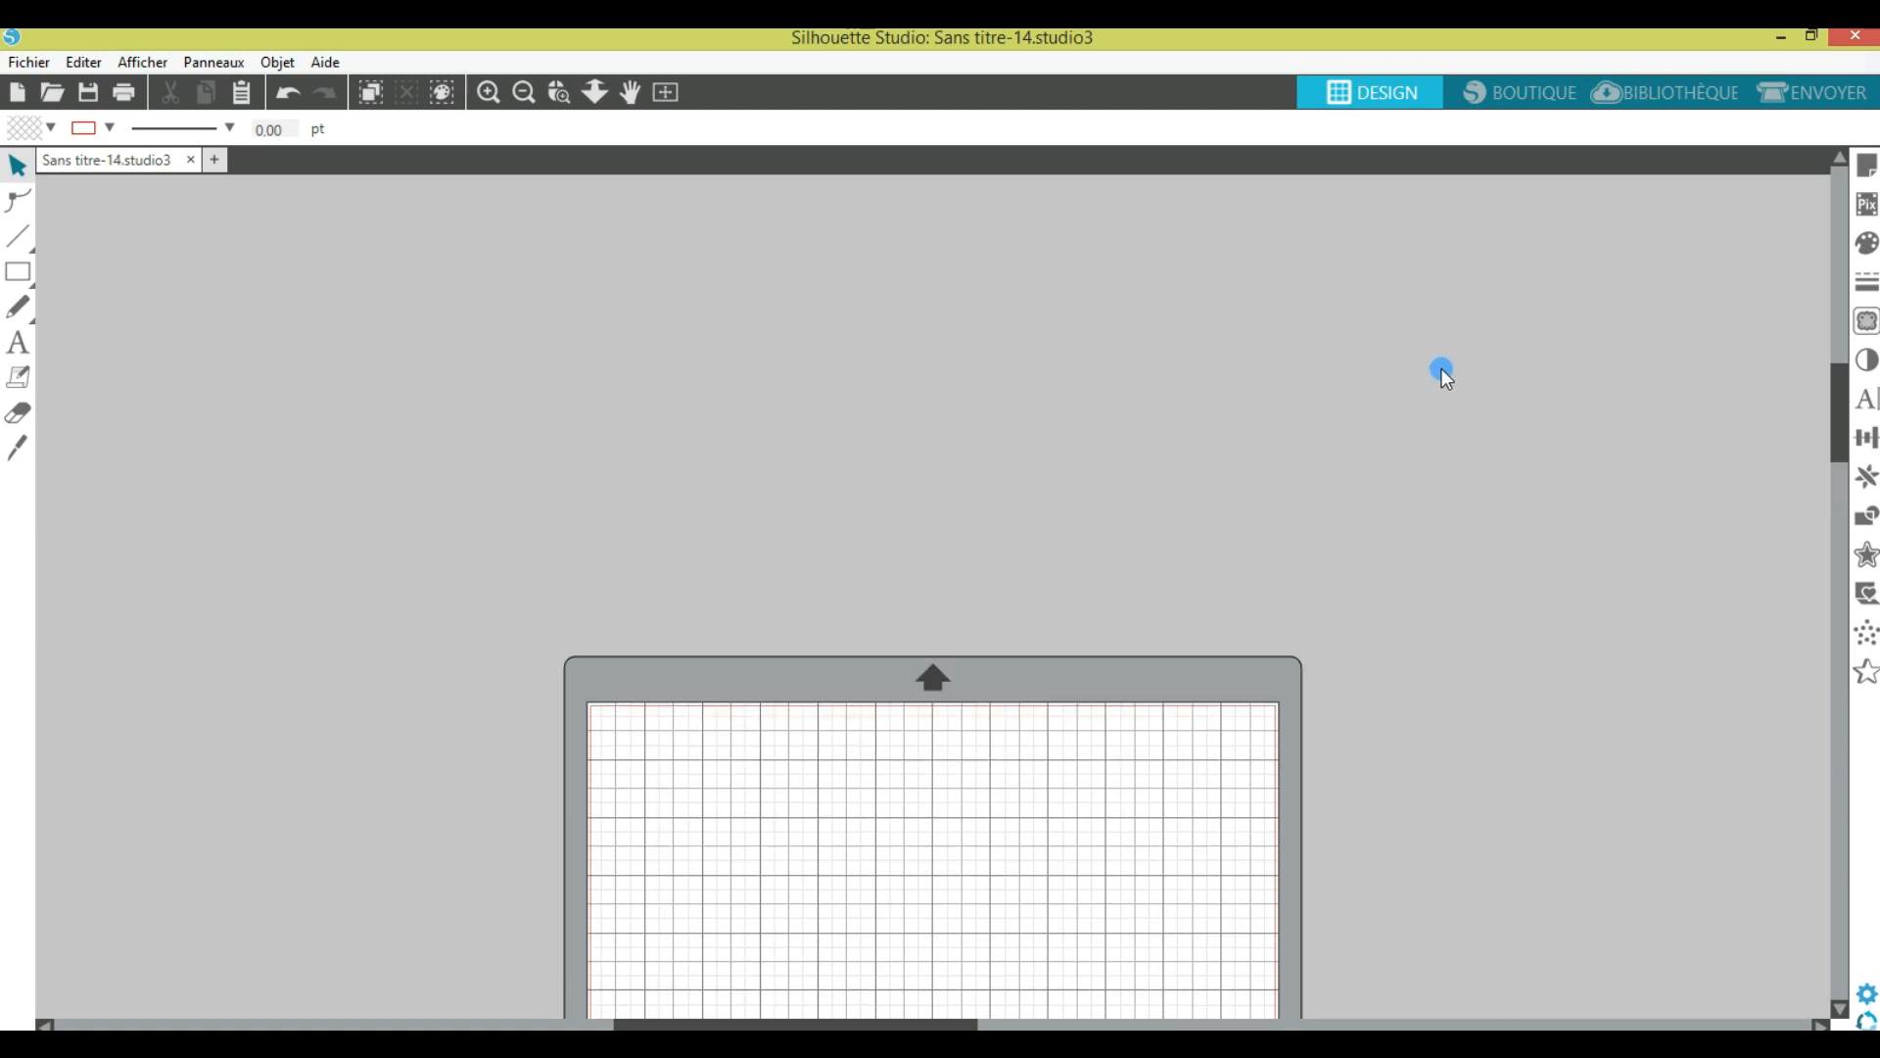
{"action": "scroll", "coordinate": [1441, 369], "scroll_direction": "up", "scroll_amount": 5}
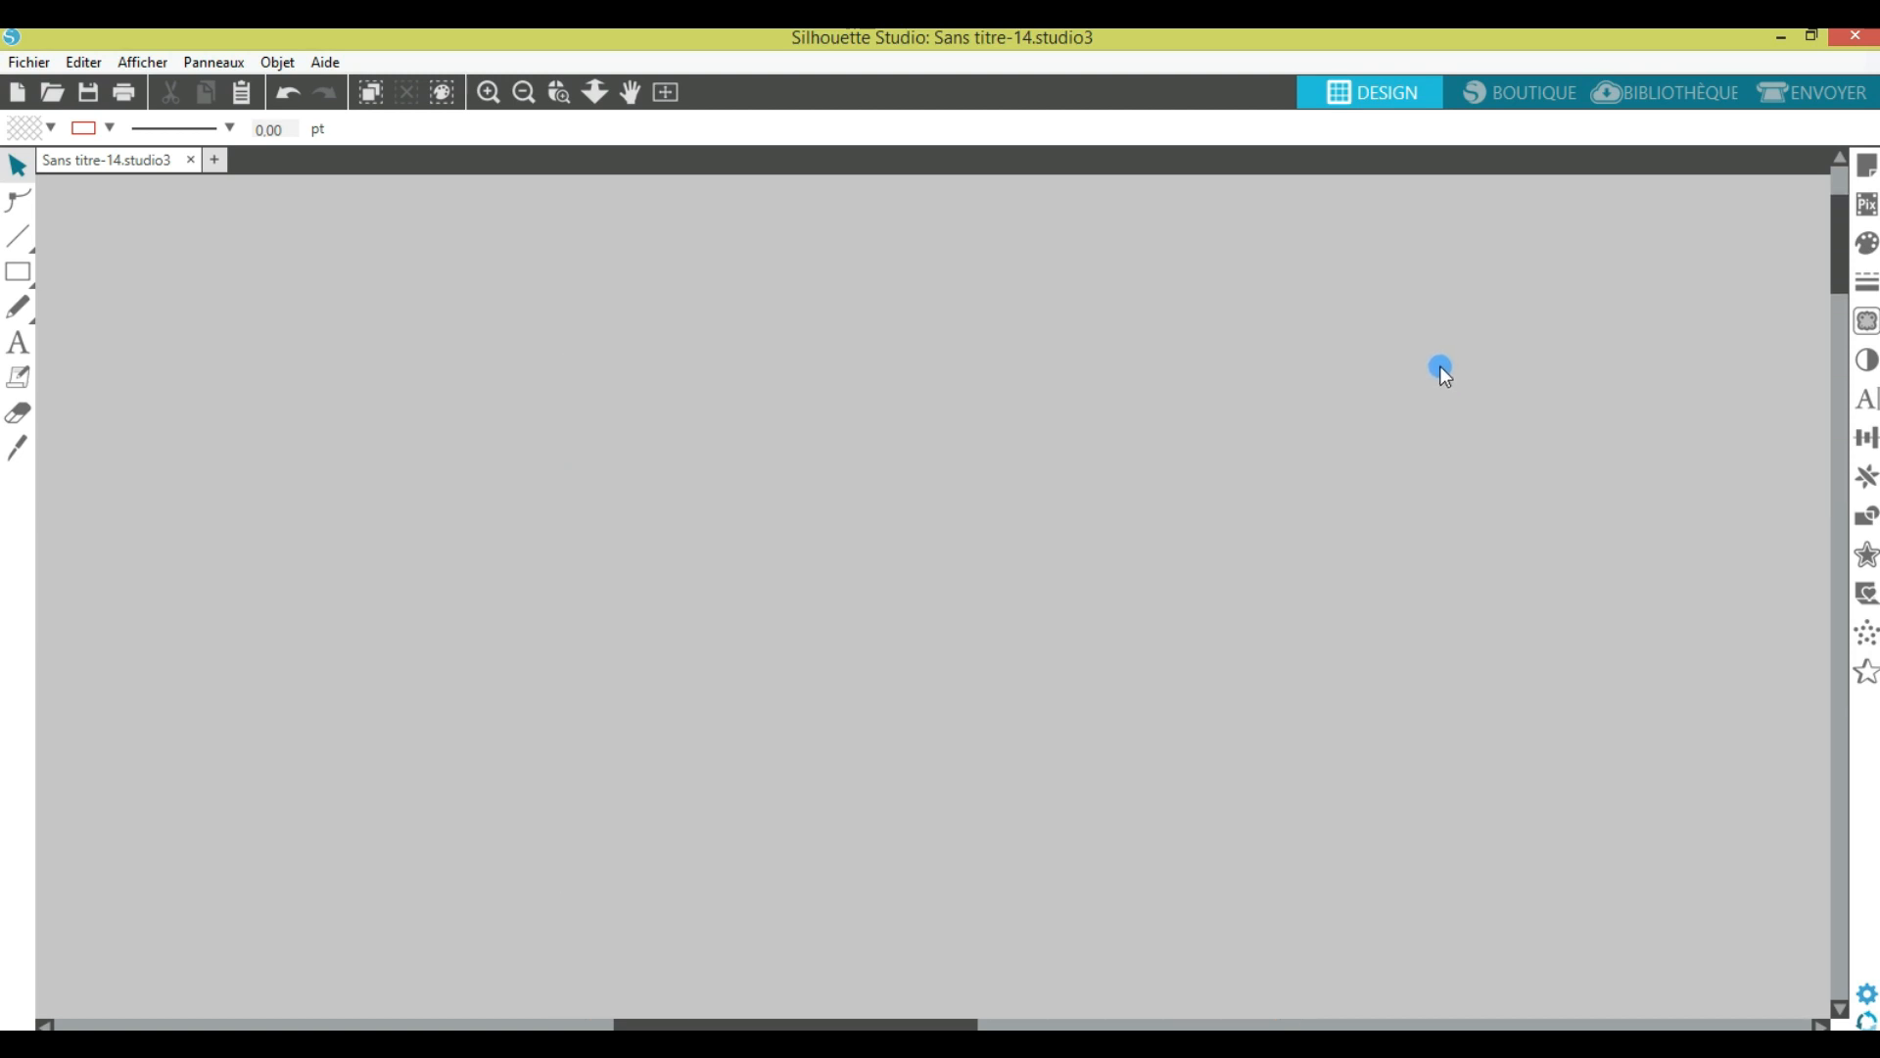
{"action": "scroll", "coordinate": [1426, 350], "scroll_direction": "down", "scroll_amount": 10}
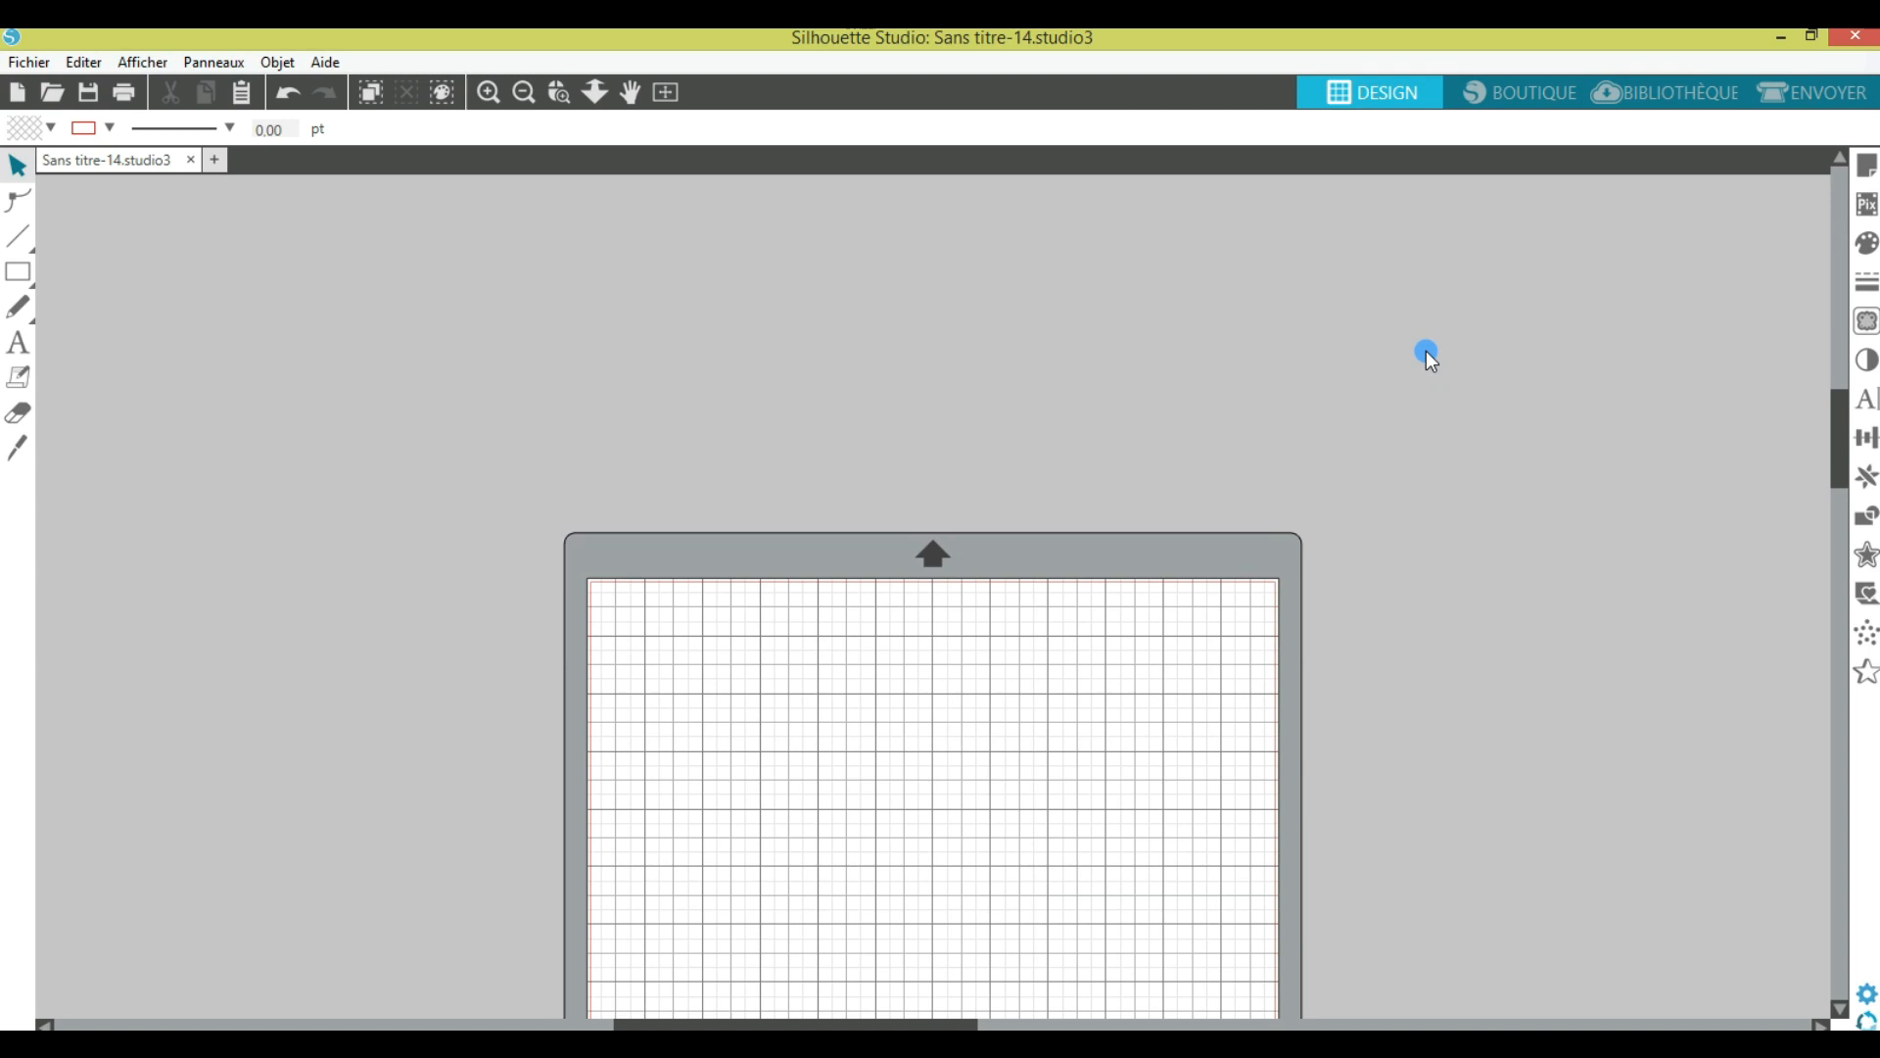
{"action": "scroll", "coordinate": [1425, 350], "scroll_direction": "down", "scroll_amount": 12}
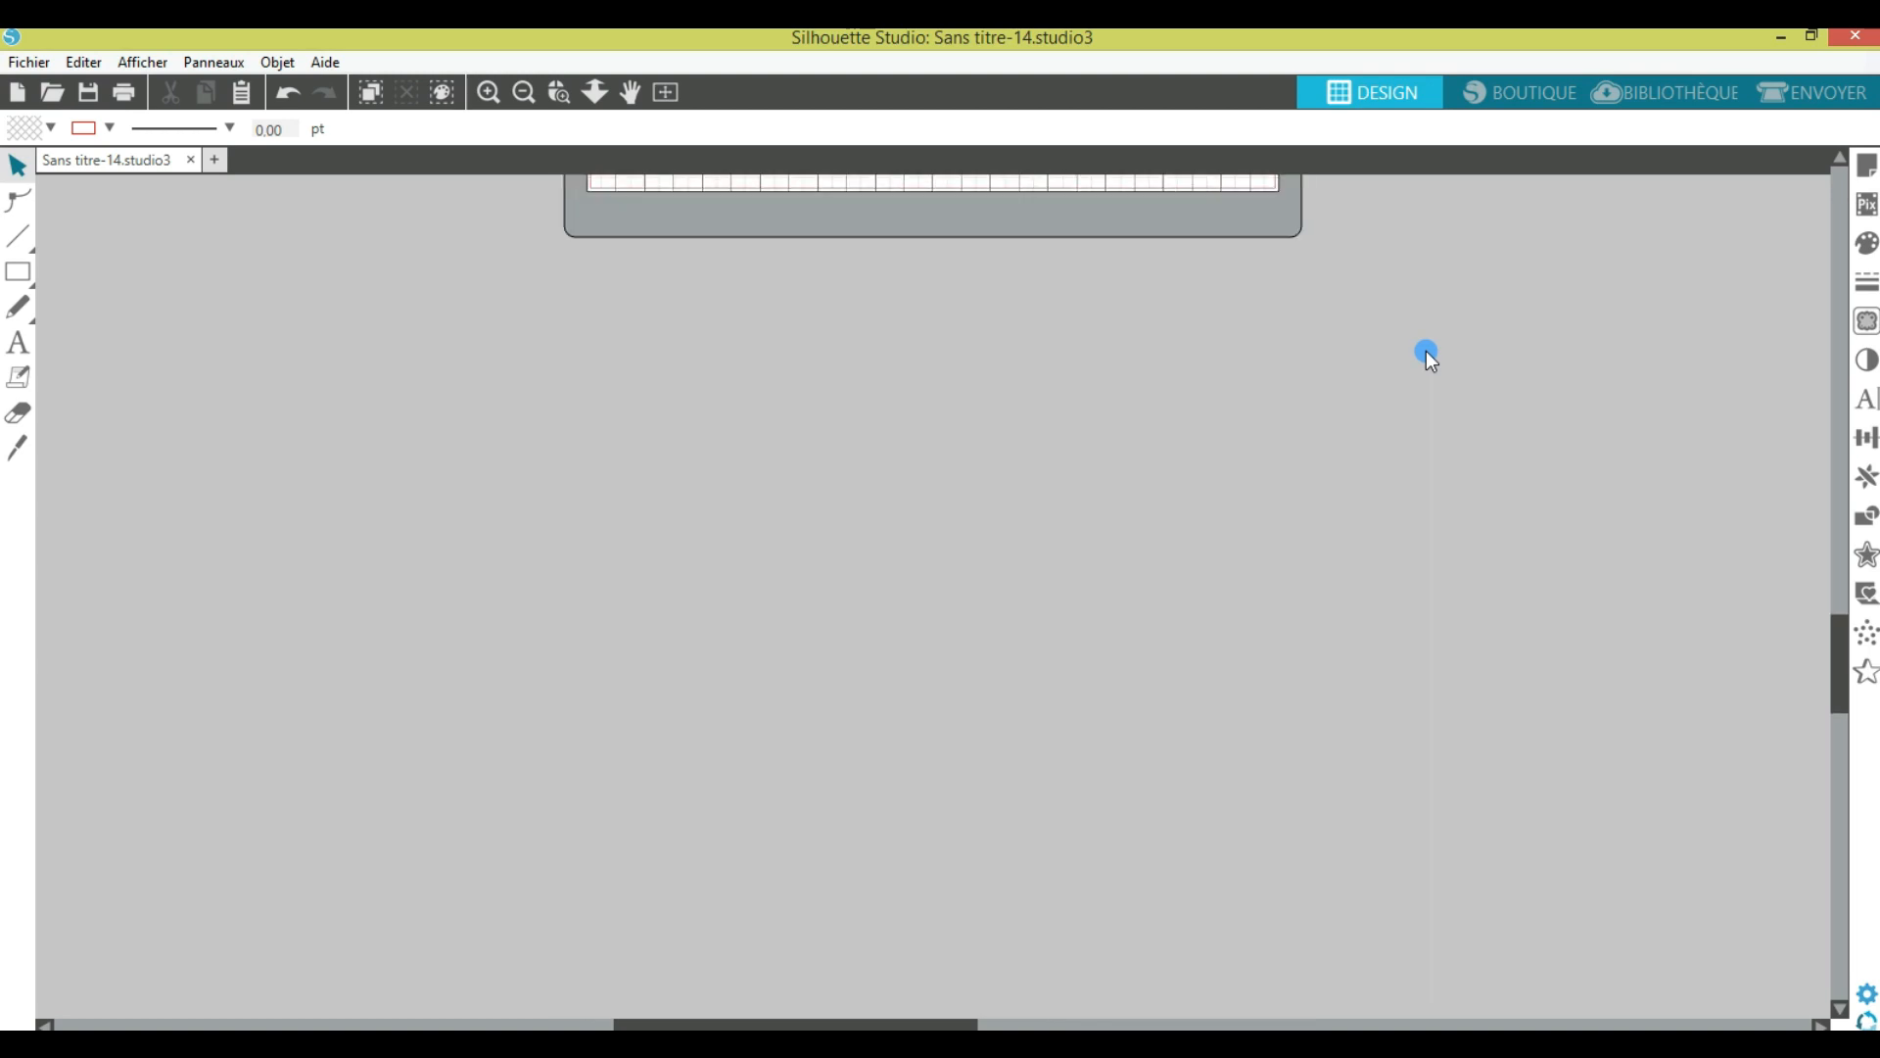
{"action": "scroll", "coordinate": [1426, 350], "scroll_direction": "up", "scroll_amount": 10}
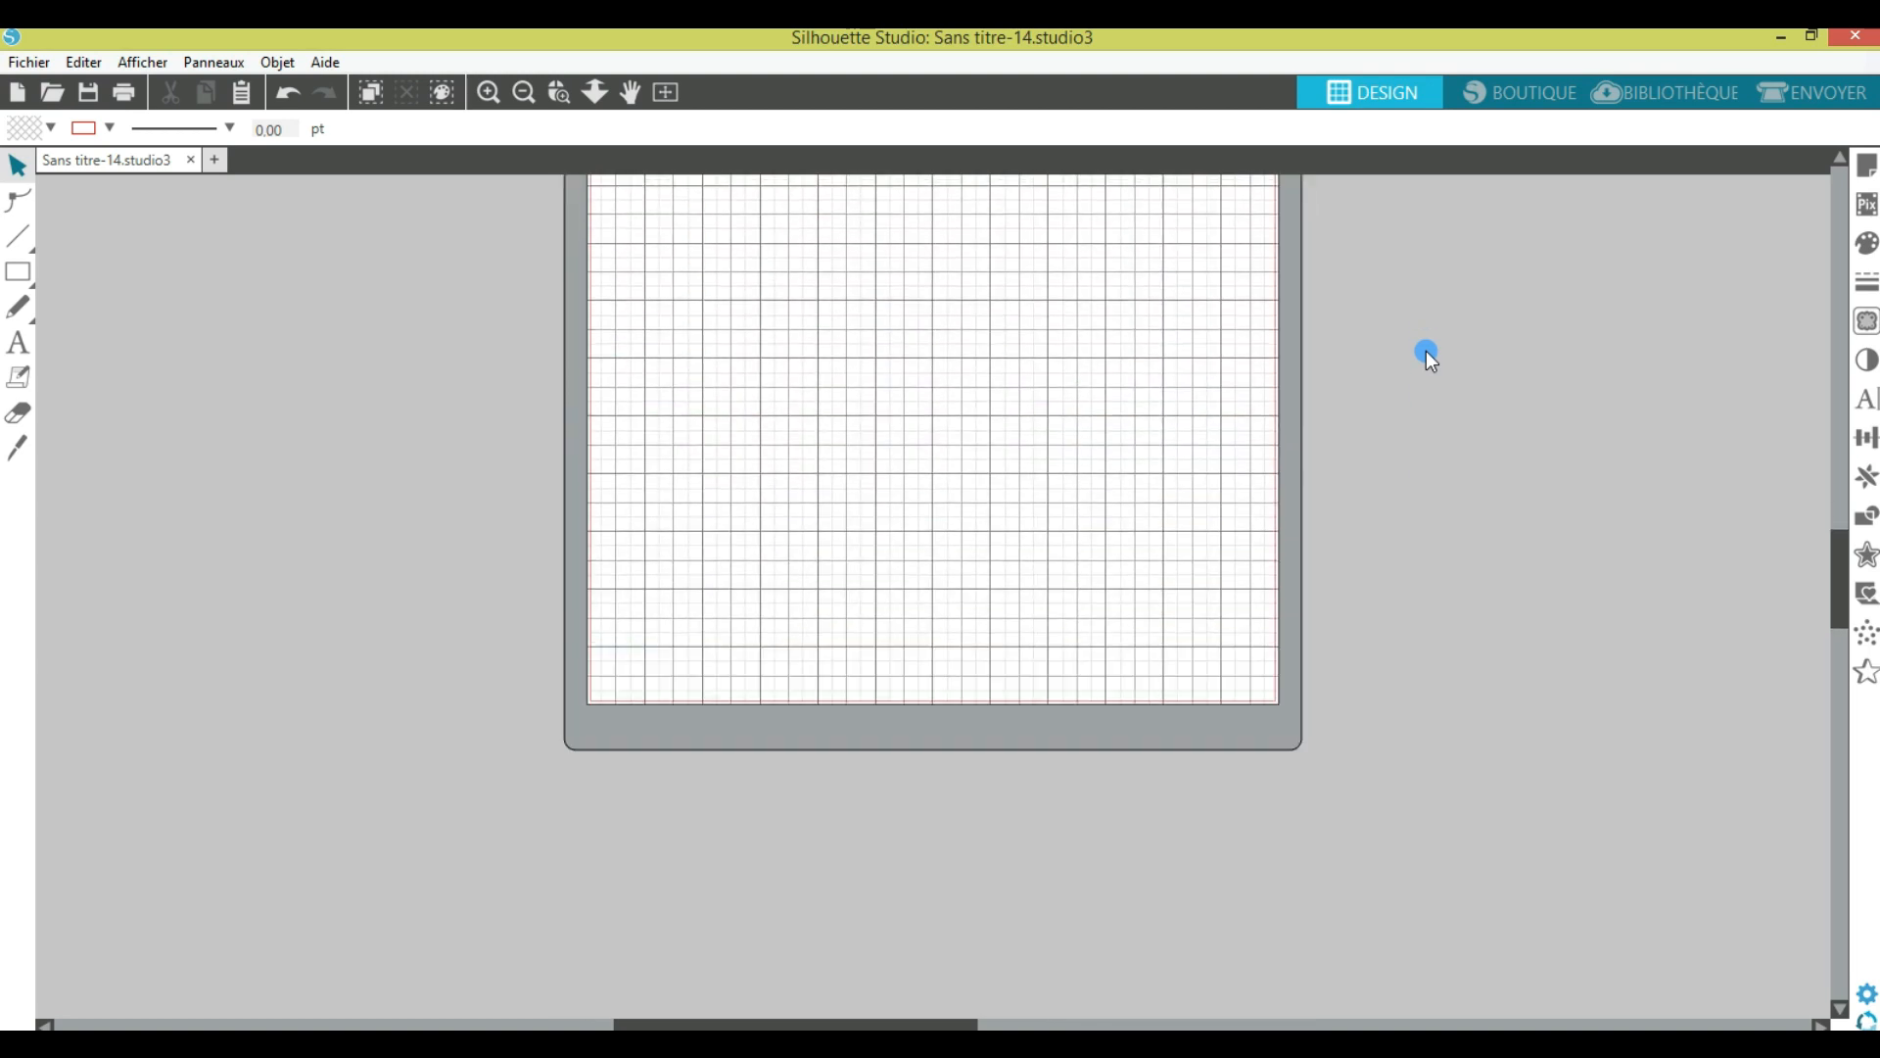
{"action": "scroll", "coordinate": [1425, 350], "scroll_direction": "up", "scroll_amount": 1}
{"action": "scroll", "coordinate": [1426, 351], "scroll_direction": "down", "scroll_amount": 1}
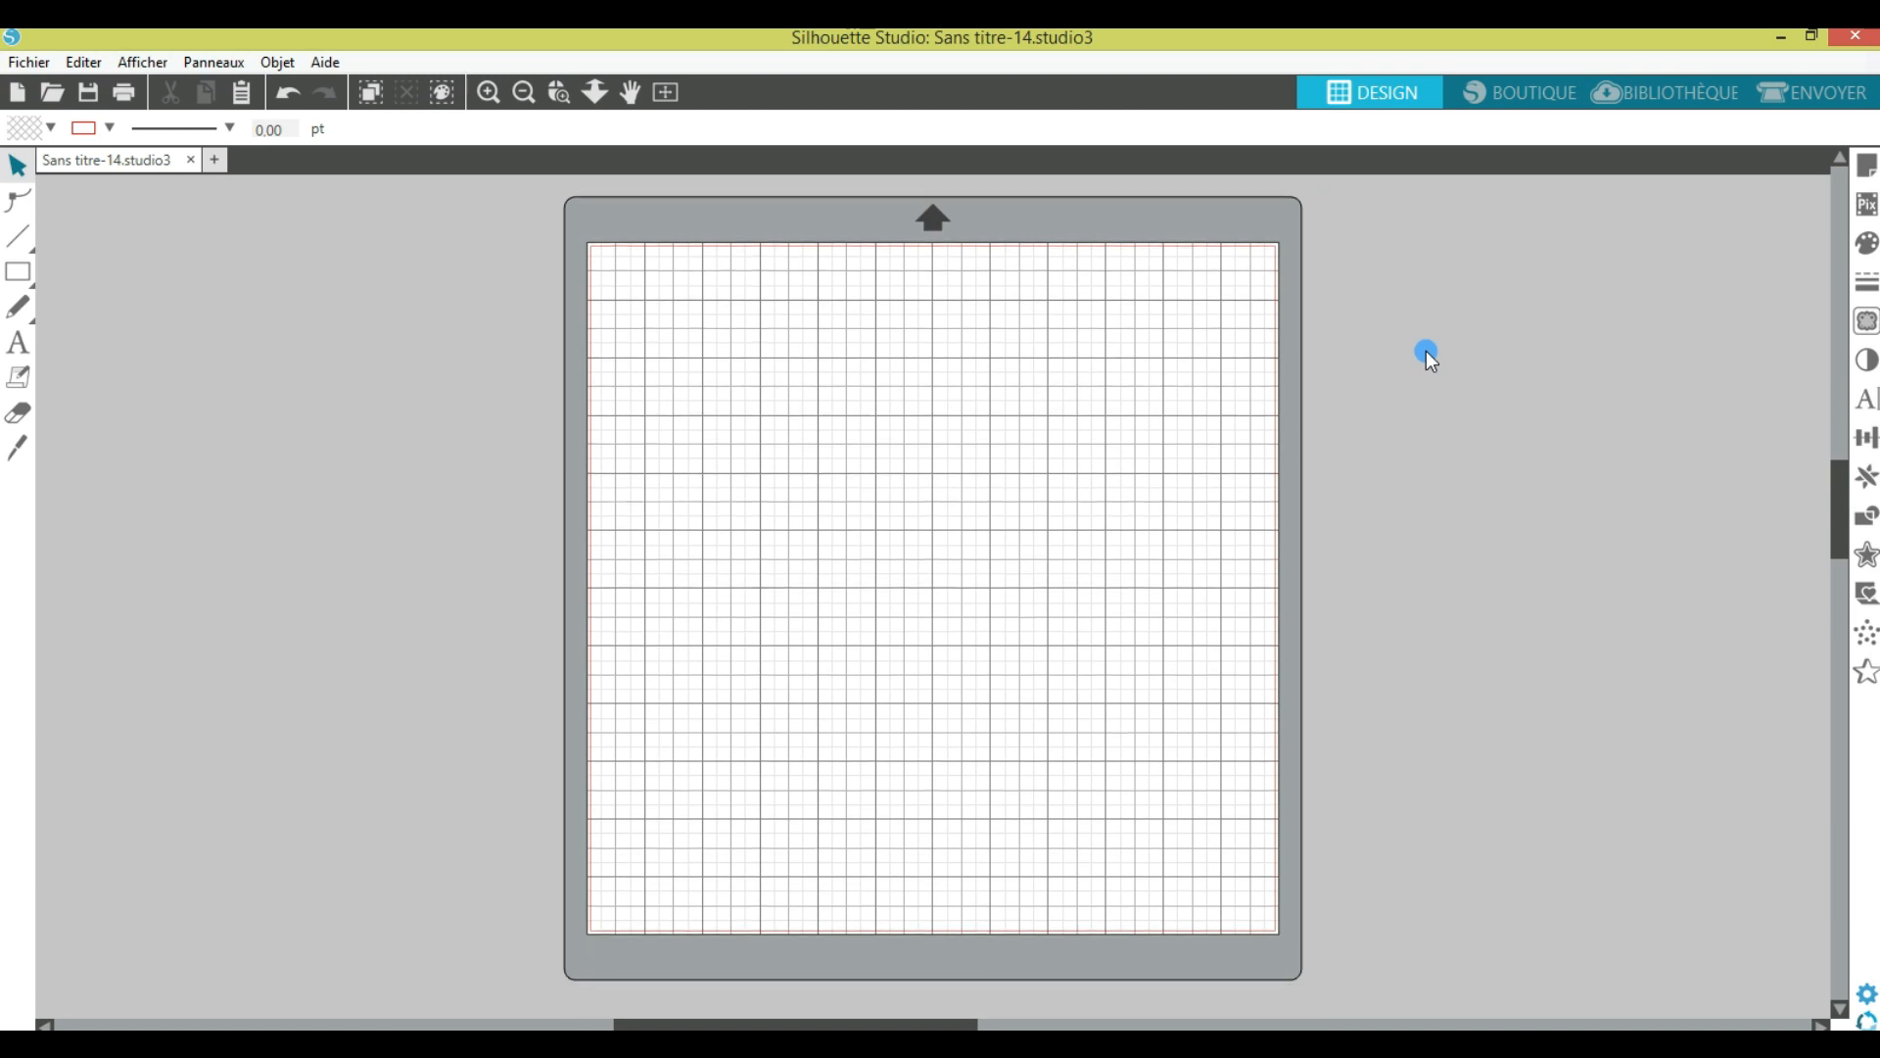
{"action": "scroll", "coordinate": [1426, 350], "scroll_direction": "up", "scroll_amount": 1}
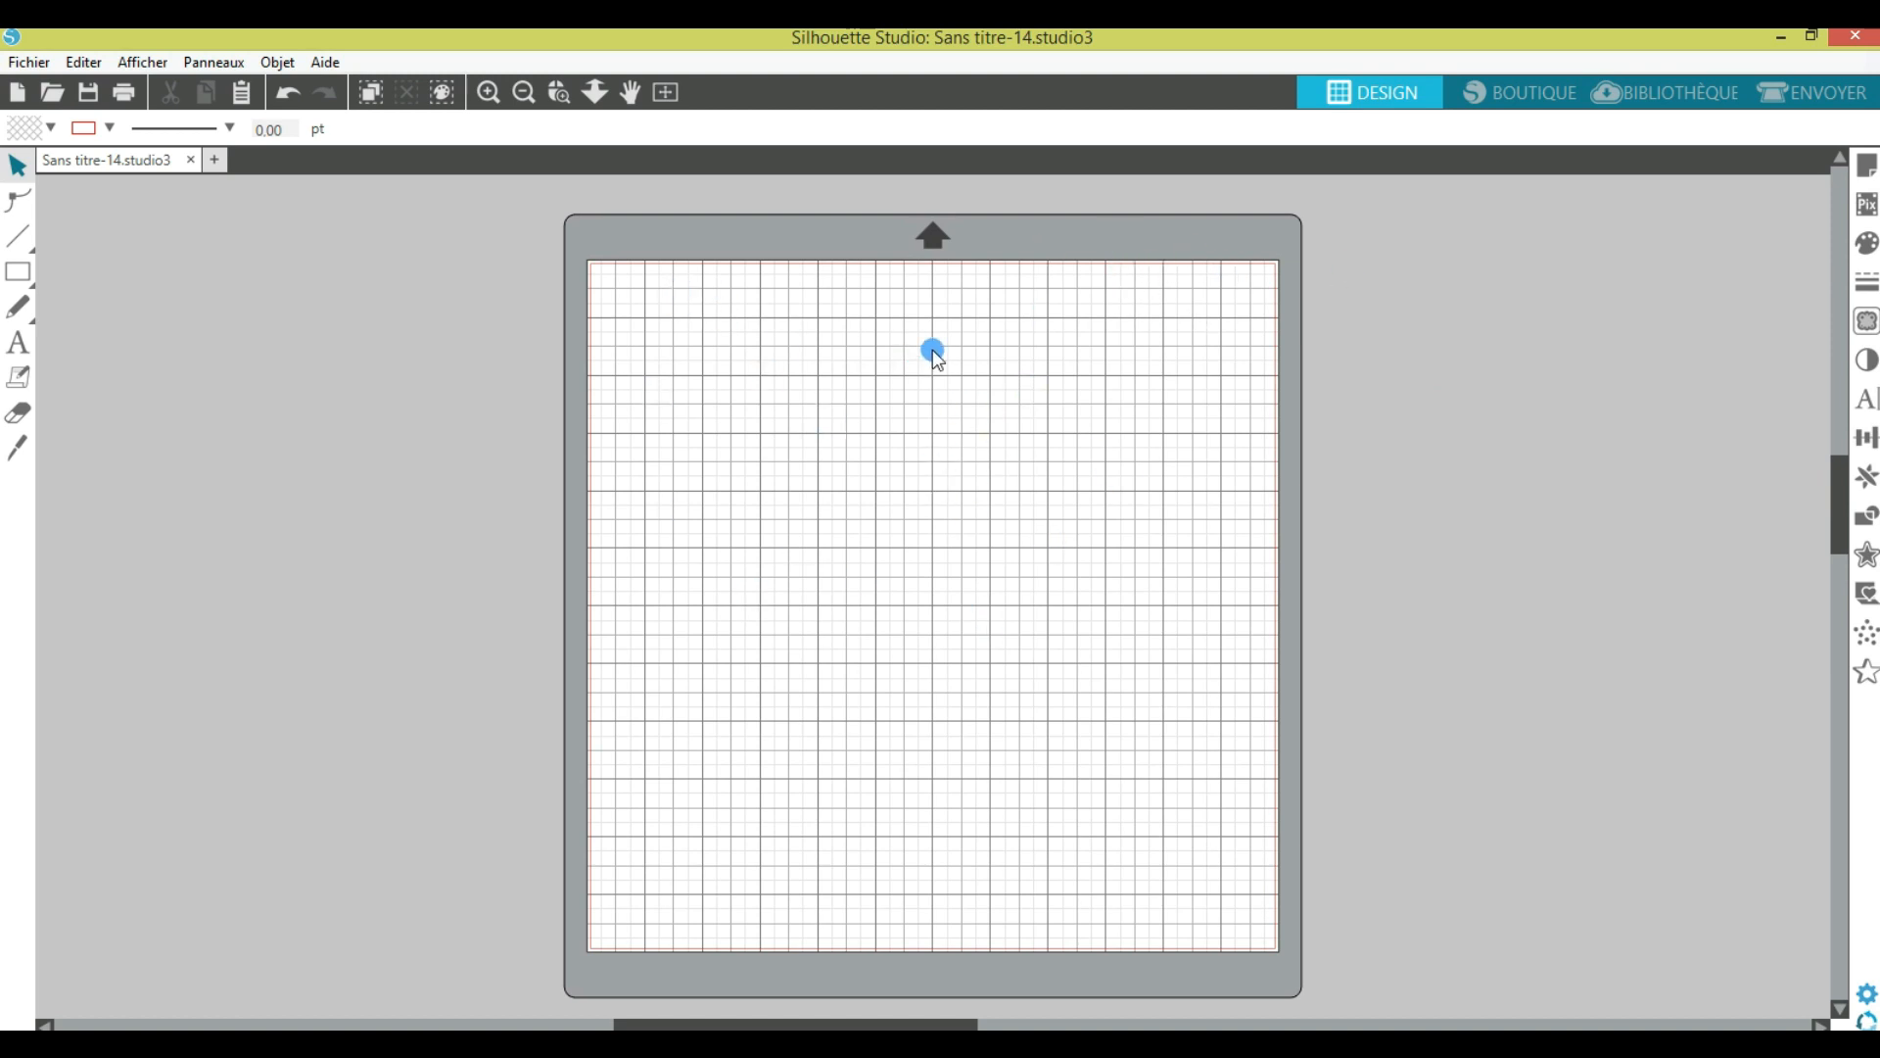
{"action": "scroll", "coordinate": [933, 350], "scroll_direction": "down", "scroll_amount": 1}
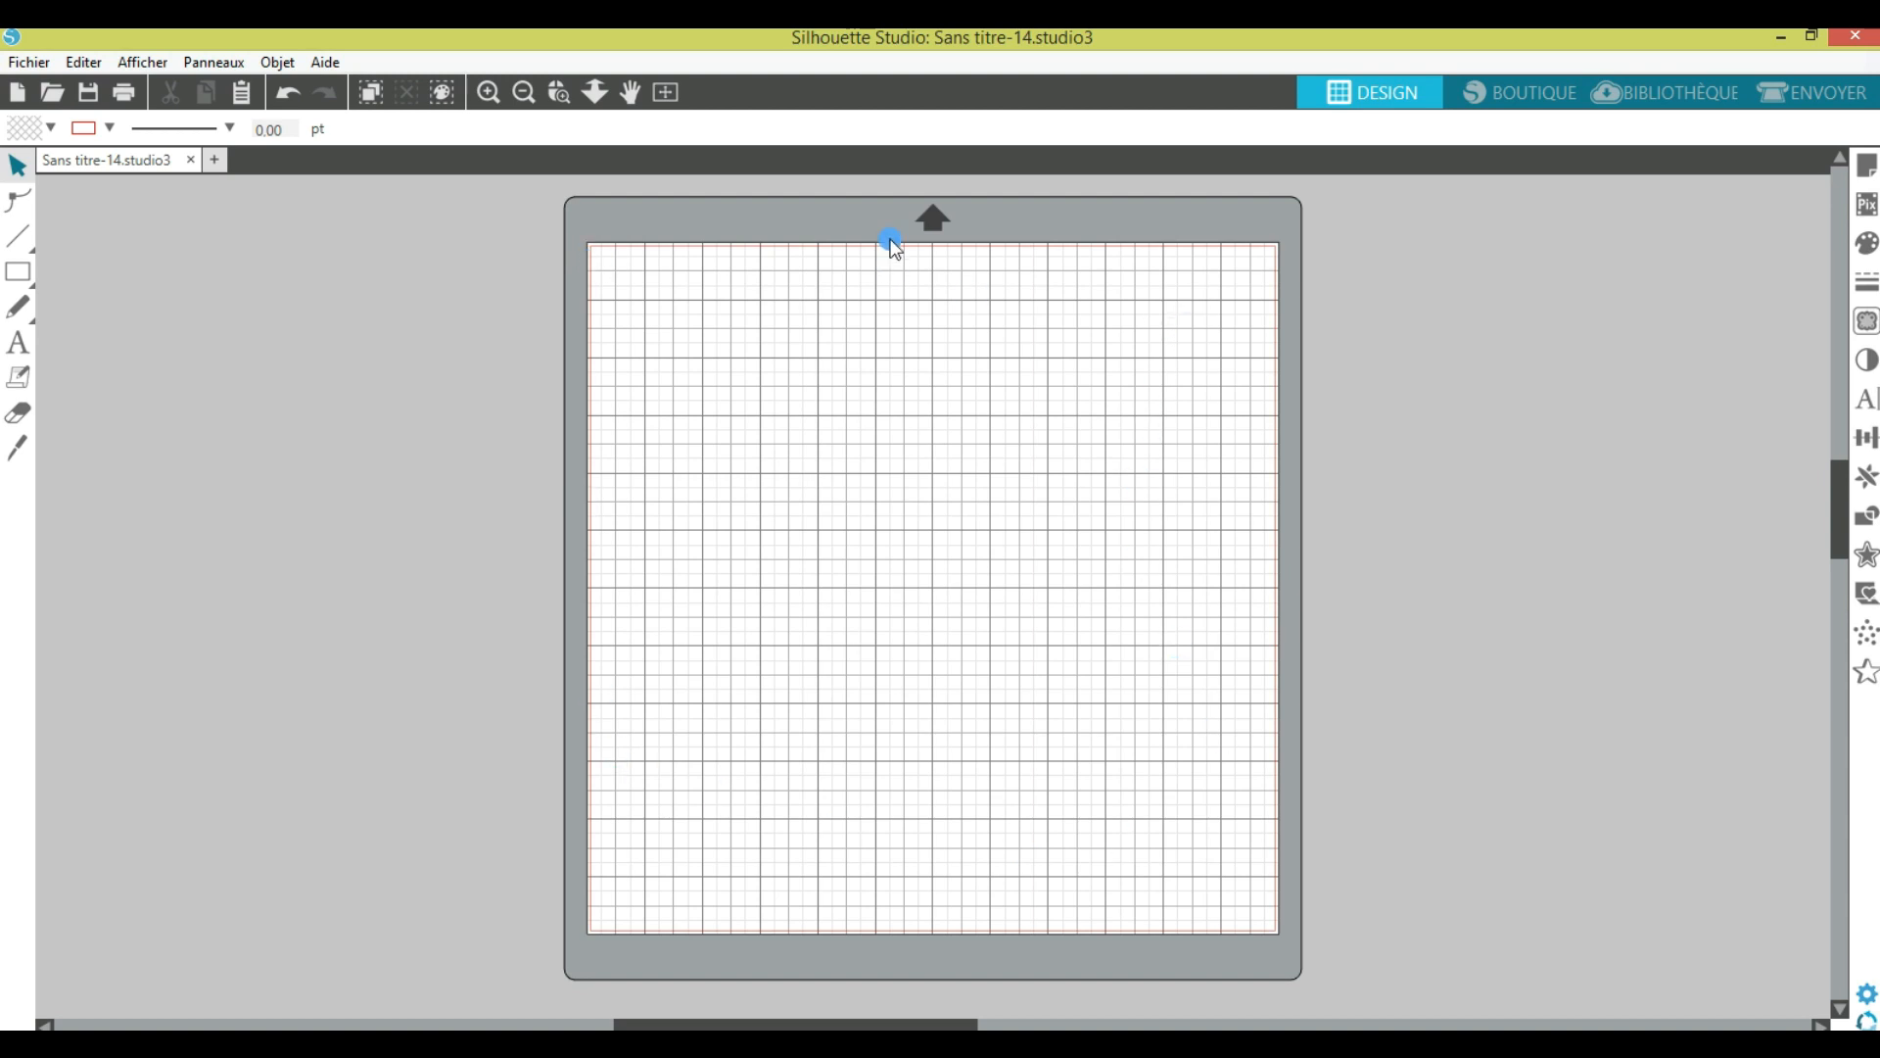
Step: Set the page size to A4 (210.0 x 297.0 mm) in the page setup
{"action": "left_click", "coordinate": [1868, 177]}
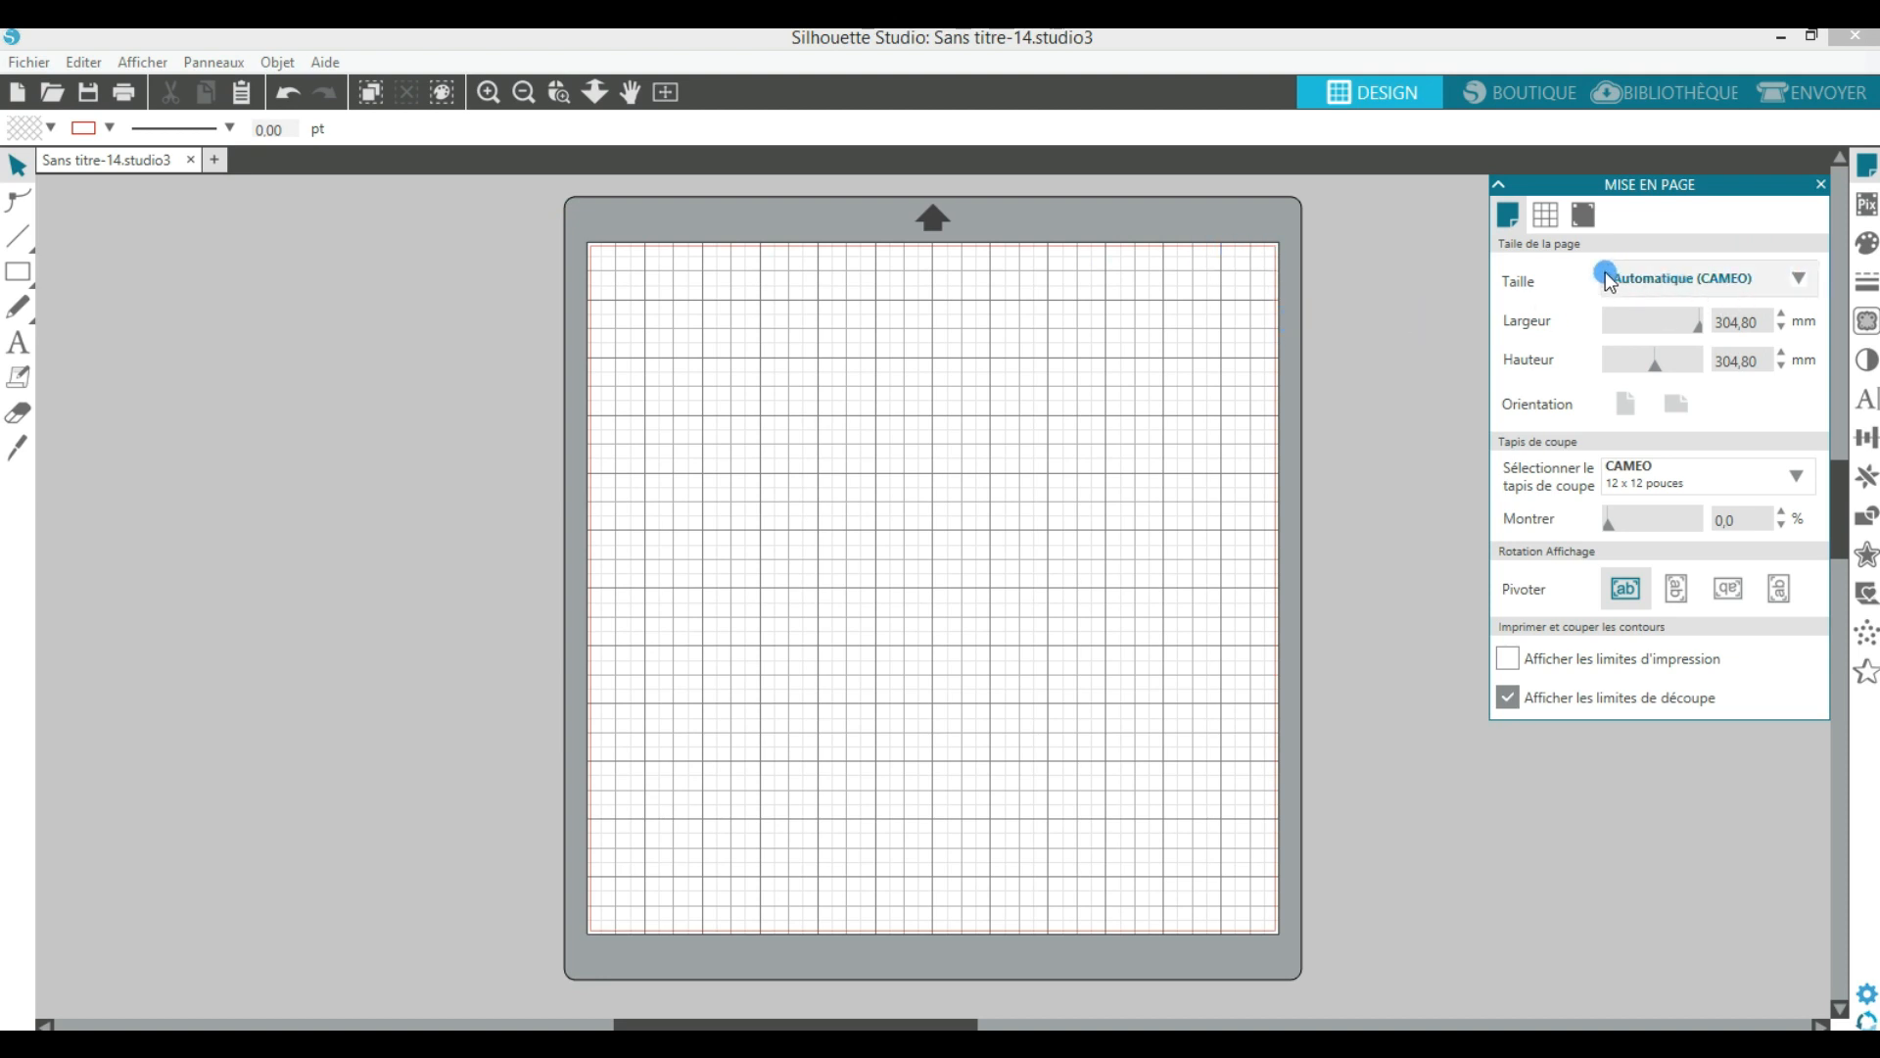
{"action": "left_click", "coordinate": [1805, 280]}
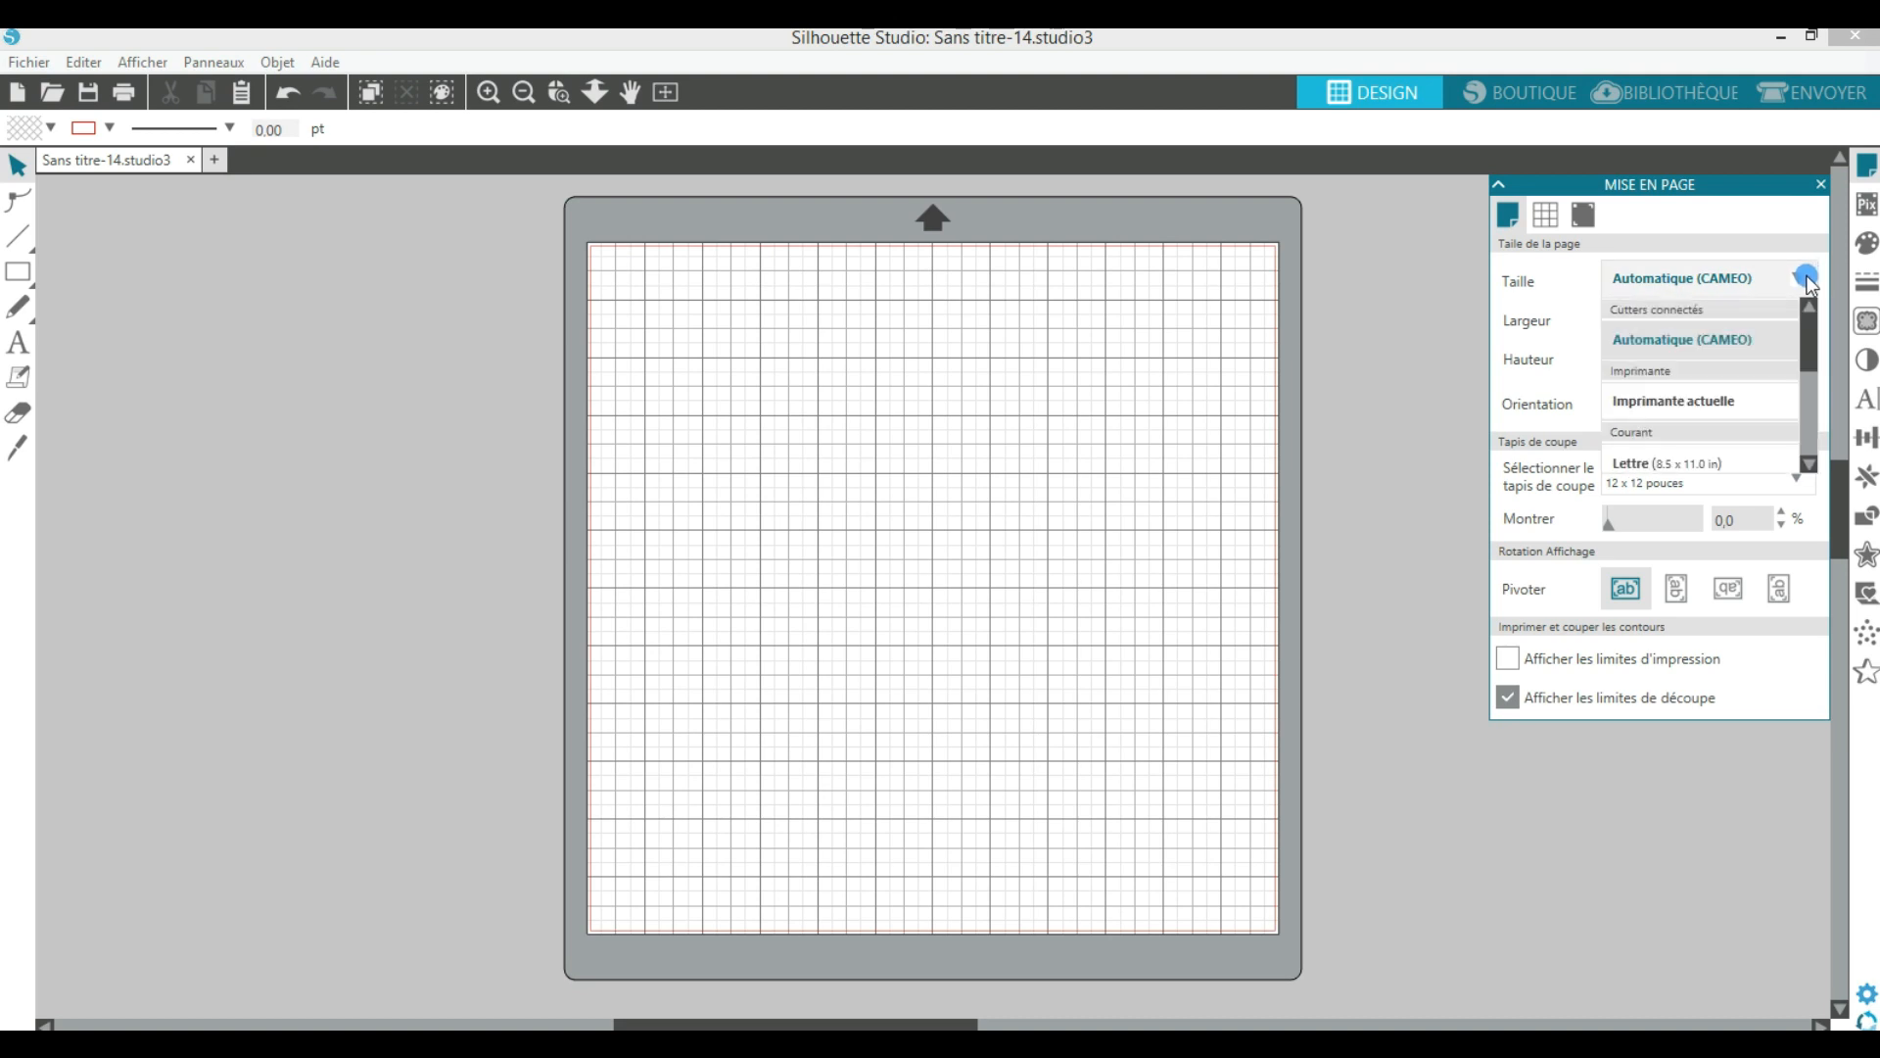
{"action": "scroll", "coordinate": [1737, 370], "scroll_direction": "down", "scroll_amount": 3}
{"action": "scroll", "coordinate": [1739, 372], "scroll_direction": "down", "scroll_amount": 2}
{"action": "scroll", "coordinate": [1747, 382], "scroll_direction": "down", "scroll_amount": 3}
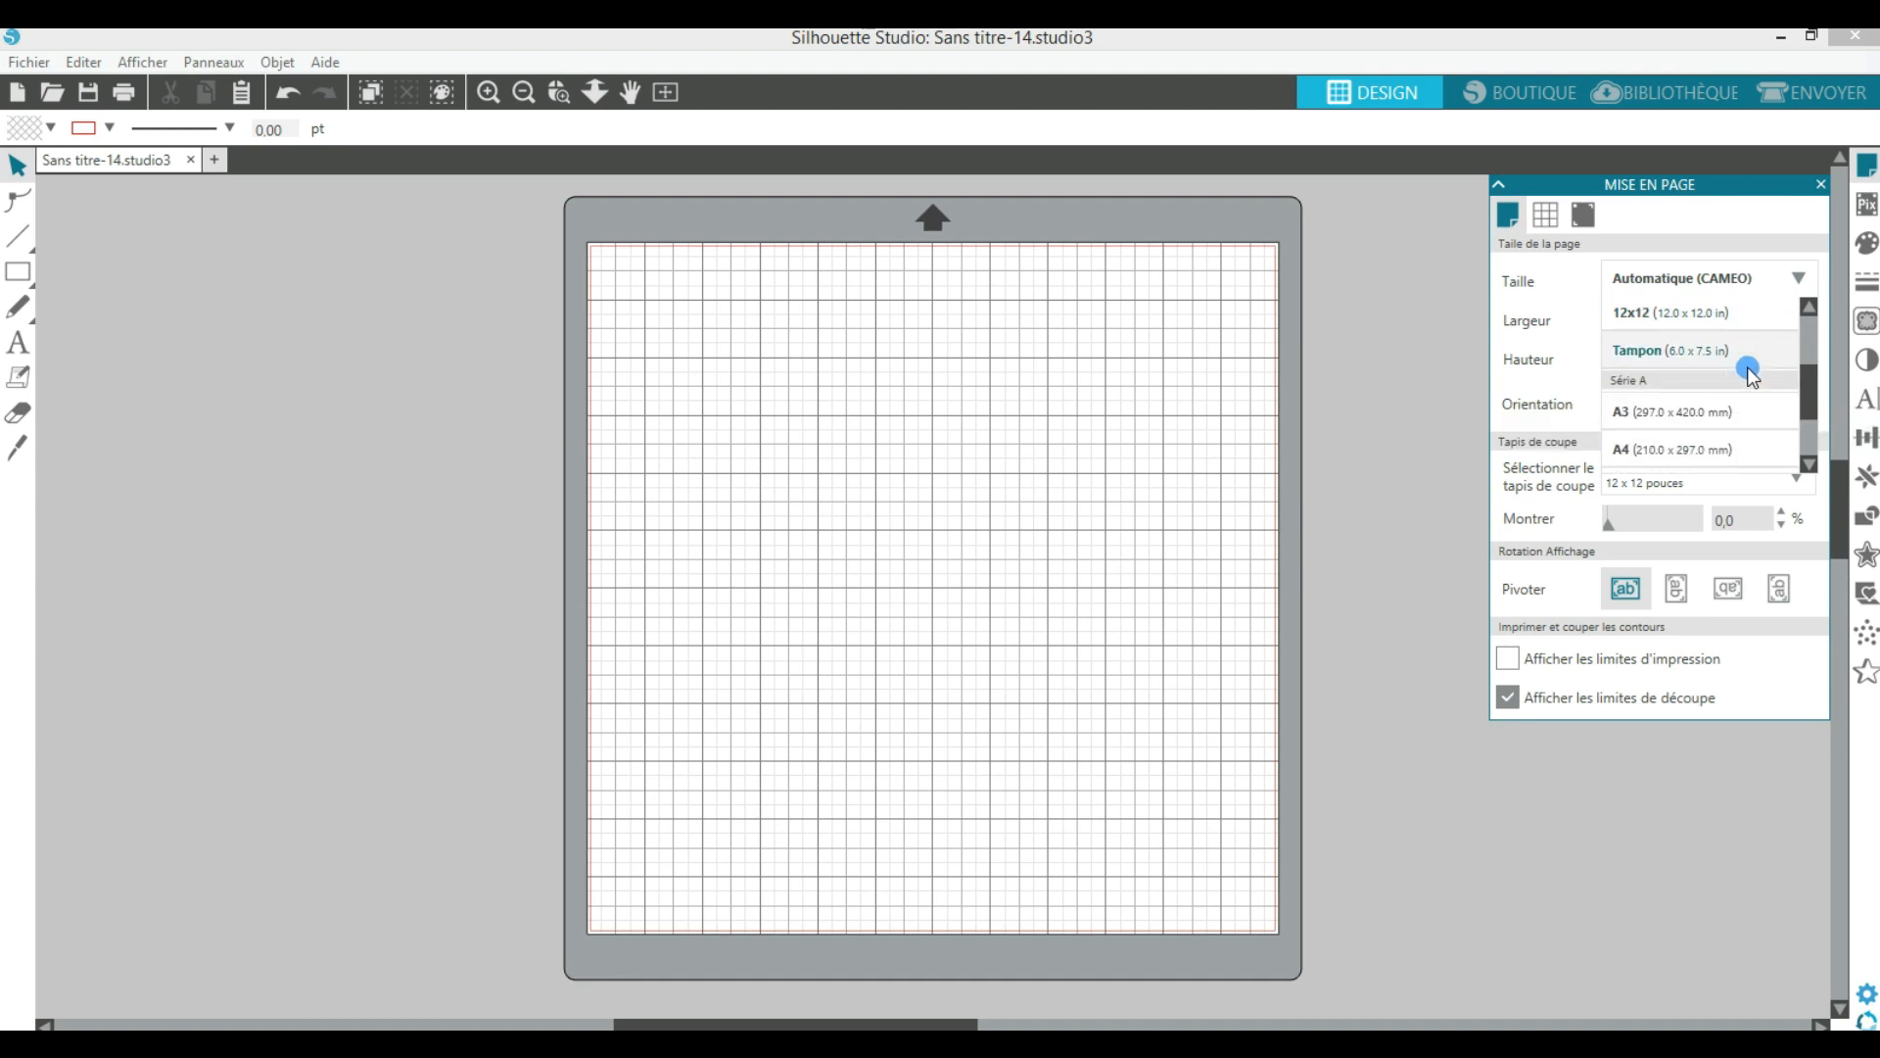
{"action": "scroll", "coordinate": [1748, 378], "scroll_direction": "down", "scroll_amount": 1}
{"action": "left_click", "coordinate": [1708, 427]}
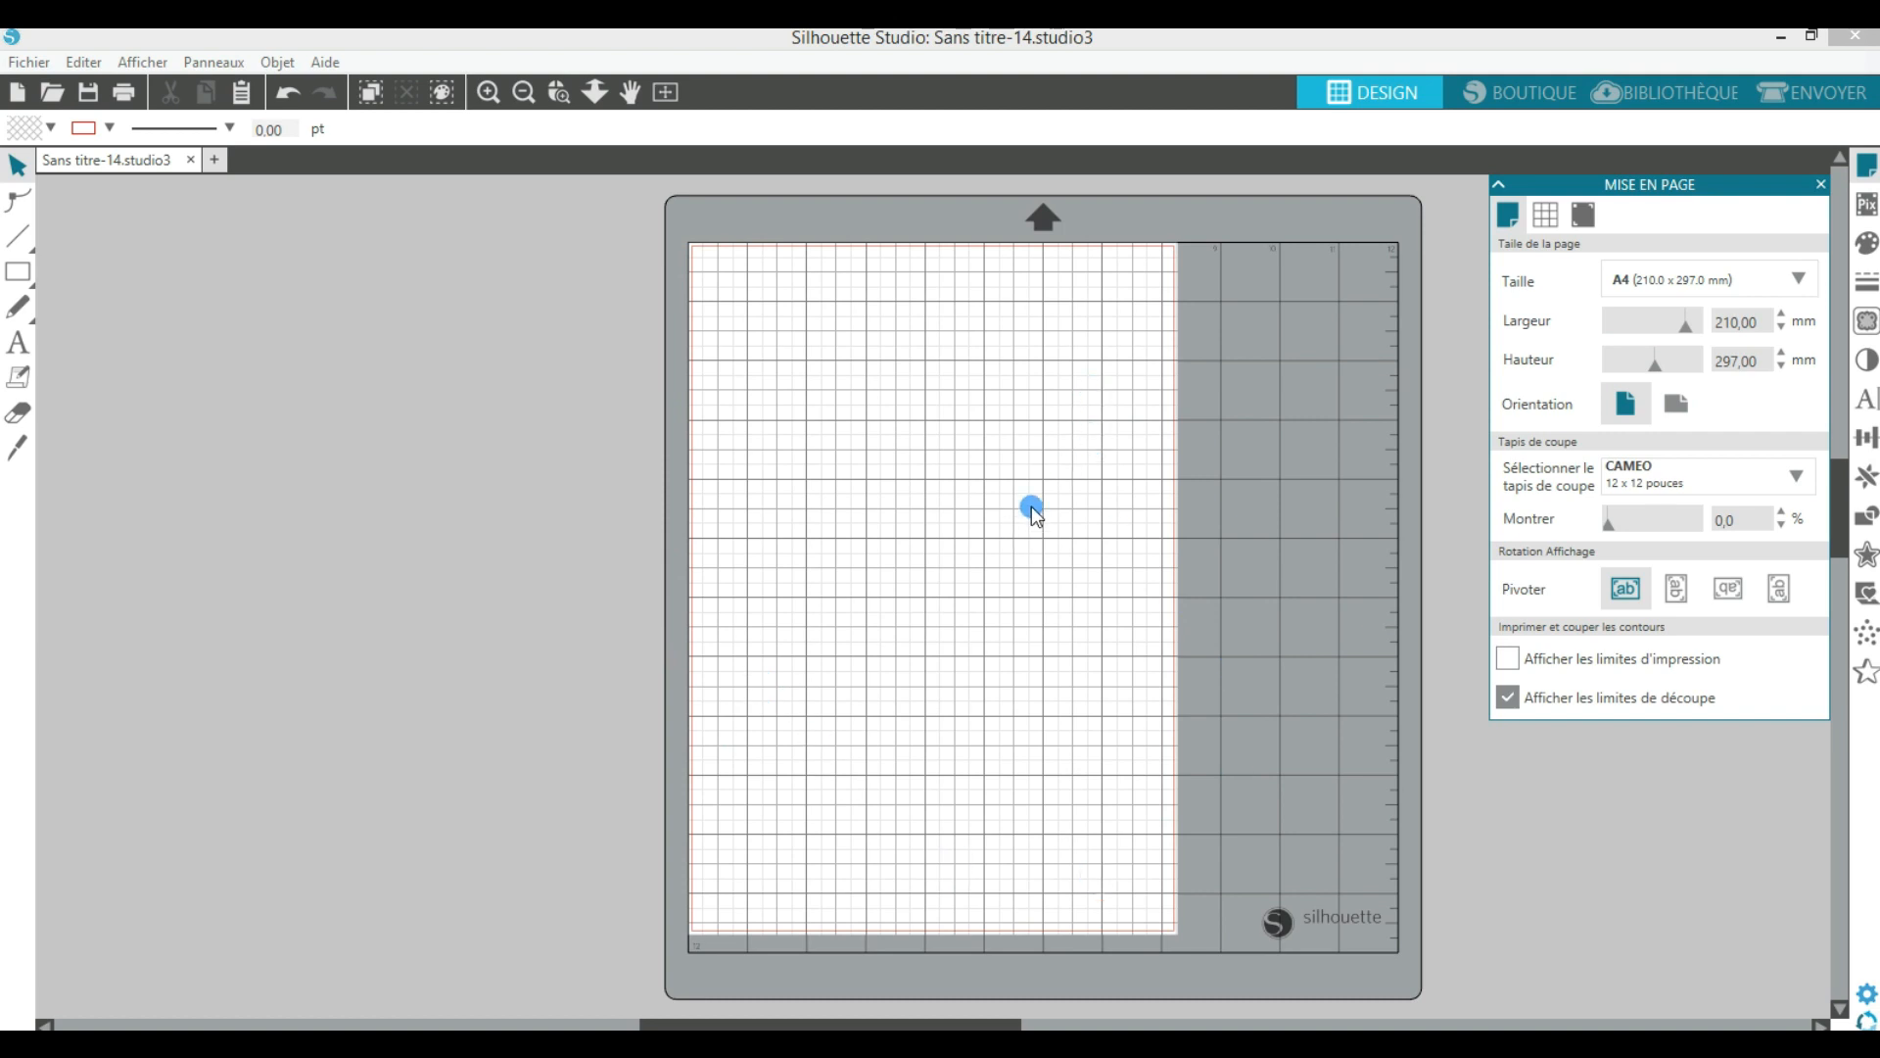
Step: Switch the A4 page to landscape orientation and back to portrait
{"action": "left_click", "coordinate": [1677, 405]}
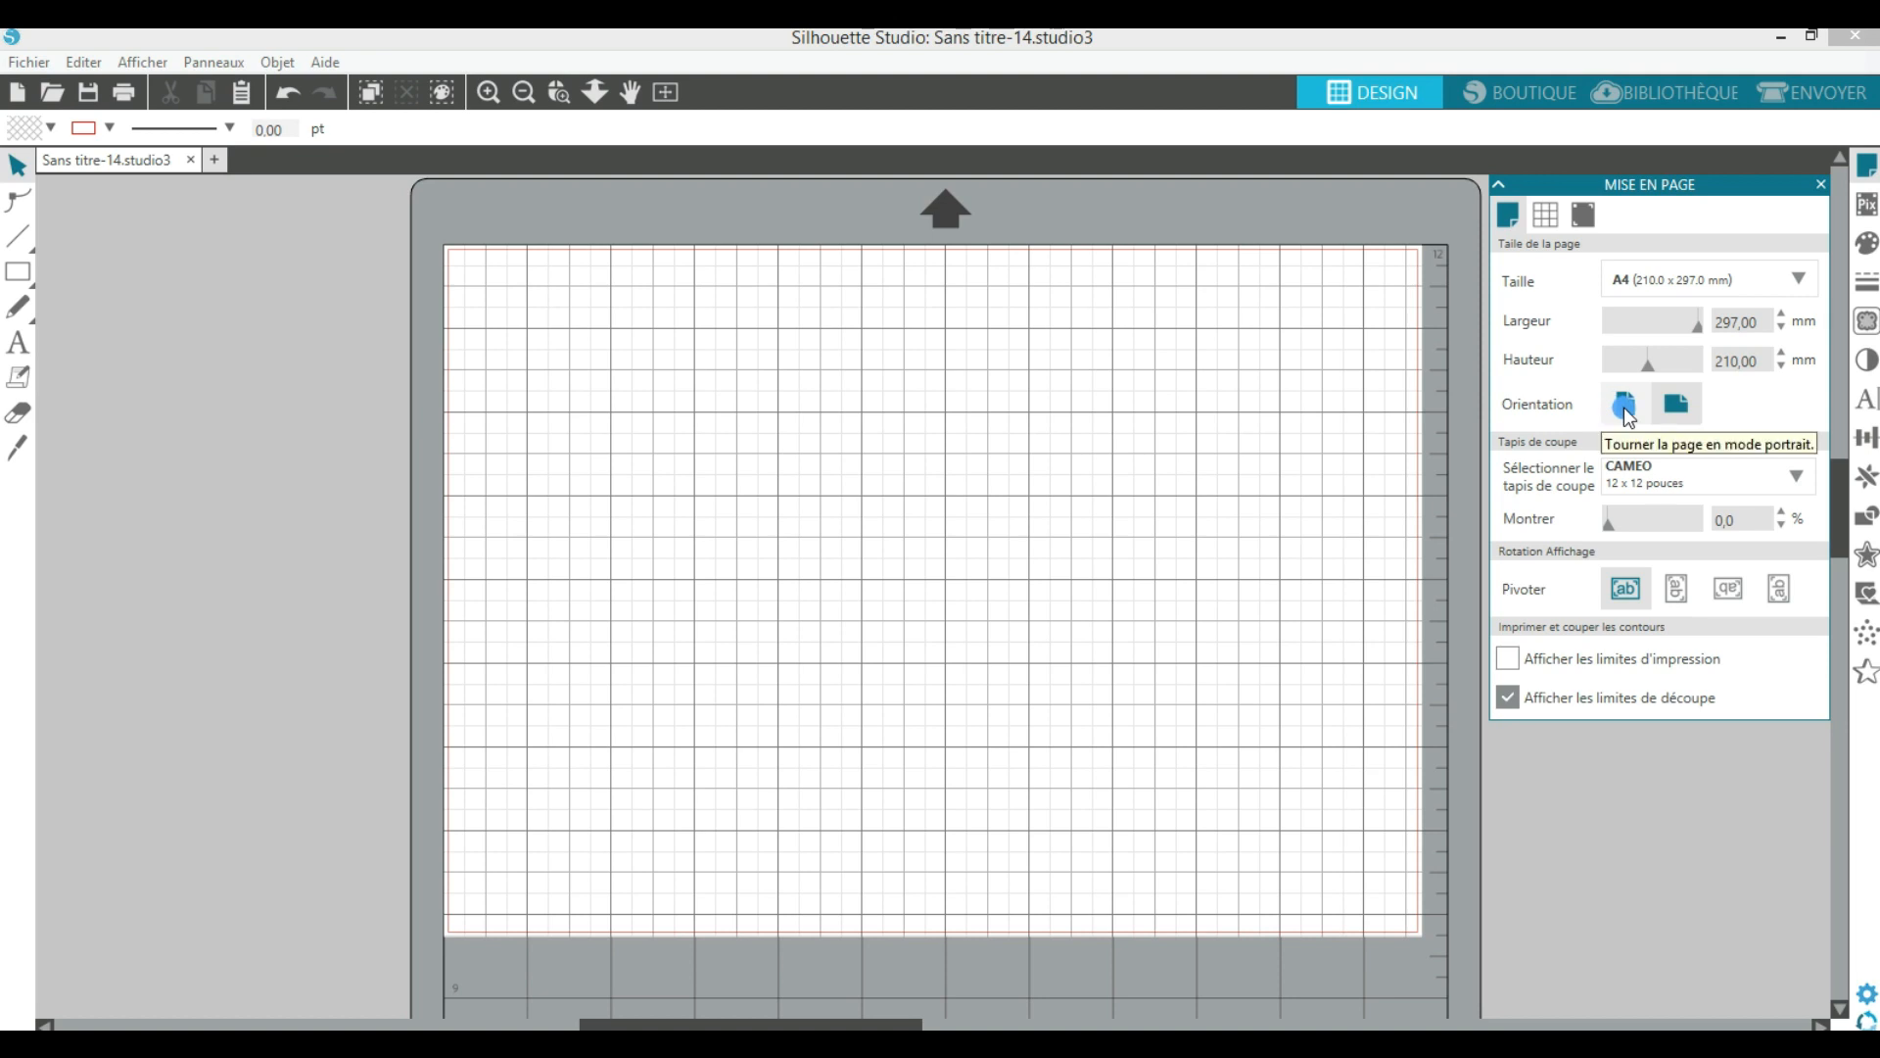
{"action": "left_click", "coordinate": [1677, 409]}
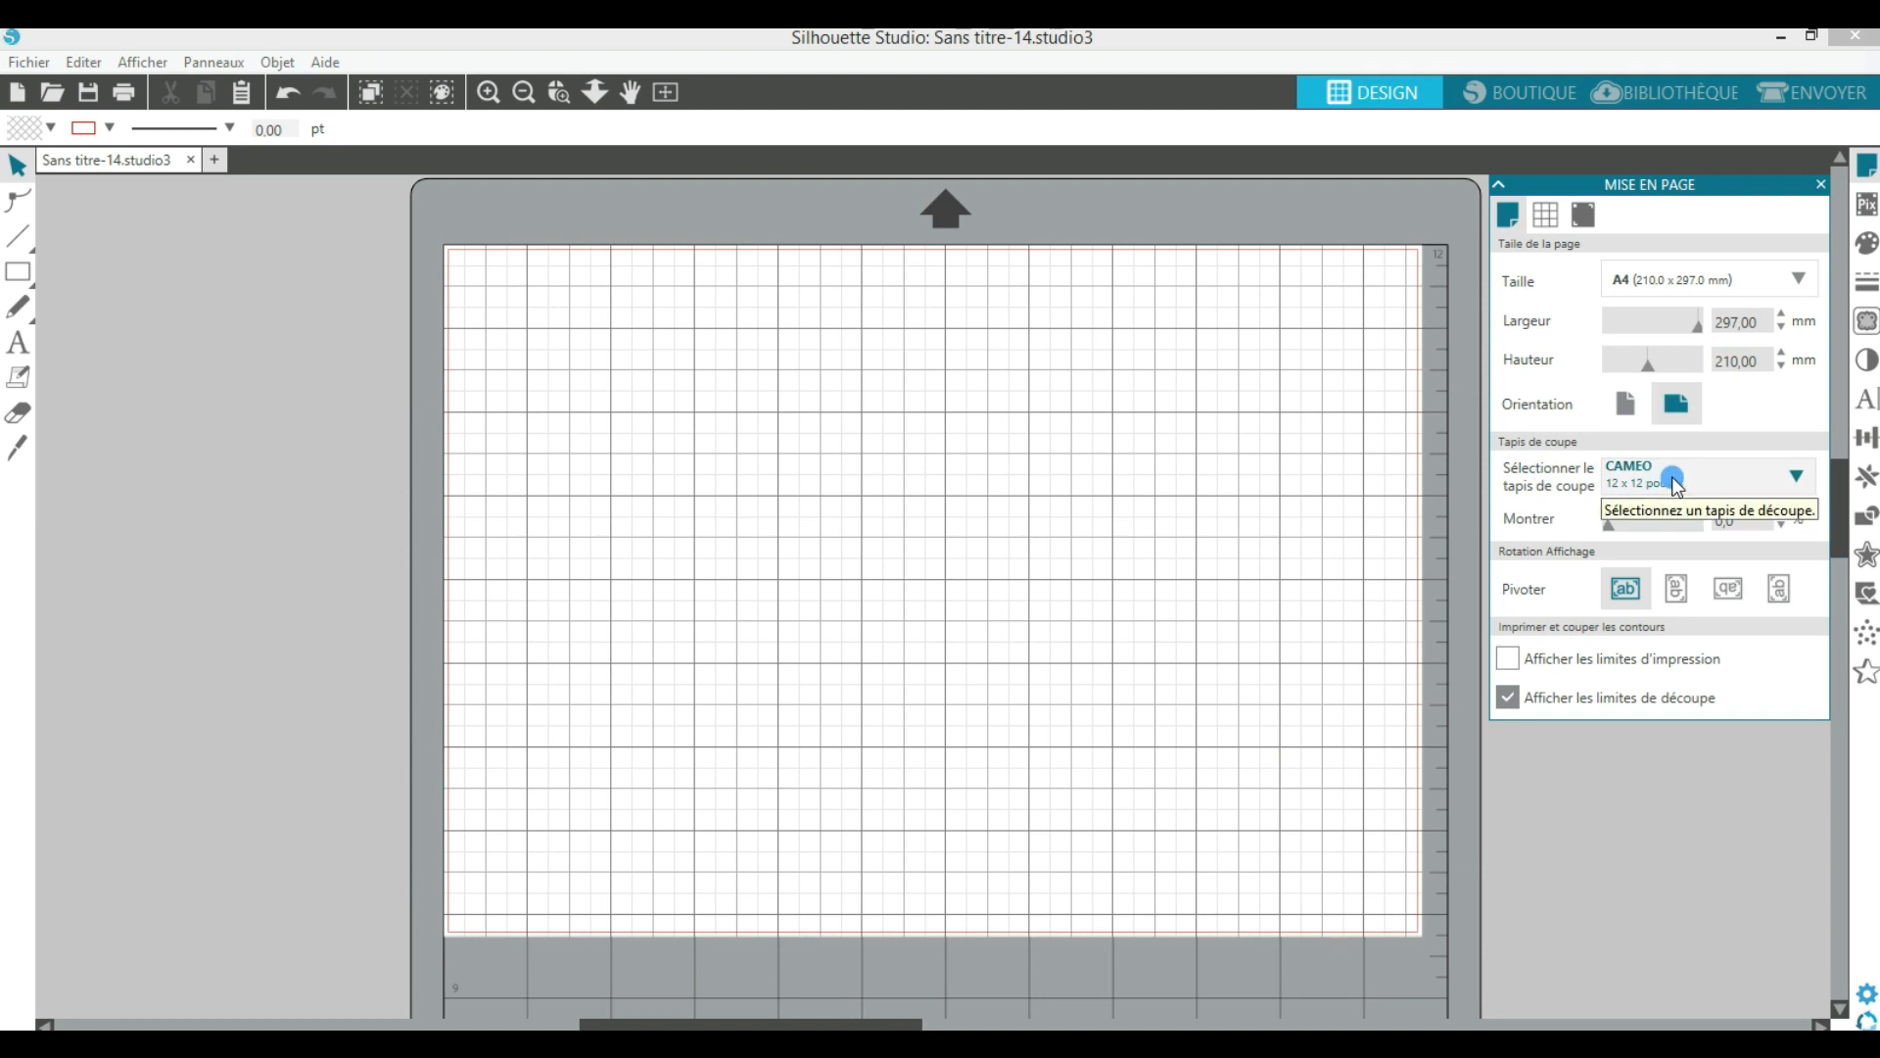
{"action": "left_click", "coordinate": [1629, 407]}
{"action": "left_click", "coordinate": [1686, 459]}
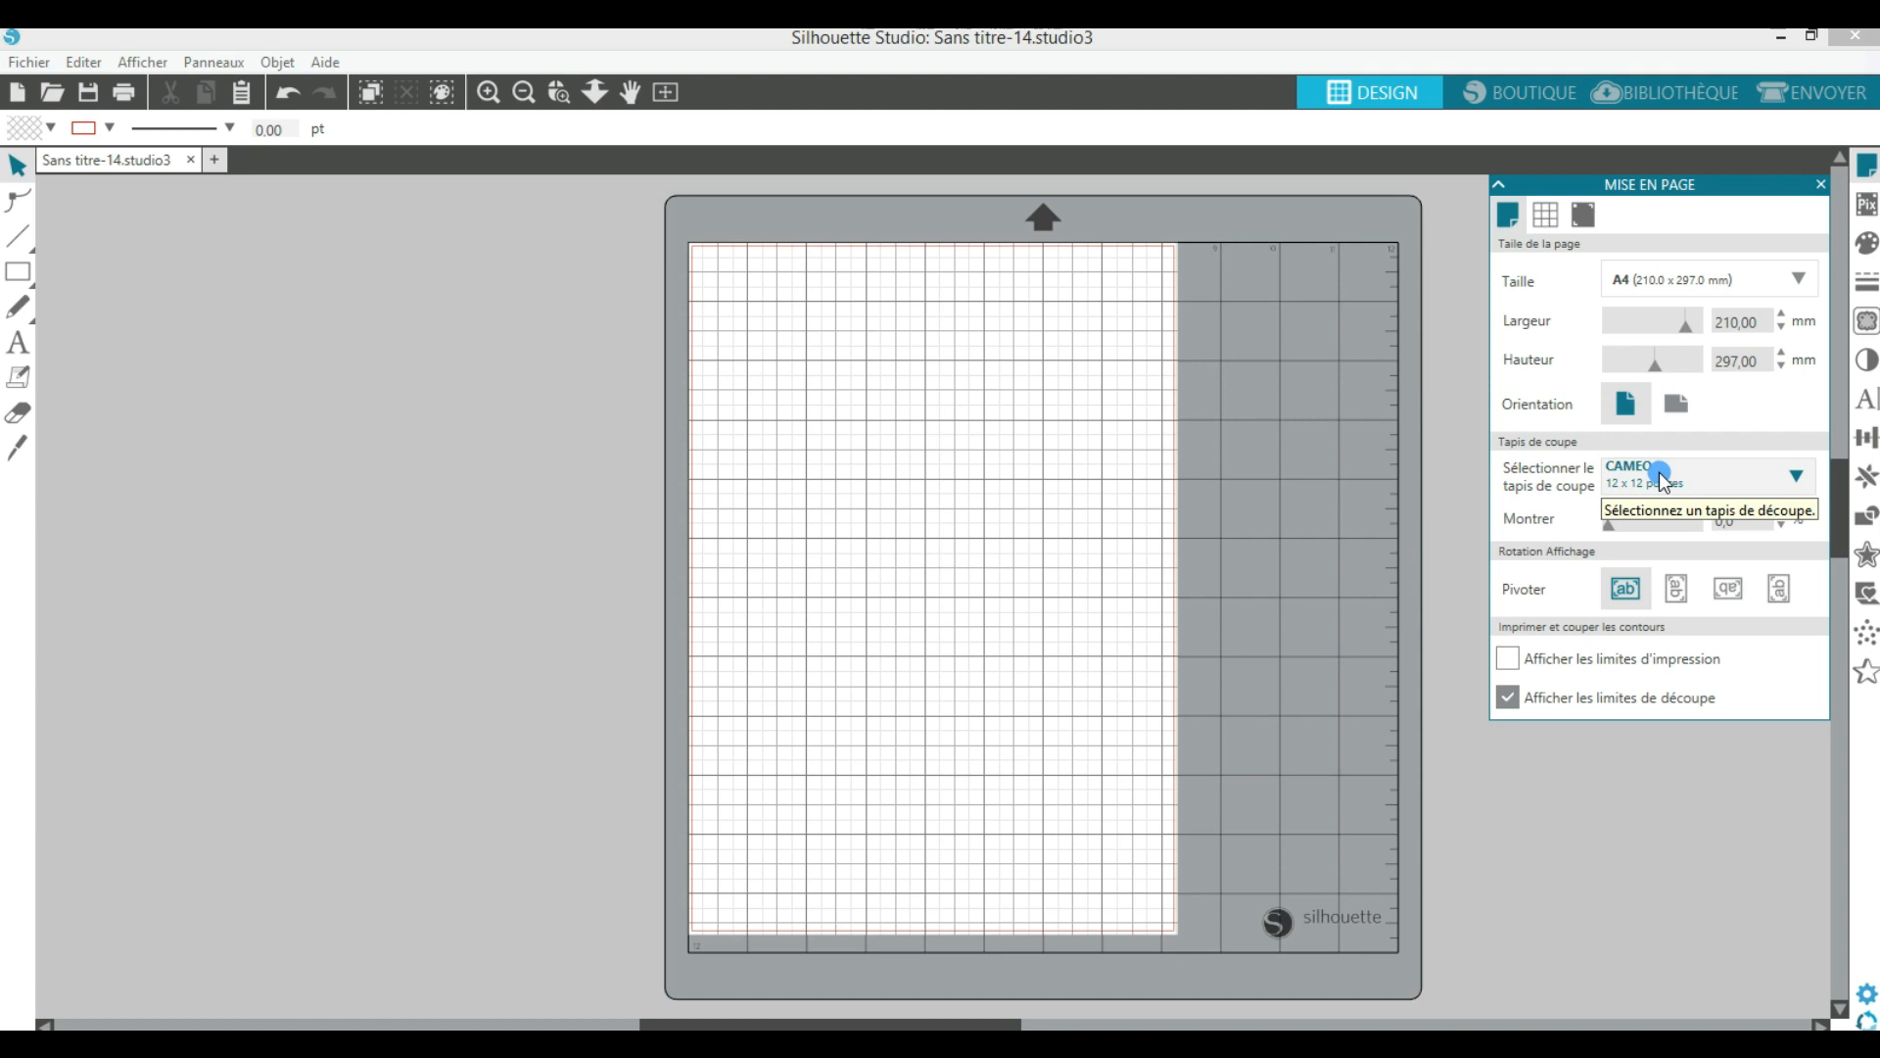
Step: Choose the CAMEO 12 x 12 inch cutting mat and set the page size to Automatique (CAMEO)
{"action": "left_click", "coordinate": [1795, 476]}
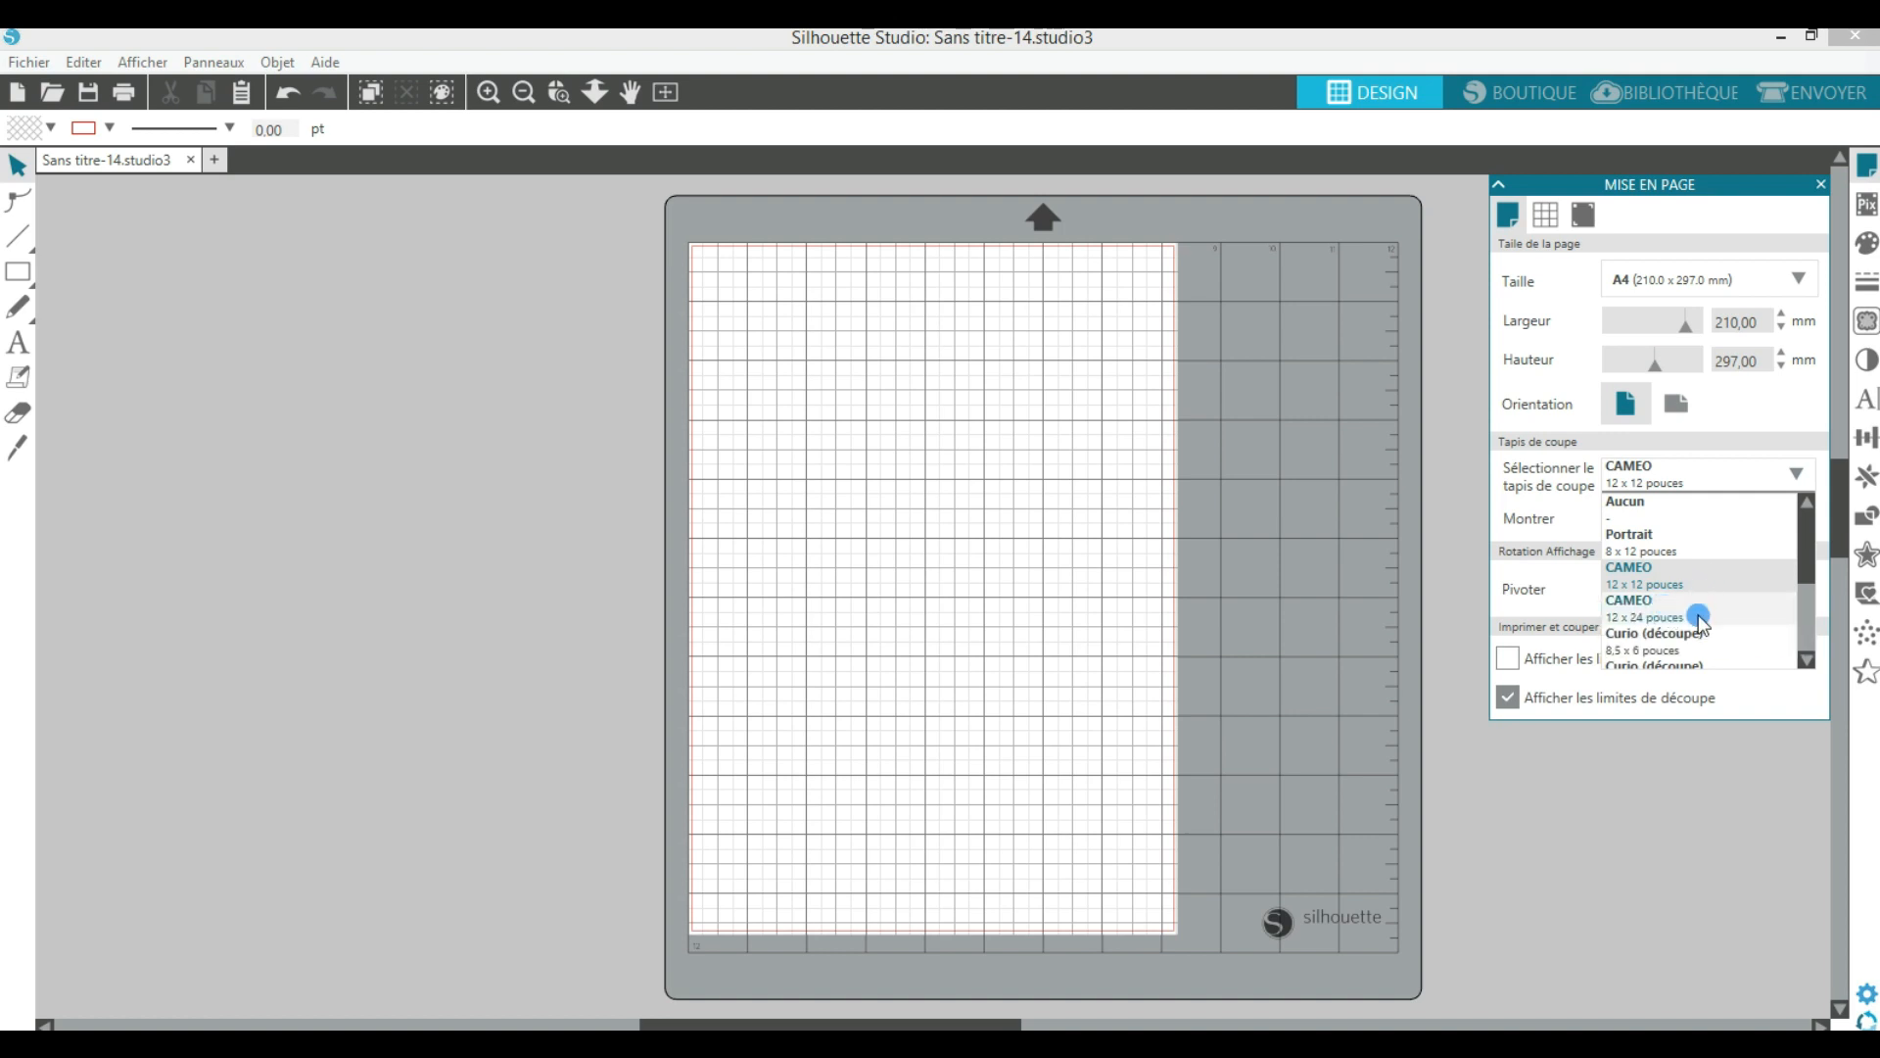
{"action": "left_click", "coordinate": [1667, 573]}
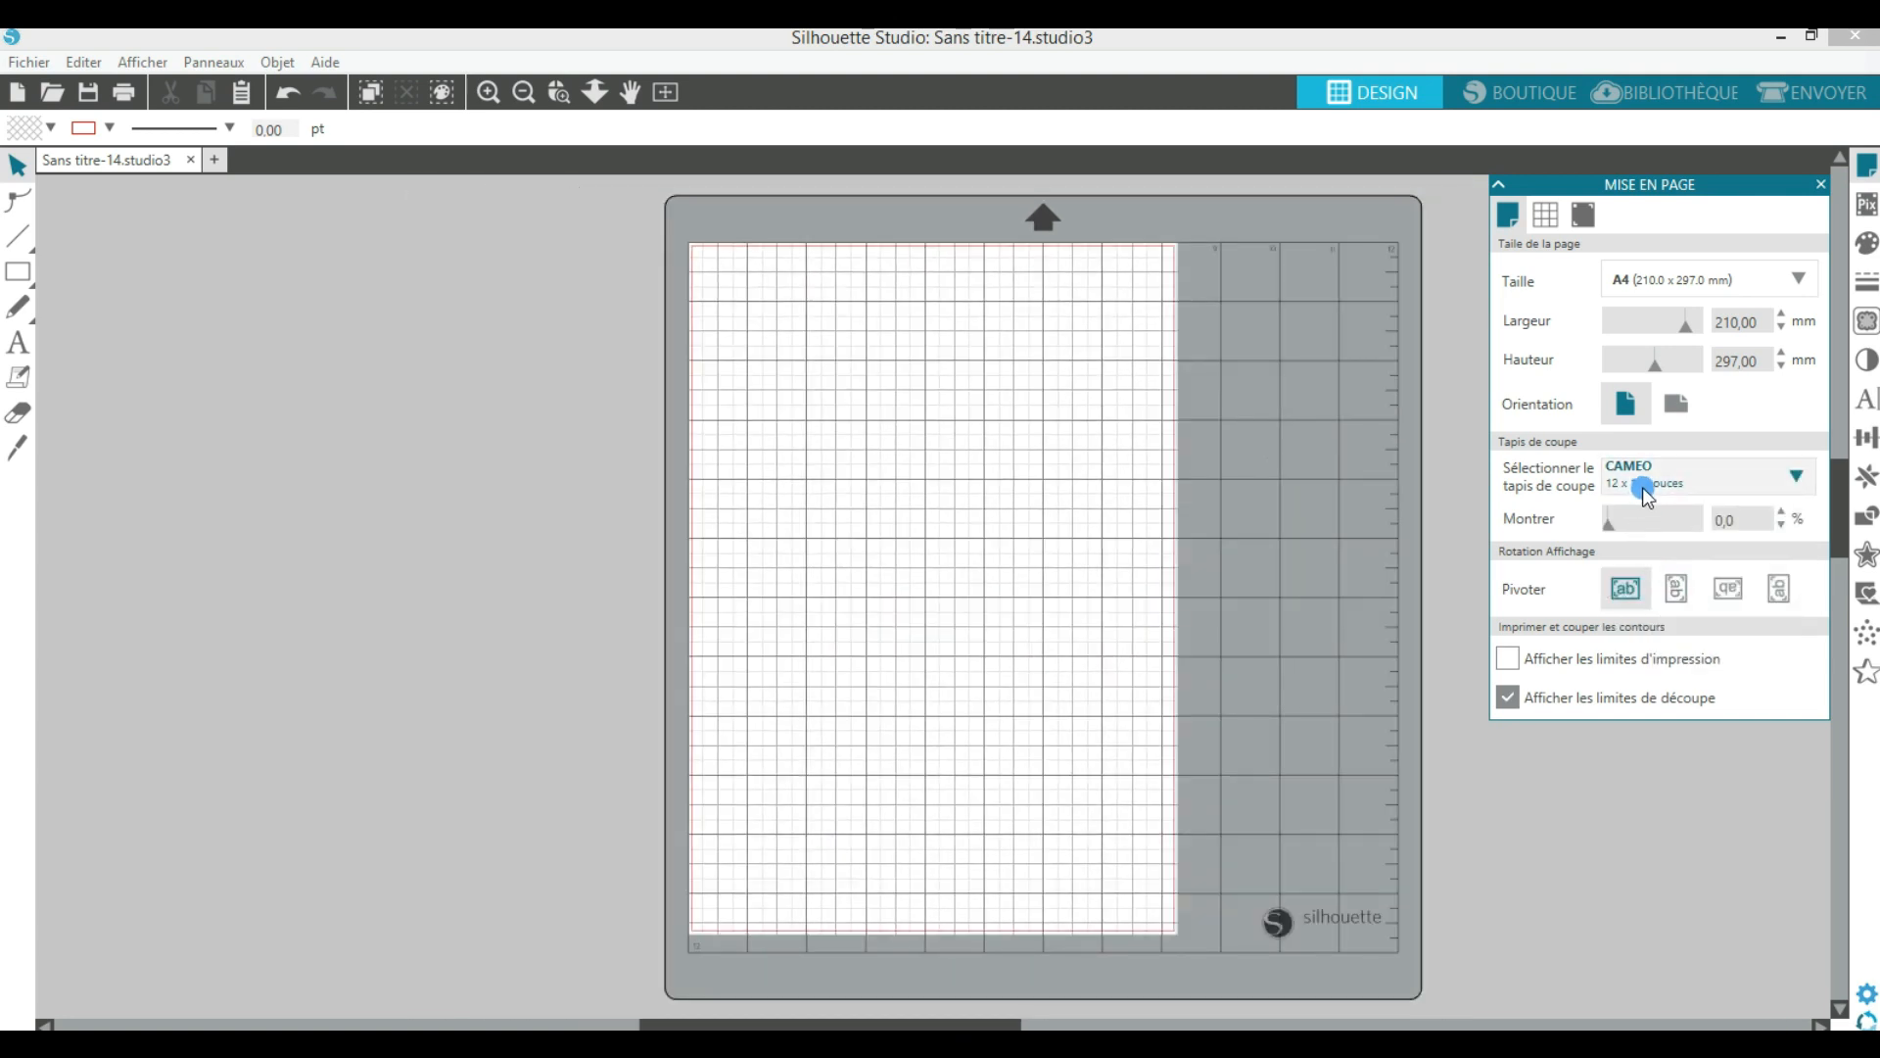
{"action": "left_click", "coordinate": [1785, 283]}
{"action": "left_click", "coordinate": [1801, 279]}
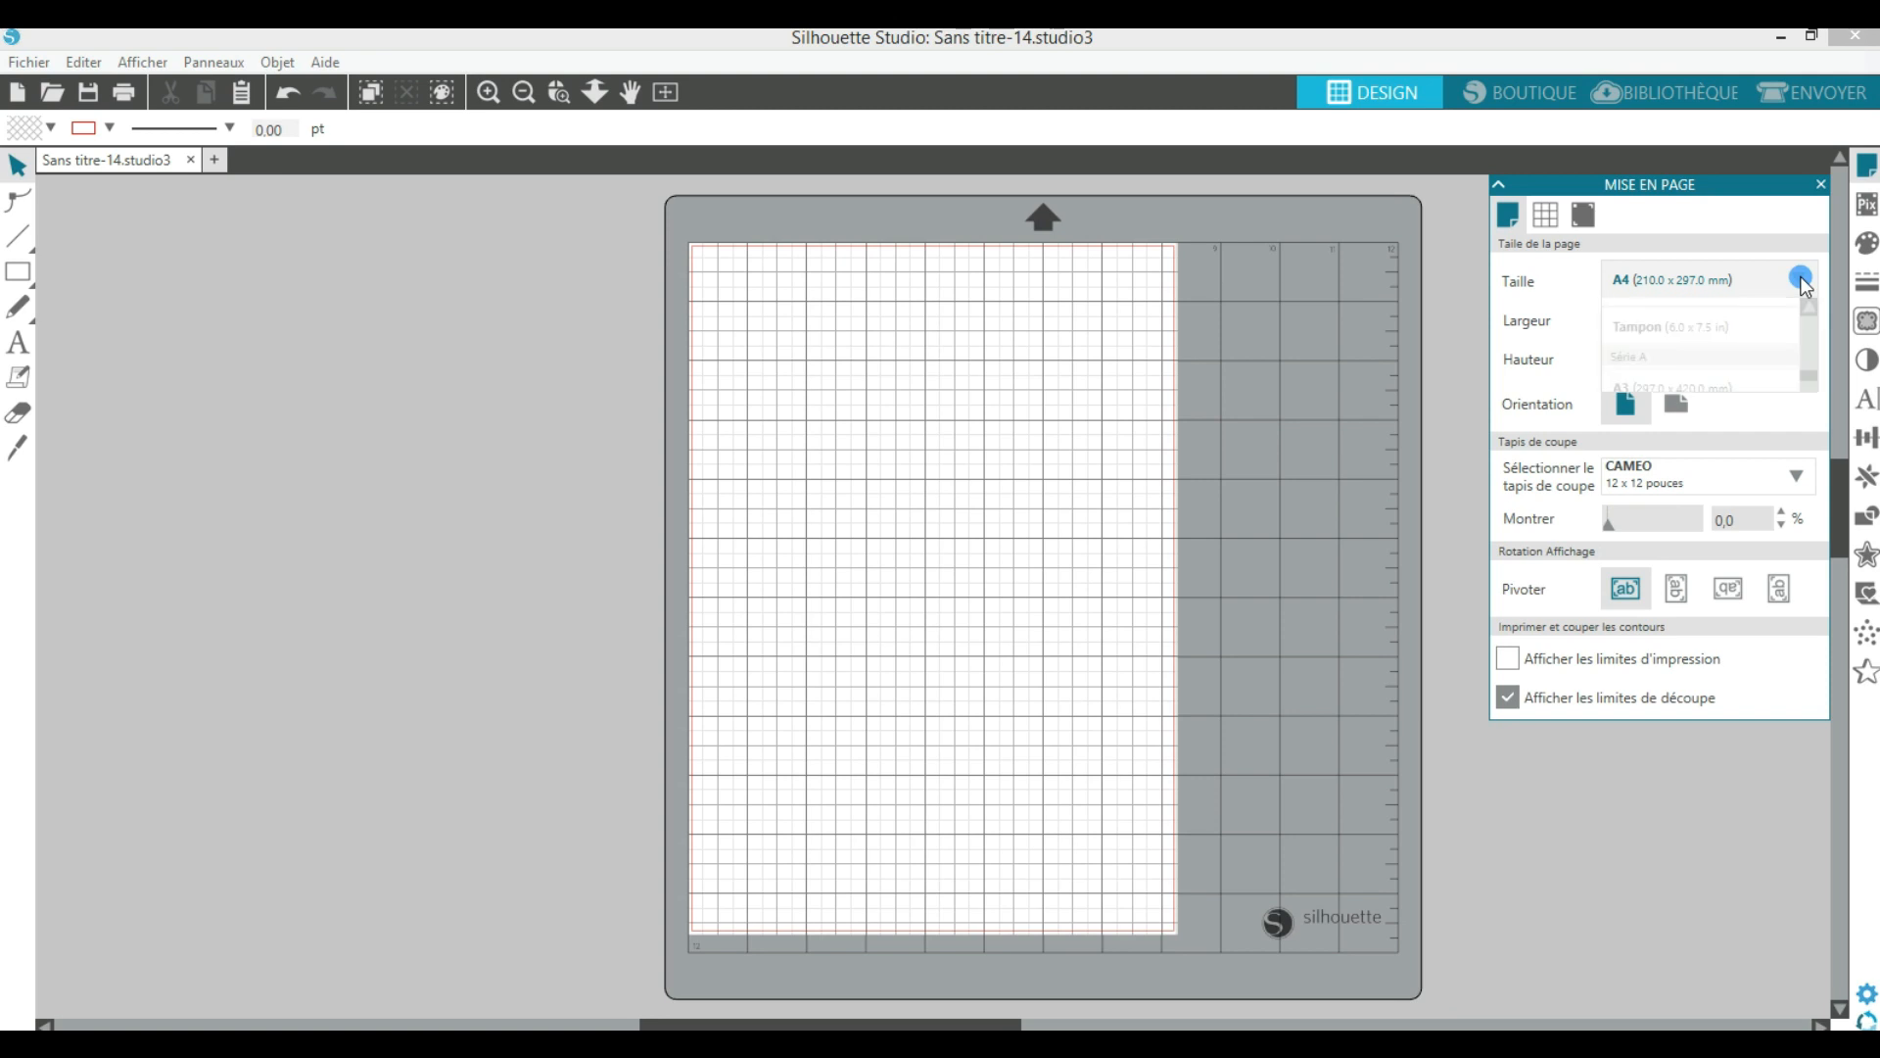
{"action": "scroll", "coordinate": [1770, 350], "scroll_direction": "up", "scroll_amount": 4}
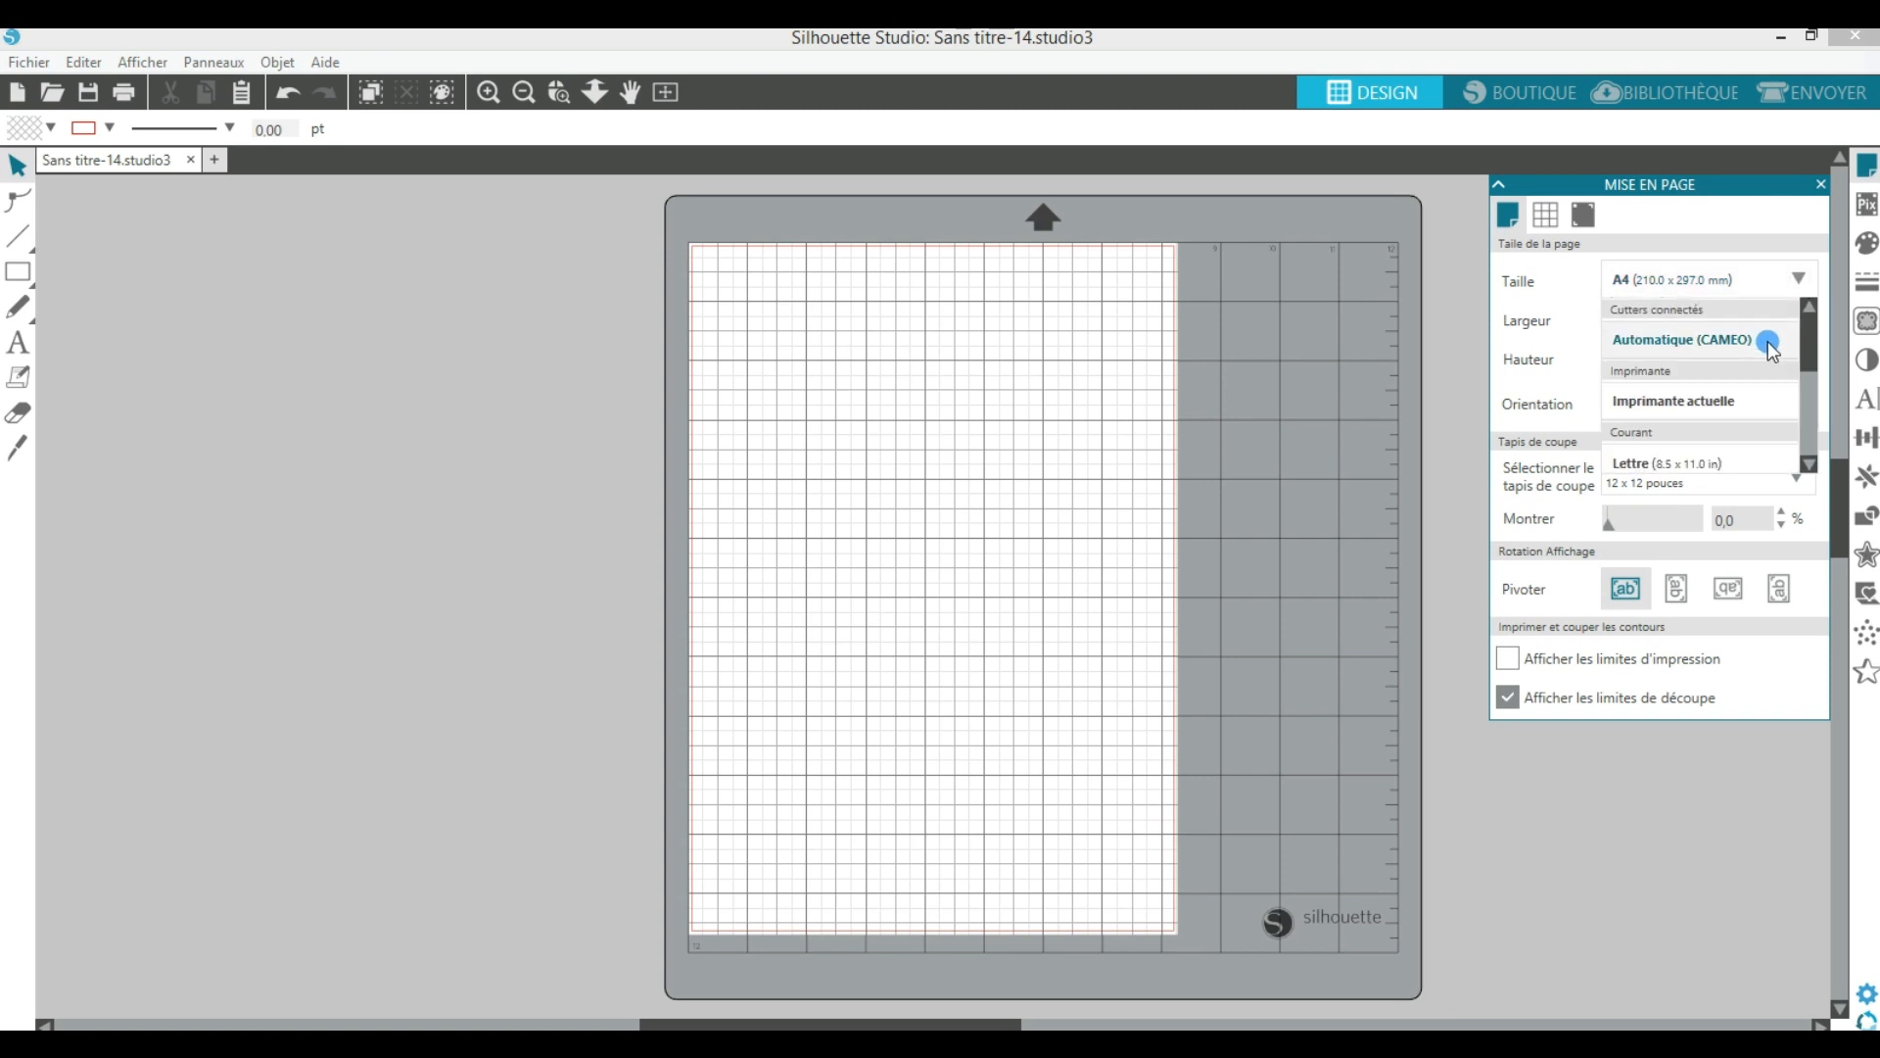
{"action": "left_click", "coordinate": [1746, 343]}
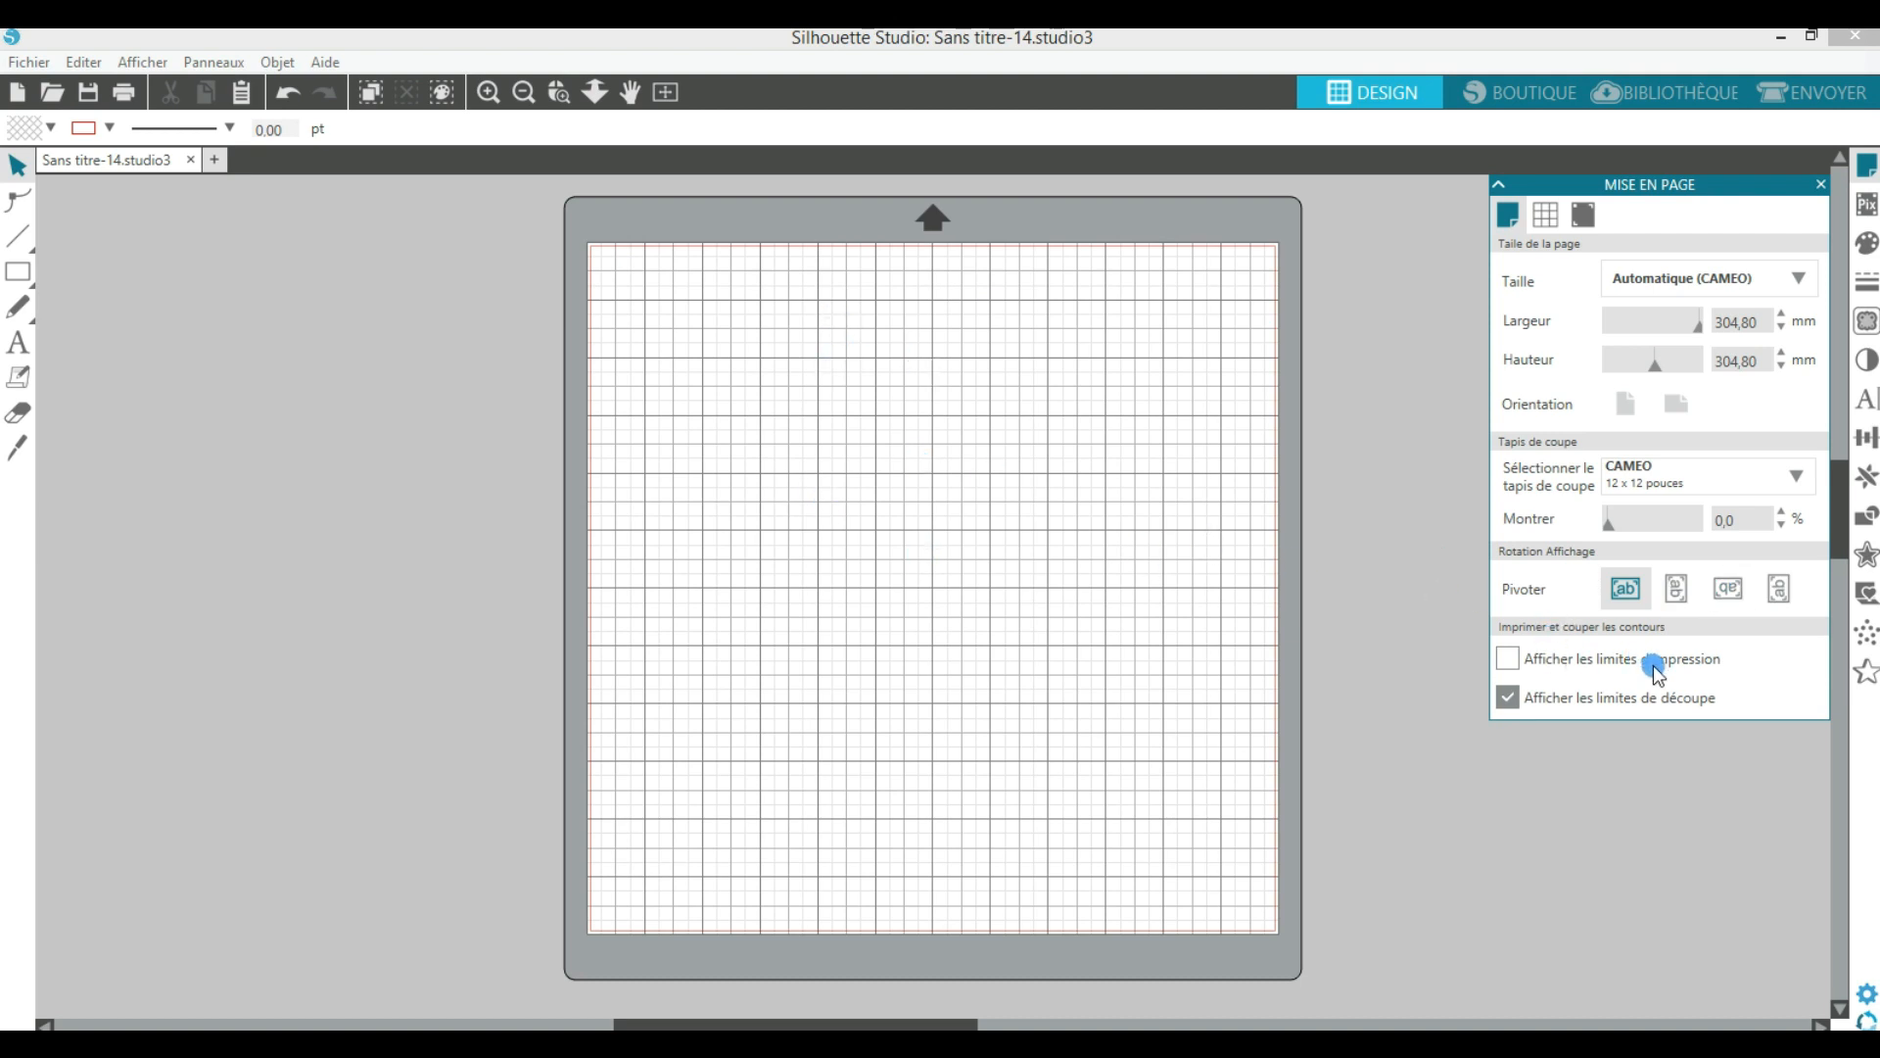
Step: Toggle the display of the print limits on the page, leaving it switched off
{"action": "left_click", "coordinate": [1506, 660]}
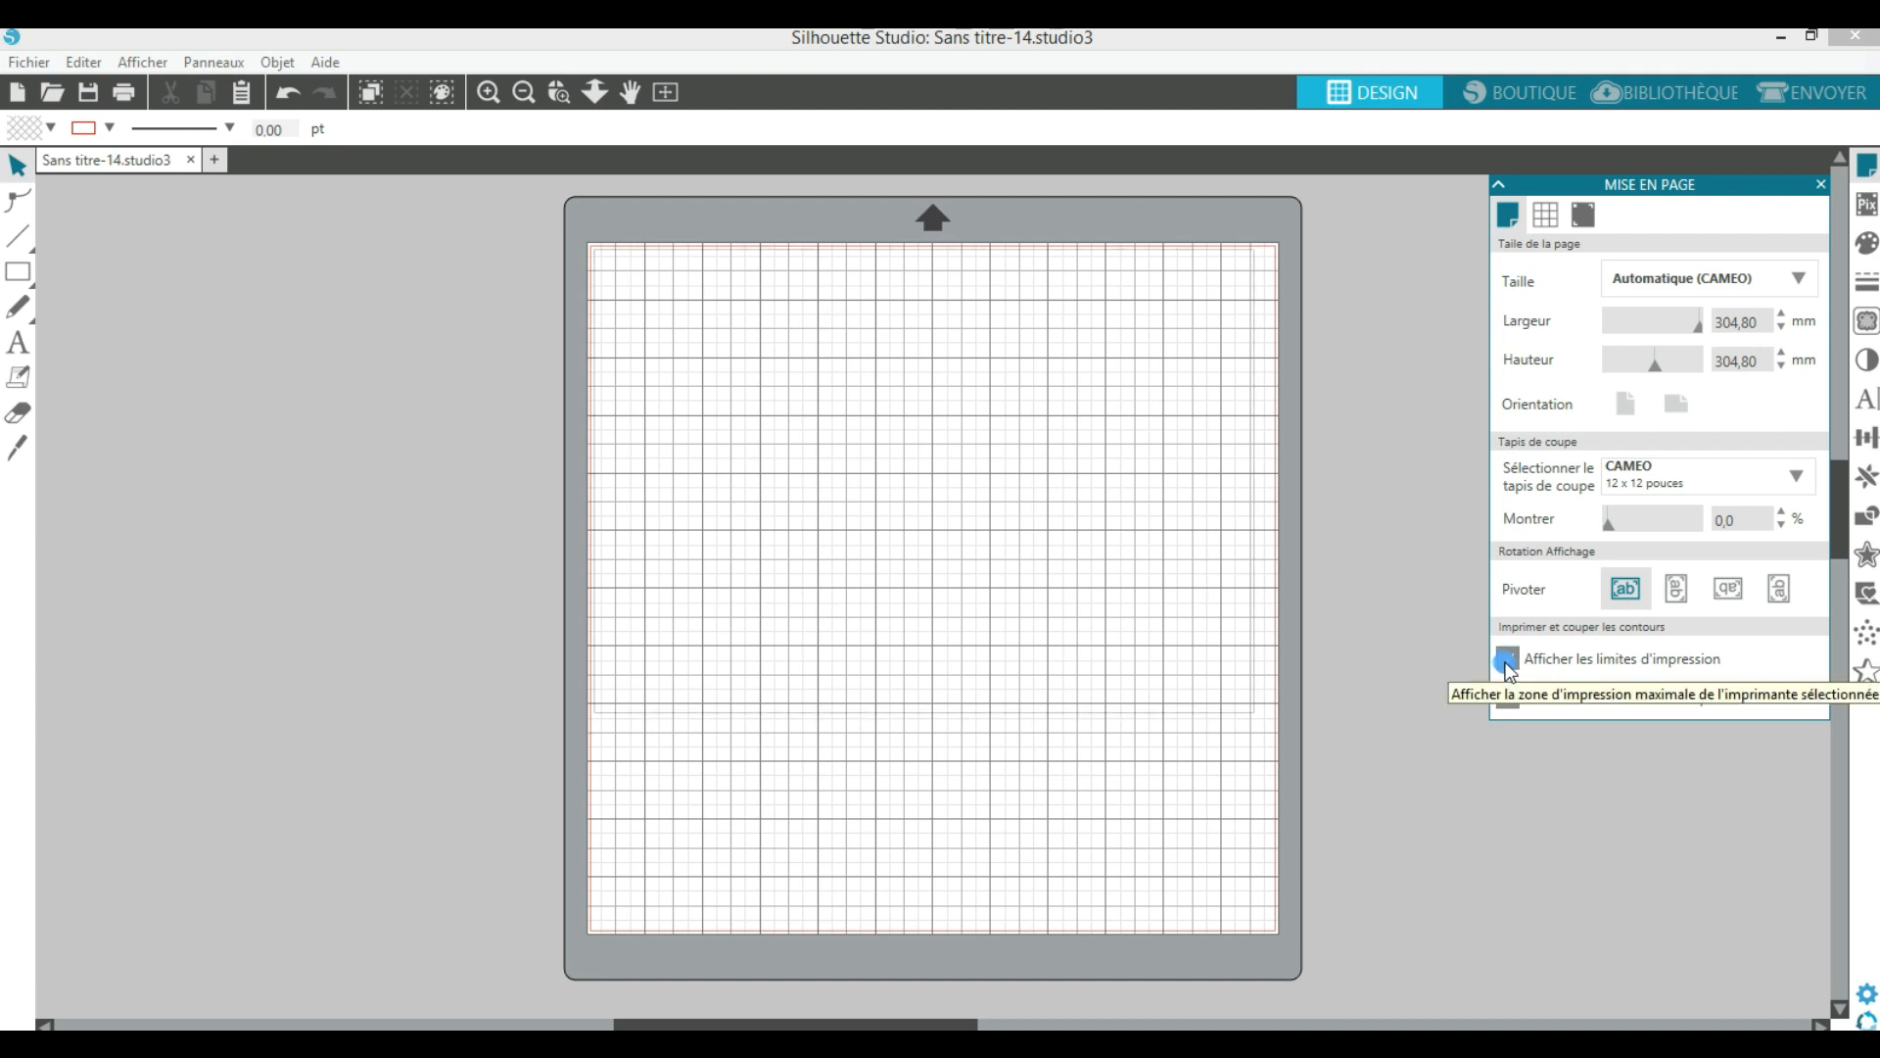
{"action": "left_click", "coordinate": [1509, 659]}
{"action": "left_click", "coordinate": [1509, 659]}
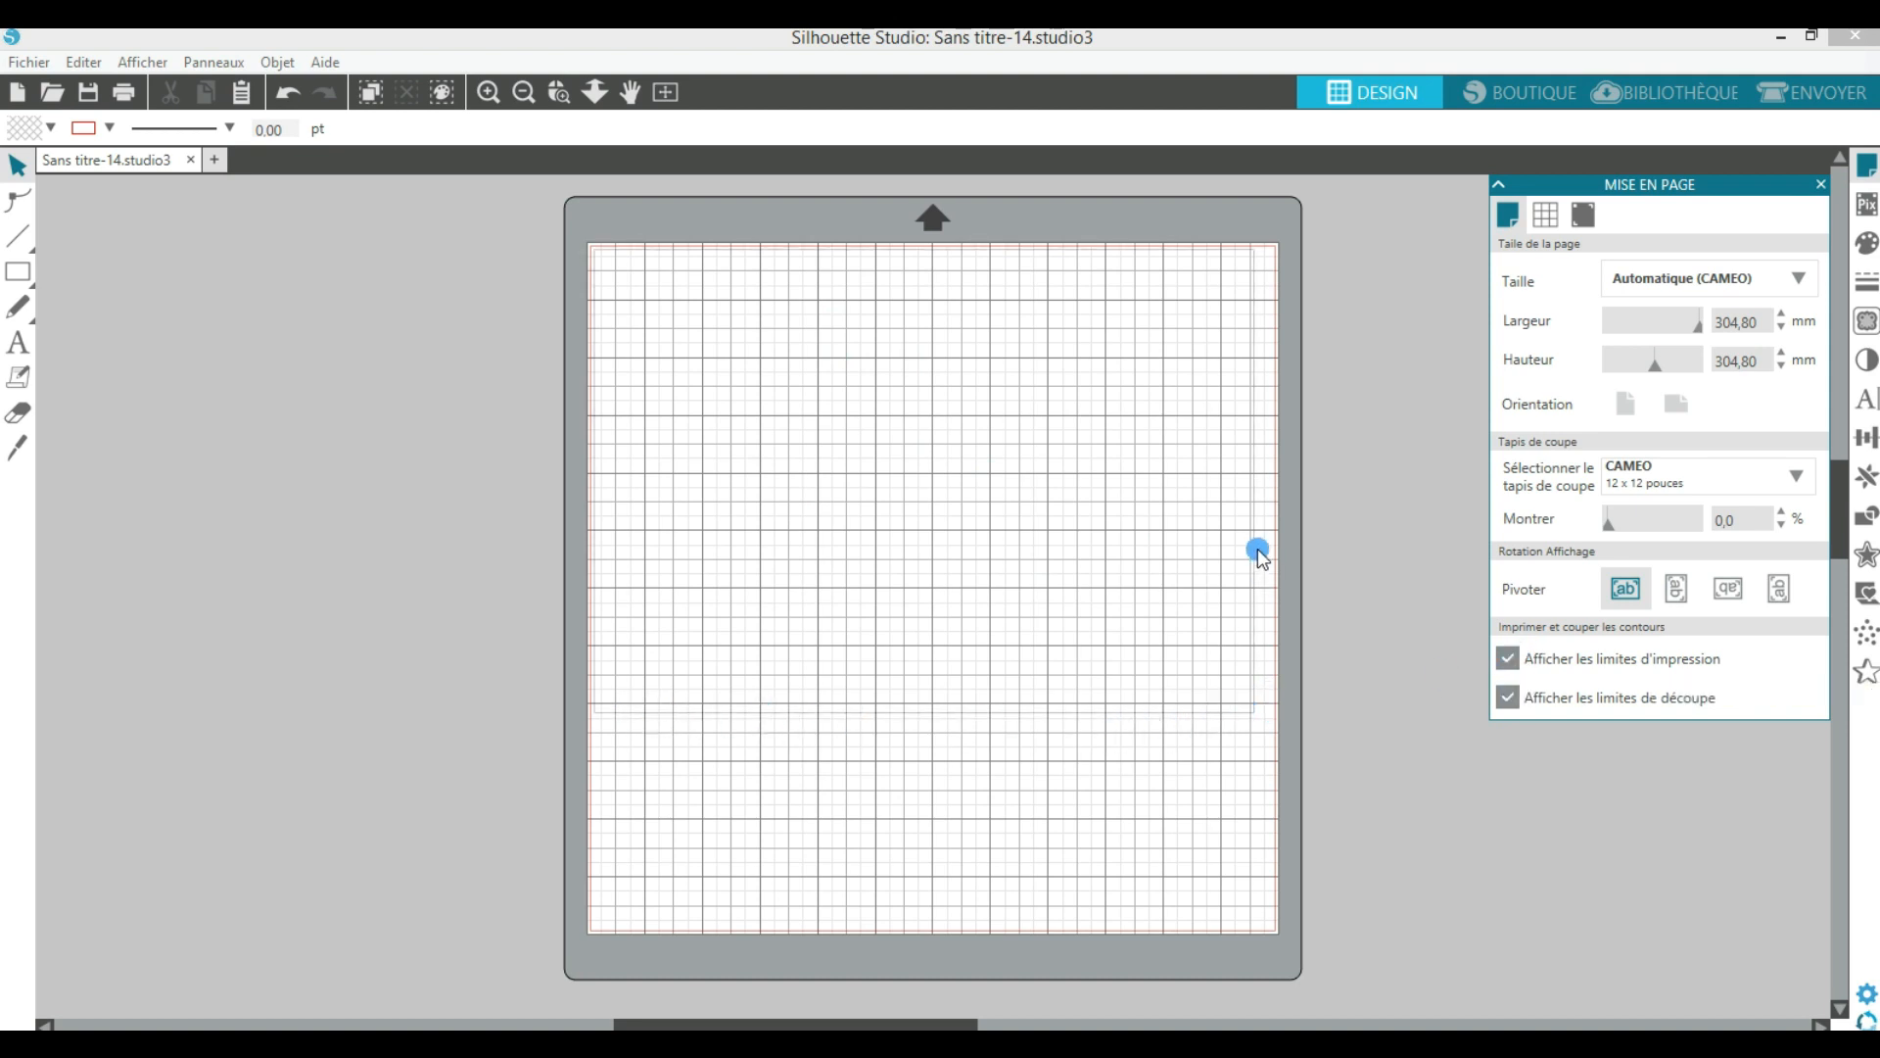
{"action": "left_click", "coordinate": [1511, 659]}
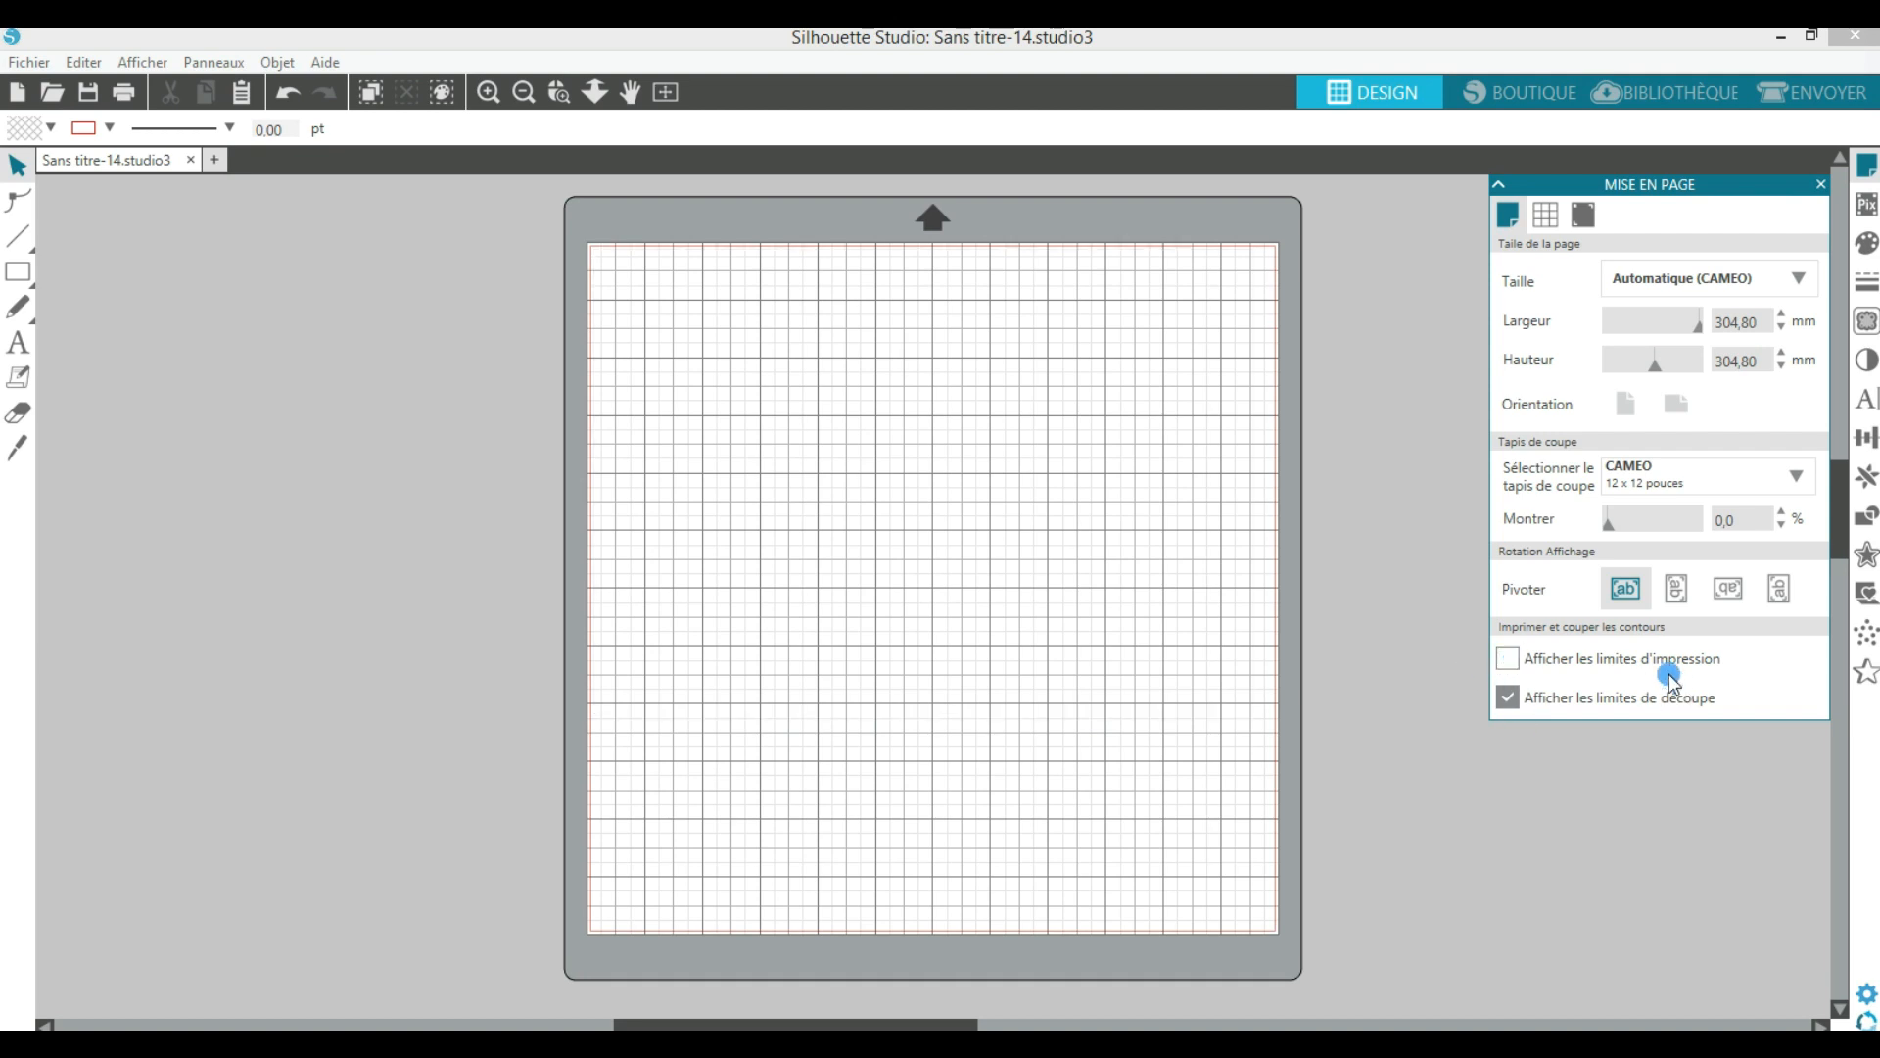
Step: Toggle the display of the cut limits on the page, leaving it switched on
{"action": "left_click", "coordinate": [1506, 699]}
{"action": "left_click", "coordinate": [1507, 696]}
{"action": "left_click", "coordinate": [1507, 695]}
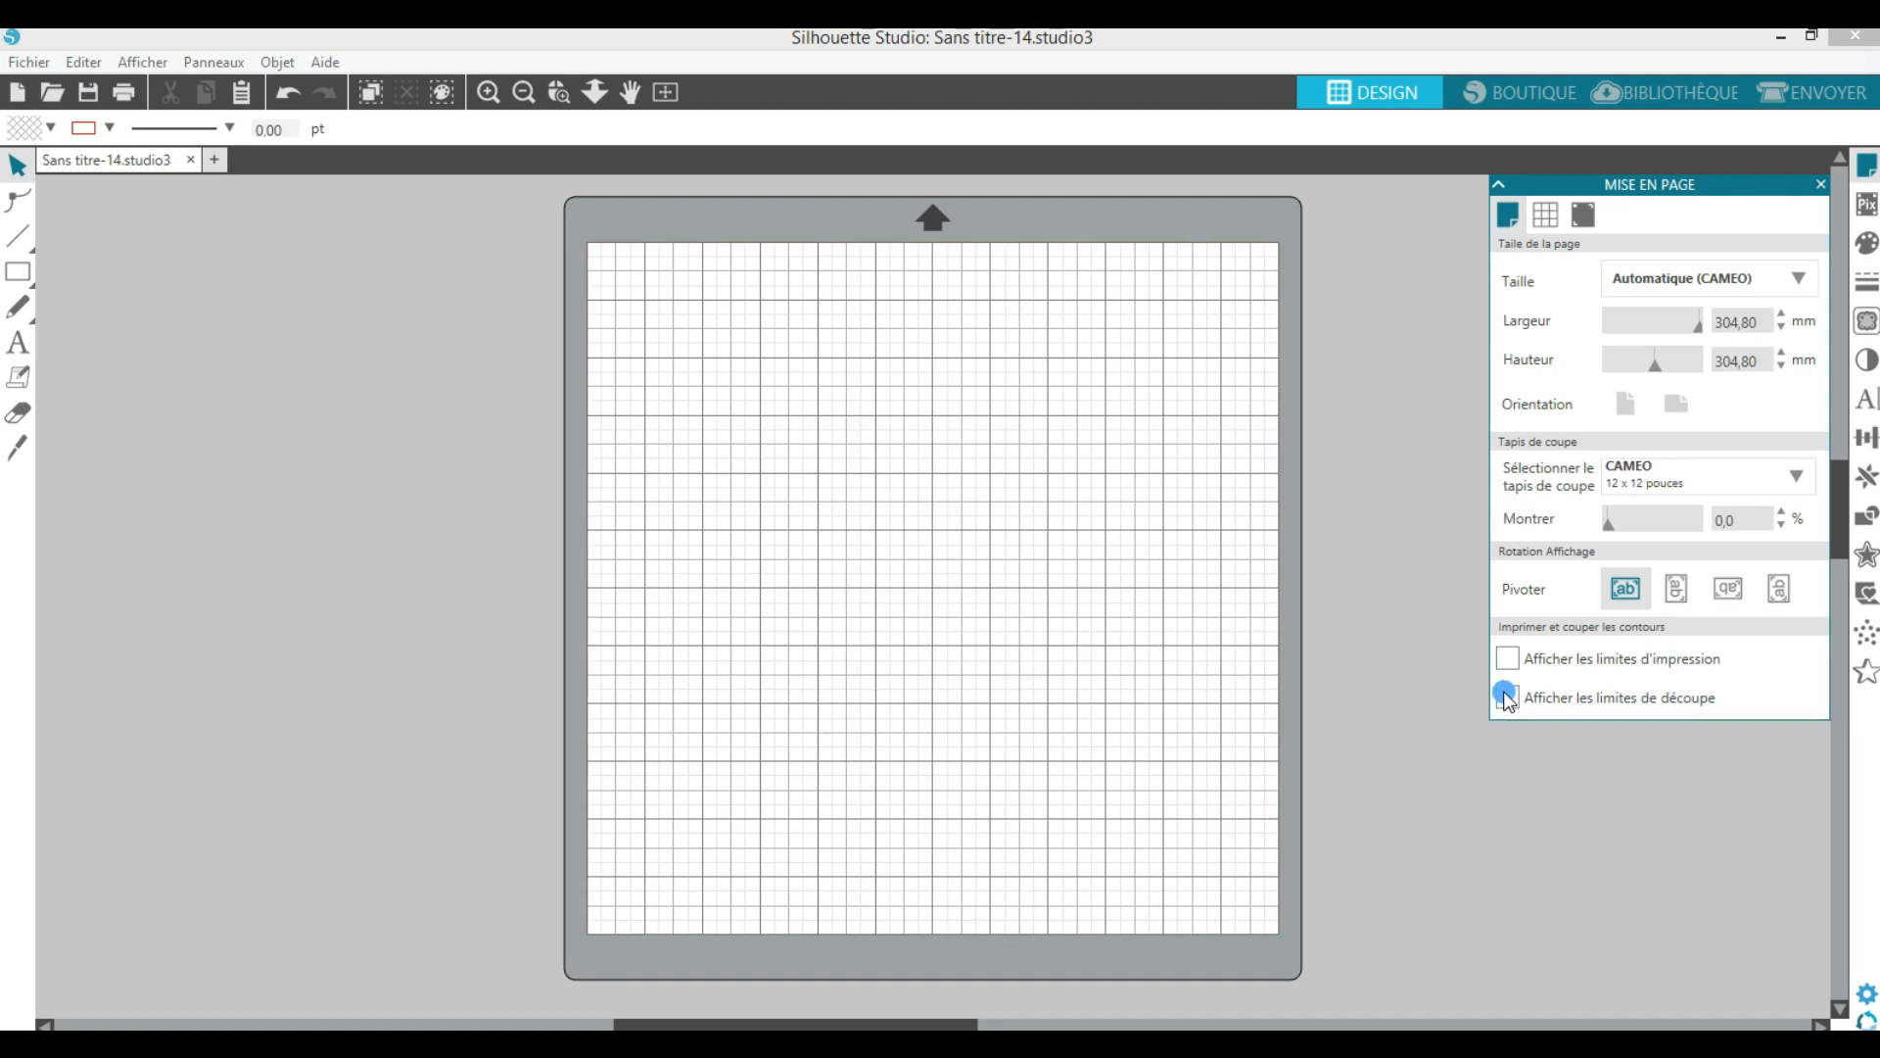
{"action": "left_click", "coordinate": [1521, 698]}
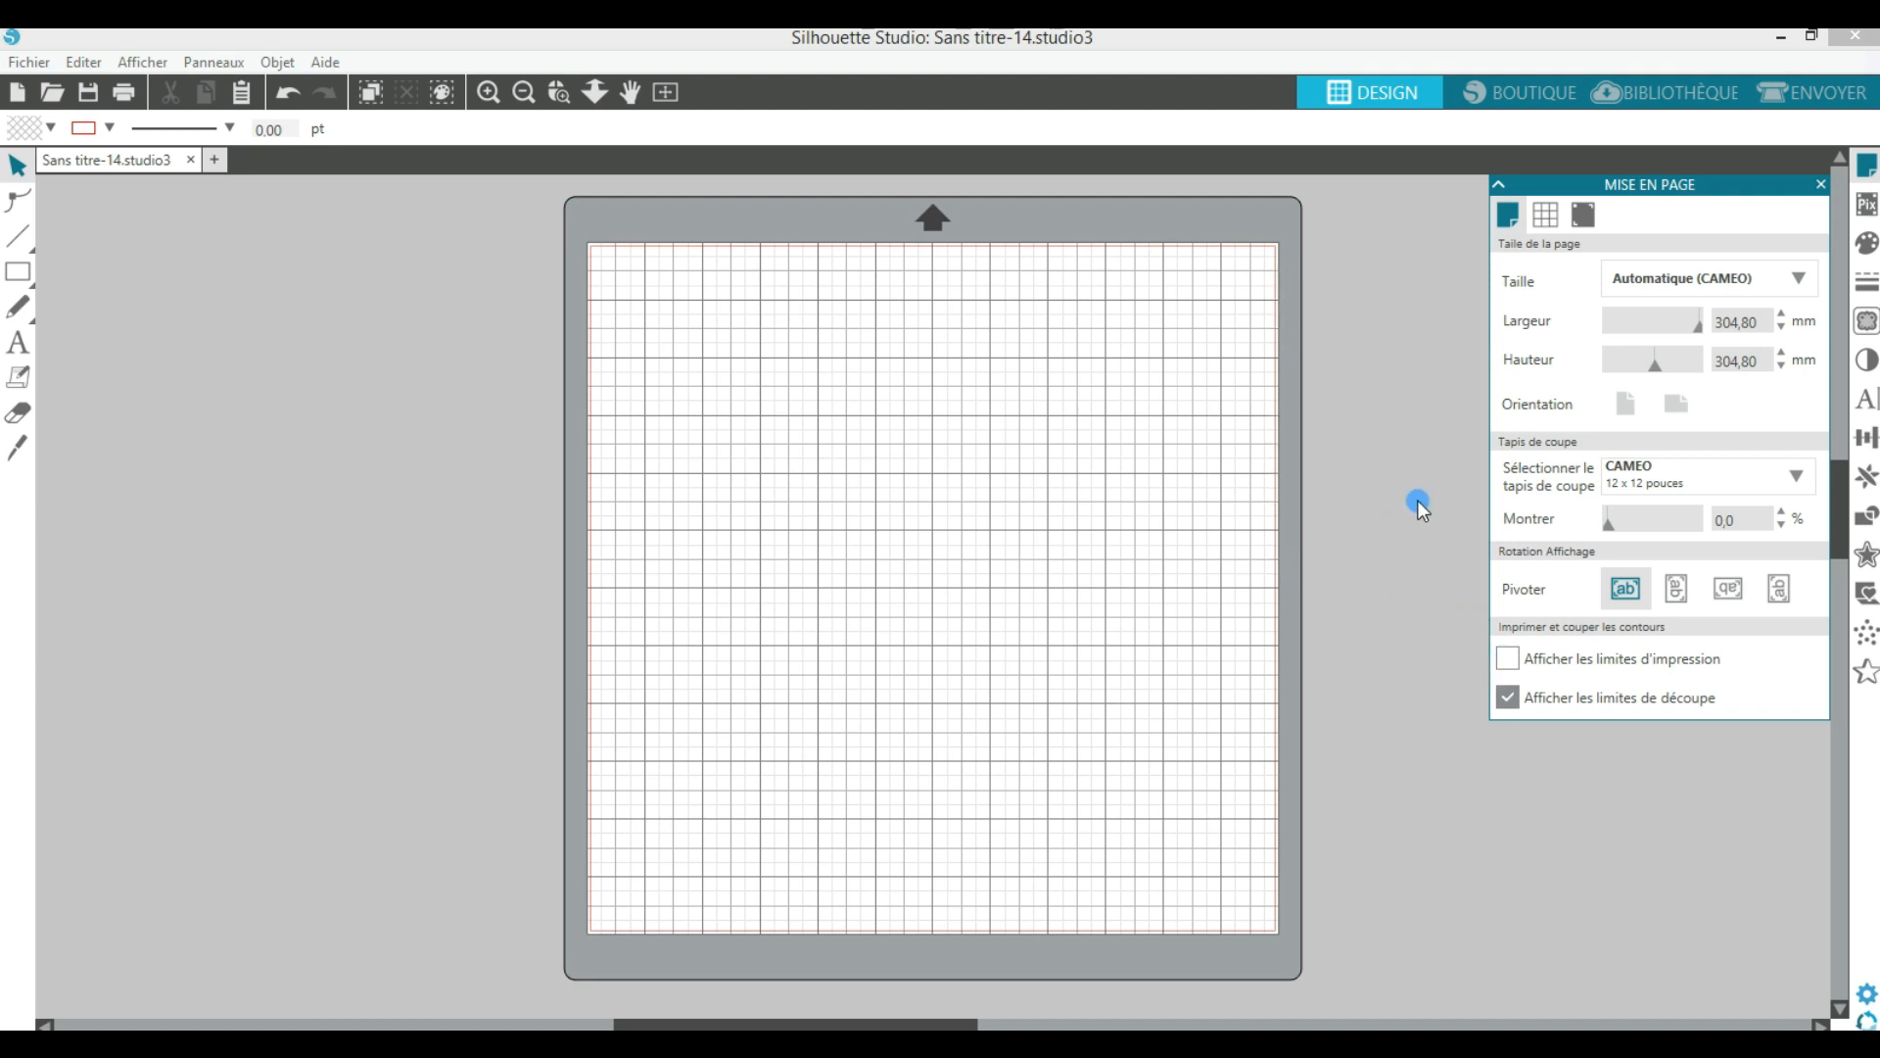
Step: Hide and show the page's grid repeatedly in the grid settings, leaving it displayed
{"action": "left_click", "coordinate": [1546, 217]}
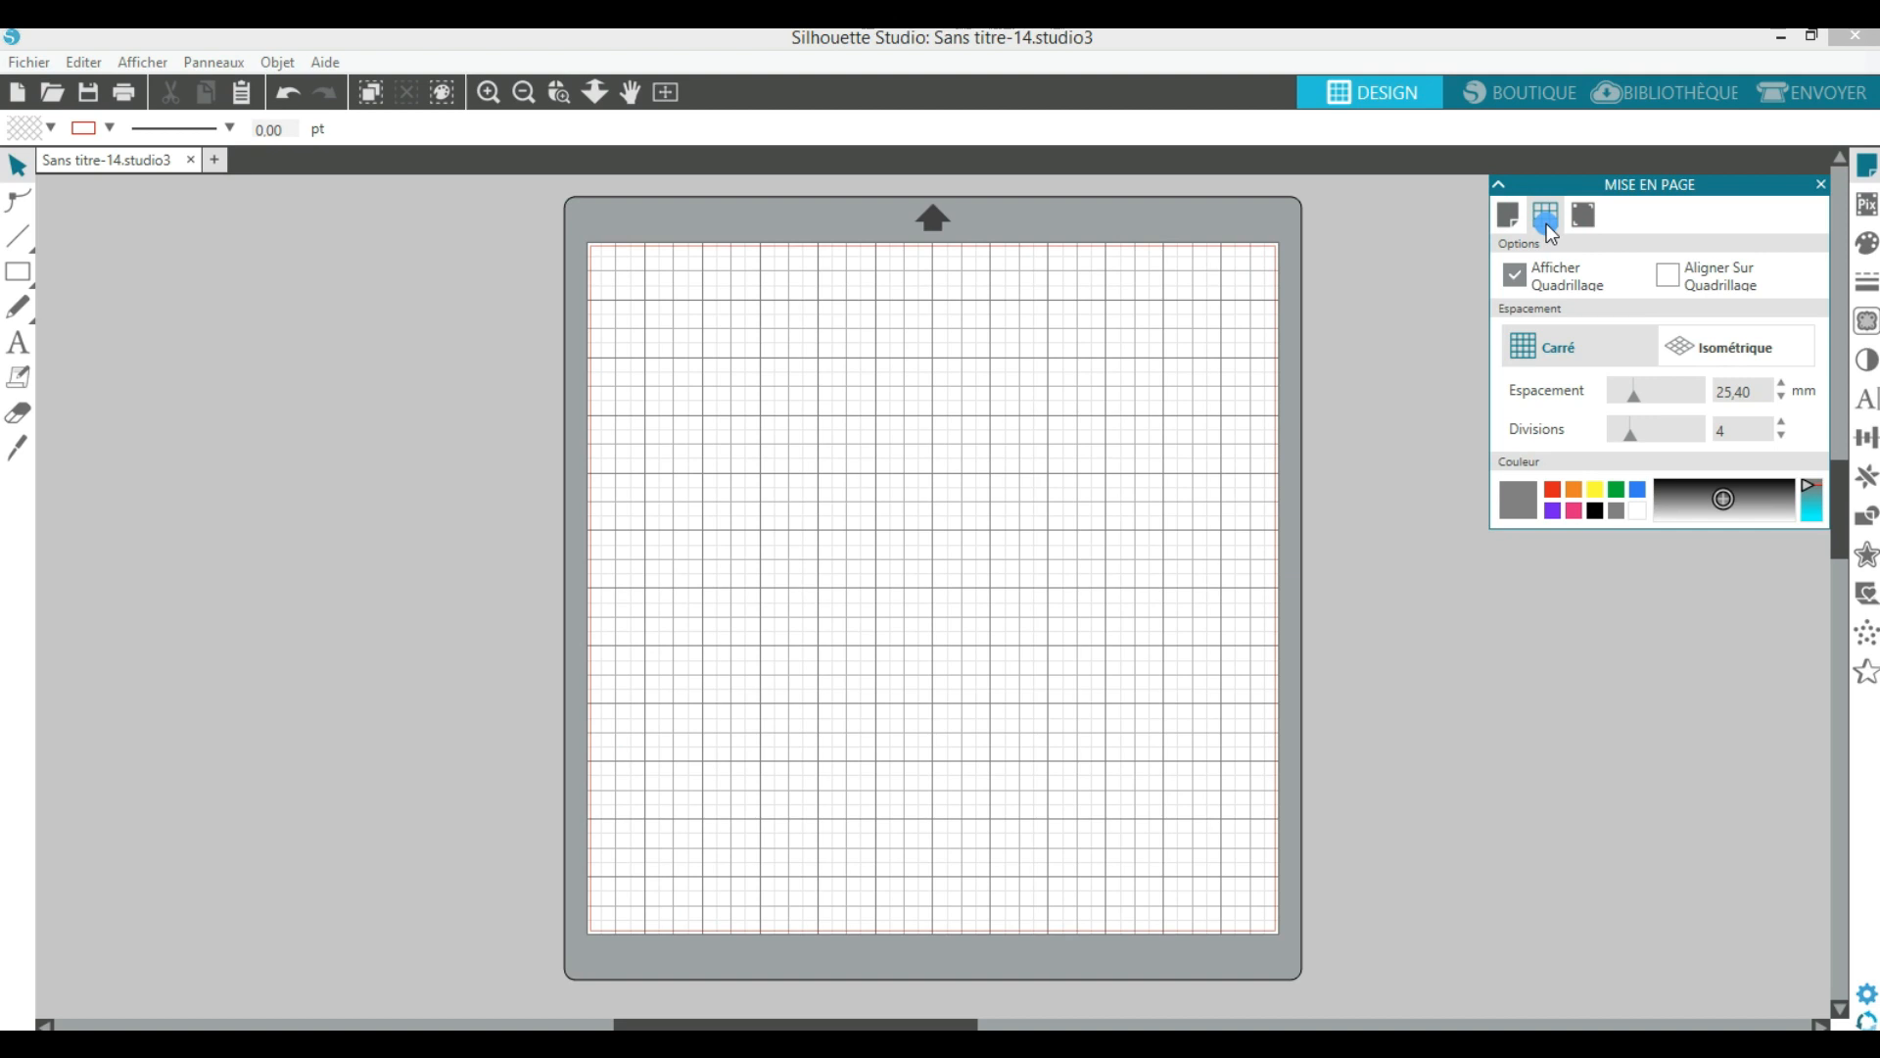
{"action": "left_click", "coordinate": [1526, 224]}
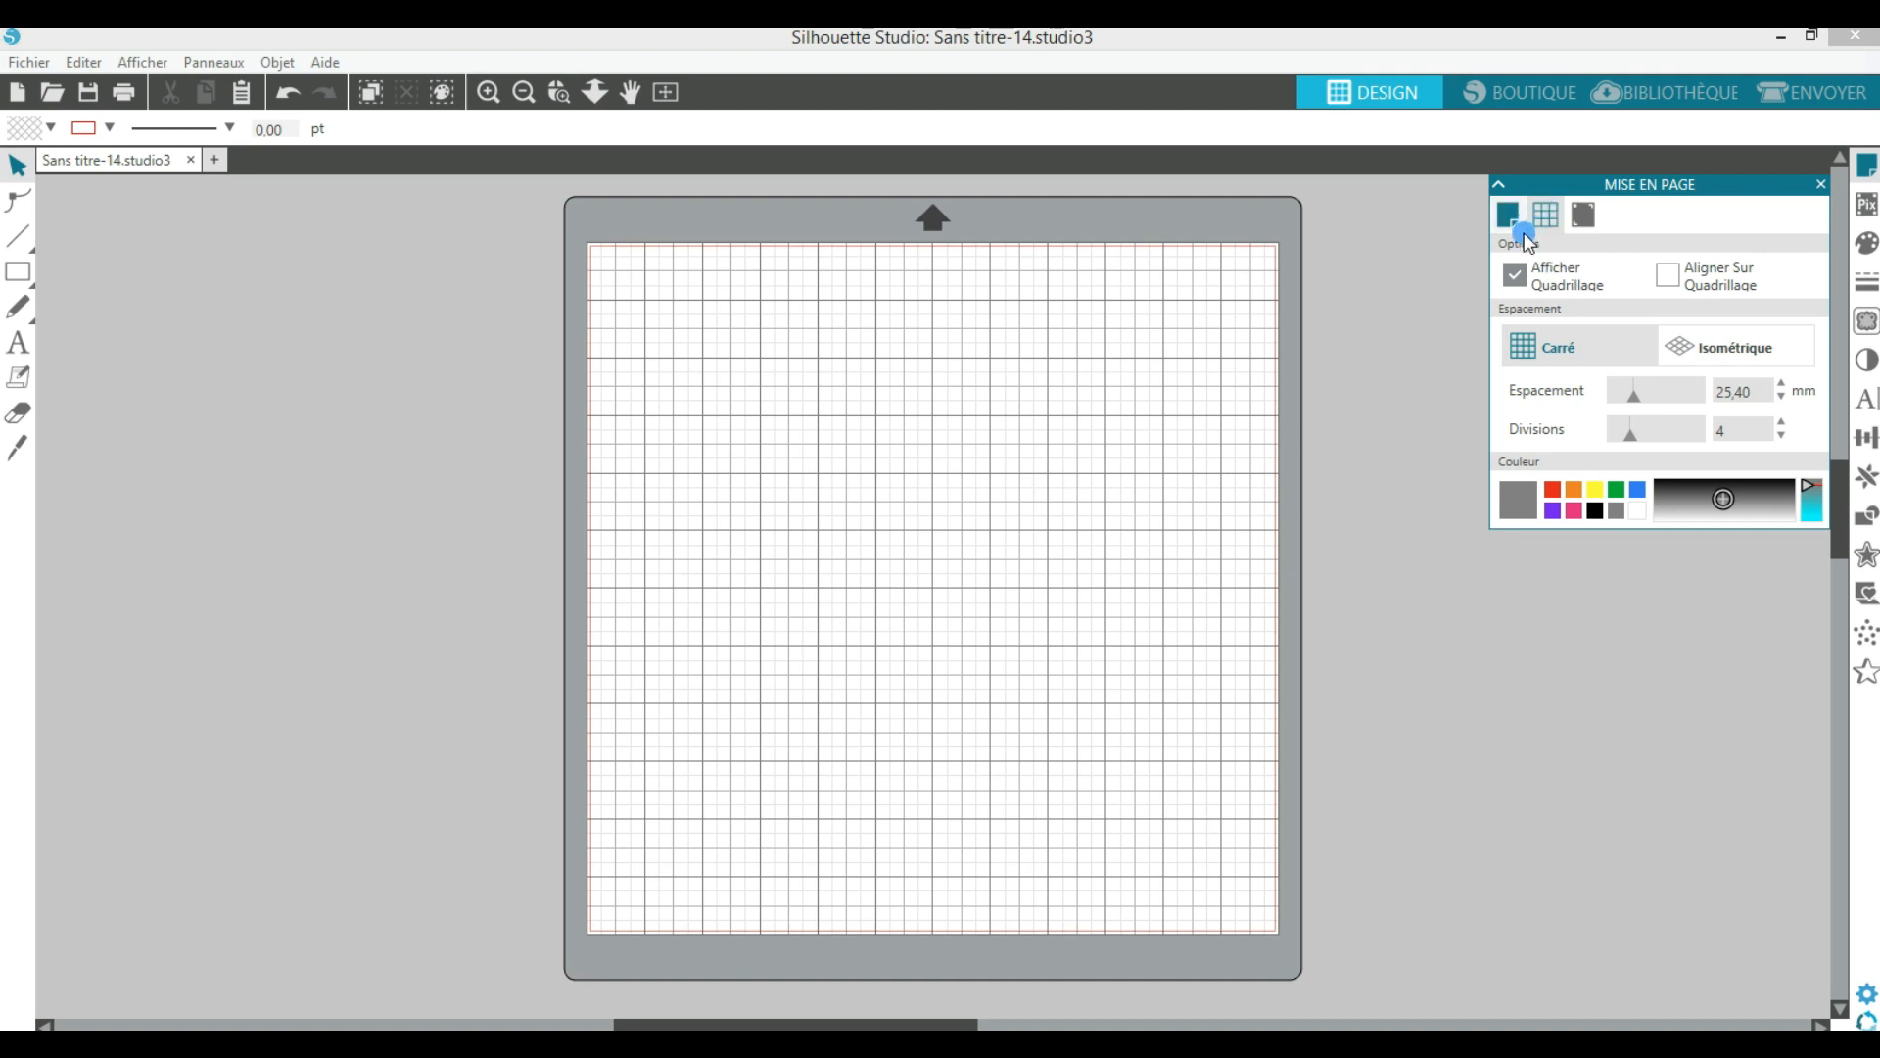
{"action": "left_click", "coordinate": [1519, 271]}
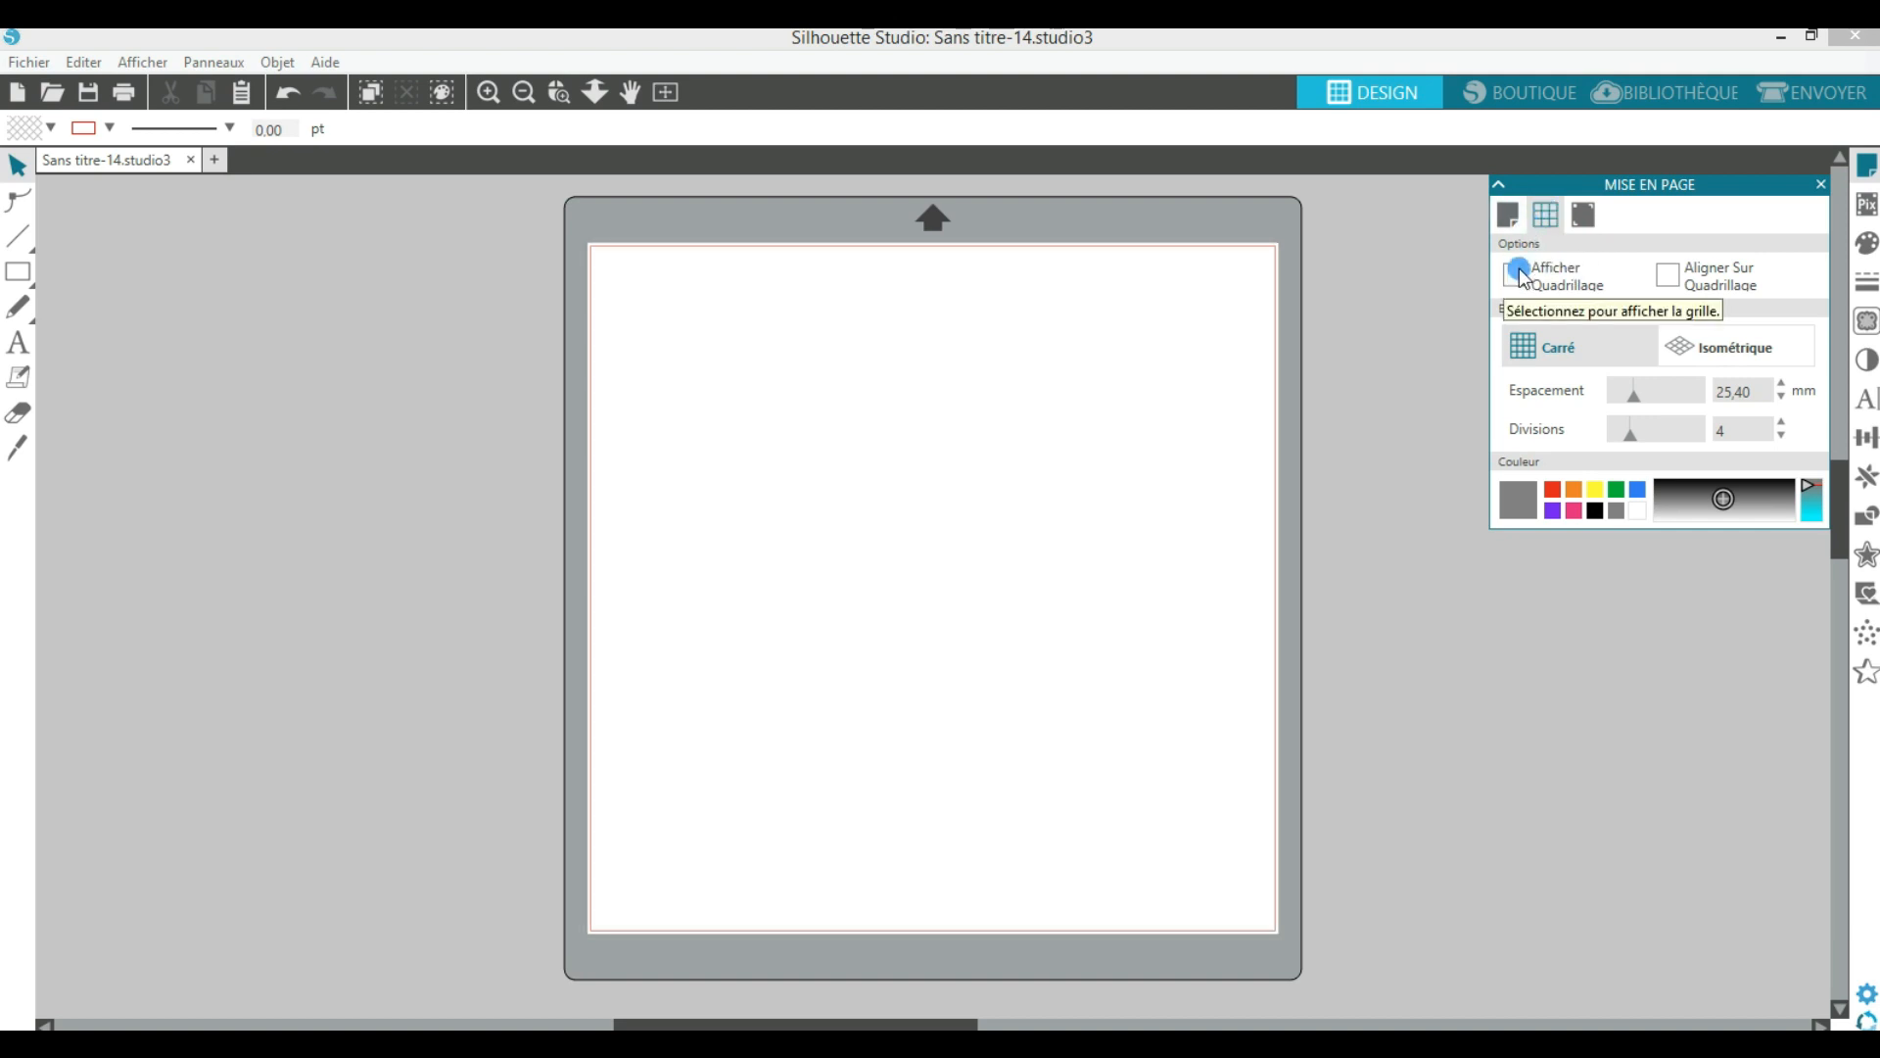
{"action": "left_click", "coordinate": [1519, 271]}
{"action": "left_click", "coordinate": [1518, 272]}
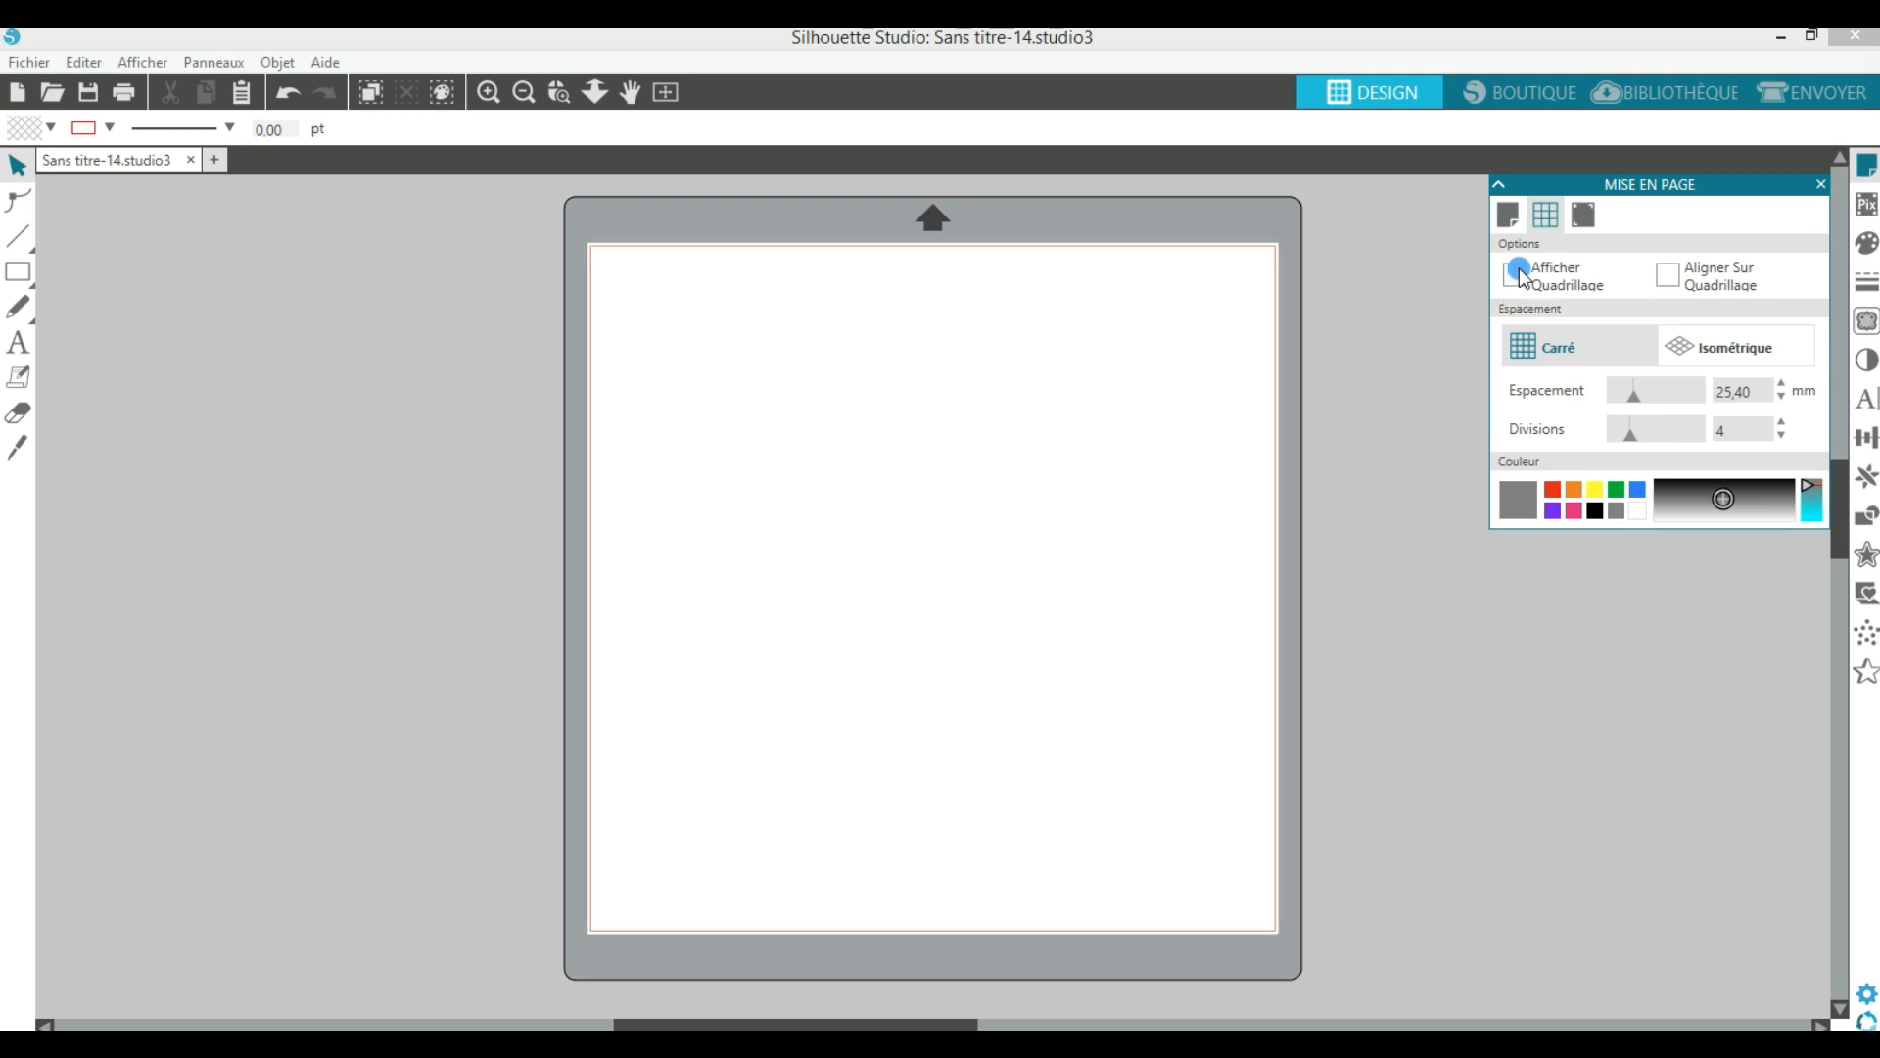
{"action": "left_click", "coordinate": [1519, 271]}
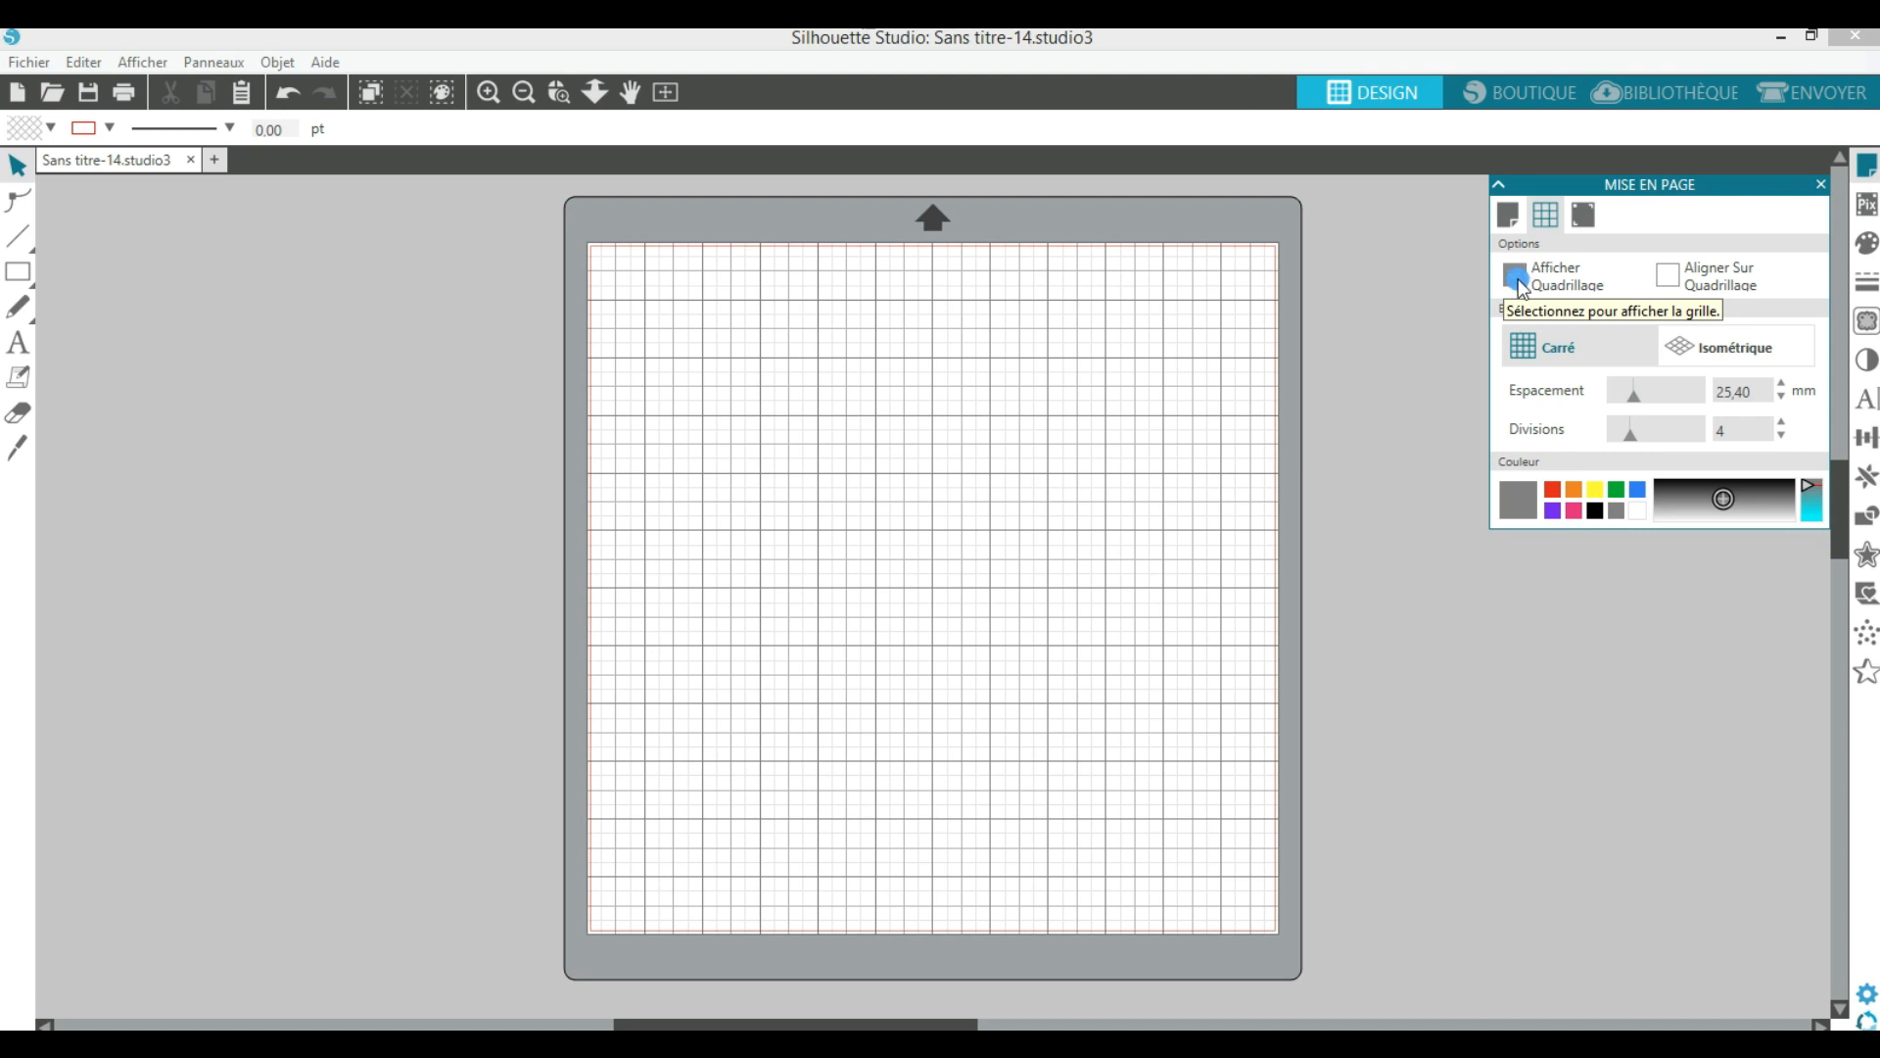
{"action": "left_click", "coordinate": [1518, 277]}
{"action": "left_click", "coordinate": [644, 370]}
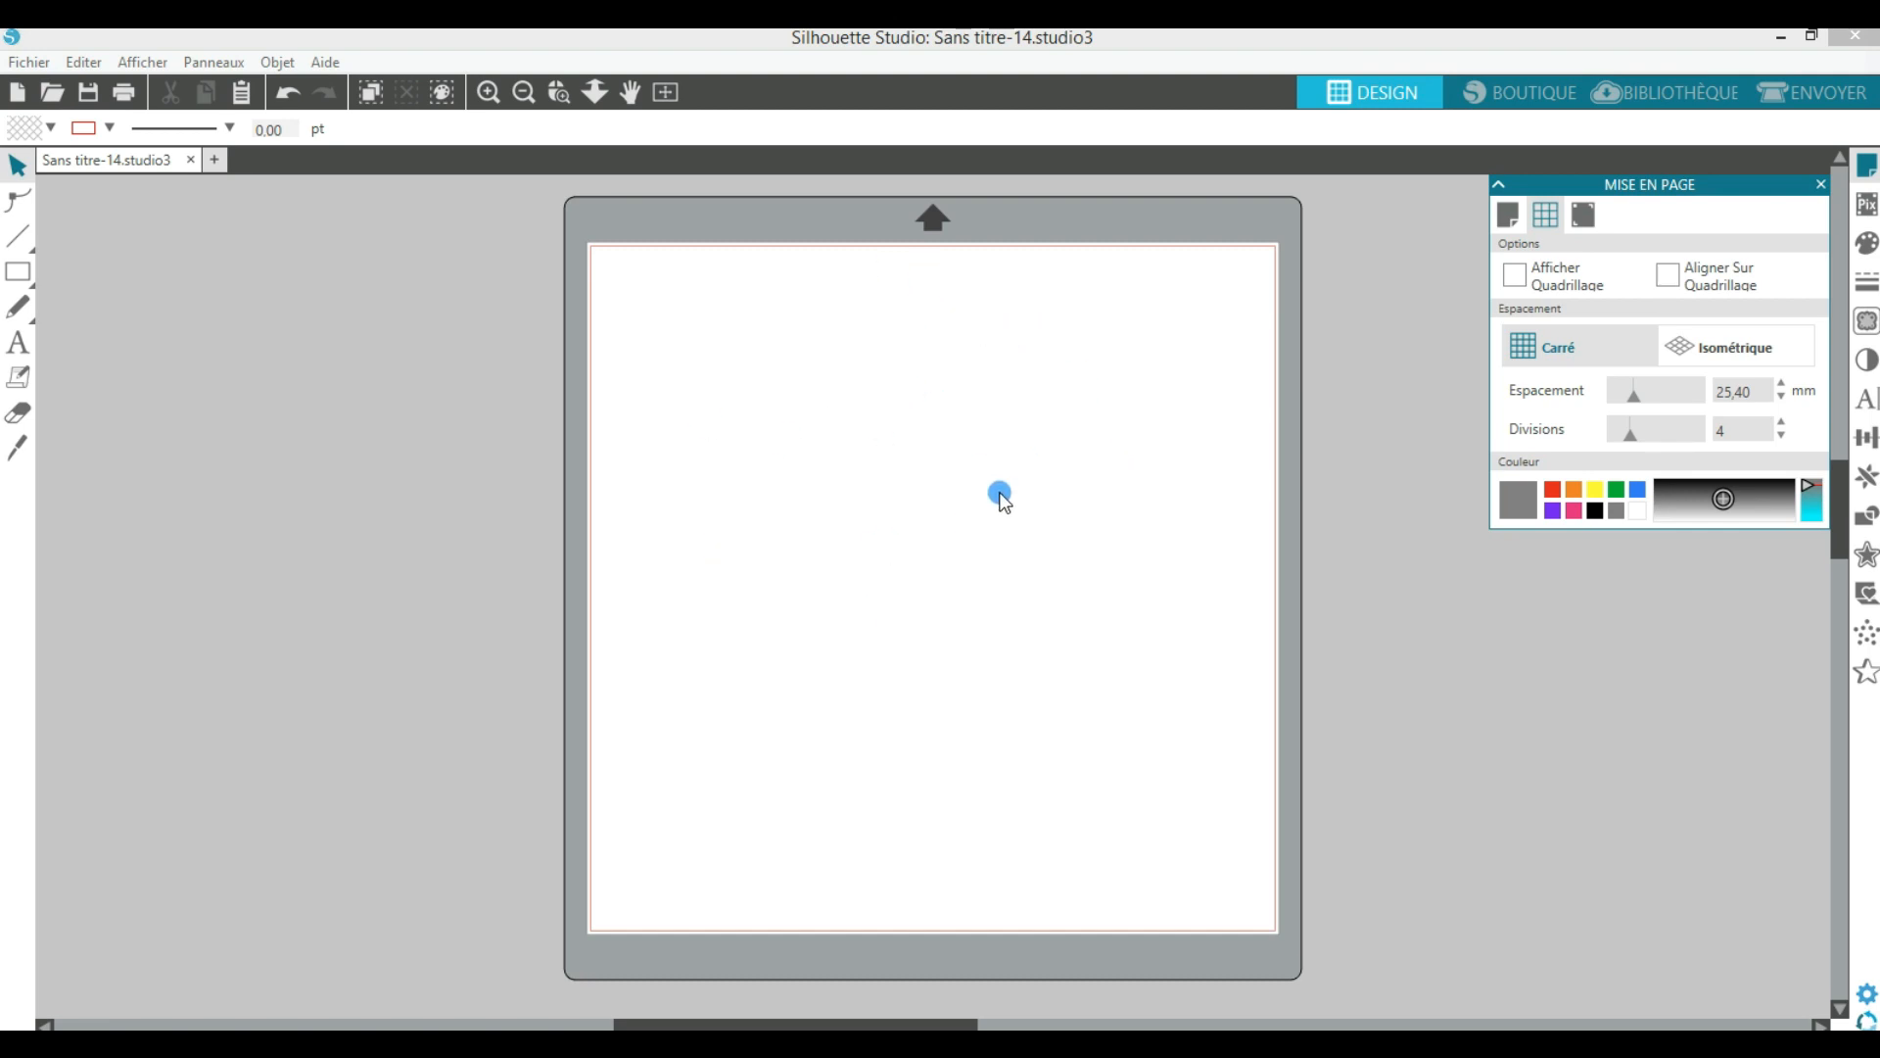
{"action": "left_click", "coordinate": [1516, 275]}
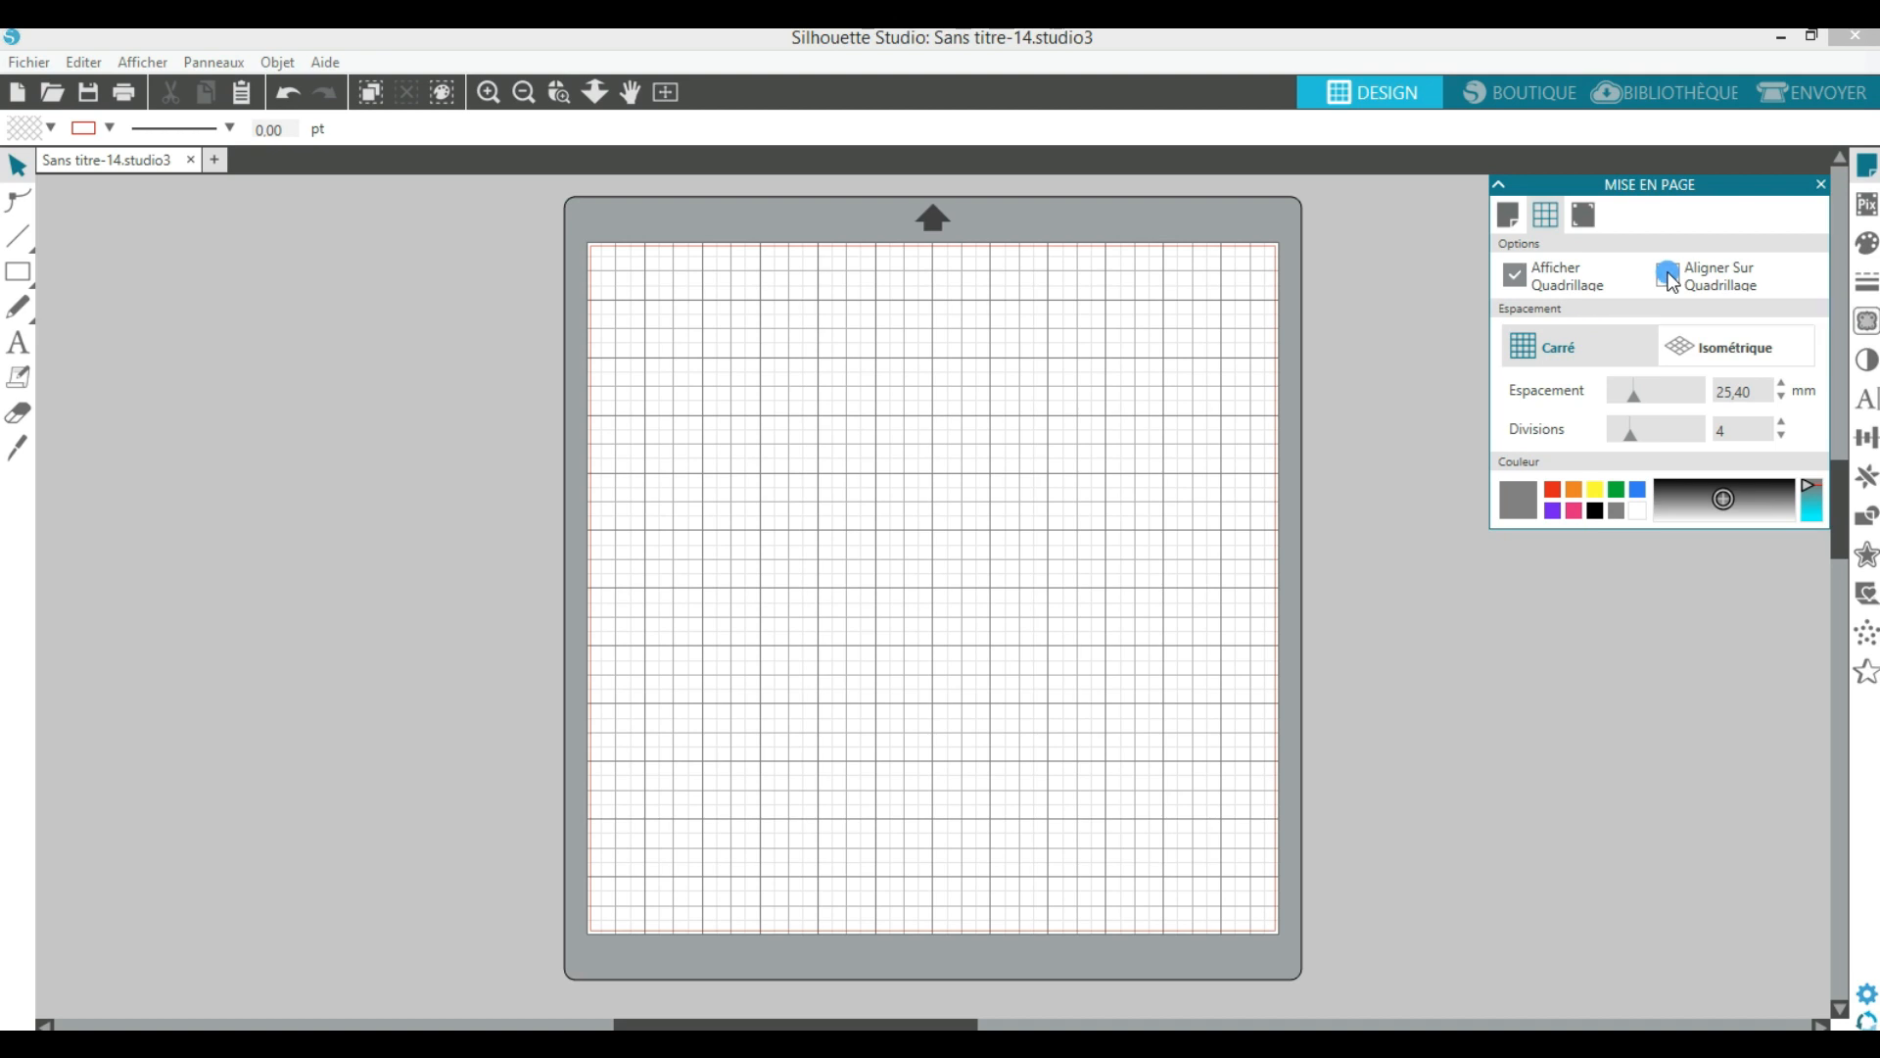
Step: Go back to the page size settings and switch from the design workspace to the library
{"action": "left_click", "coordinate": [1508, 215]}
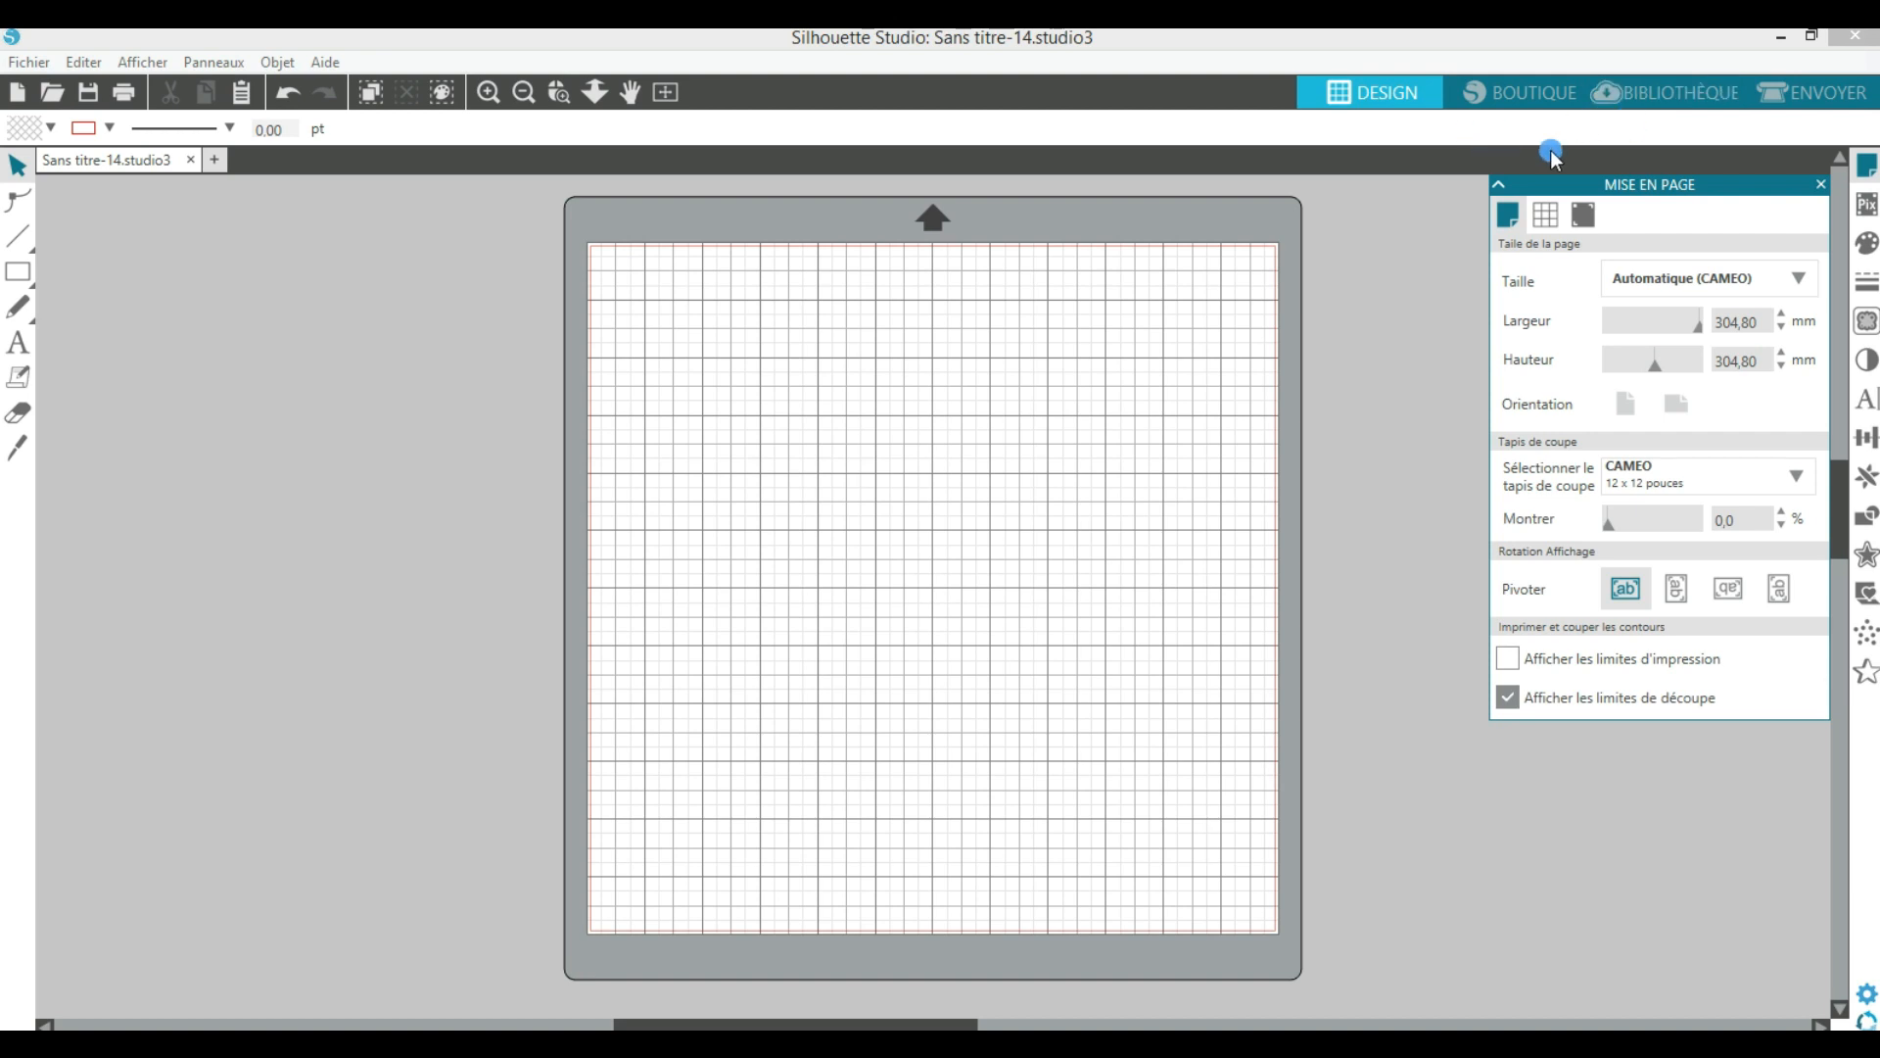
{"action": "left_click", "coordinate": [1658, 91]}
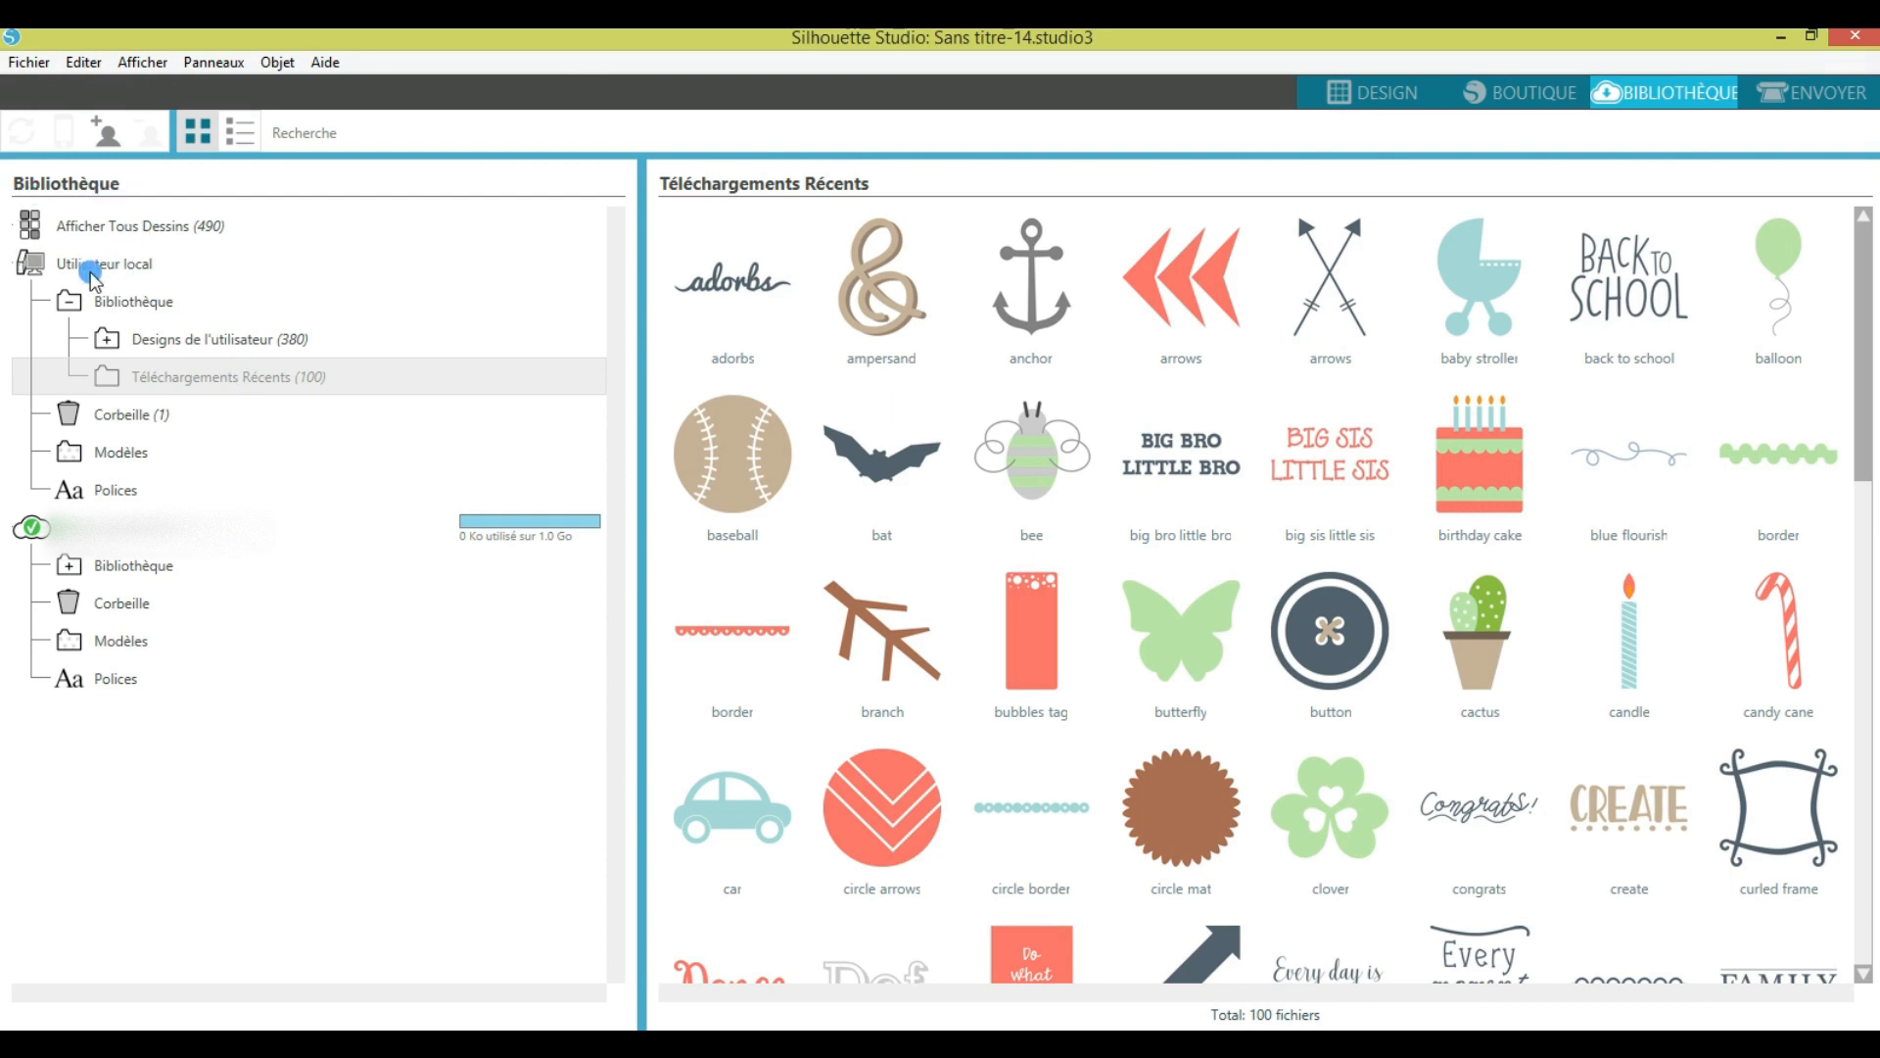
Step: Look through the design thumbnails in the local user's recent downloads folder, from the first row to the last and back
{"action": "left_click", "coordinate": [161, 257]}
{"action": "scroll", "coordinate": [1245, 546], "scroll_direction": "down", "scroll_amount": 8}
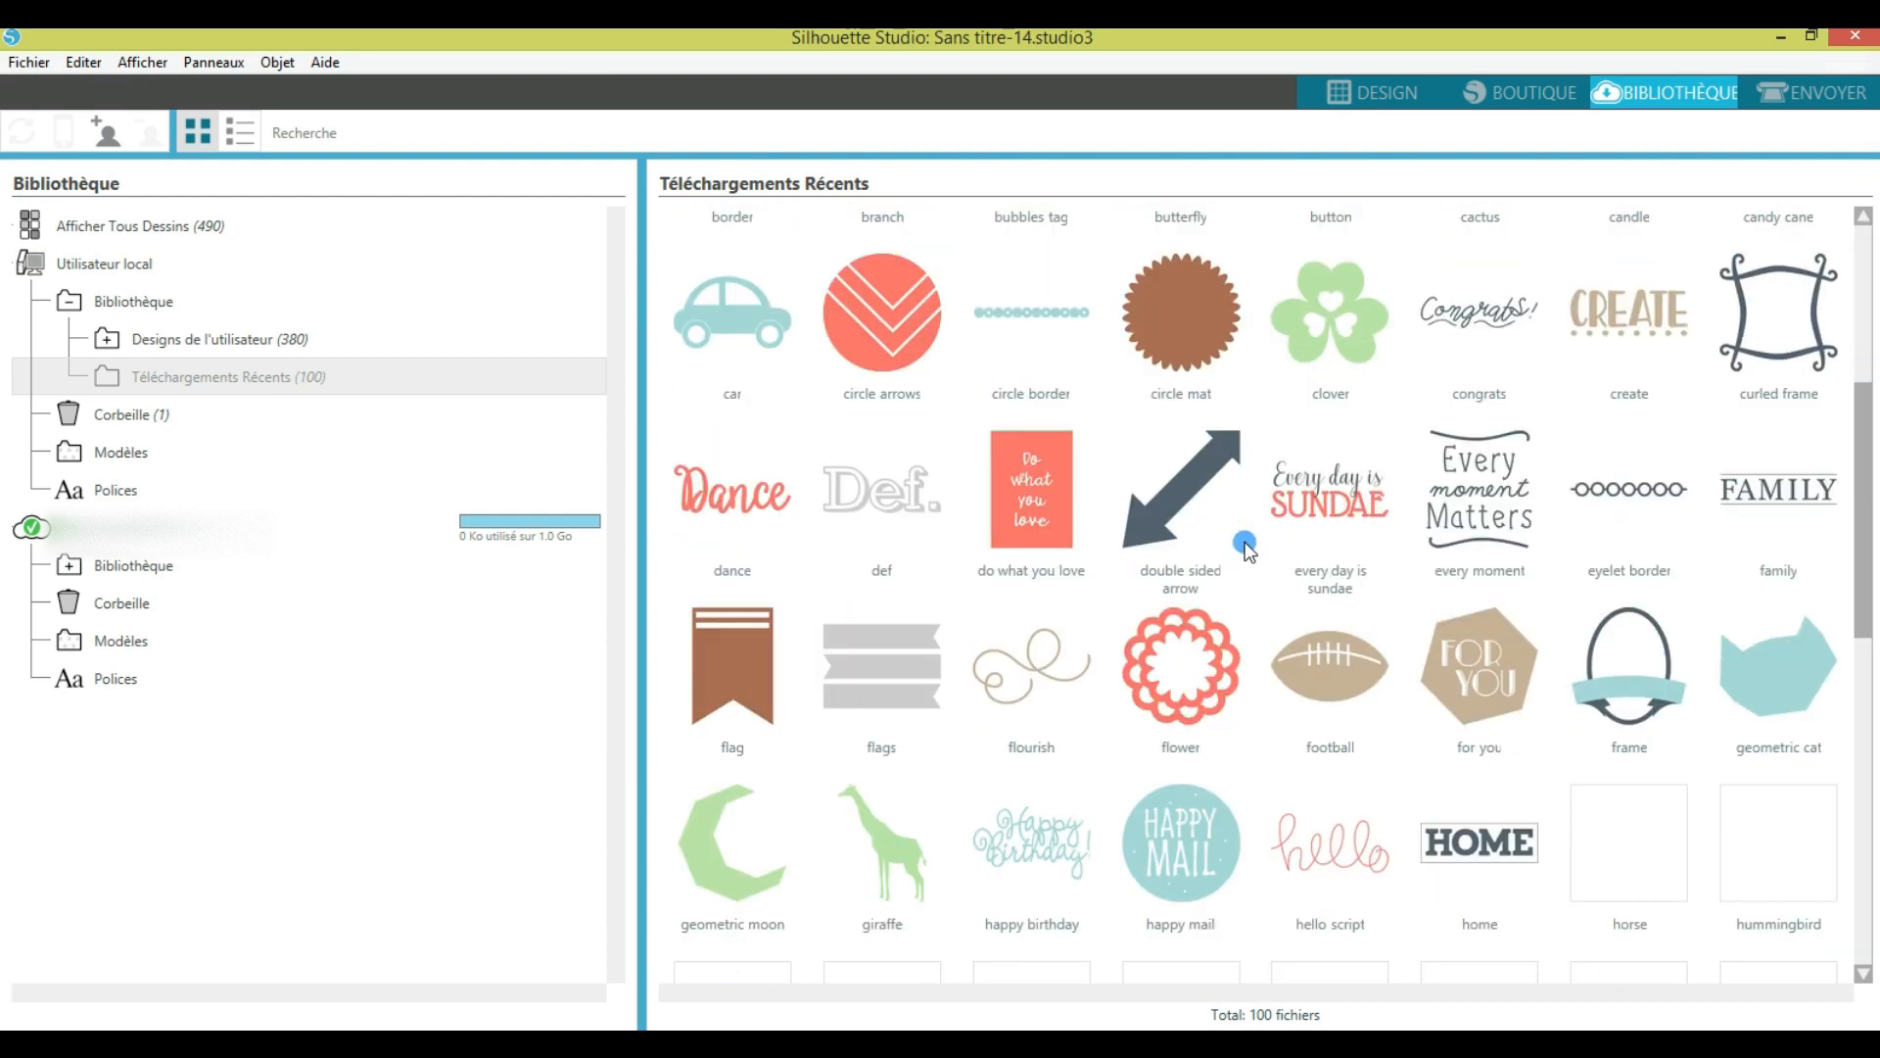
{"action": "scroll", "coordinate": [1246, 546], "scroll_direction": "down", "scroll_amount": 2}
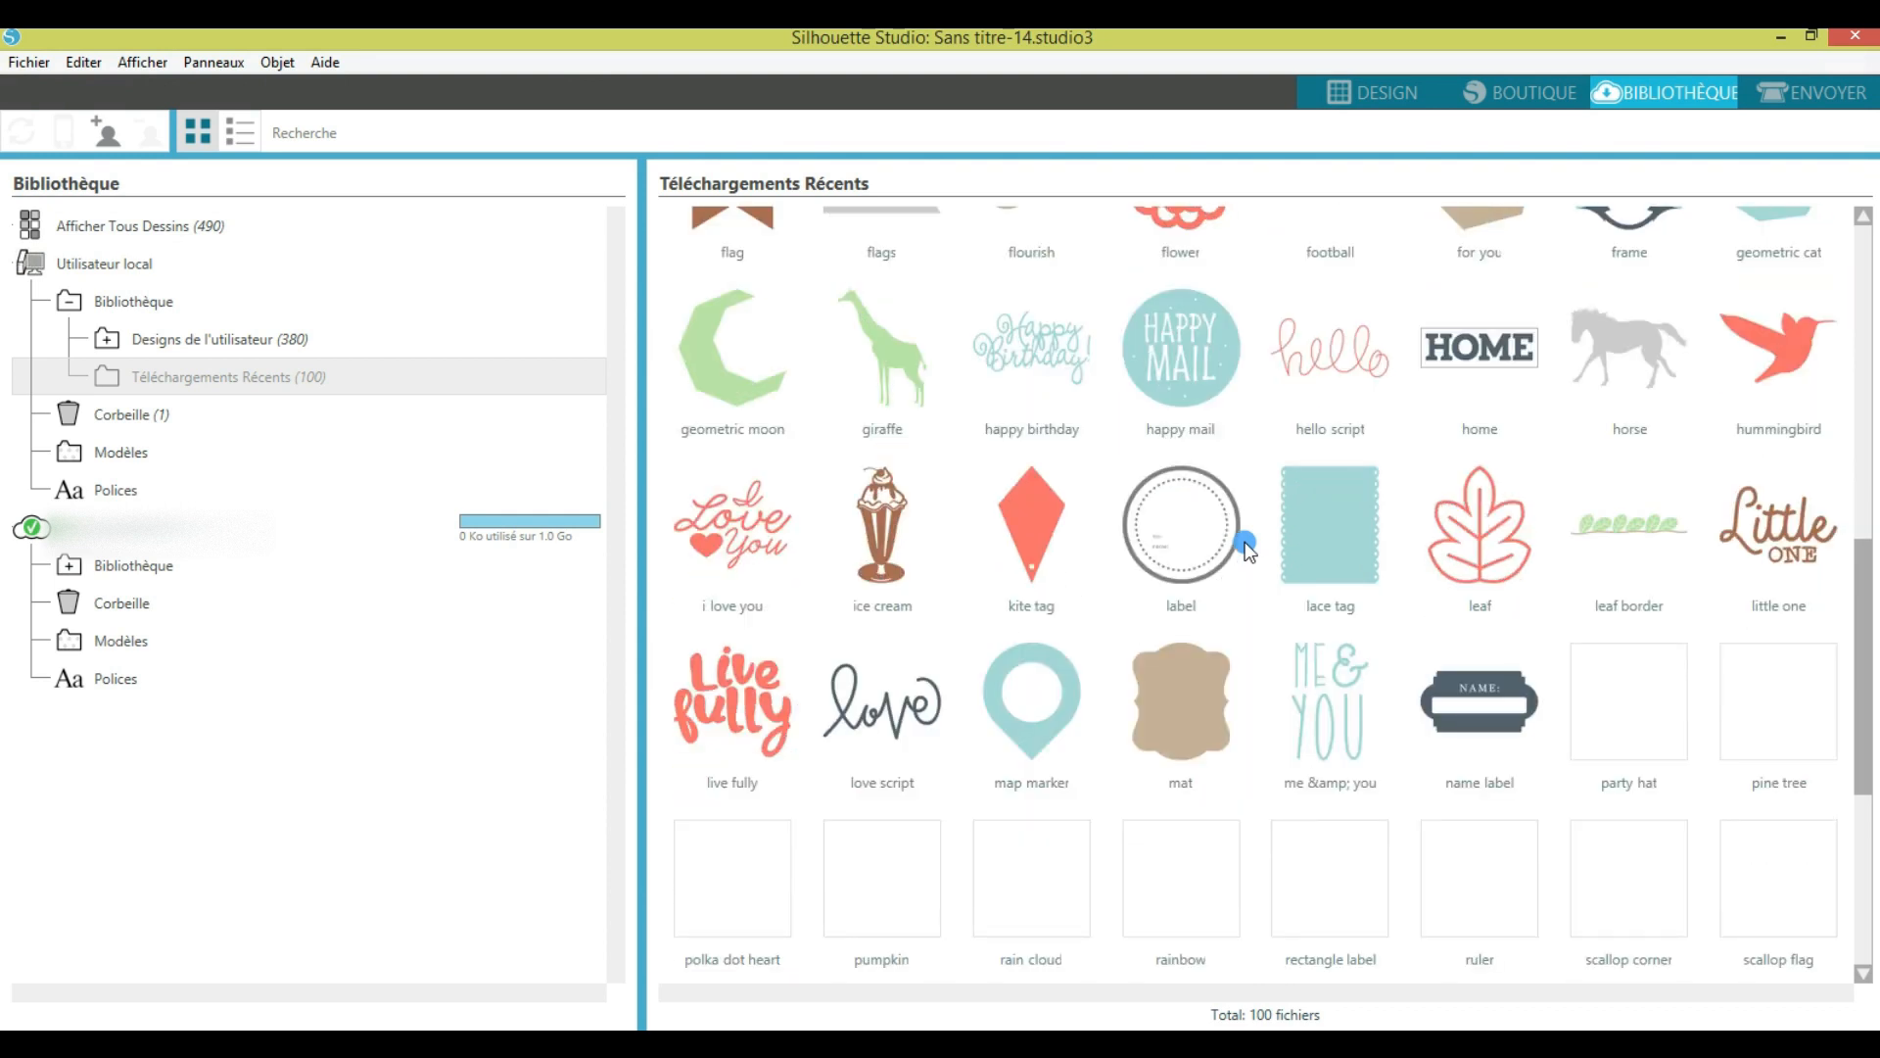
{"action": "scroll", "coordinate": [1246, 546], "scroll_direction": "down", "scroll_amount": 4}
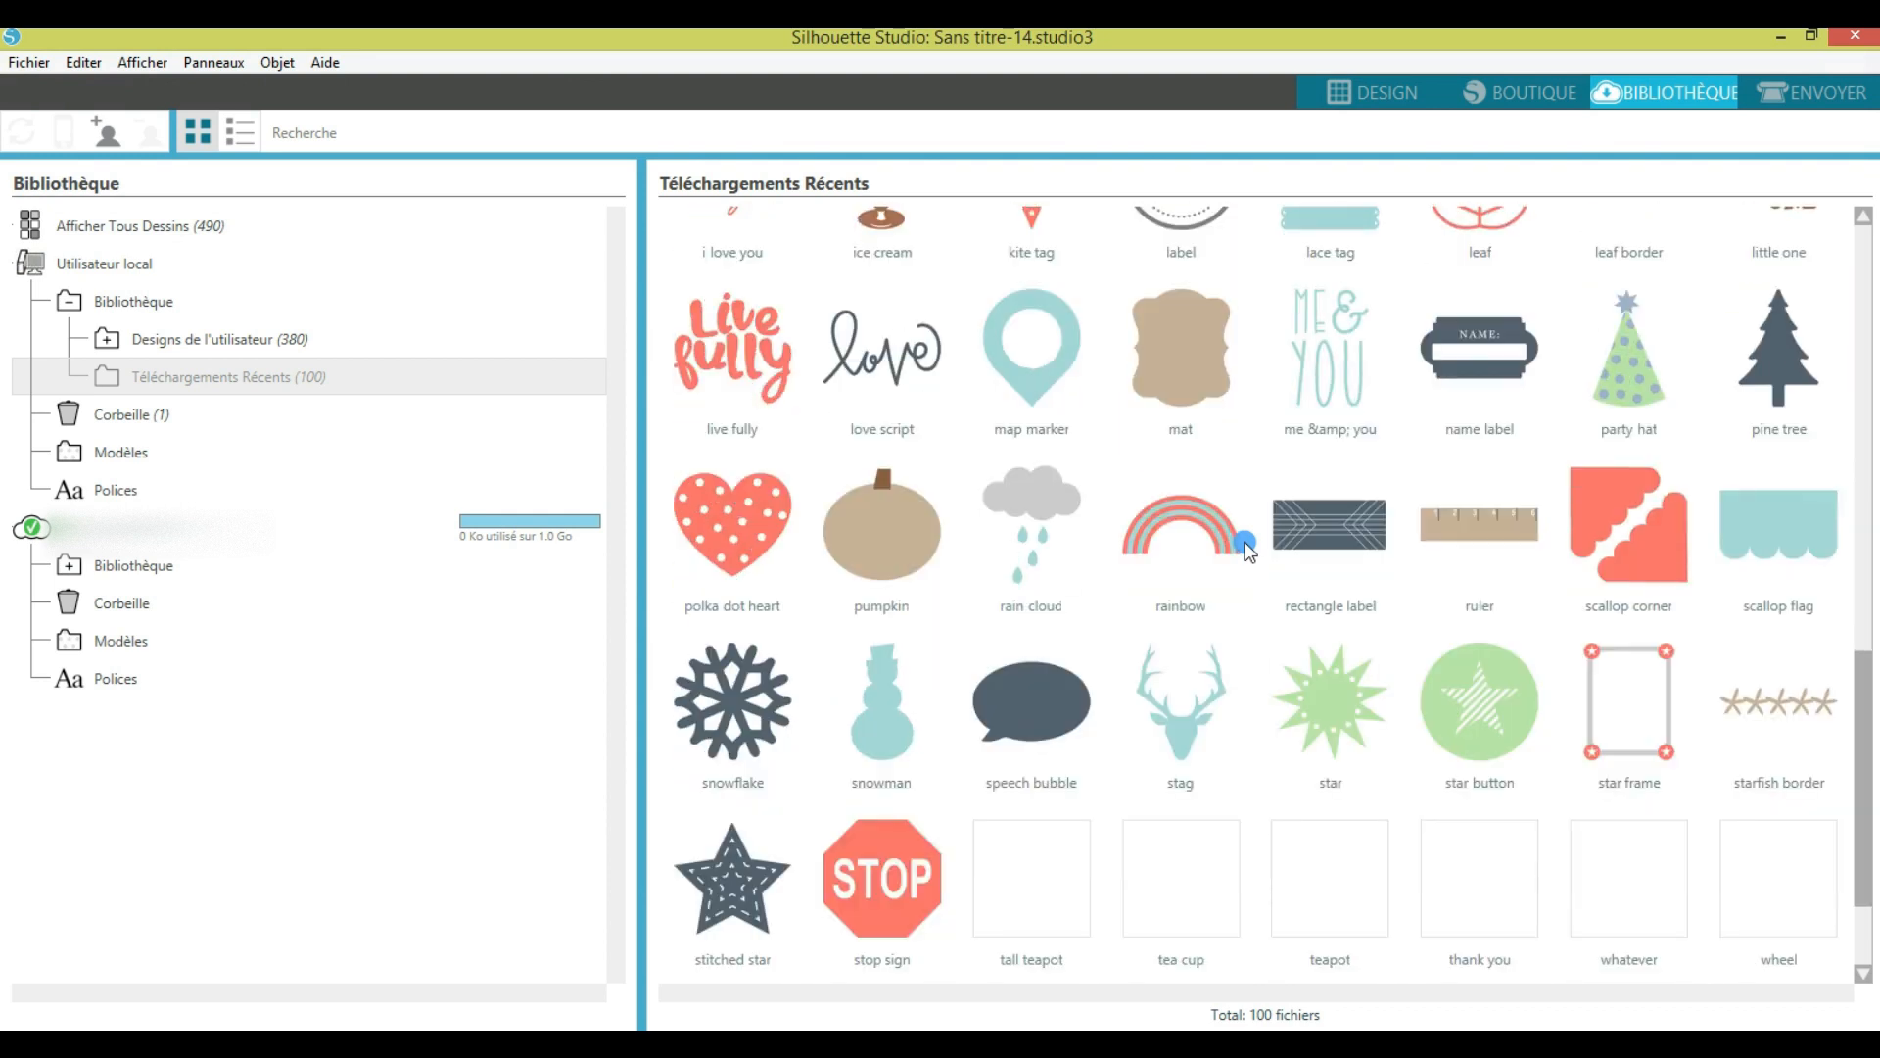
{"action": "scroll", "coordinate": [1245, 546], "scroll_direction": "down", "scroll_amount": 2}
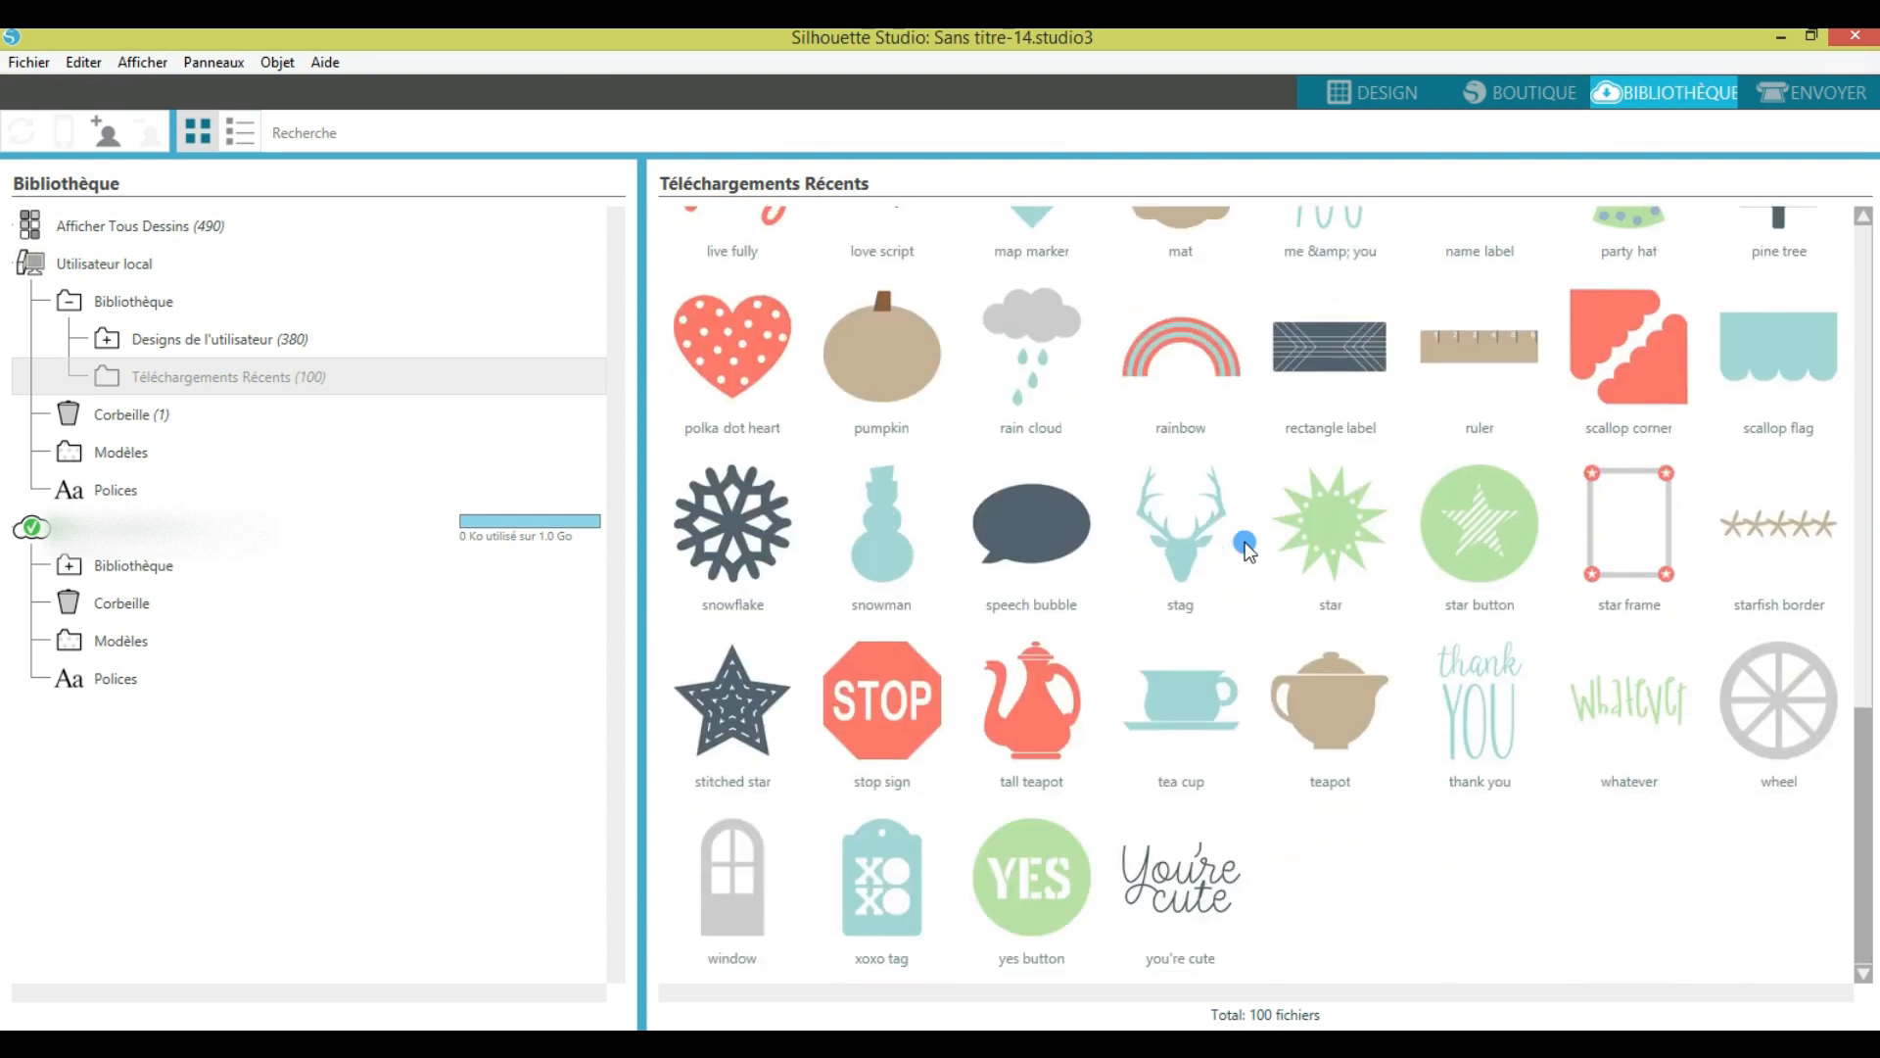
{"action": "scroll", "coordinate": [1246, 546], "scroll_direction": "up", "scroll_amount": 6}
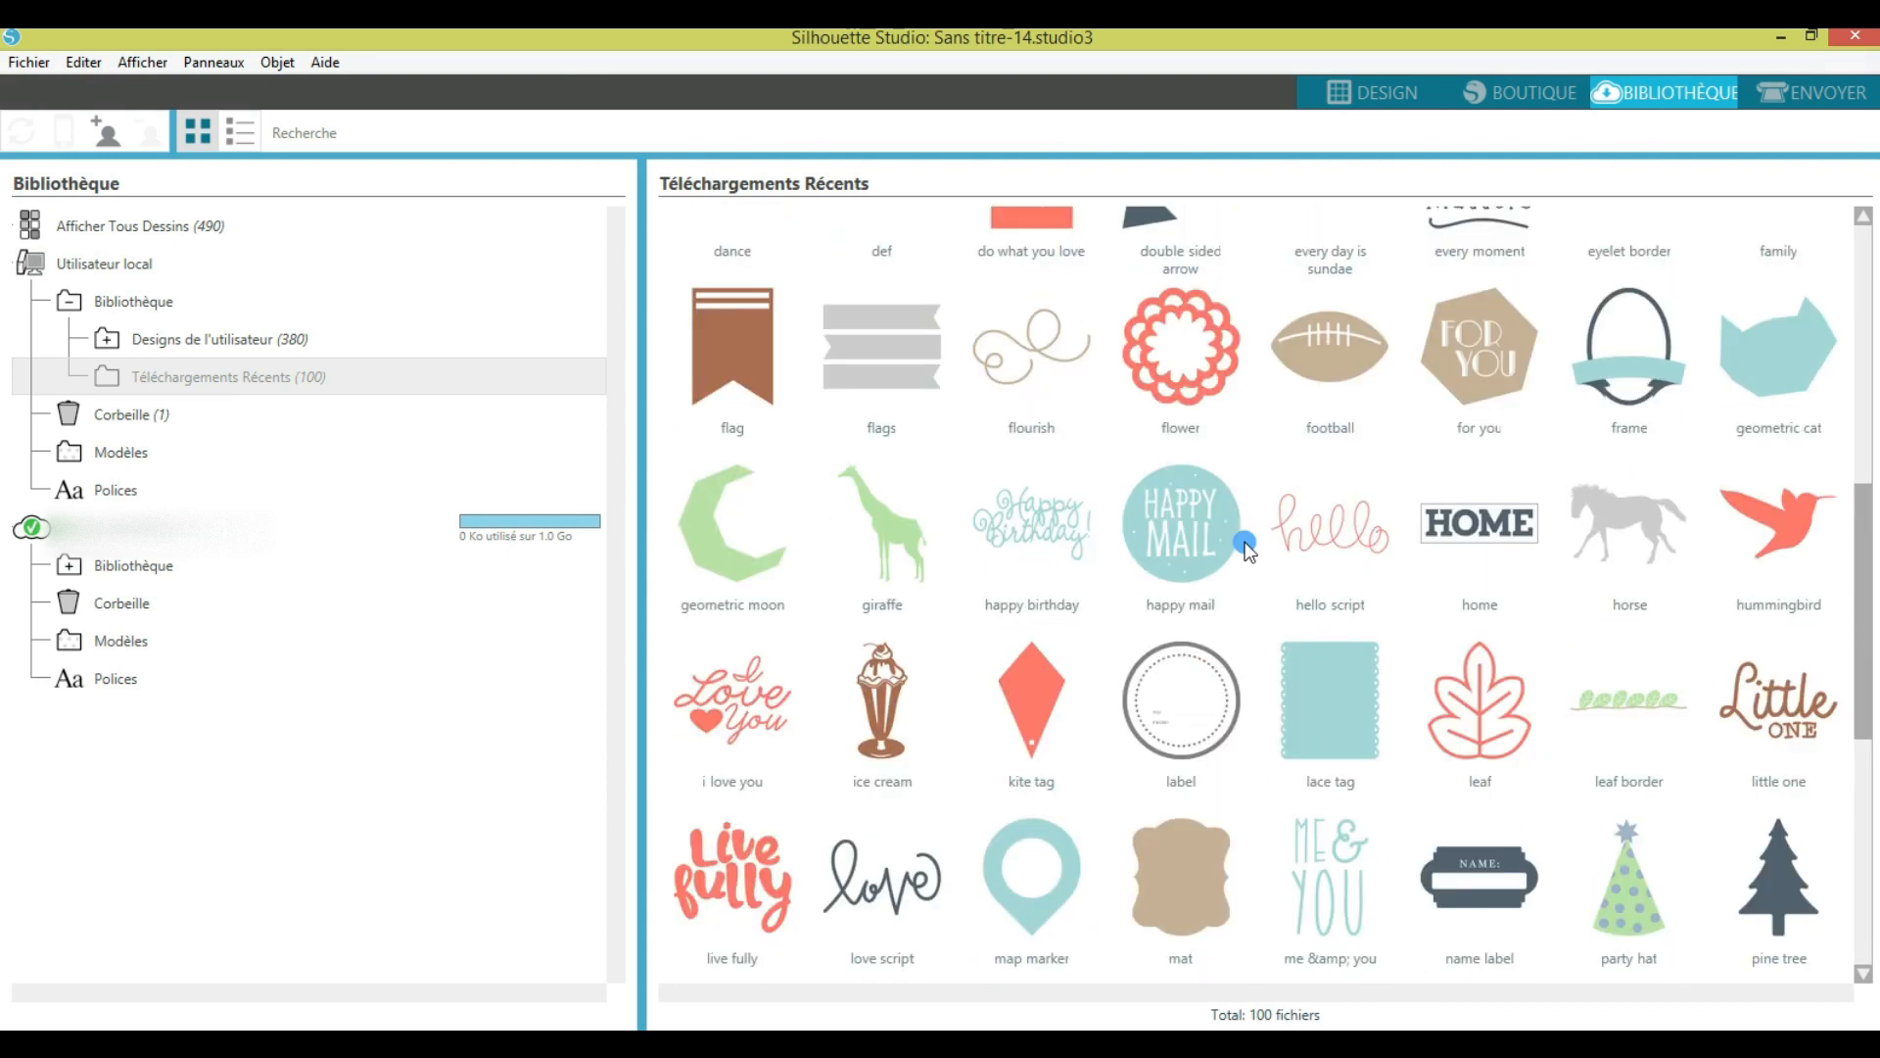
{"action": "scroll", "coordinate": [1245, 553], "scroll_direction": "up", "scroll_amount": 9}
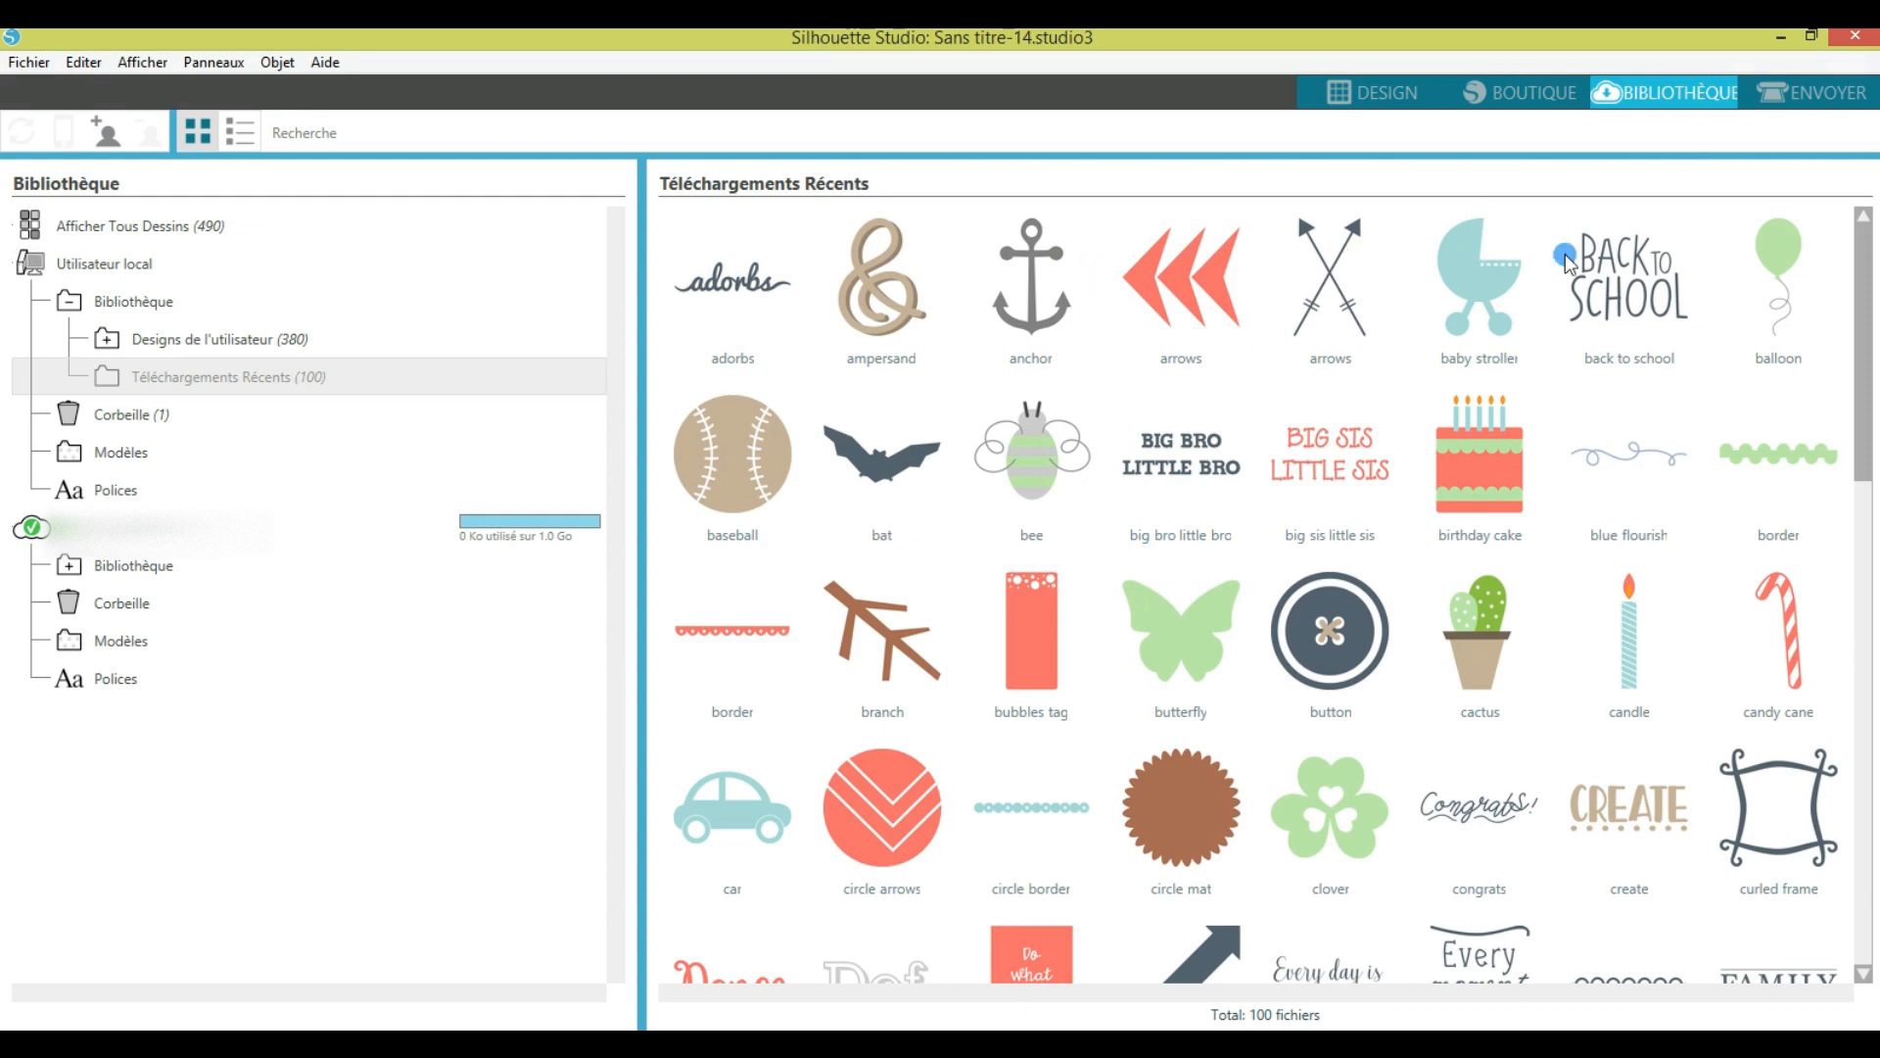
Step: Show the recent downloads as a detailed list, review the entries and switch back to the thumbnail view
{"action": "left_click", "coordinate": [242, 135]}
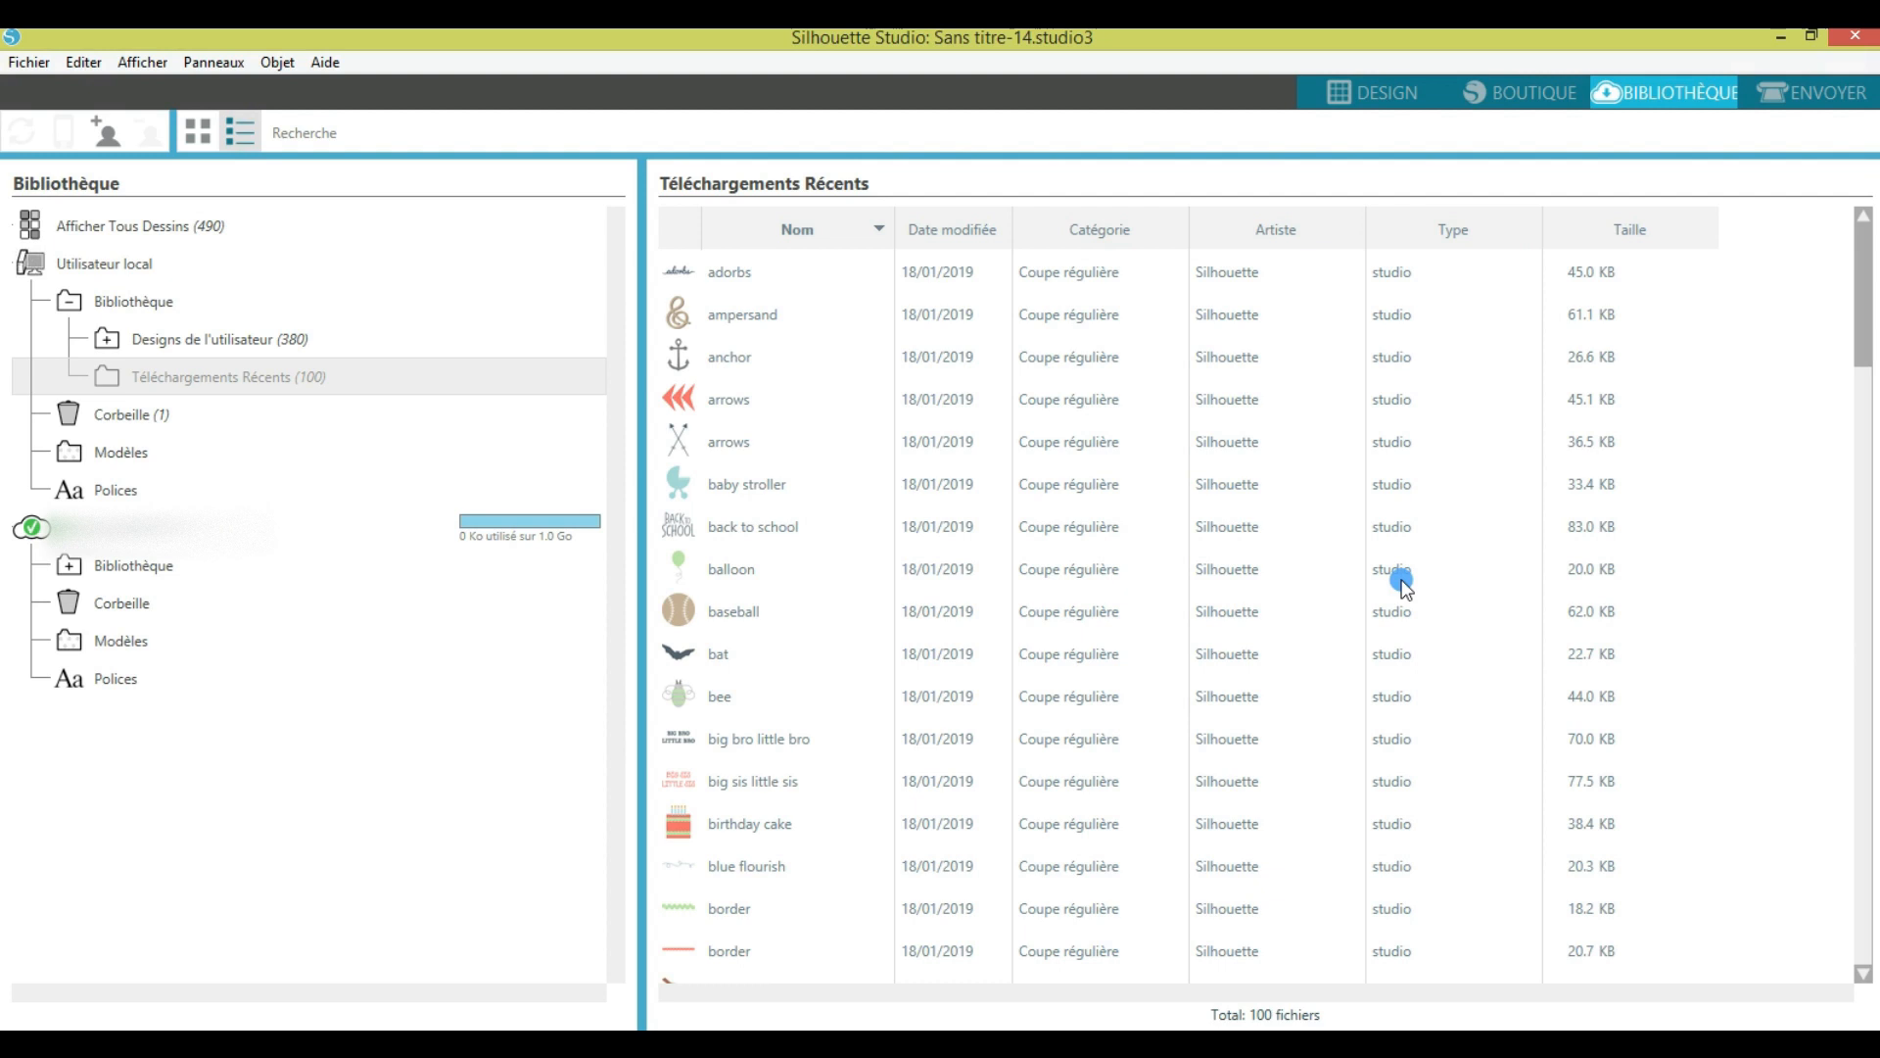
{"action": "scroll", "coordinate": [1415, 509], "scroll_direction": "down", "scroll_amount": 5}
{"action": "scroll", "coordinate": [1415, 499], "scroll_direction": "down", "scroll_amount": 5}
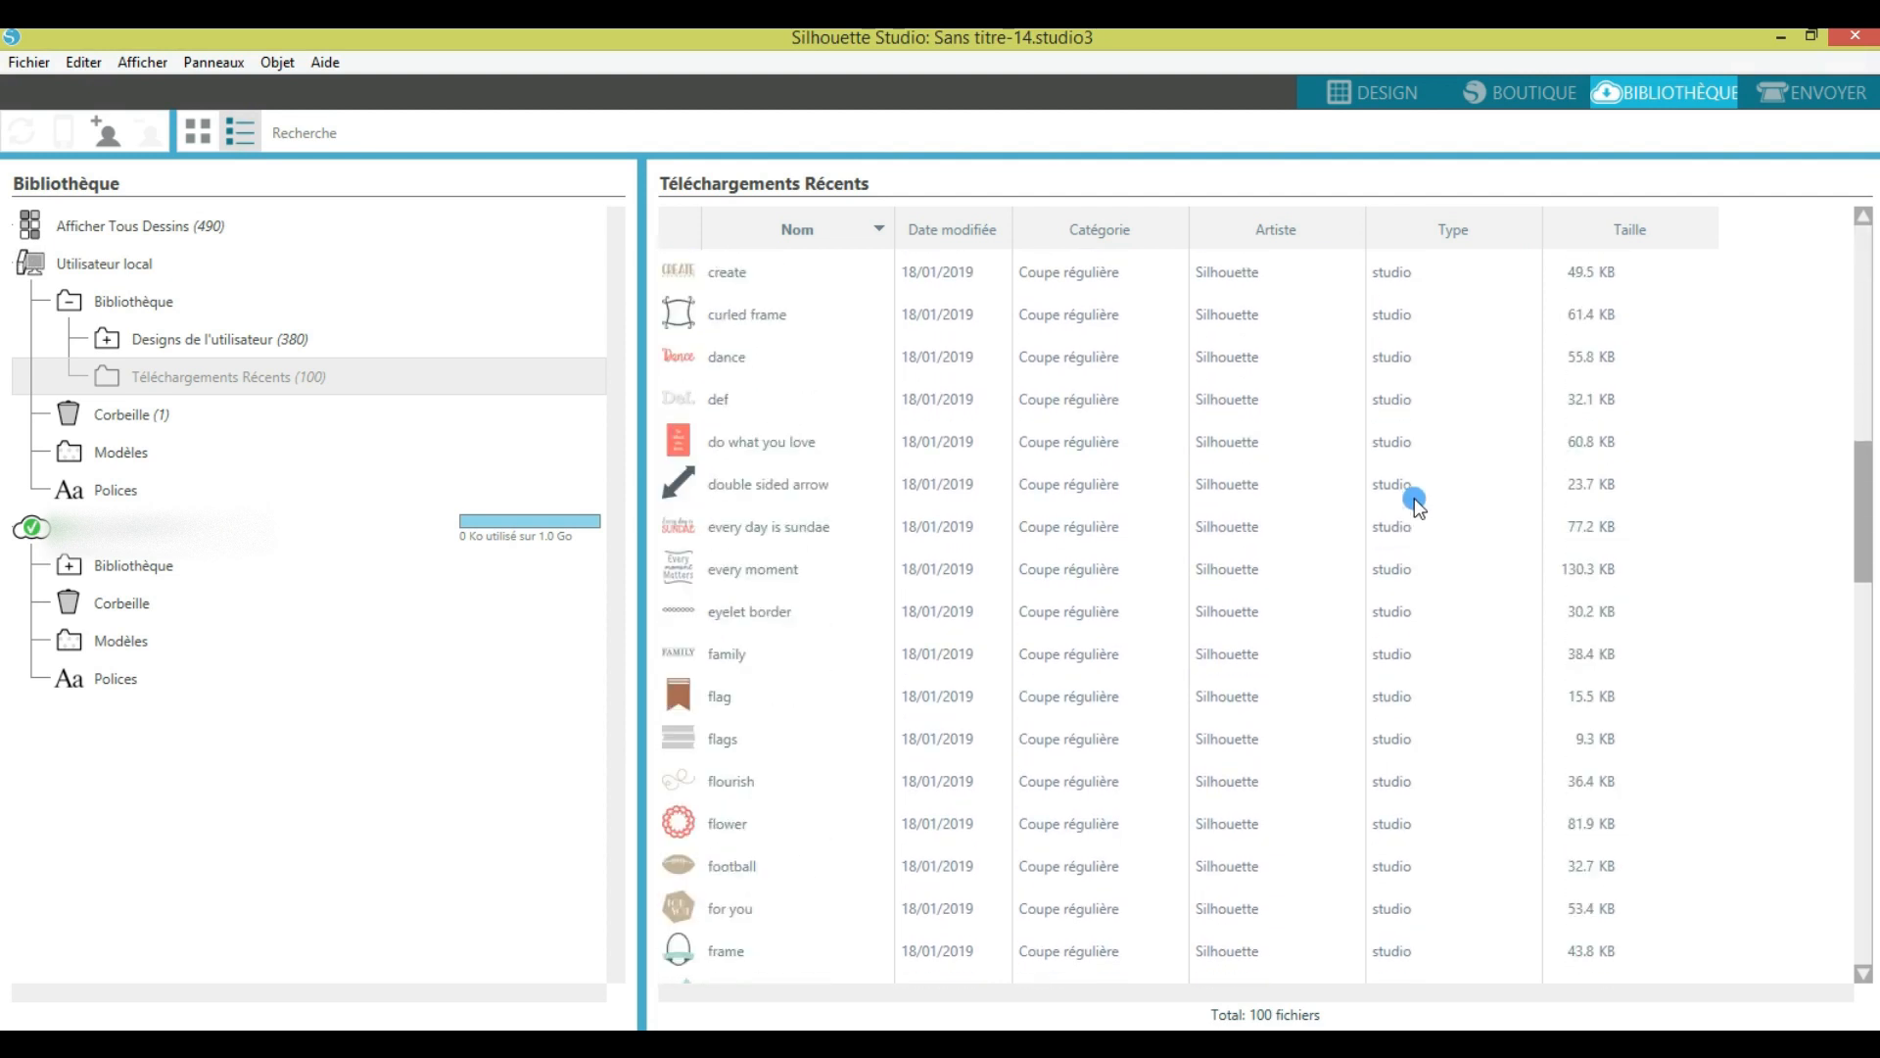
{"action": "scroll", "coordinate": [1415, 502], "scroll_direction": "down", "scroll_amount": 4}
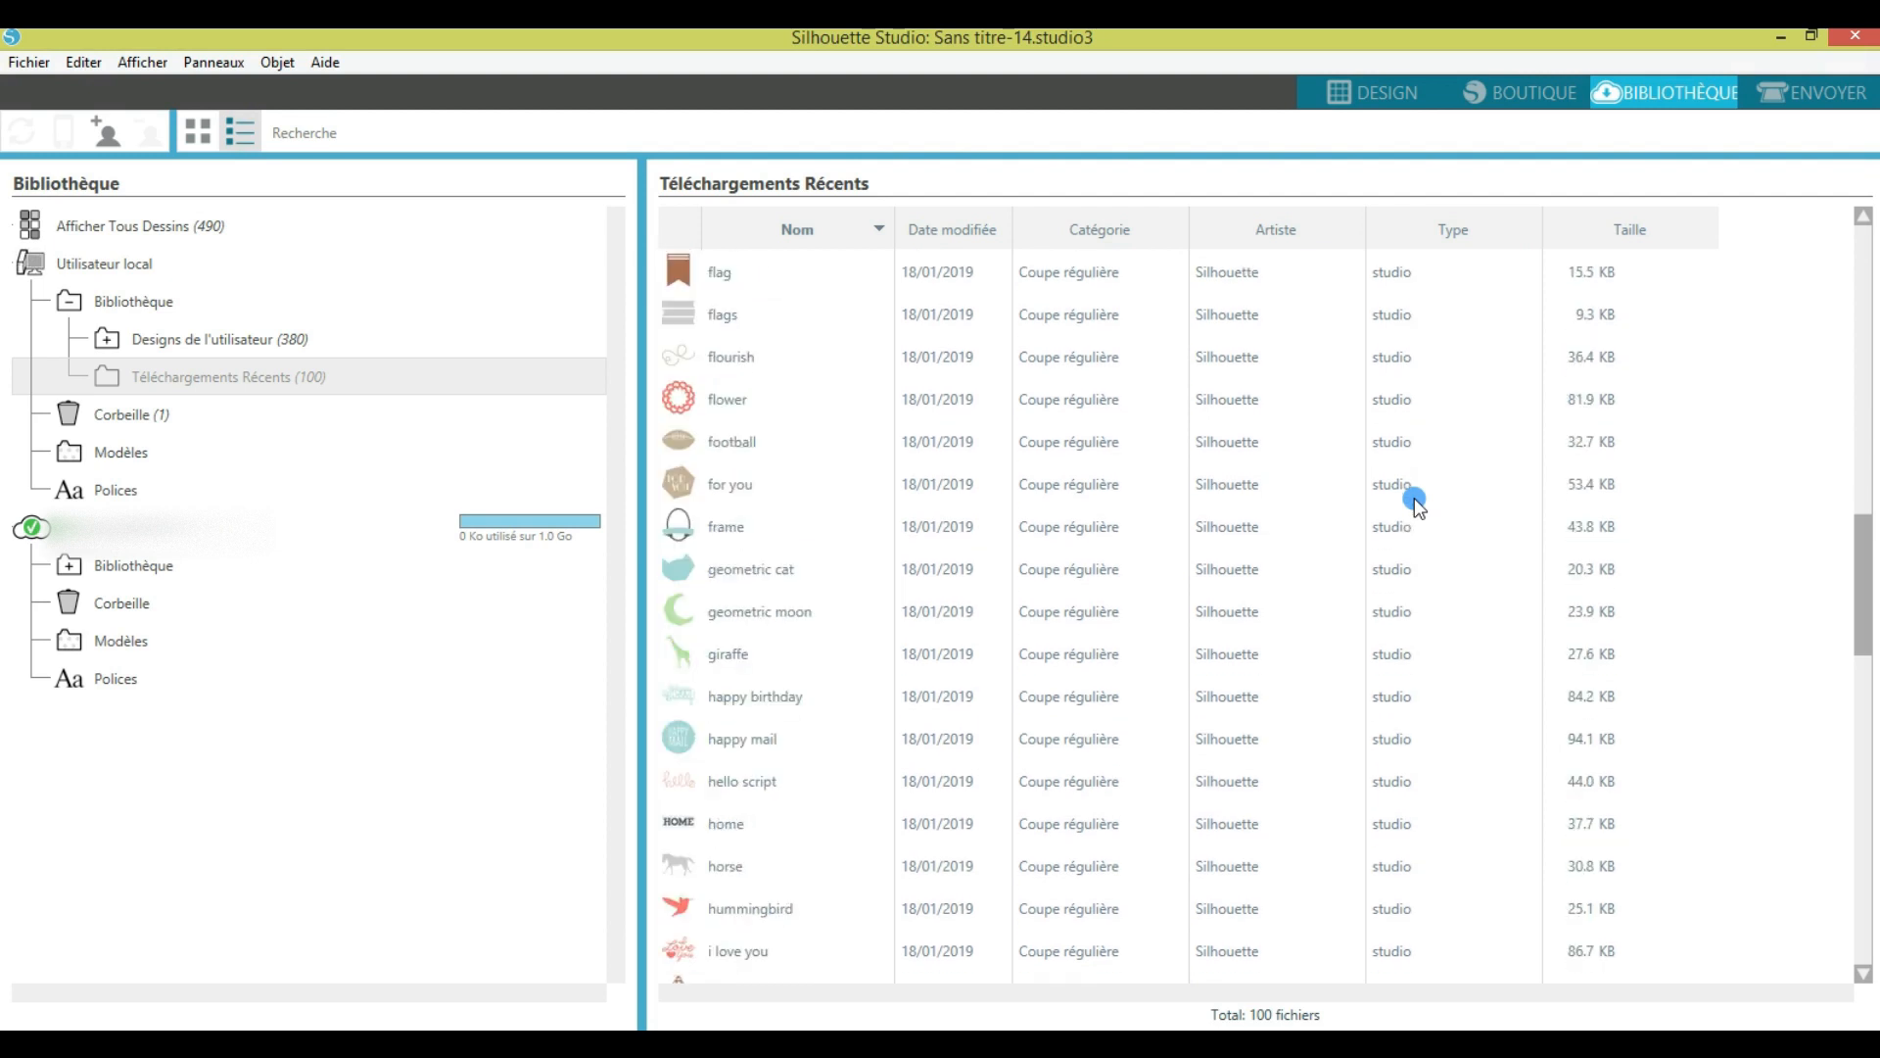
{"action": "scroll", "coordinate": [1415, 502], "scroll_direction": "up", "scroll_amount": 14}
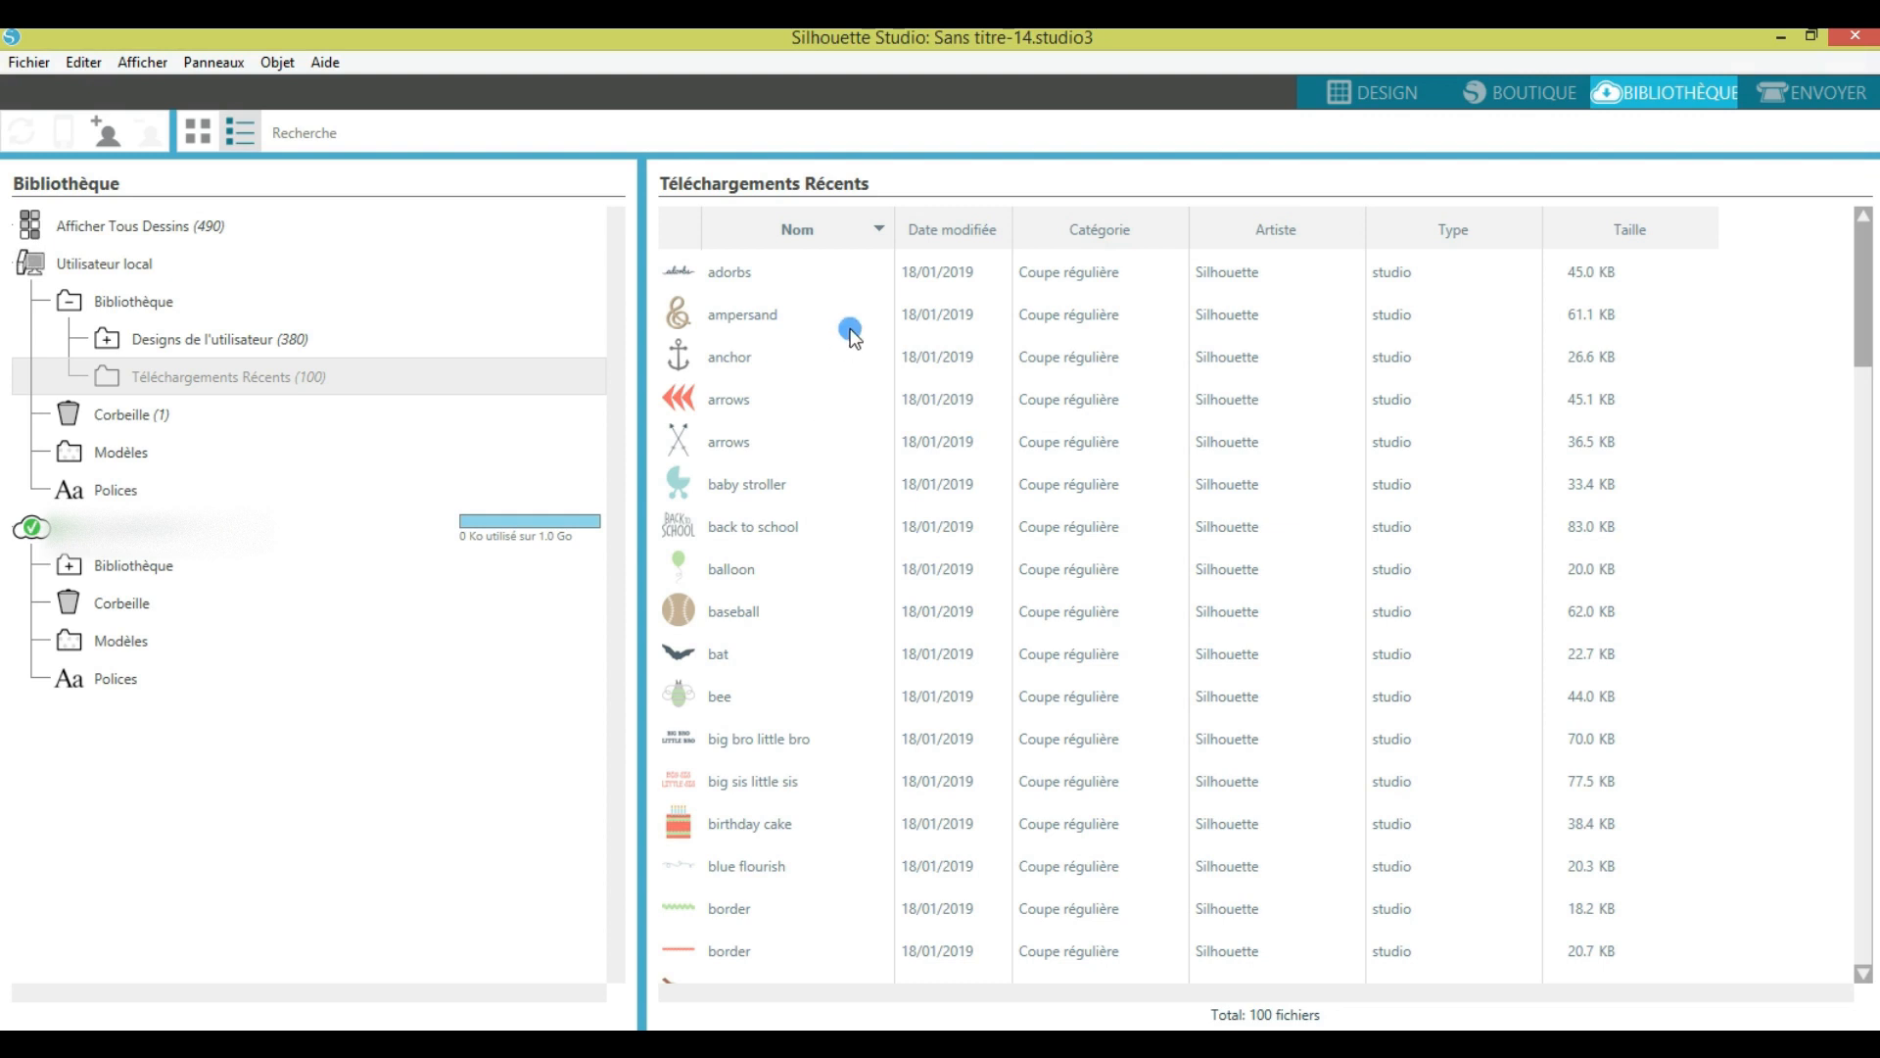
{"action": "left_click", "coordinate": [196, 132]}
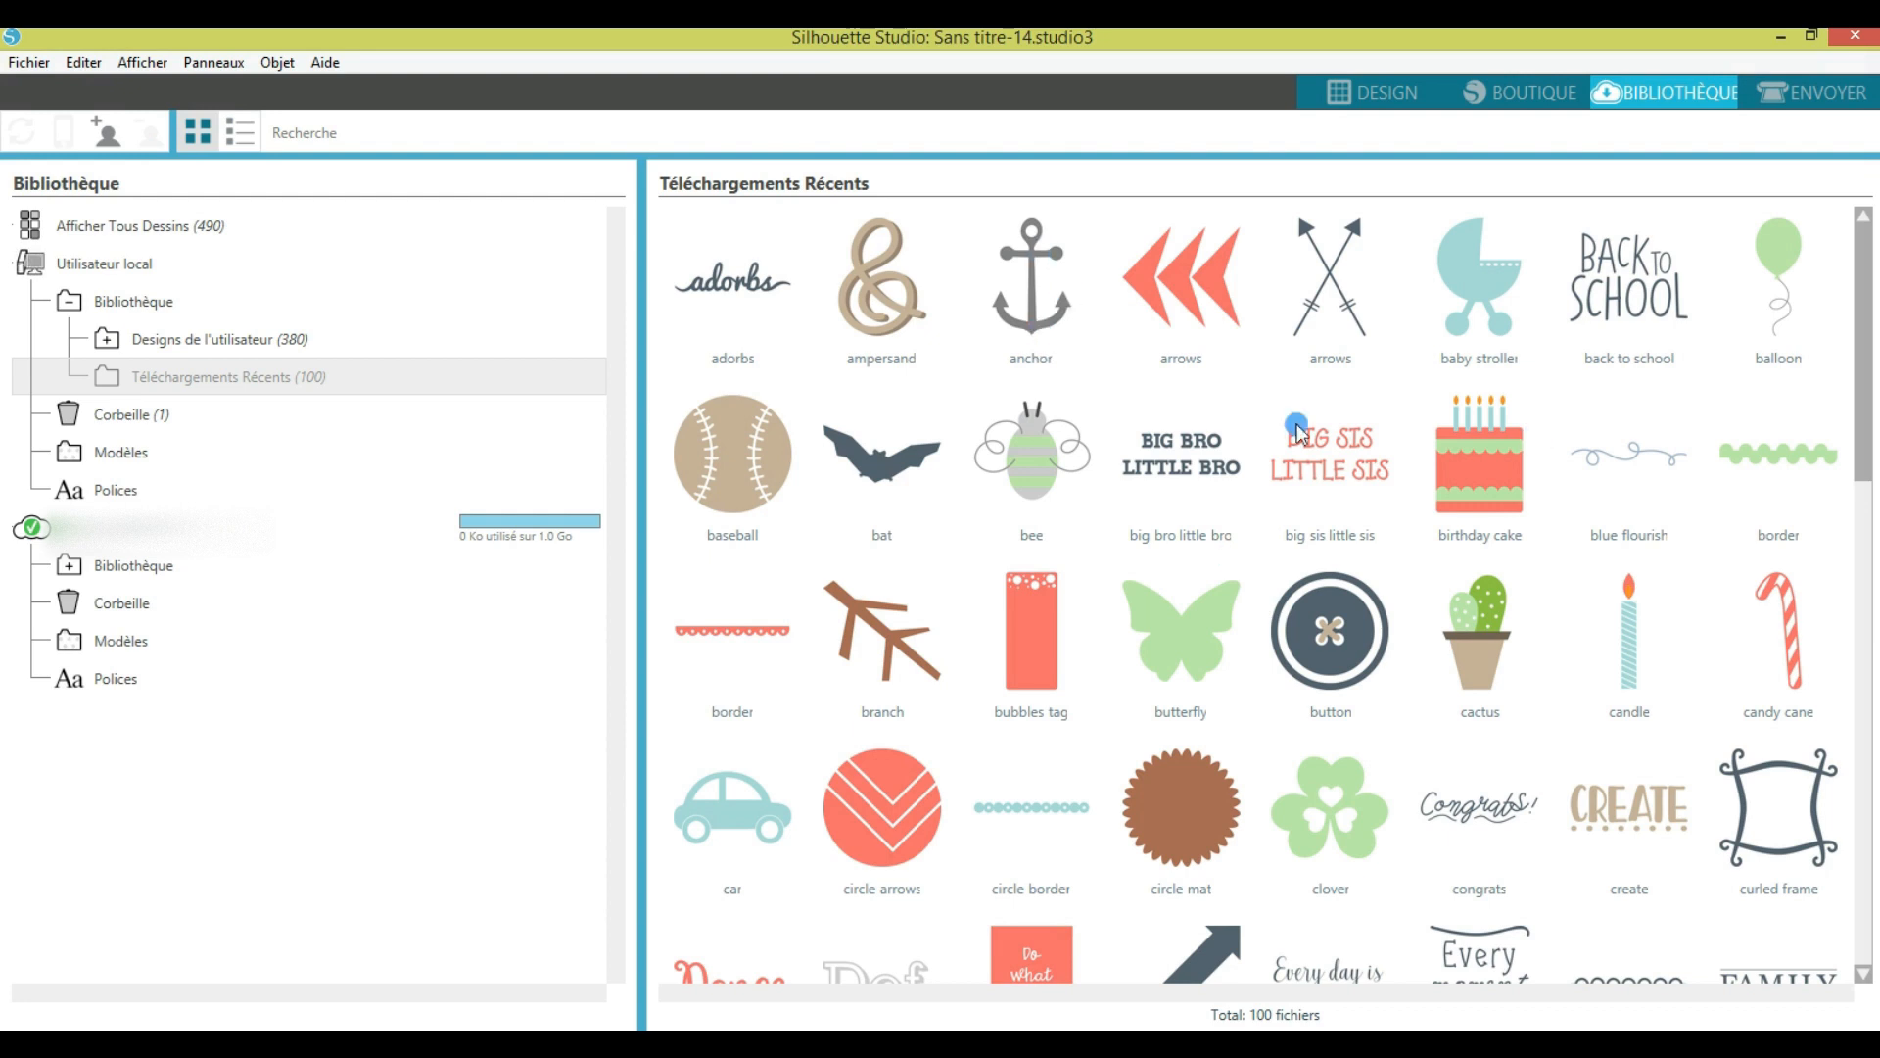
Step: Compare the bat, butterfly and birthday cake designs in the recent downloads and open the birthday cake on the design page
{"action": "scroll", "coordinate": [1148, 527], "scroll_direction": "down", "scroll_amount": 3}
{"action": "scroll", "coordinate": [1148, 520], "scroll_direction": "up", "scroll_amount": 3}
{"action": "left_click", "coordinate": [877, 475]}
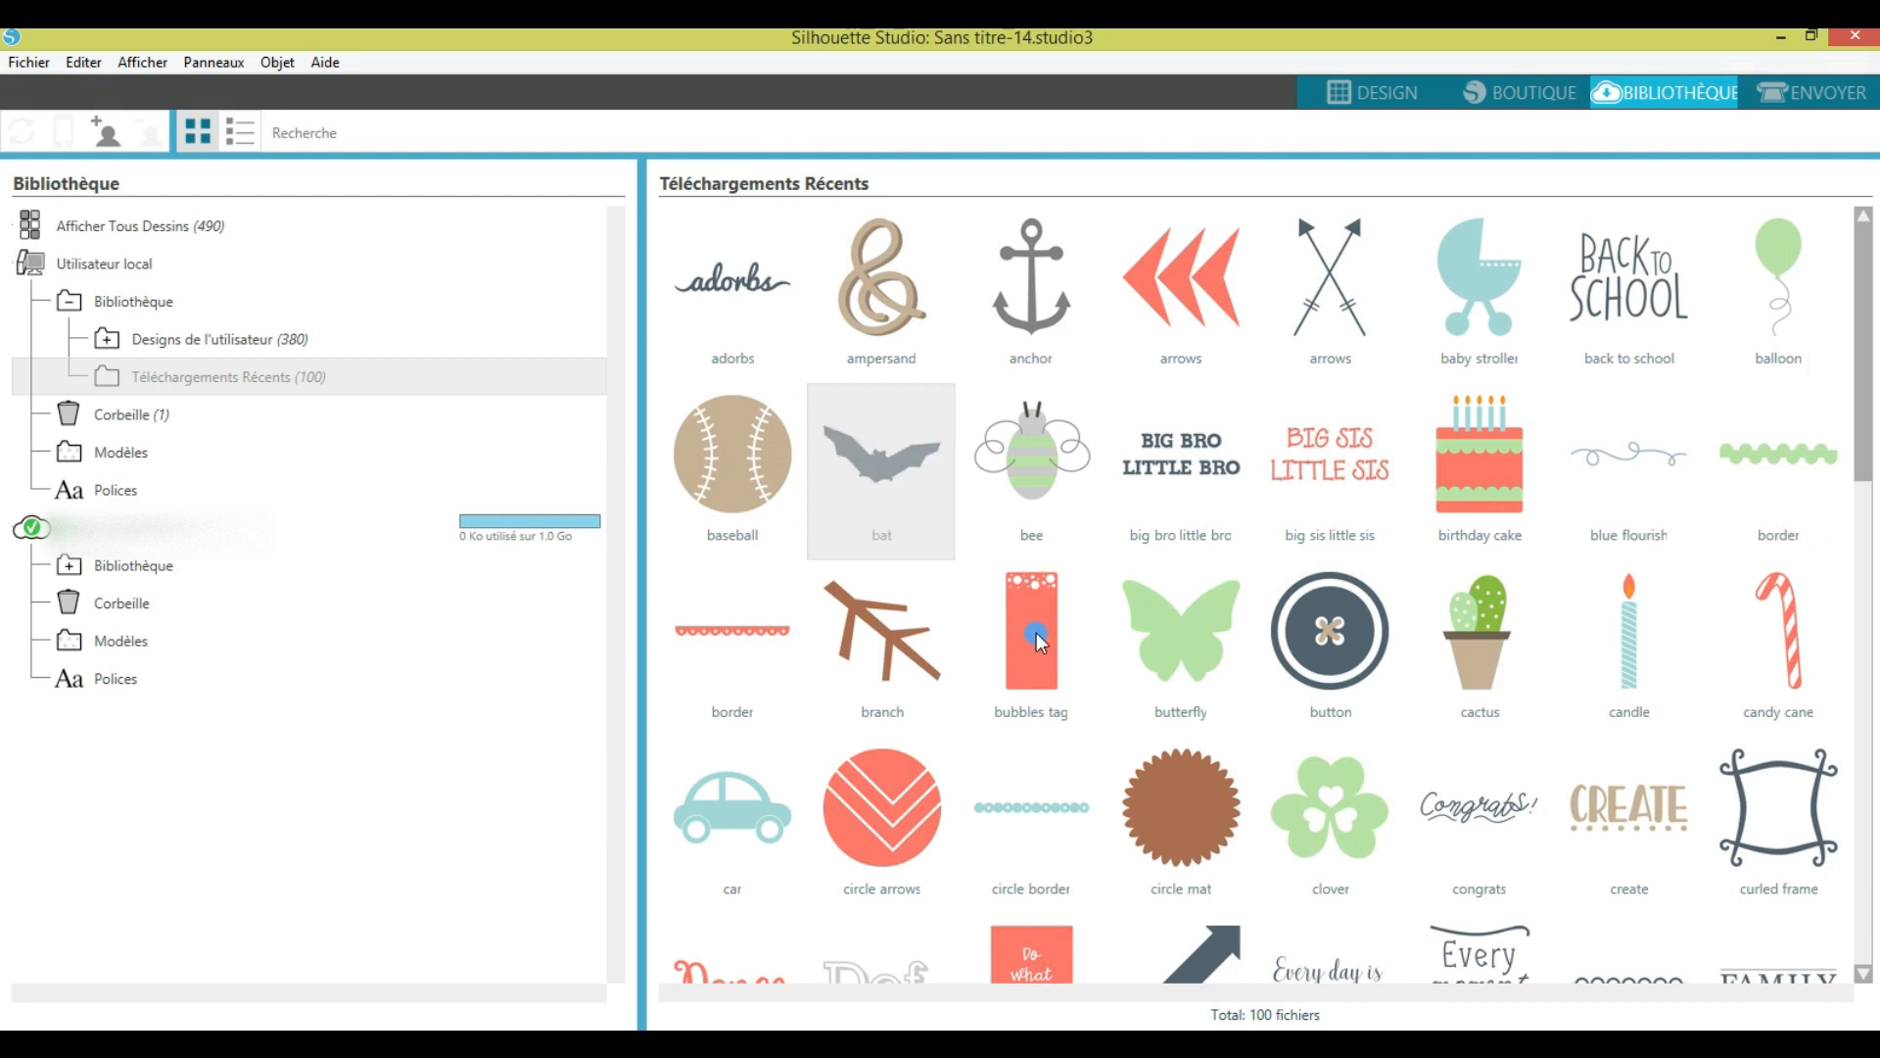
{"action": "left_click", "coordinate": [1189, 625]}
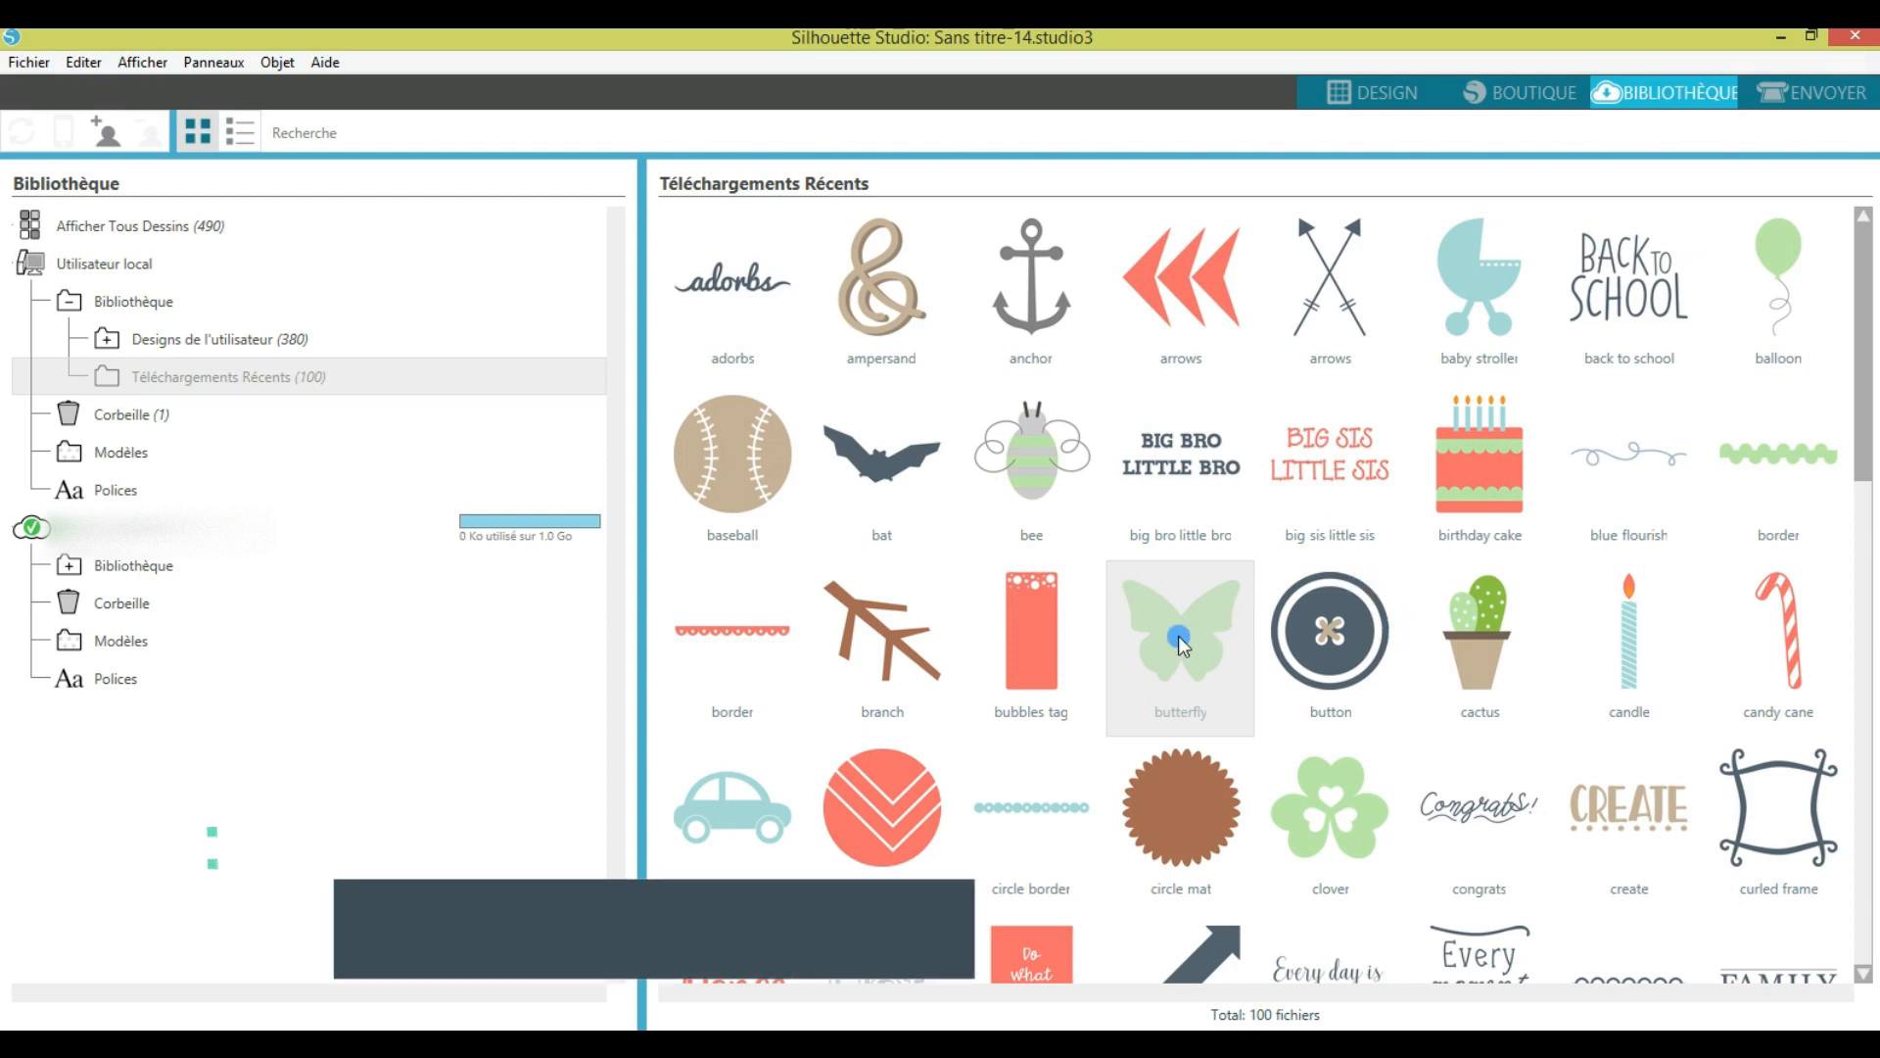
{"action": "left_click", "coordinate": [1527, 484]}
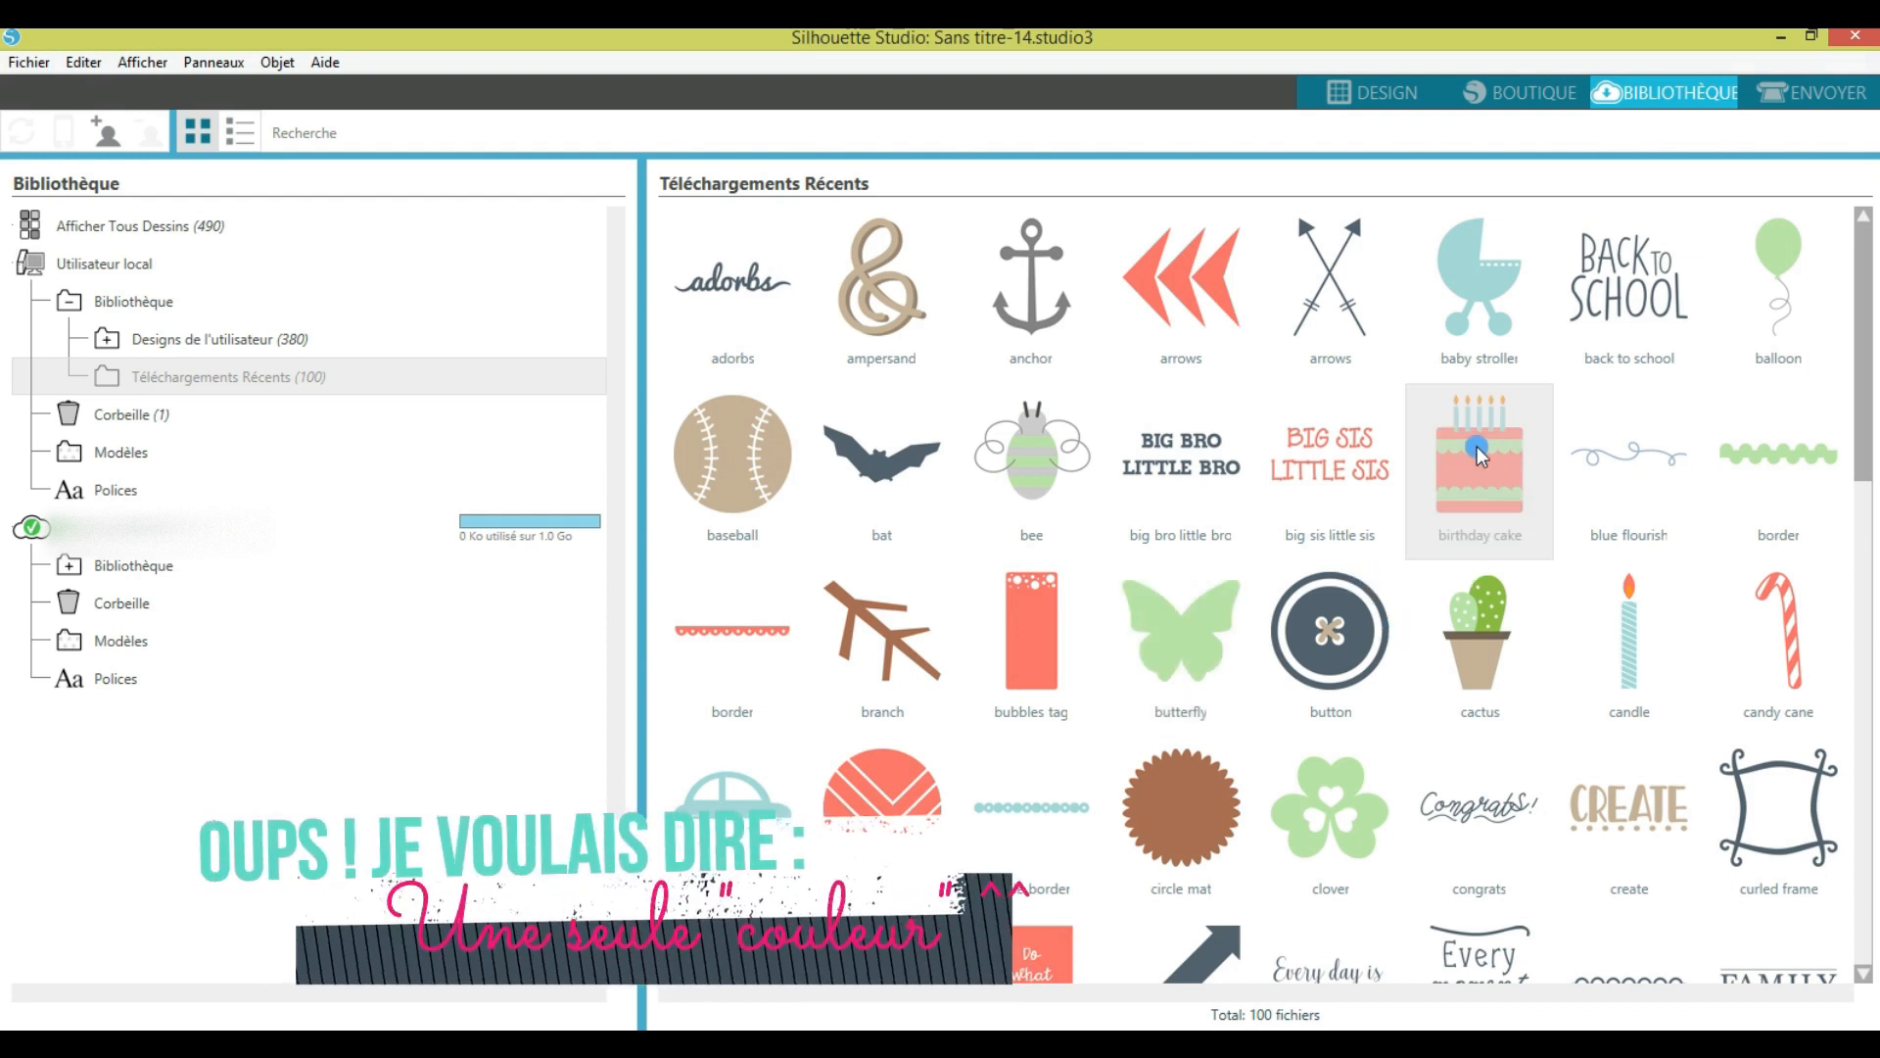
{"action": "double_click", "coordinate": [1480, 455]}
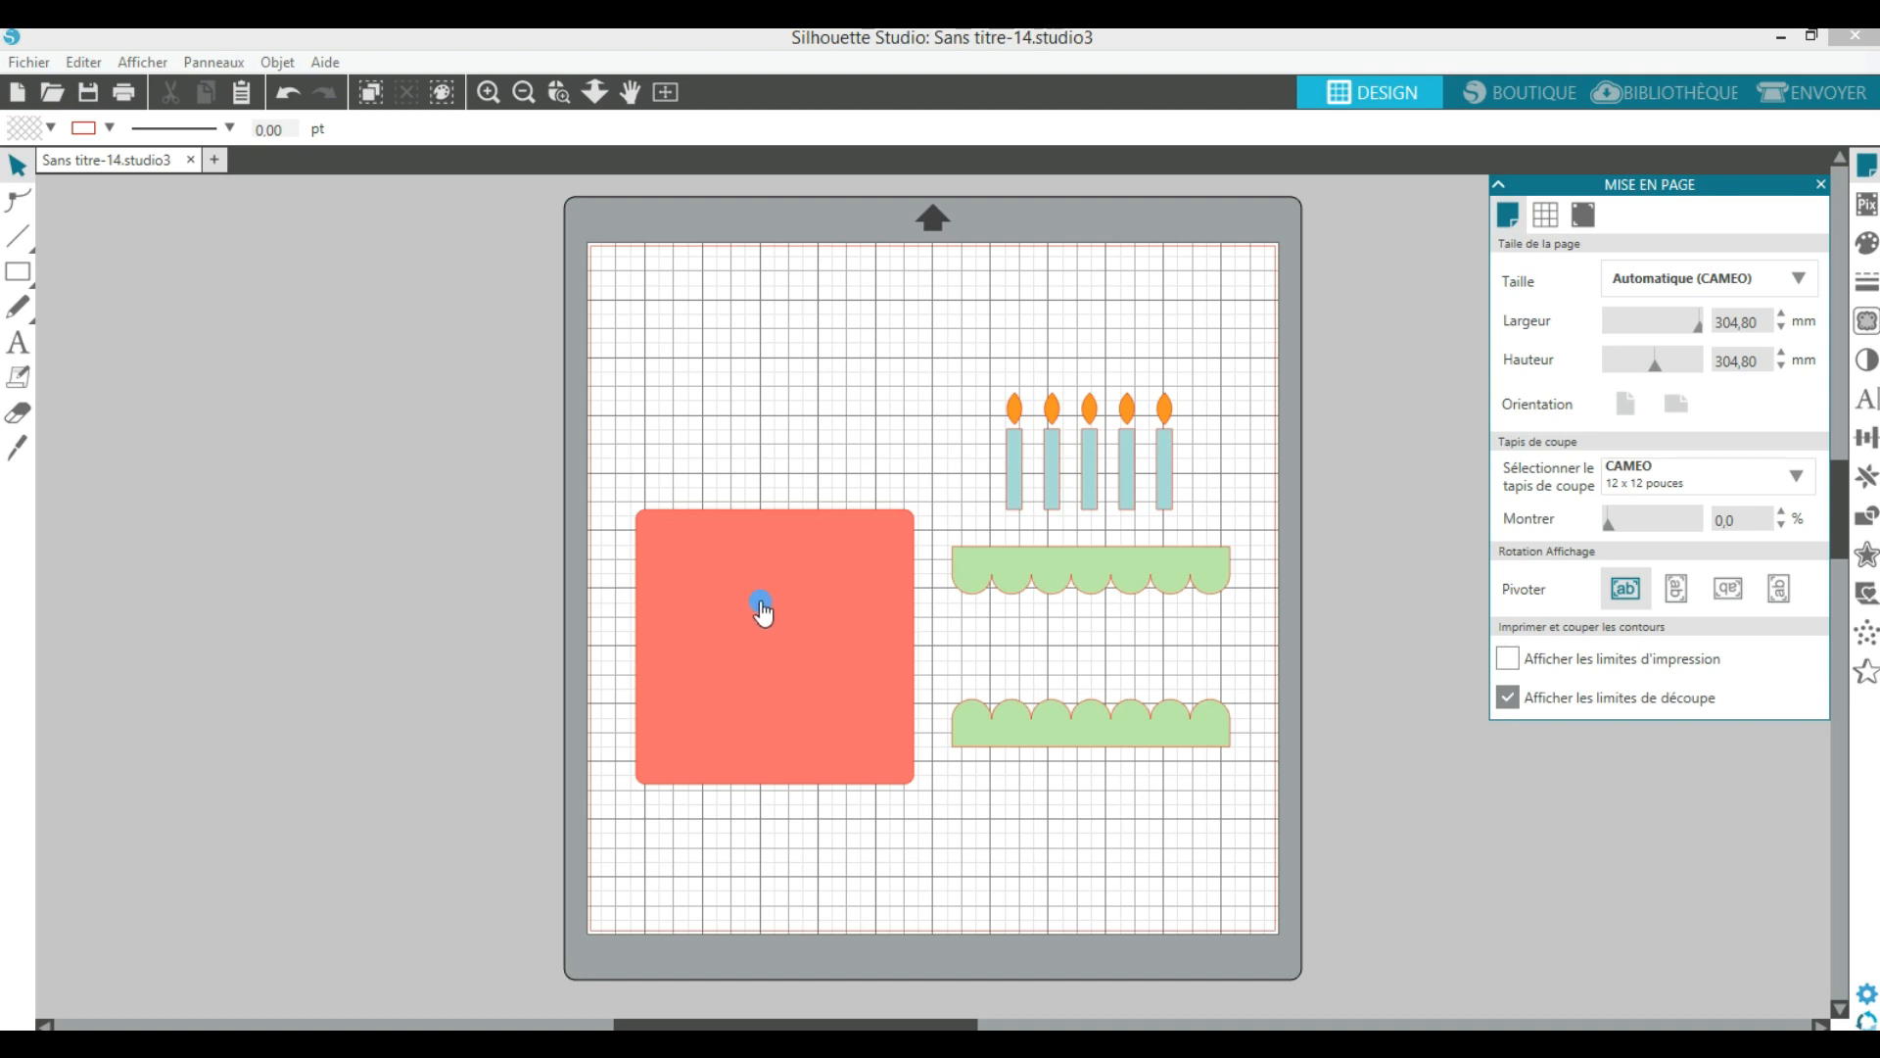
Step: Move the birthday cake pieces together a little higher on the page and delete them
{"action": "left_click_drag", "start_coordinate": [769, 615], "coordinate": [784, 570]}
{"action": "left_click", "coordinate": [948, 411]}
{"action": "left_click", "coordinate": [1088, 401]}
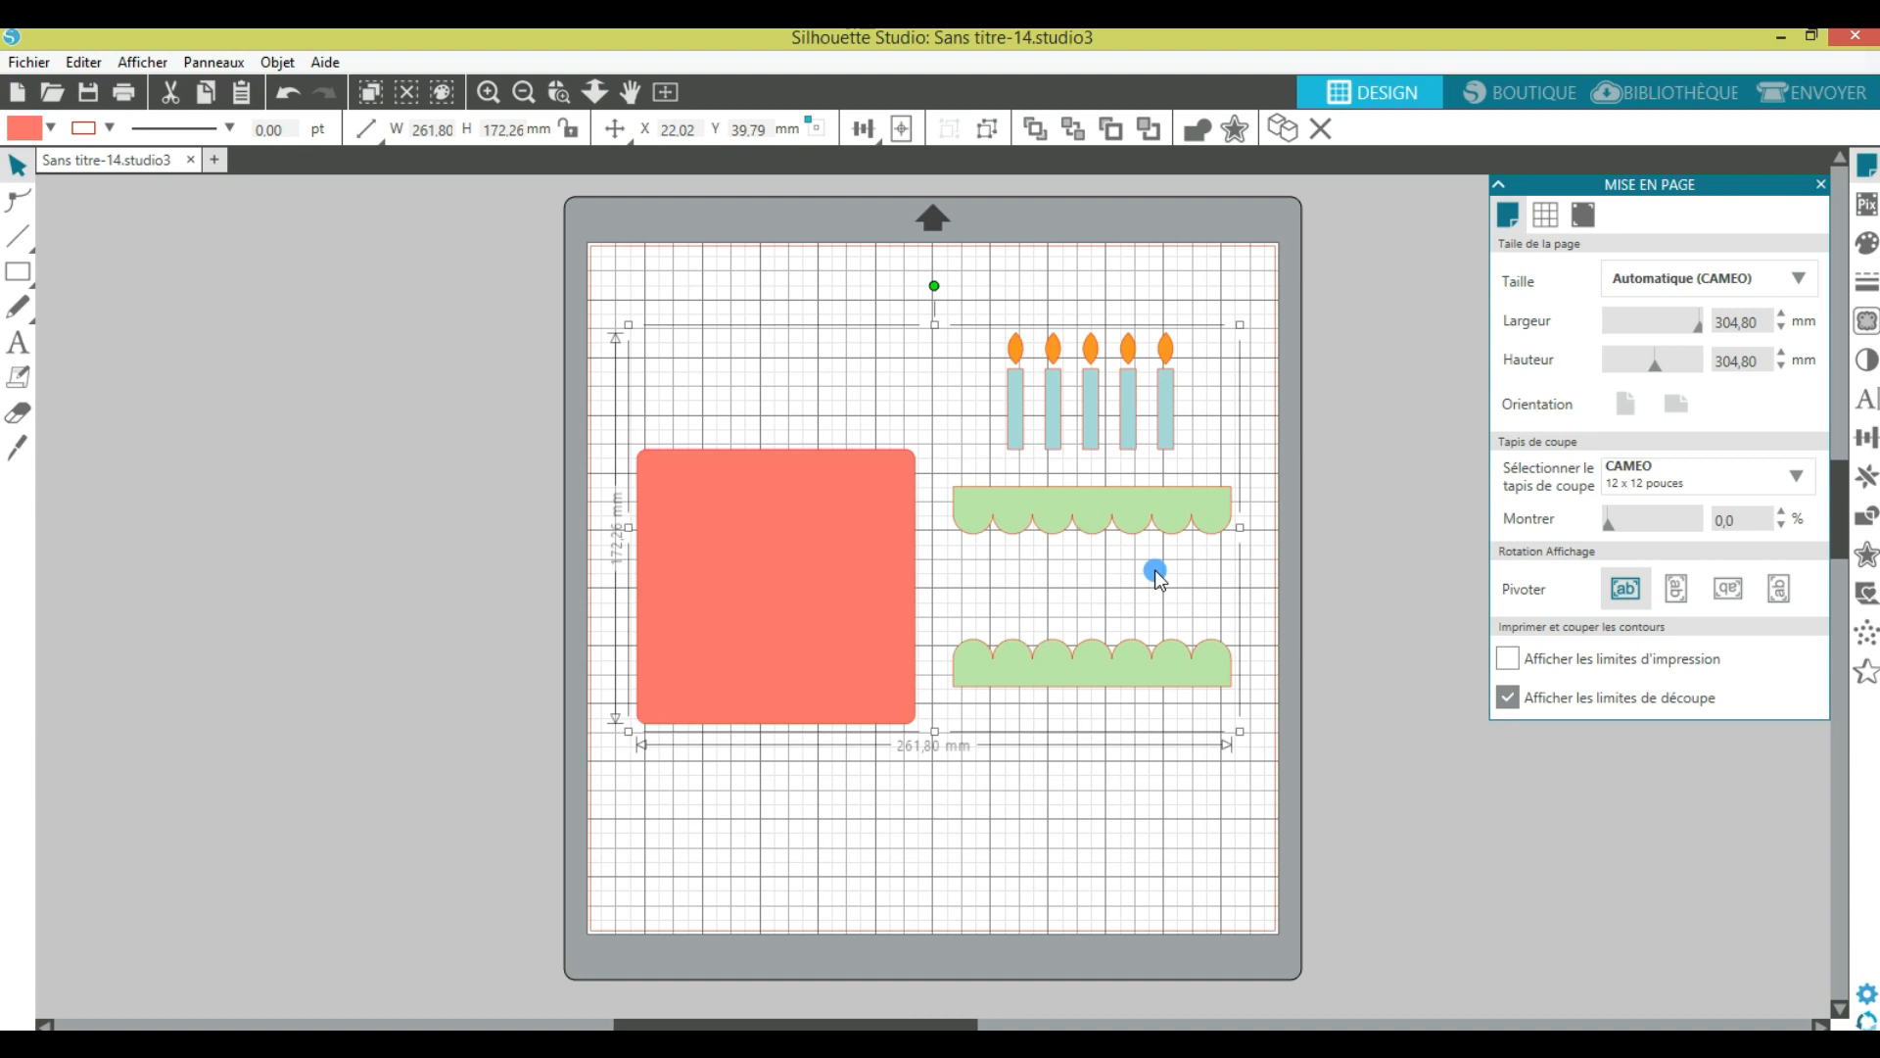
{"action": "key", "text": "Delete"}
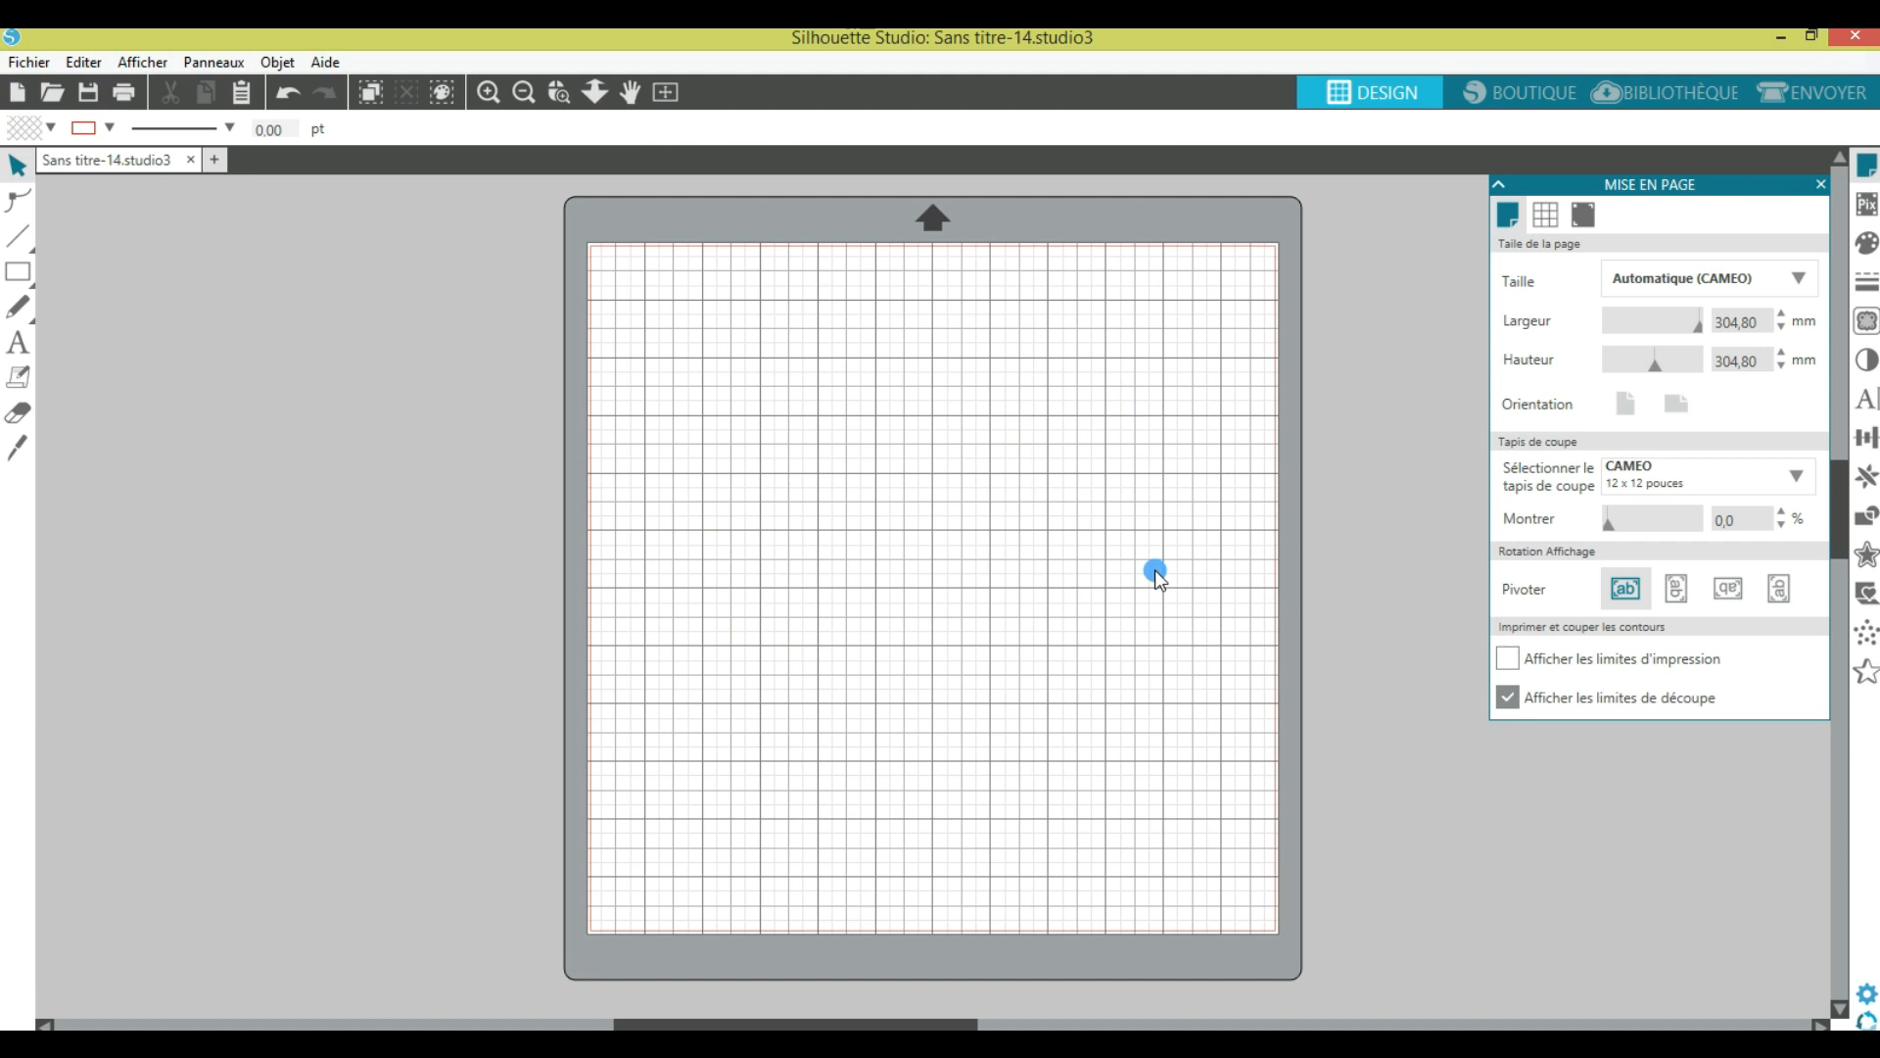
Step: Return to the library and open the butterfly from the recent downloads on the design page
{"action": "left_click", "coordinate": [1670, 97]}
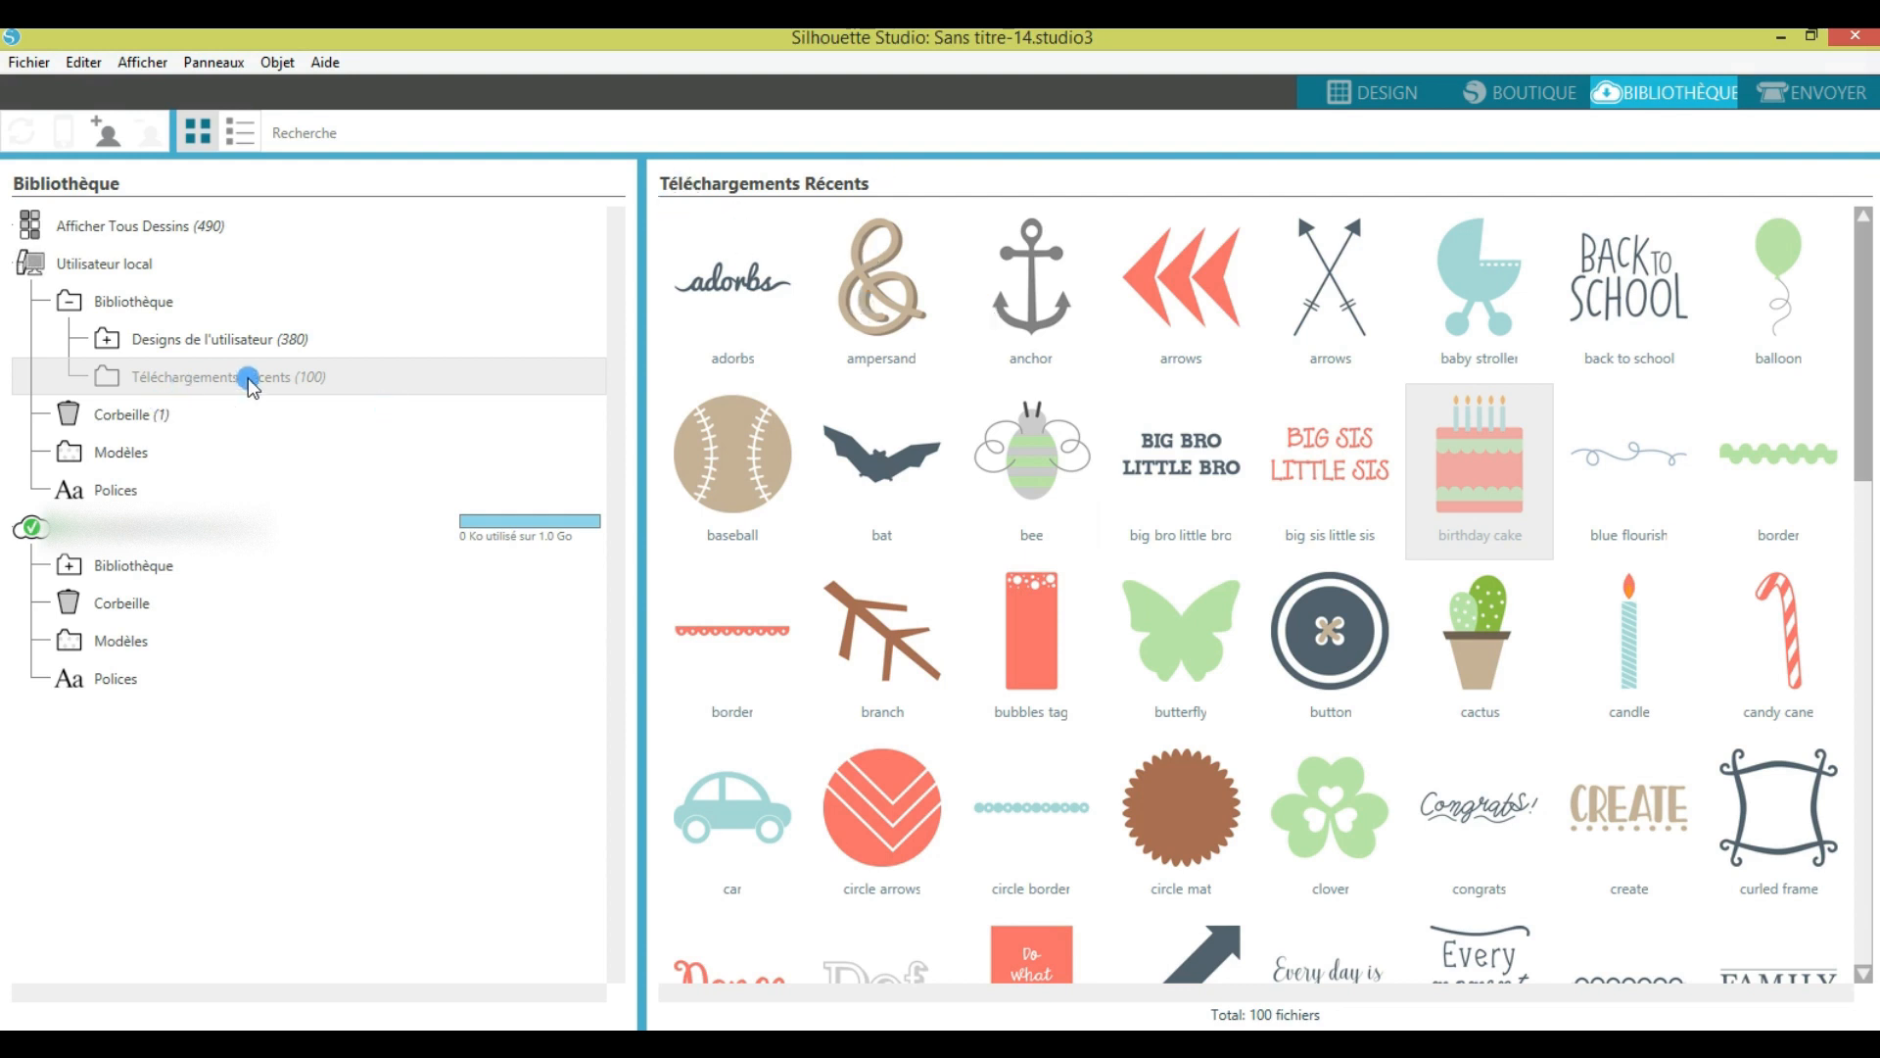
{"action": "left_click", "coordinate": [1159, 634]}
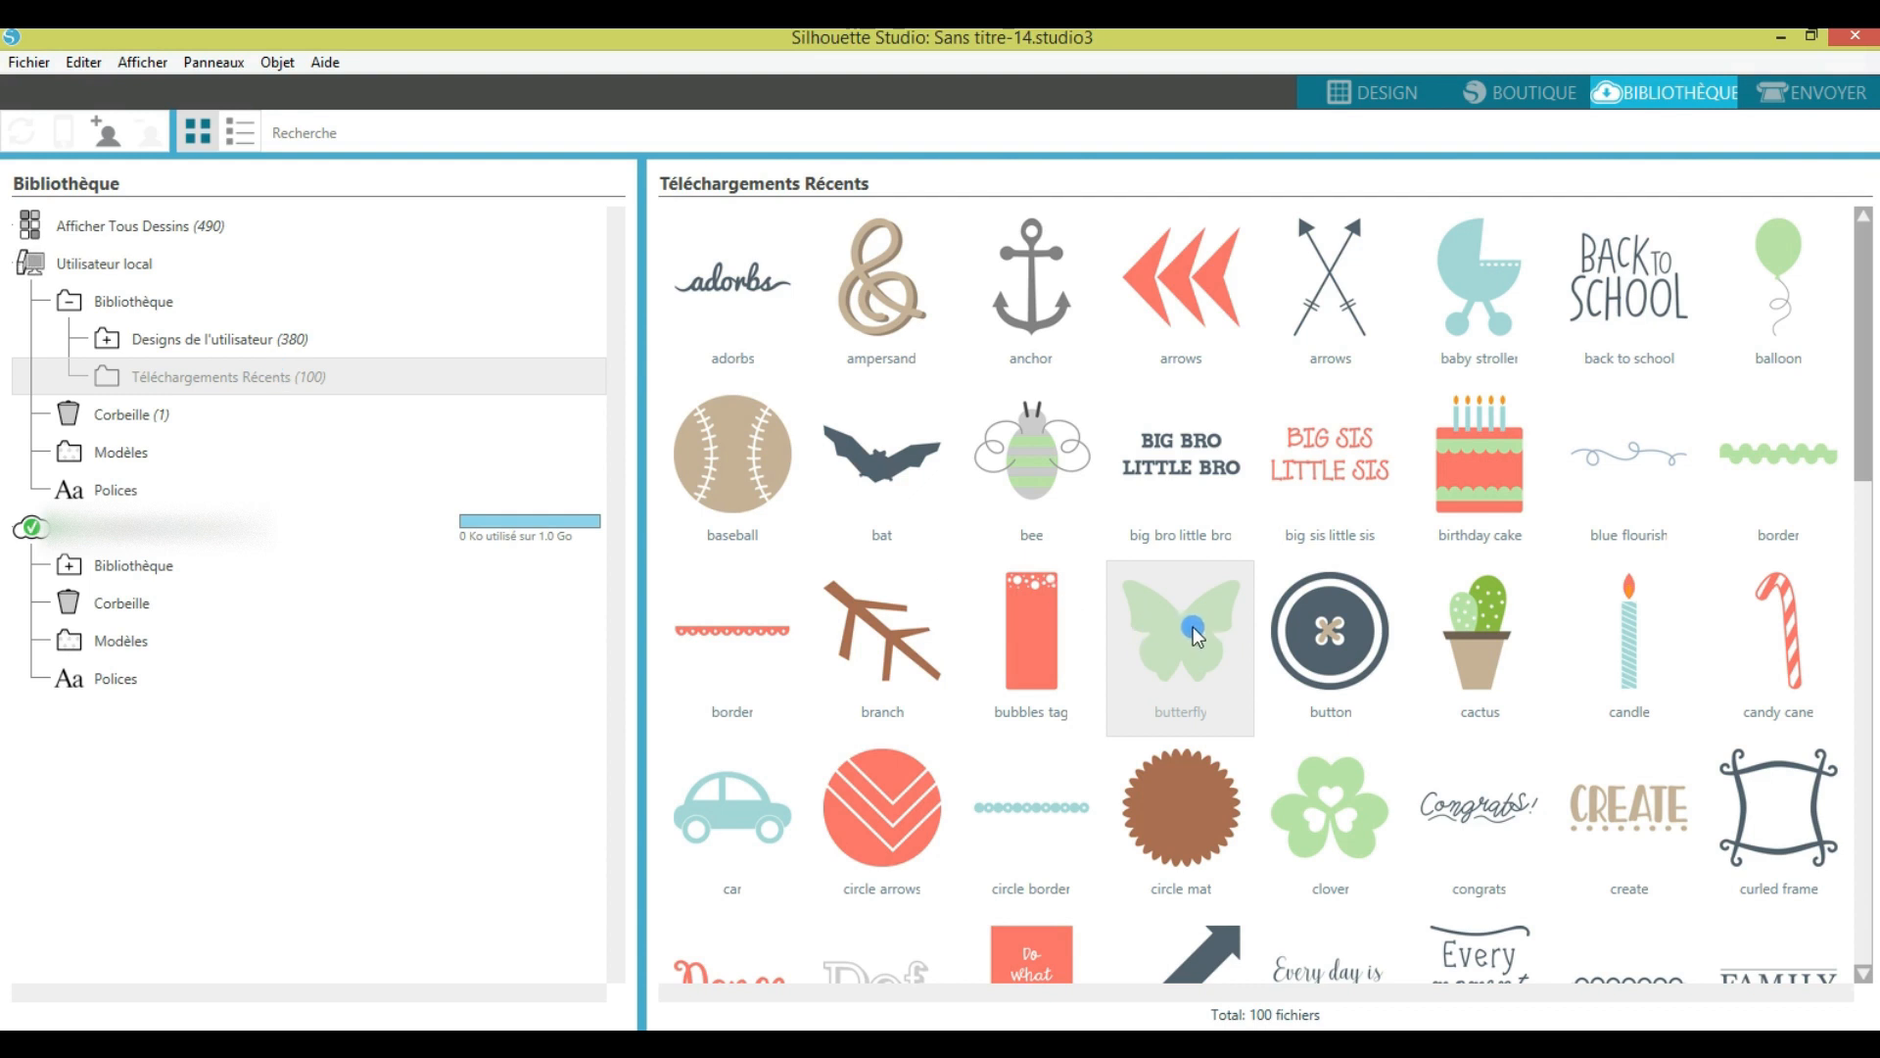
{"action": "double_click", "coordinate": [1192, 631]}
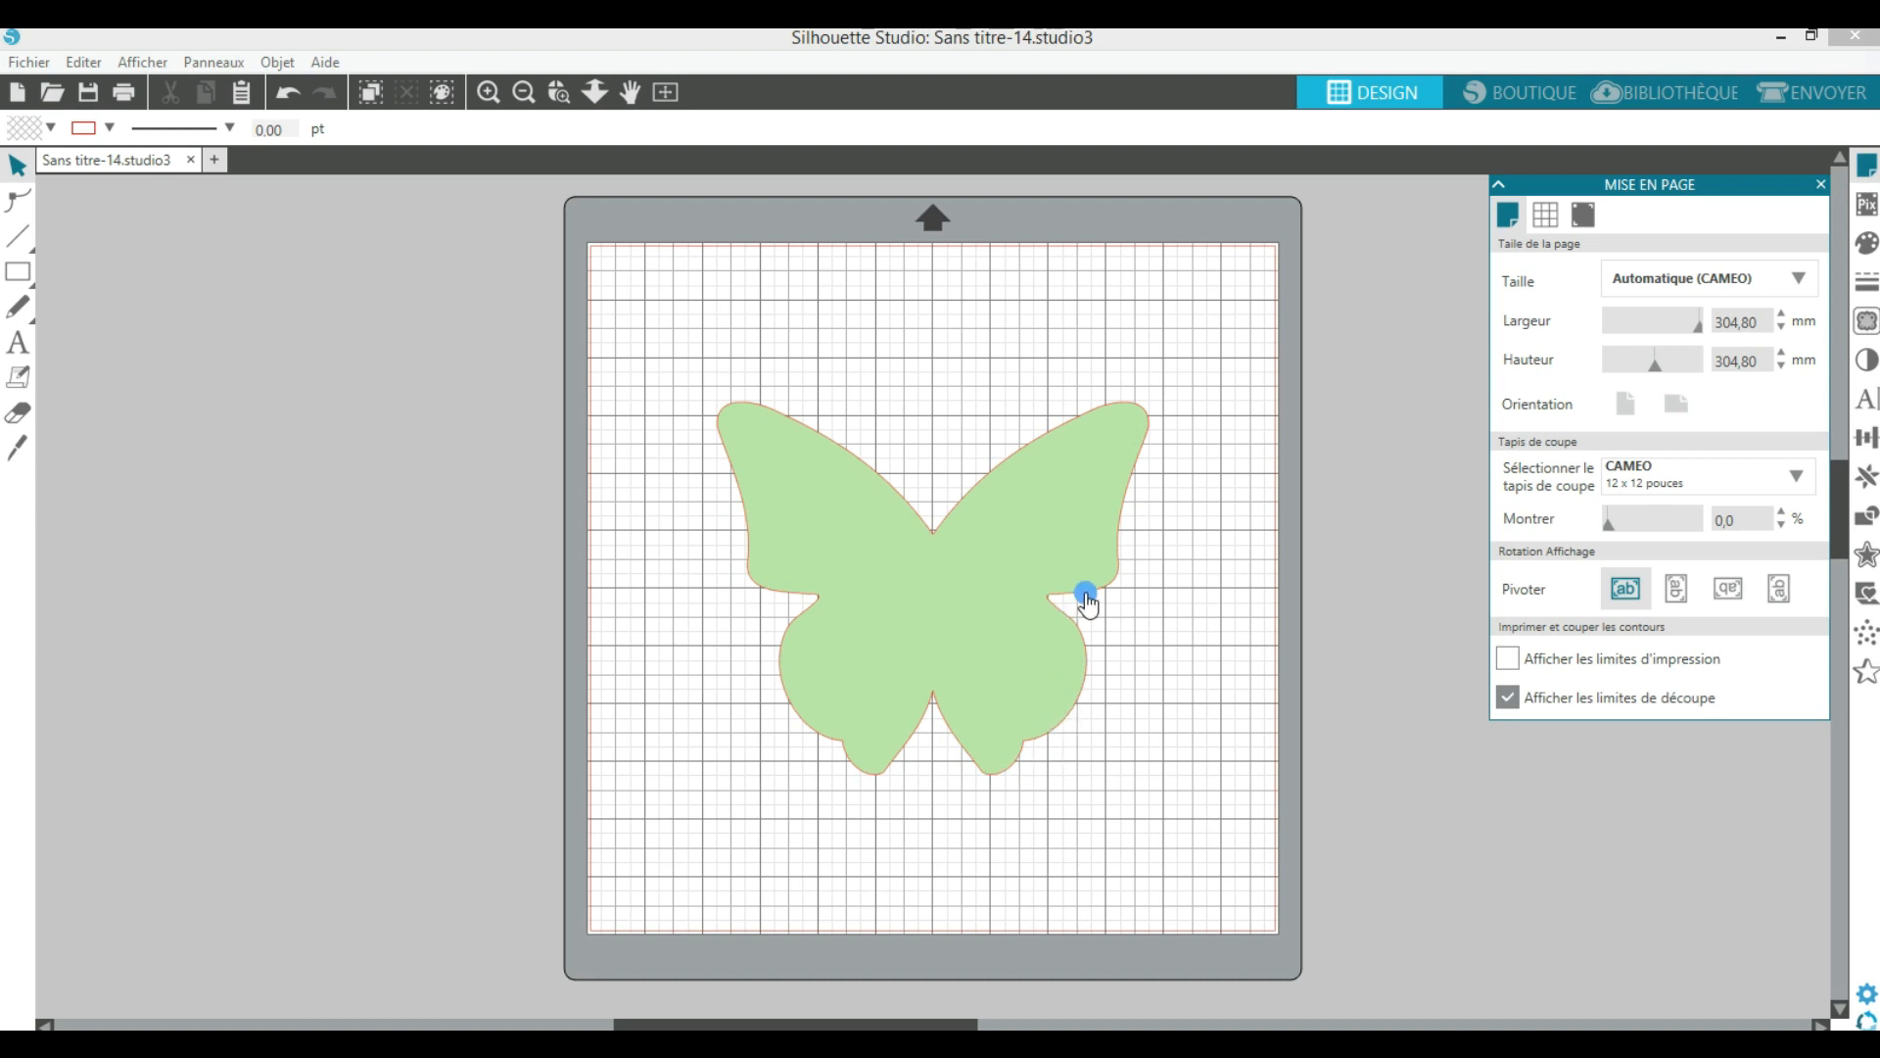
Step: View the butterfly's cut lines in the send workspace and delete the butterfly from the design page
{"action": "left_click", "coordinate": [1820, 88]}
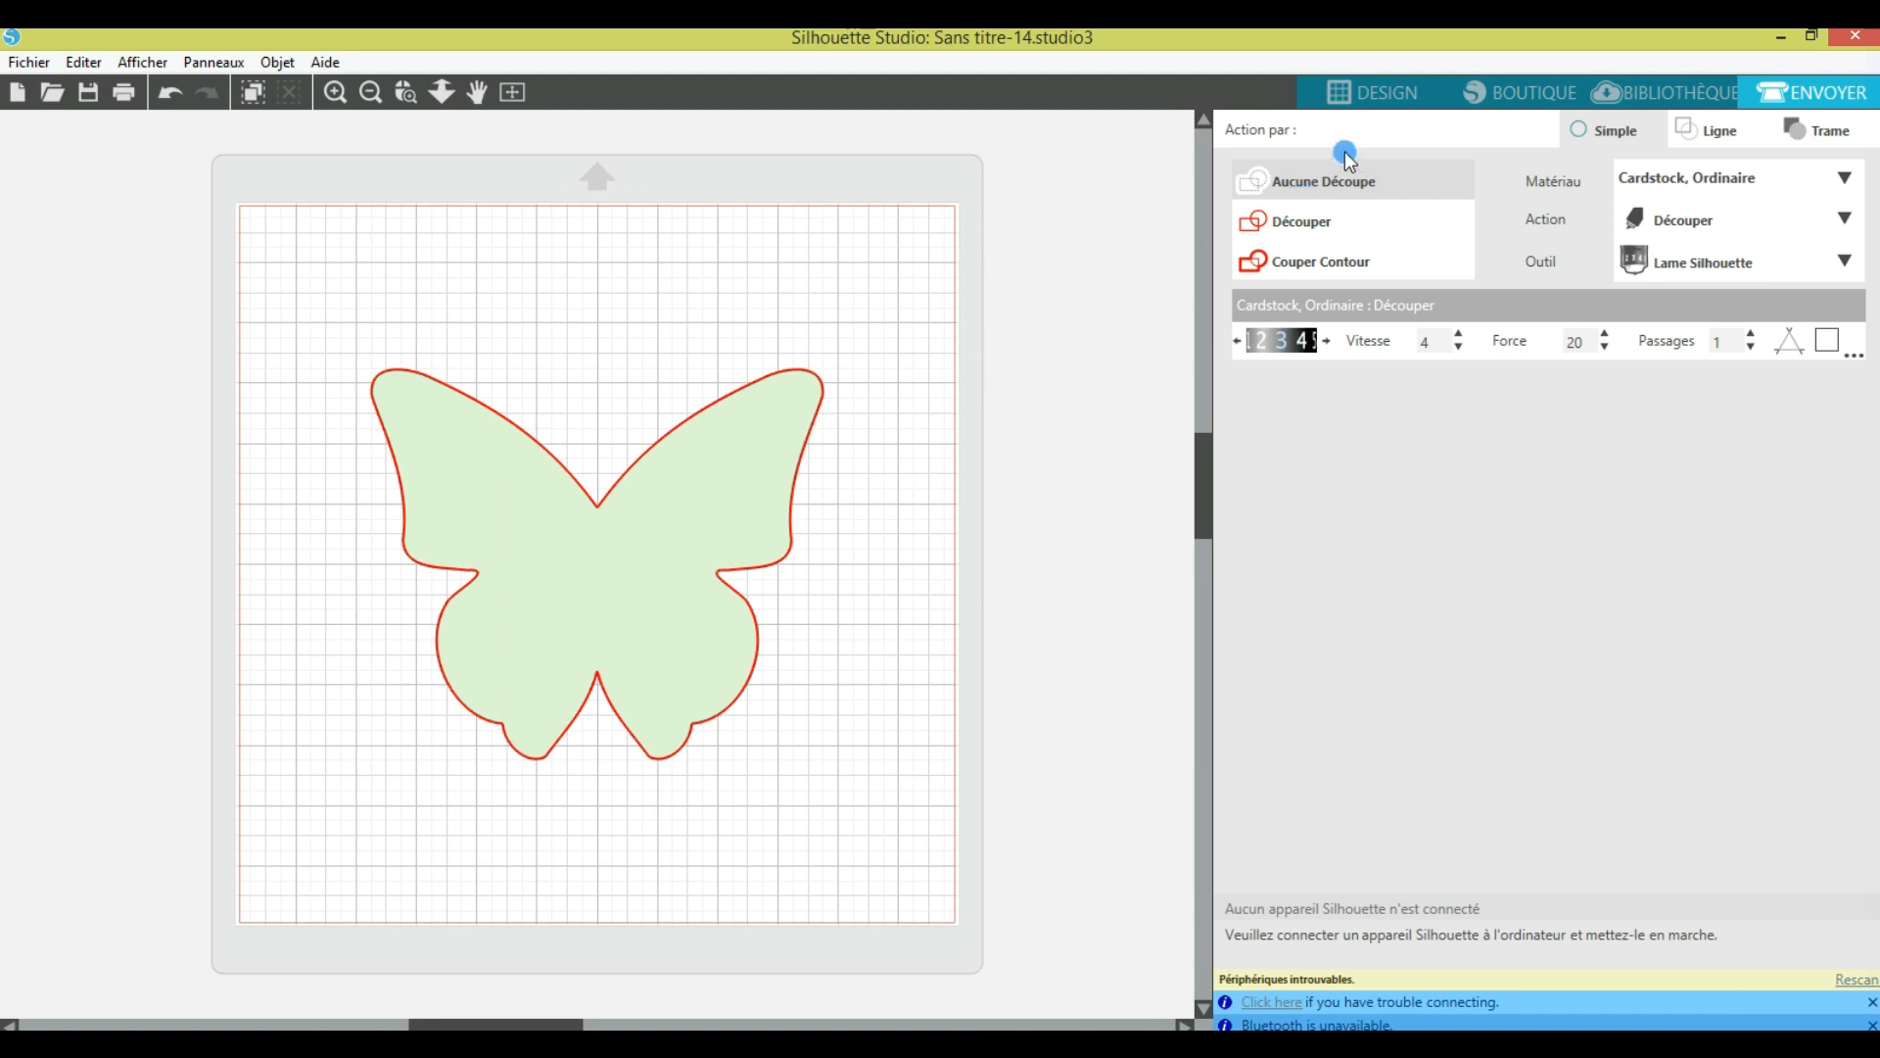
{"action": "left_click", "coordinate": [1376, 90]}
{"action": "left_click", "coordinate": [950, 577]}
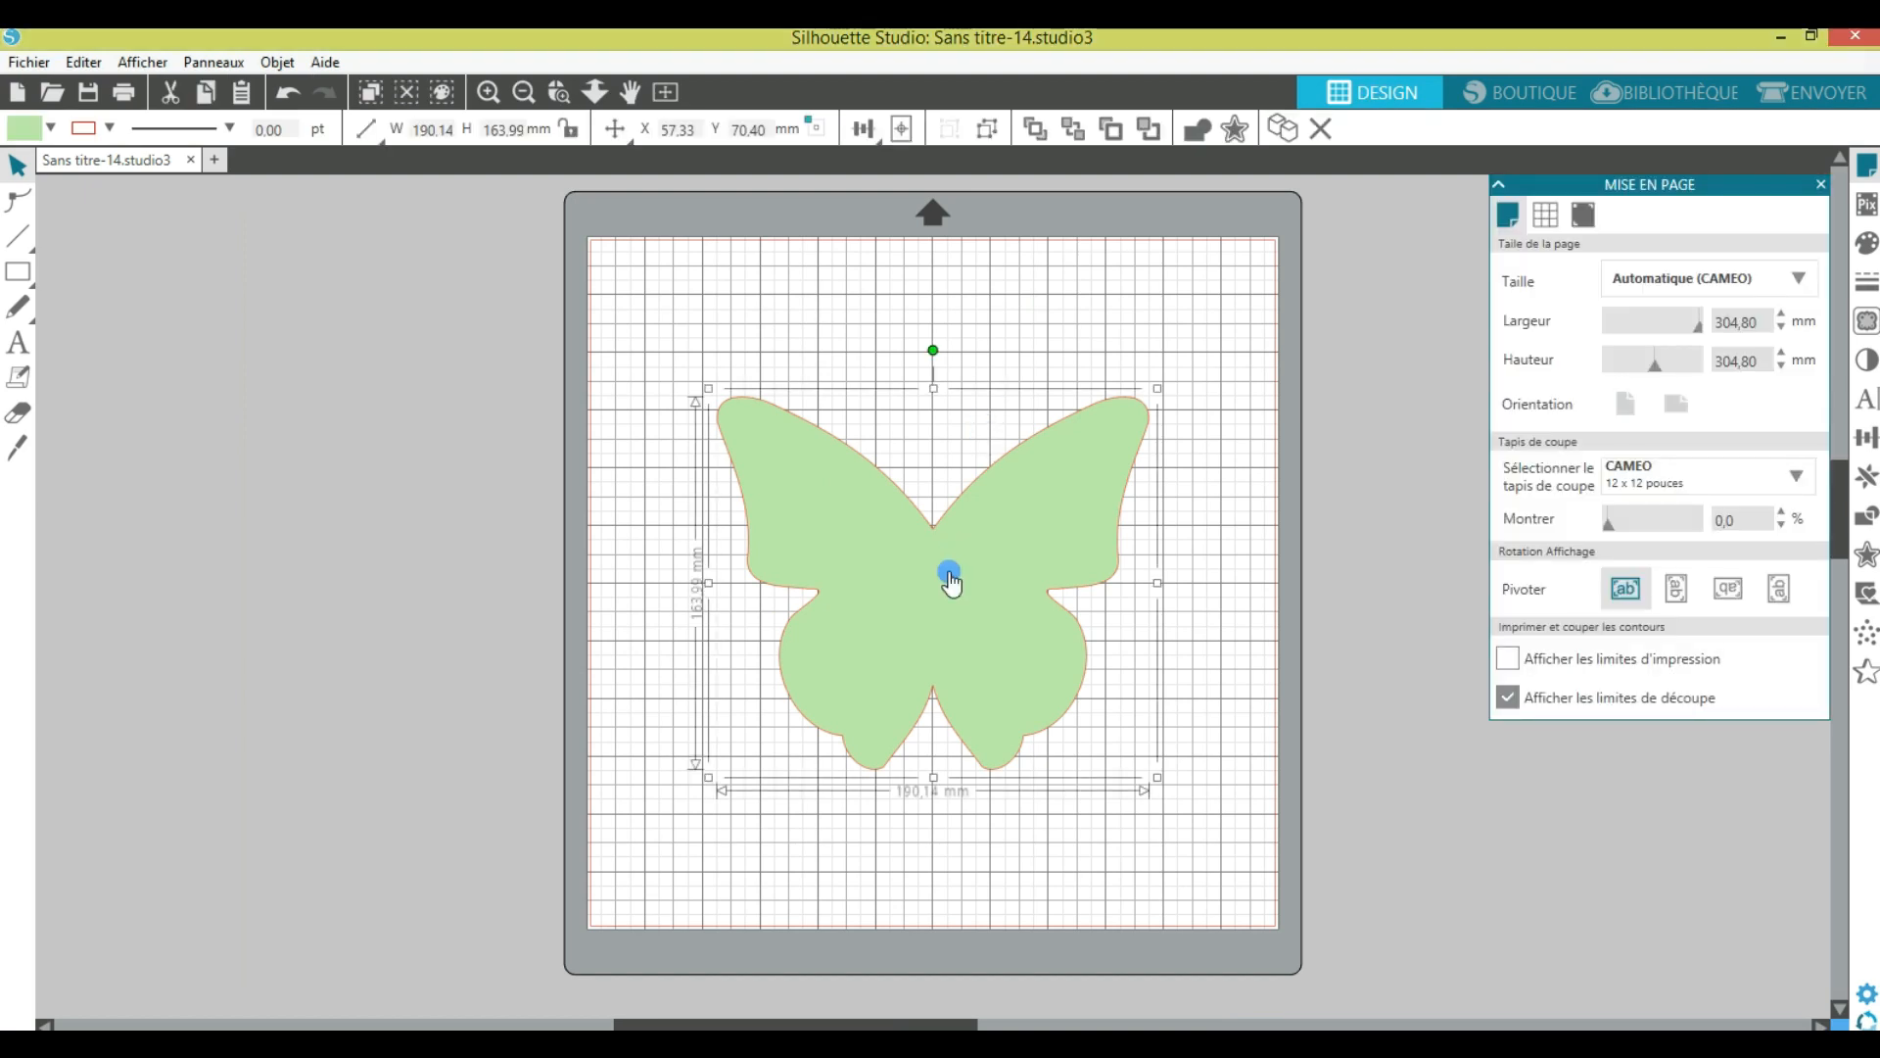
{"action": "key", "text": "Delete"}
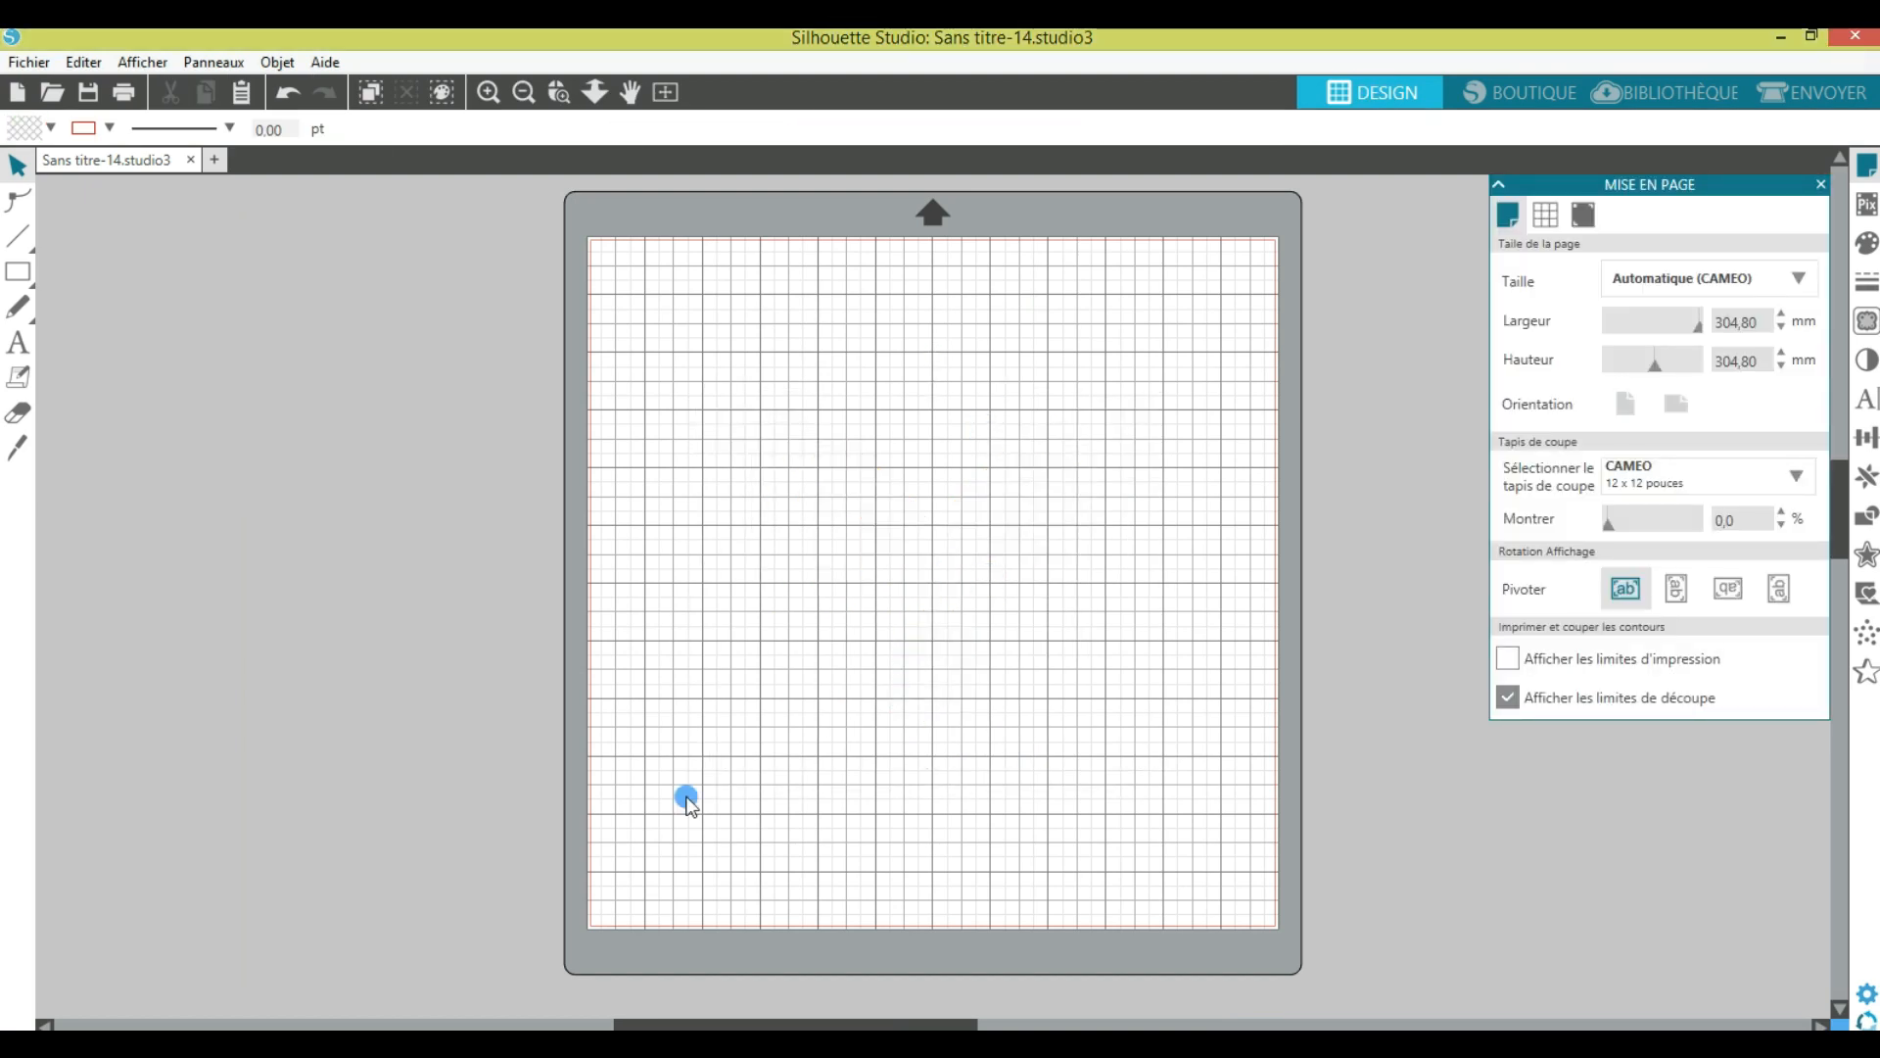
Step: Open the user designs folder in the library and examine the file types of its designs in the detailed list view
{"action": "left_click", "coordinate": [1645, 94]}
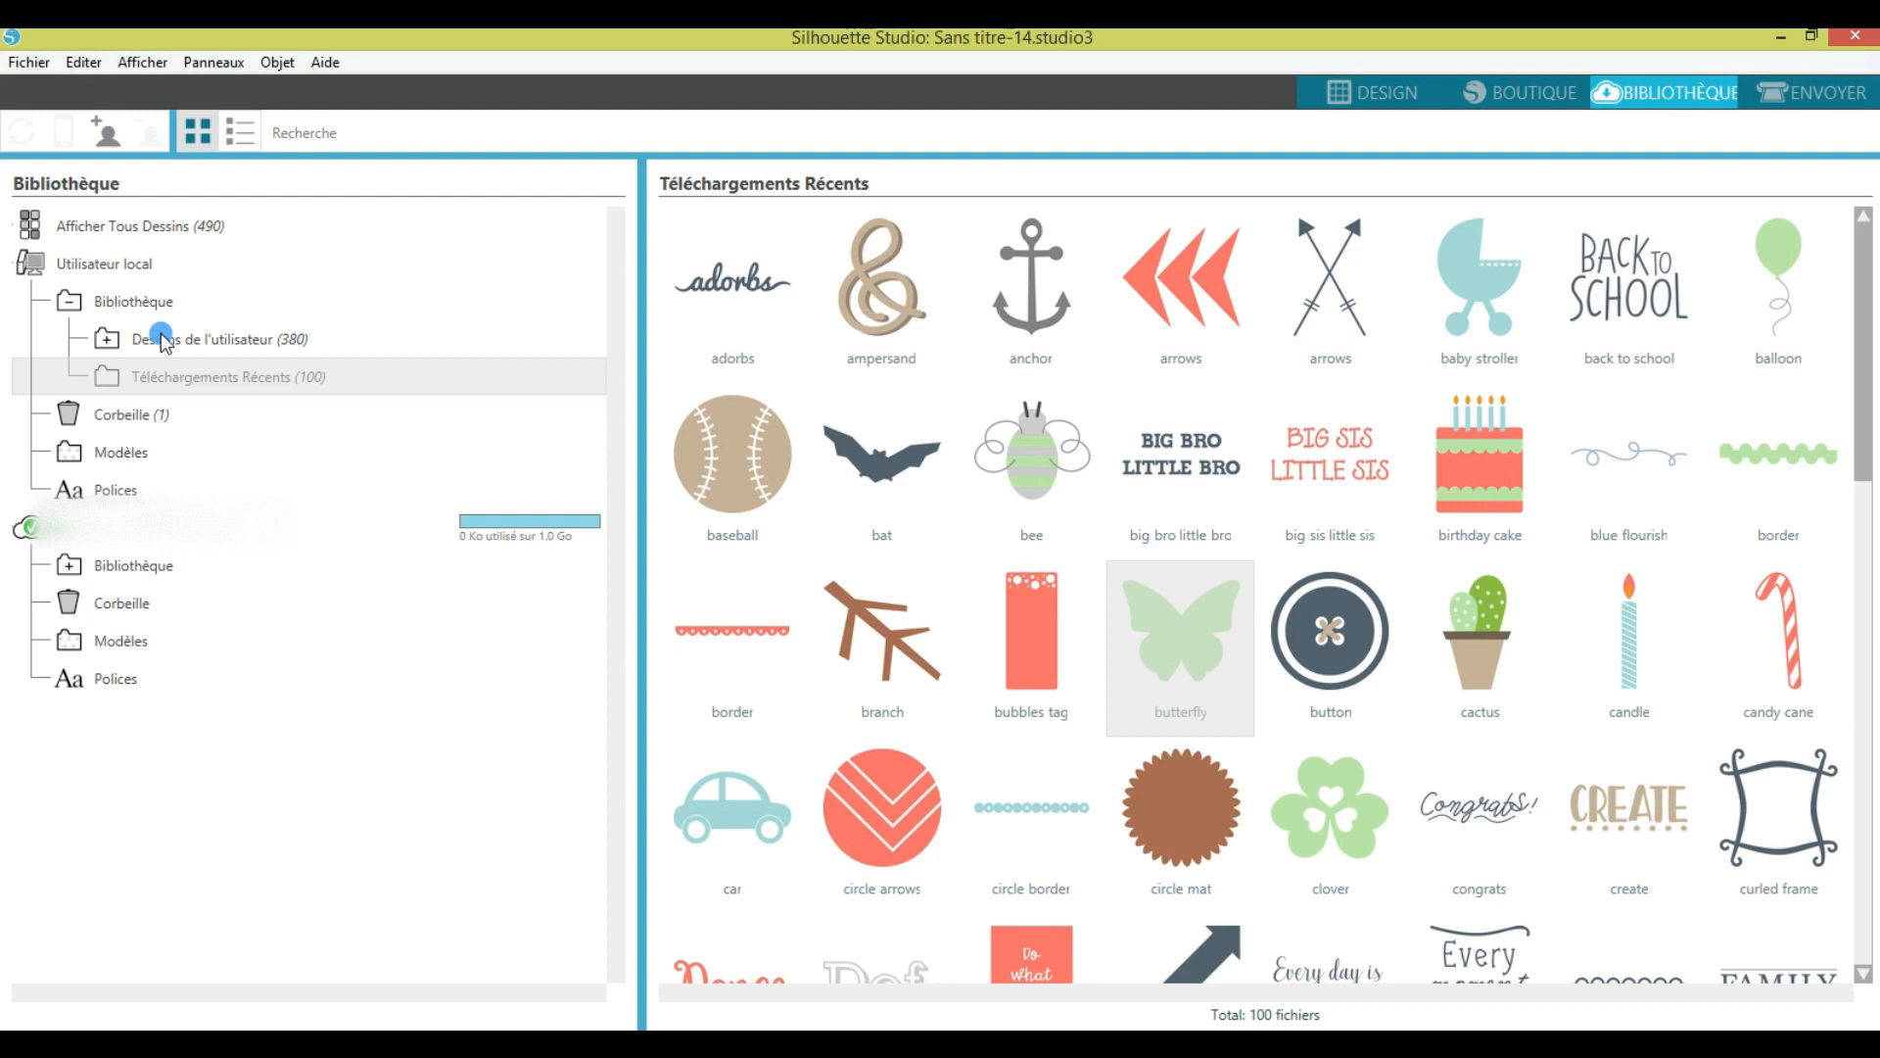
{"action": "left_click", "coordinate": [217, 341]}
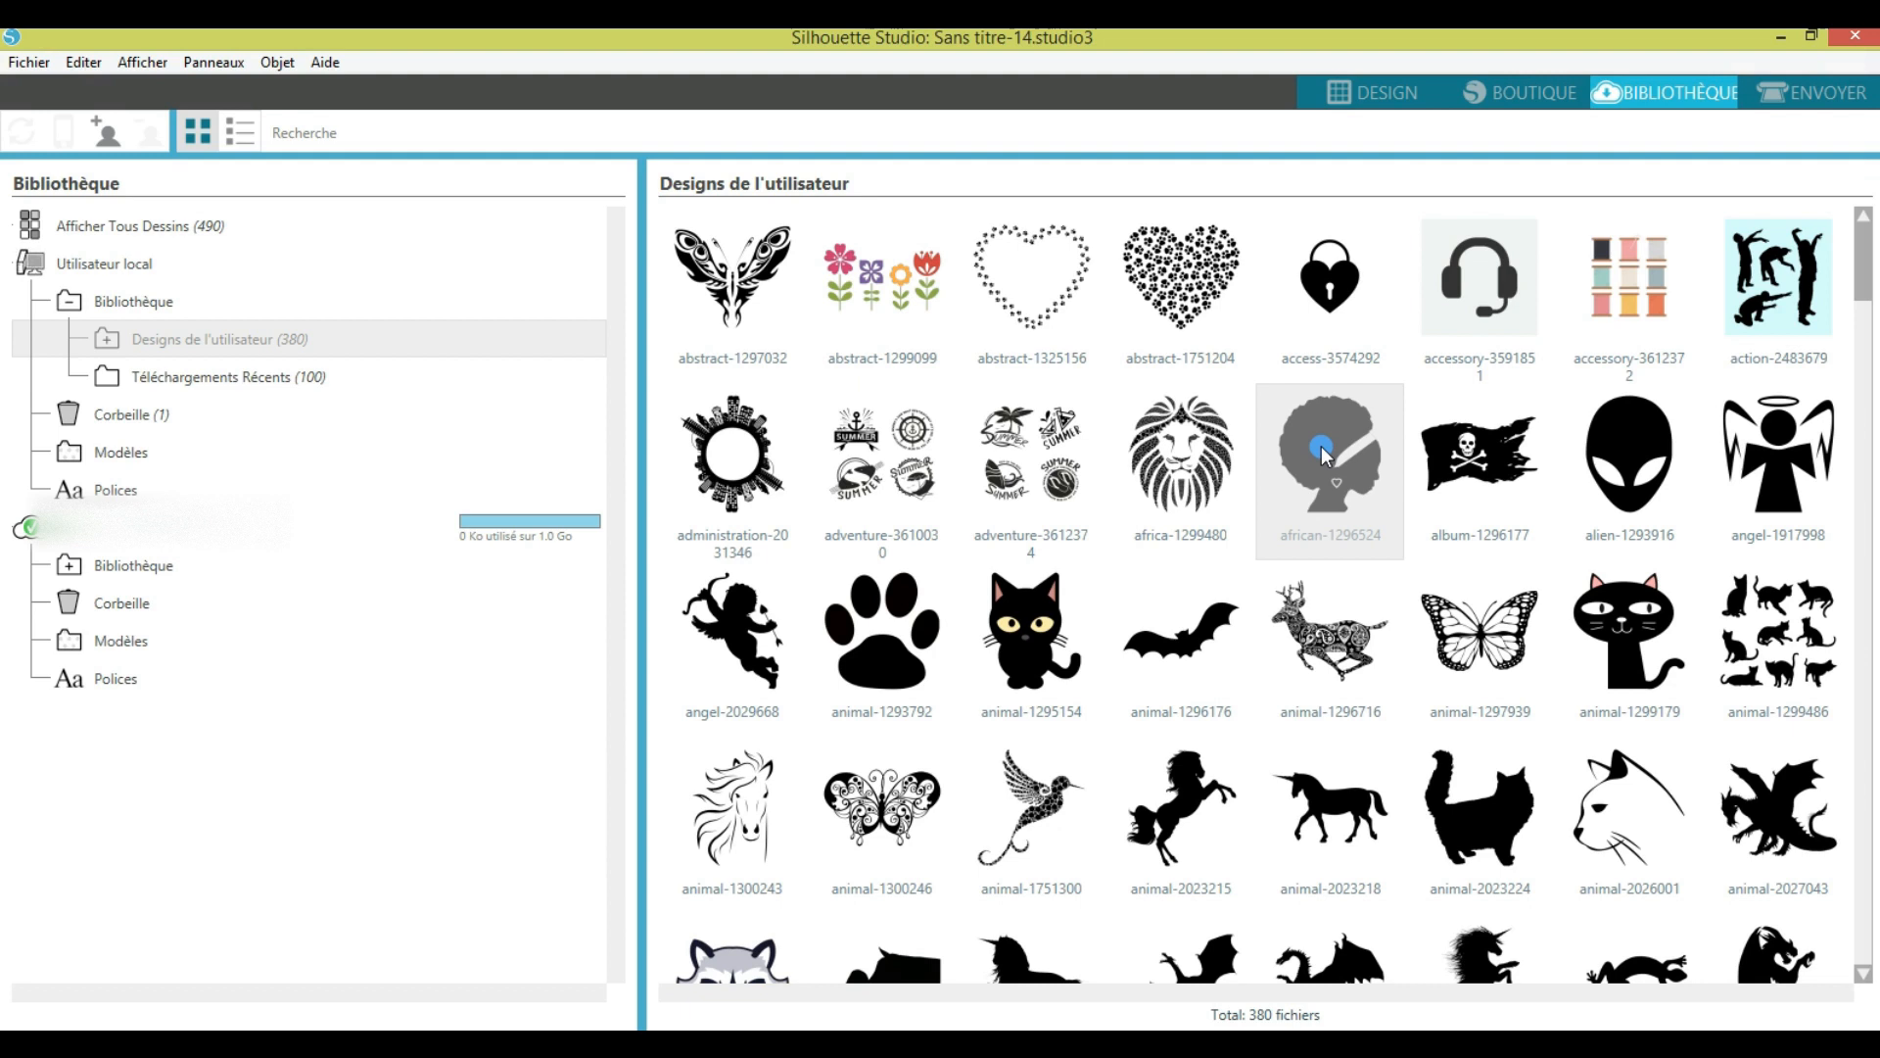
{"action": "left_click", "coordinate": [241, 130]}
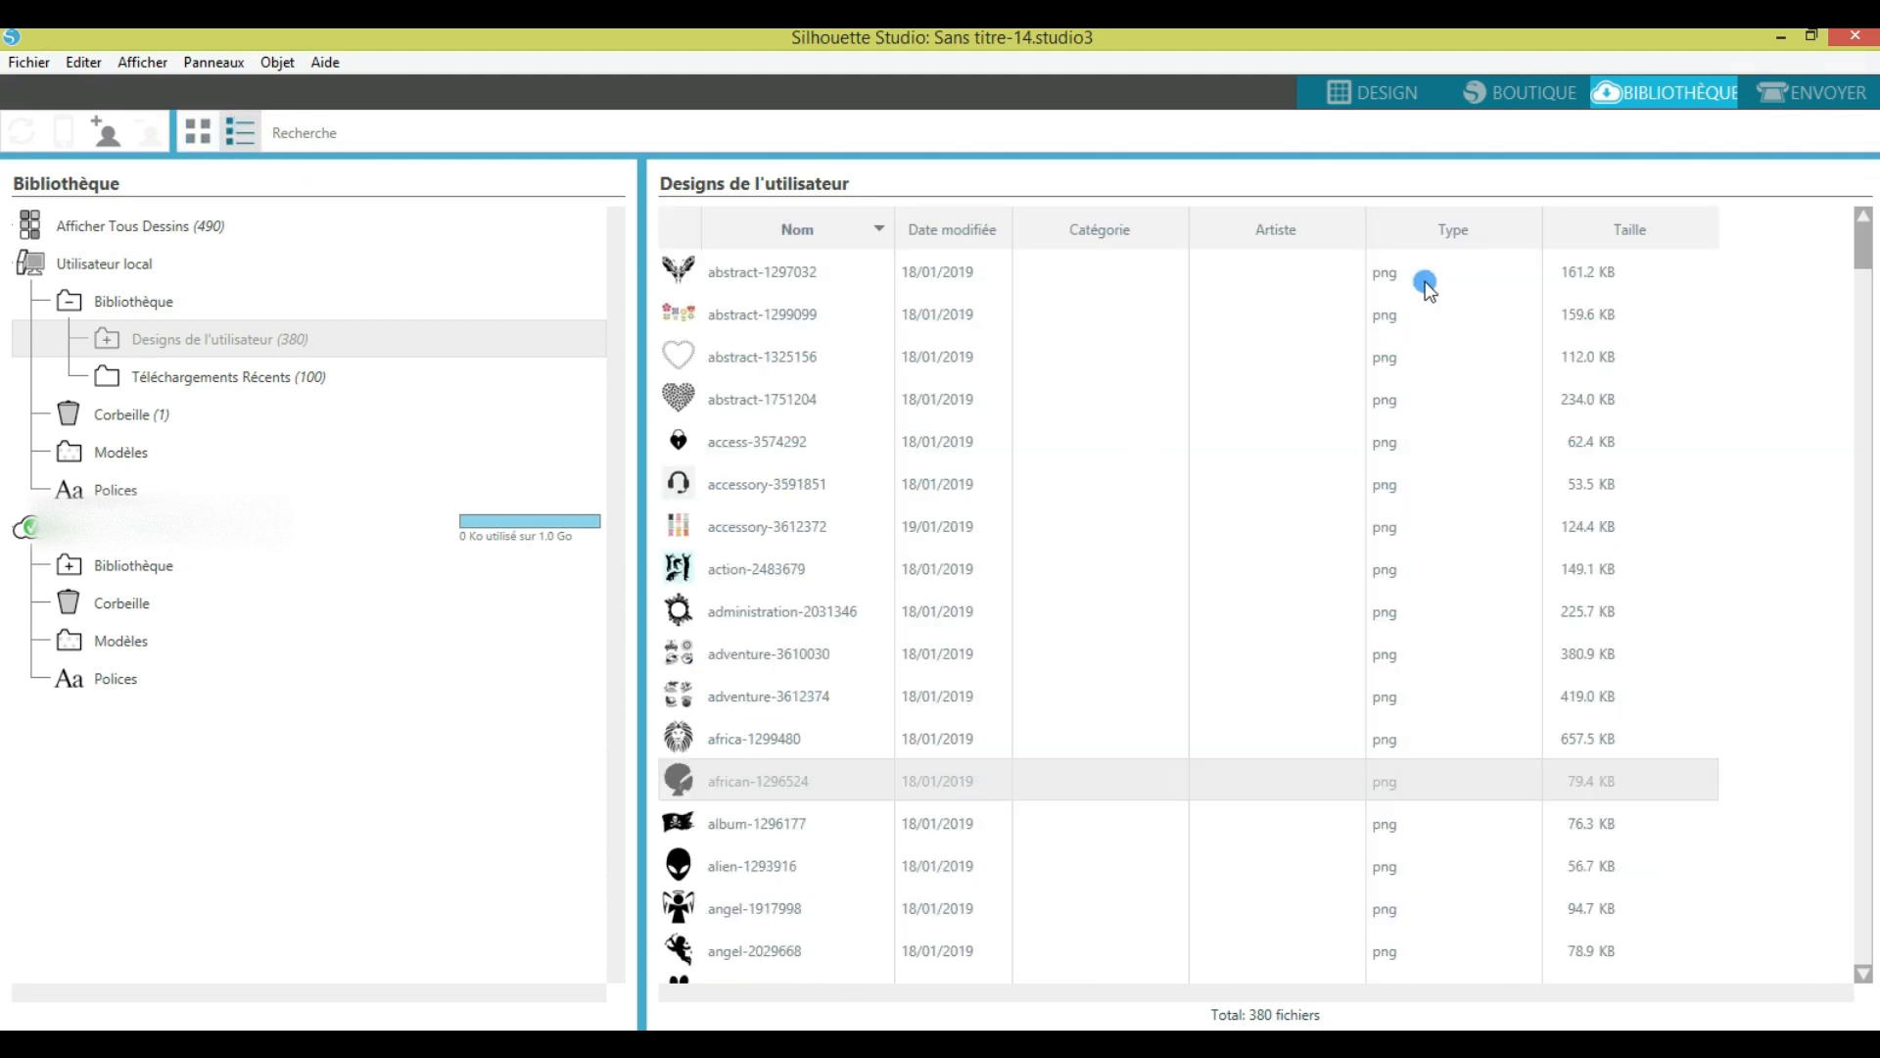
{"action": "scroll", "coordinate": [1402, 255], "scroll_direction": "down", "scroll_amount": 4}
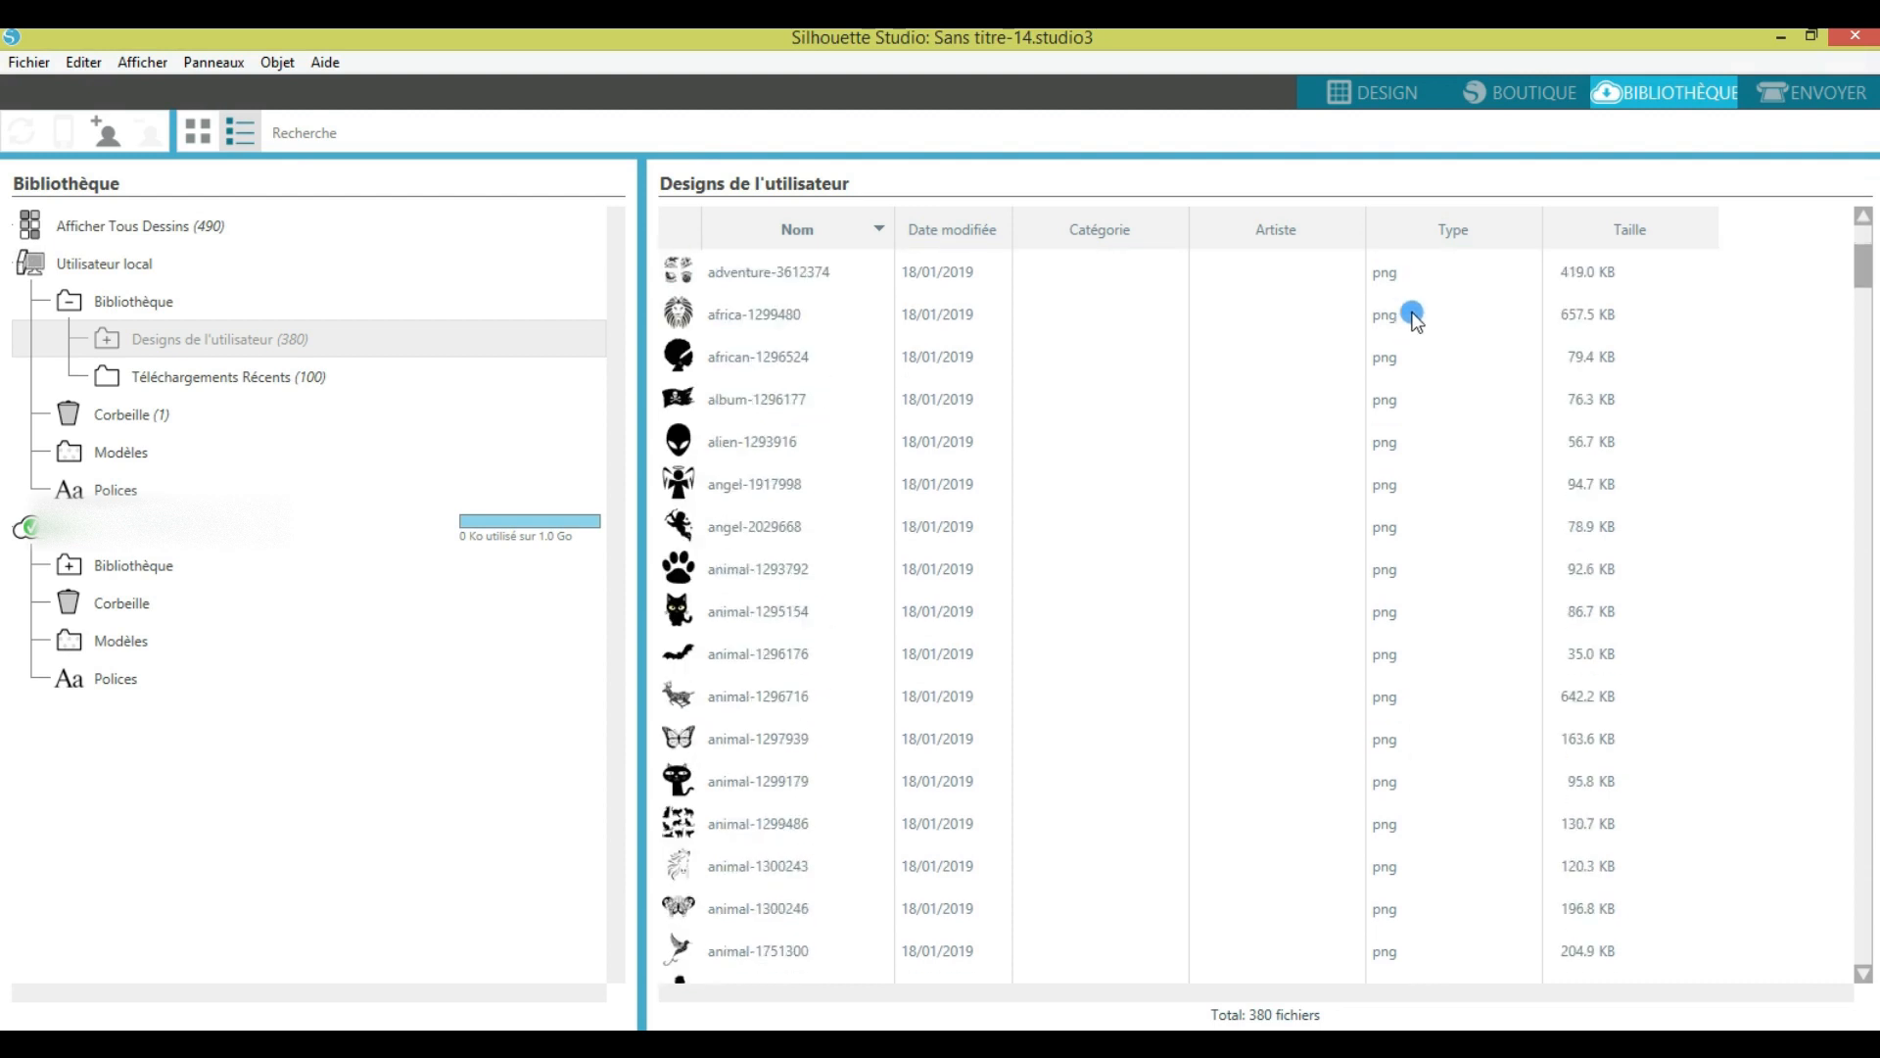
{"action": "scroll", "coordinate": [1414, 315], "scroll_direction": "down", "scroll_amount": 6}
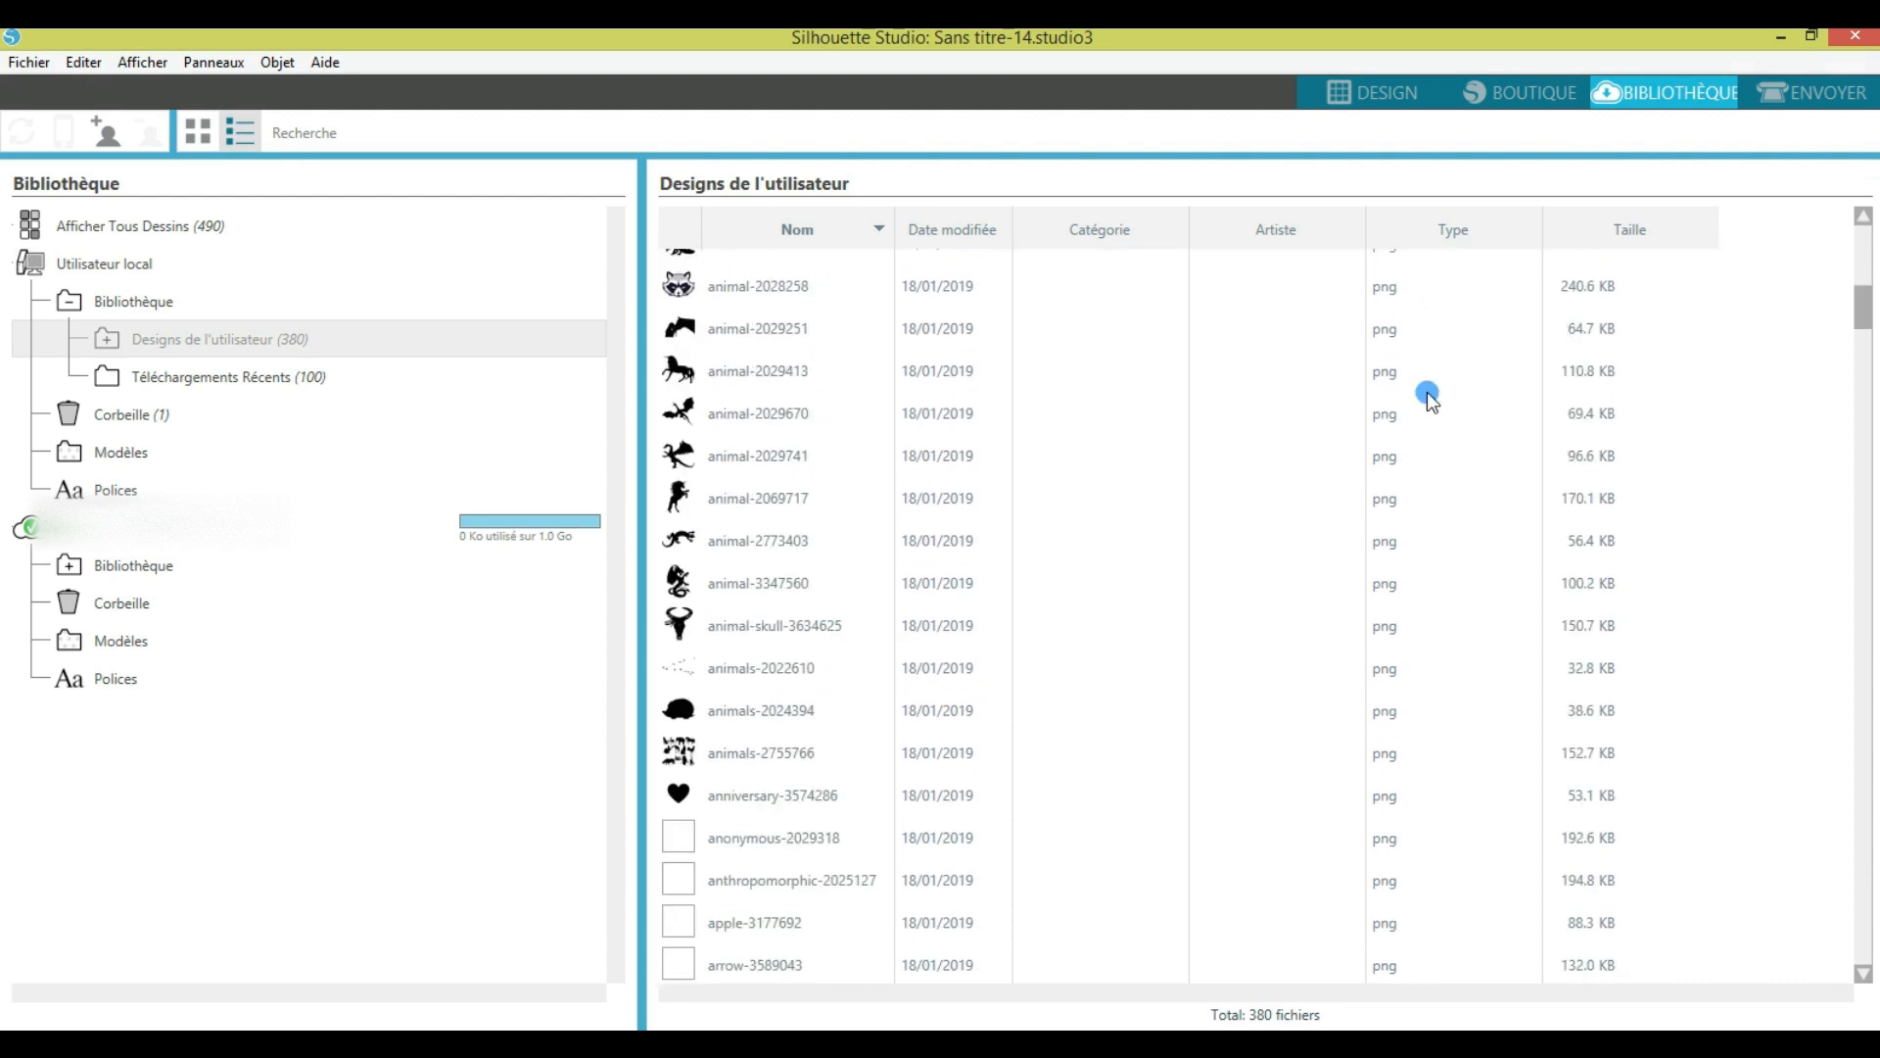
{"action": "scroll", "coordinate": [1420, 417], "scroll_direction": "up", "scroll_amount": 10}
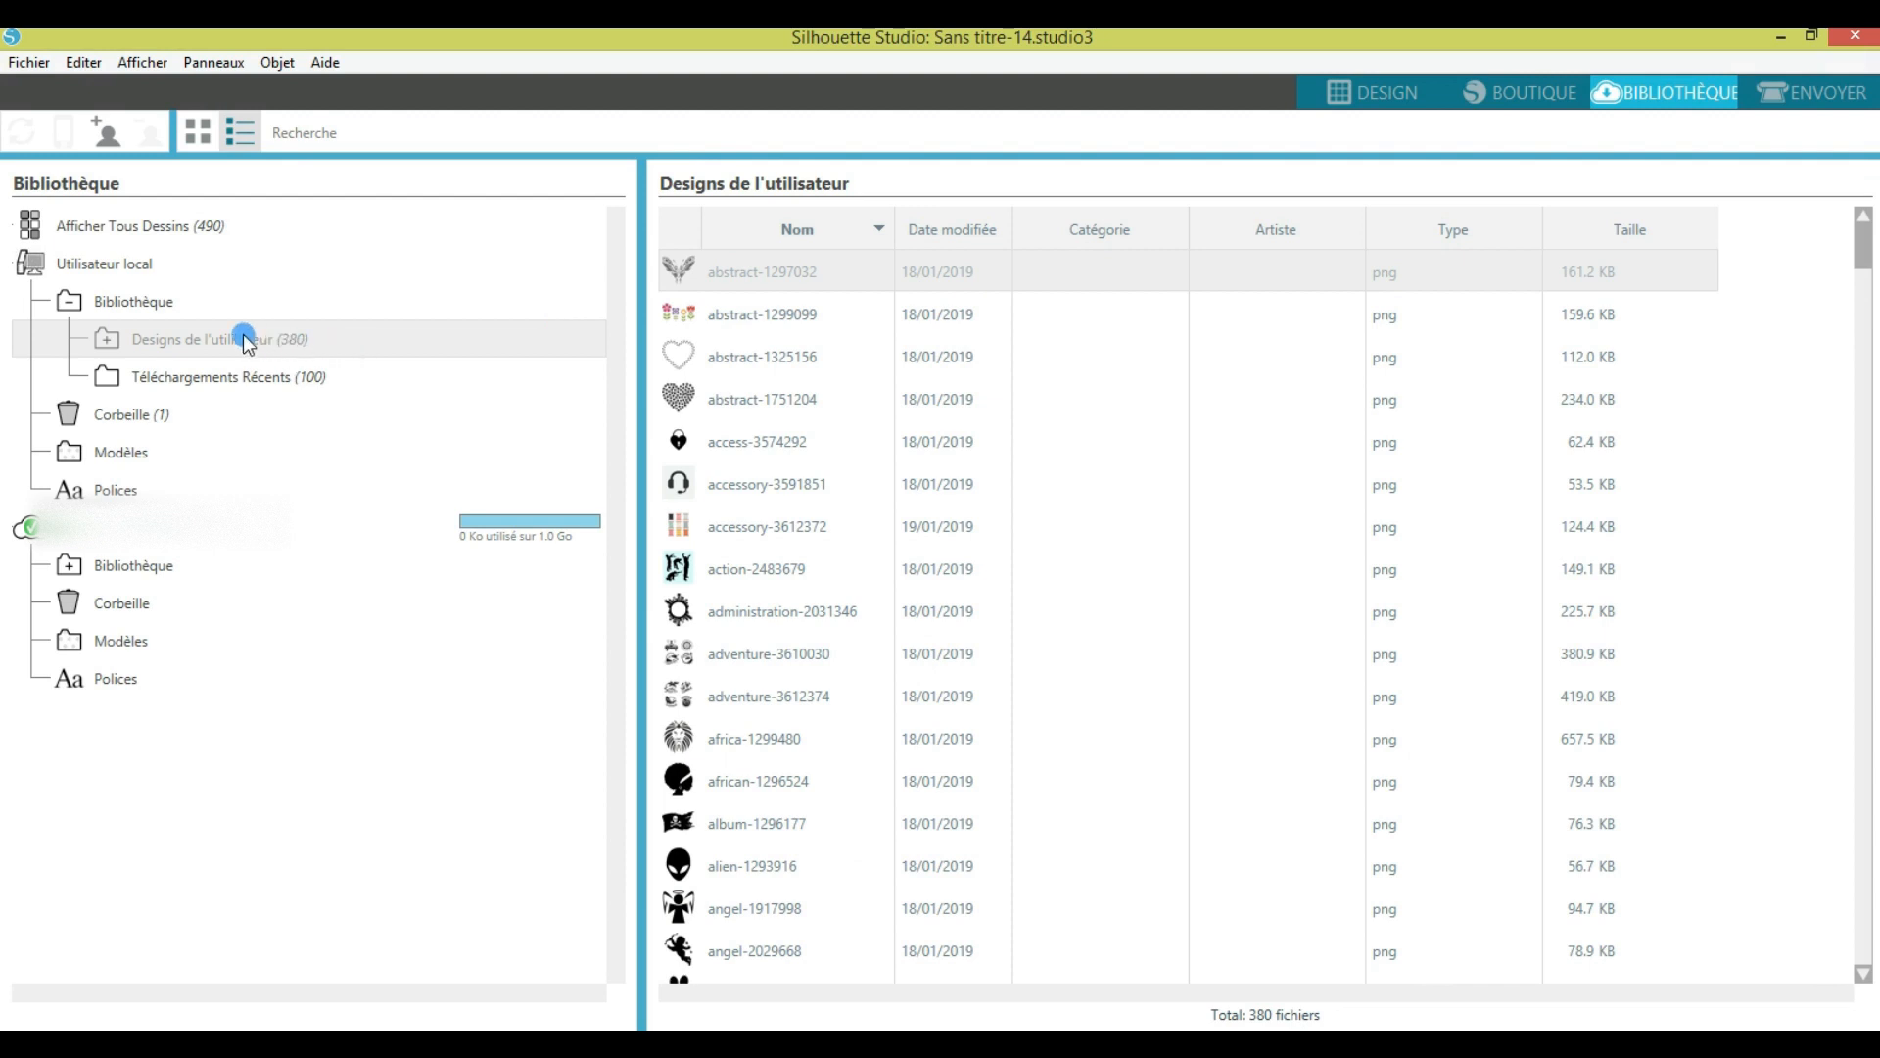
Step: Switch the user designs folder back to thumbnails and browse through its images
{"action": "left_click", "coordinate": [198, 132]}
{"action": "scroll", "coordinate": [1450, 501], "scroll_direction": "down", "scroll_amount": 5}
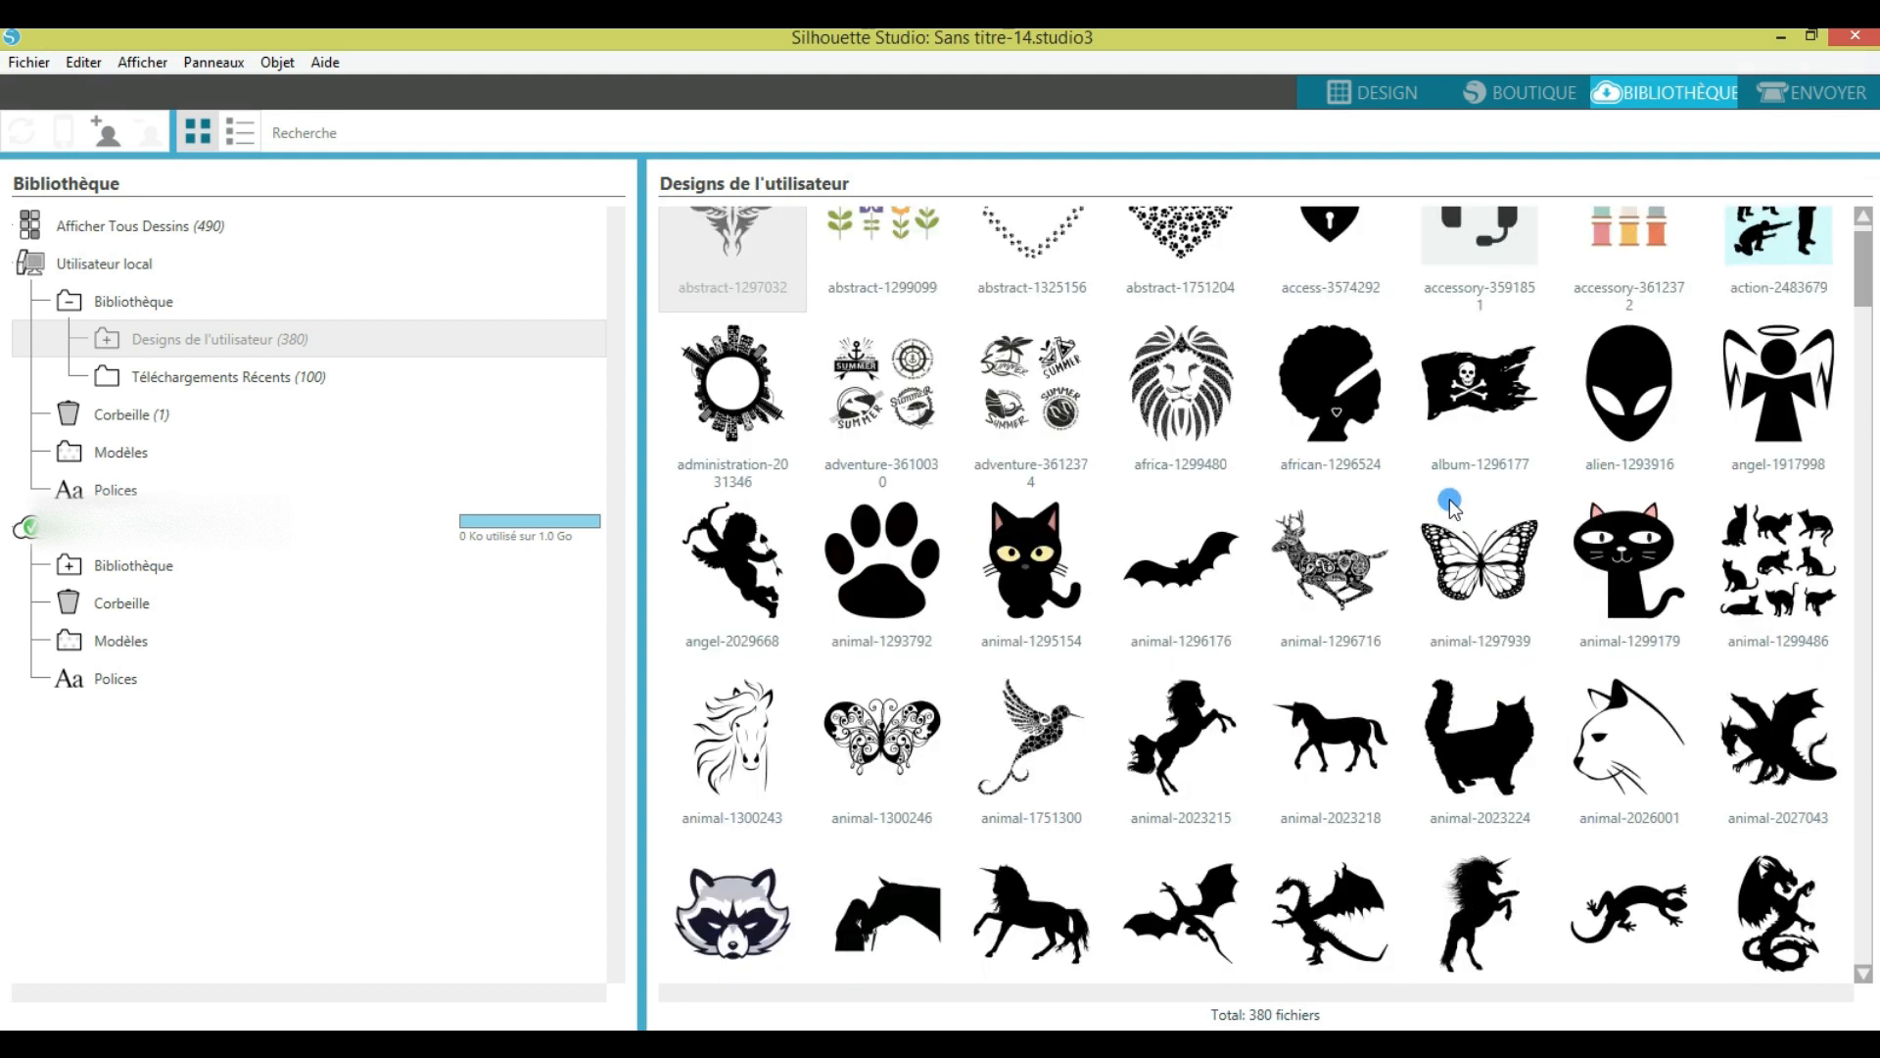
{"action": "scroll", "coordinate": [1450, 499], "scroll_direction": "down", "scroll_amount": 3}
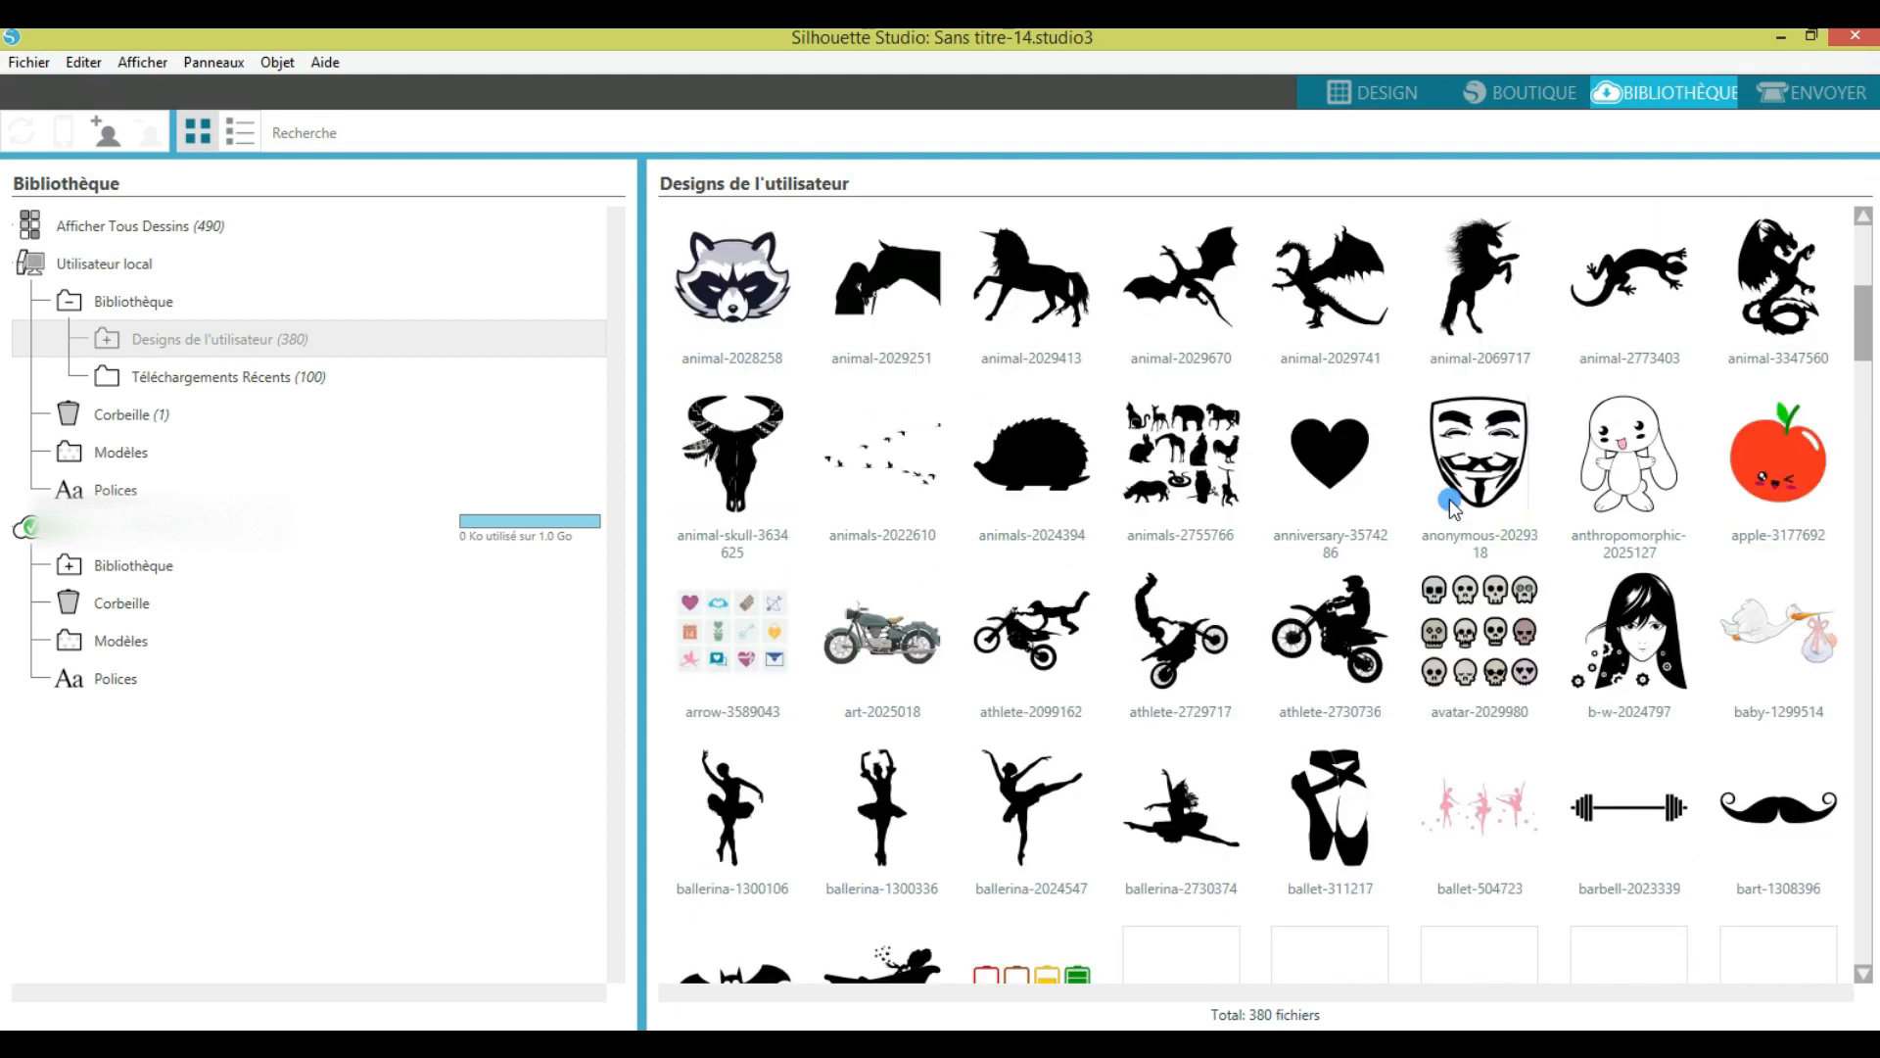
{"action": "scroll", "coordinate": [1449, 500], "scroll_direction": "down", "scroll_amount": 4}
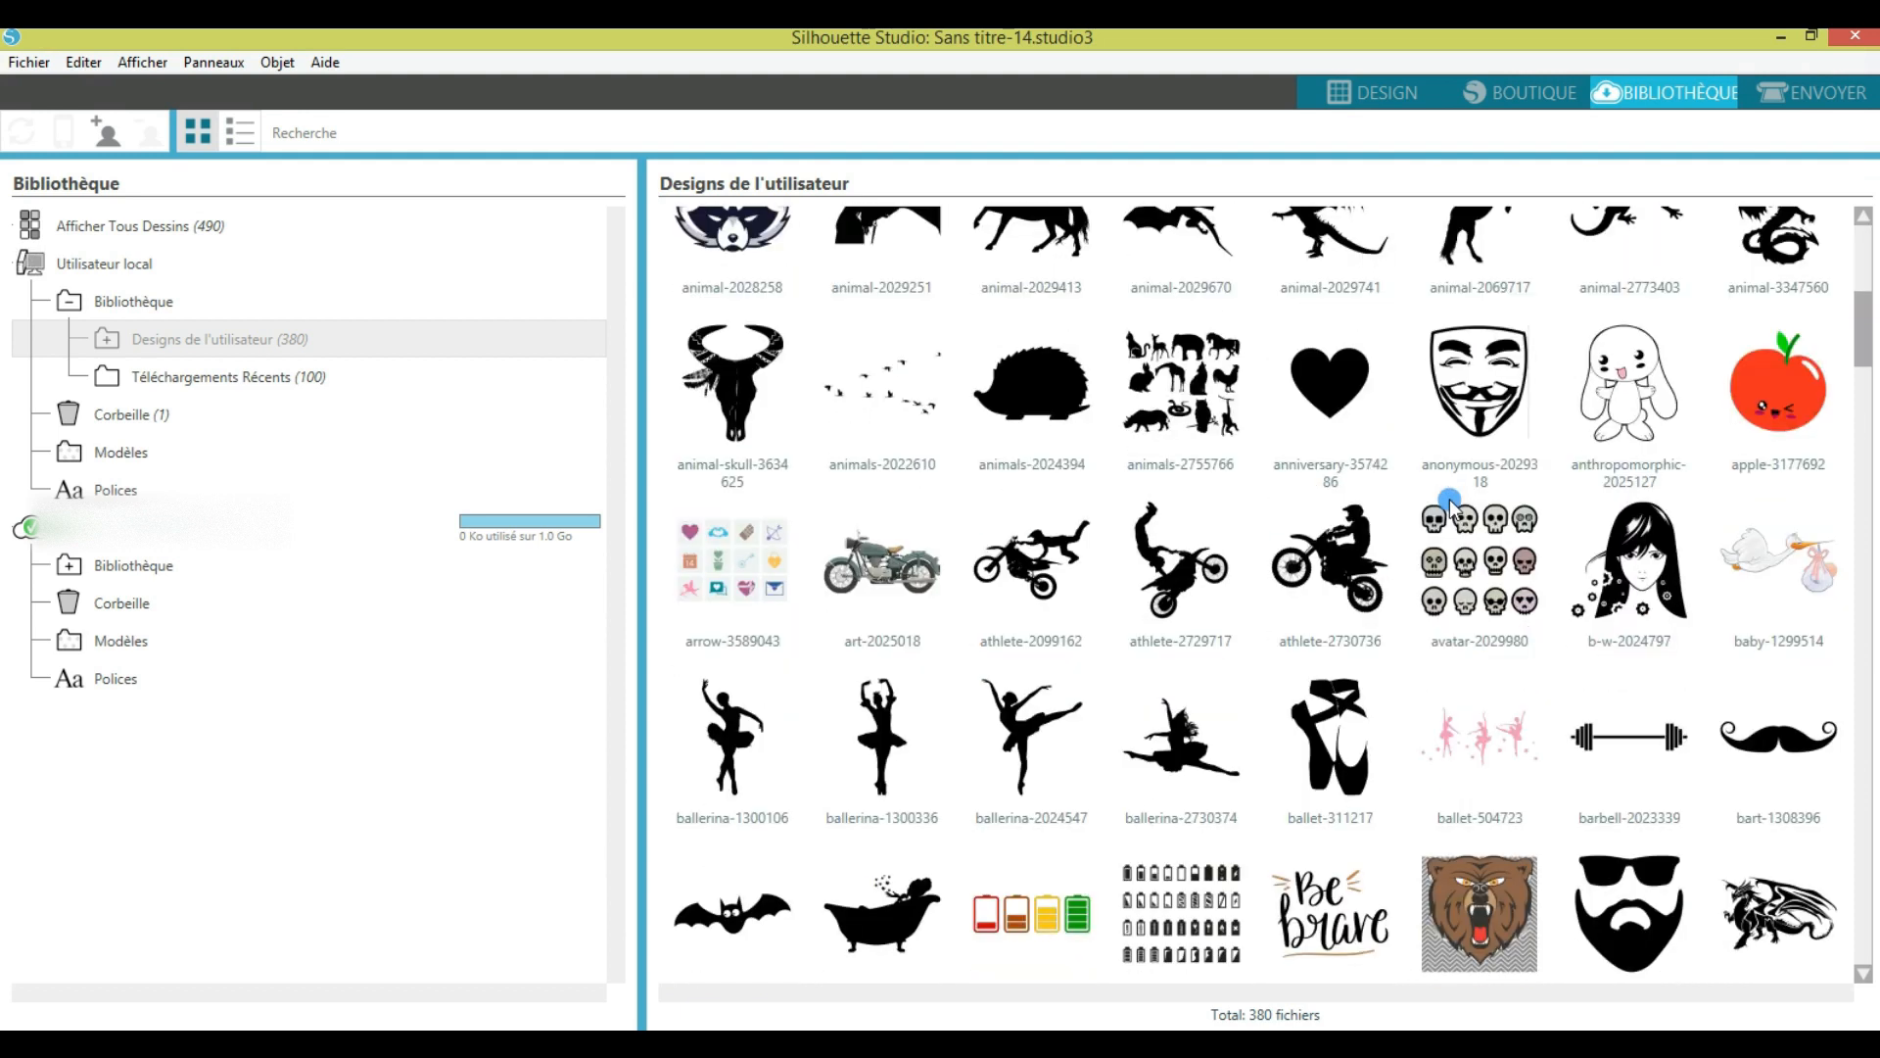
{"action": "scroll", "coordinate": [1450, 501], "scroll_direction": "down", "scroll_amount": 3}
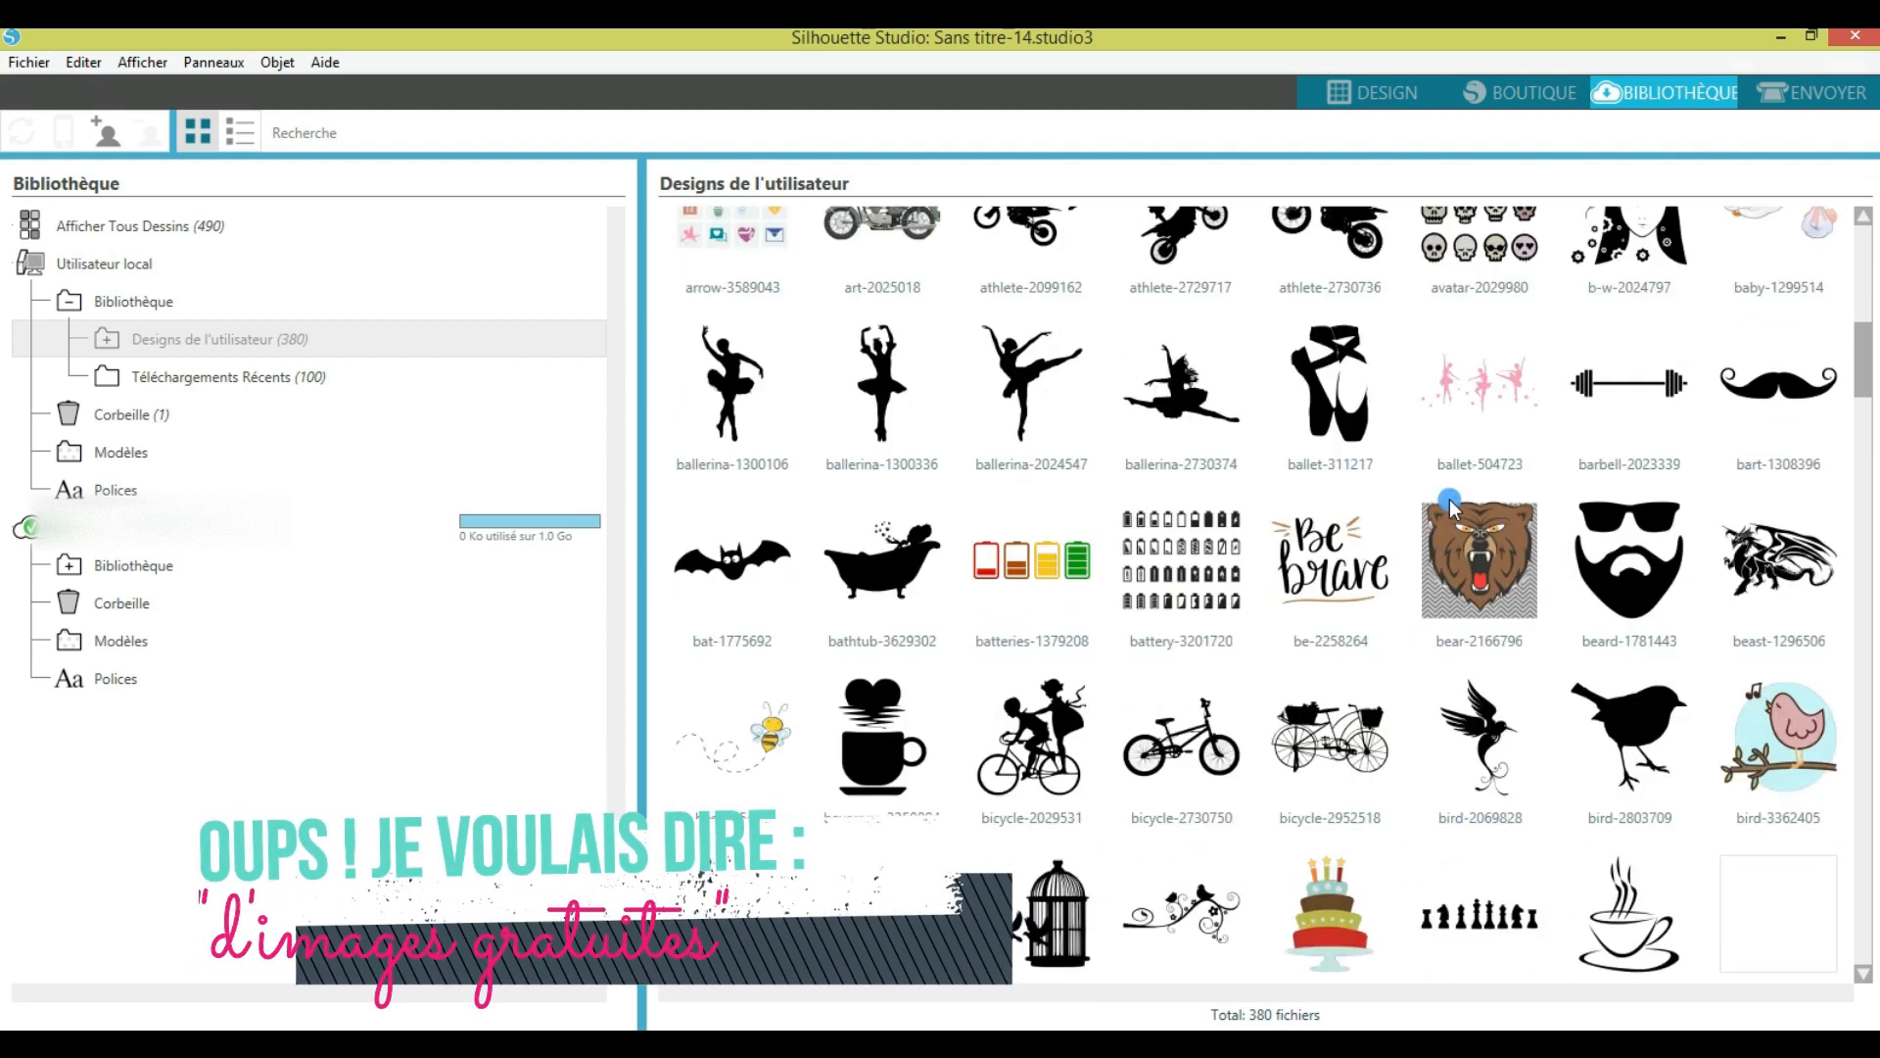
{"action": "scroll", "coordinate": [1450, 502], "scroll_direction": "down", "scroll_amount": 5}
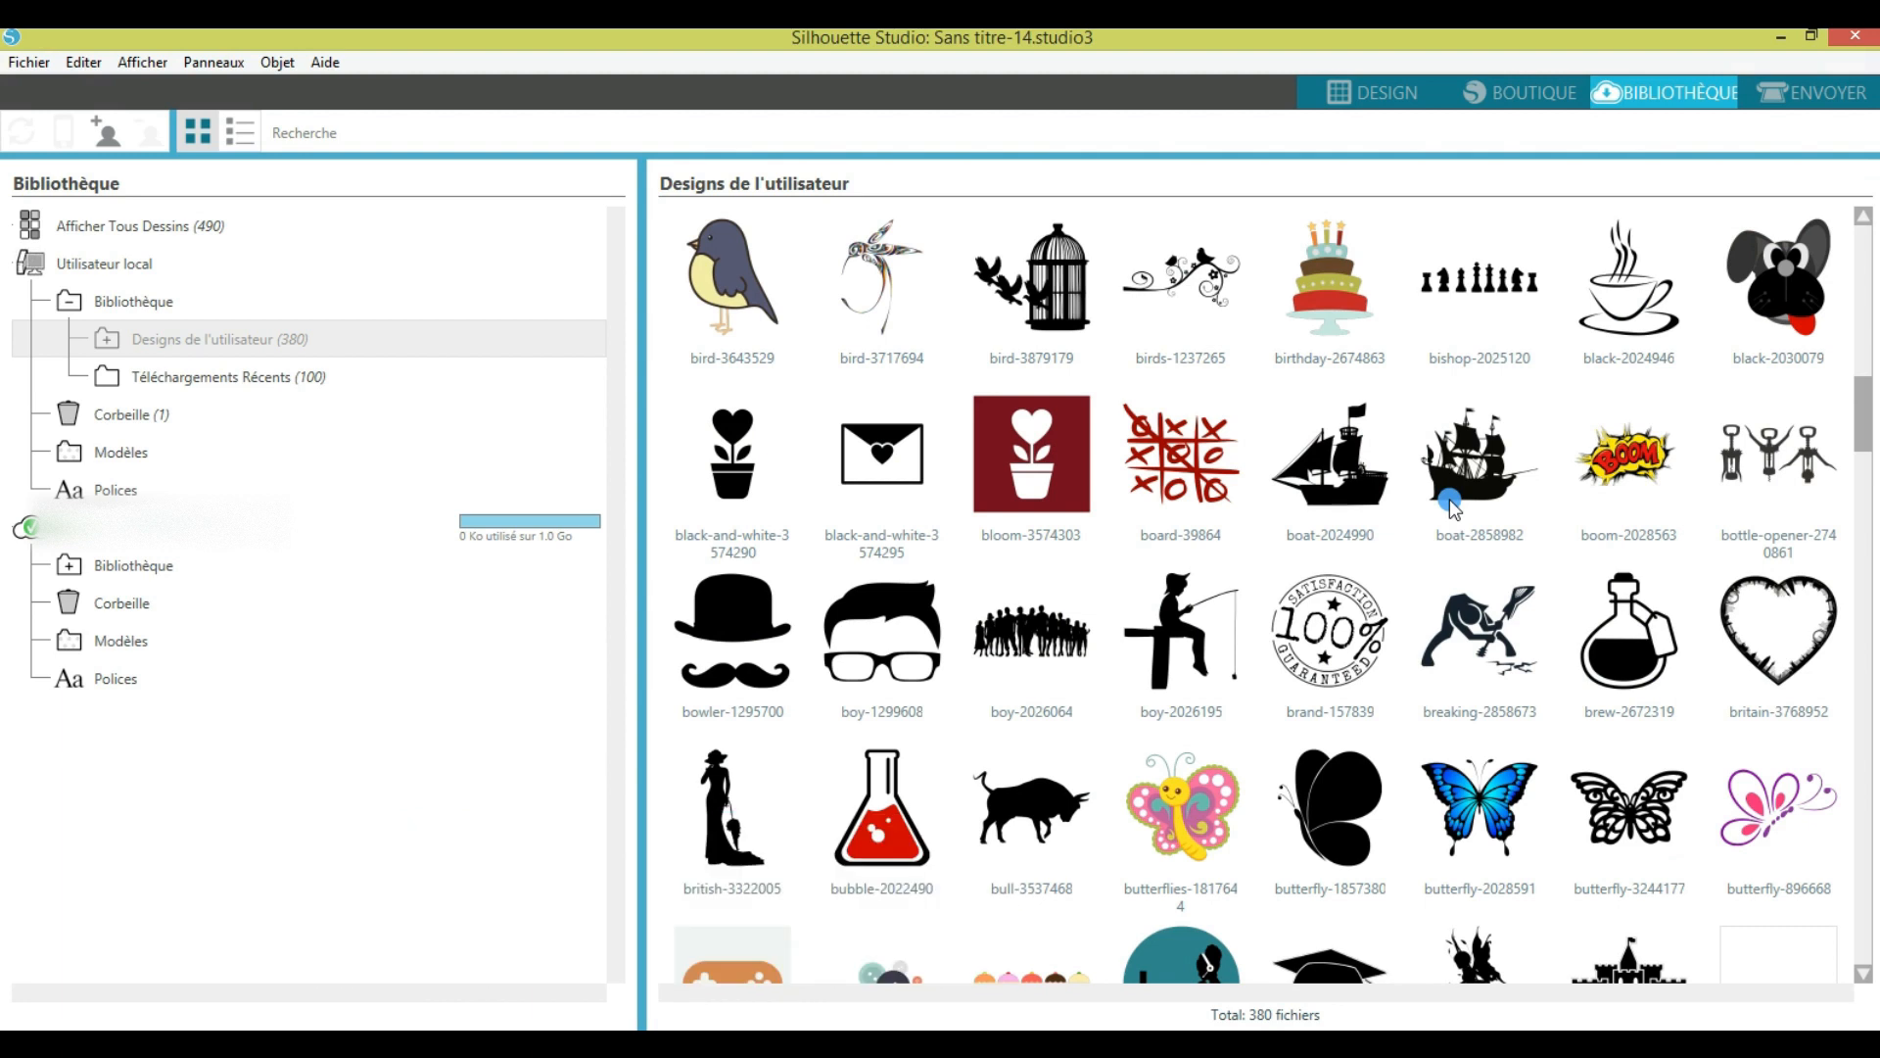
{"action": "scroll", "coordinate": [1449, 499], "scroll_direction": "down", "scroll_amount": 3}
{"action": "scroll", "coordinate": [1452, 509], "scroll_direction": "down", "scroll_amount": 3}
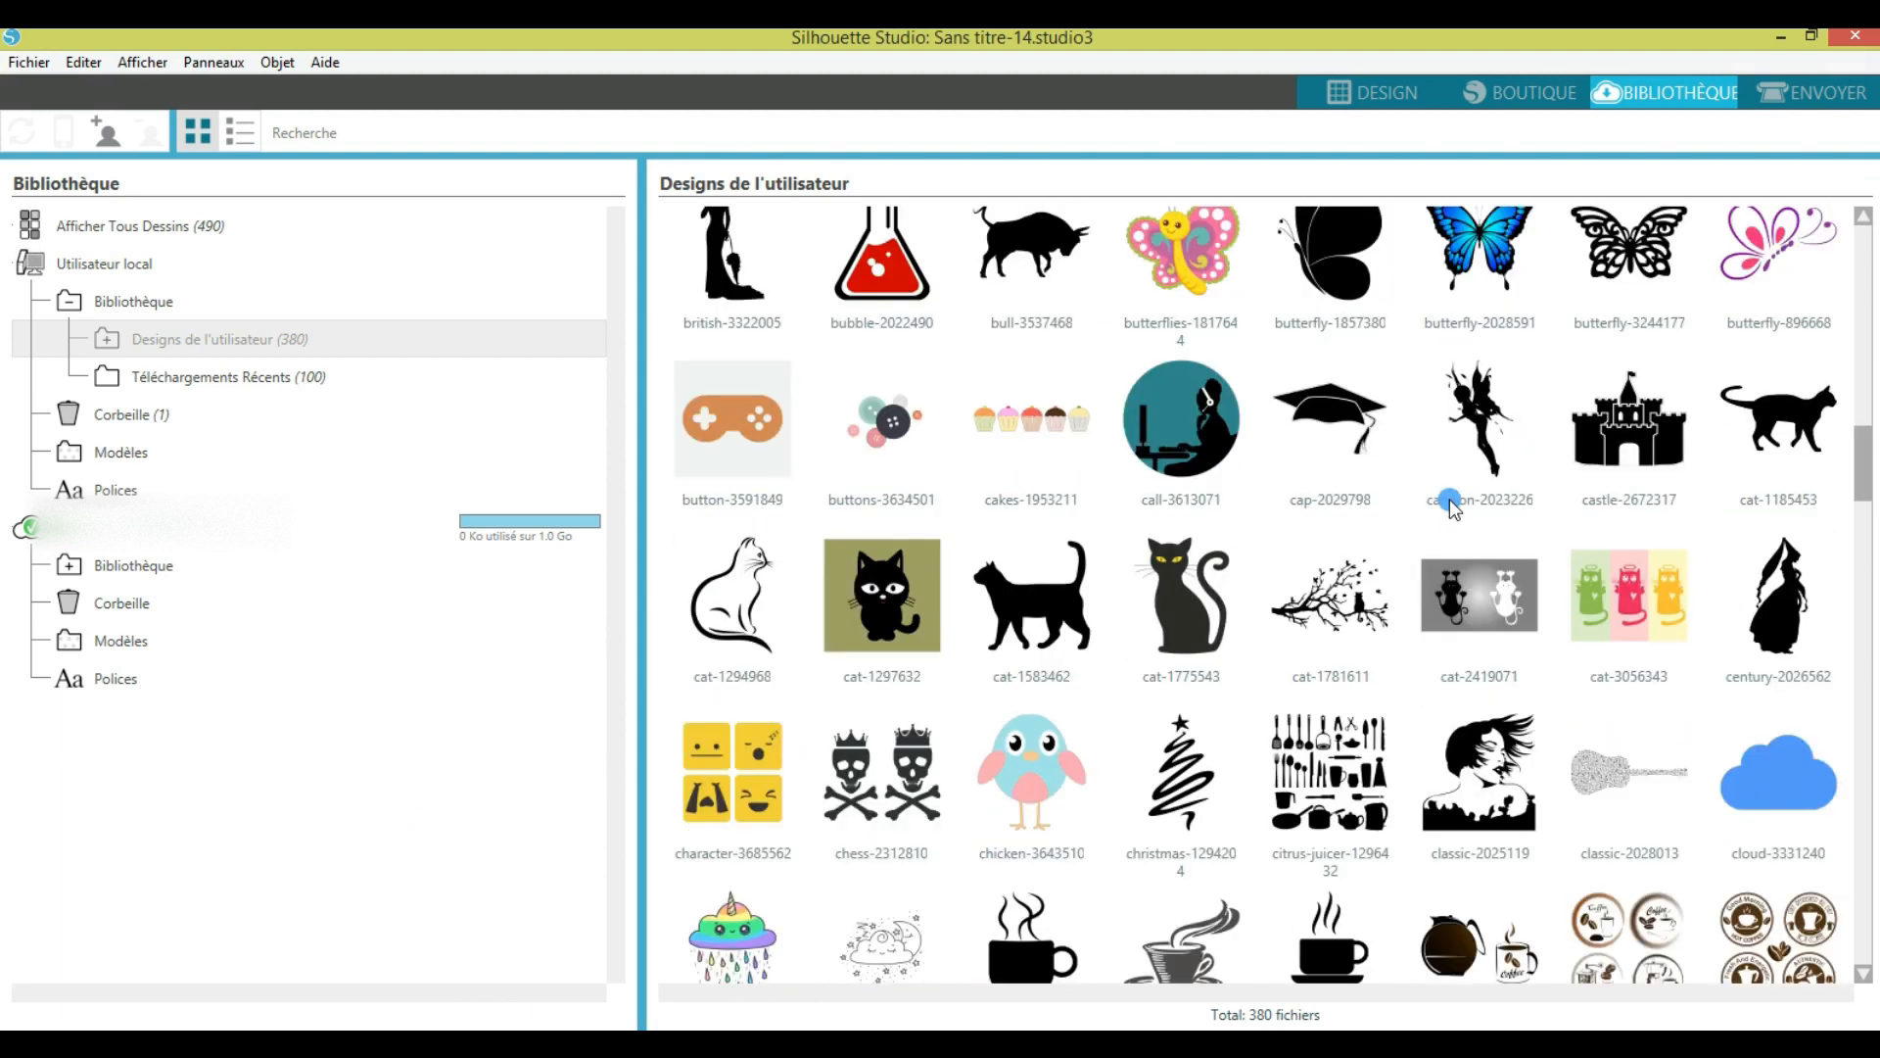
Step: Browse further down the user designs thumbnails and single out the fairy and glasses silhouettes as examples
{"action": "scroll", "coordinate": [1449, 501], "scroll_direction": "down", "scroll_amount": 6}
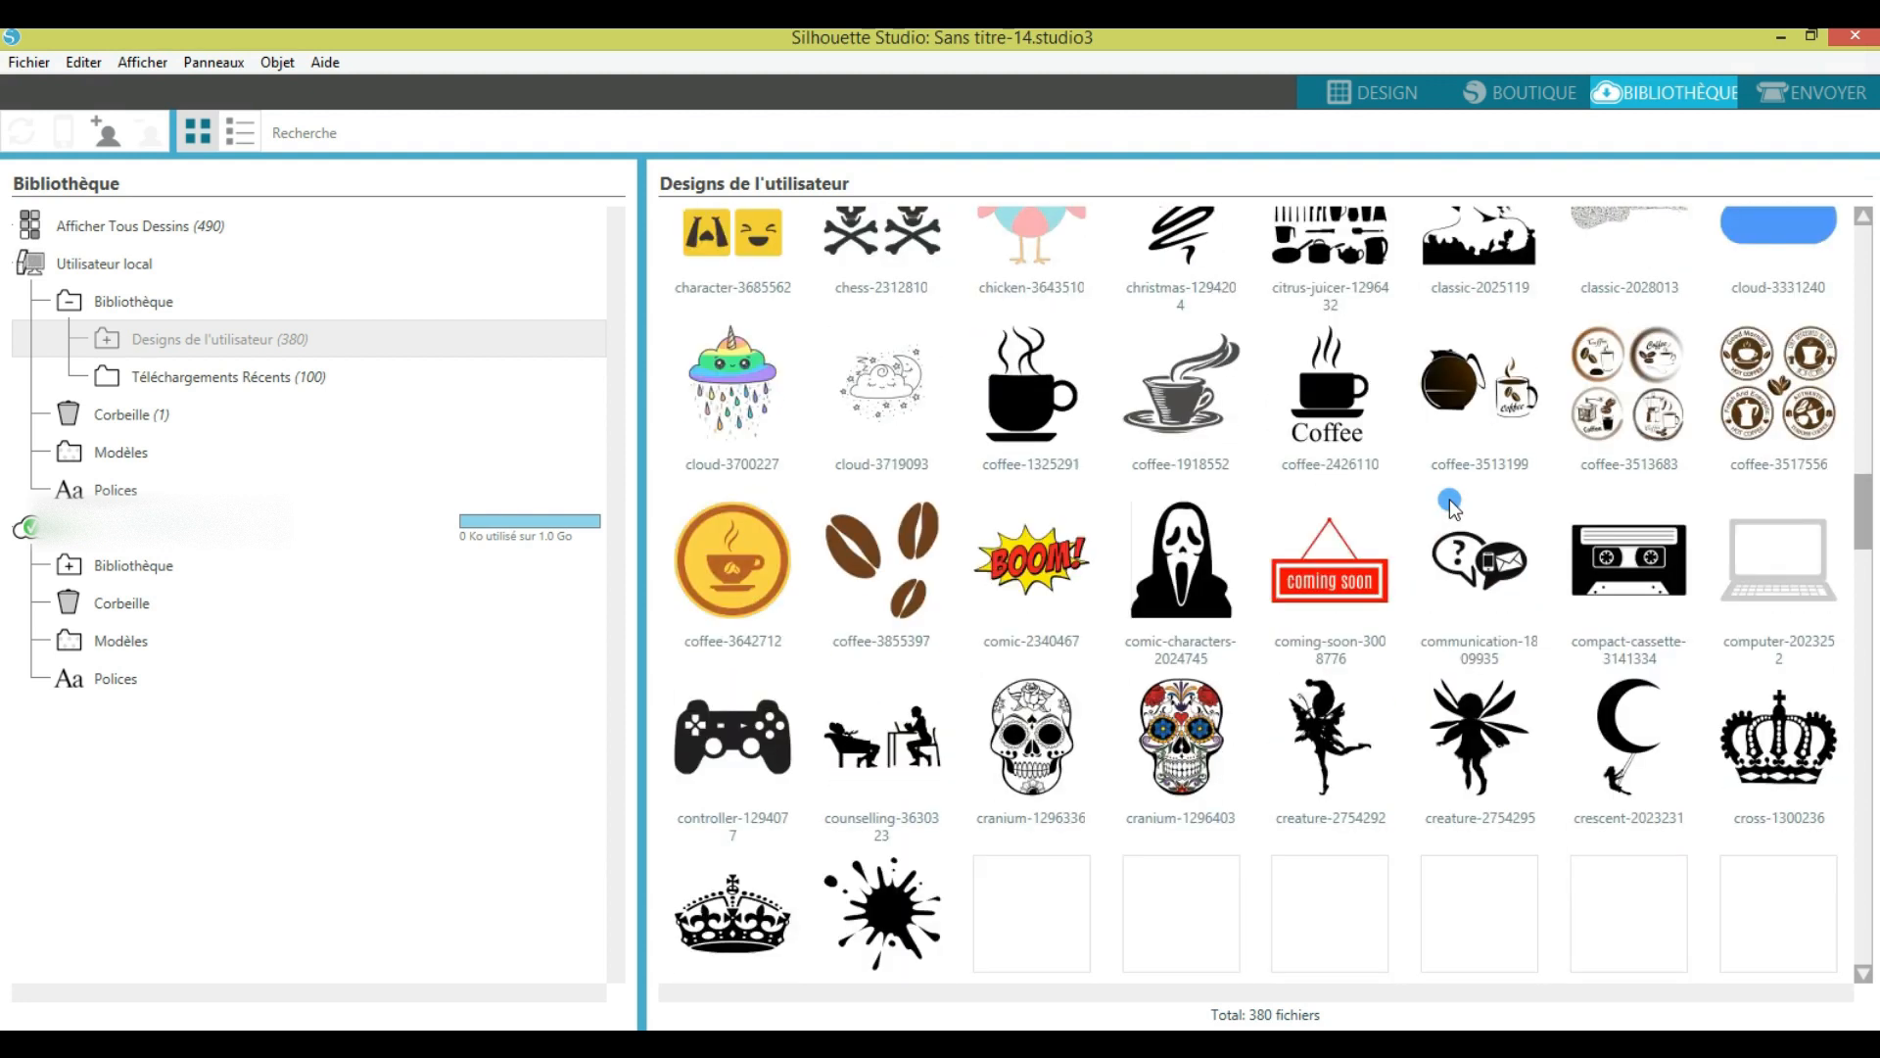
{"action": "scroll", "coordinate": [1450, 504], "scroll_direction": "down", "scroll_amount": 3}
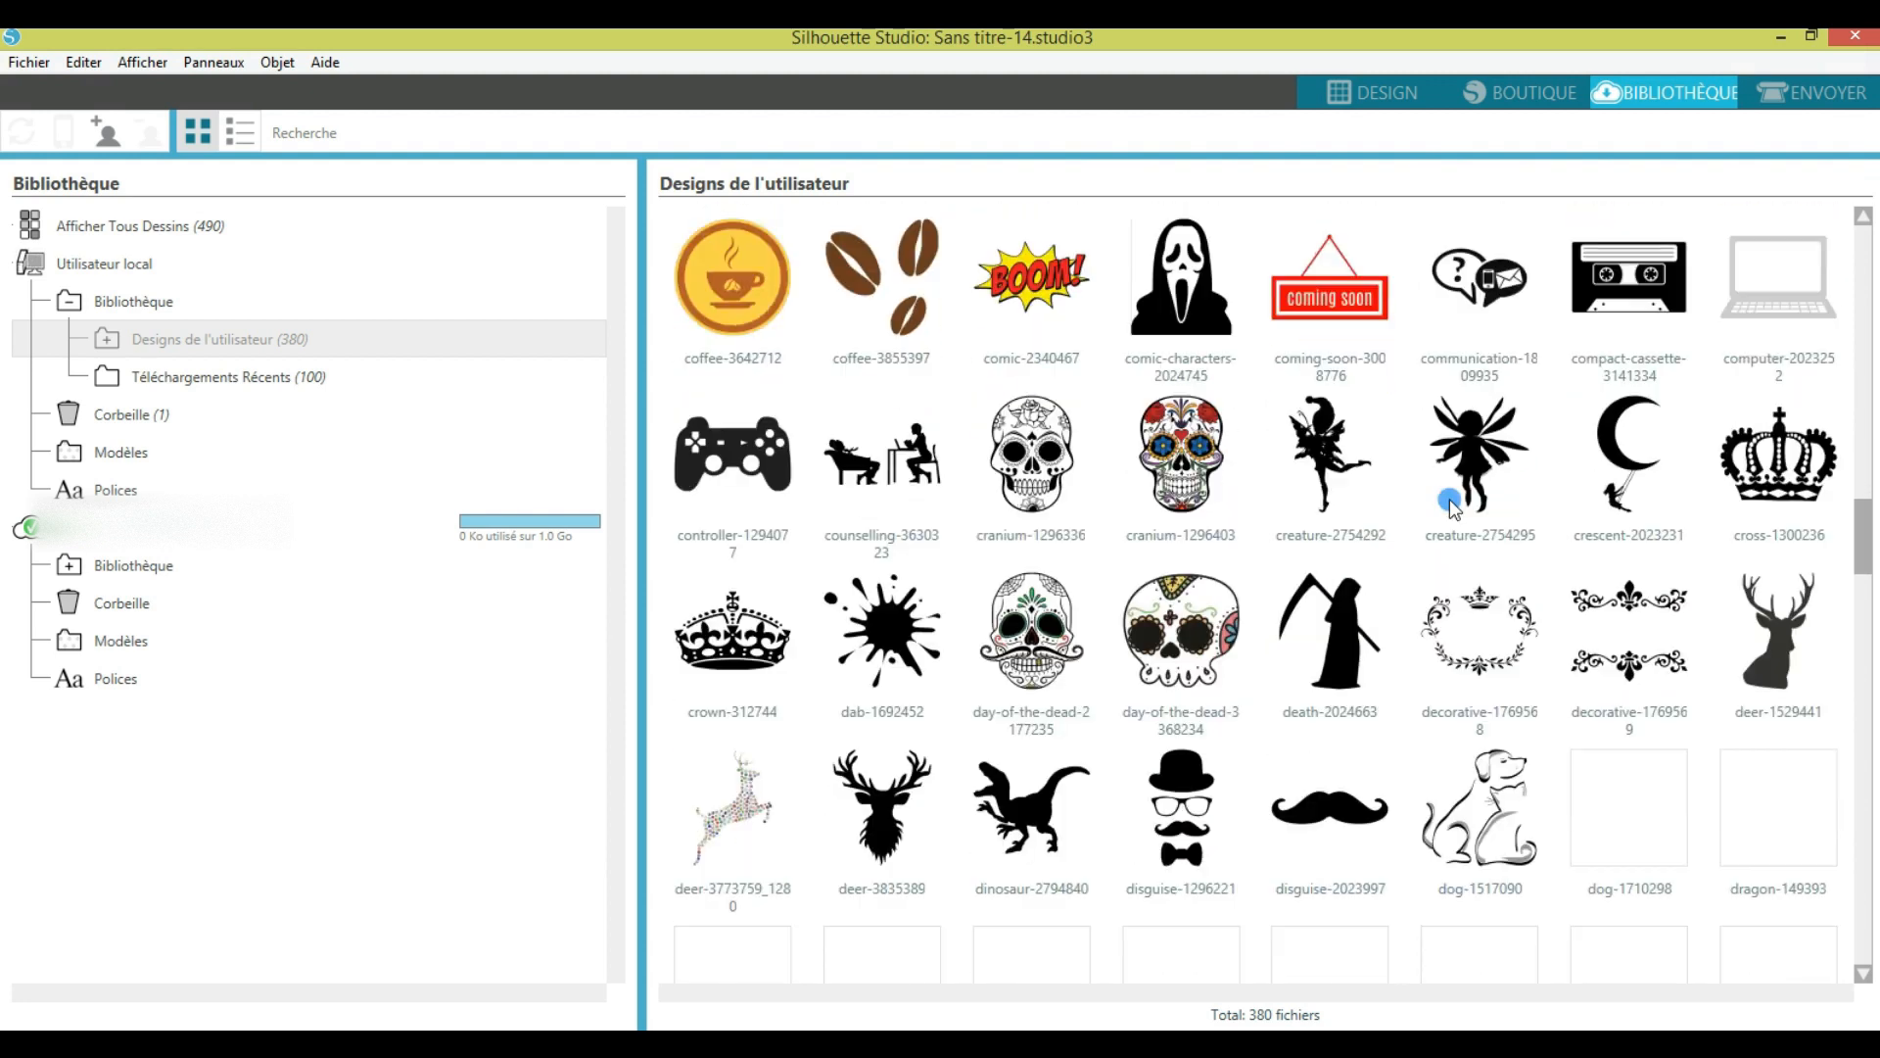
{"action": "scroll", "coordinate": [1450, 504], "scroll_direction": "down", "scroll_amount": 2}
{"action": "scroll", "coordinate": [1450, 504], "scroll_direction": "down", "scroll_amount": 1}
{"action": "scroll", "coordinate": [1450, 504], "scroll_direction": "down", "scroll_amount": 4}
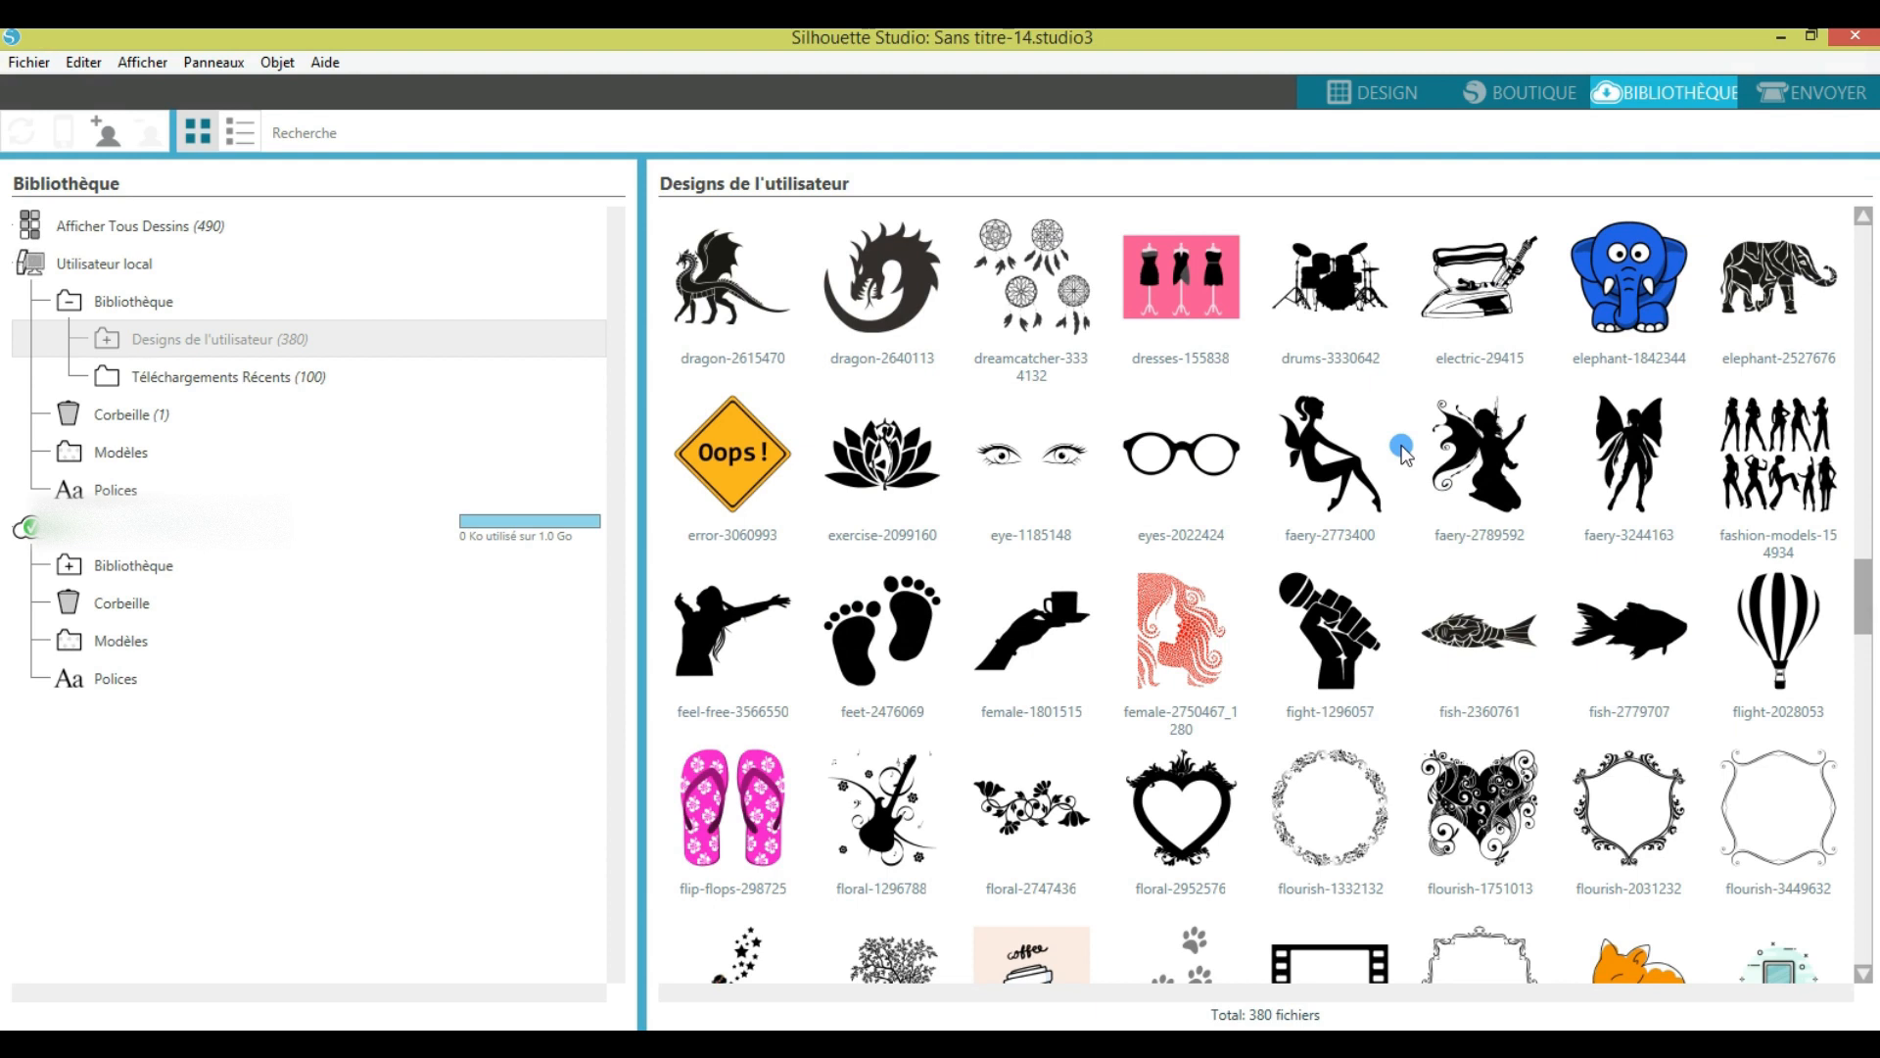
{"action": "left_click", "coordinate": [1329, 472]}
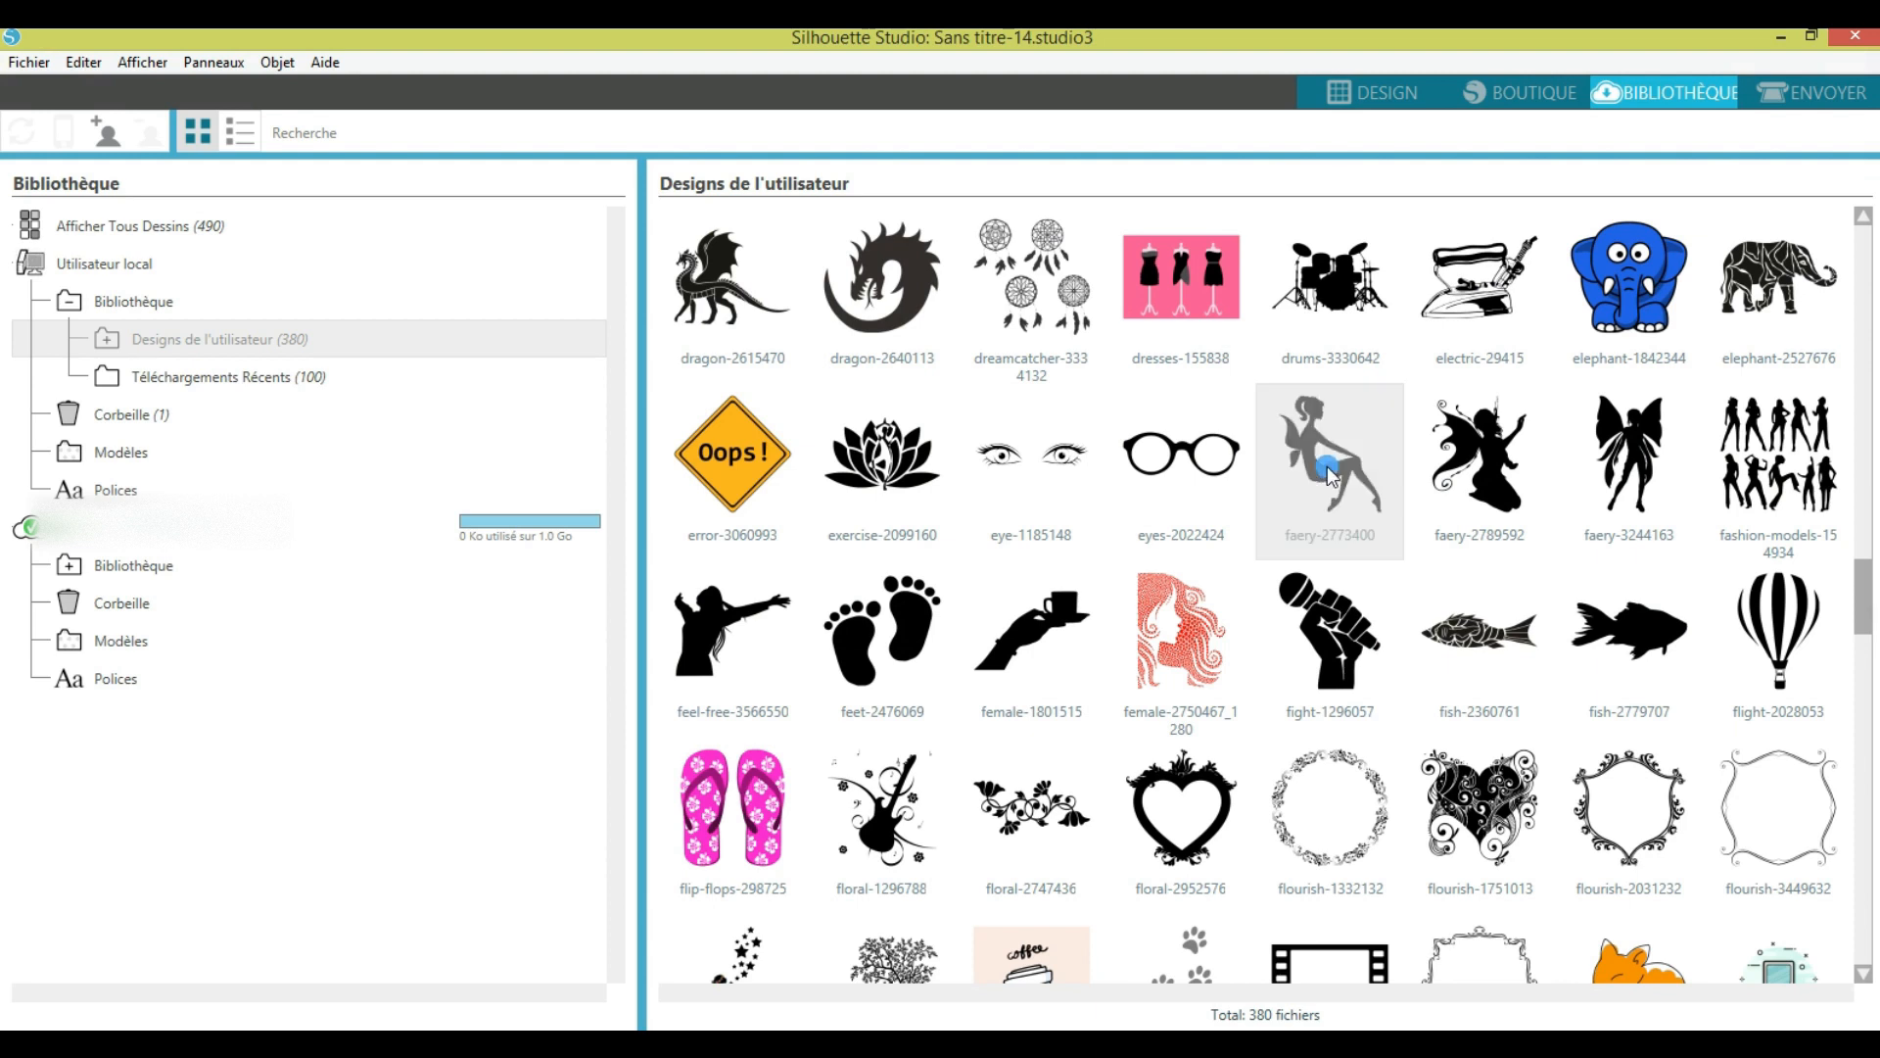
{"action": "left_click", "coordinate": [1201, 446]}
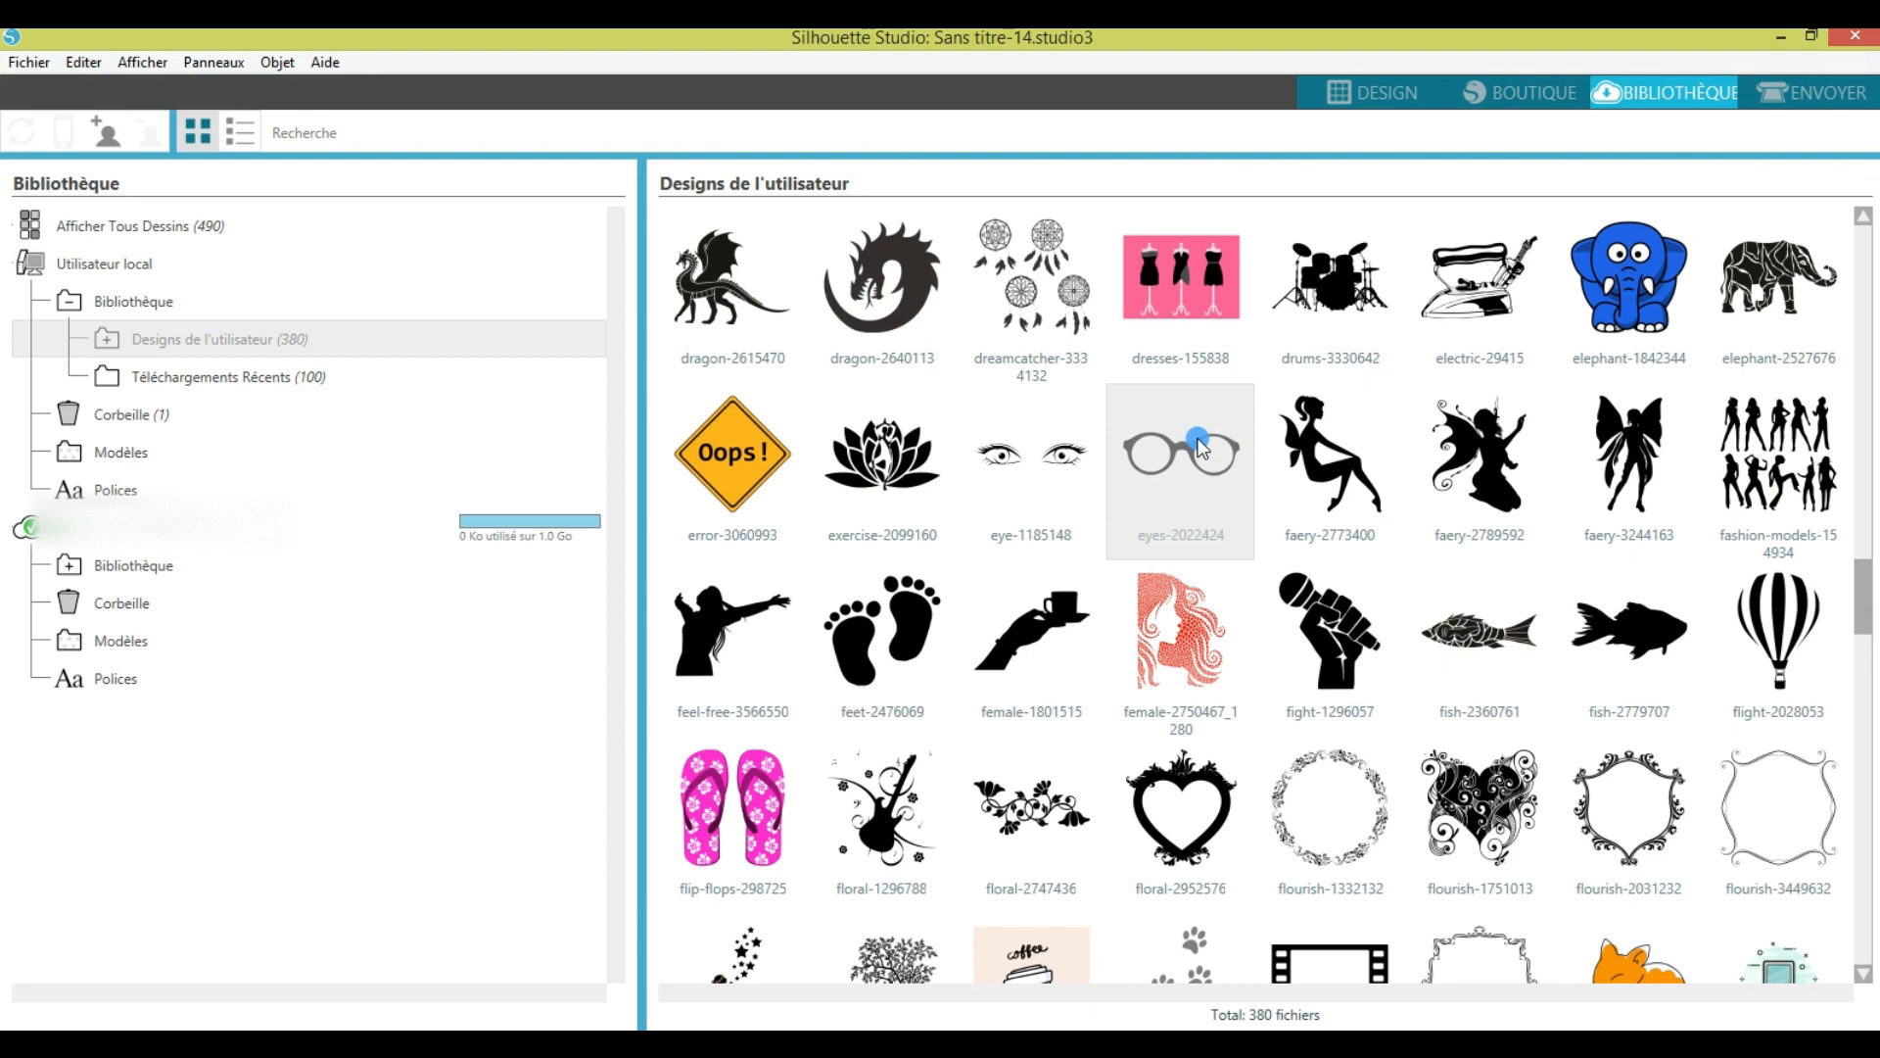
{"action": "left_click", "coordinate": [1318, 454]}
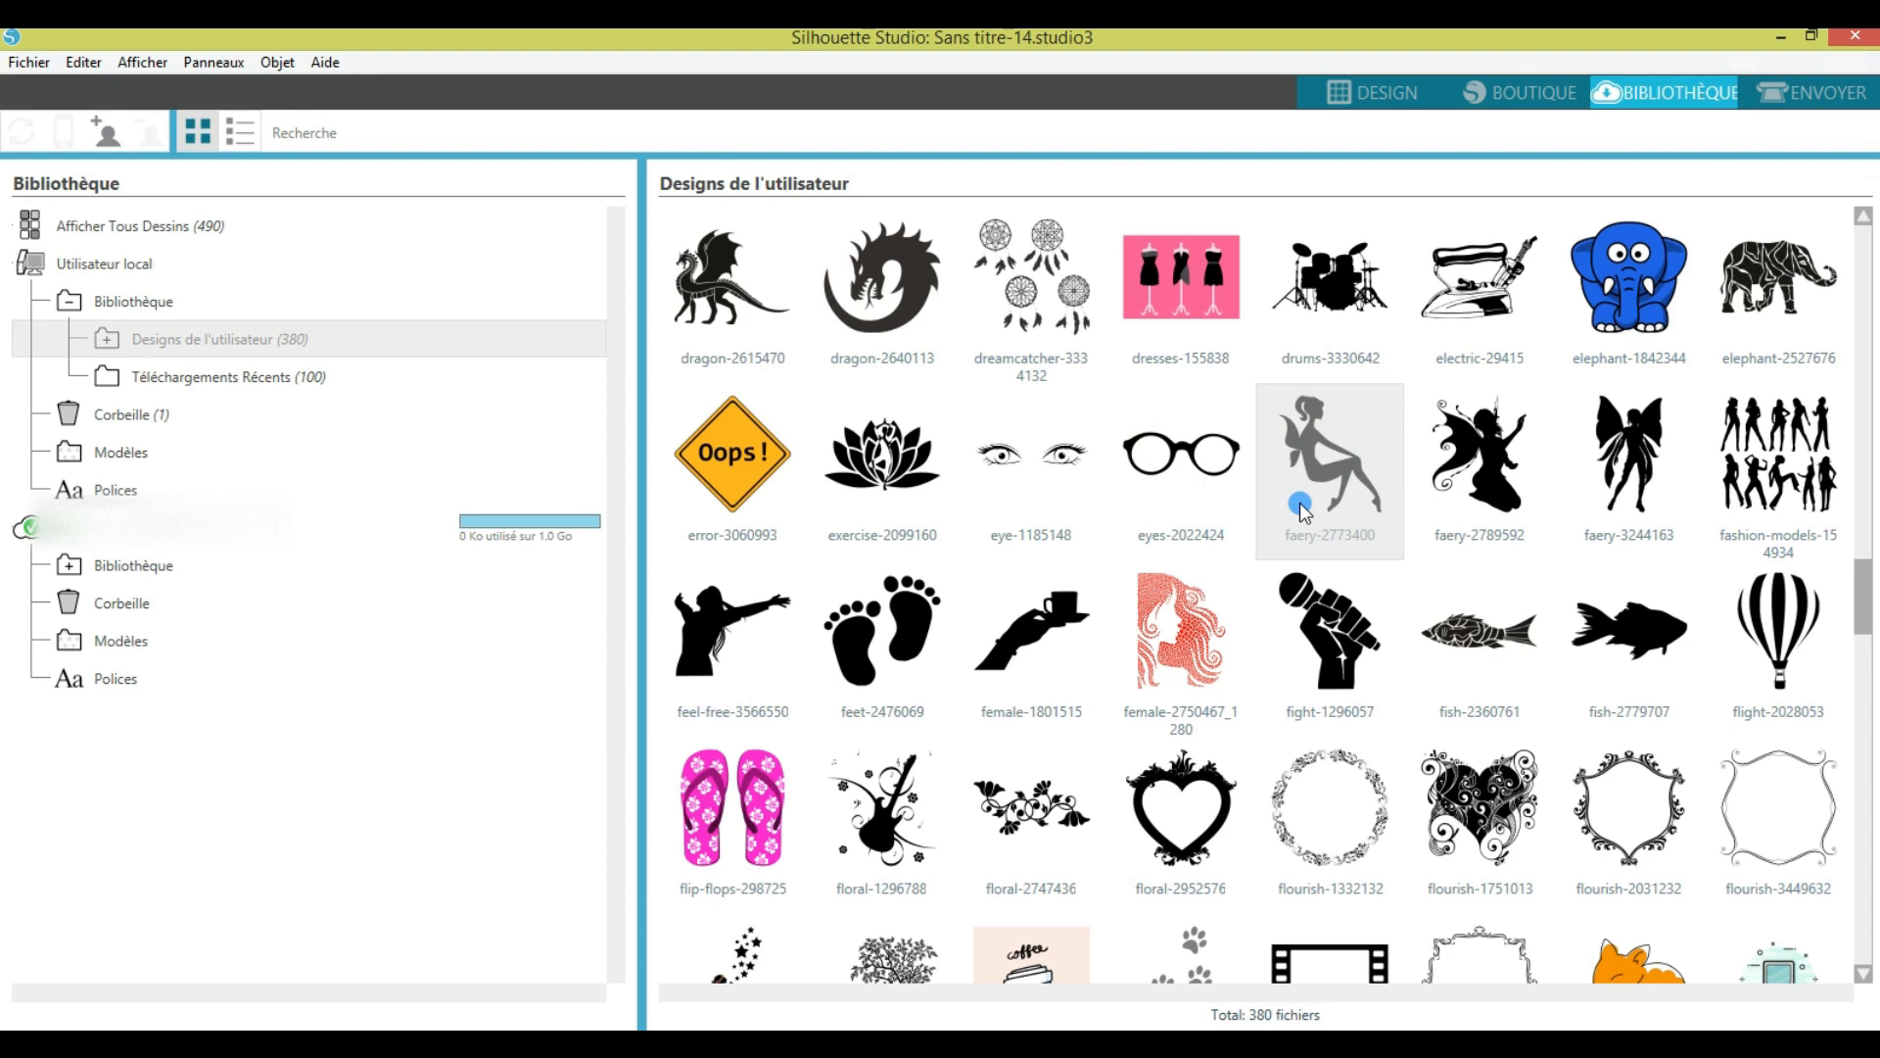
{"action": "left_click", "coordinate": [1457, 472]}
Step: Look at the round floral frame and the designs after it, and return to the animal silhouettes near the start of the folder
{"action": "scroll", "coordinate": [1326, 470], "scroll_direction": "down", "scroll_amount": 3}
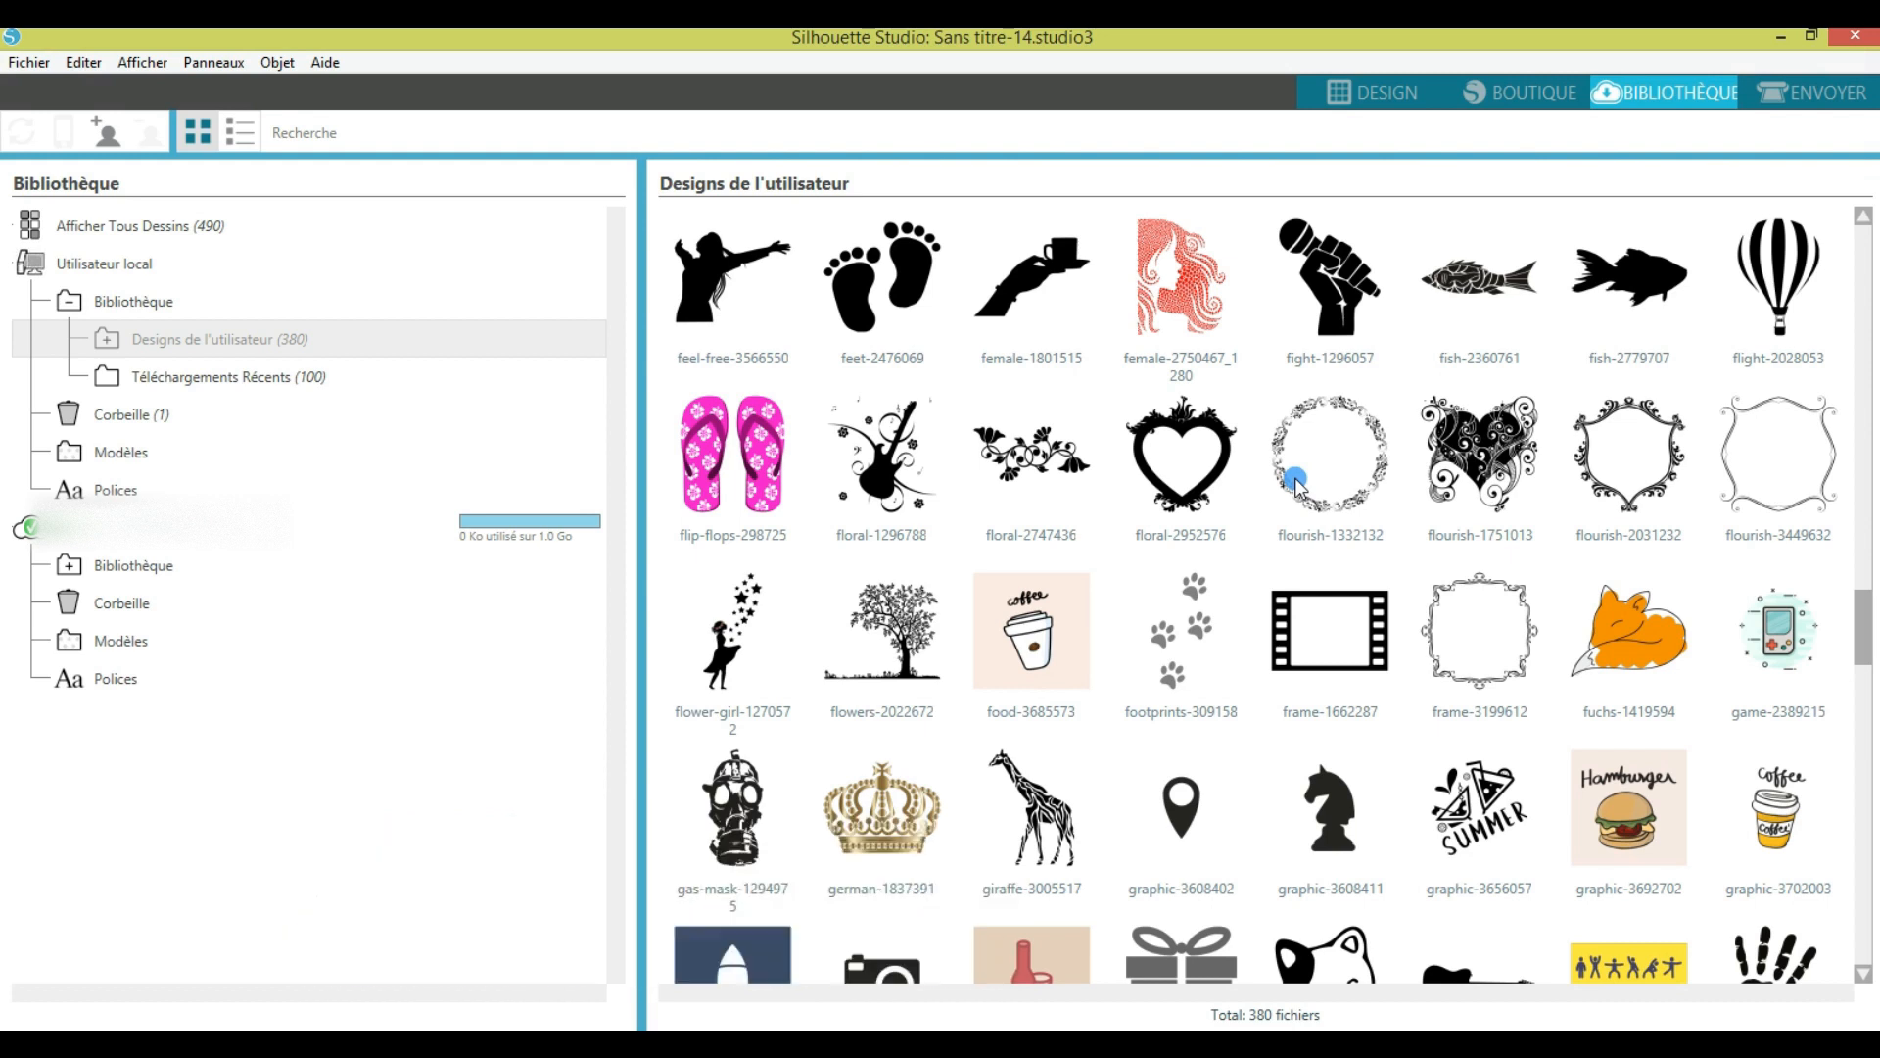
{"action": "left_click", "coordinate": [1385, 480]}
{"action": "scroll", "coordinate": [1384, 479], "scroll_direction": "down", "scroll_amount": 6}
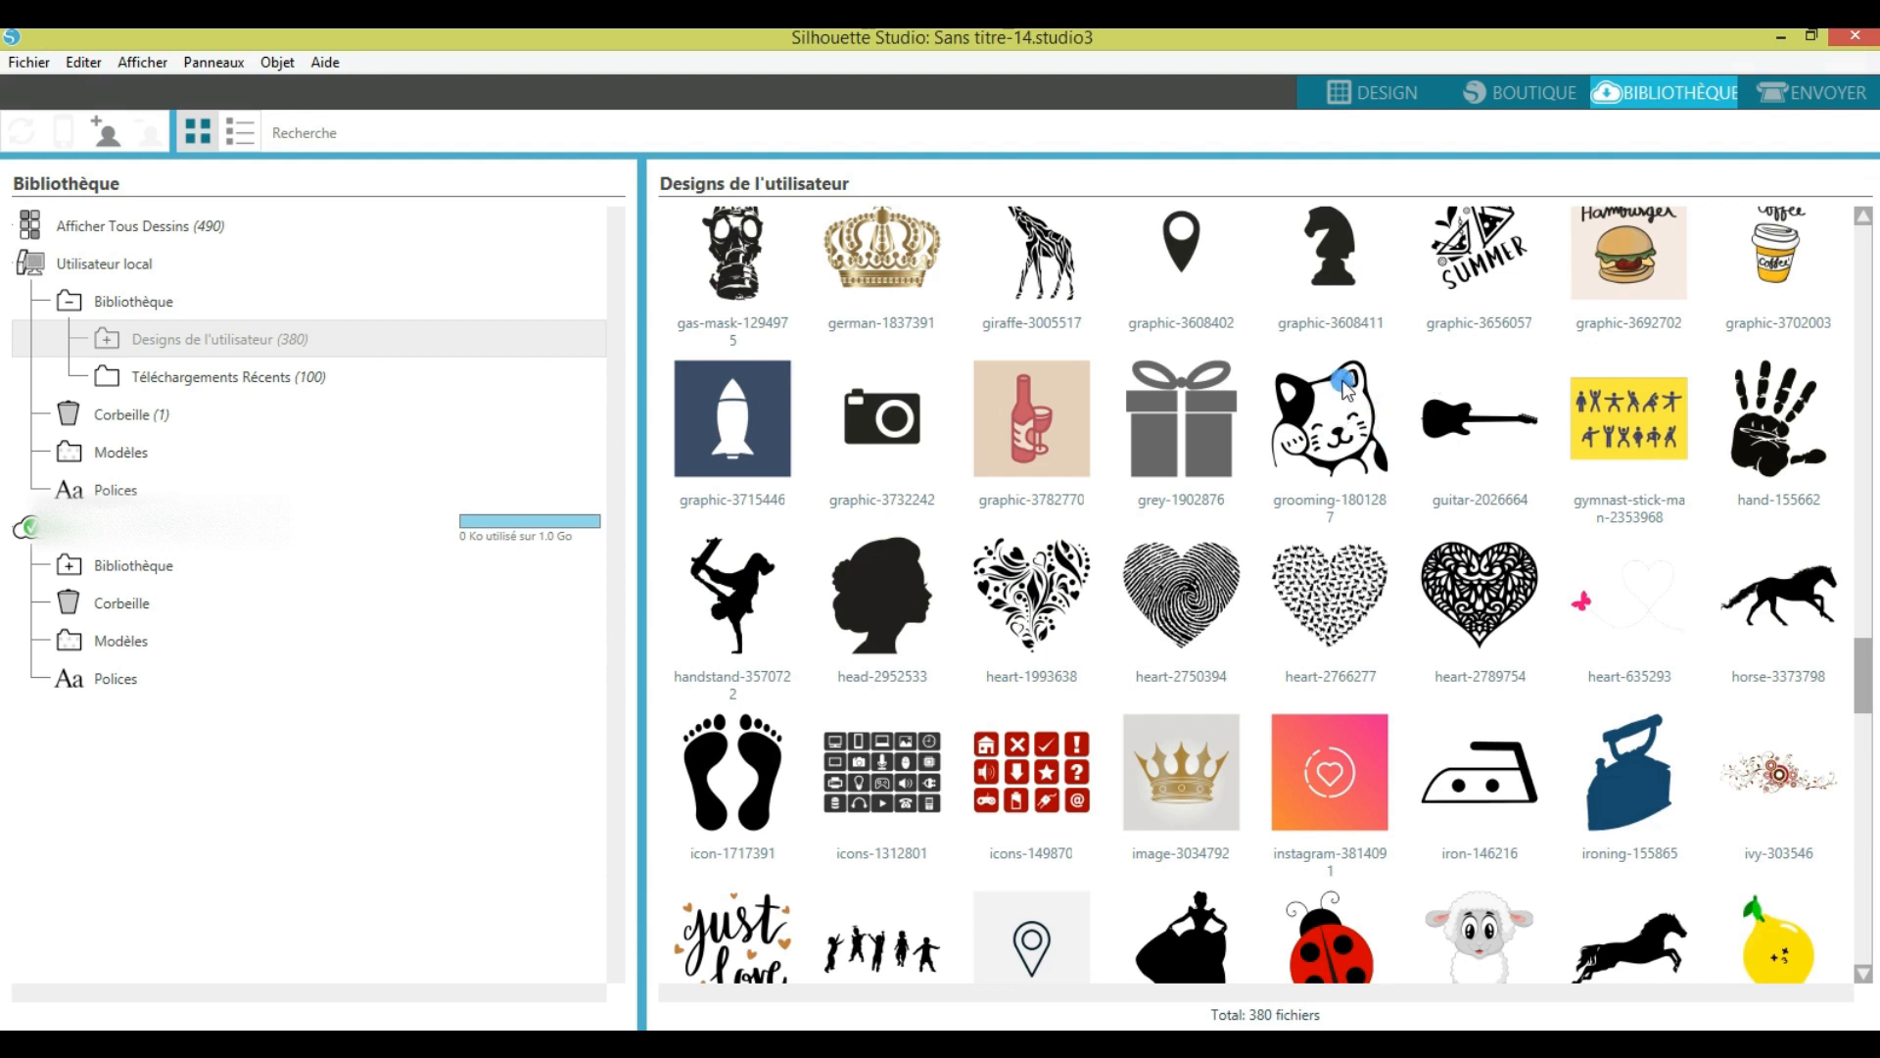
{"action": "scroll", "coordinate": [1342, 401], "scroll_direction": "up", "scroll_amount": 4}
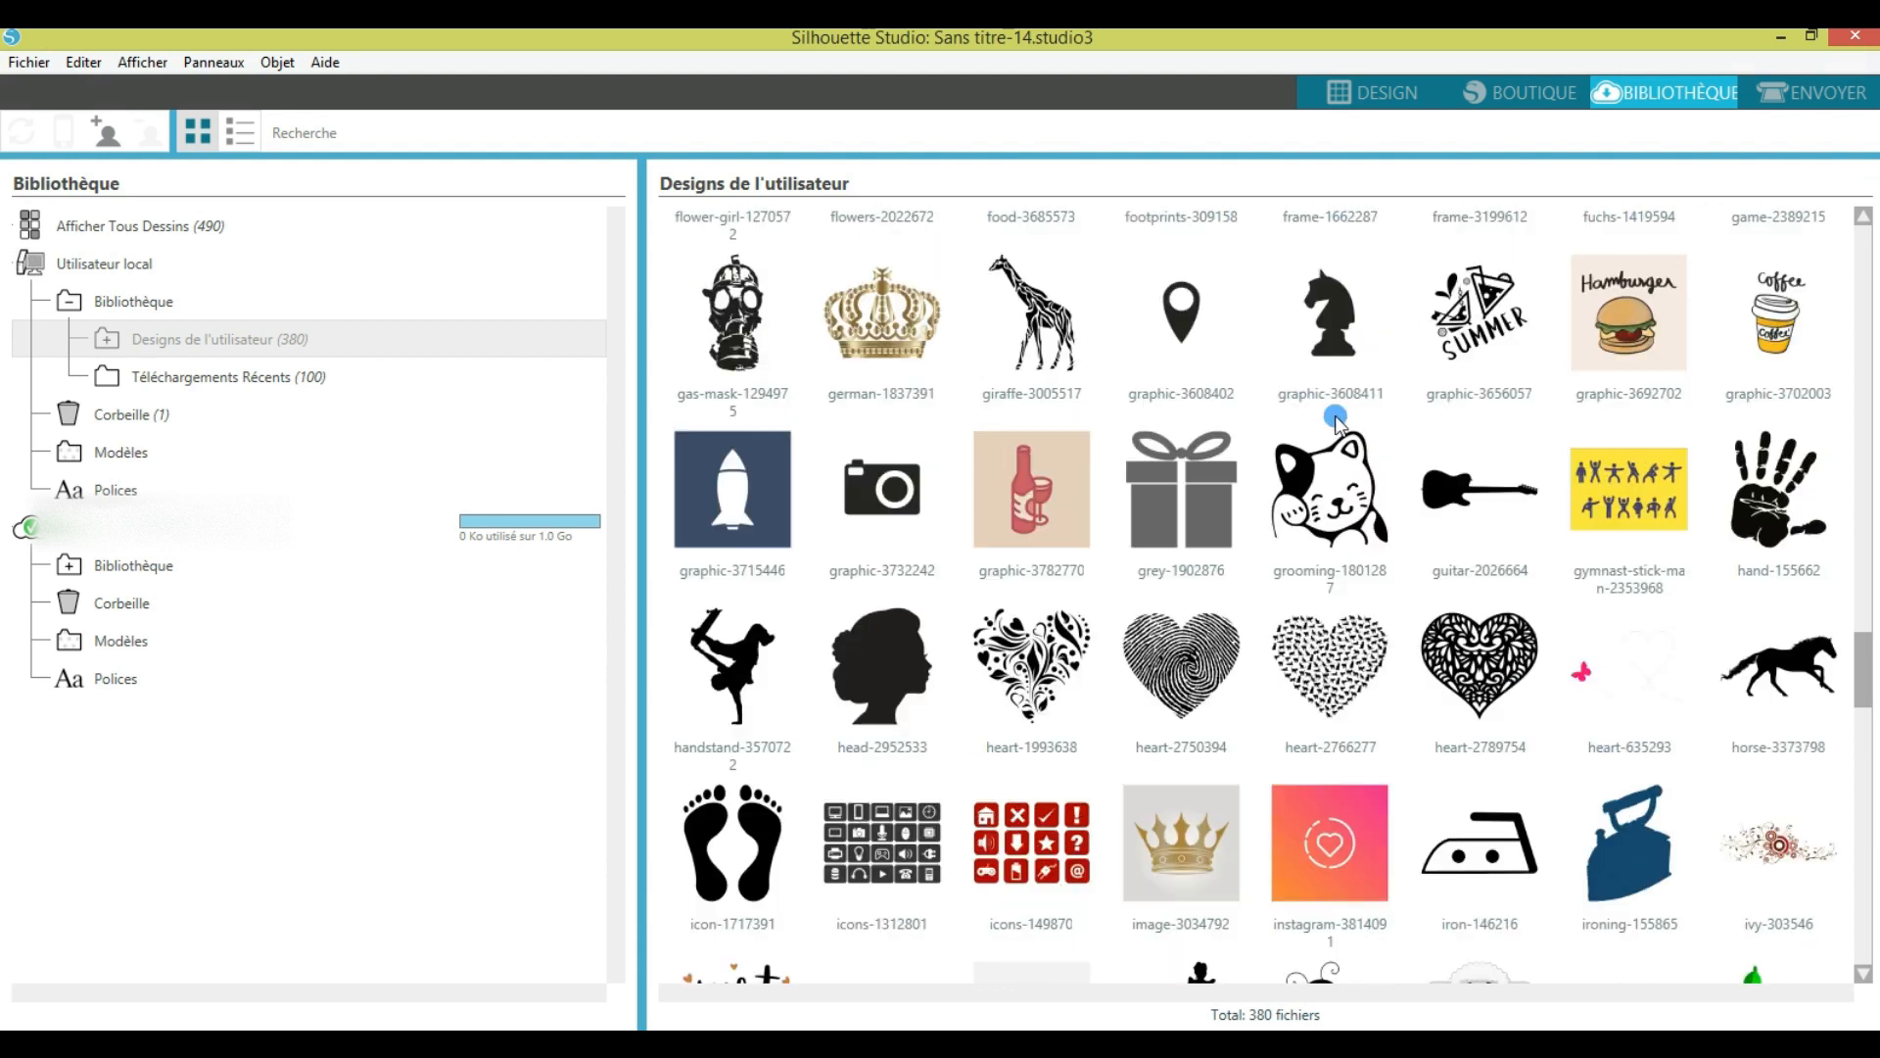
{"action": "scroll", "coordinate": [1335, 416], "scroll_direction": "up", "scroll_amount": 10}
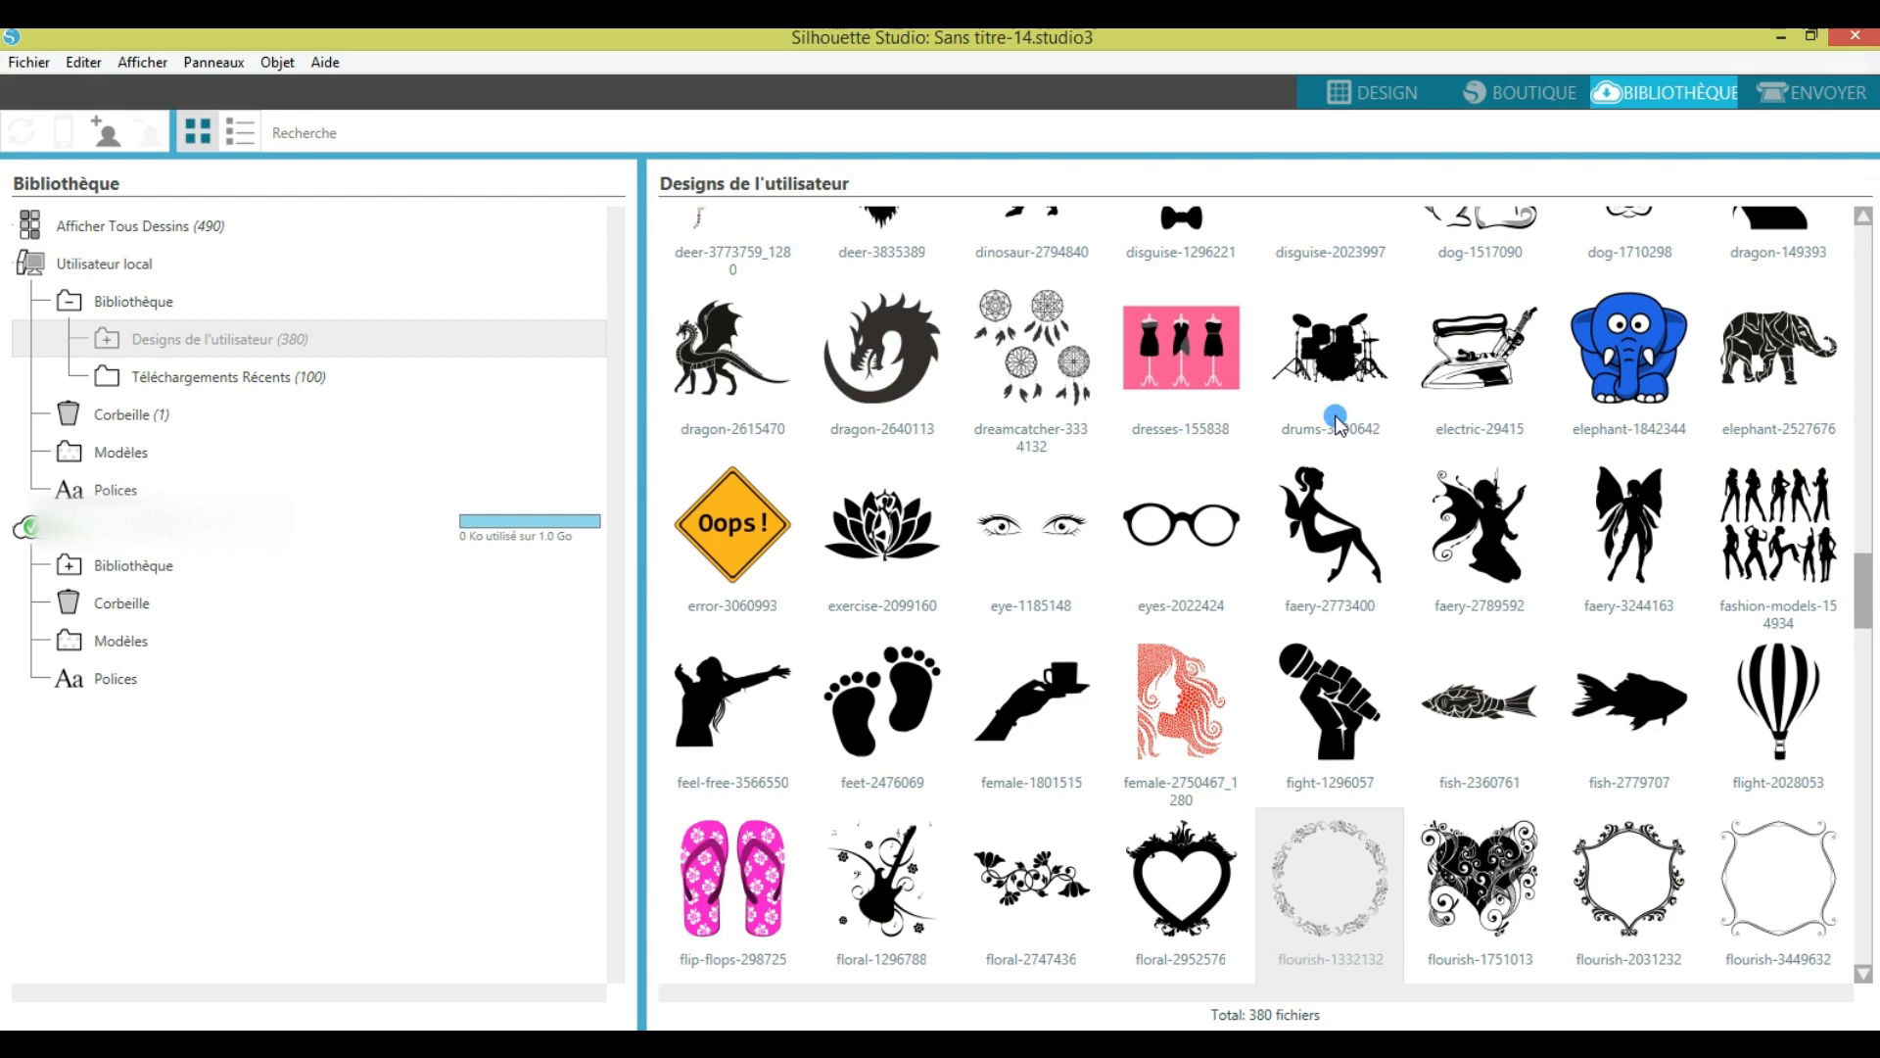
{"action": "scroll", "coordinate": [1336, 415], "scroll_direction": "up", "scroll_amount": 20}
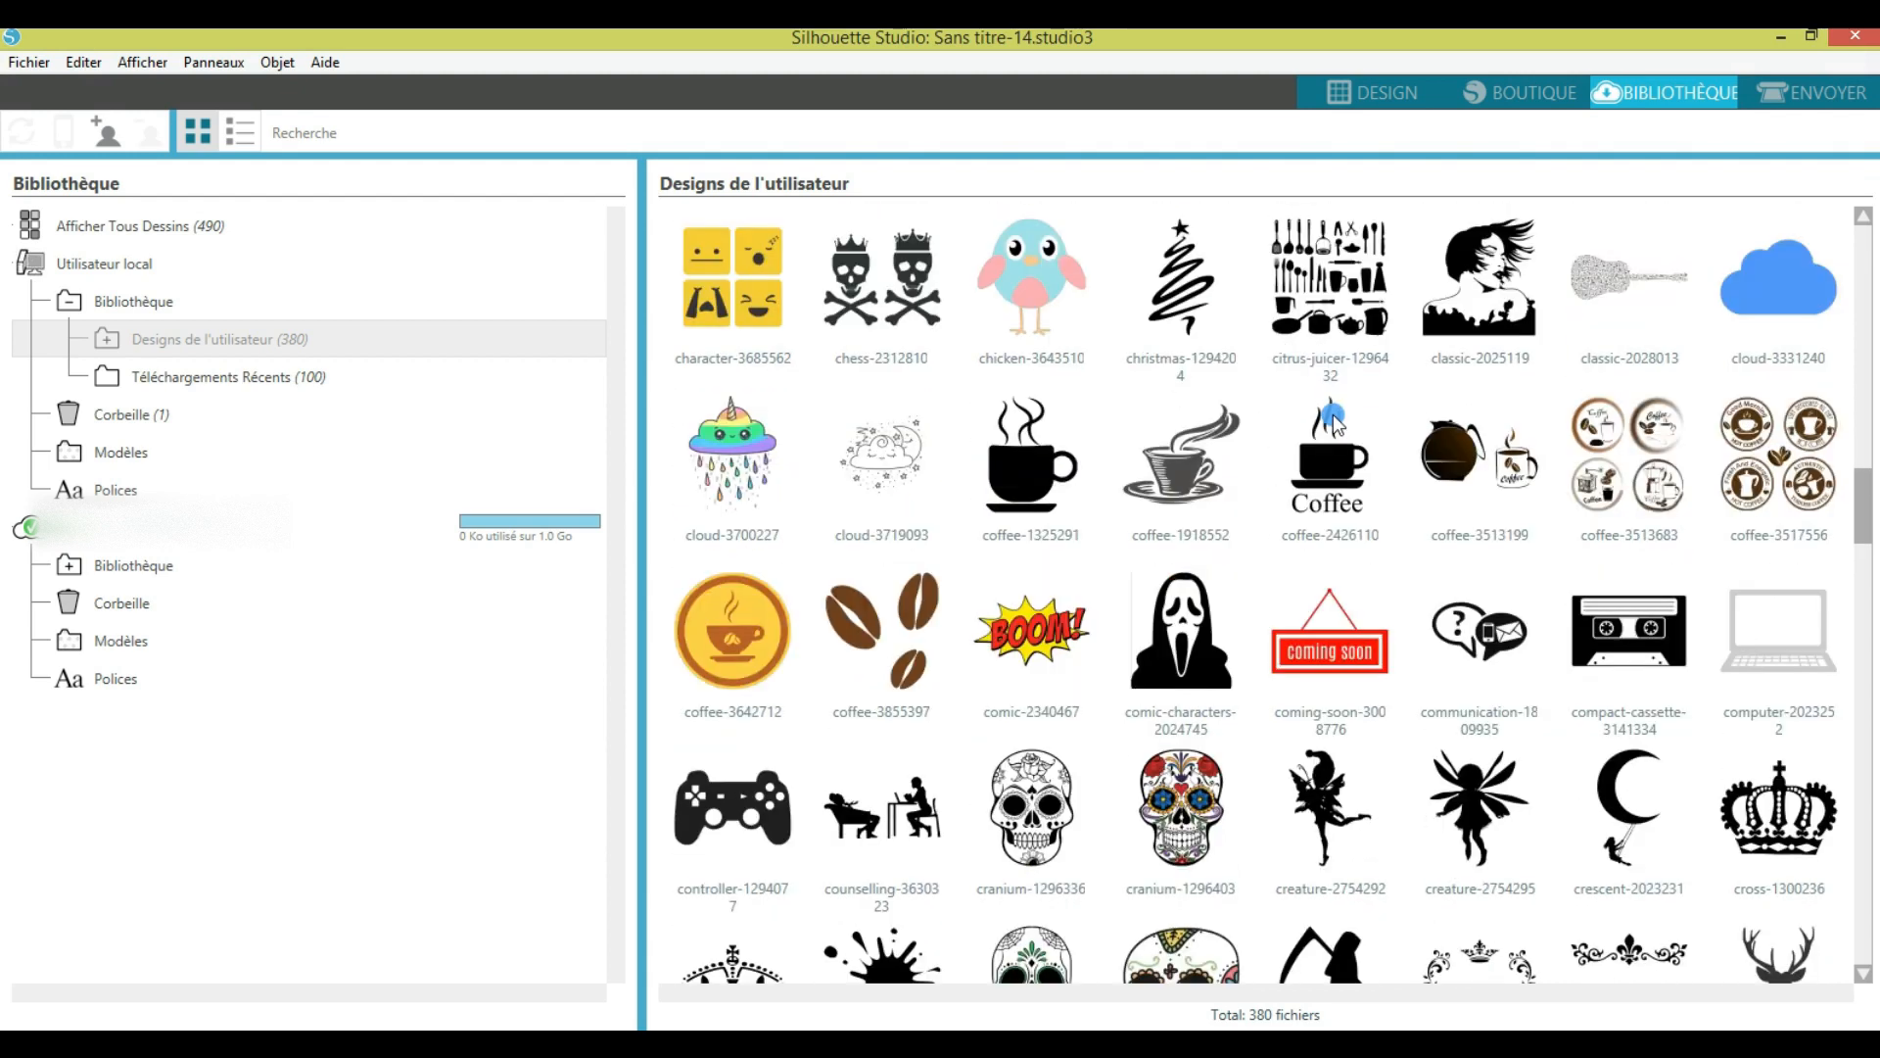
{"action": "scroll", "coordinate": [1332, 414], "scroll_direction": "up", "scroll_amount": 5}
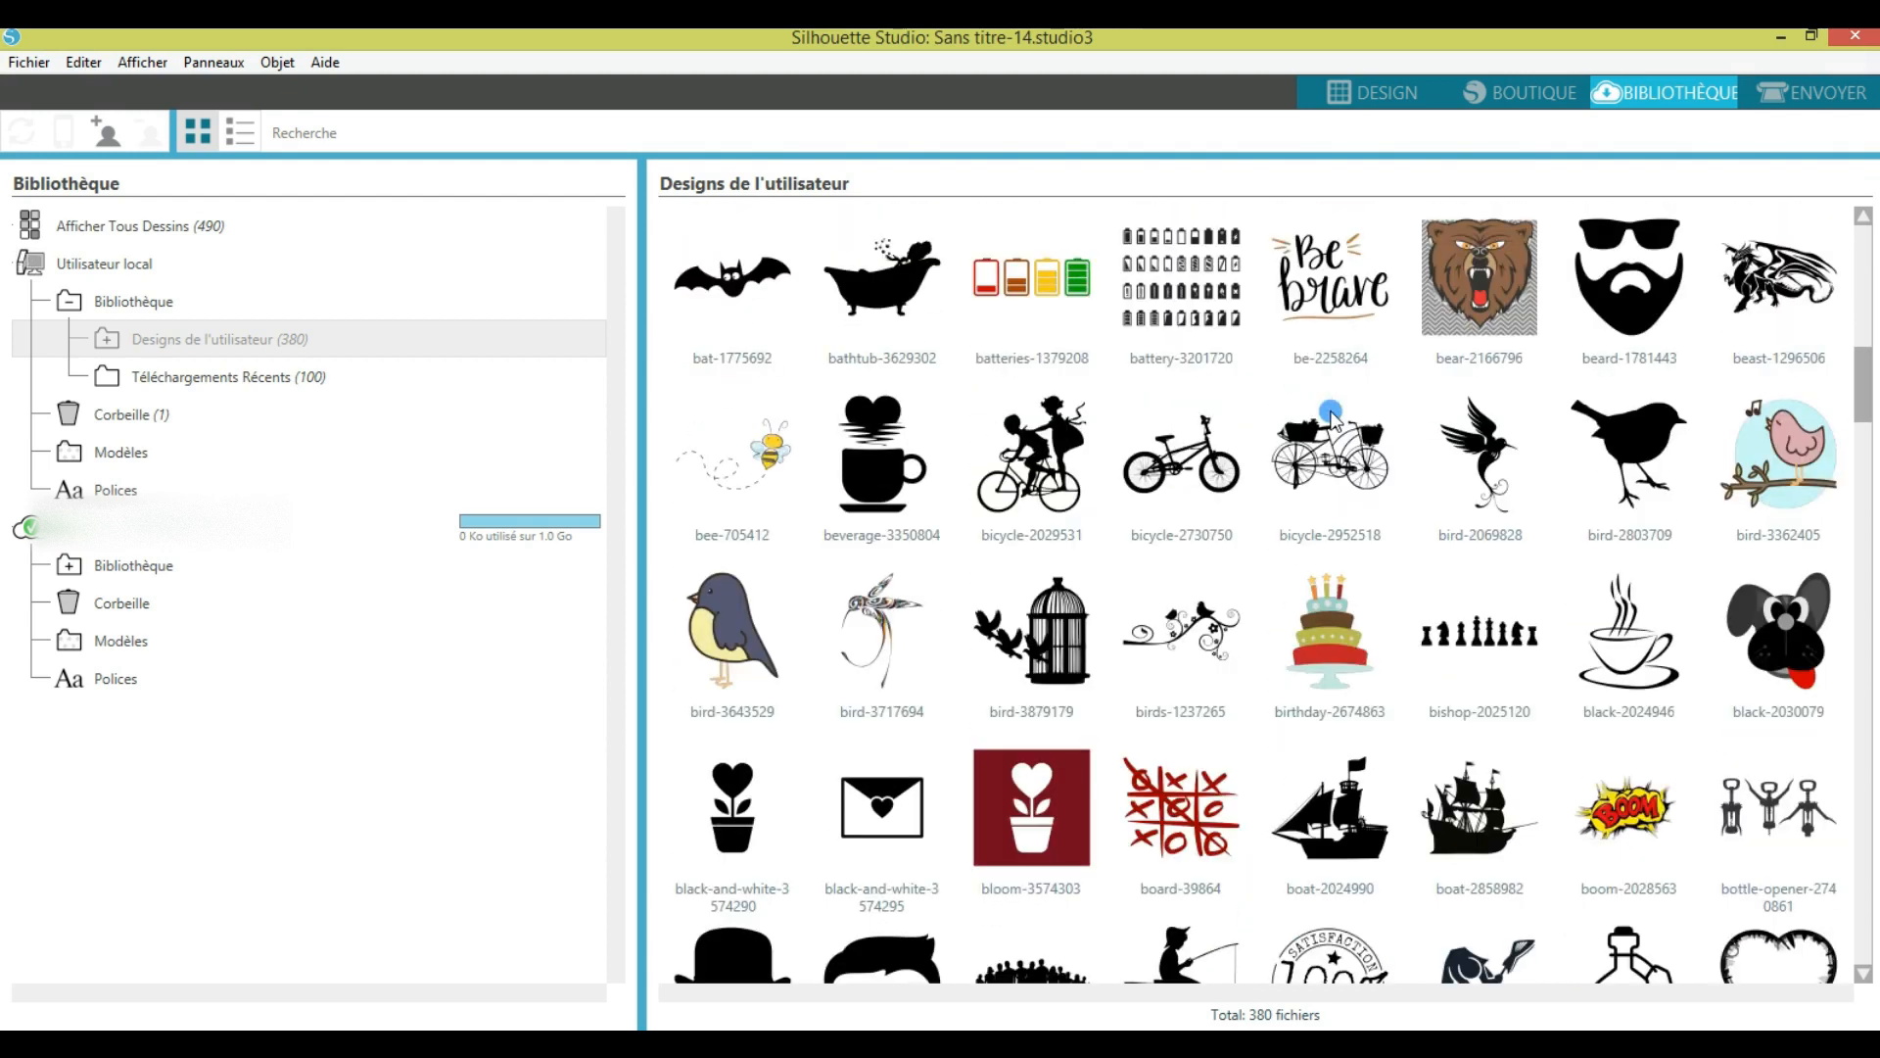
{"action": "scroll", "coordinate": [1331, 414], "scroll_direction": "up", "scroll_amount": 10}
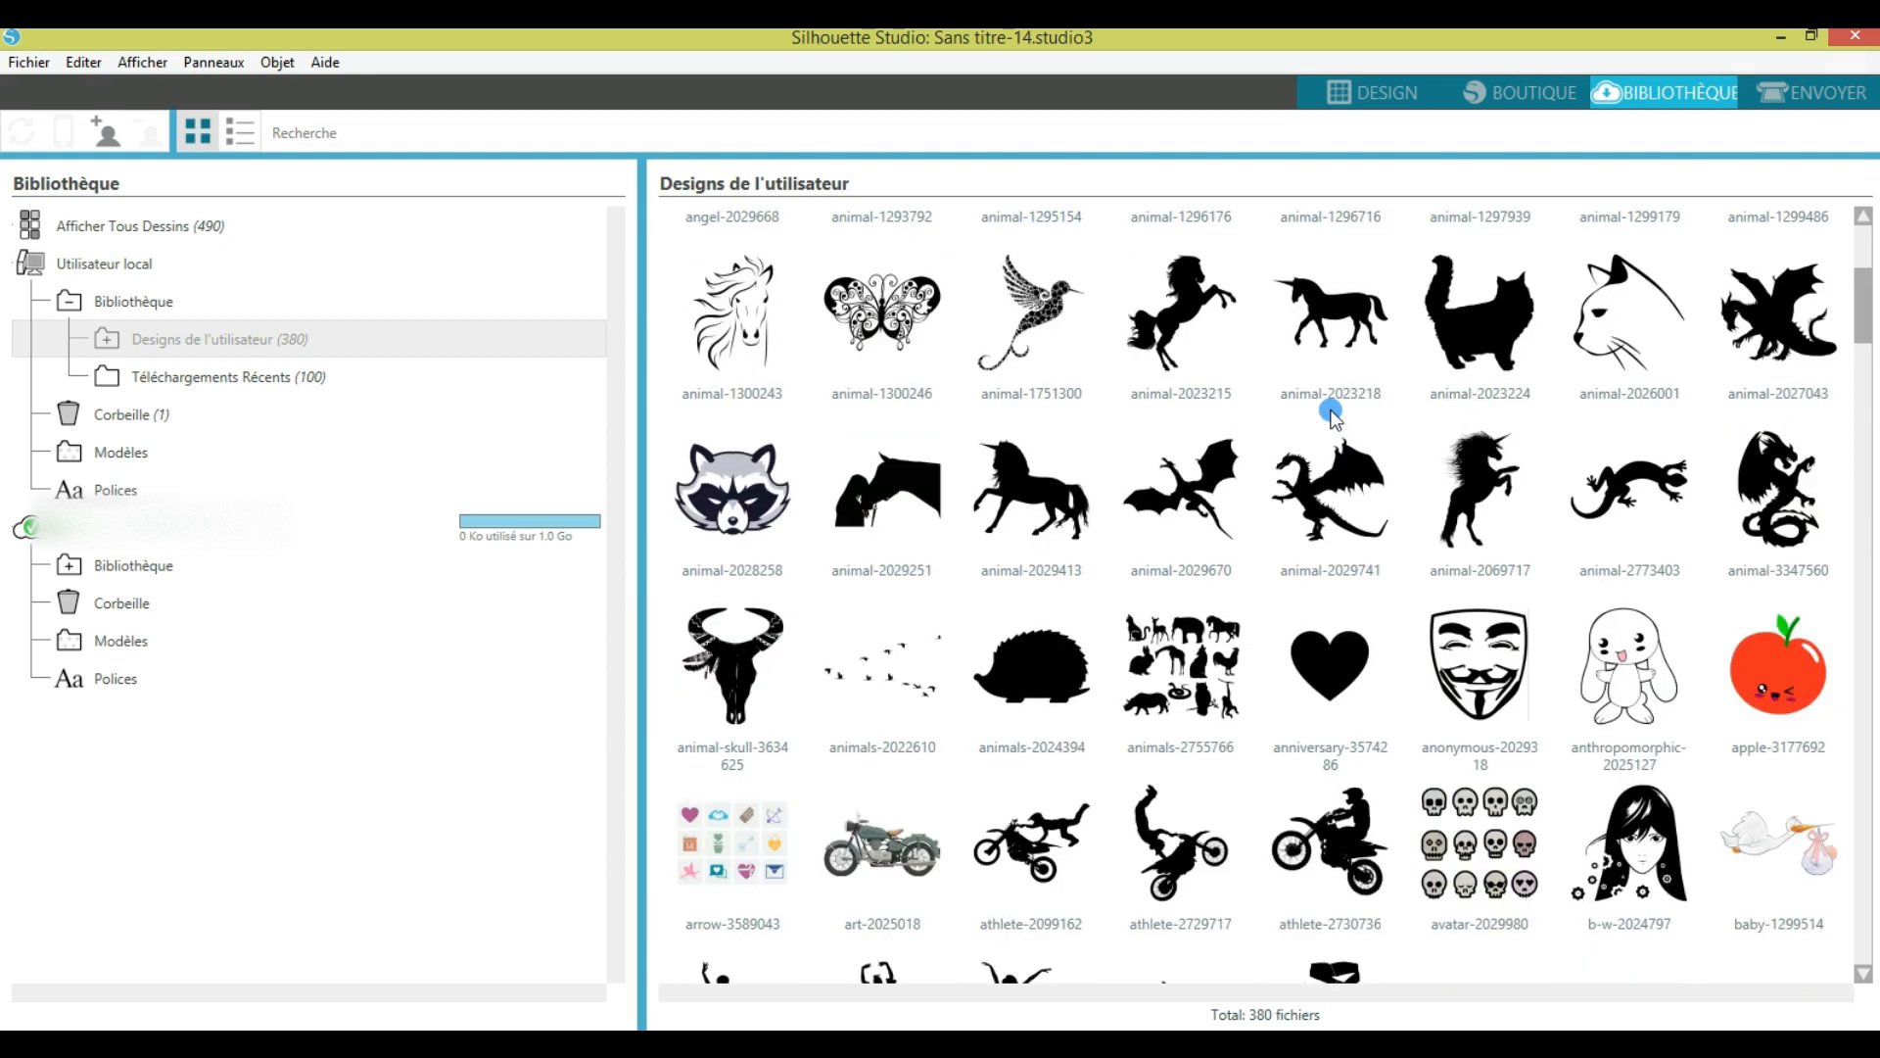
{"action": "scroll", "coordinate": [1322, 423], "scroll_direction": "down", "scroll_amount": 2}
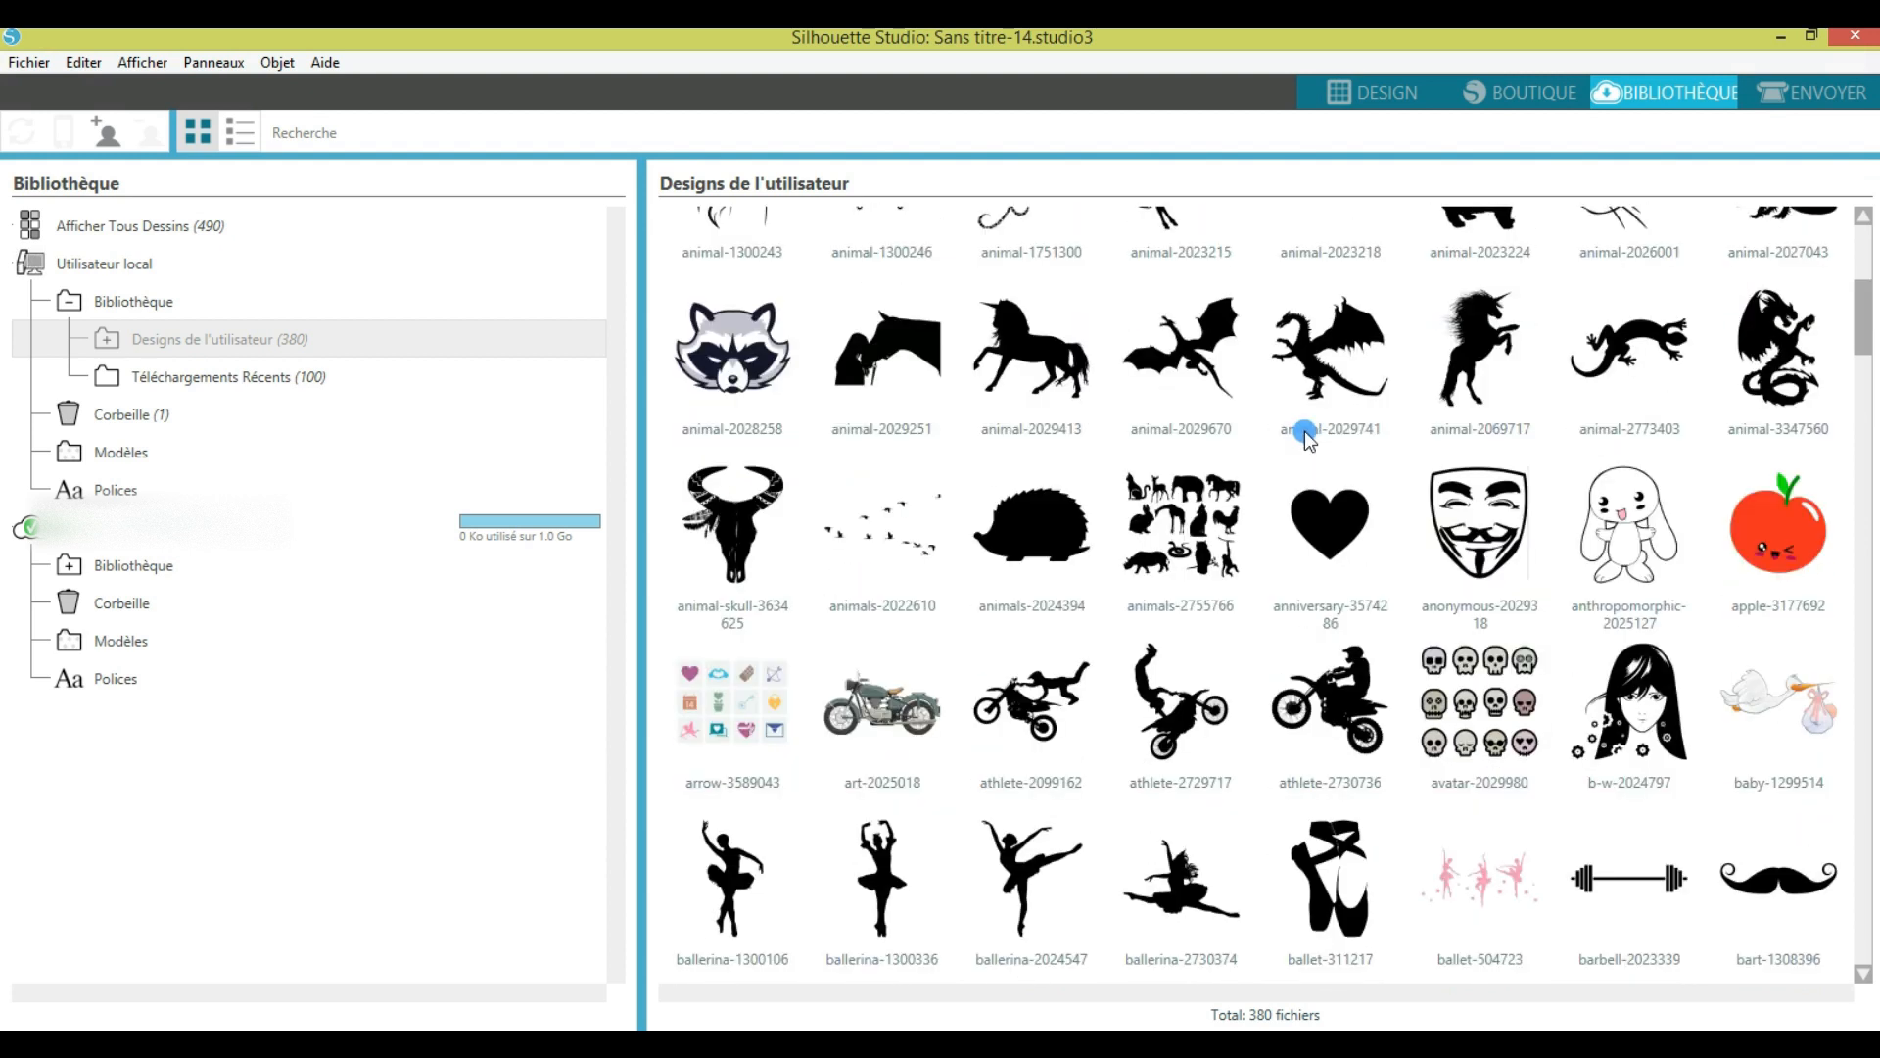
Step: Open the hedgehog design animals-2024394 on the design page and shift it slightly inside the cutting border
{"action": "left_click", "coordinate": [1053, 513]}
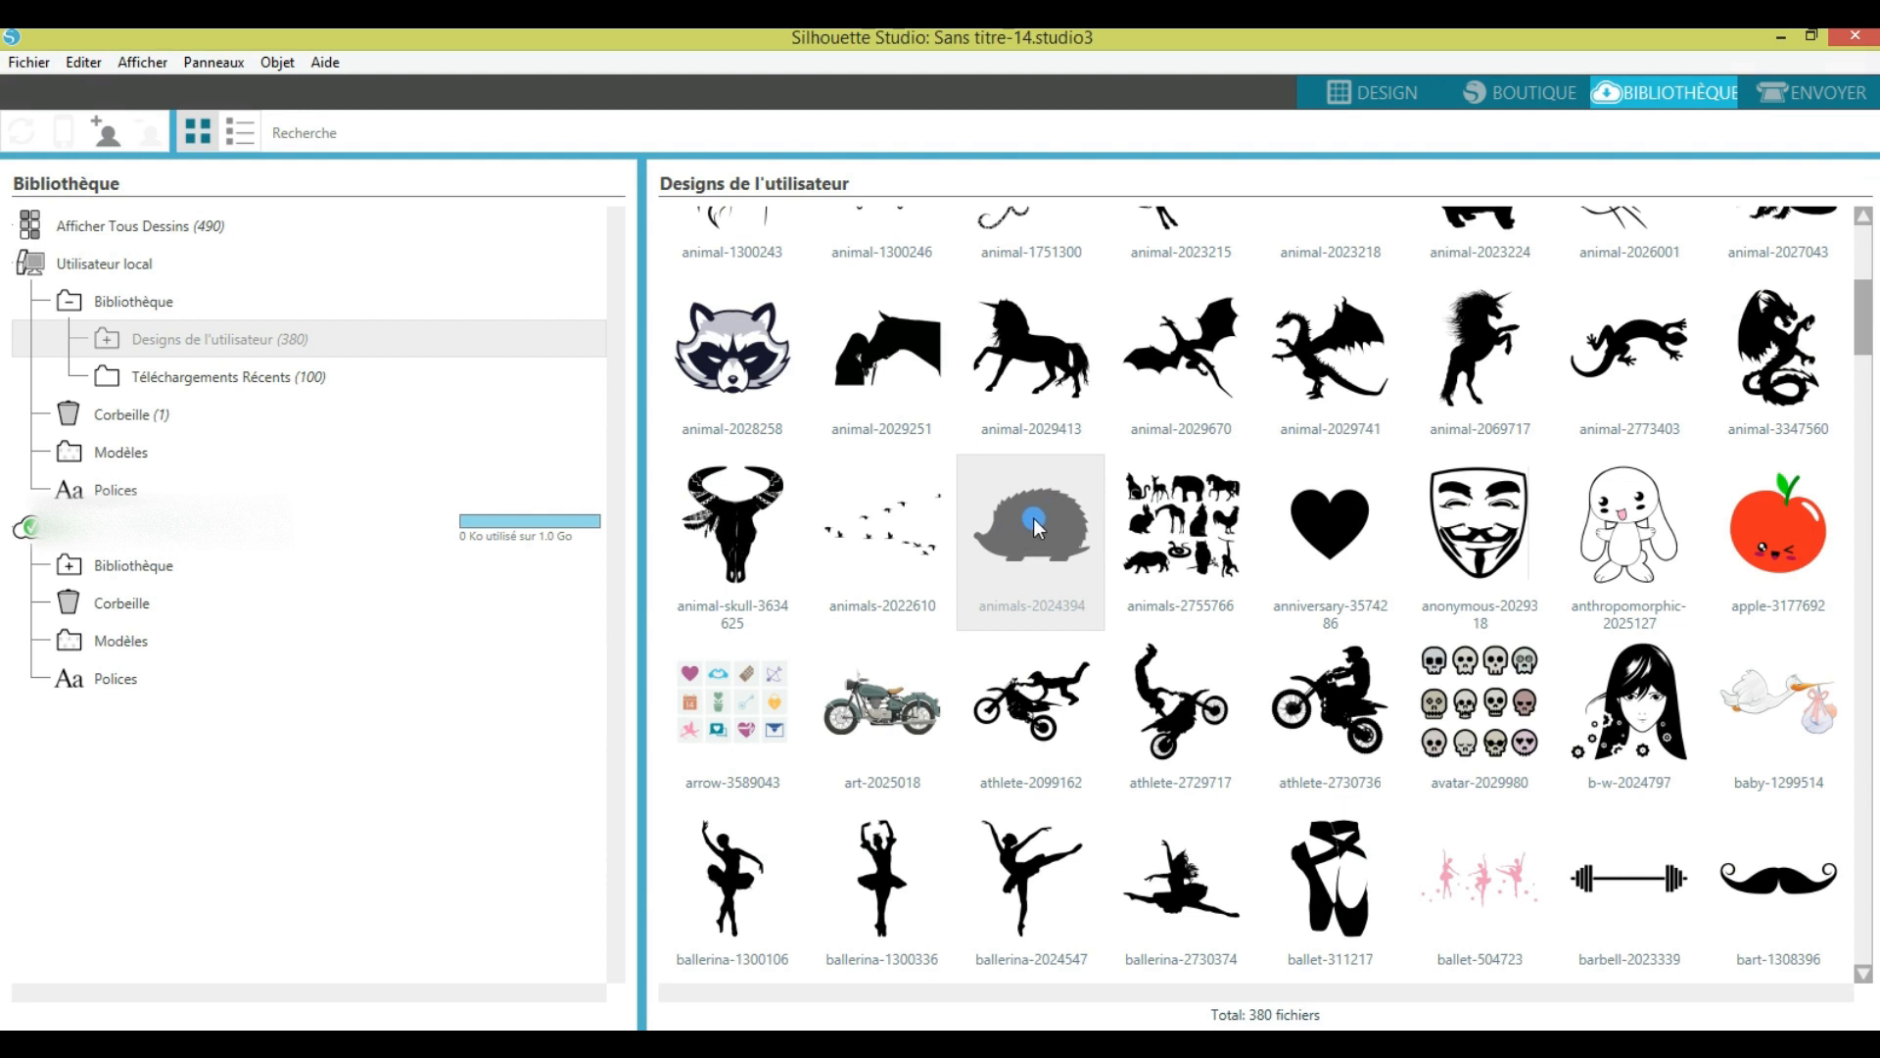
{"action": "double_click", "coordinate": [1032, 519]}
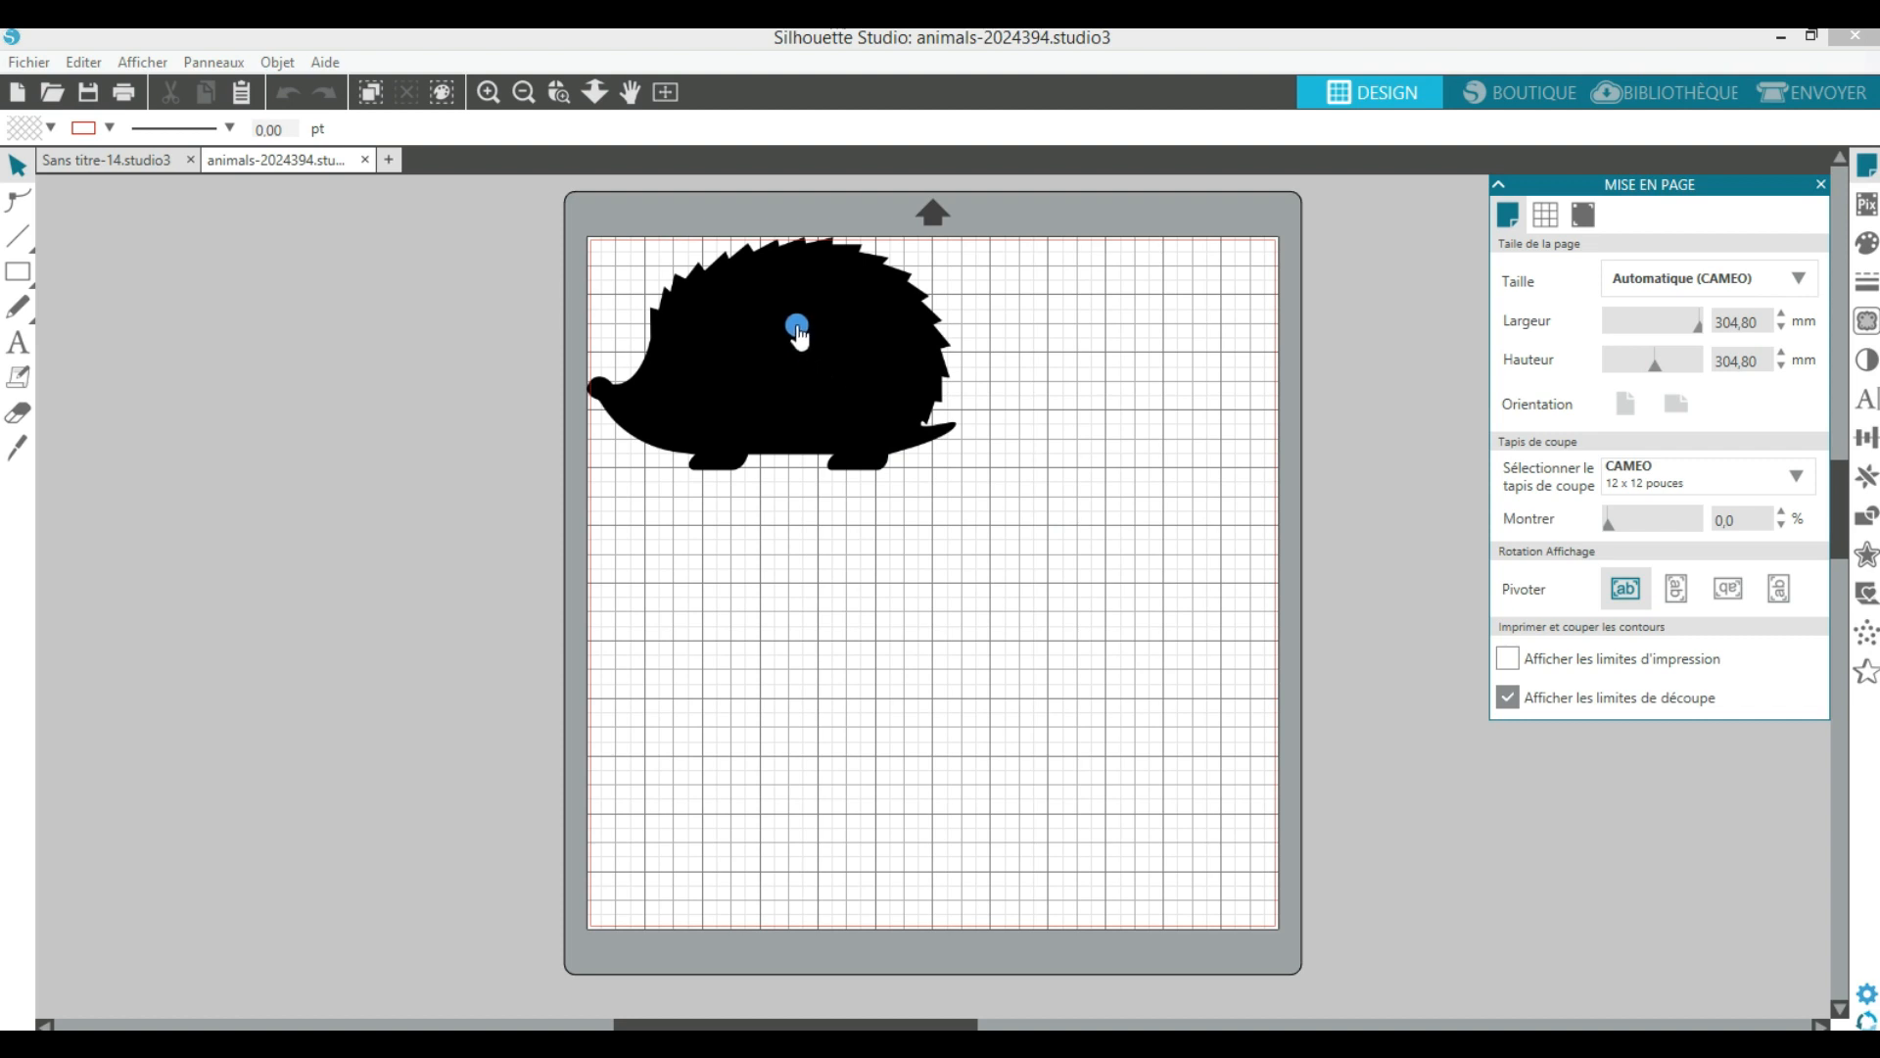
{"action": "left_click_drag", "start_coordinate": [780, 310], "coordinate": [797, 324]}
{"action": "key", "text": "Escape"}
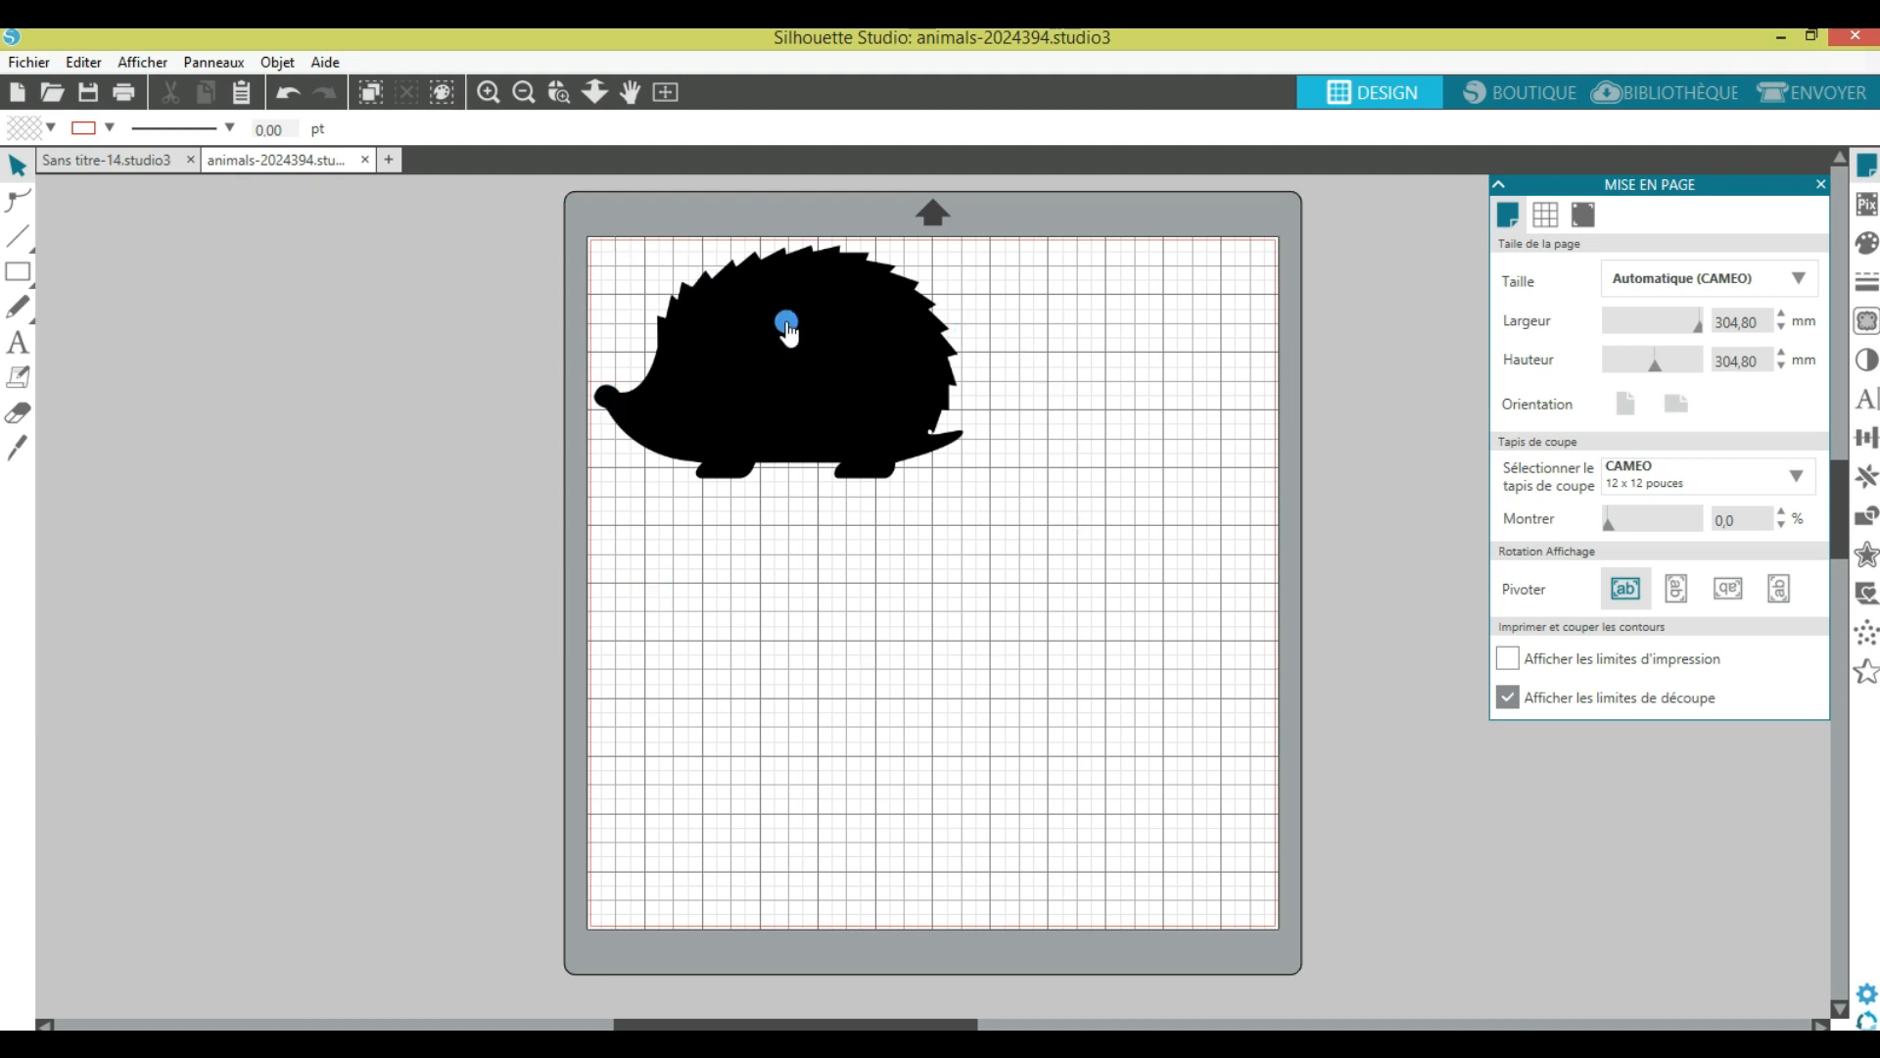
Step: Try zooming in and out on the page, and enlarge the area around the hedgehog for a close view
{"action": "left_click", "coordinate": [523, 92]}
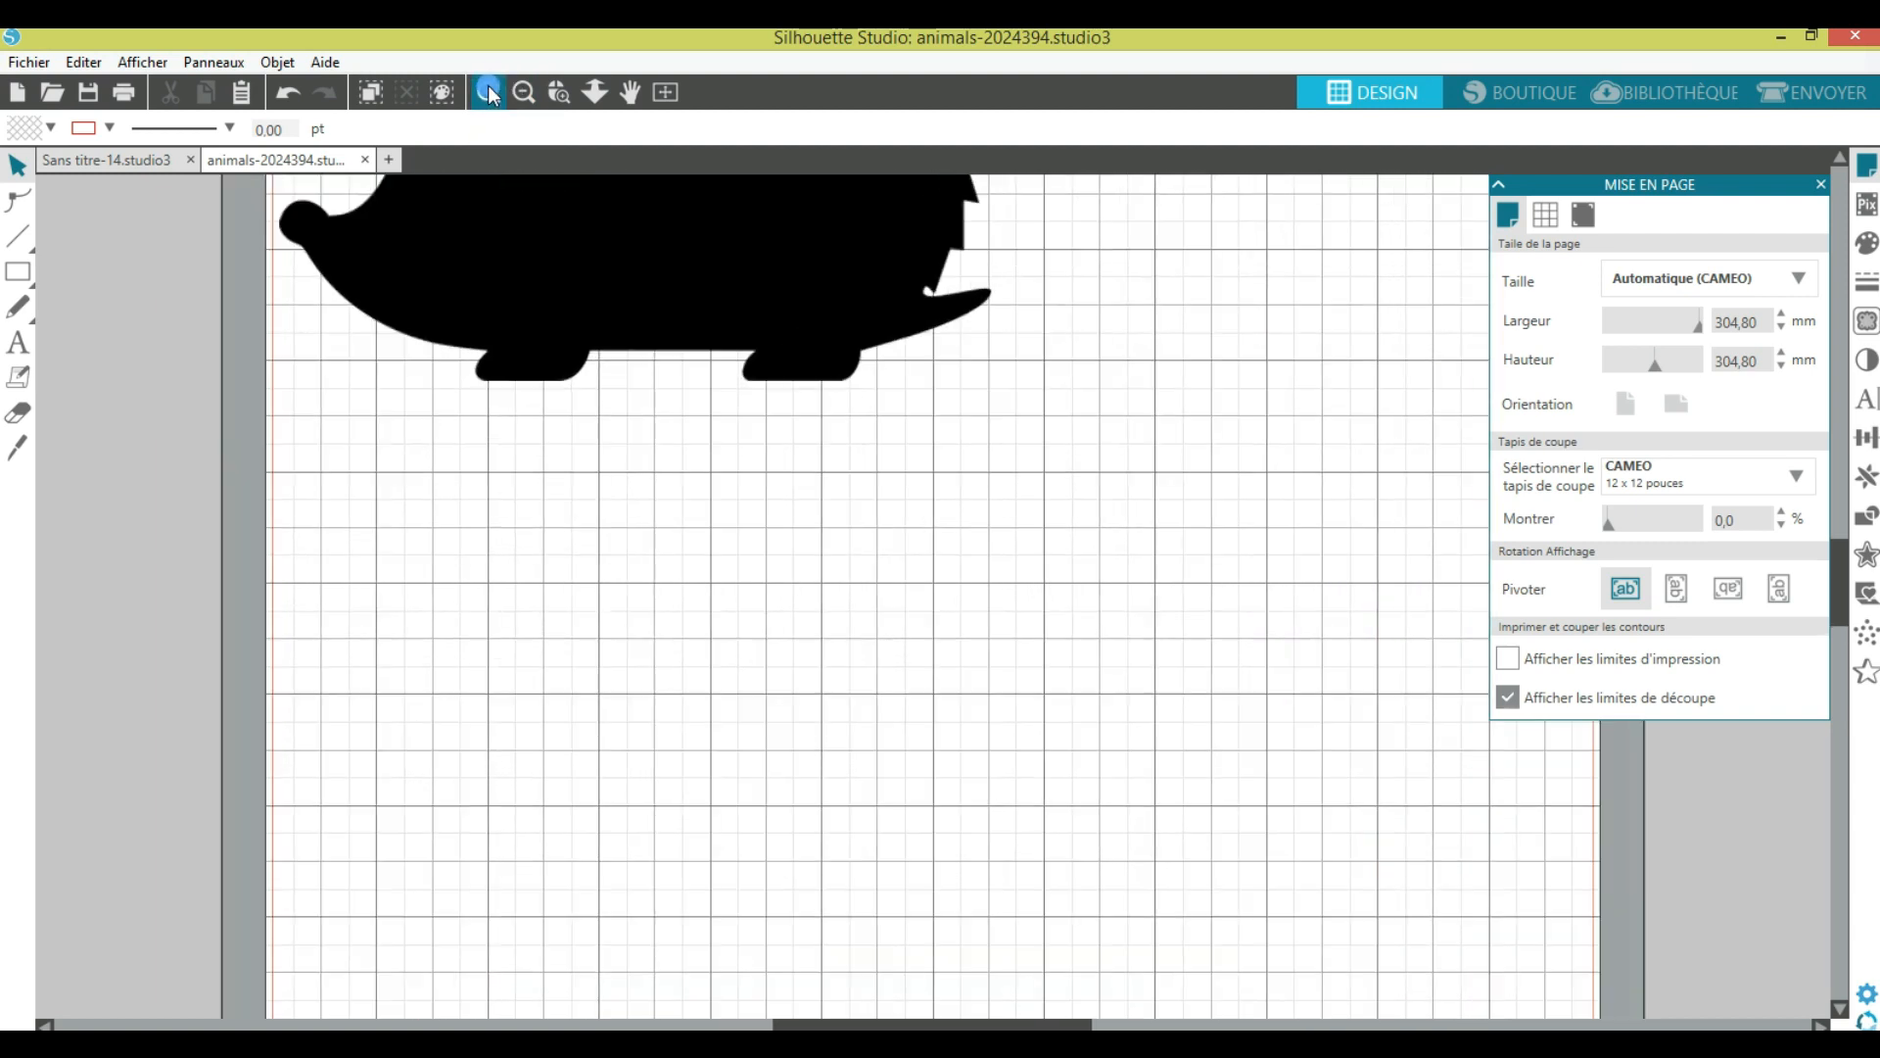
{"action": "left_click", "coordinate": [517, 93]}
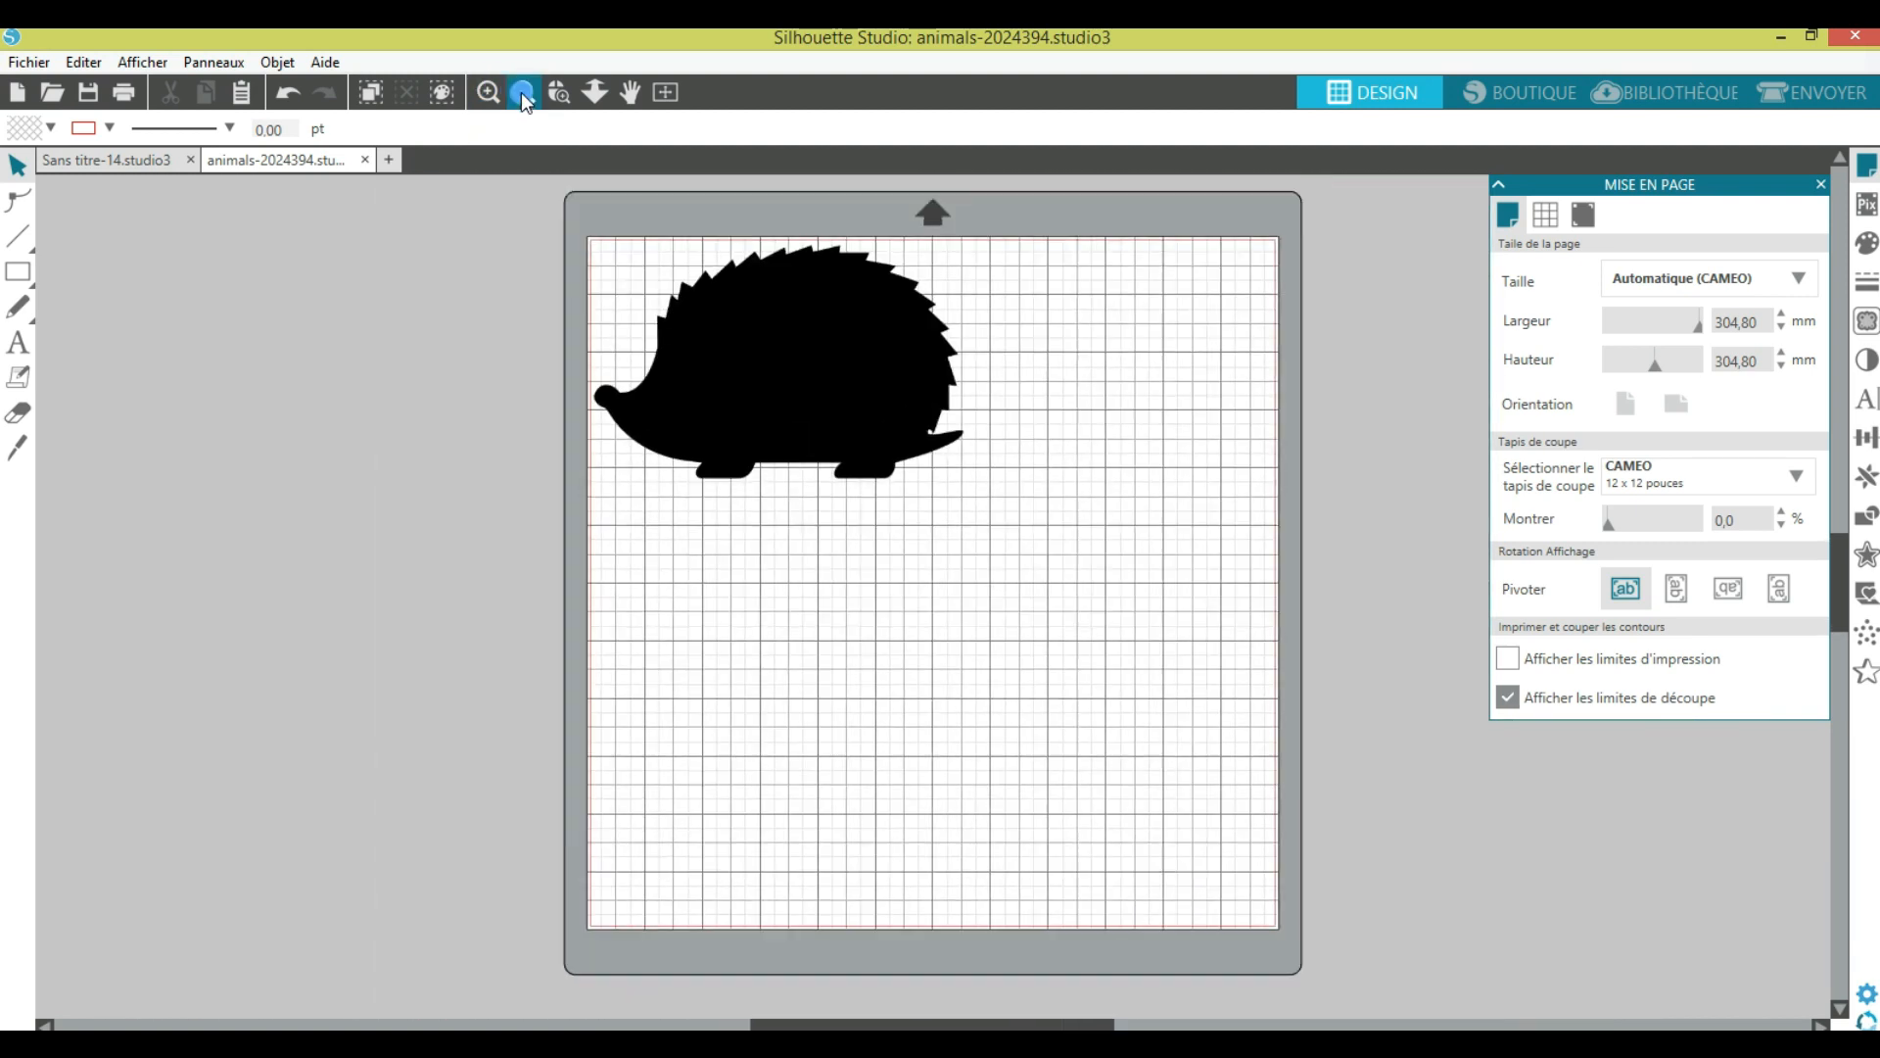
{"action": "left_click", "coordinate": [561, 92]}
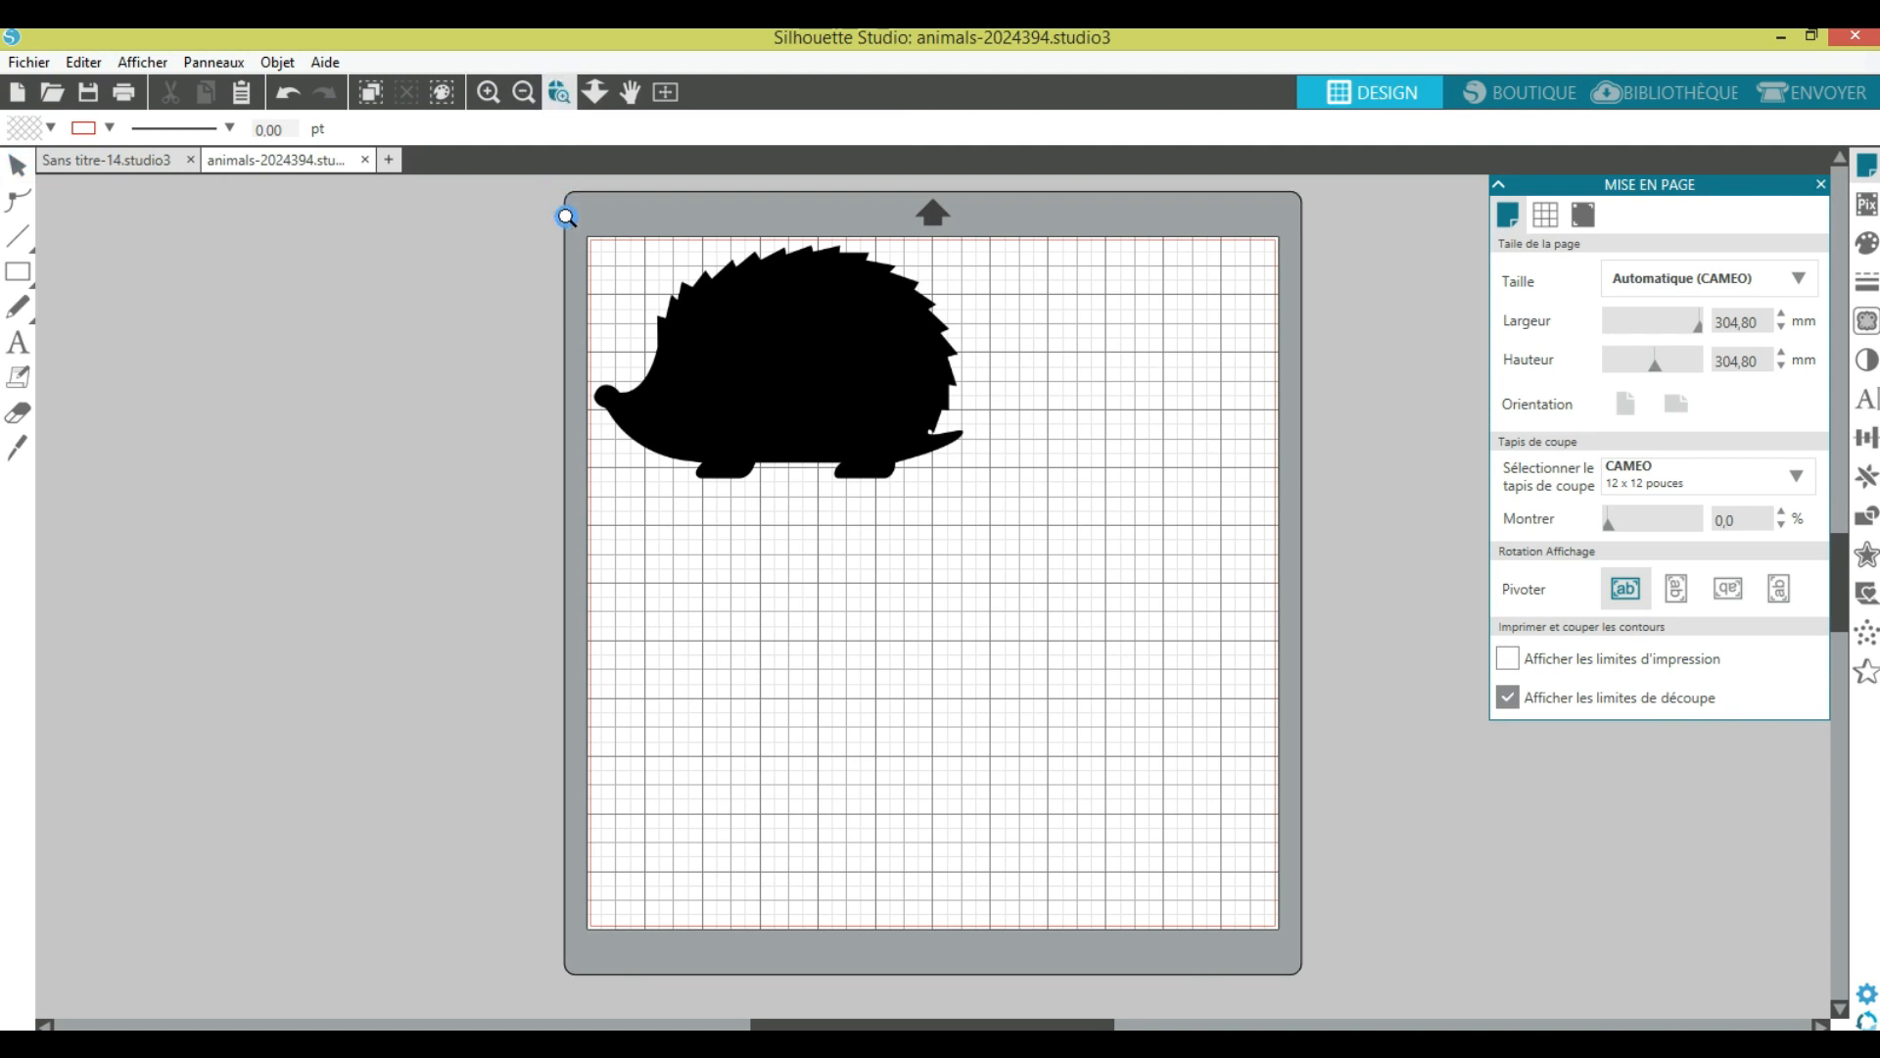
{"action": "left_click_drag", "start_coordinate": [990, 502], "coordinate": [991, 514]}
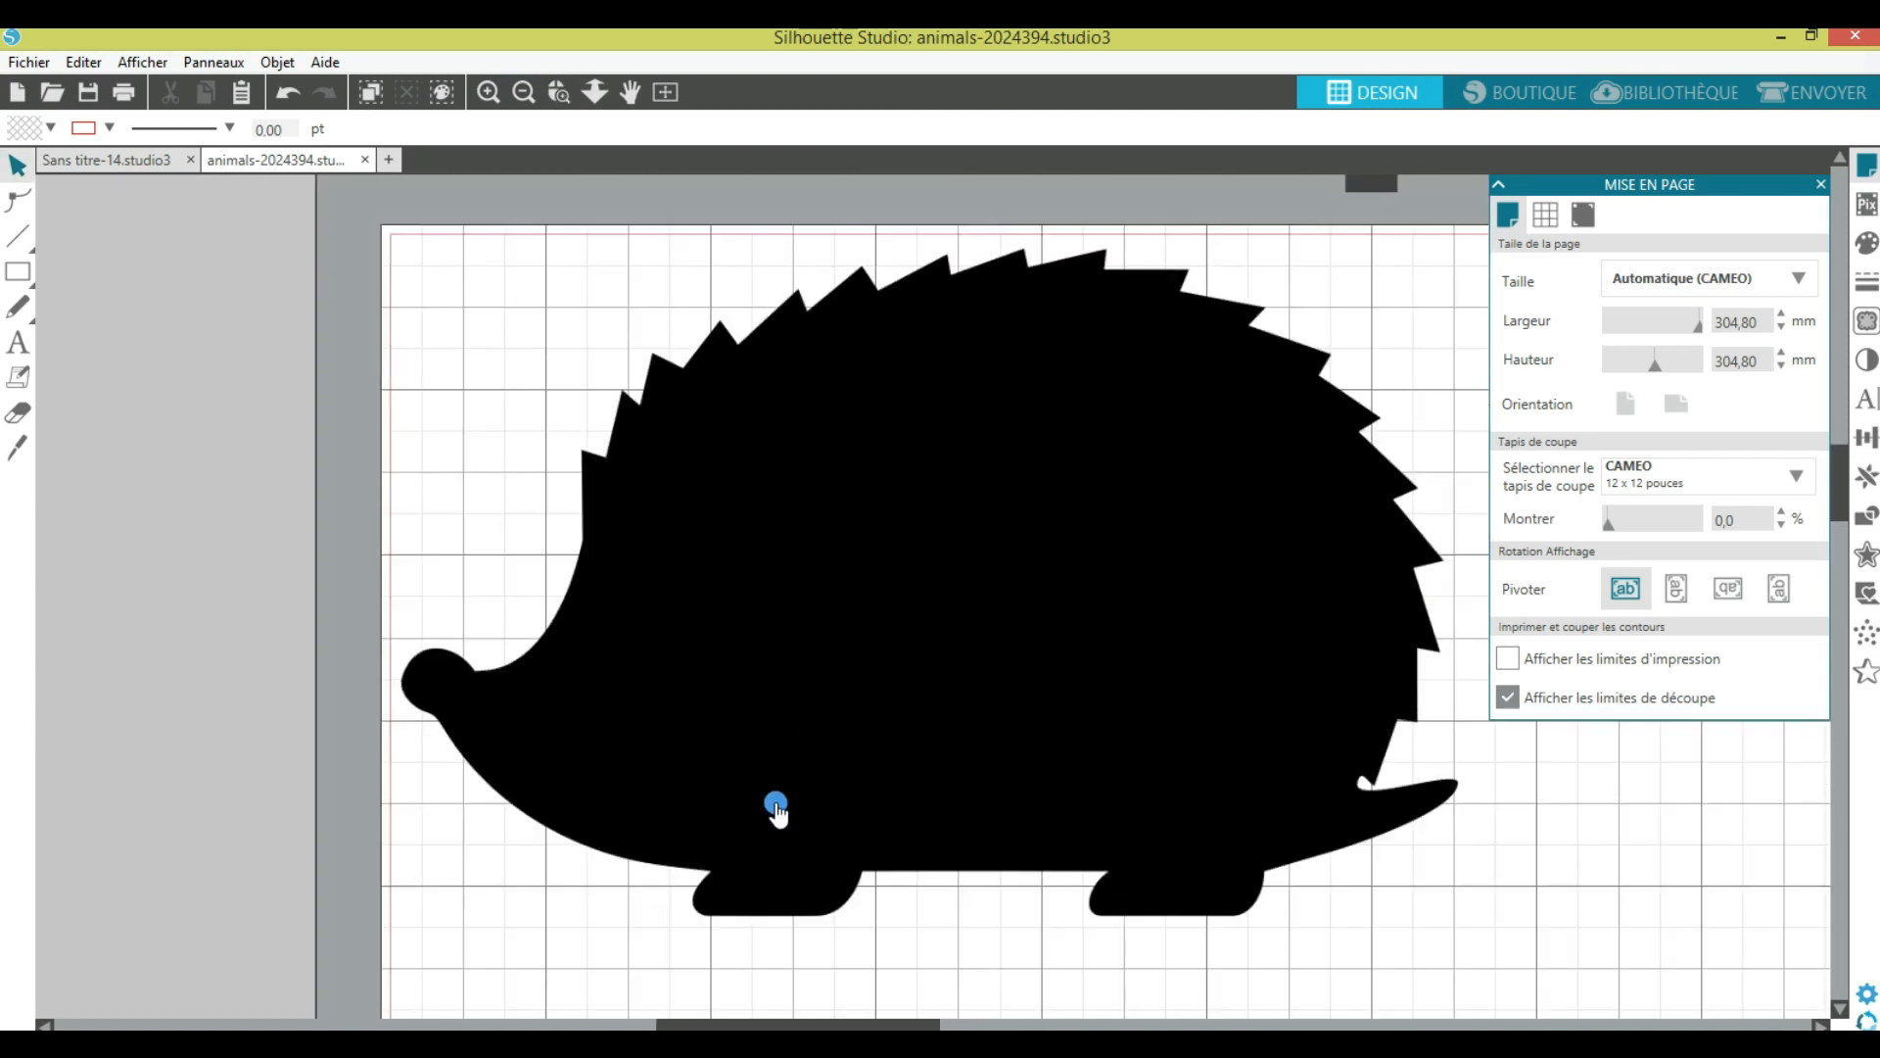
{"action": "mouse_move", "coordinate": [752, 1023]}
{"action": "left_mouse_down"}
{"action": "mouse_move", "coordinate": [723, 1023]}
{"action": "mouse_move", "coordinate": [776, 1023]}
{"action": "left_mouse_up"}
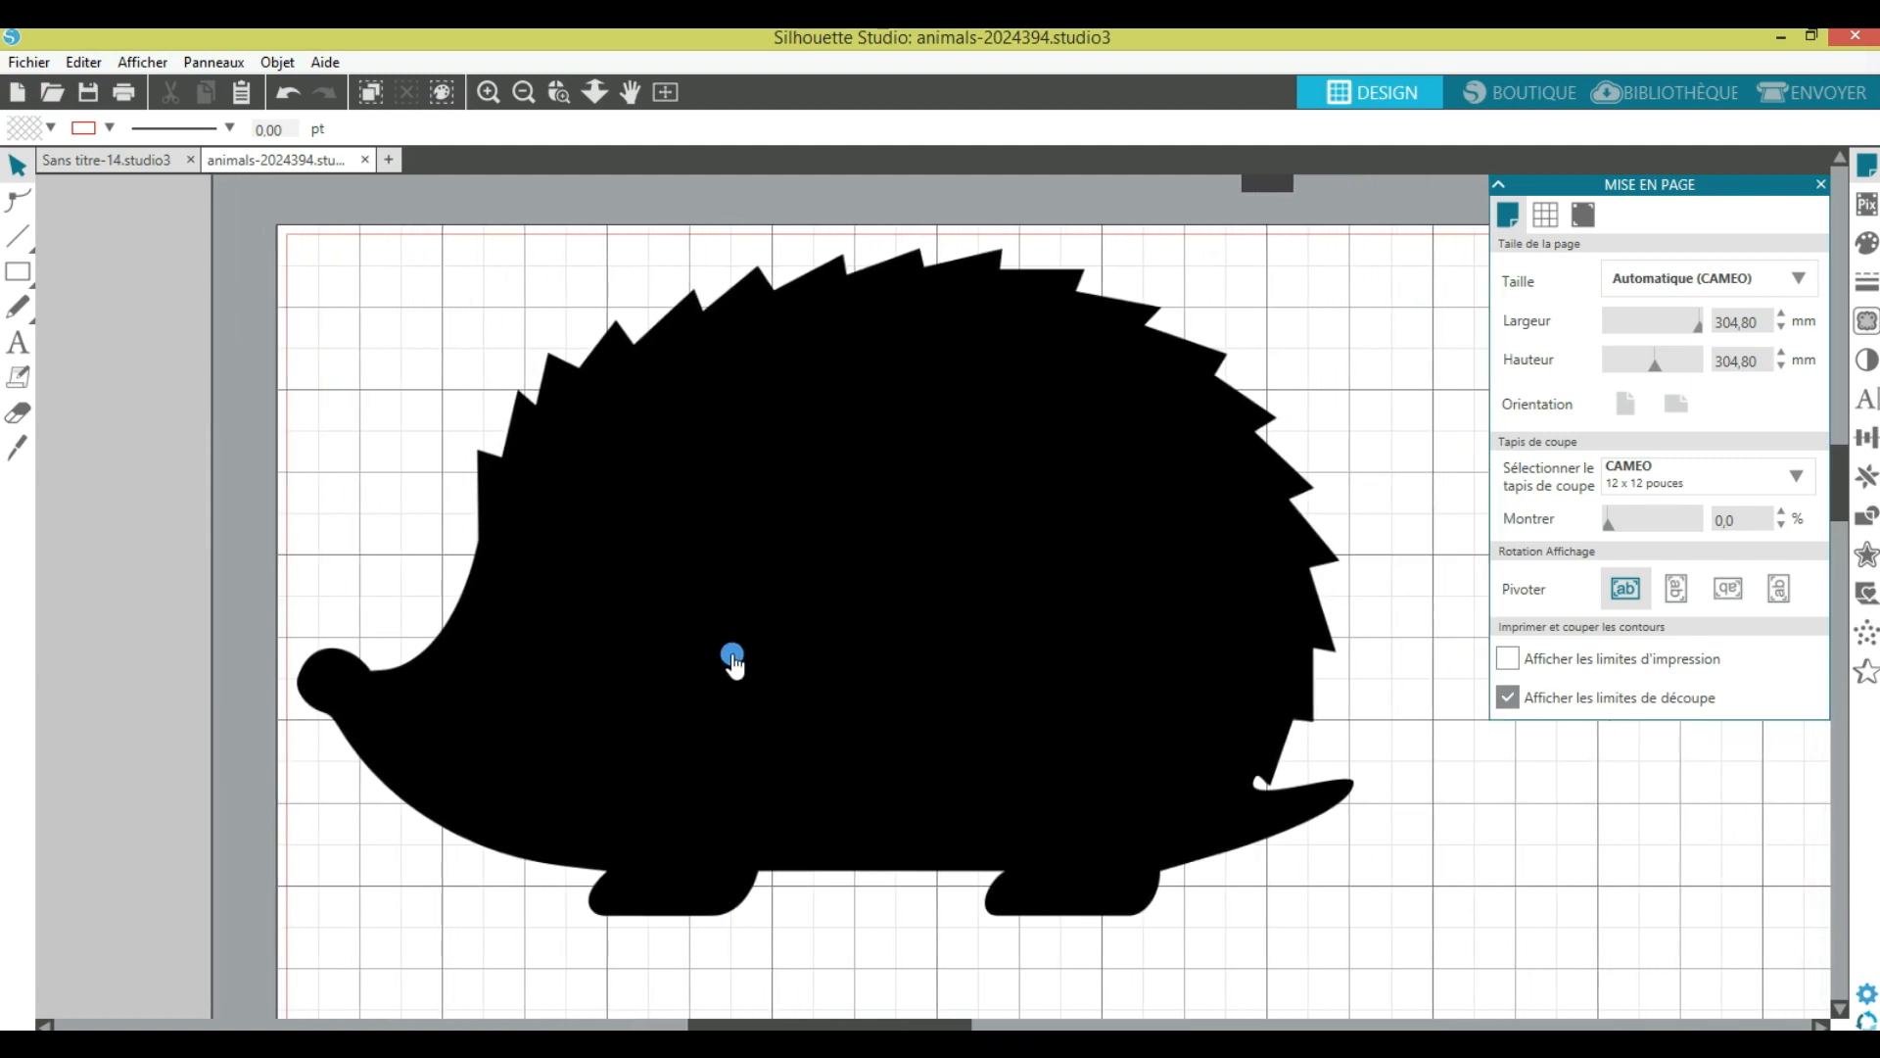
Step: Move the hedgehog freely in small amounts near the page corner and open the grid settings of the page setup
{"action": "mouse_move", "coordinate": [850, 490]}
{"action": "left_mouse_down"}
{"action": "mouse_move", "coordinate": [862, 534]}
{"action": "mouse_move", "coordinate": [840, 509]}
{"action": "mouse_move", "coordinate": [910, 519]}
{"action": "mouse_move", "coordinate": [865, 533]}
{"action": "mouse_move", "coordinate": [832, 502]}
{"action": "left_mouse_up"}
{"action": "left_click", "coordinate": [718, 357]}
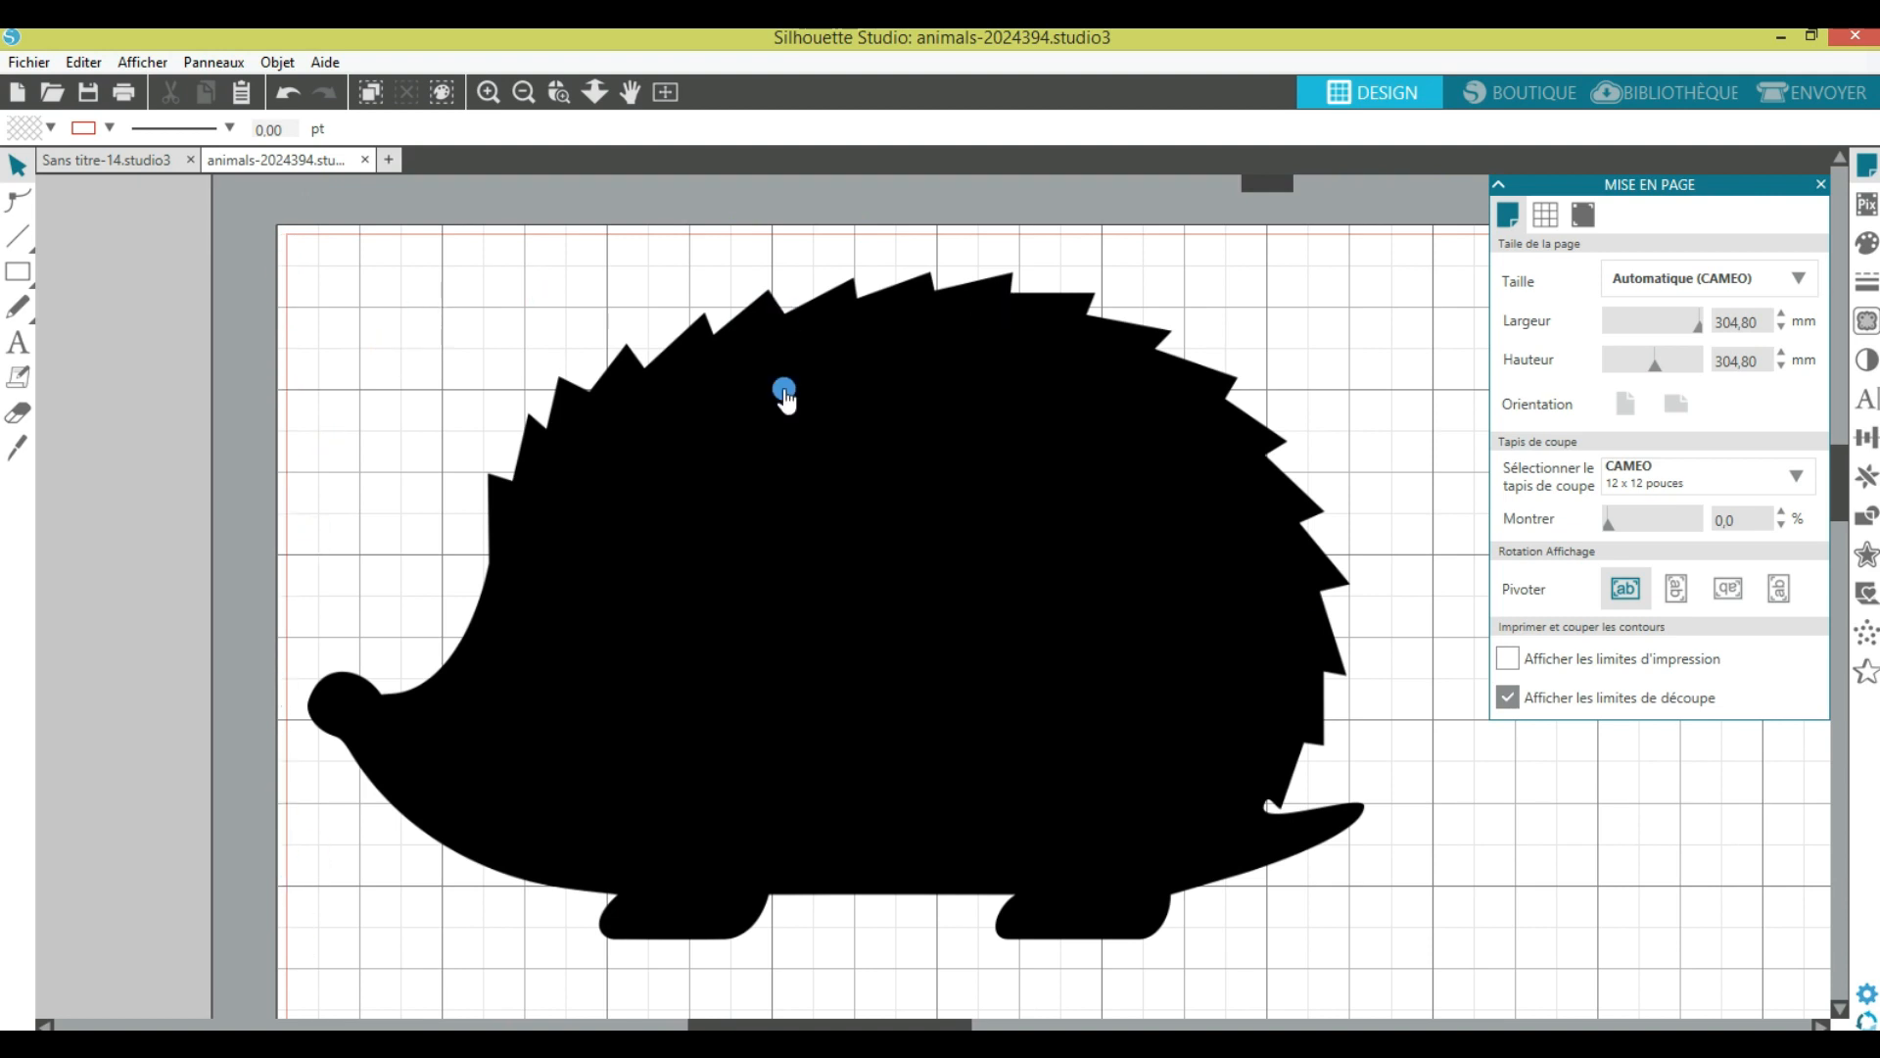
{"action": "left_click", "coordinate": [1547, 216]}
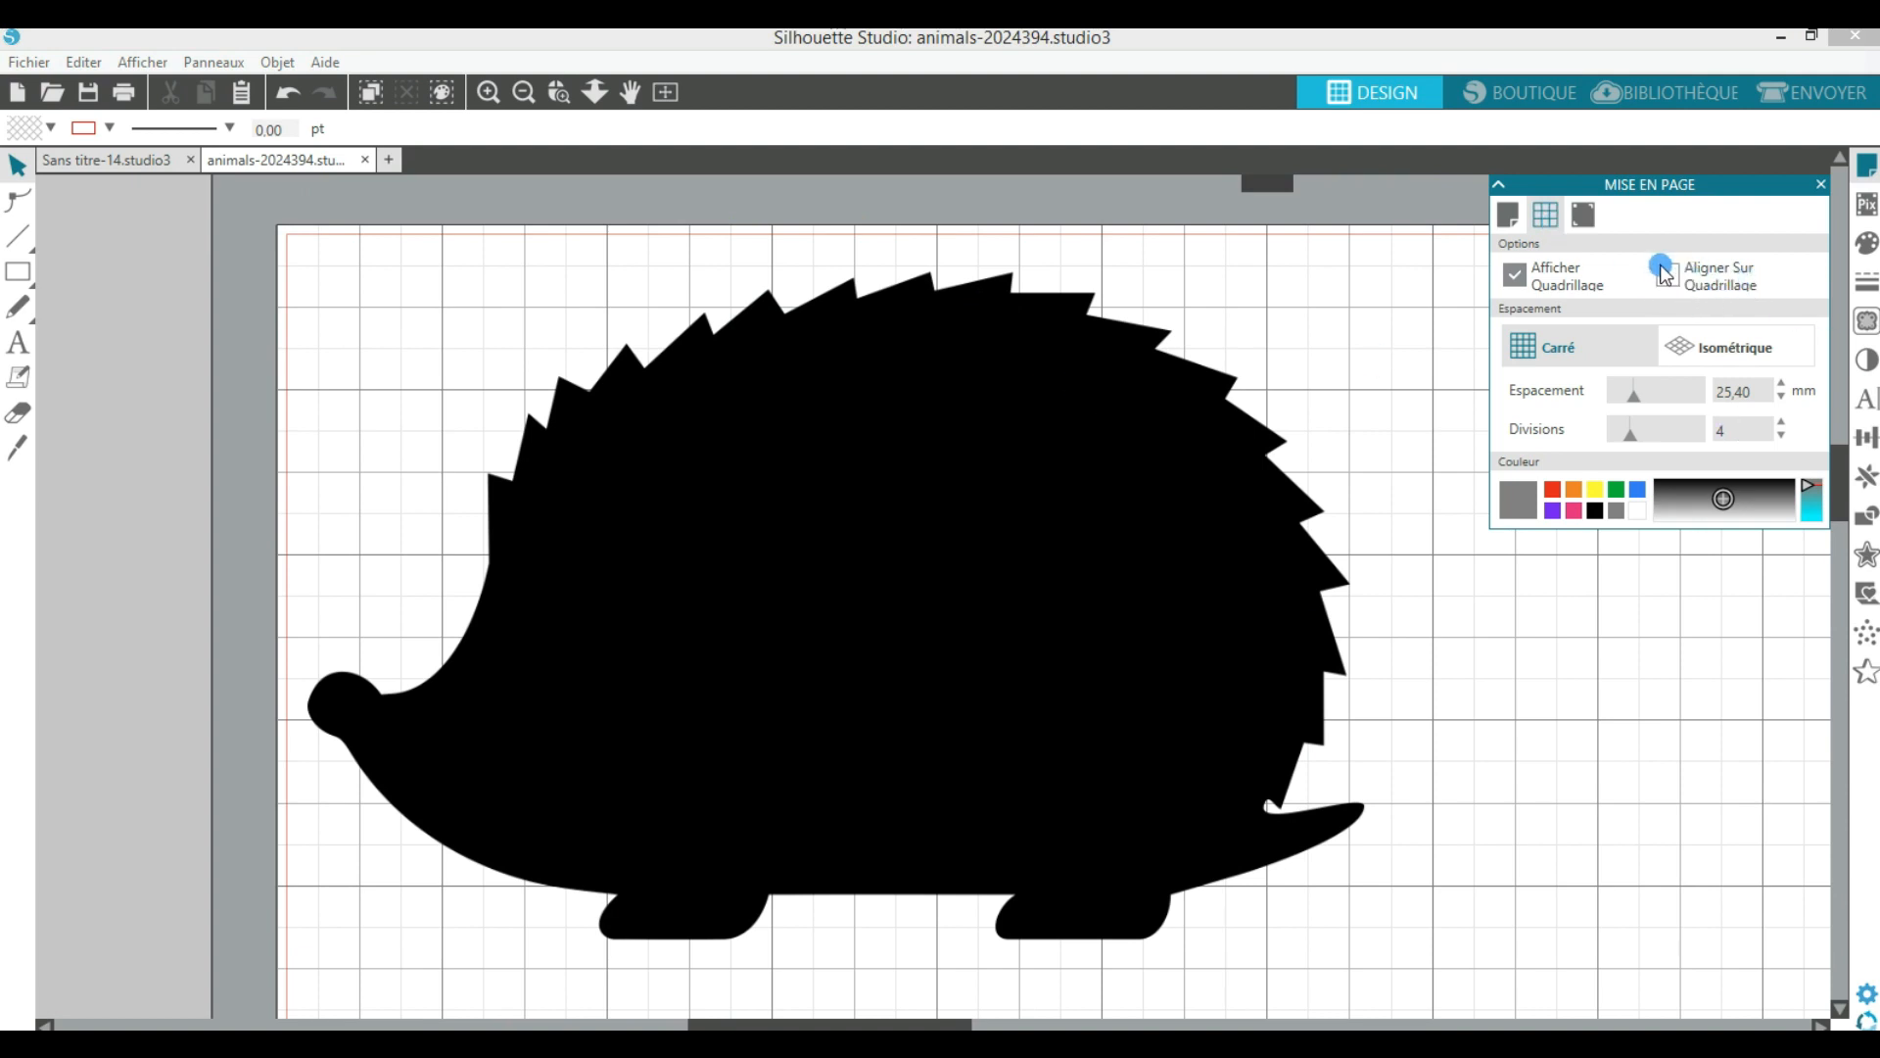
{"action": "mouse_move", "coordinate": [766, 452]}
{"action": "left_mouse_down"}
{"action": "mouse_move", "coordinate": [772, 473]}
{"action": "mouse_move", "coordinate": [752, 421]}
{"action": "left_mouse_up"}
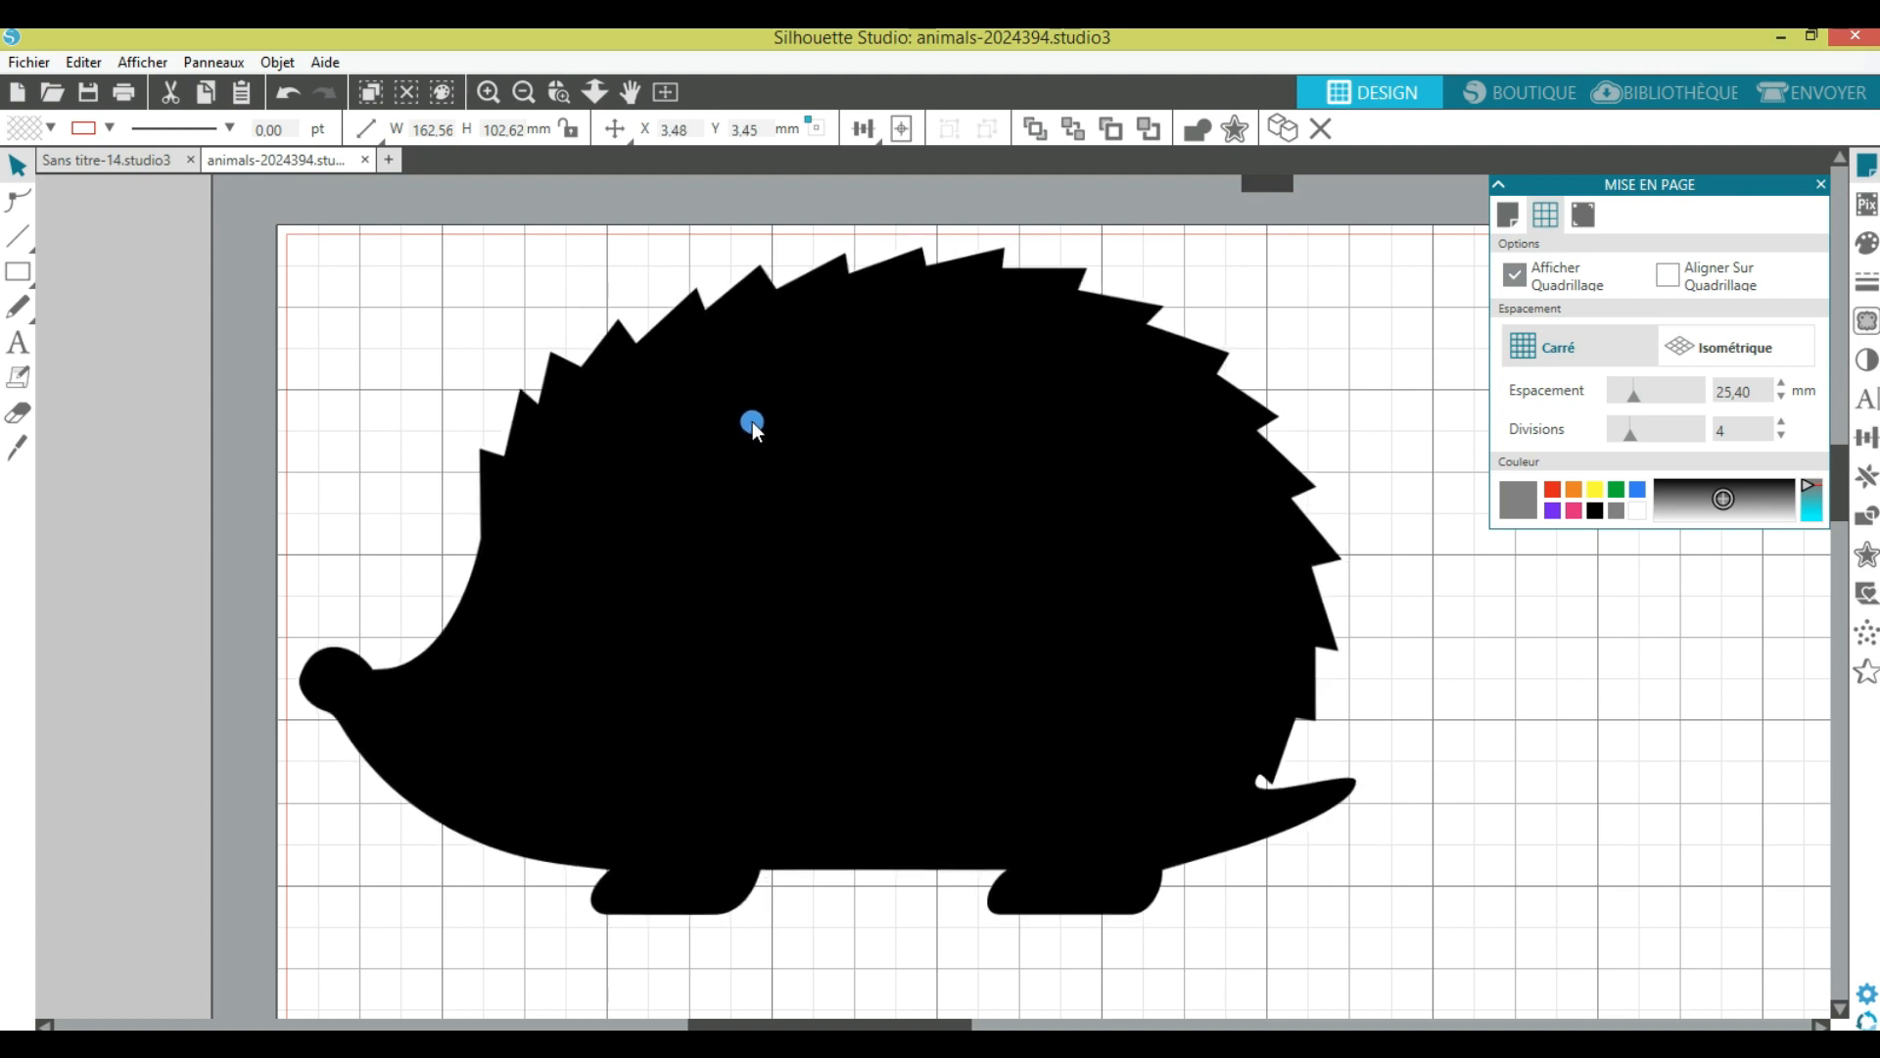
Step: Try moving the hedgehog with snapping to the grid (Aligner Sur Quadrillage) enabled, and disable the snapping again
{"action": "left_click", "coordinate": [1519, 359]}
{"action": "left_click", "coordinate": [1668, 276]}
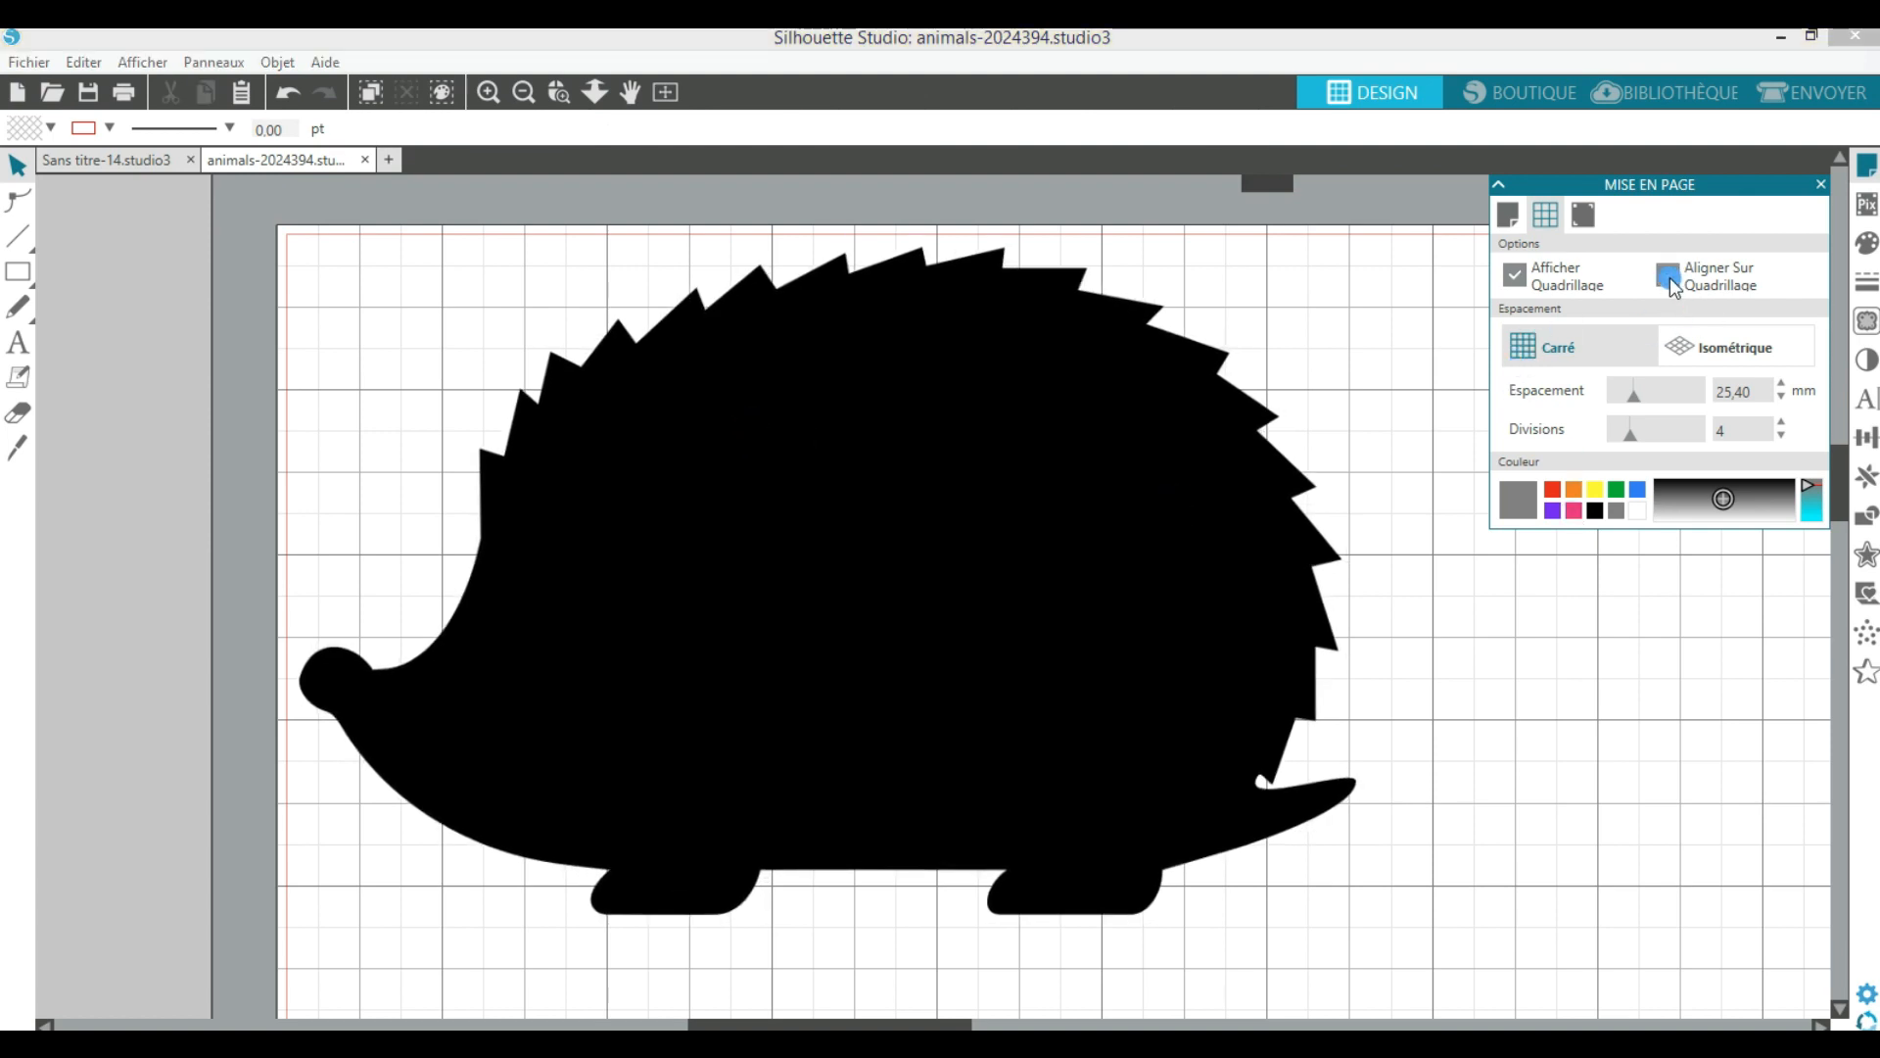
{"action": "left_click_drag", "start_coordinate": [793, 436], "coordinate": [798, 462]}
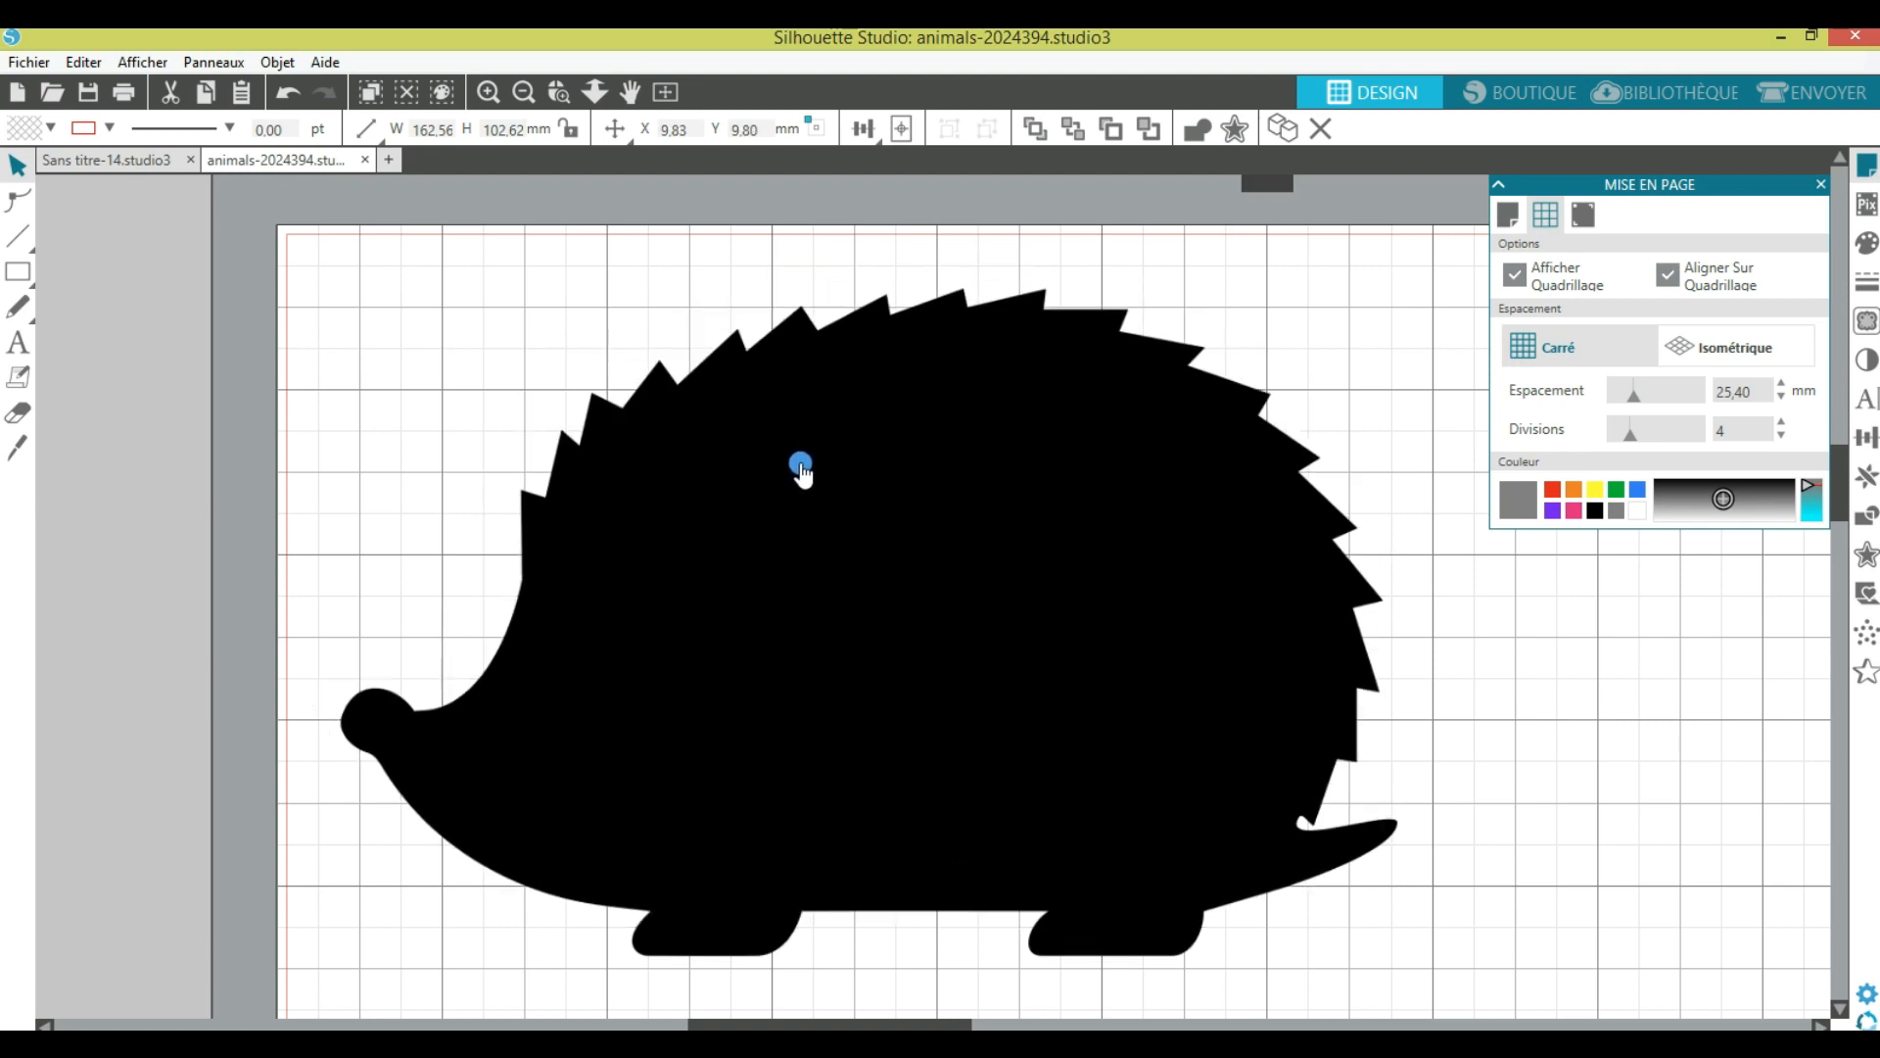
{"action": "left_click_drag", "start_coordinate": [808, 491], "coordinate": [786, 450]}
{"action": "key", "text": "Escape"}
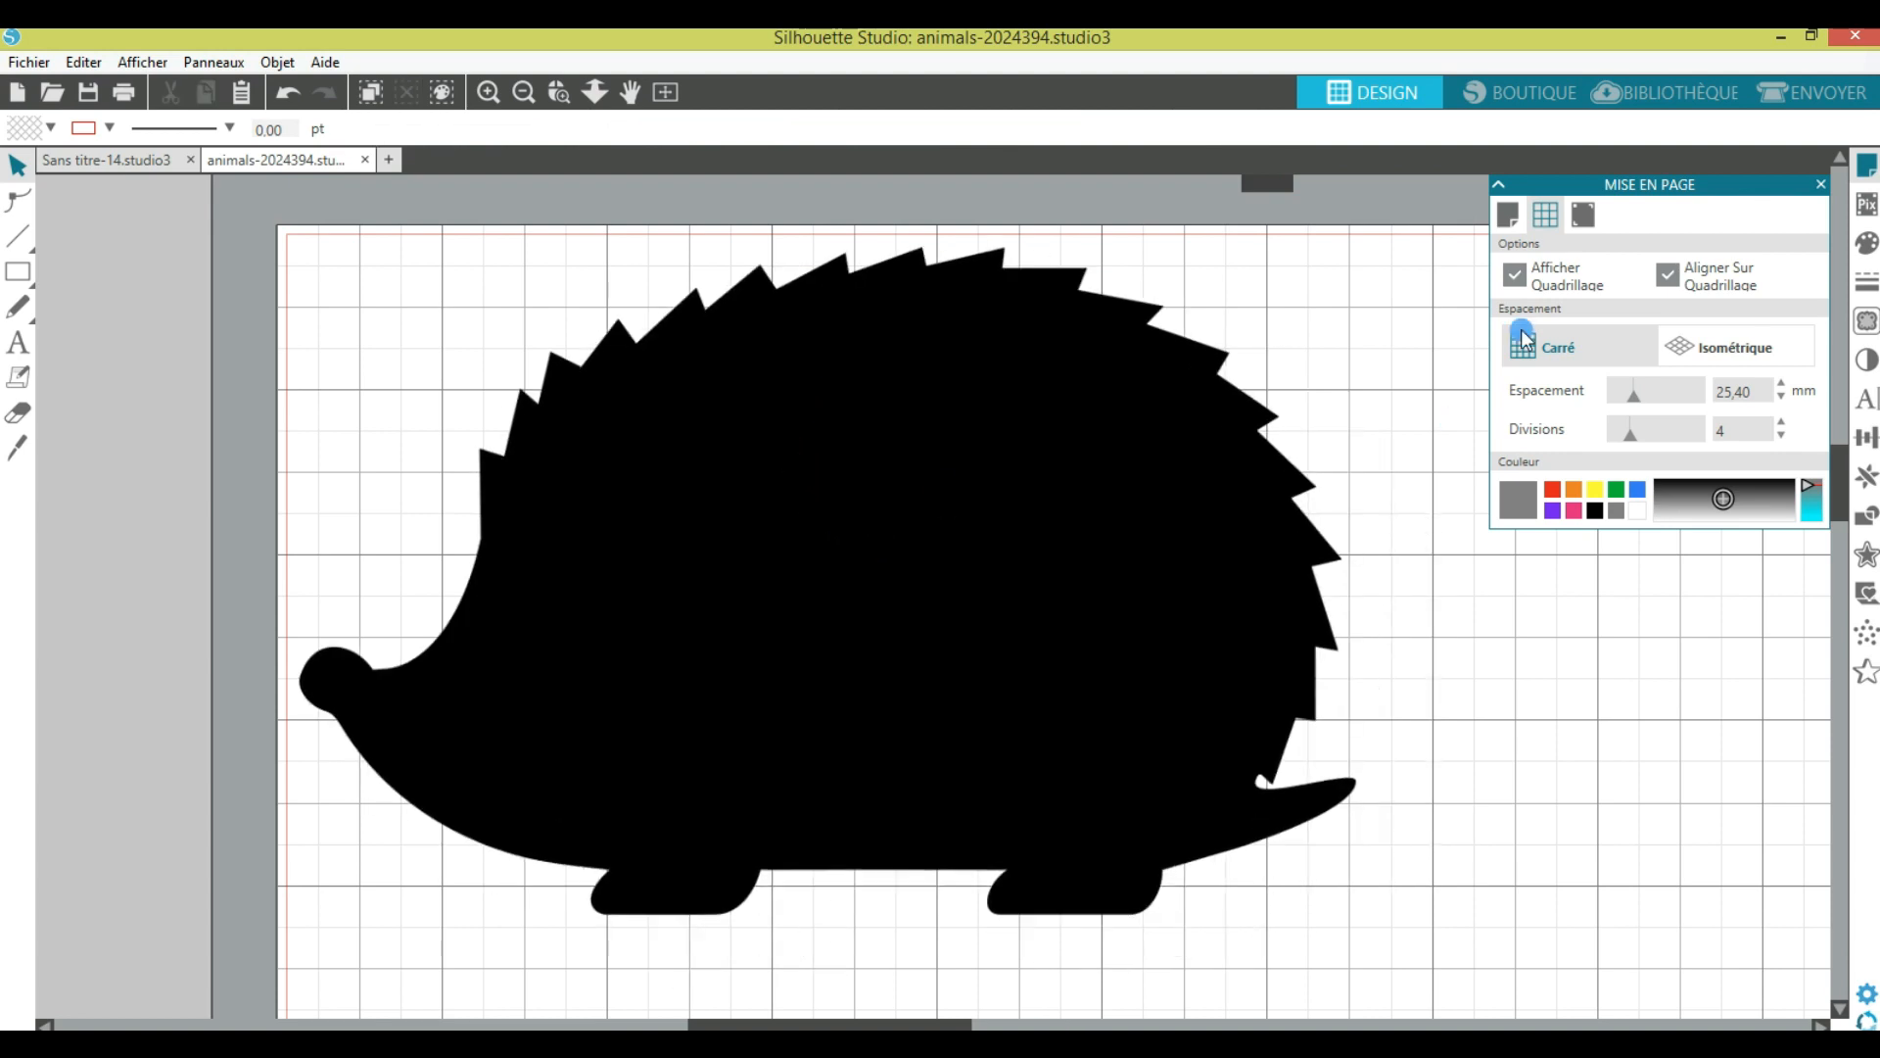
{"action": "left_click", "coordinate": [1668, 277]}
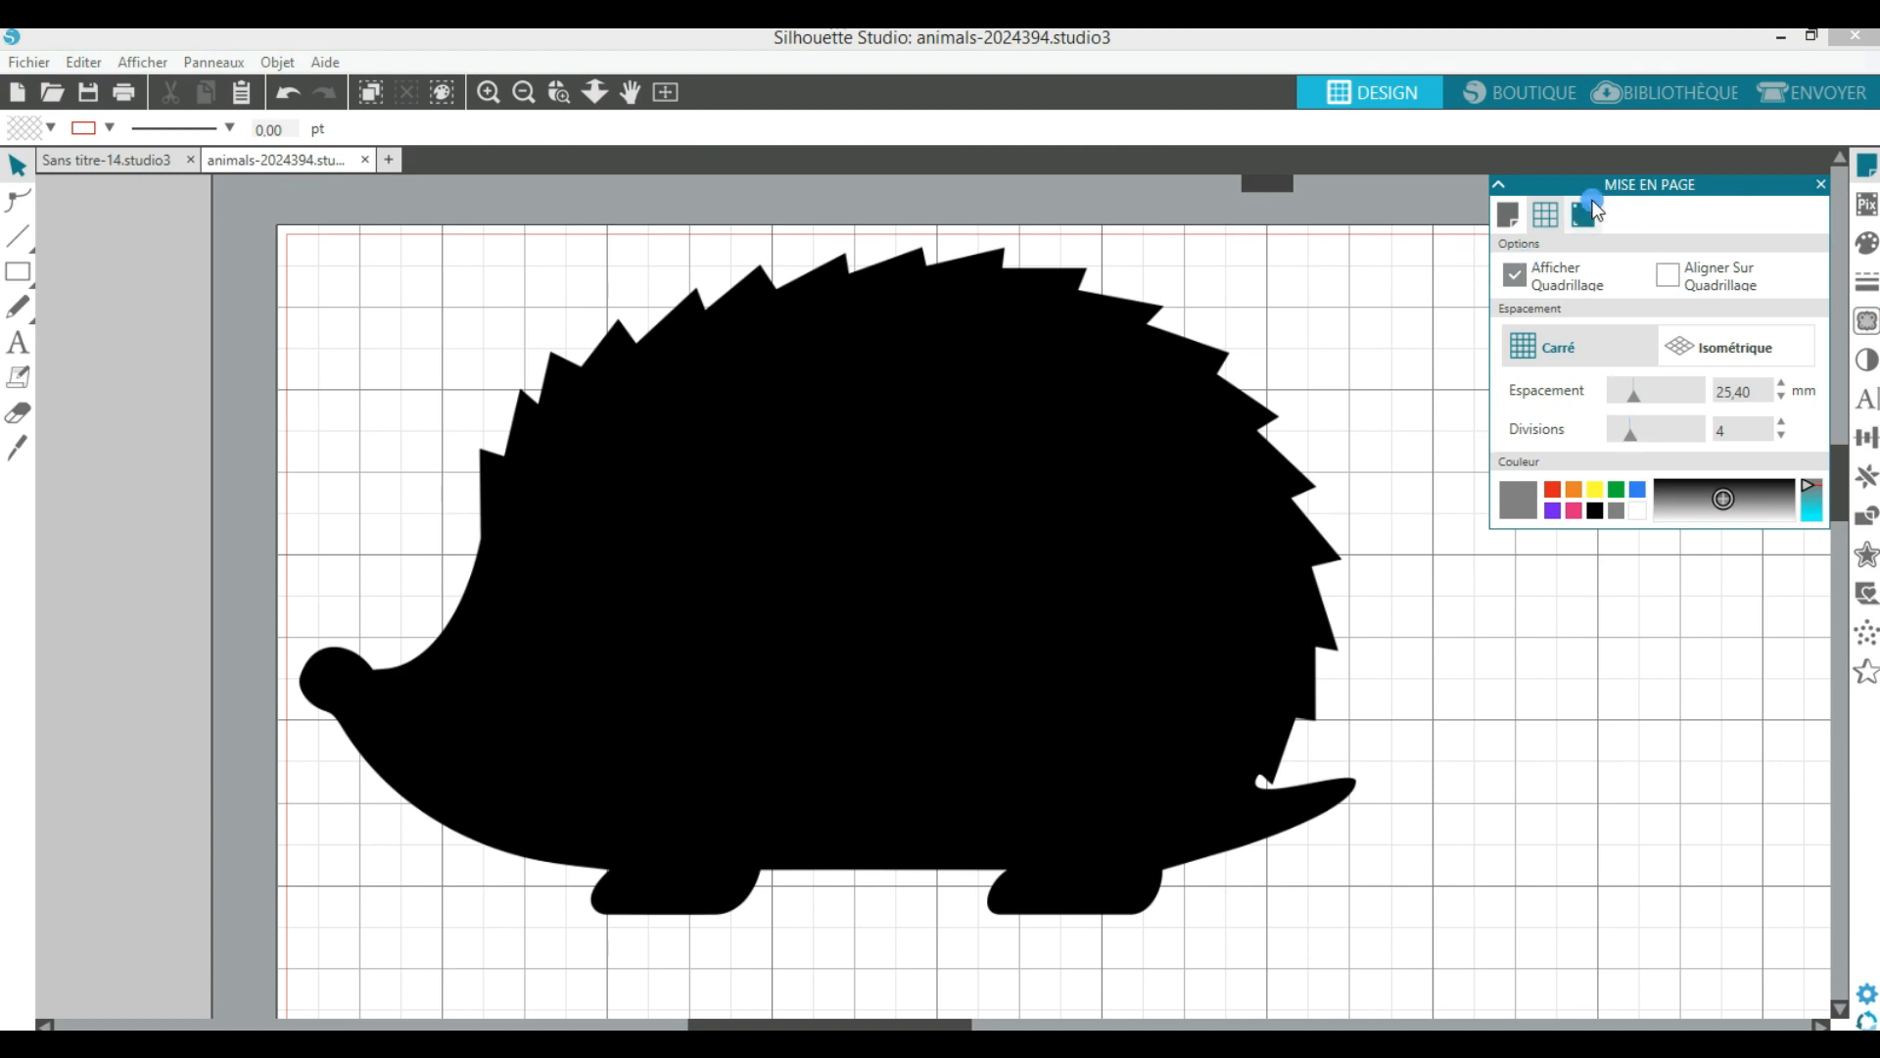
Step: Hide the page grid (Afficher Quadrillage) and move the hedgehog slightly further inside the cutting border
{"action": "left_click", "coordinate": [1516, 276]}
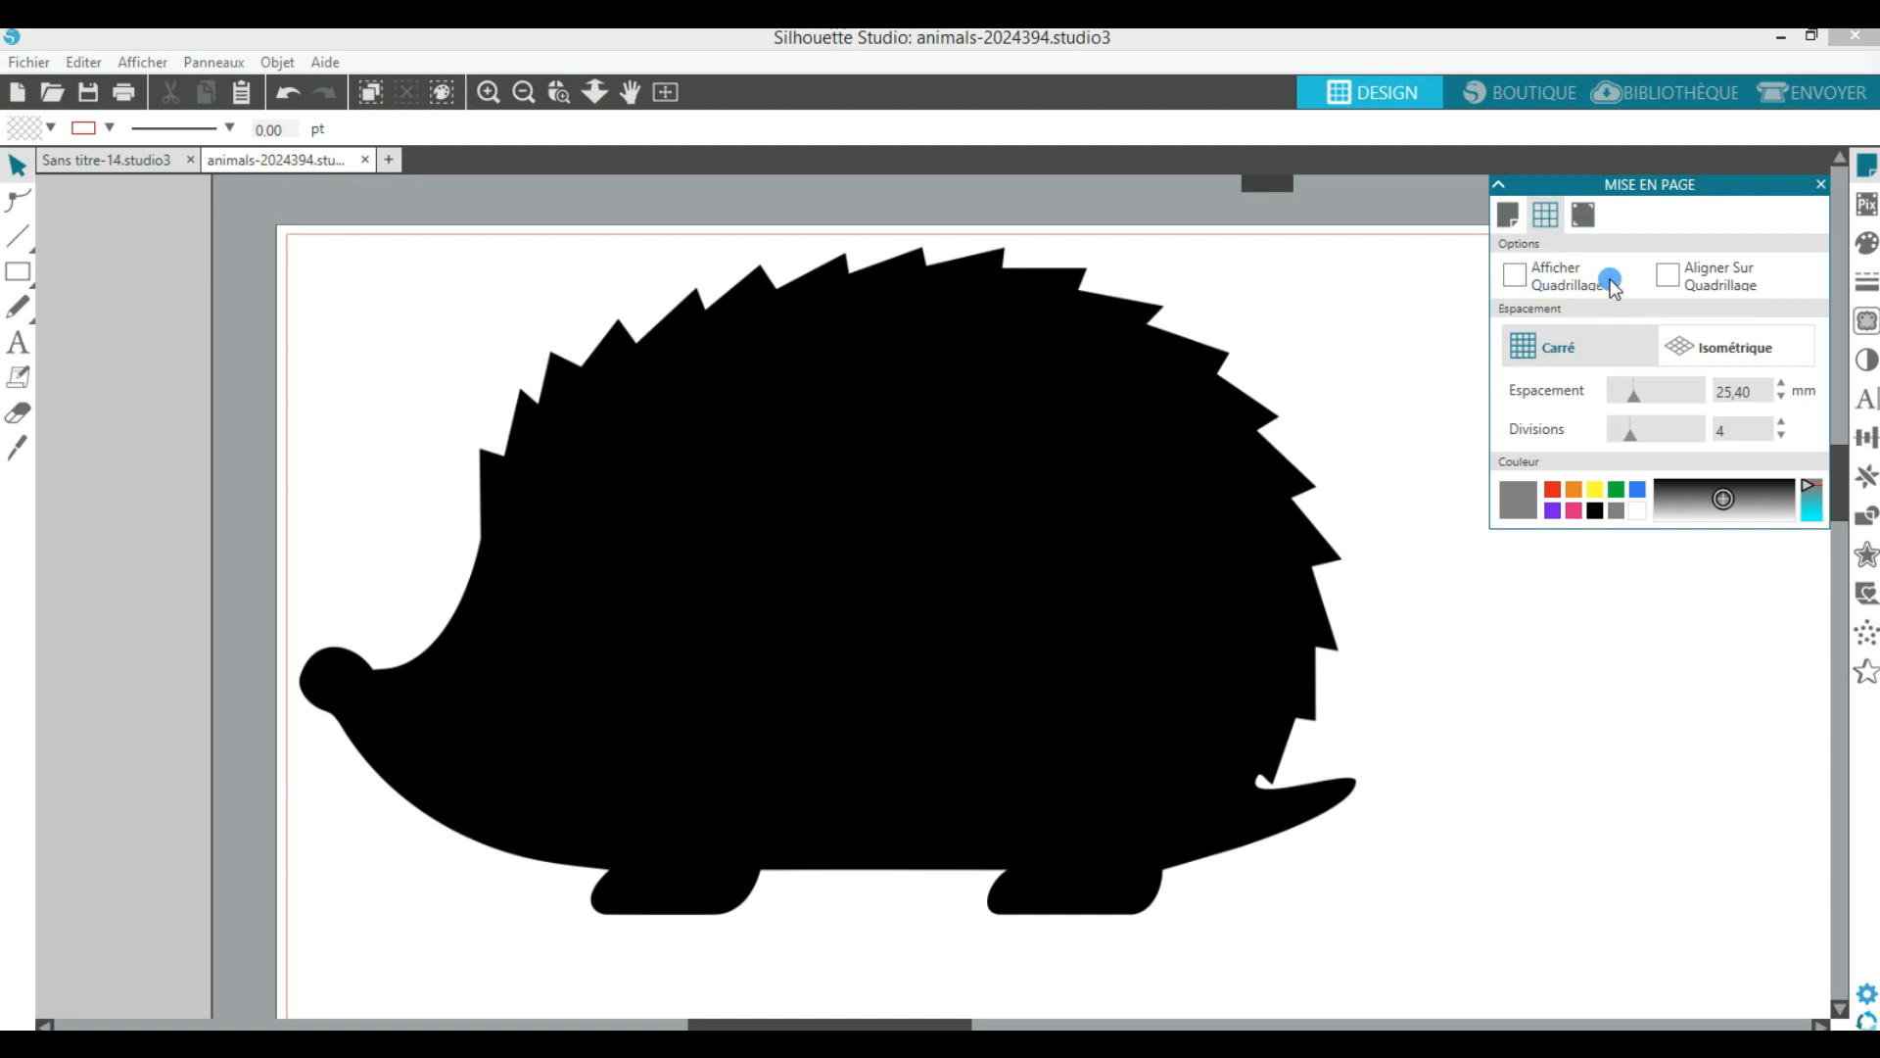
{"action": "mouse_move", "coordinate": [933, 369]}
{"action": "left_mouse_down"}
{"action": "mouse_move", "coordinate": [971, 420]}
{"action": "mouse_move", "coordinate": [940, 382]}
{"action": "mouse_move", "coordinate": [1053, 457]}
{"action": "mouse_move", "coordinate": [969, 461]}
{"action": "mouse_move", "coordinate": [958, 393]}
{"action": "left_mouse_up"}
{"action": "key", "text": "Escape"}
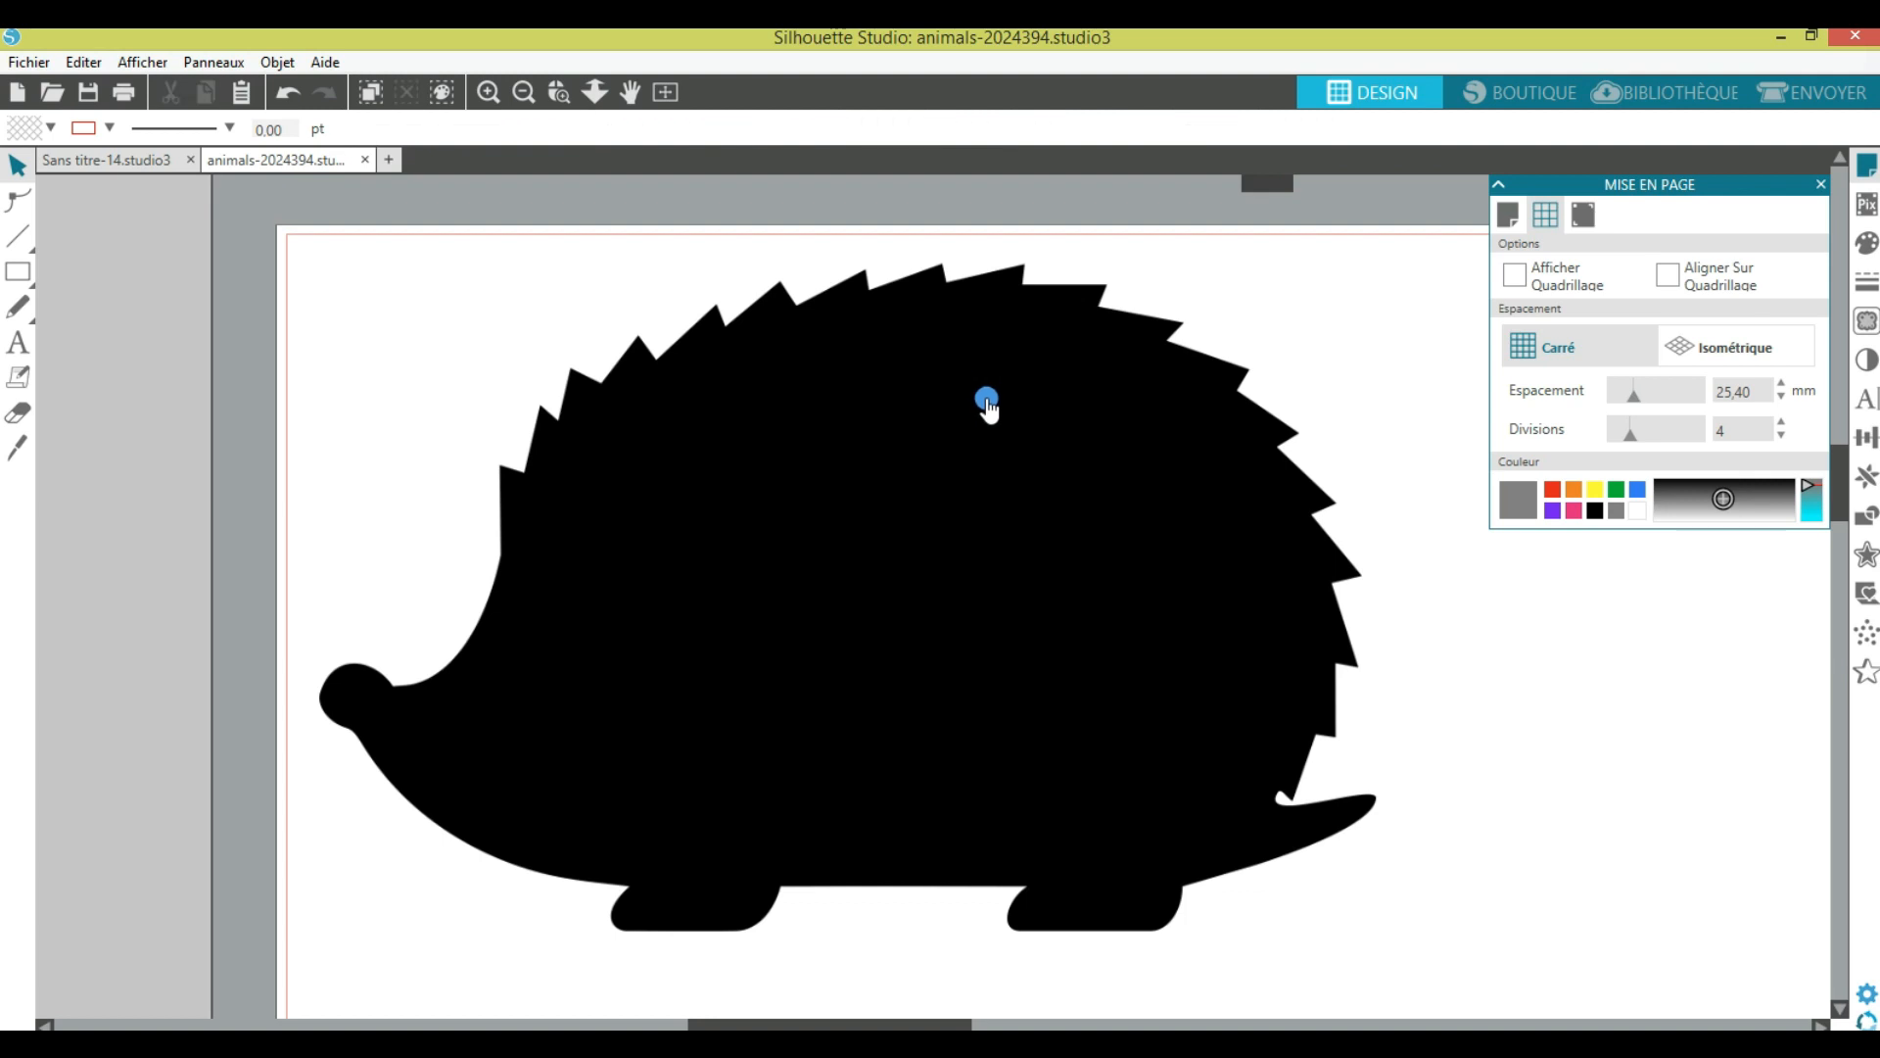
{"action": "scroll", "coordinate": [1145, 453], "scroll_direction": "down", "scroll_amount": 1}
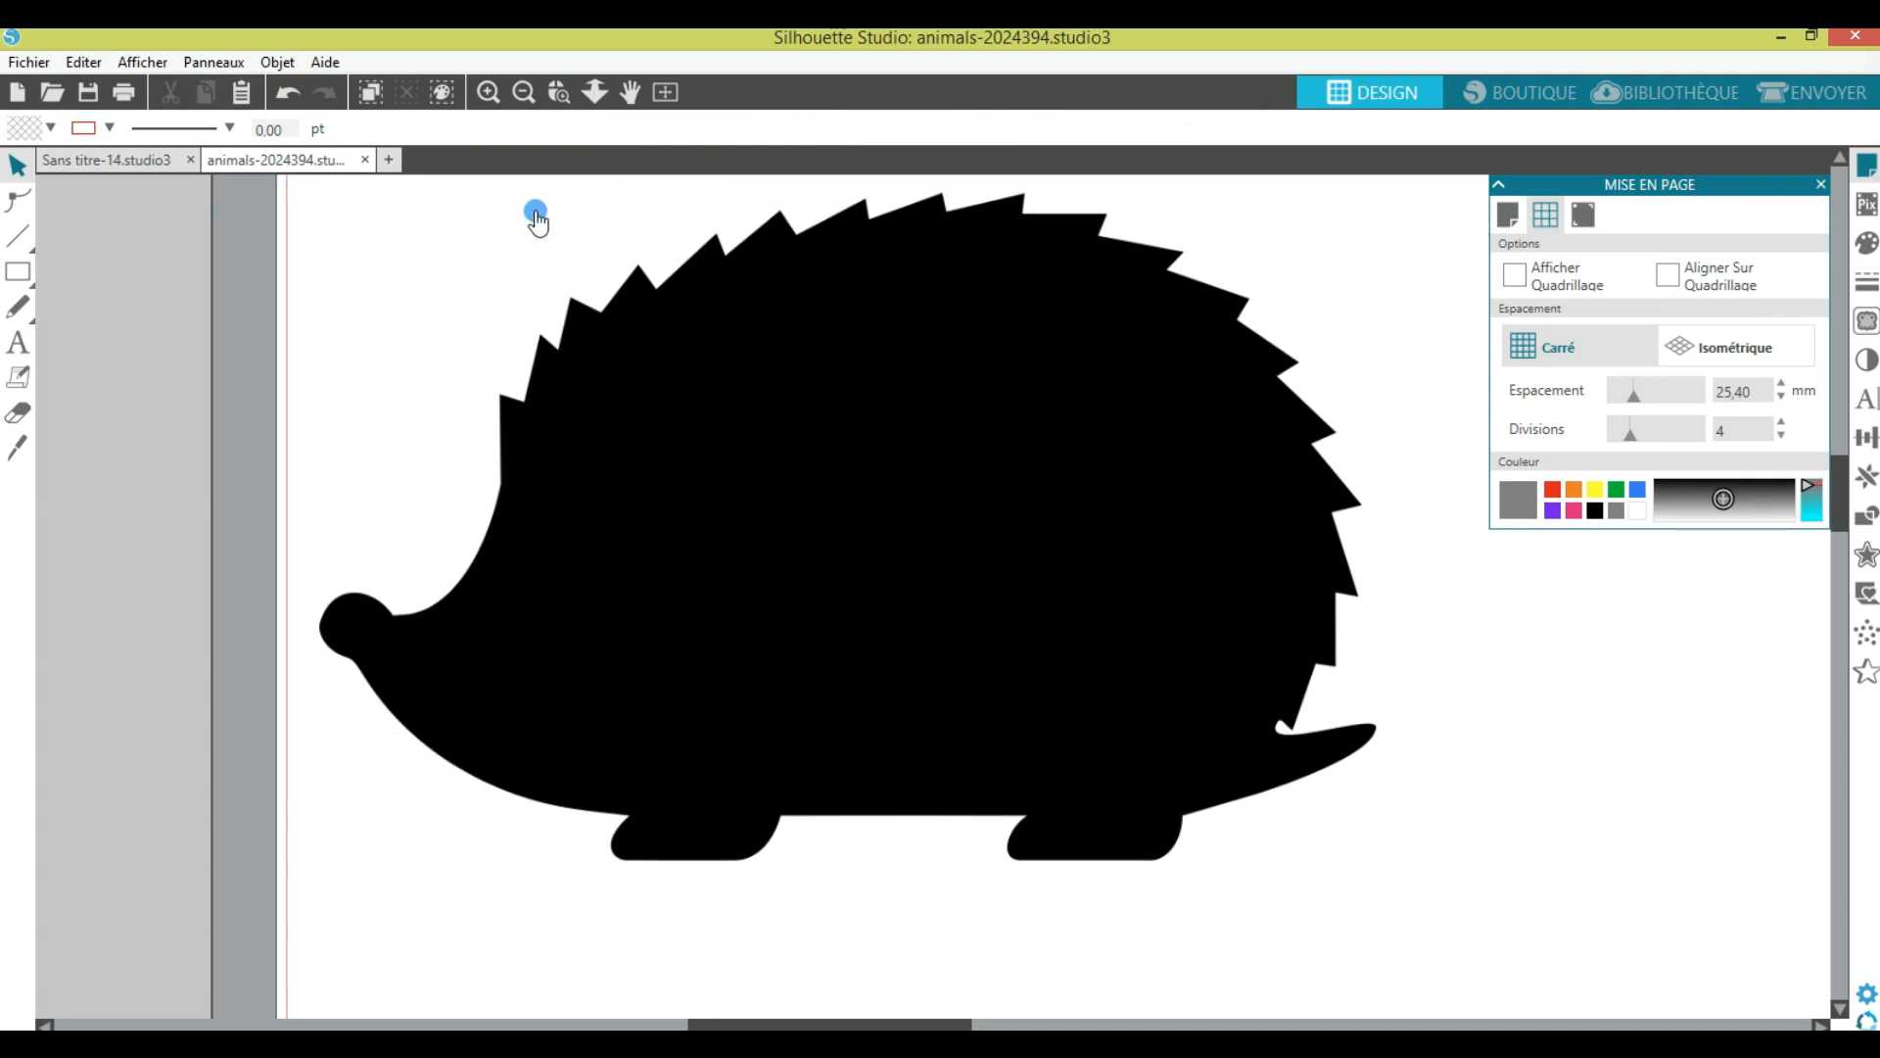
{"action": "left_click", "coordinate": [530, 95]}
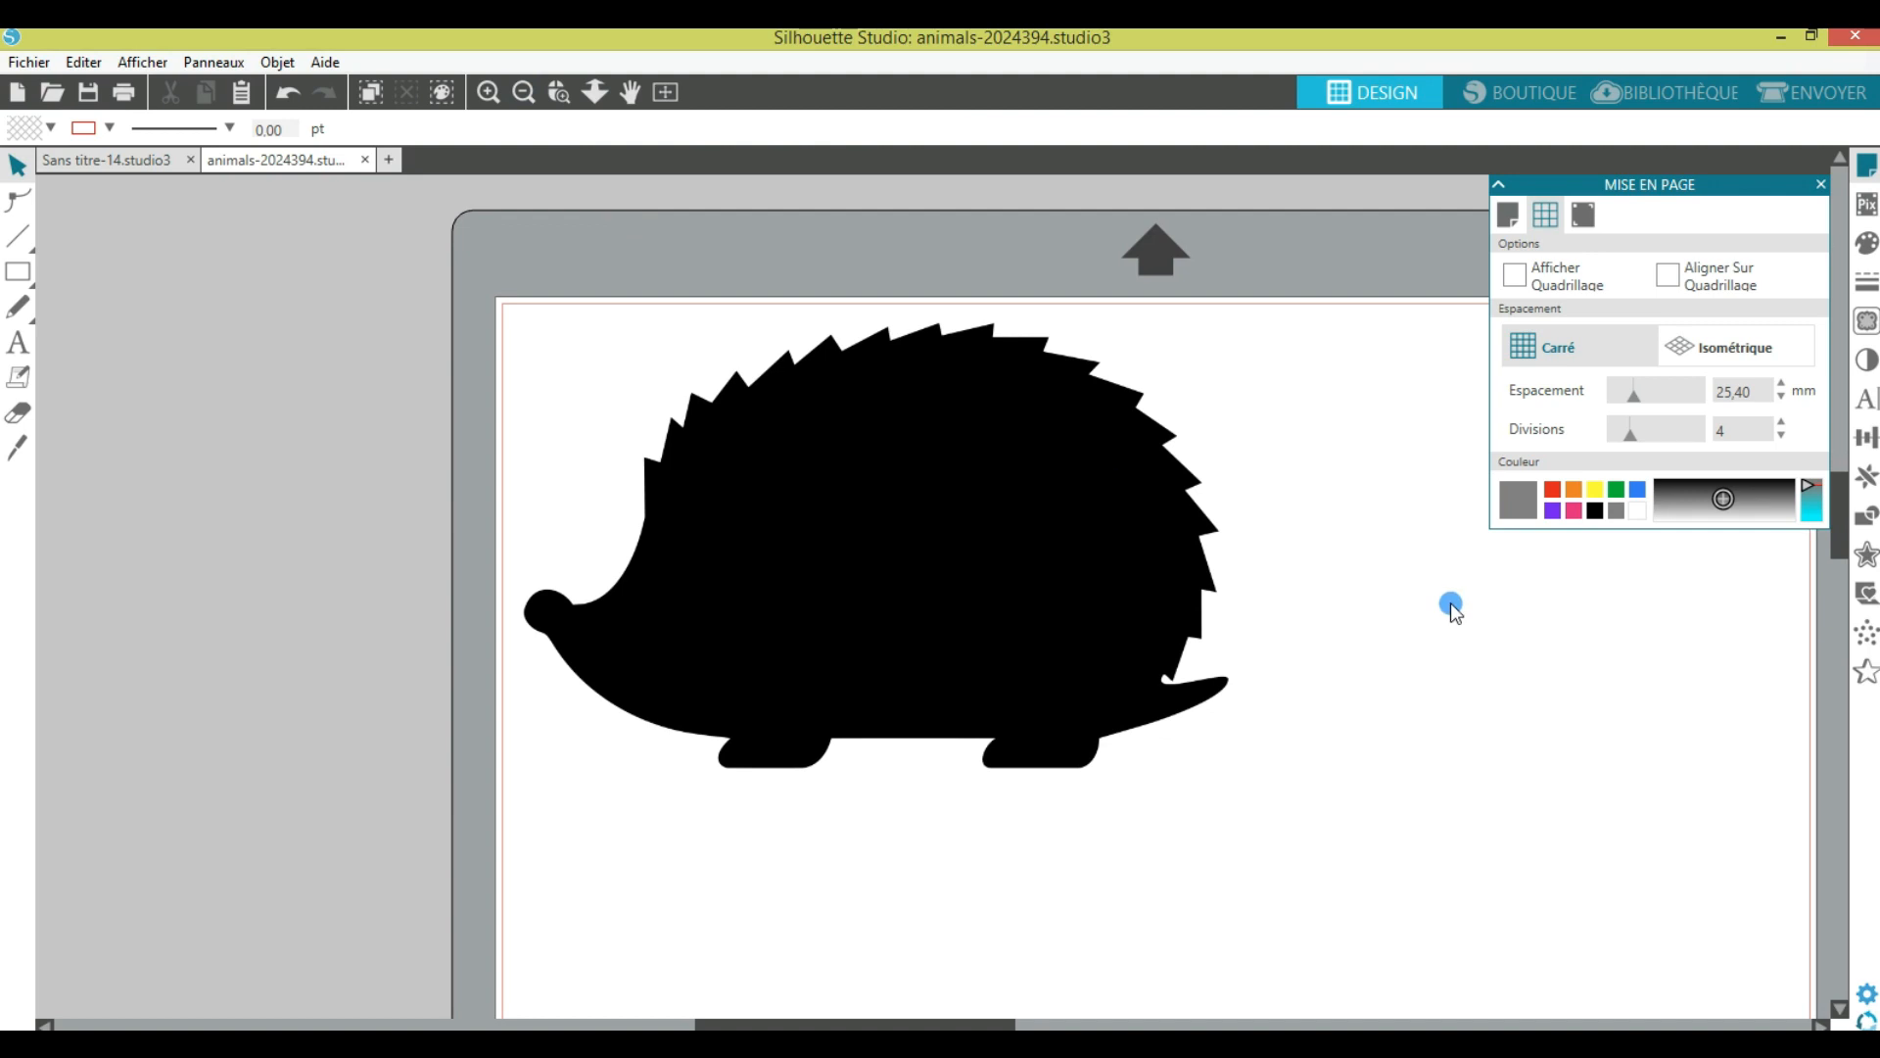
{"action": "left_click", "coordinate": [527, 105]}
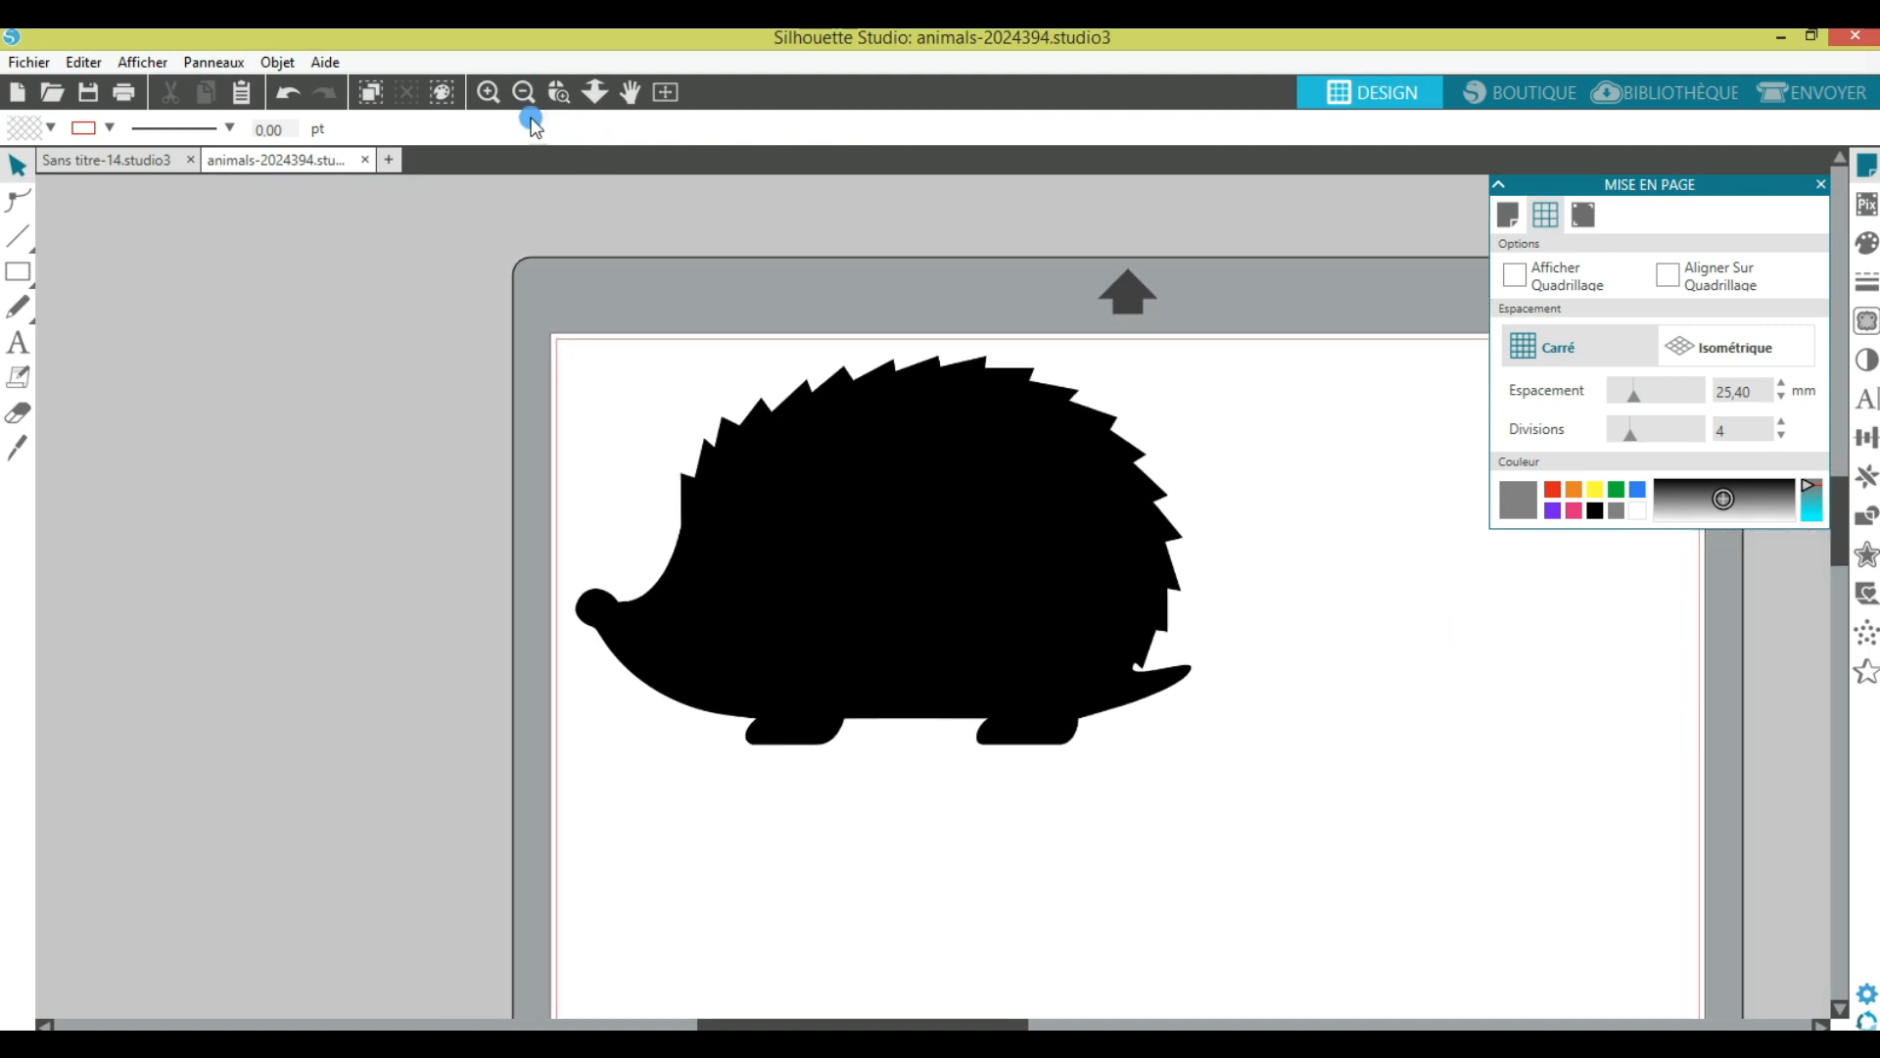
{"action": "scroll", "coordinate": [1312, 678], "scroll_direction": "down", "scroll_amount": 1}
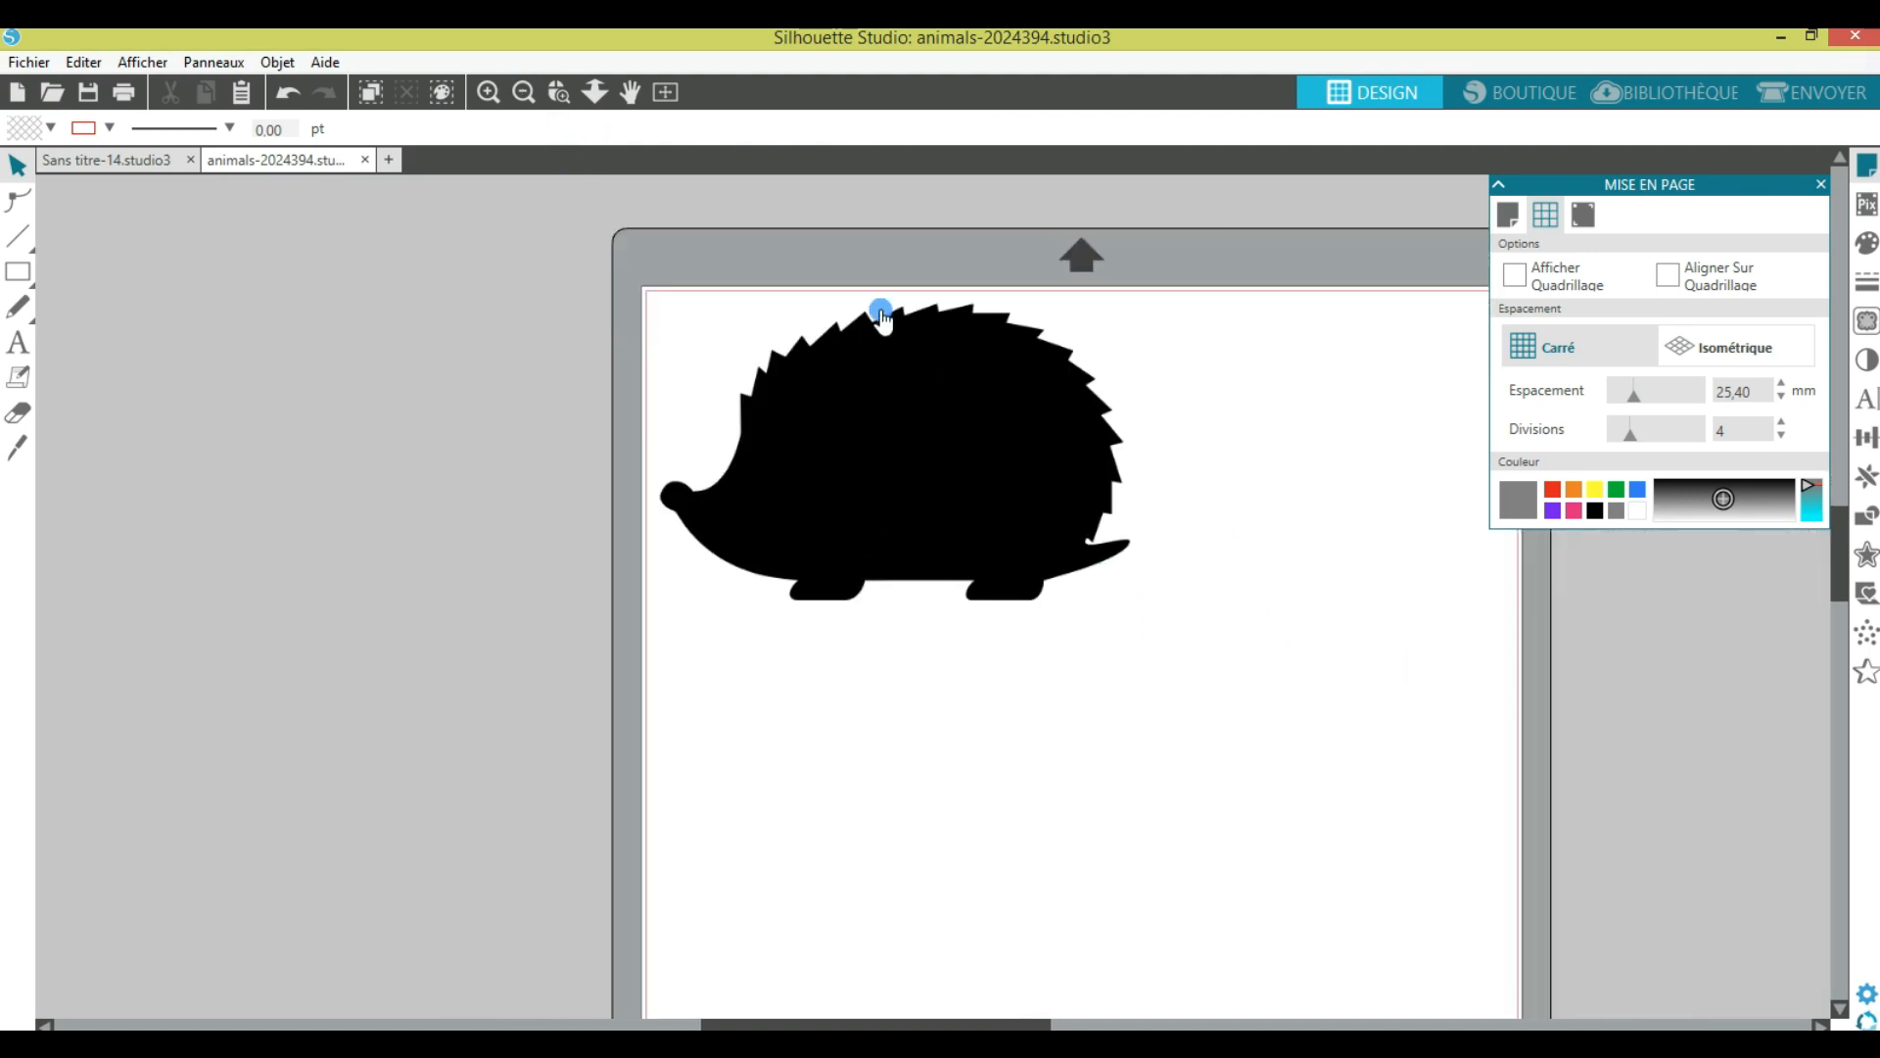
Step: Move the hedgehog slightly further inside the cutting border, and briefly show the page grid (Afficher Quadrillage) before hiding it again
{"action": "mouse_move", "coordinate": [894, 391]}
{"action": "left_mouse_down"}
{"action": "mouse_move", "coordinate": [931, 408]}
{"action": "mouse_move", "coordinate": [911, 413]}
{"action": "left_mouse_up"}
{"action": "left_click", "coordinate": [1371, 411]}
{"action": "left_click", "coordinate": [1516, 275]}
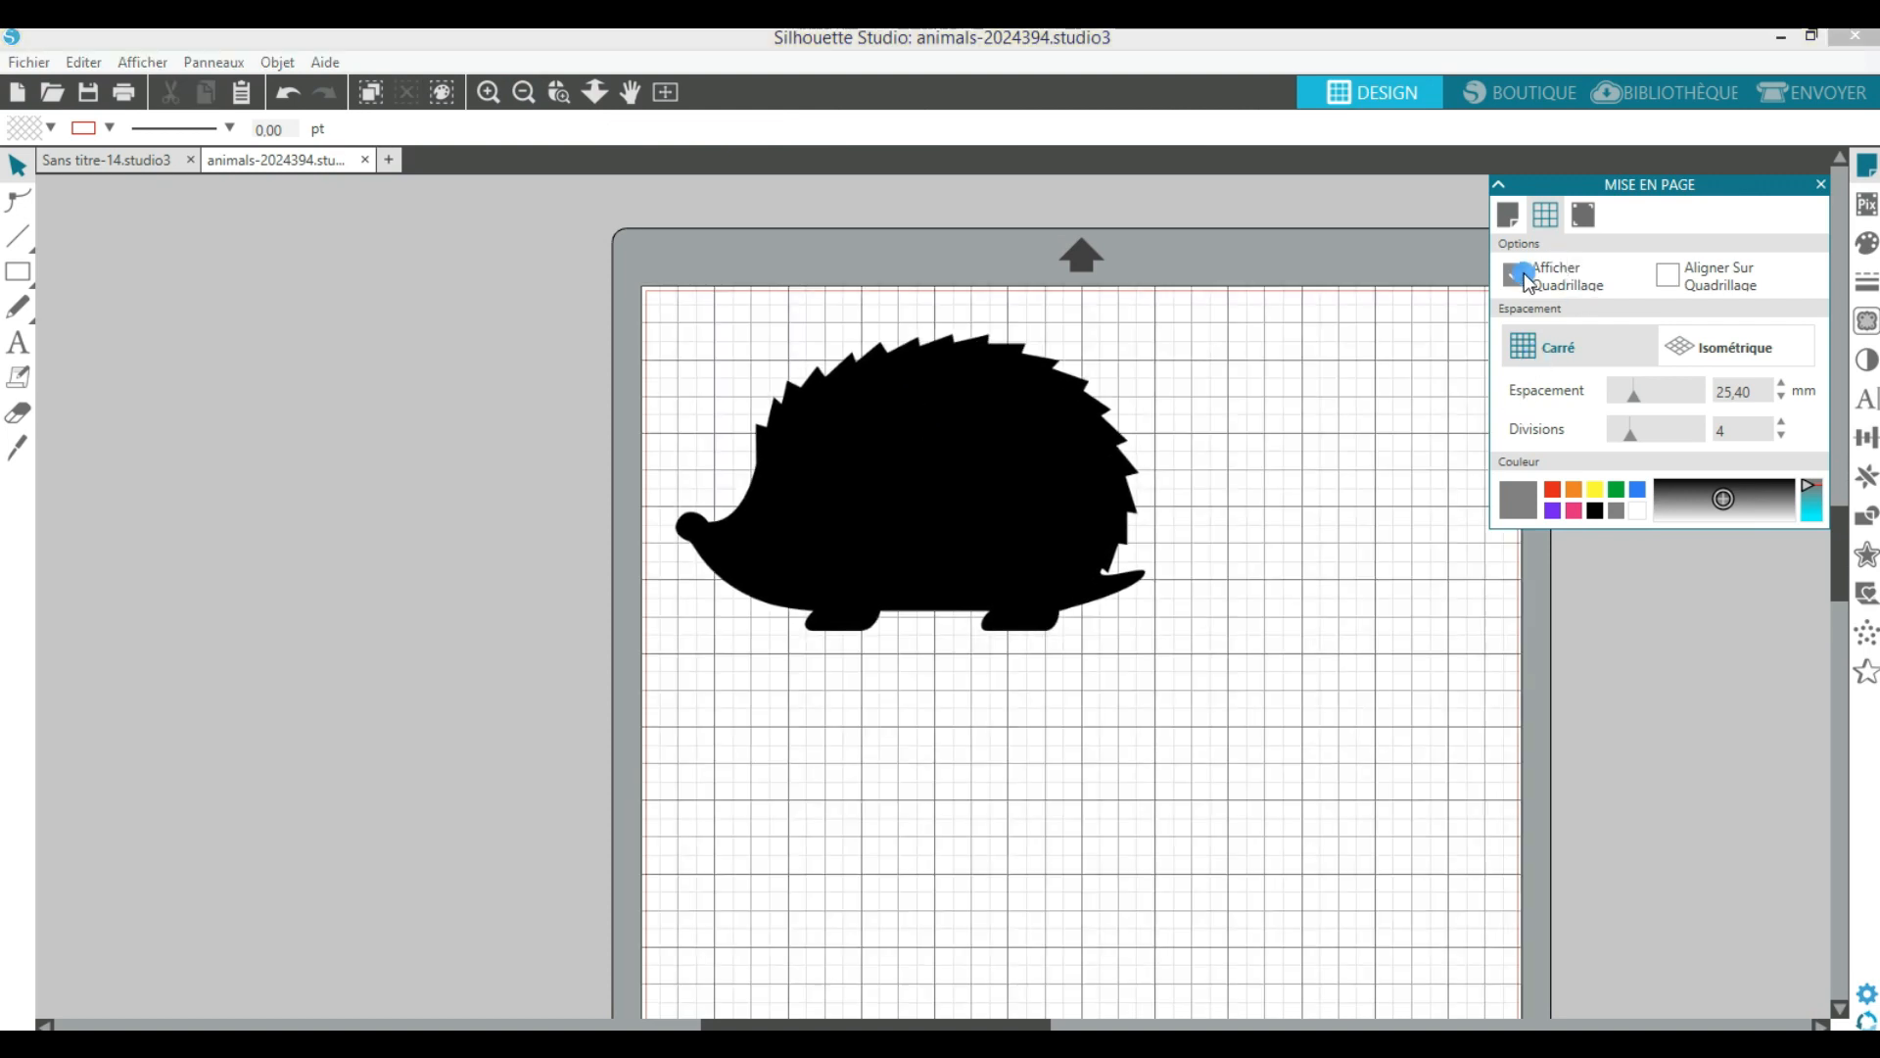
{"action": "left_click", "coordinate": [1523, 277]}
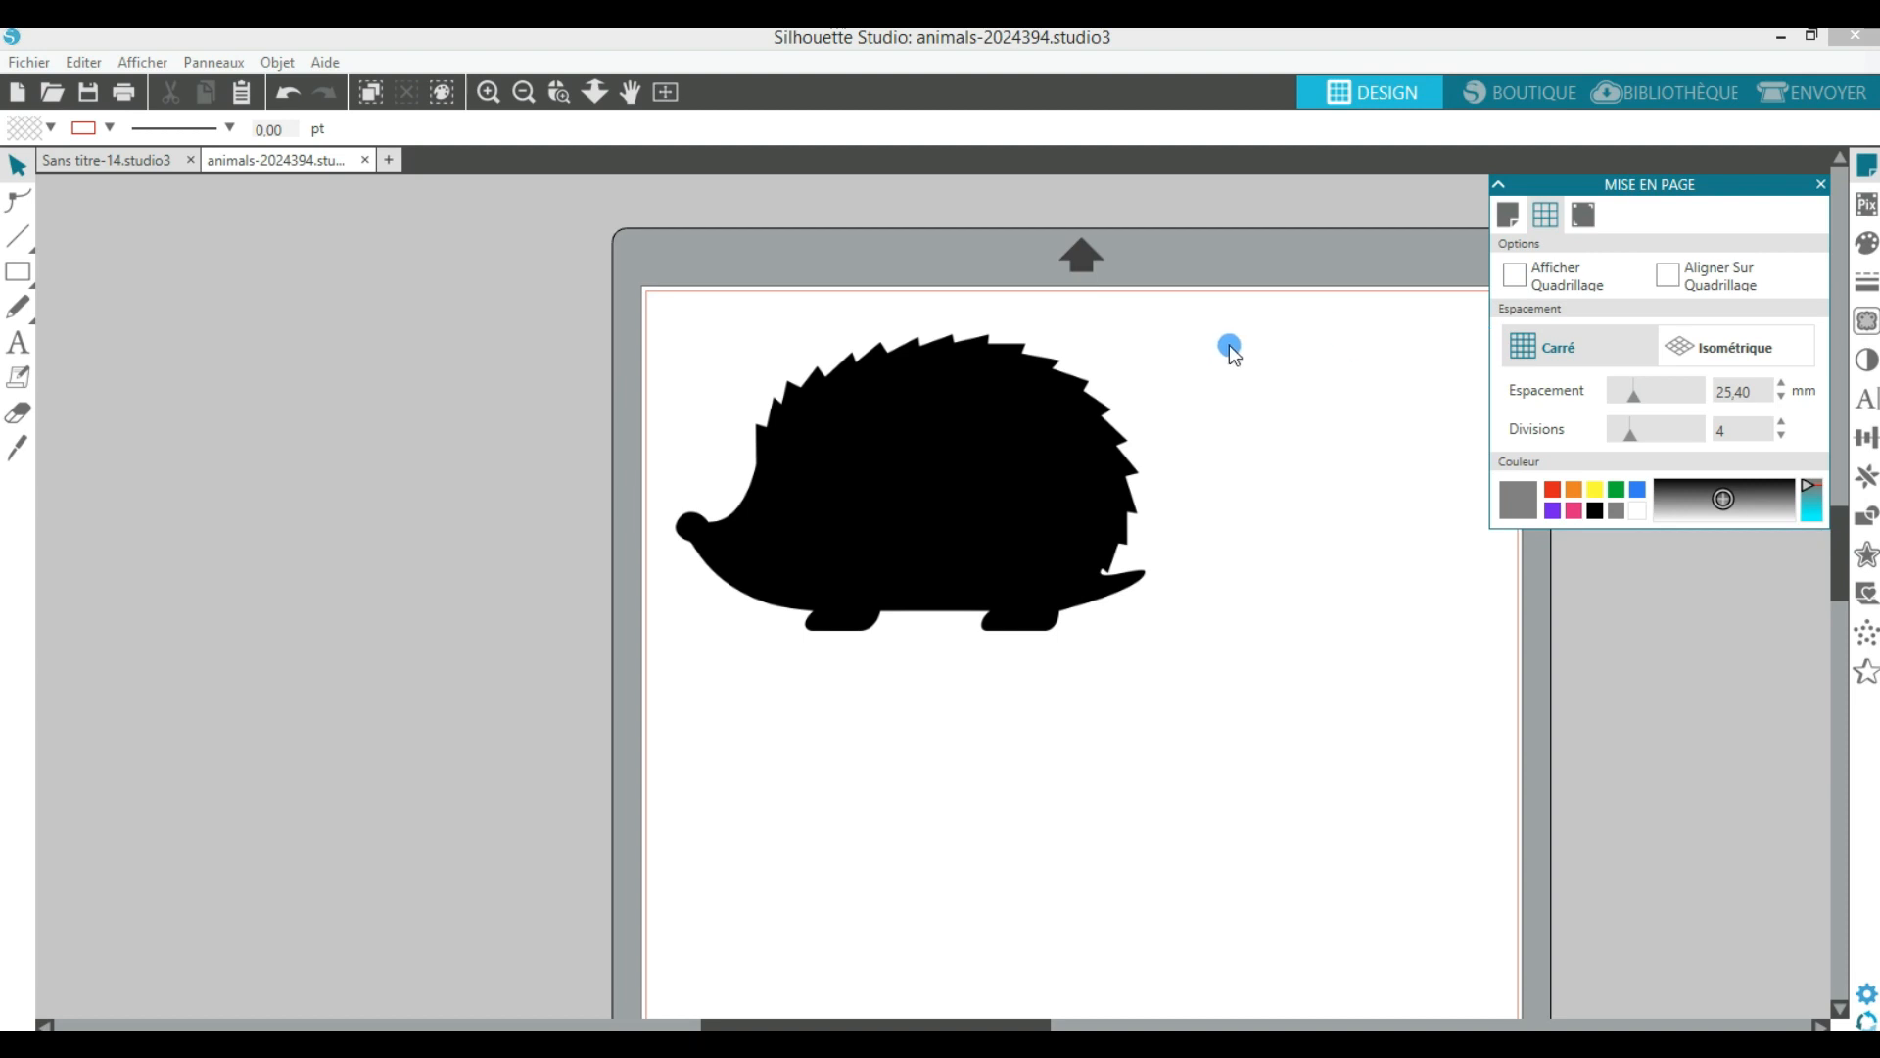
Step: Close the page setup and nudge the hedgehog freely to about X 17.57, Y 19.45 mm
{"action": "left_click_drag", "start_coordinate": [906, 424], "coordinate": [922, 421]}
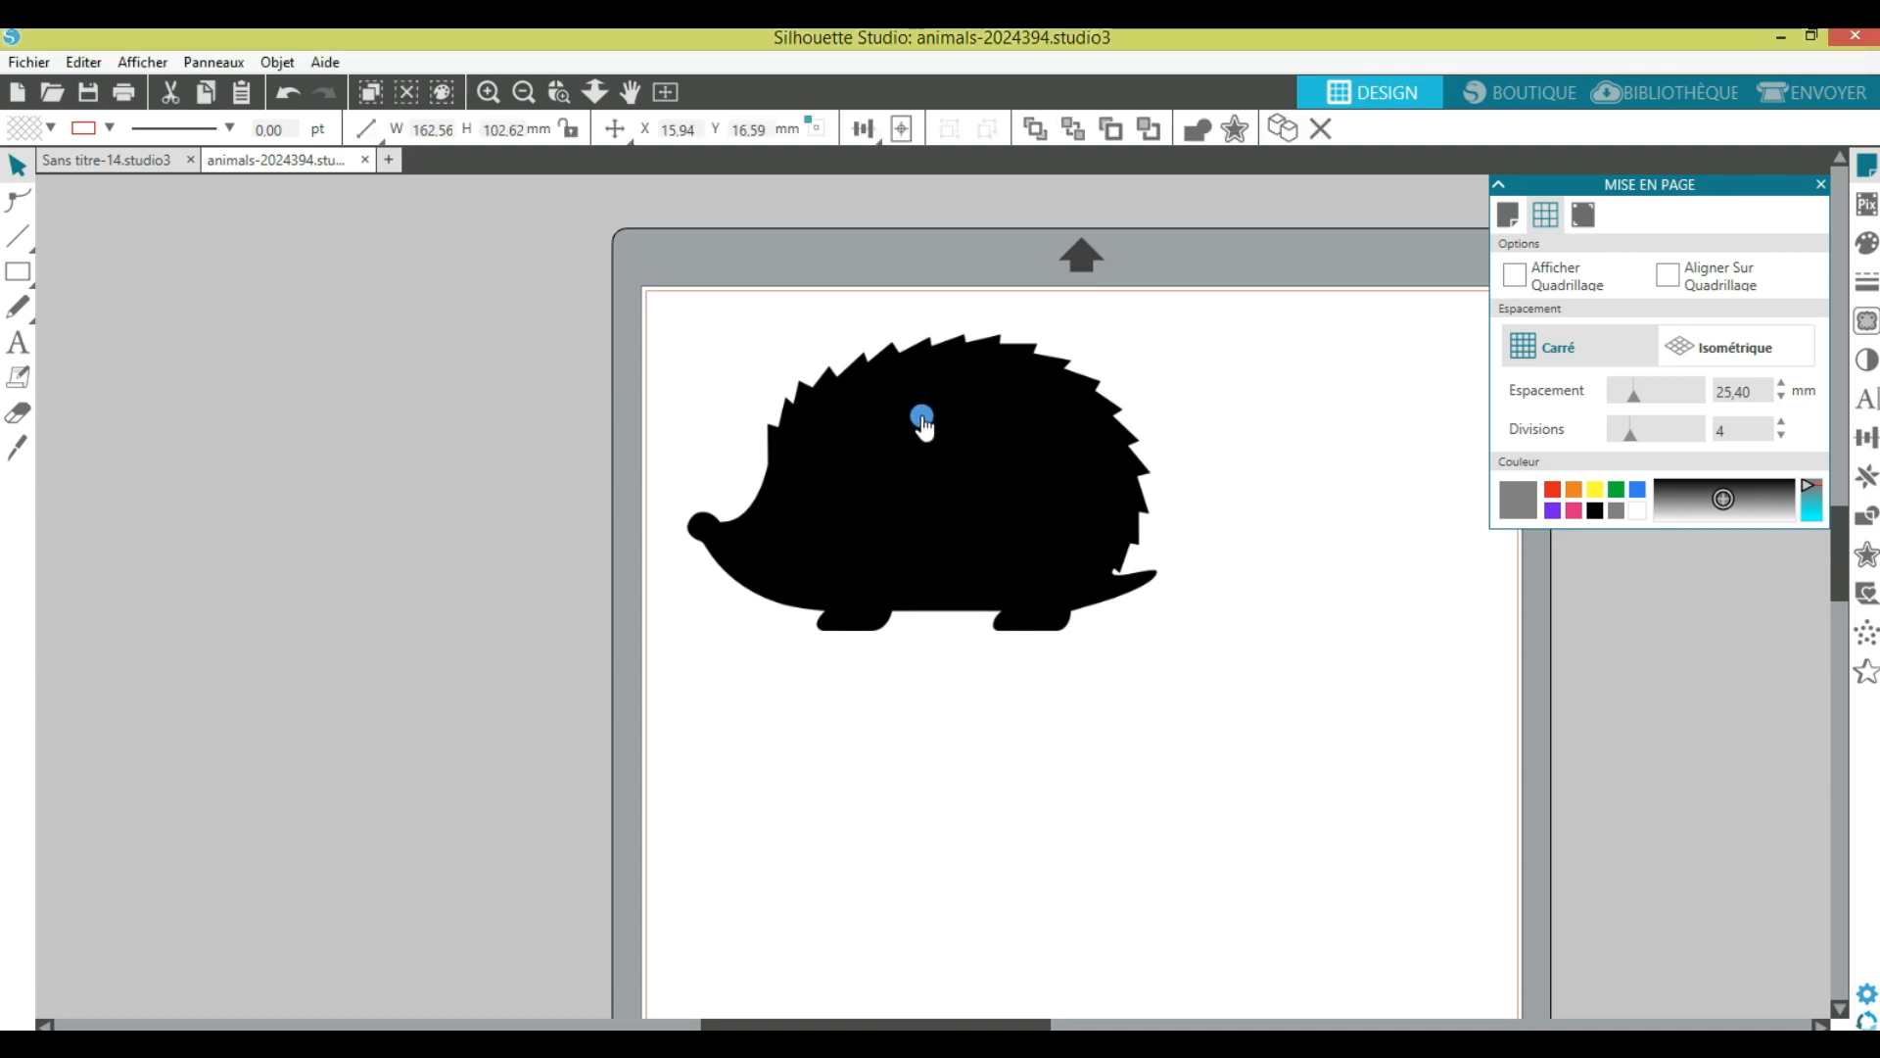
{"action": "key", "text": "Escape"}
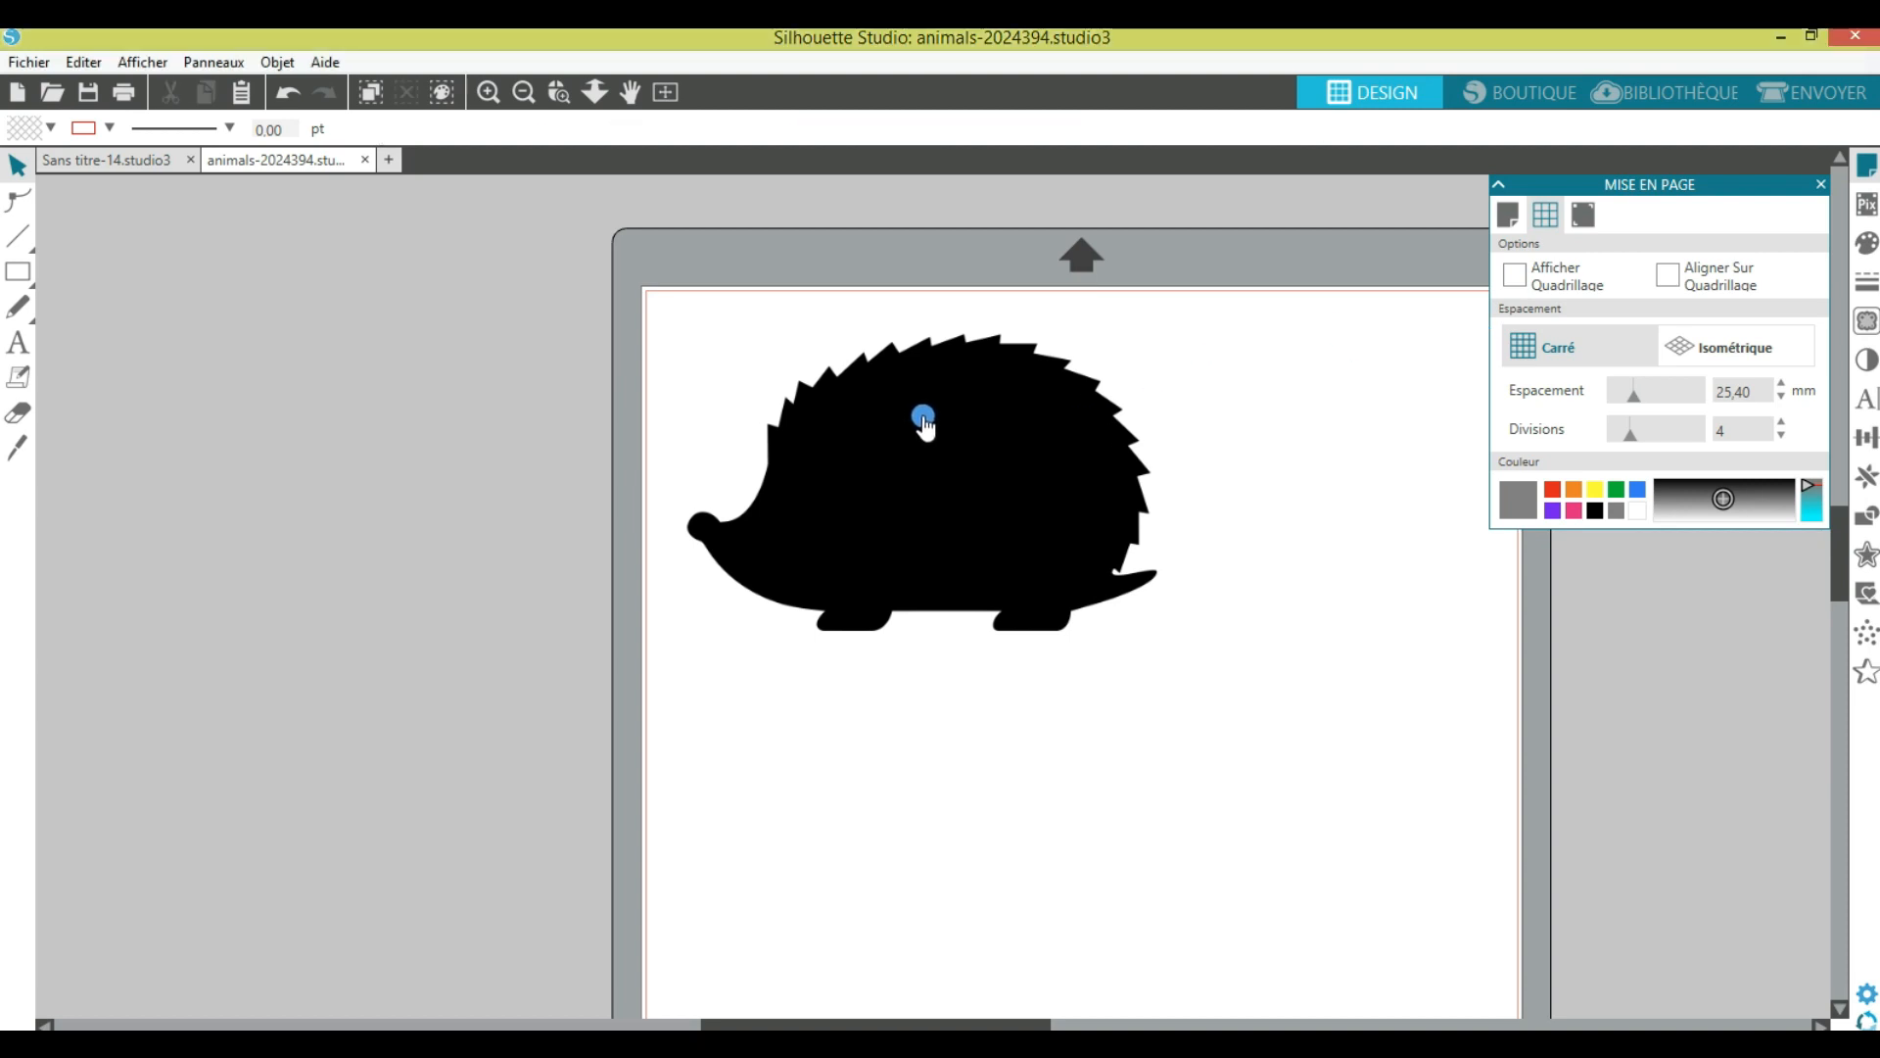
{"action": "left_click", "coordinate": [1822, 185]}
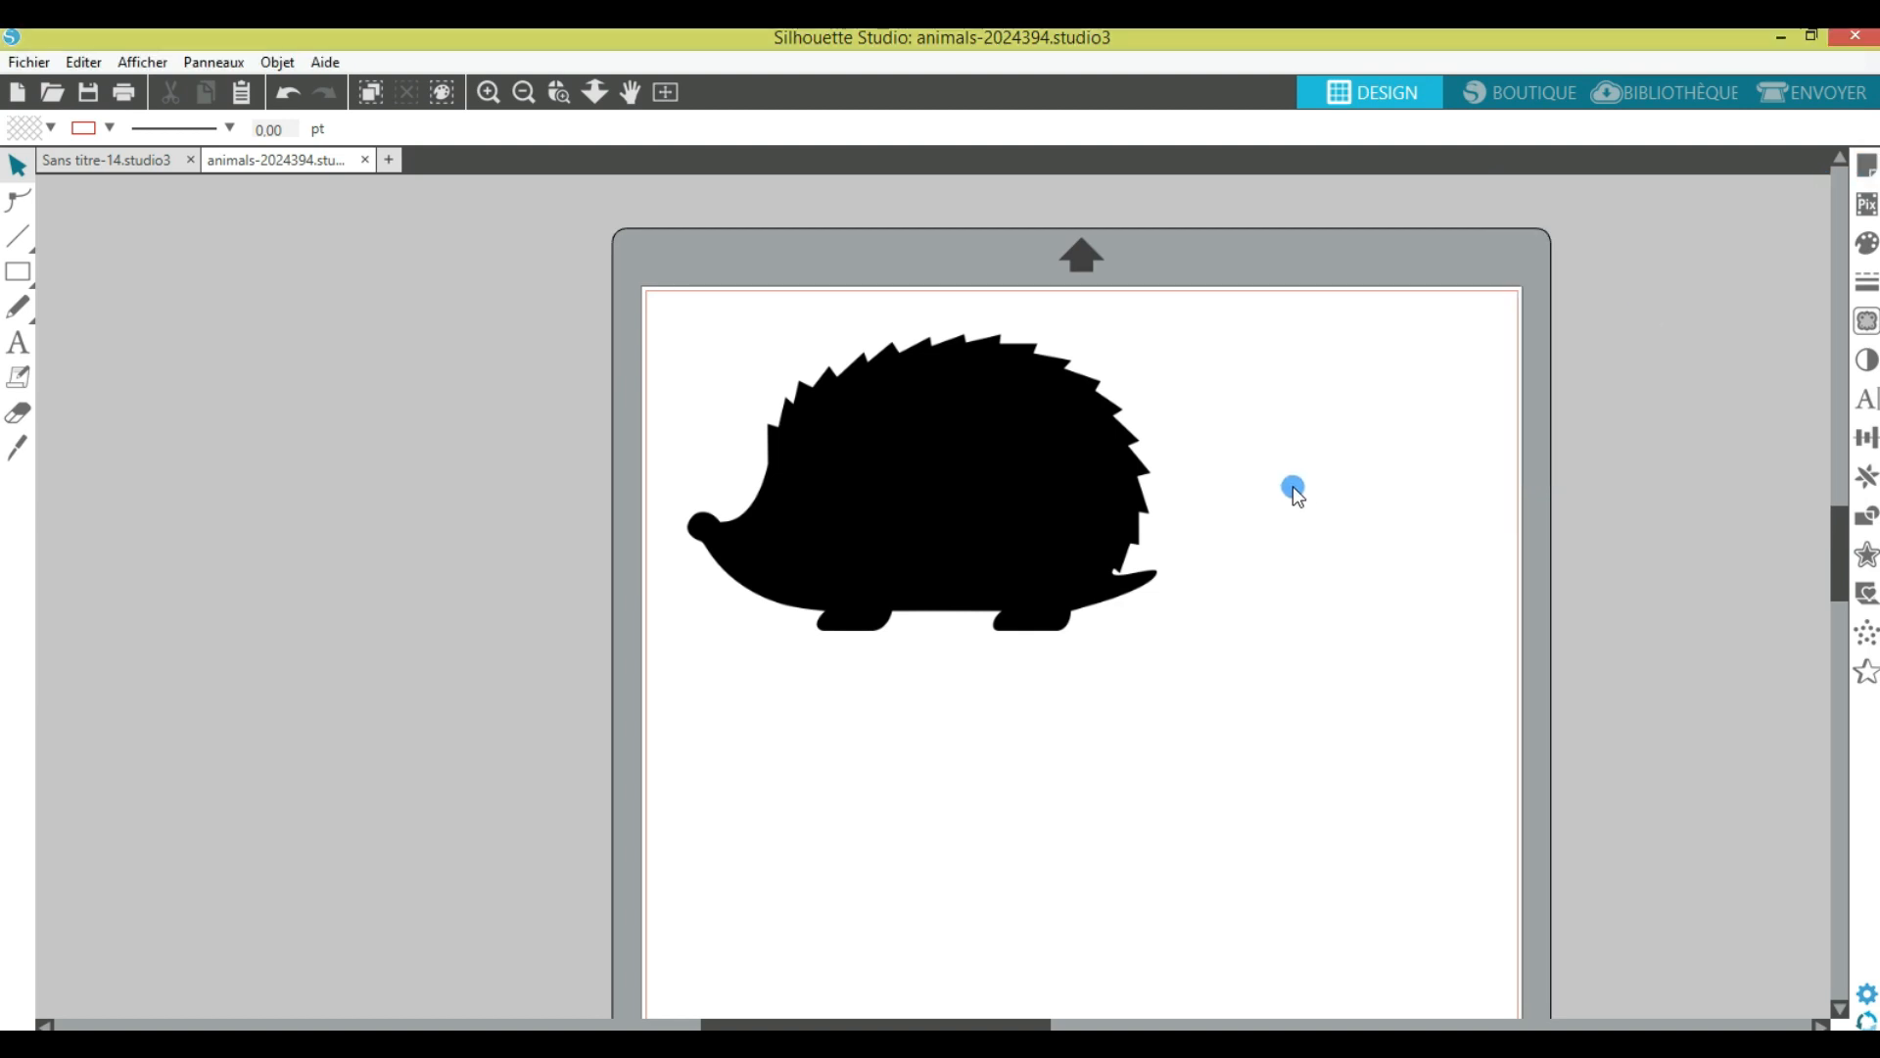
{"action": "left_click_drag", "start_coordinate": [965, 439], "coordinate": [969, 449]}
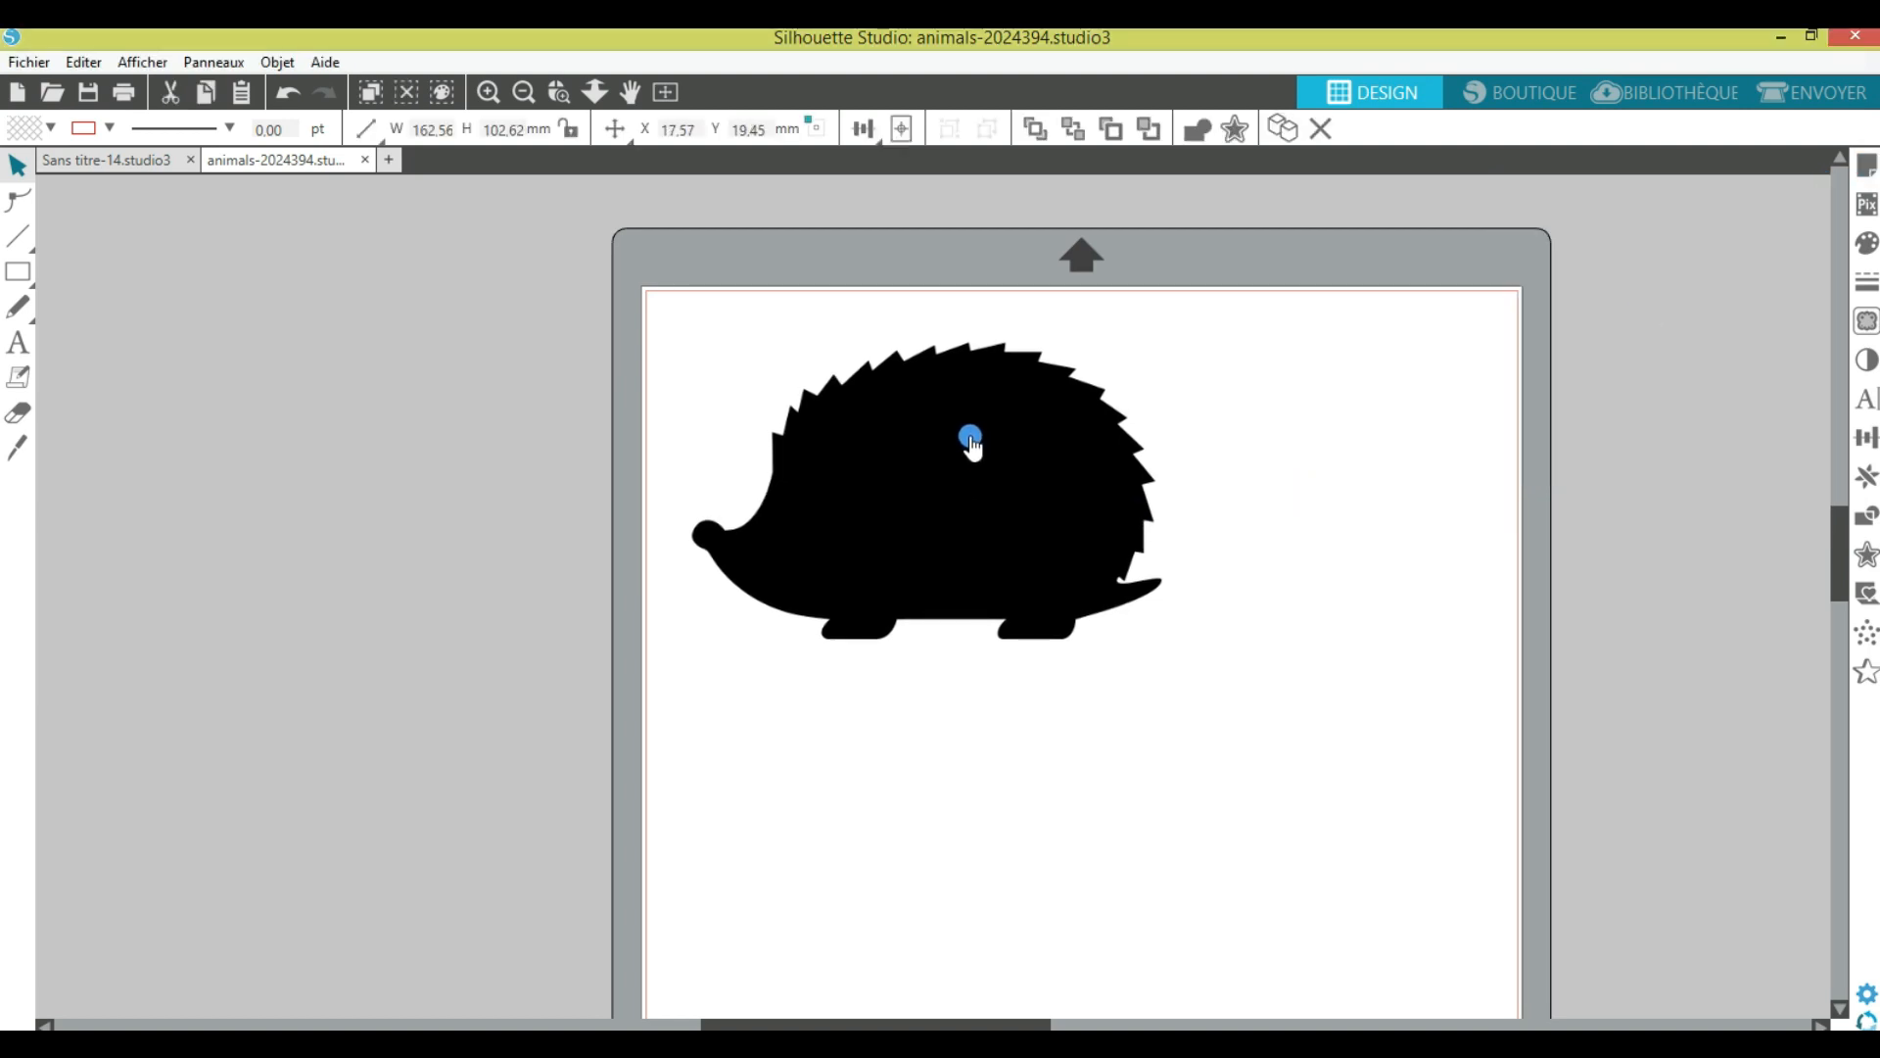
{"action": "left_click", "coordinate": [1265, 434]}
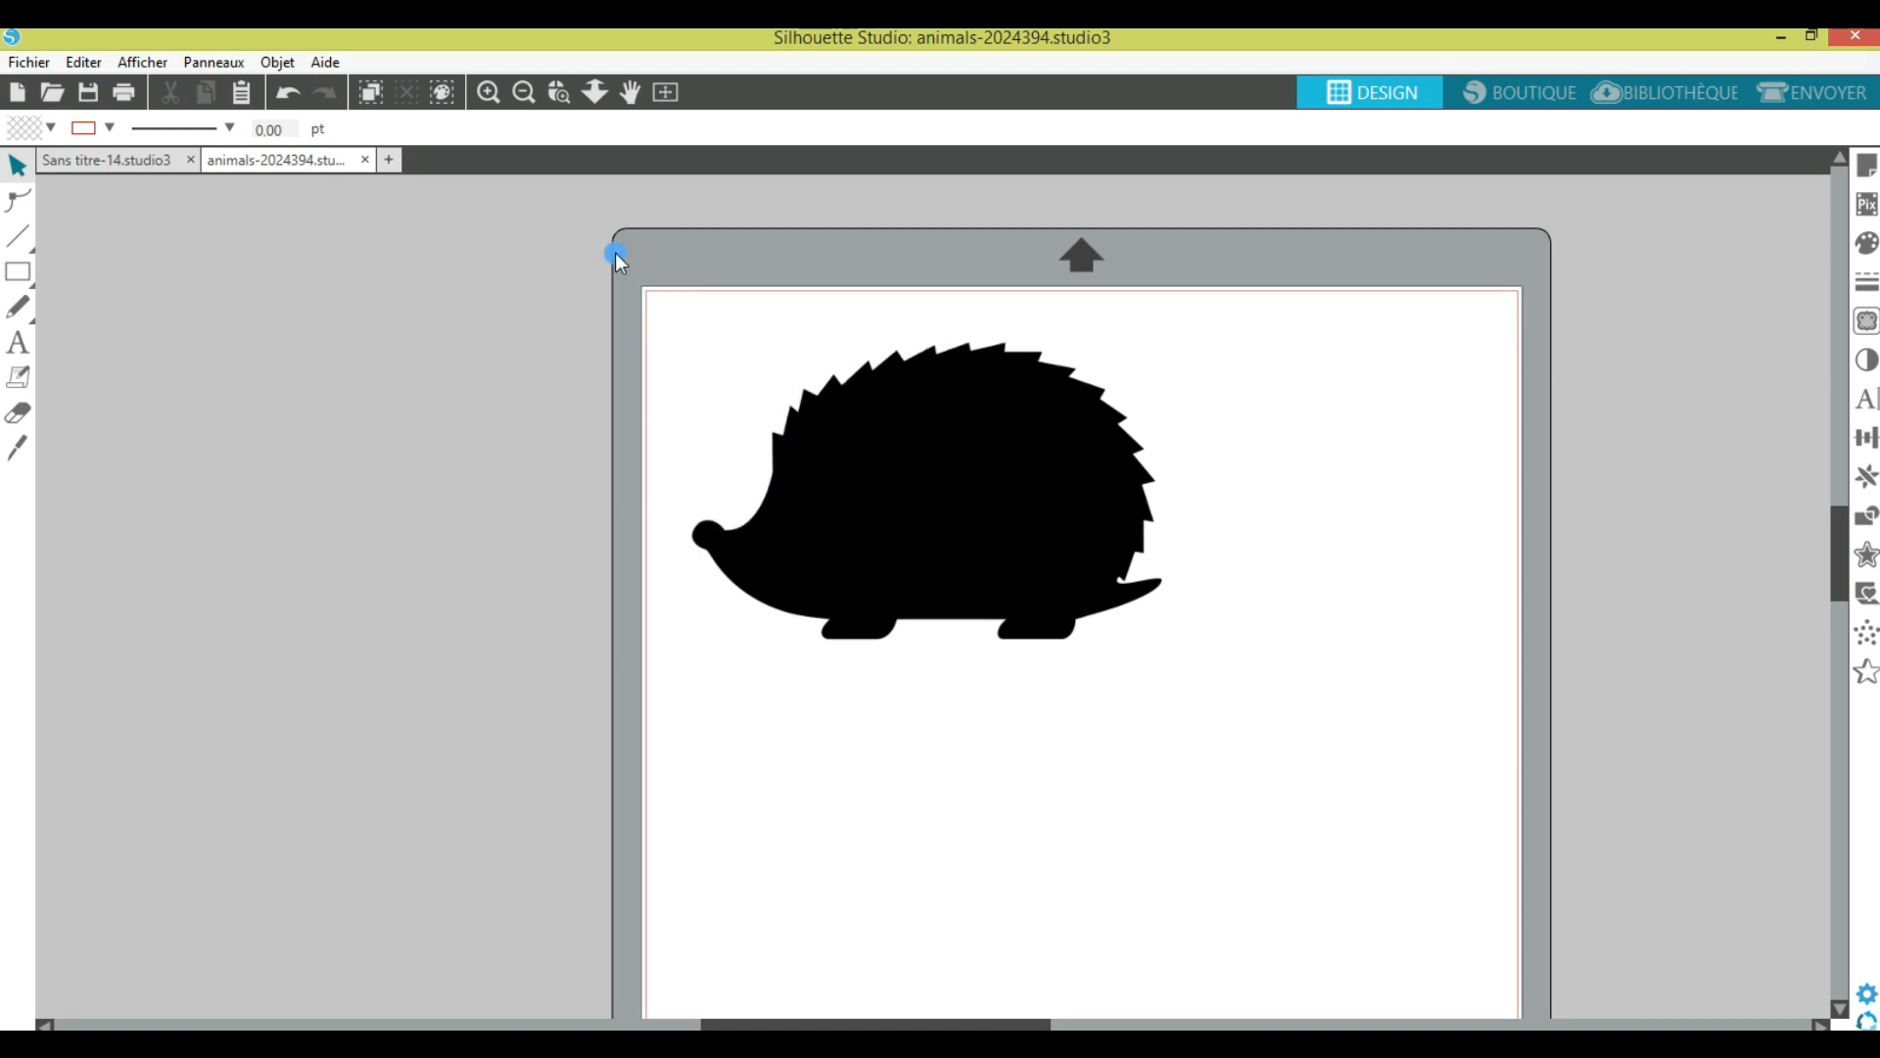
Step: Enlarge the hedgehog, look at the cut settings in the sending view (Envoyer), and return to the design view
{"action": "left_click", "coordinate": [555, 96]}
{"action": "left_click_drag", "start_coordinate": [694, 498], "coordinate": [1209, 691]}
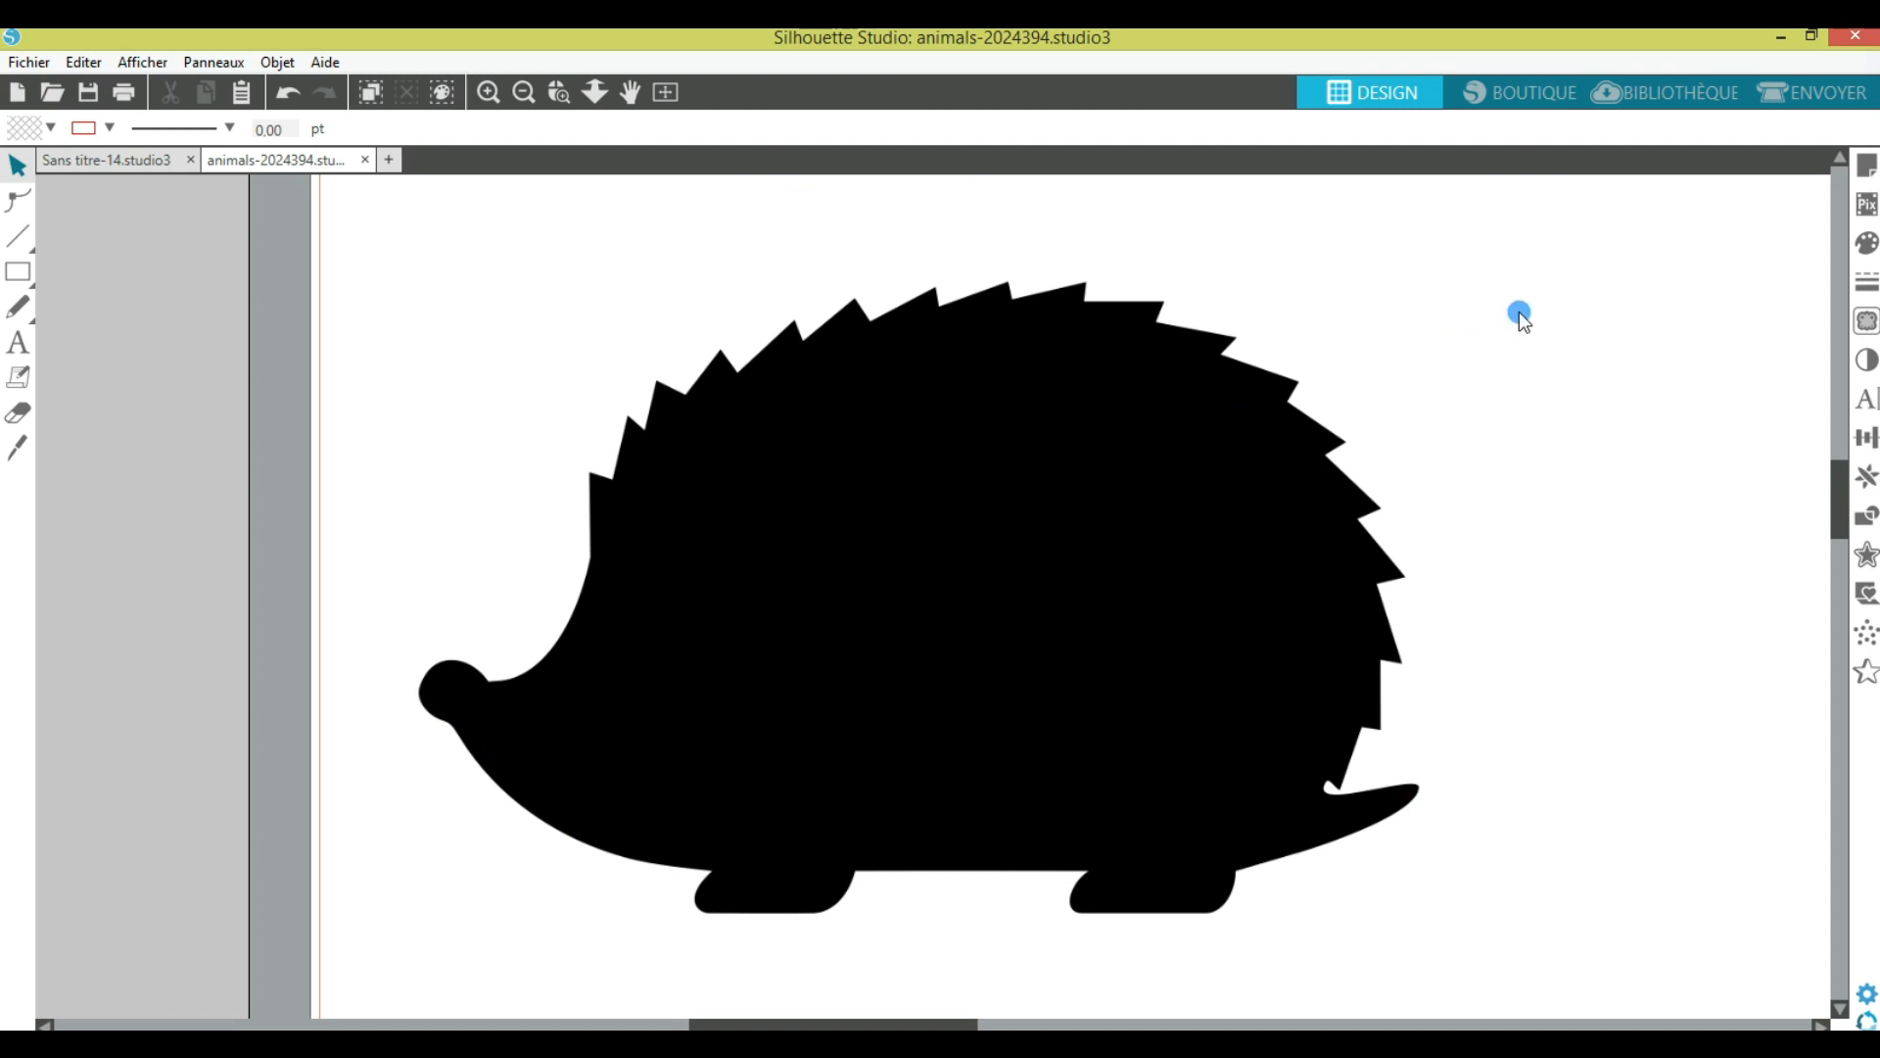
{"action": "left_click", "coordinate": [1806, 86]}
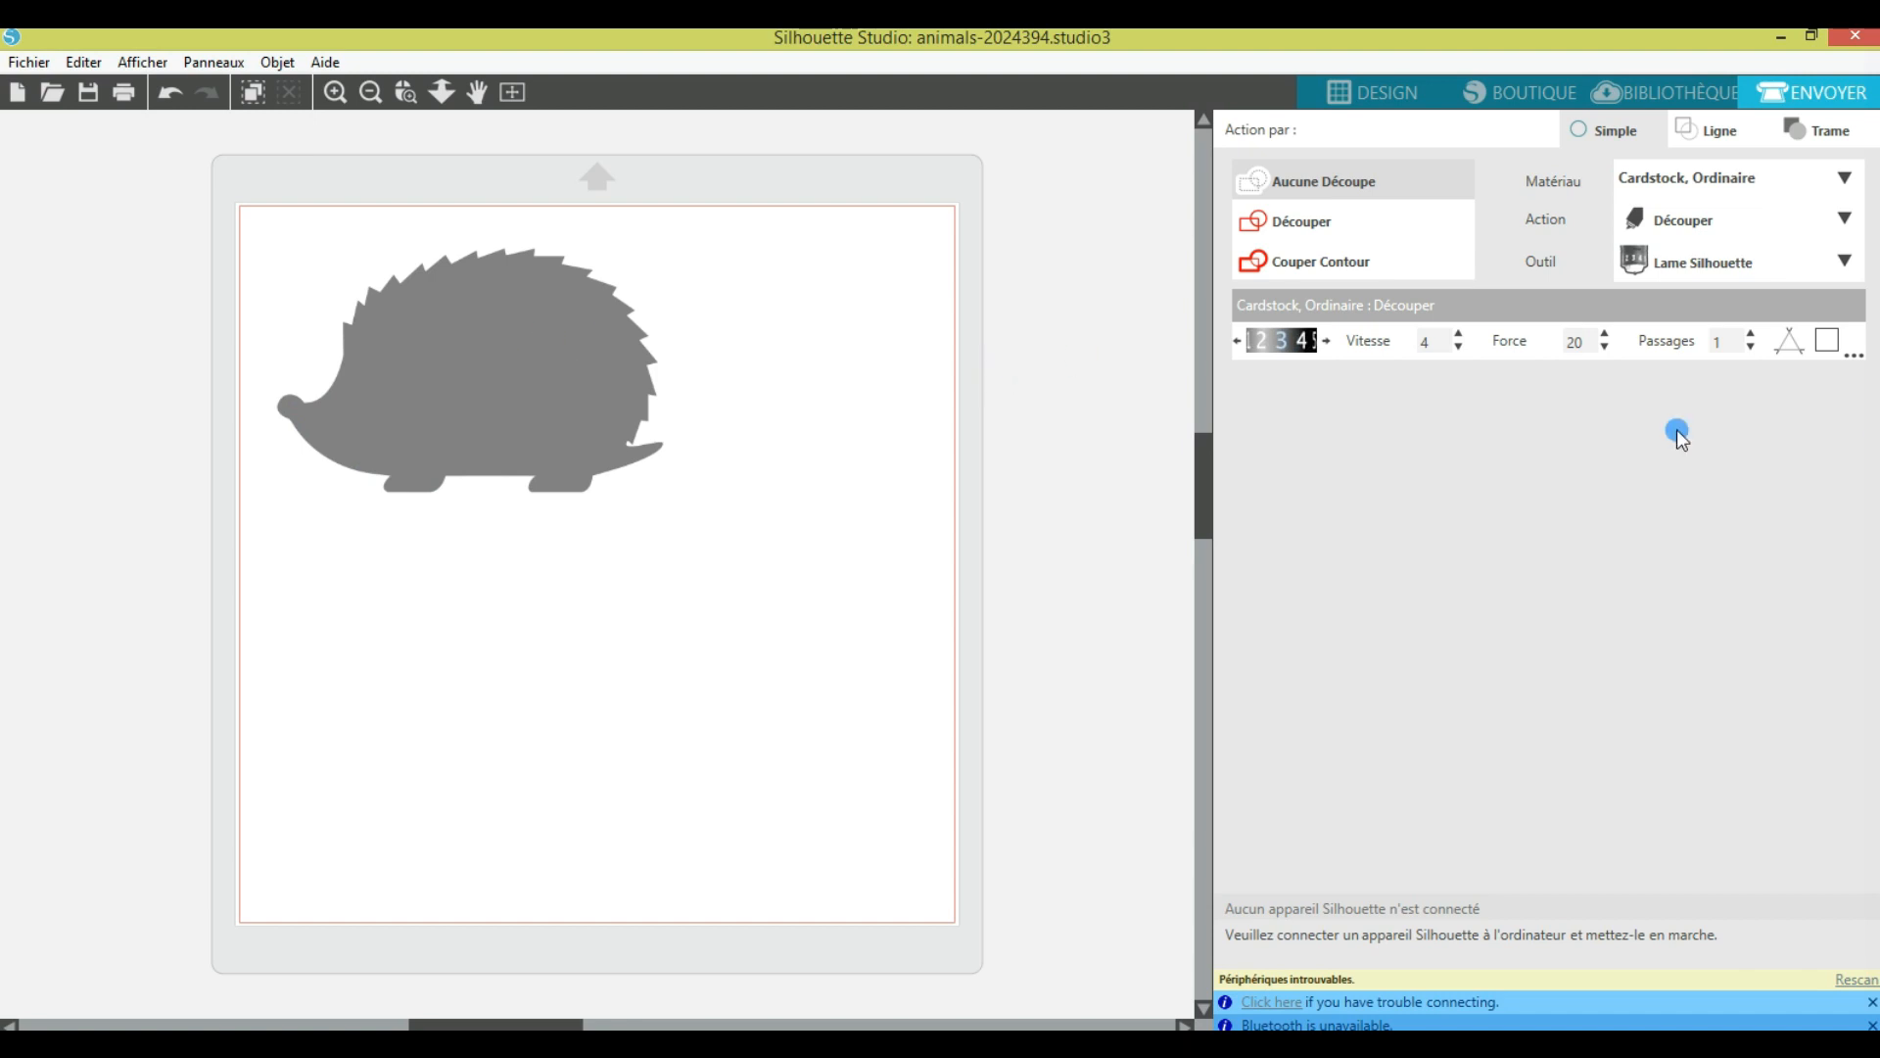
{"action": "left_click", "coordinate": [1366, 93]}
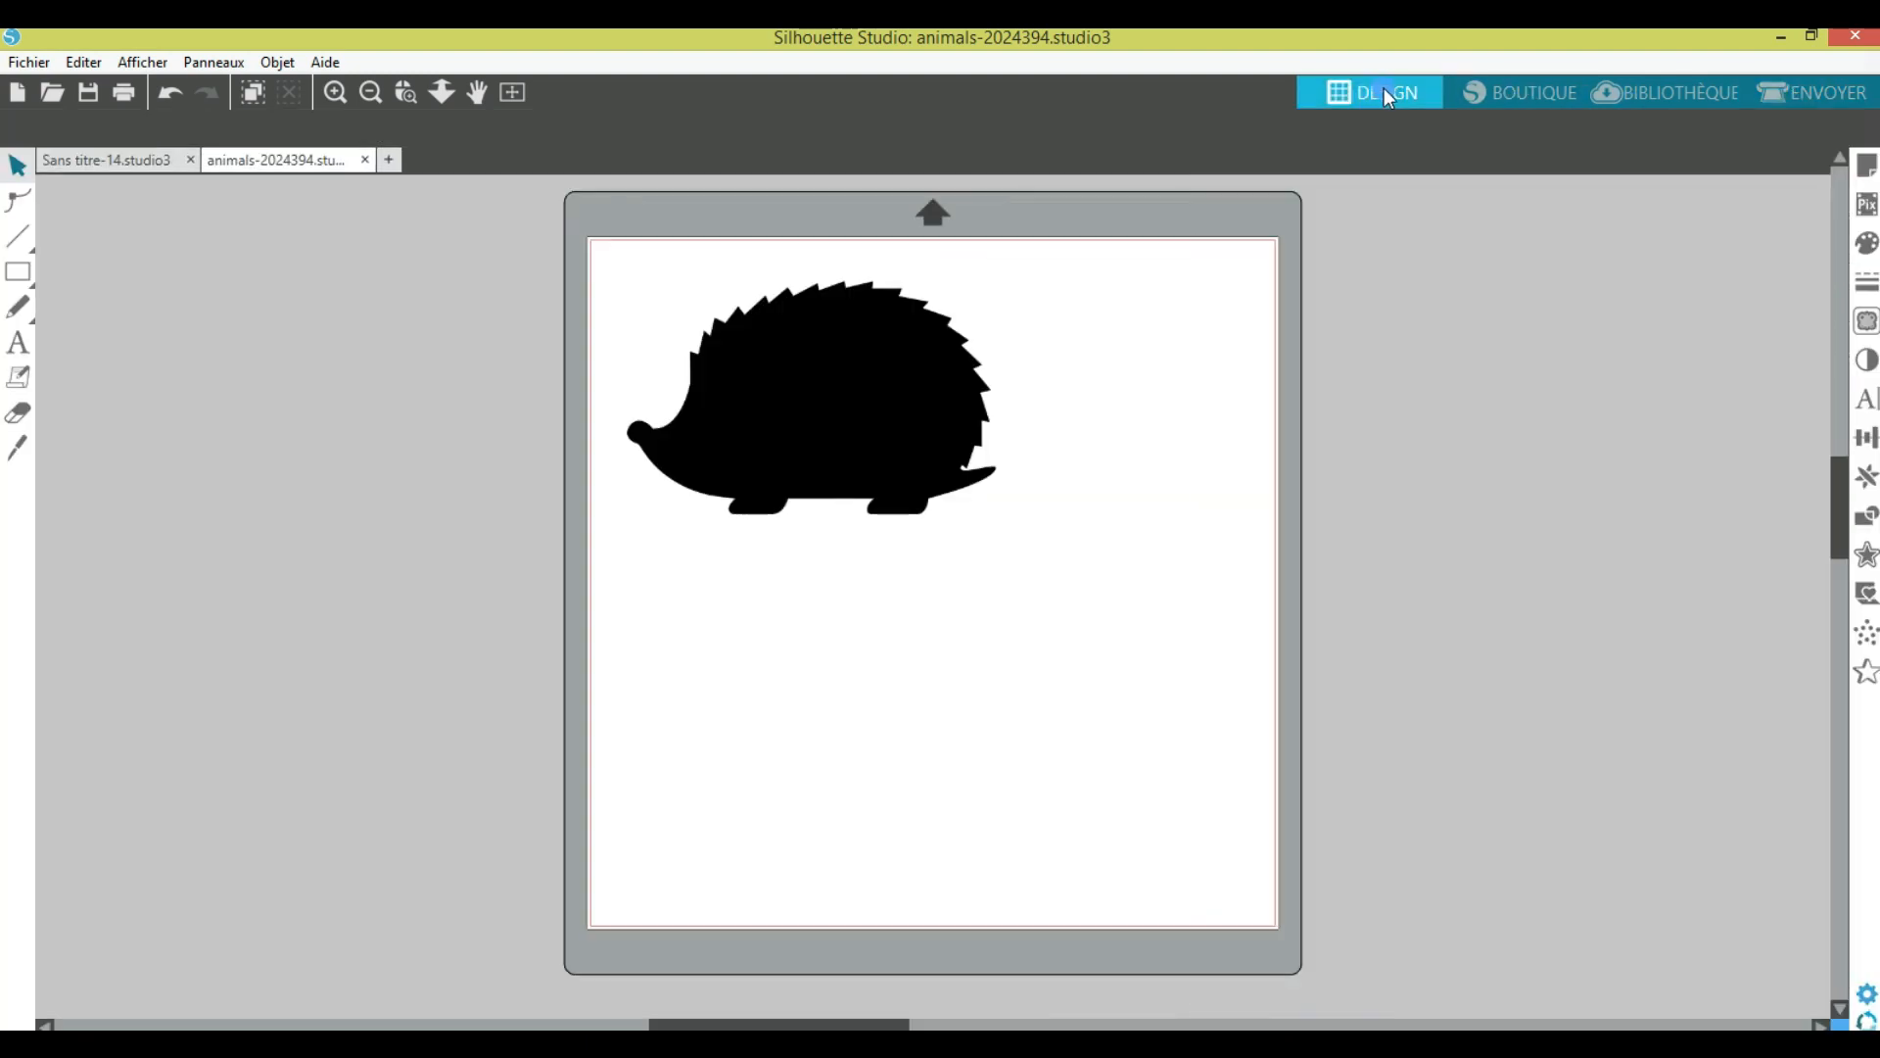
Step: Select a vectorisation area of about 186 × 133 mm around the whole hedgehog and preview its trace as open contours (Contours ouverts)
{"action": "left_click", "coordinate": [559, 92]}
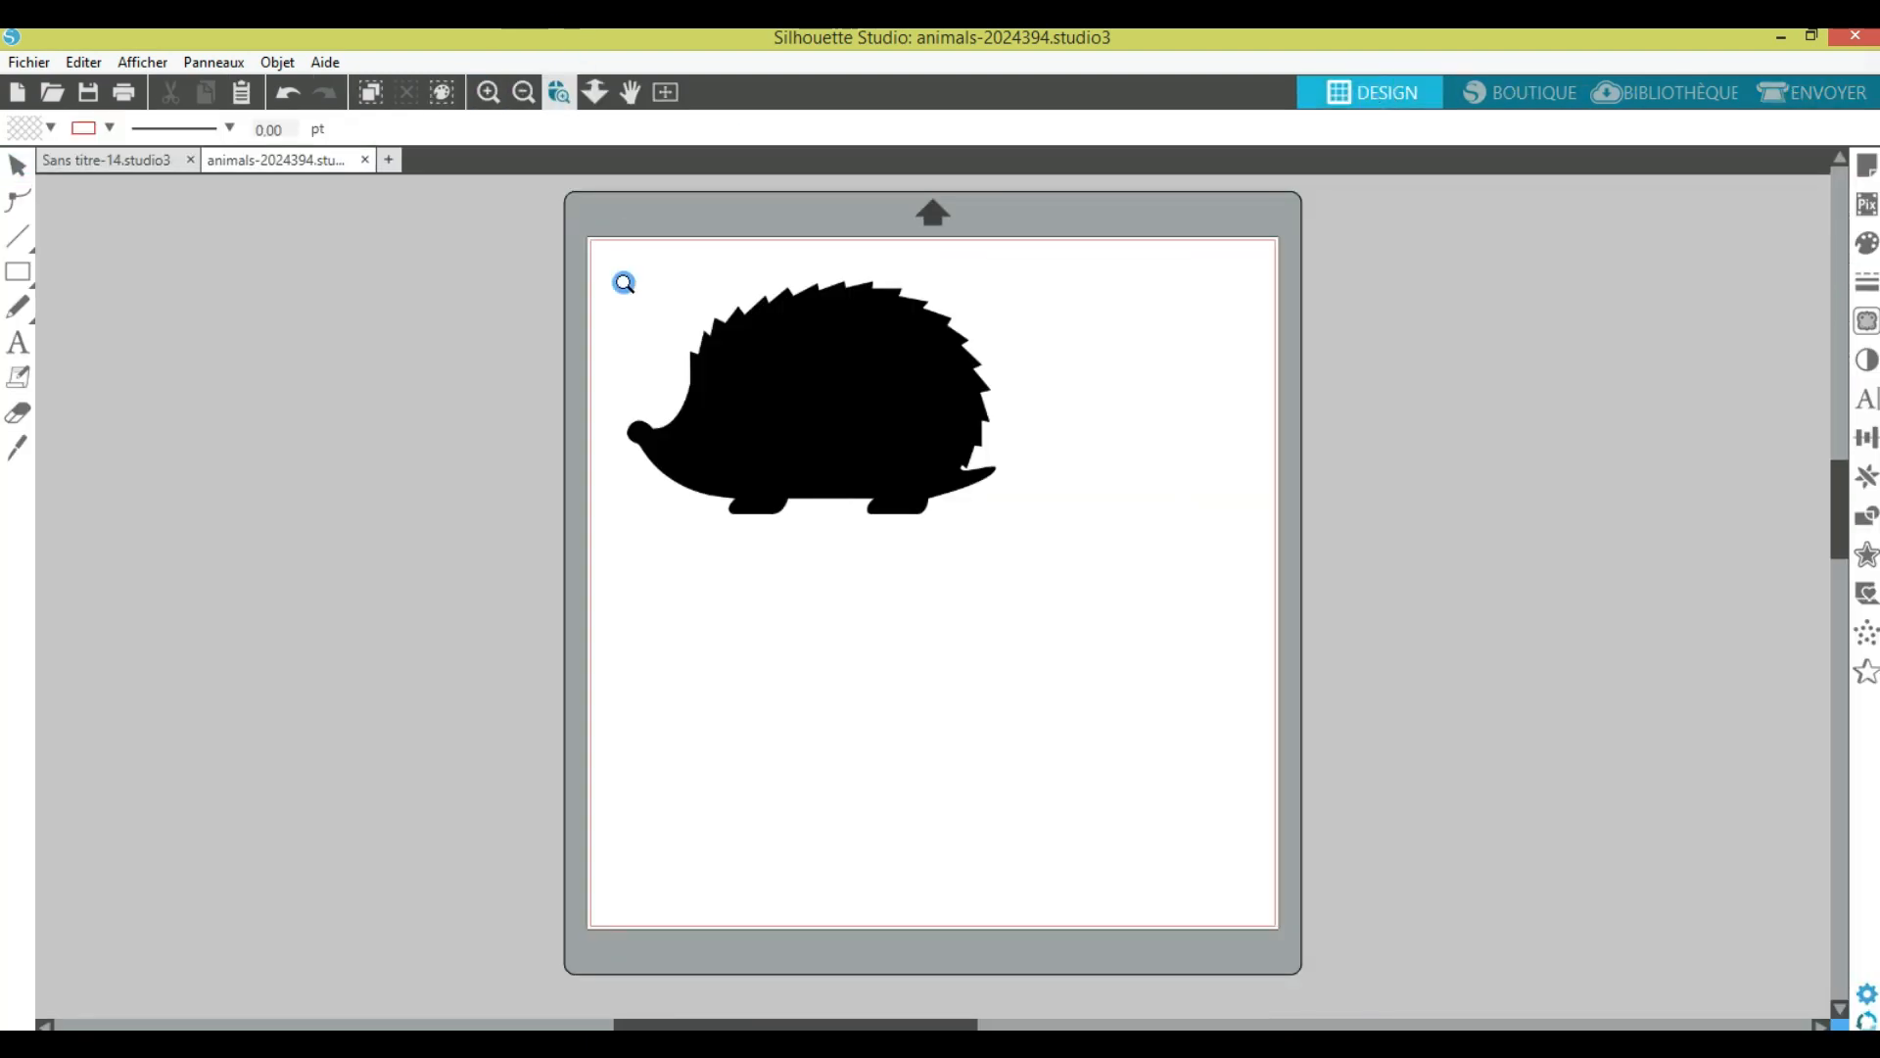
{"action": "left_click_drag", "start_coordinate": [750, 478], "coordinate": [1137, 609]}
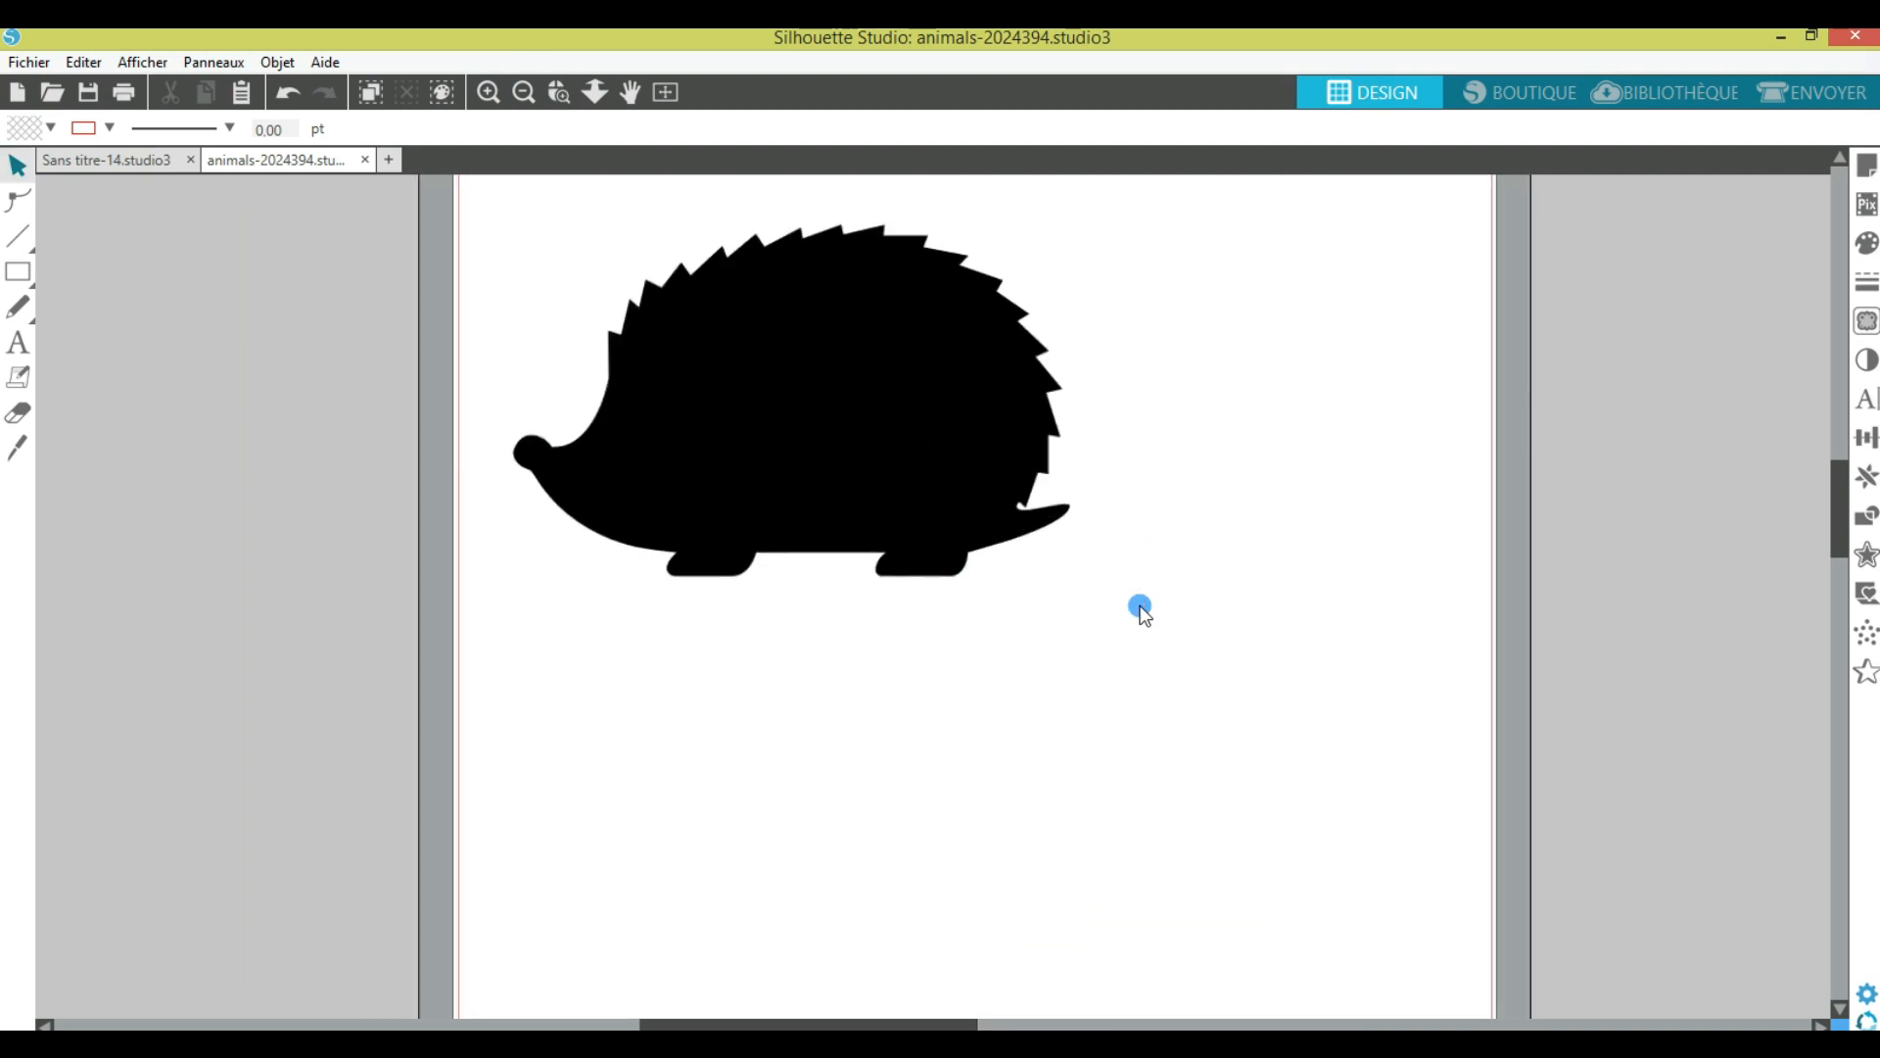
{"action": "left_click_drag", "start_coordinate": [1032, 533], "coordinate": [1064, 598]}
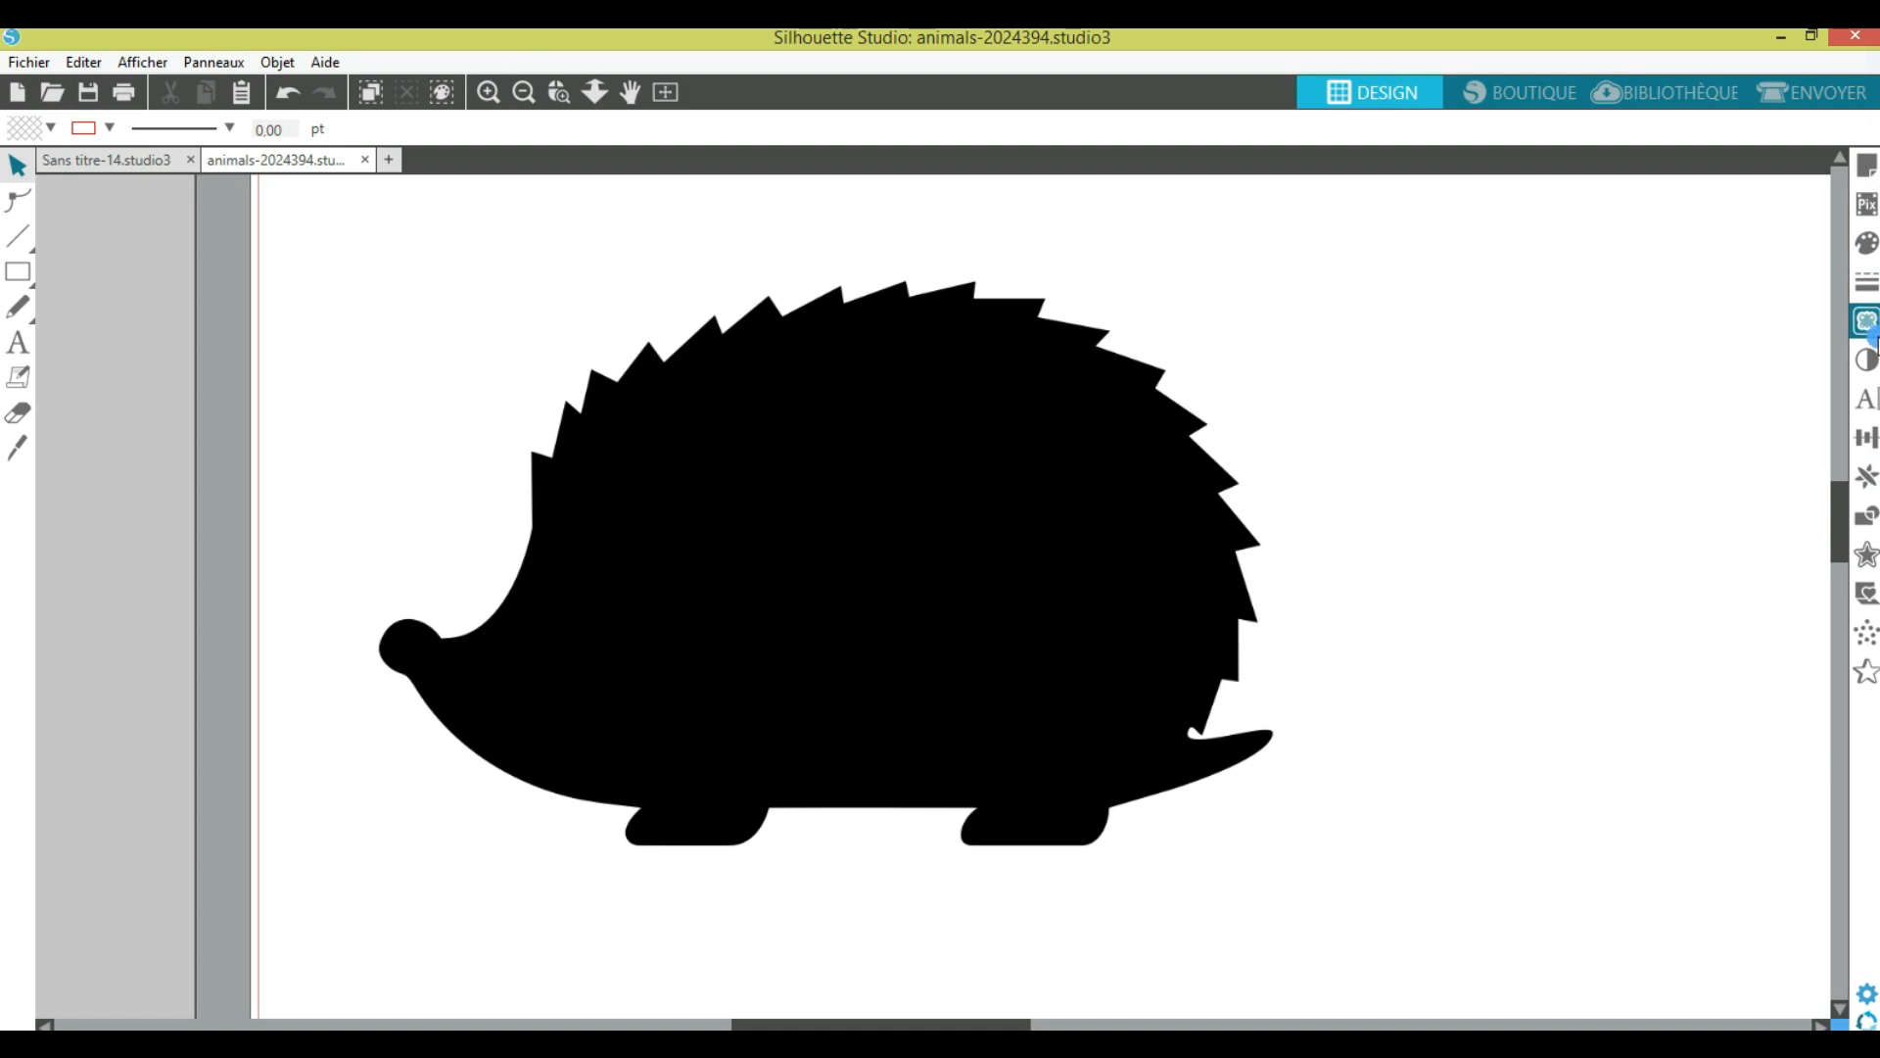
{"action": "left_click", "coordinate": [1867, 326]}
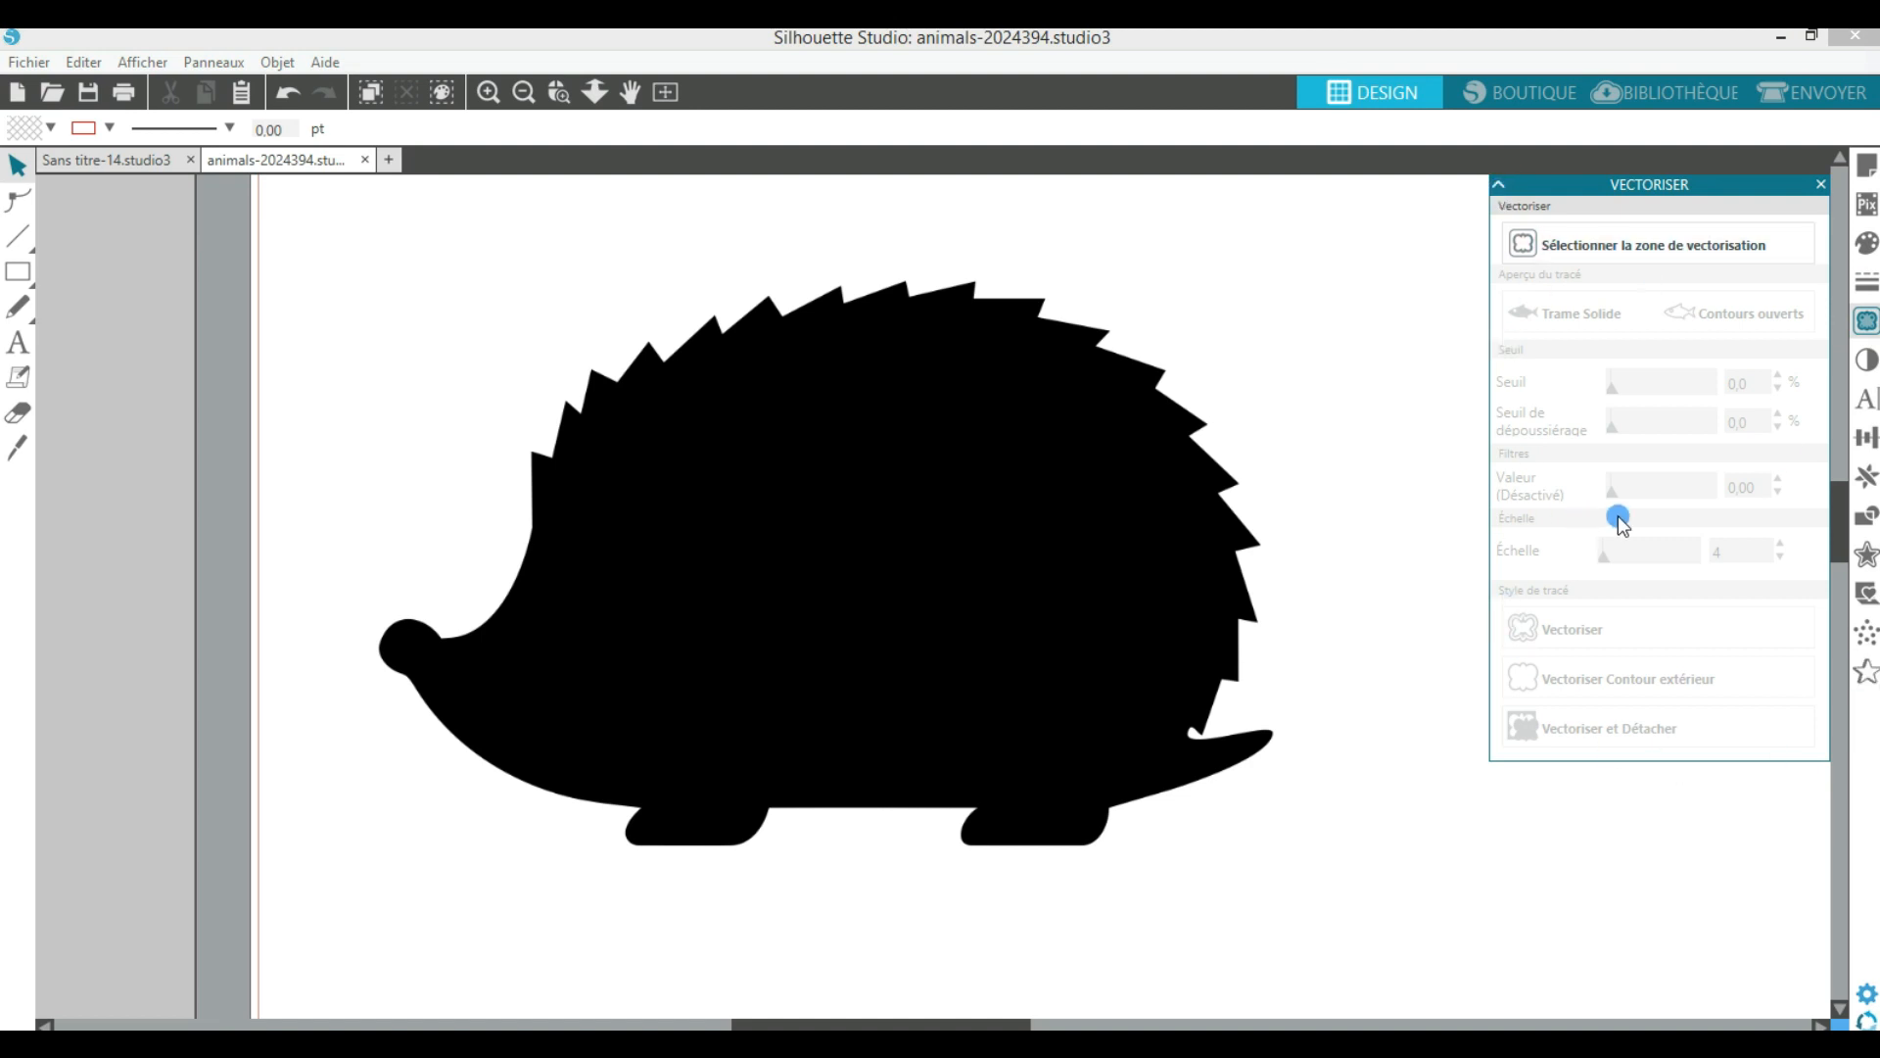
{"action": "left_click", "coordinate": [1642, 245]}
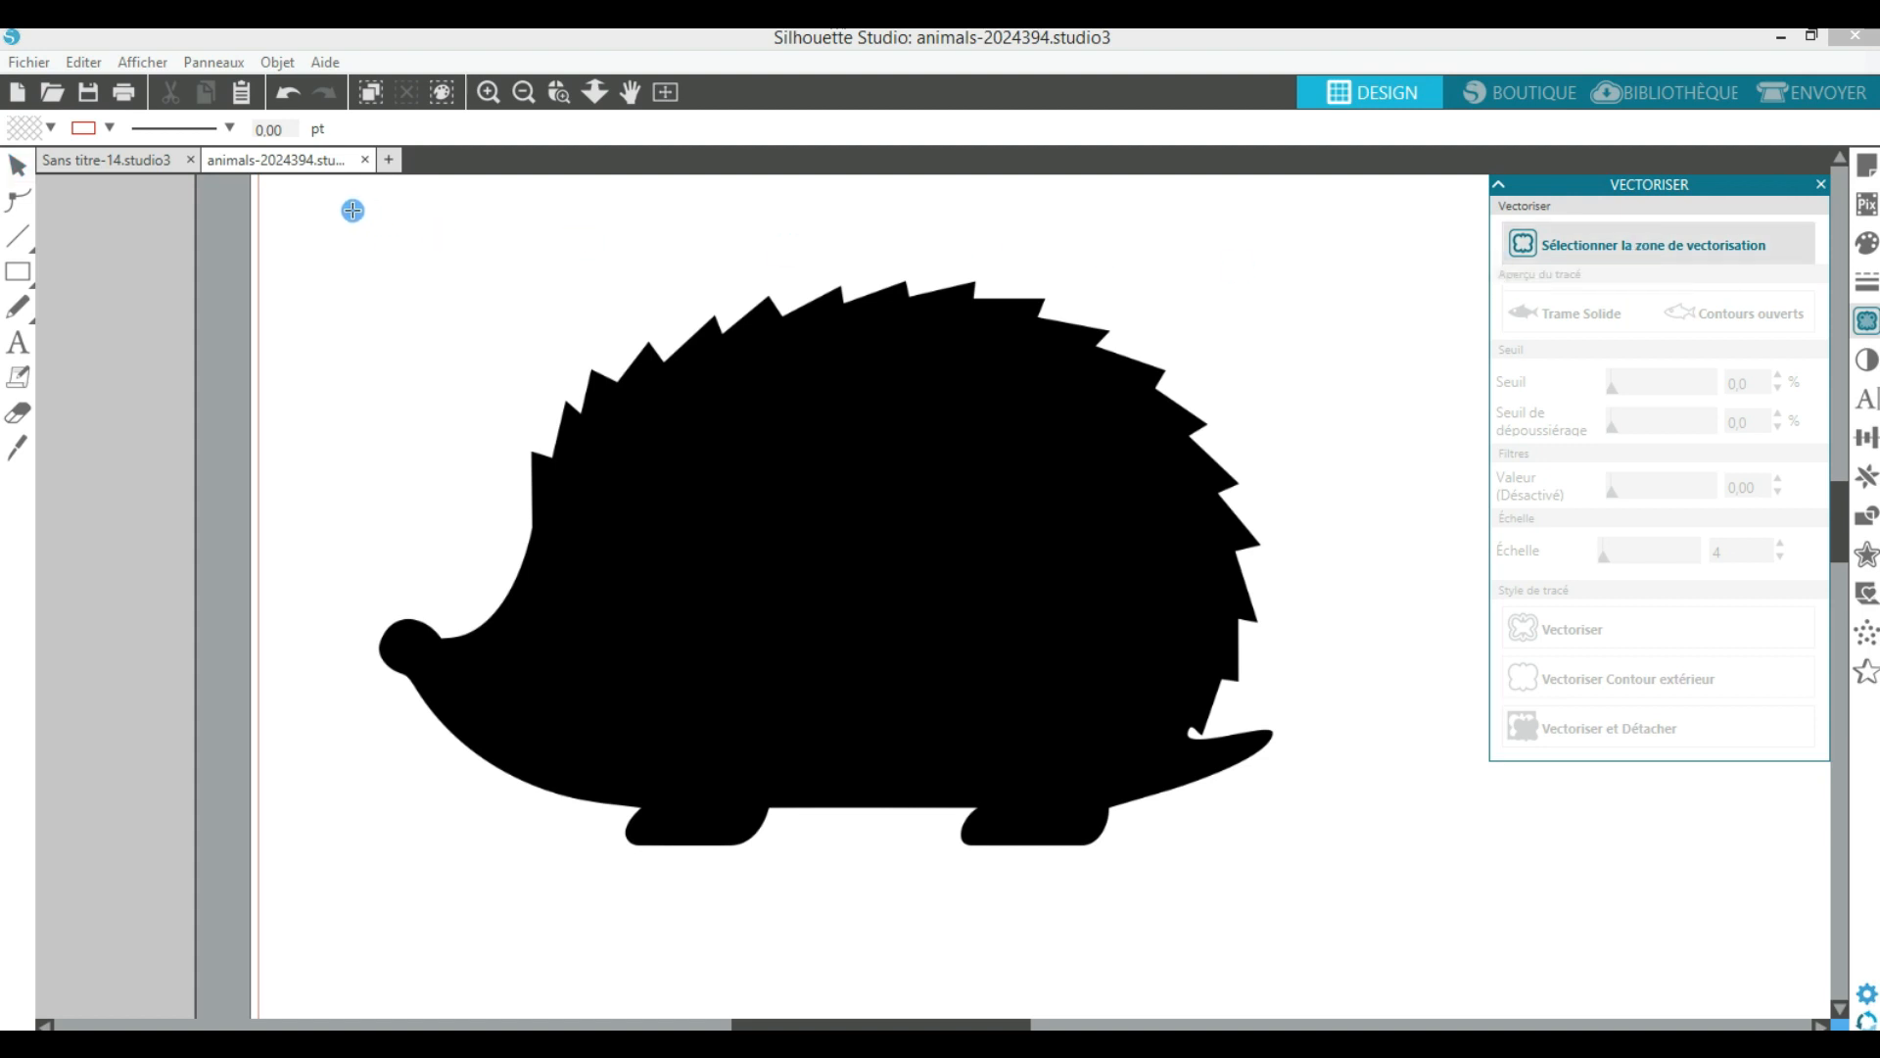
{"action": "left_click_drag", "start_coordinate": [341, 208], "coordinate": [1366, 947]}
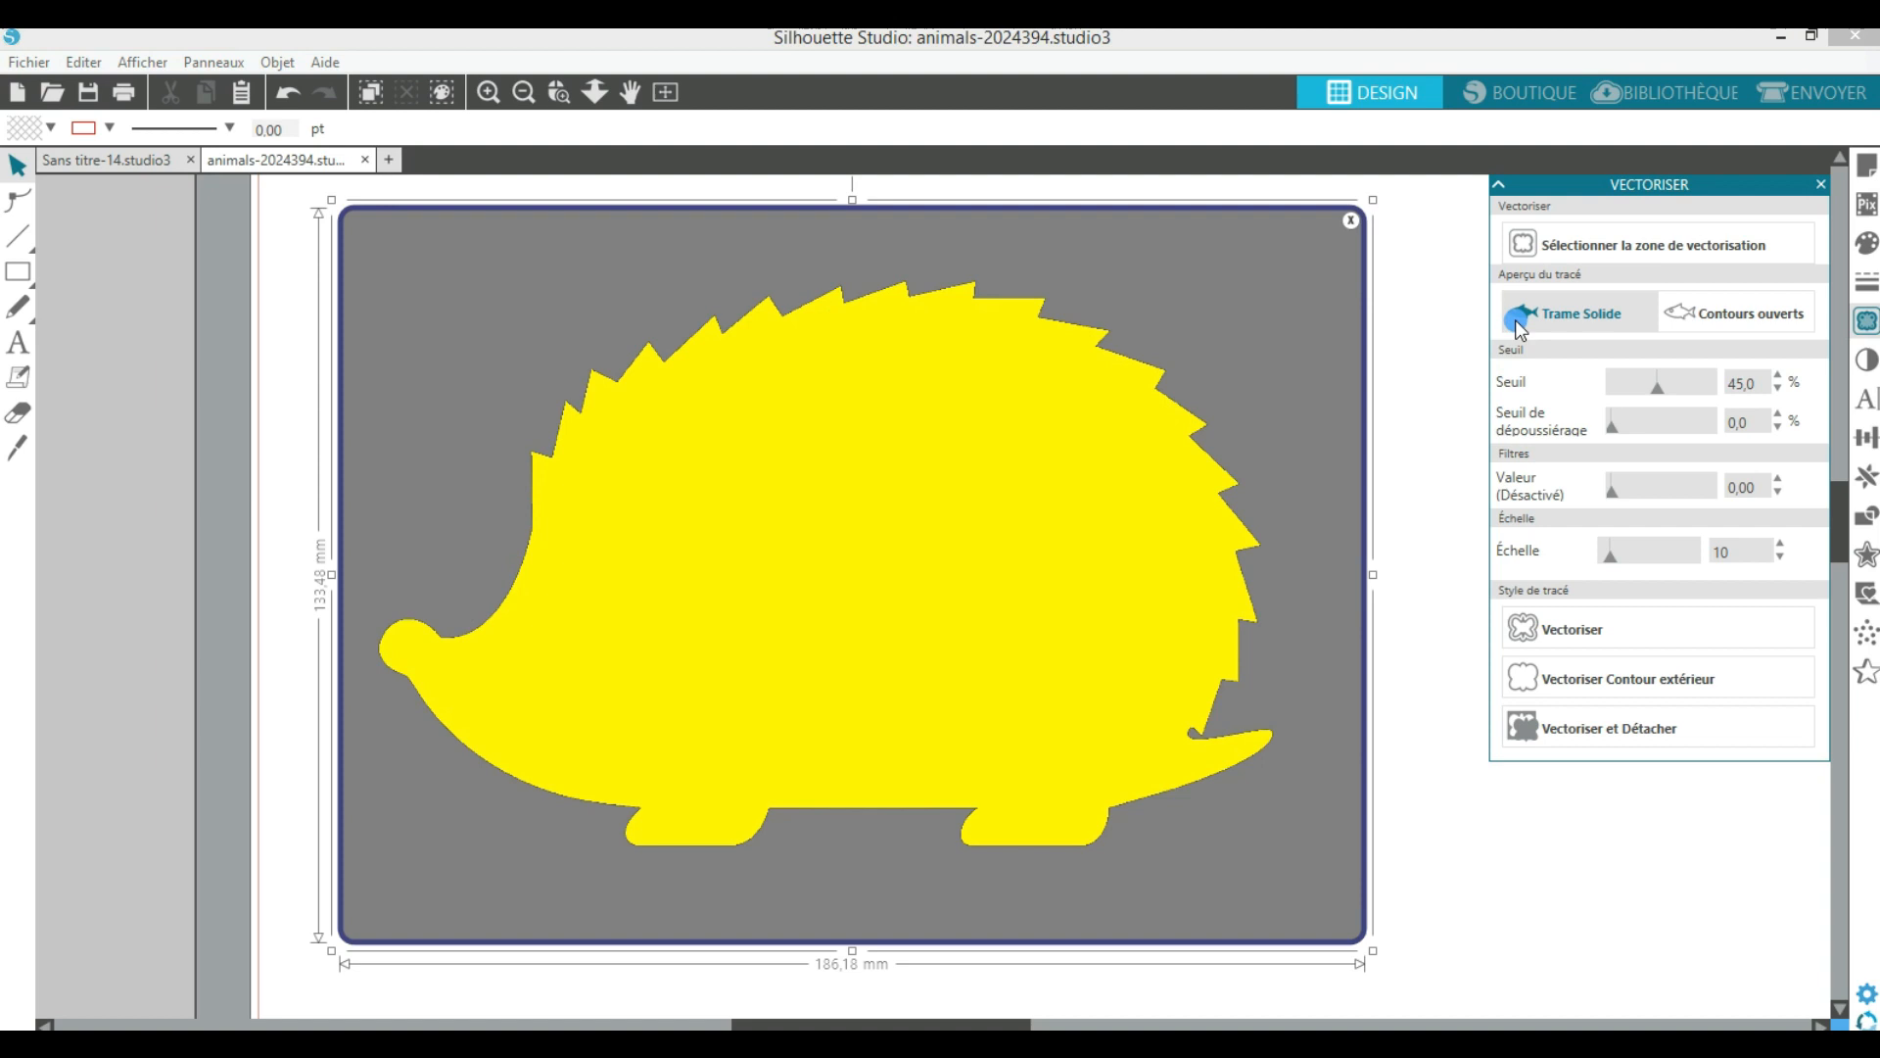
{"action": "left_click", "coordinate": [1776, 317]}
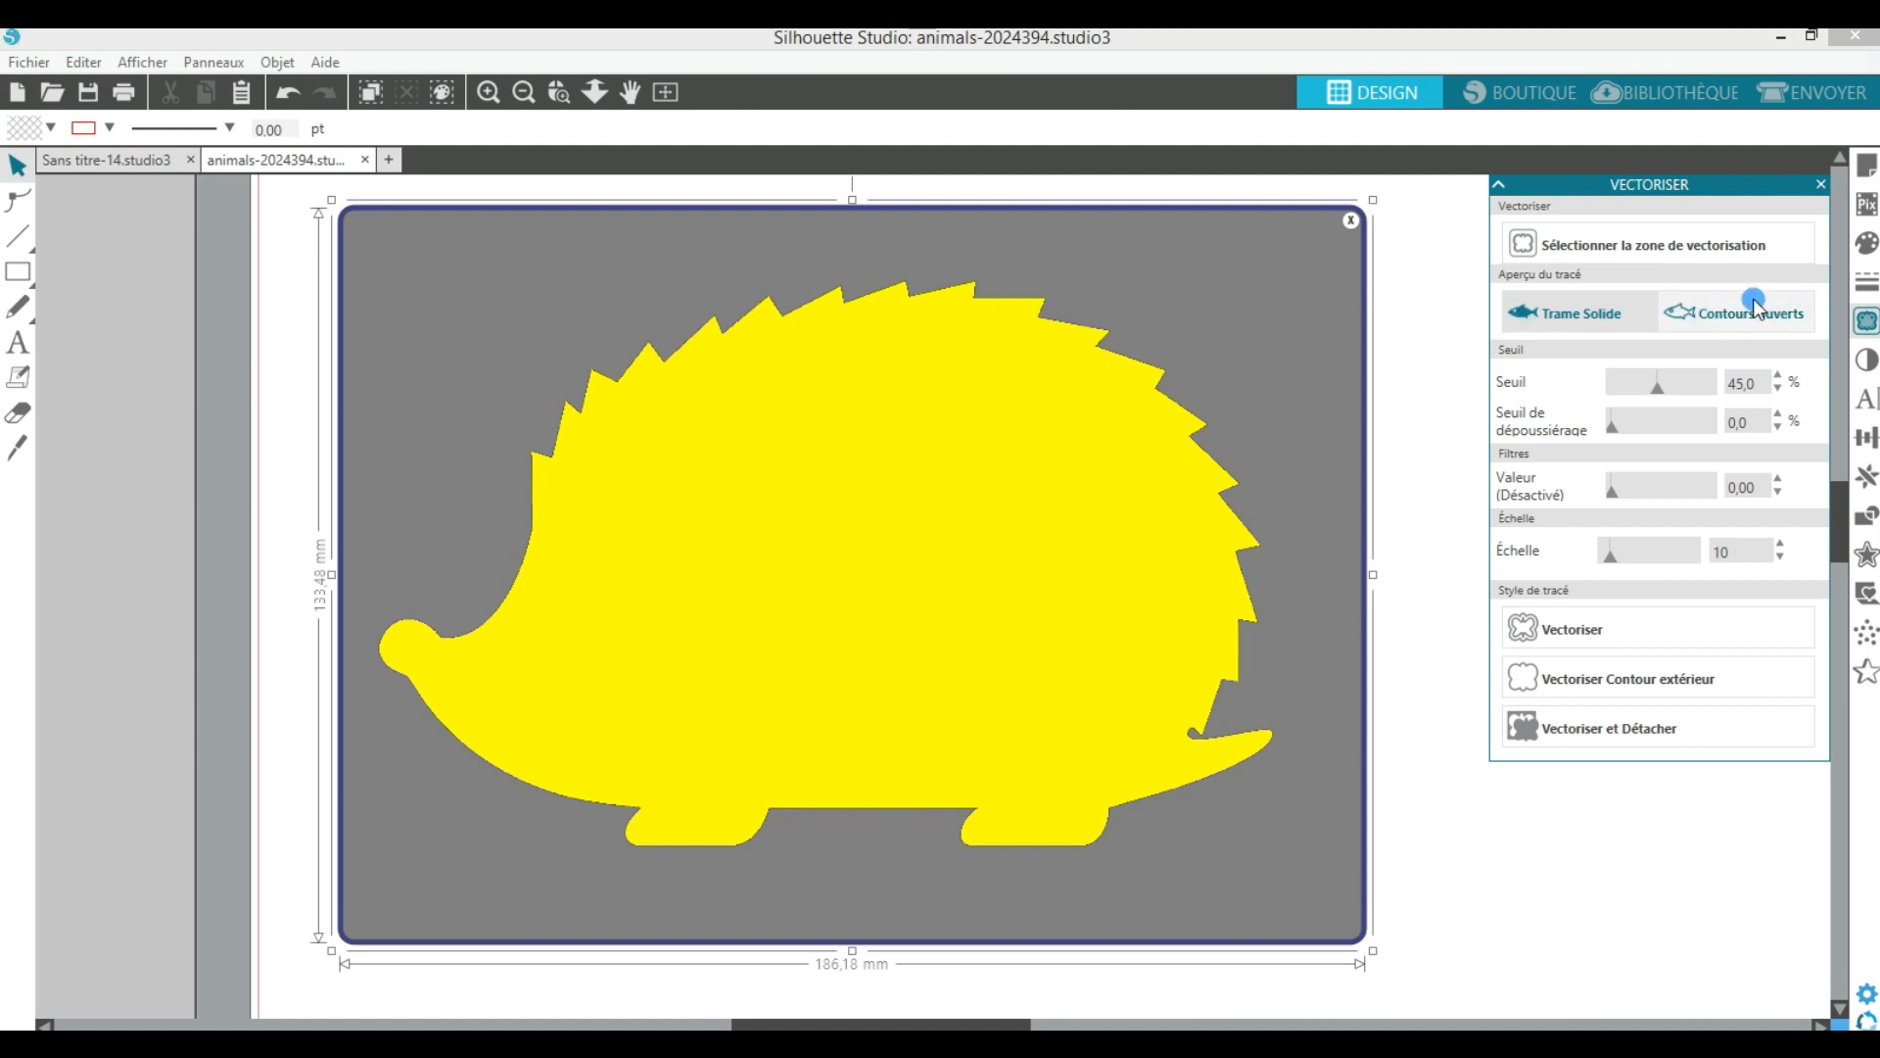
{"action": "left_click", "coordinate": [1734, 317]}
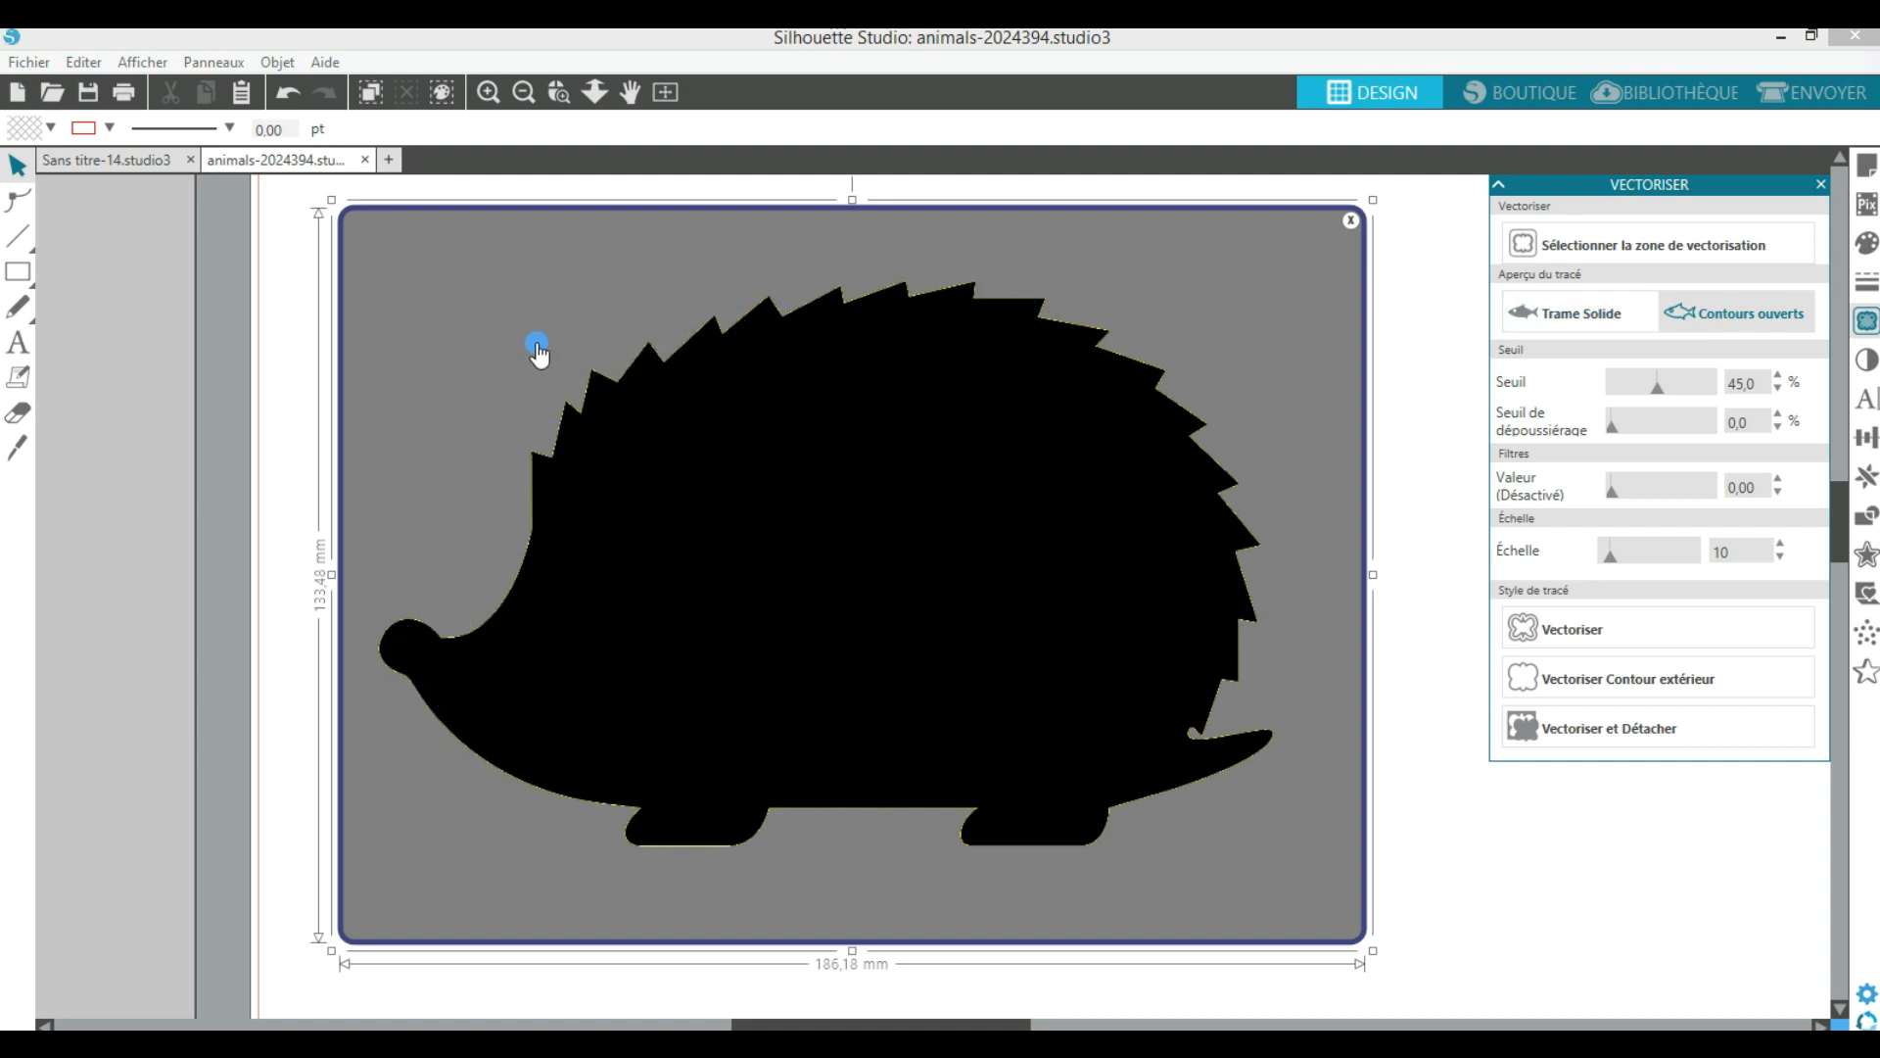
Step: Examine the previewed trace outline closely along the hedgehog's spines, snout, belly, feet and tail
{"action": "left_click", "coordinate": [488, 92]}
{"action": "left_click", "coordinate": [489, 92]}
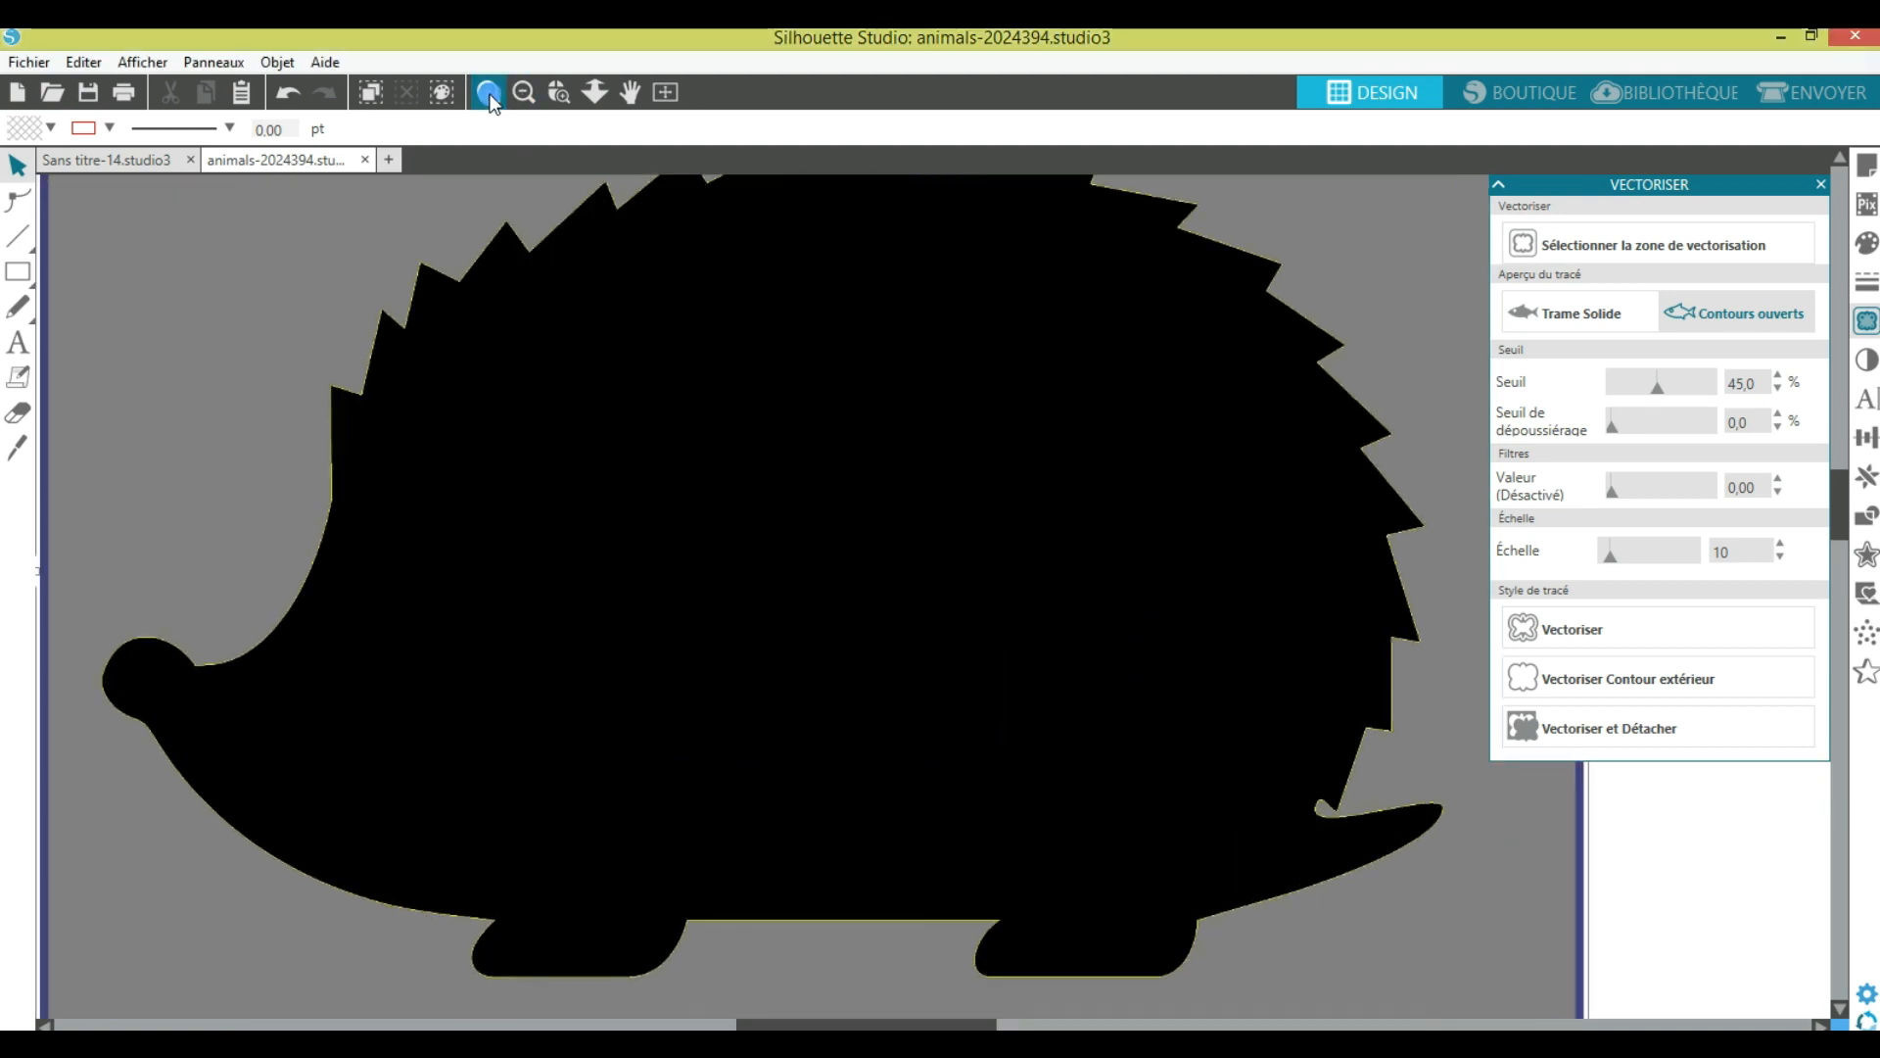
{"action": "left_click", "coordinate": [488, 92]}
{"action": "left_click", "coordinate": [489, 92]}
{"action": "scroll", "coordinate": [634, 395], "scroll_direction": "down", "scroll_amount": 5}
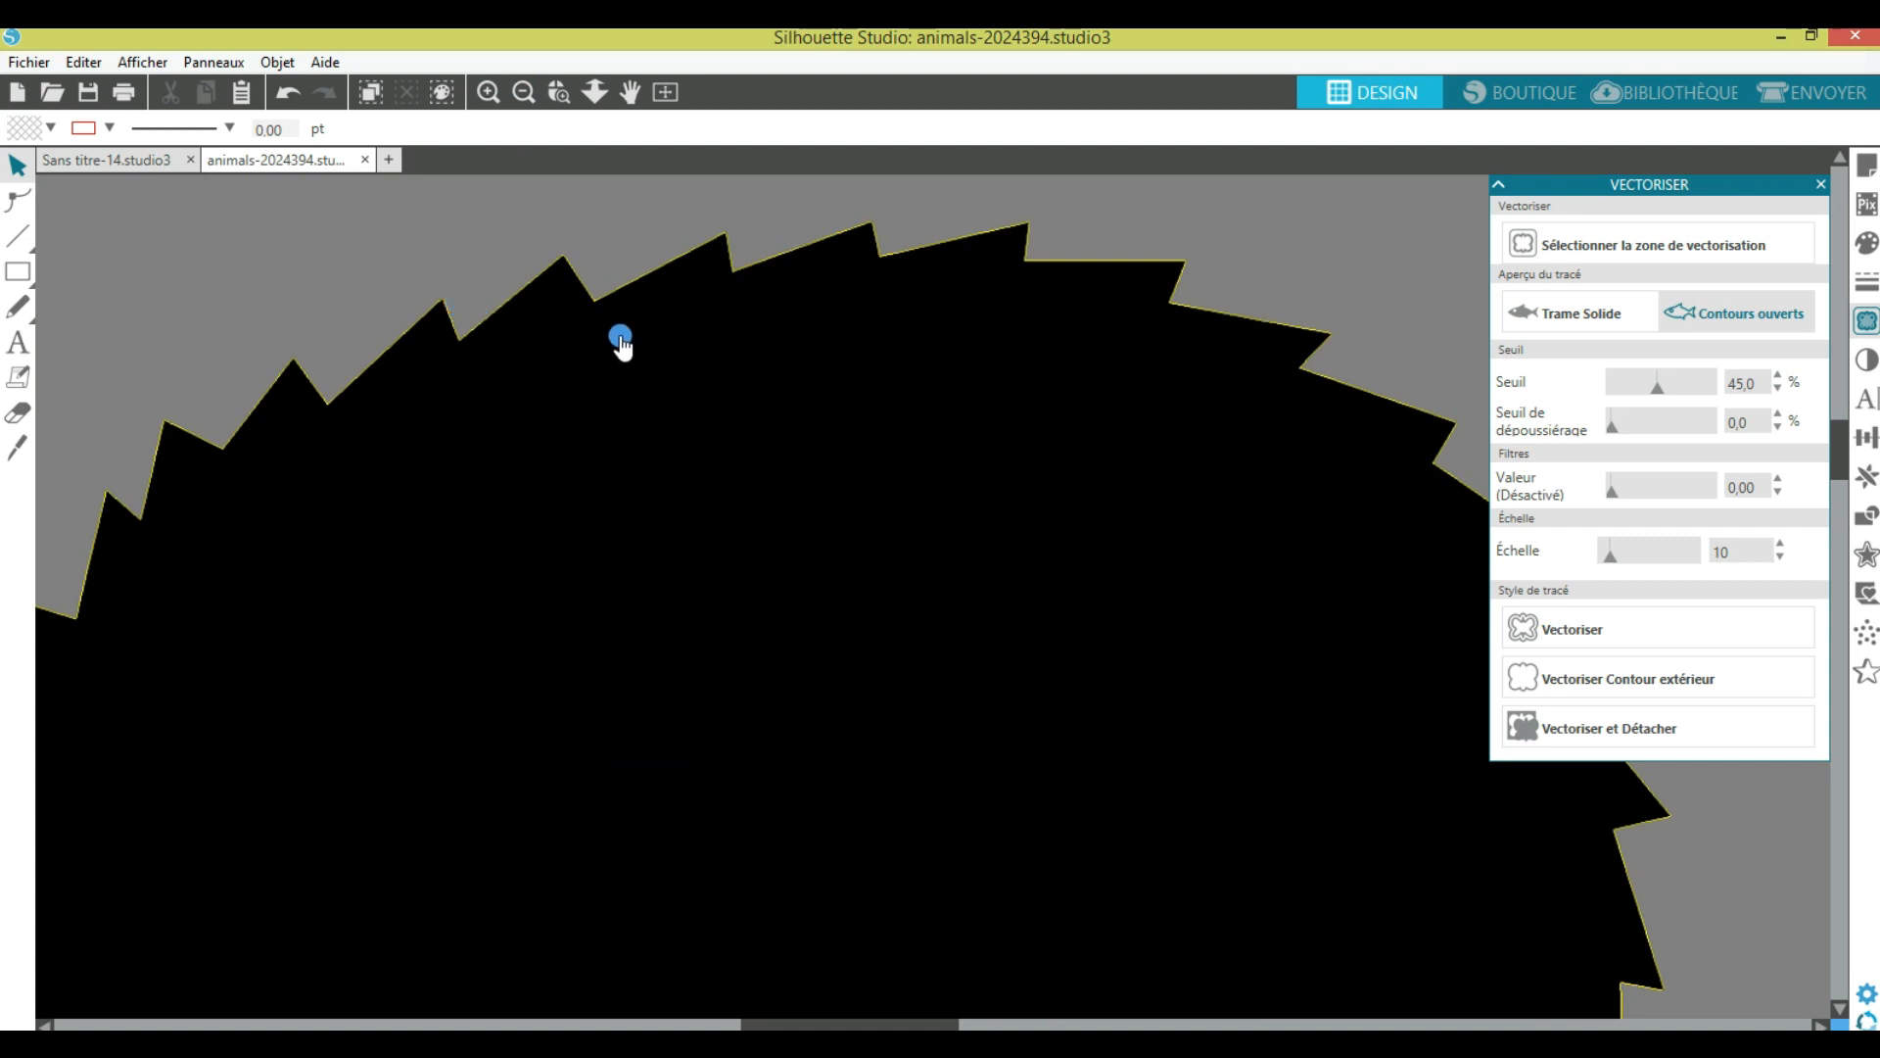
{"action": "left_click_drag", "start_coordinate": [854, 1024], "coordinate": [774, 1024]}
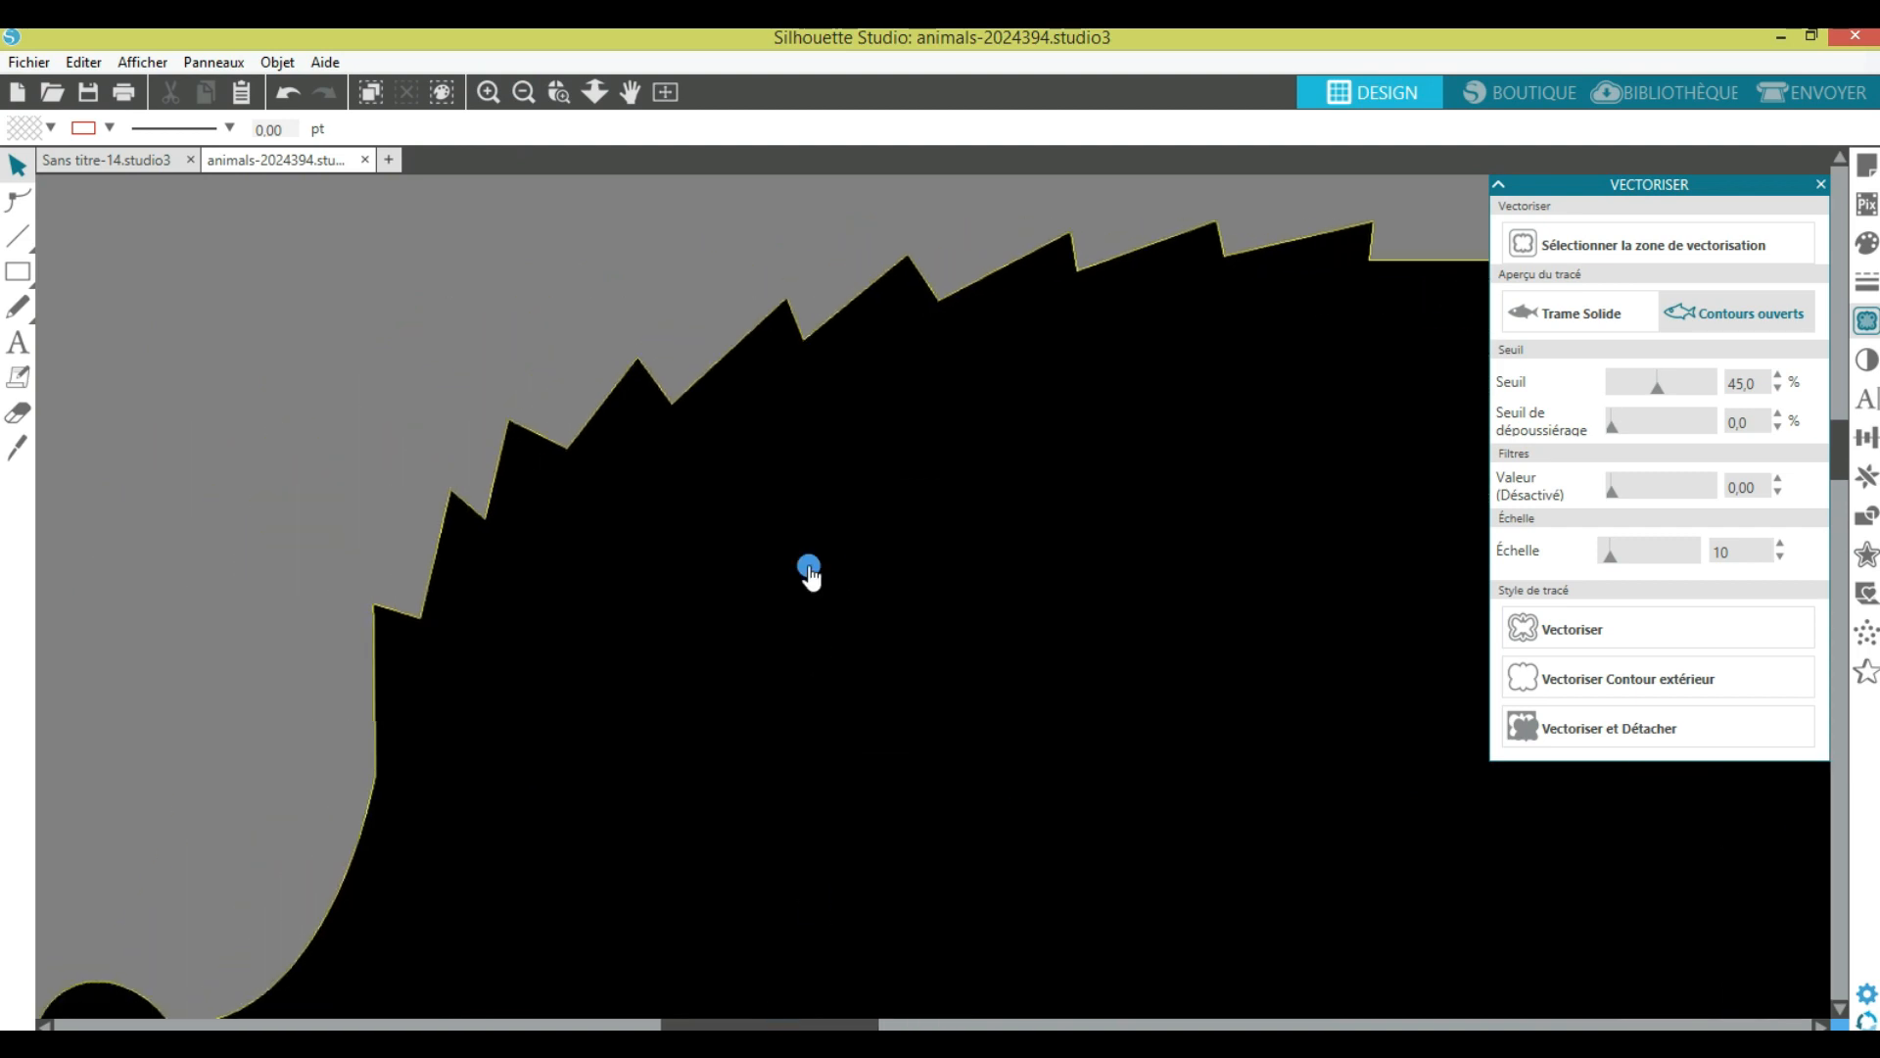
{"action": "scroll", "coordinate": [685, 491], "scroll_direction": "down", "scroll_amount": 4}
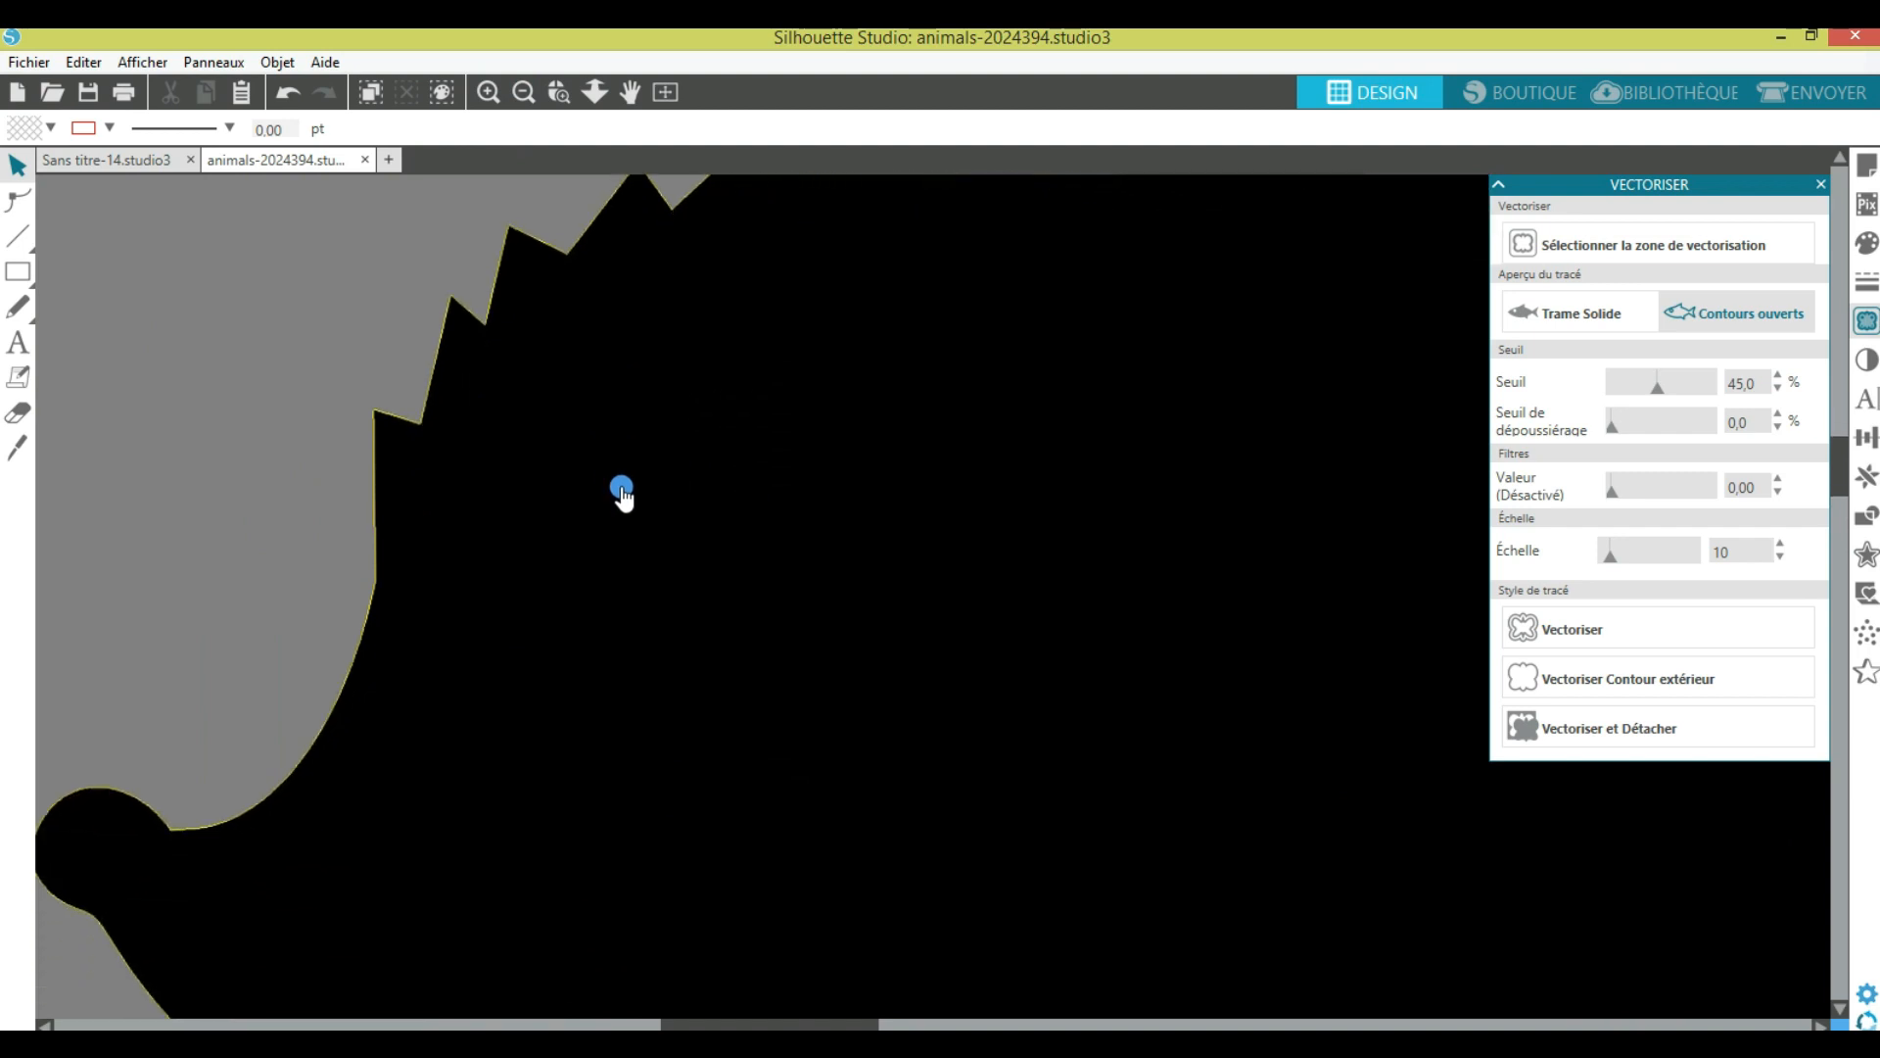
{"action": "scroll", "coordinate": [623, 494], "scroll_direction": "down", "scroll_amount": 7}
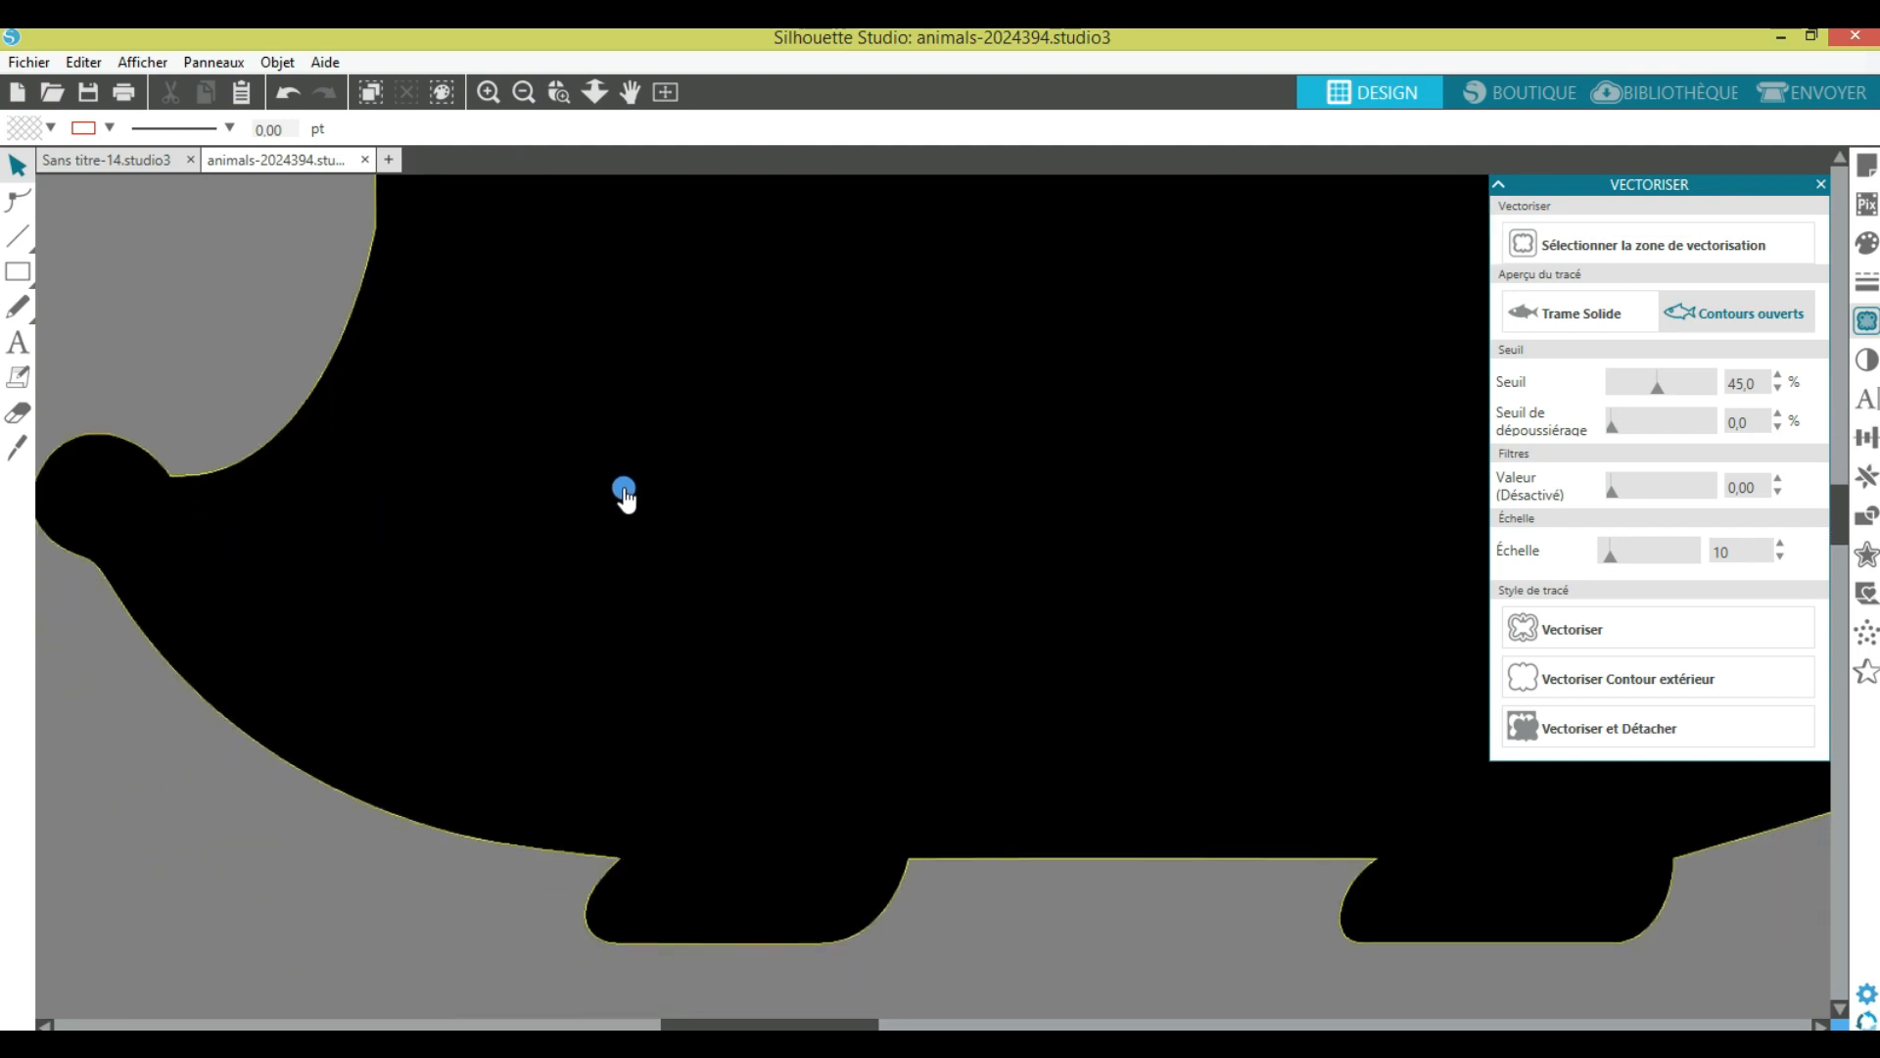
{"action": "left_click_drag", "start_coordinate": [791, 1021], "coordinate": [933, 1021]}
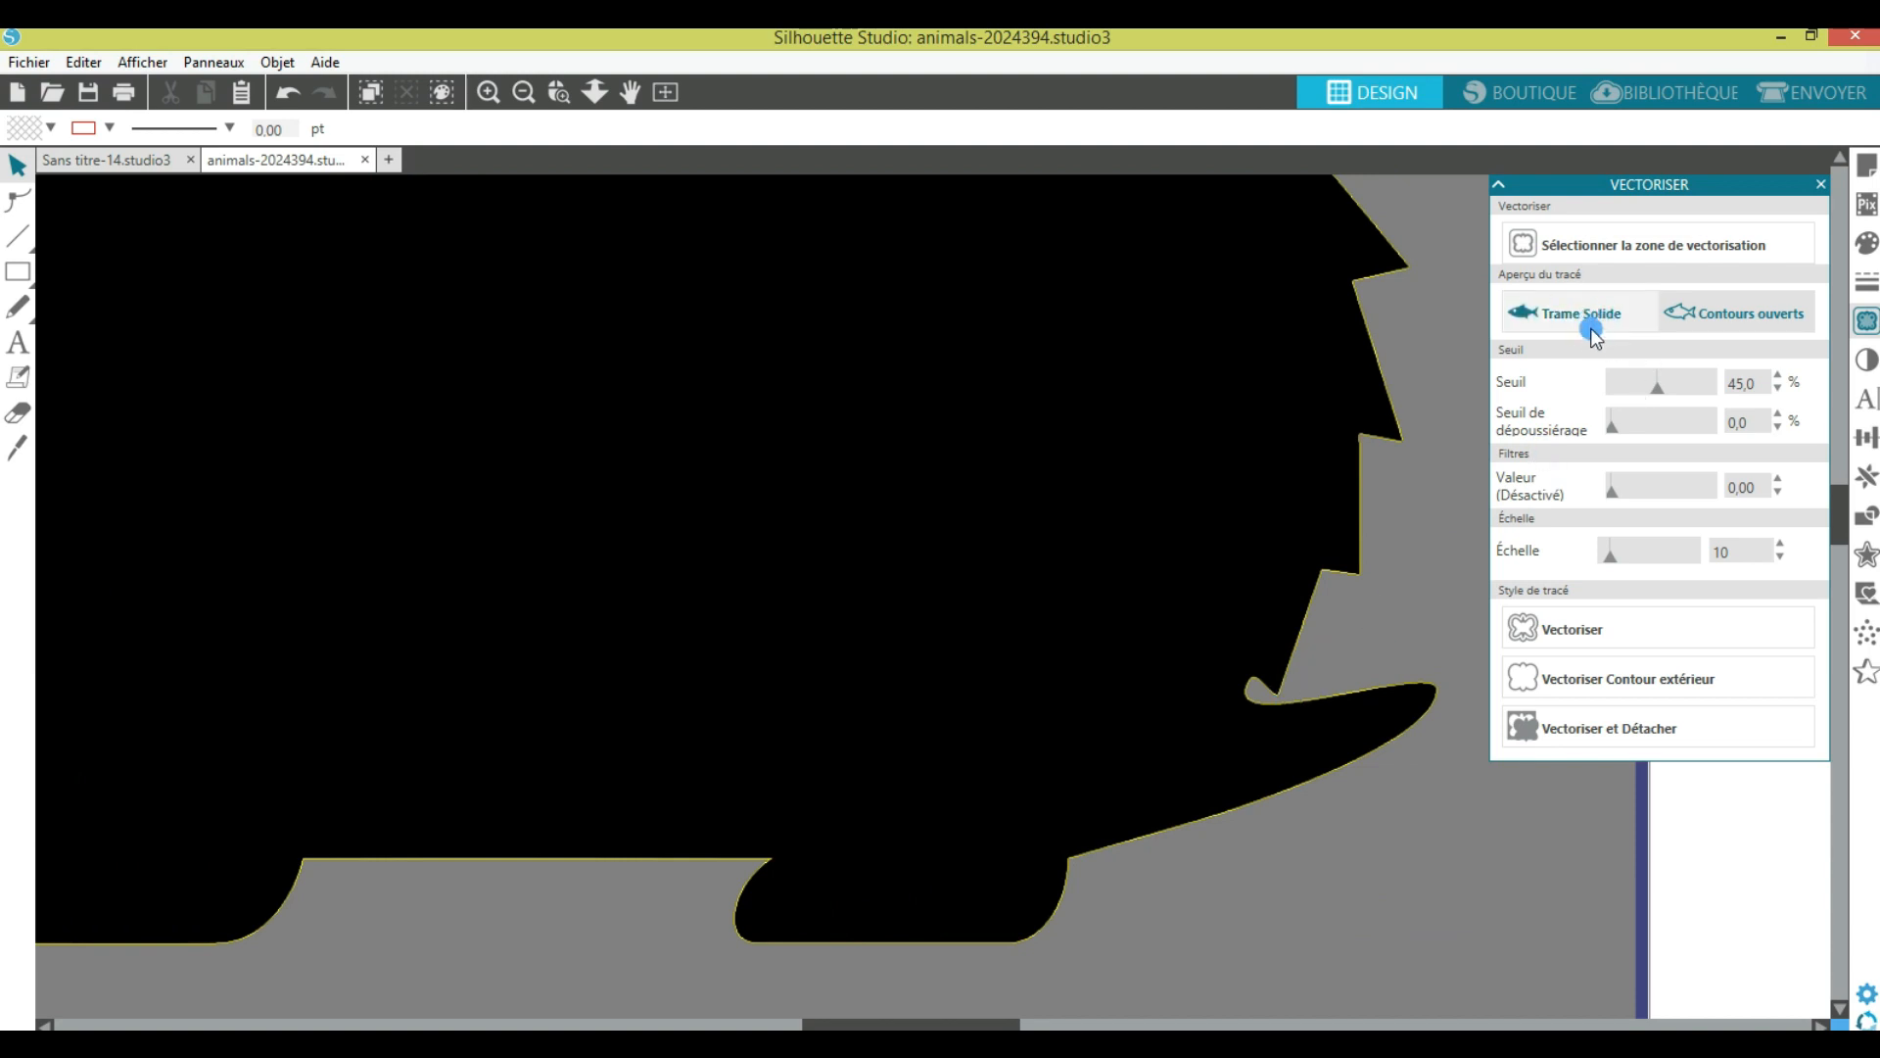
Step: Try the trace scale (Échelle) at 39, 23 and 19, and set it back to 10
{"action": "left_click", "coordinate": [1577, 546]}
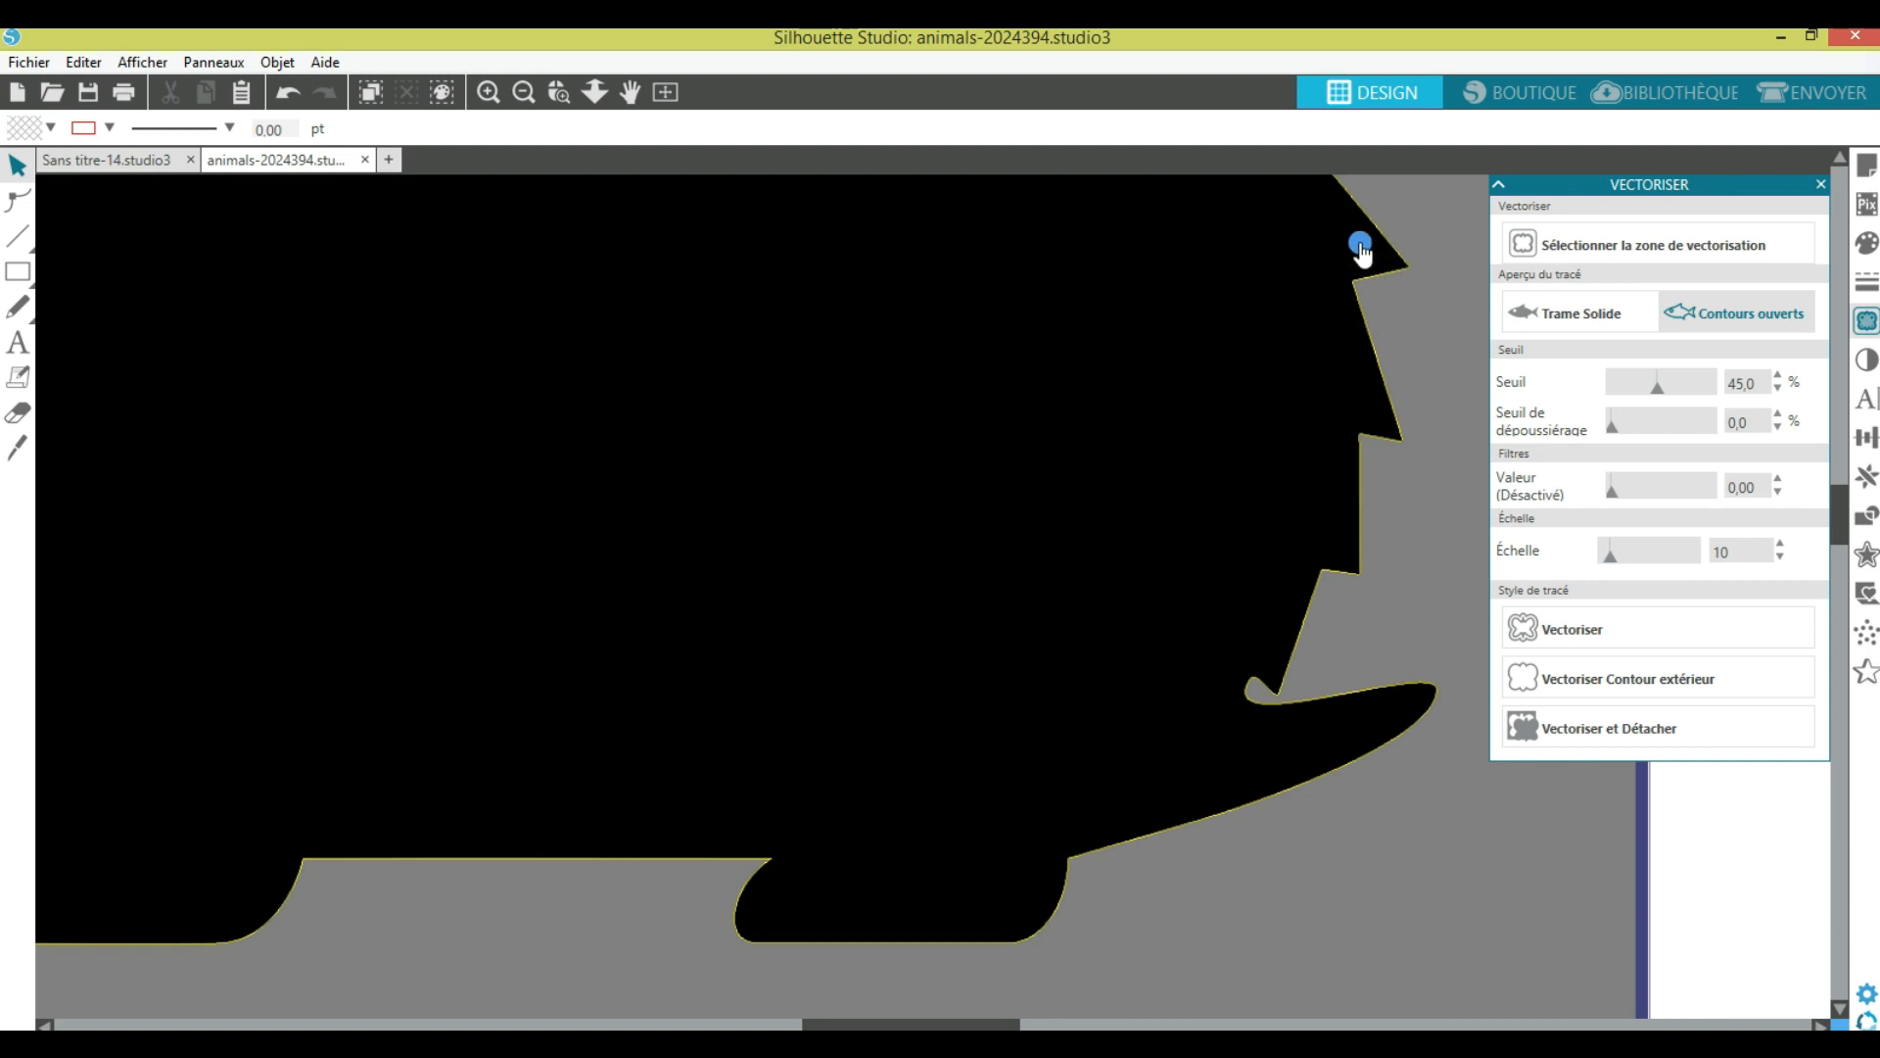
{"action": "left_click_drag", "start_coordinate": [1613, 559], "coordinate": [1651, 563]}
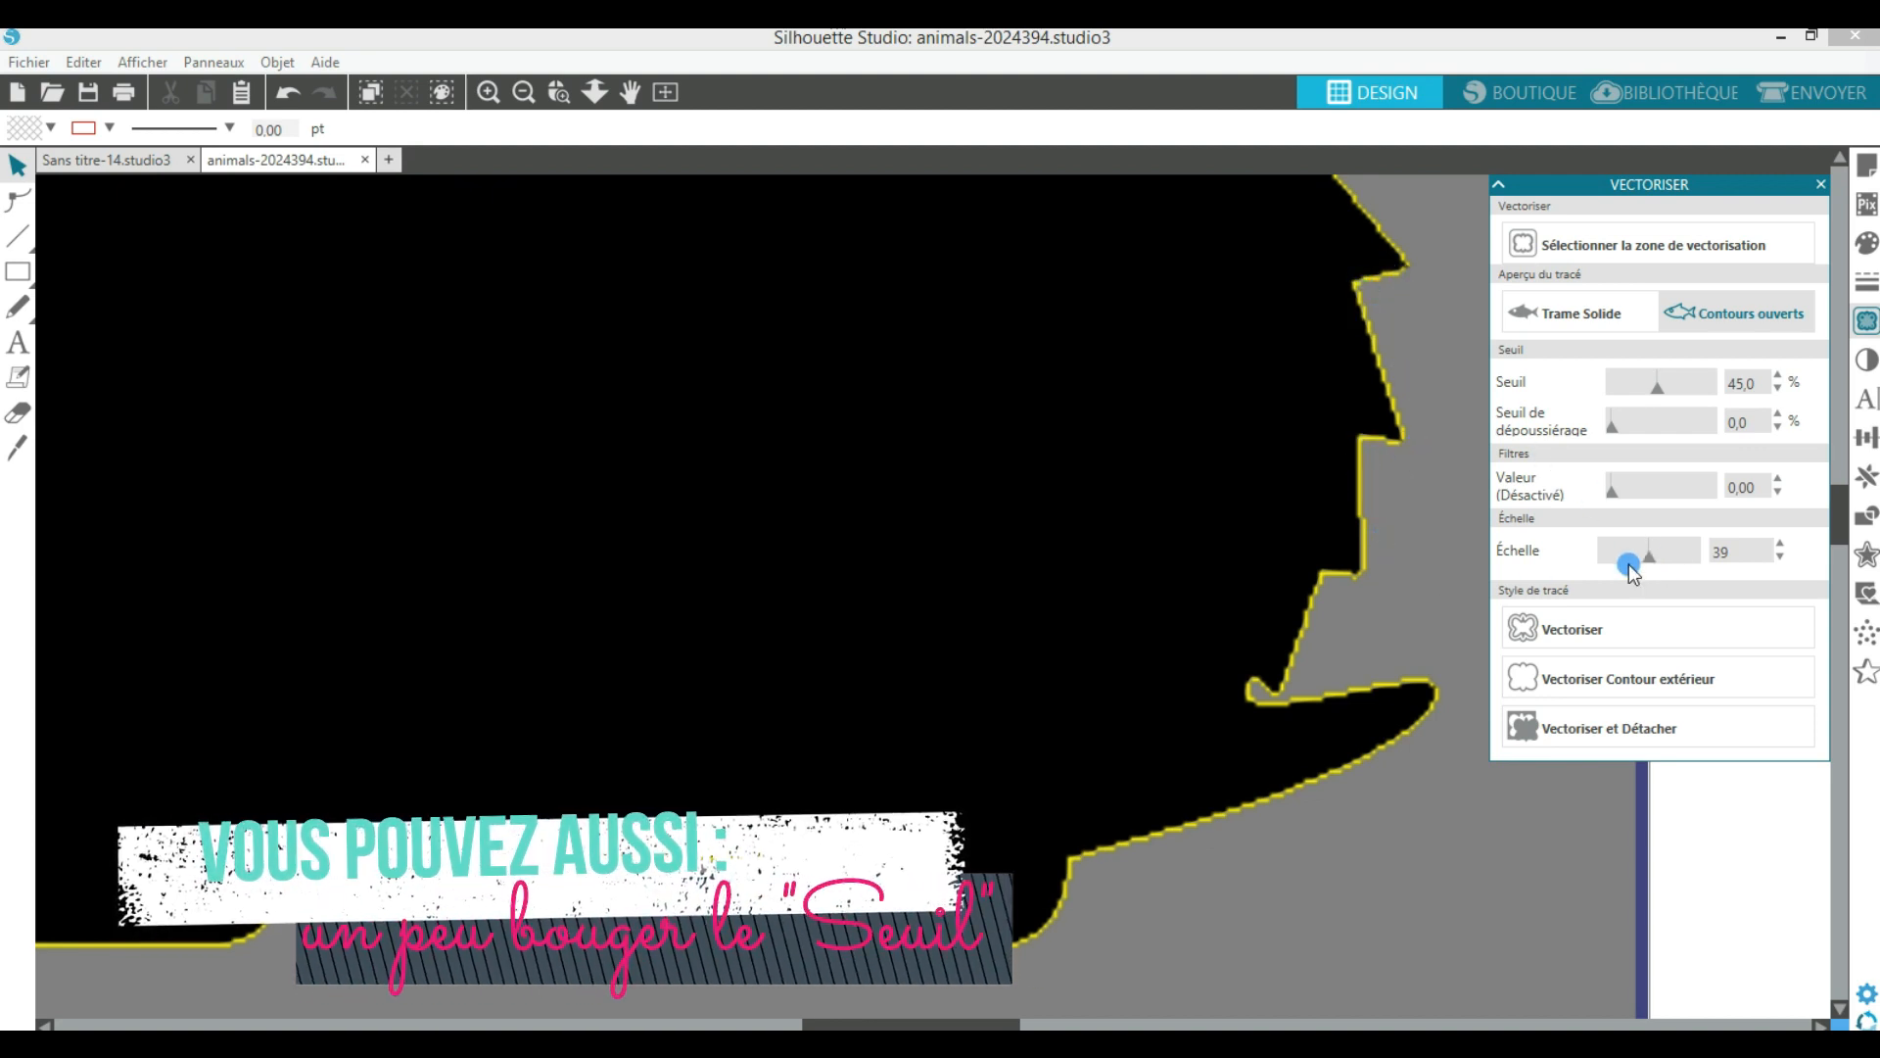
{"action": "left_click_drag", "start_coordinate": [1647, 561], "coordinate": [1630, 555]}
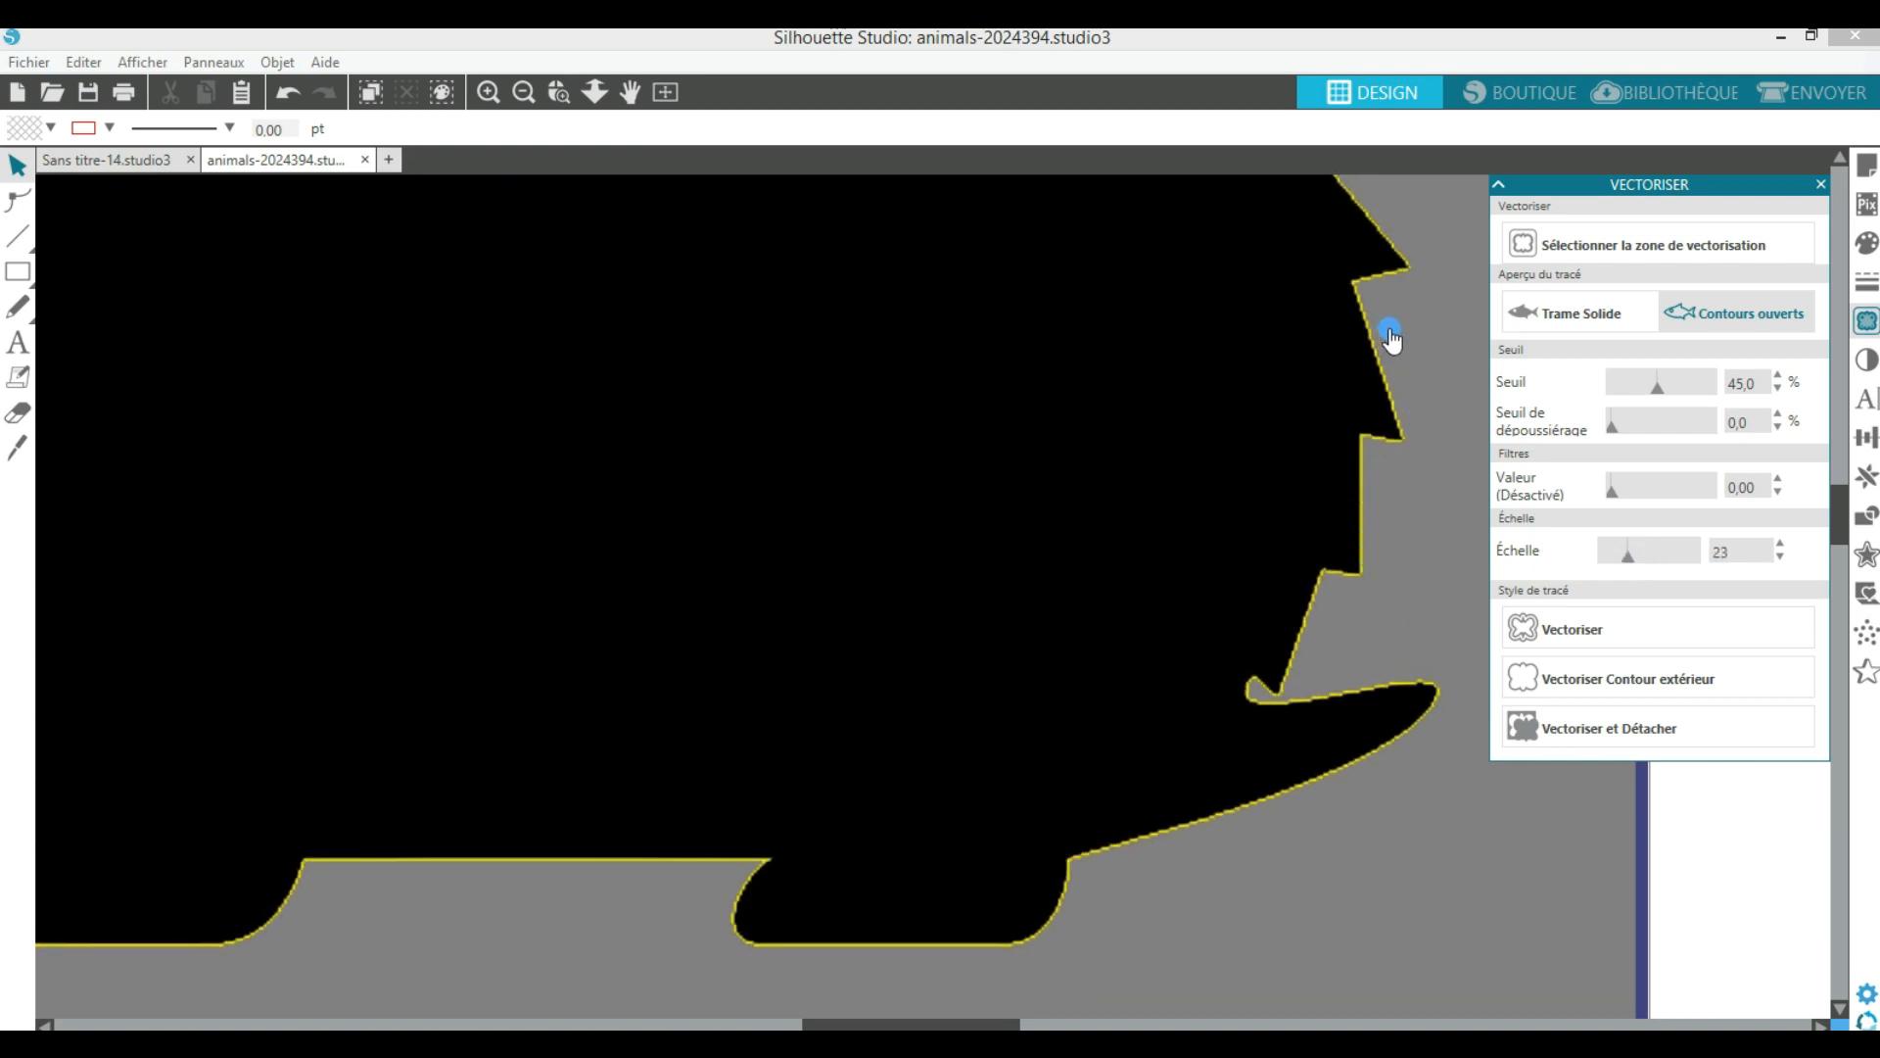
{"action": "mouse_move", "coordinate": [1625, 561]}
{"action": "left_mouse_down"}
{"action": "mouse_move", "coordinate": [1590, 560]}
{"action": "mouse_move", "coordinate": [1623, 561]}
{"action": "left_mouse_up"}
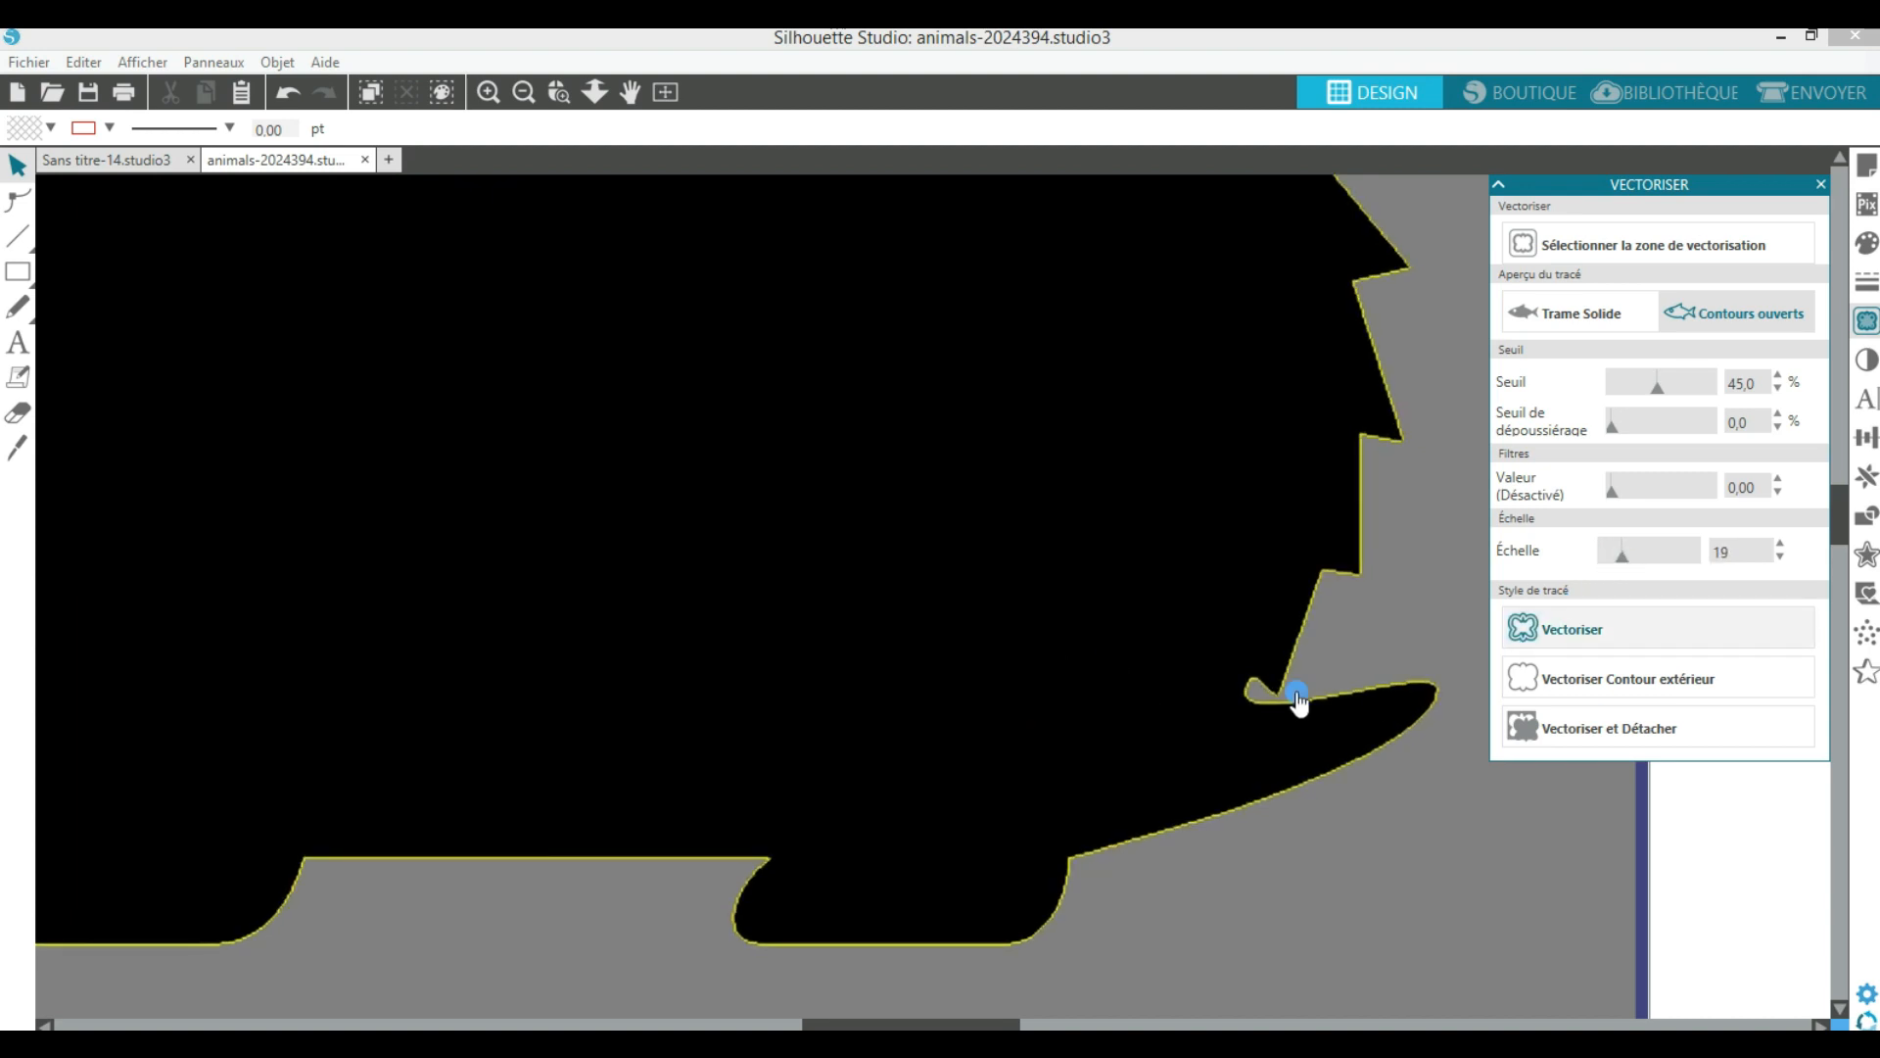
{"action": "type", "text": "10"}
{"action": "key", "text": "Return"}
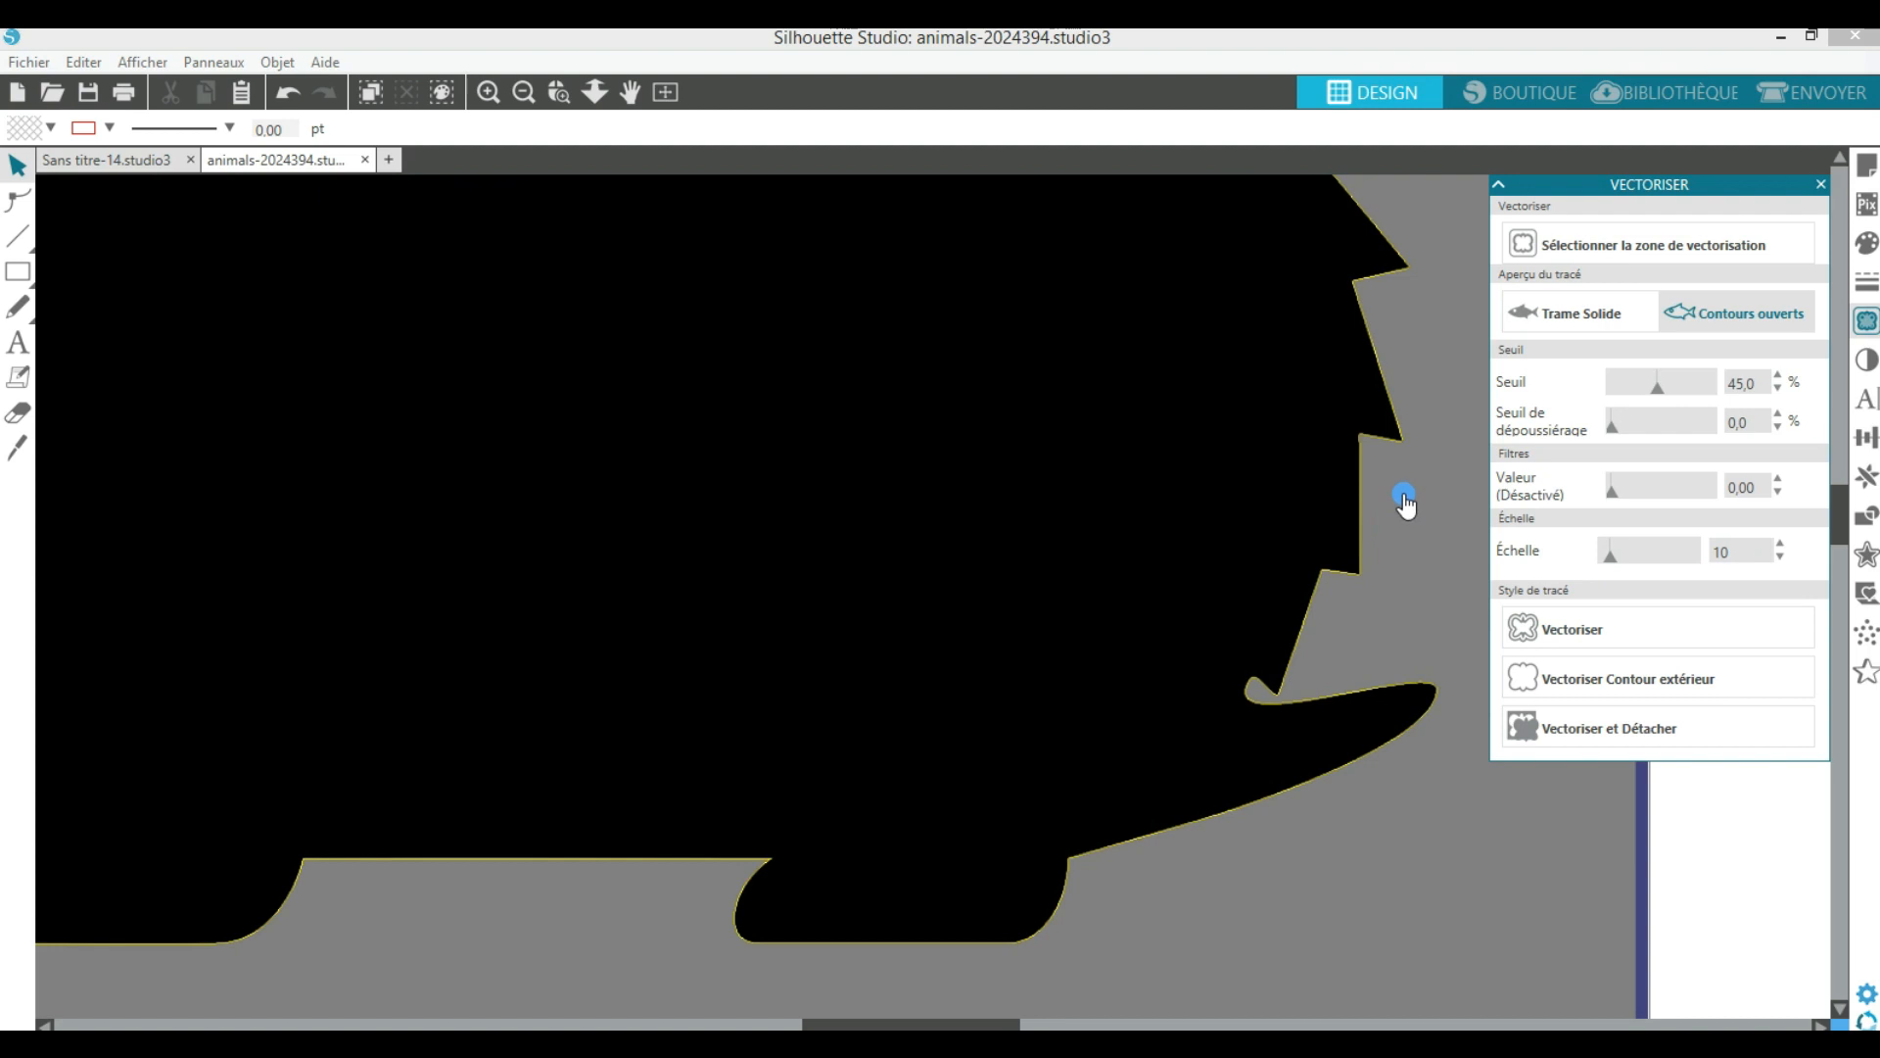
Step: Check the trace outline along the spines of the hedgehog's back and return to a wider view of the vectorisation area
{"action": "left_click", "coordinate": [1390, 638]}
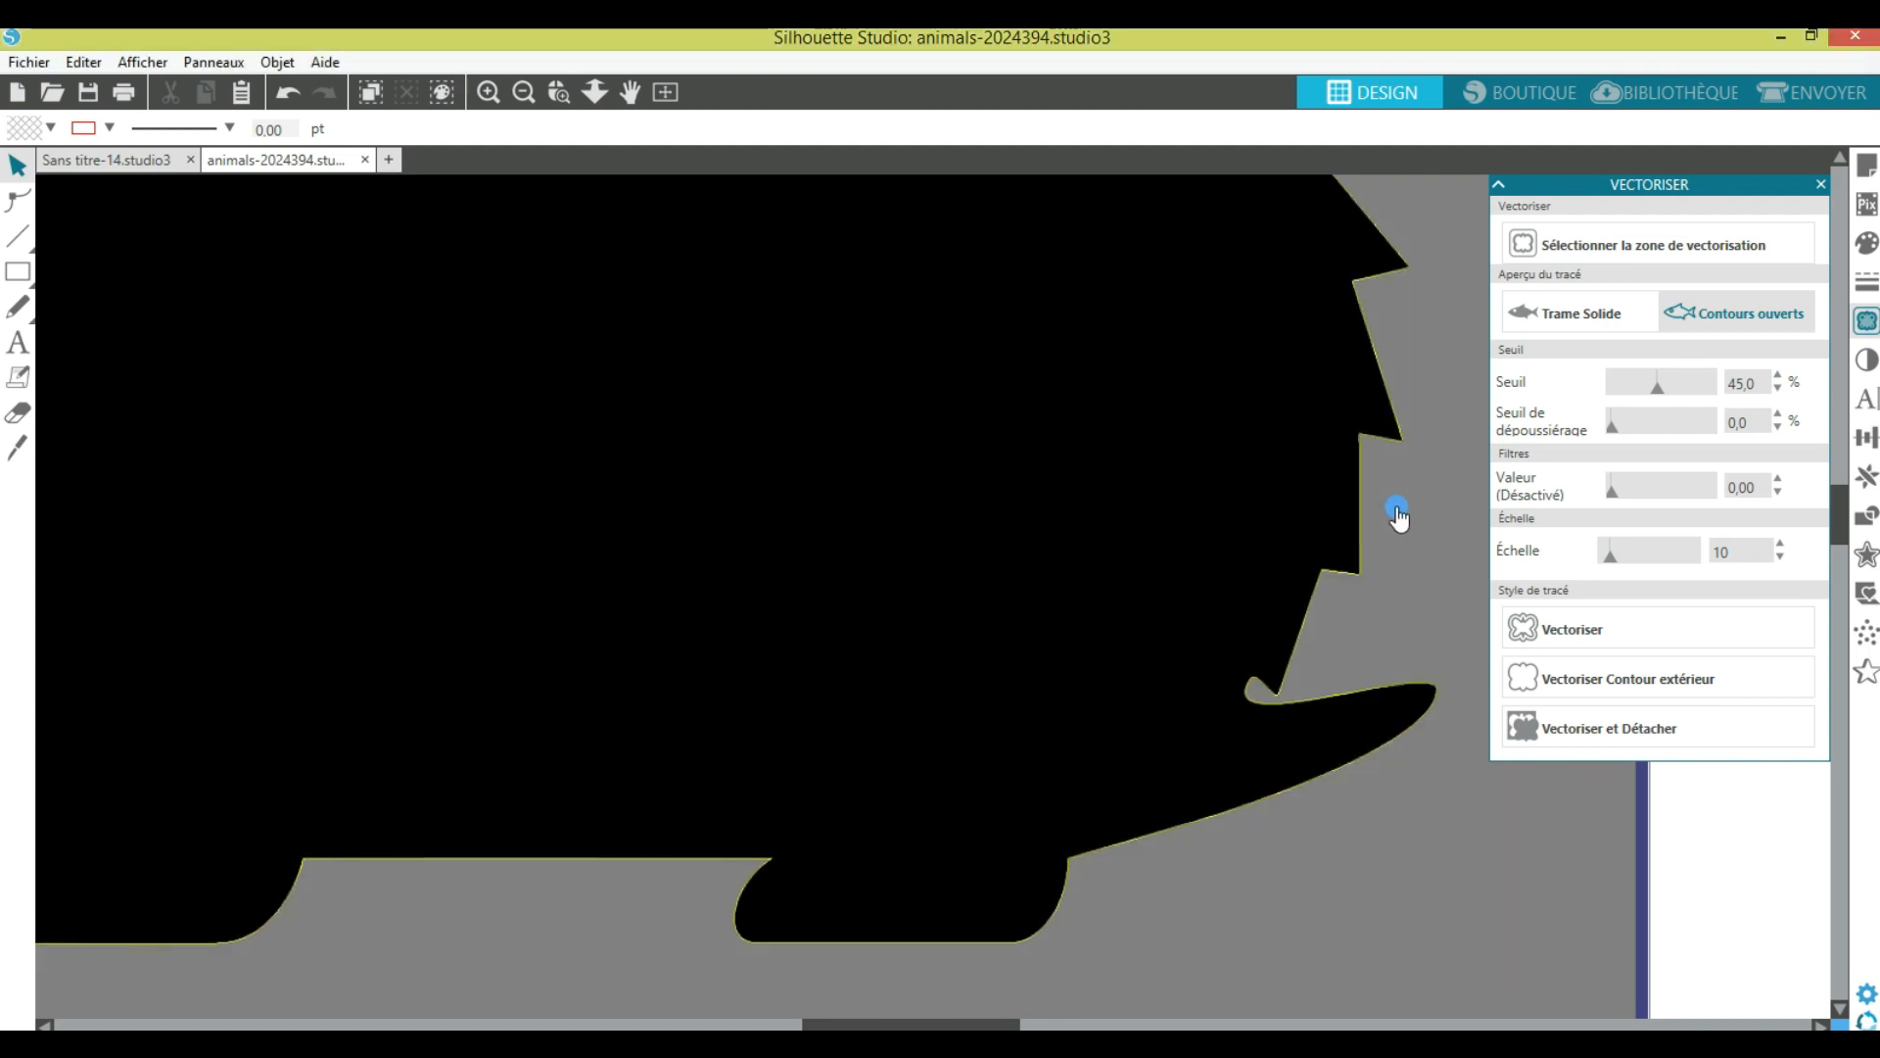
{"action": "scroll", "coordinate": [1410, 519], "scroll_direction": "up", "scroll_amount": 5}
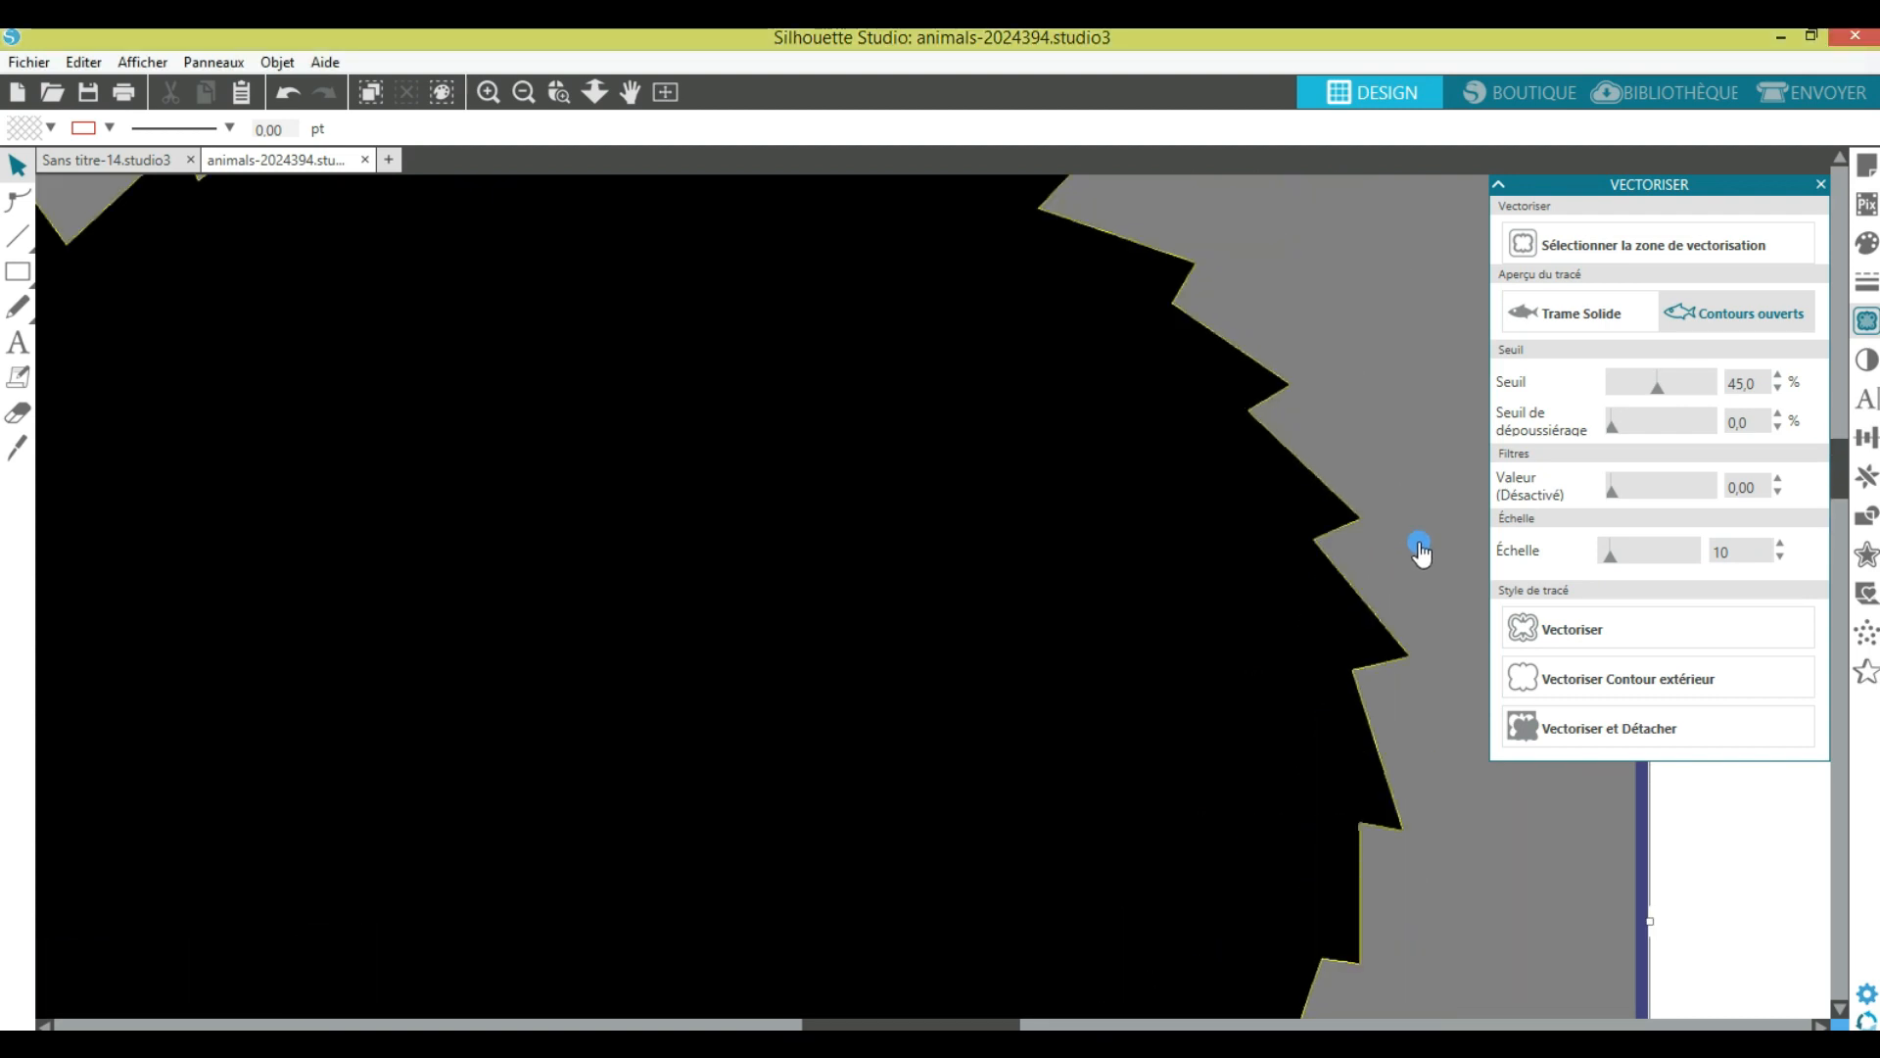
{"action": "scroll", "coordinate": [910, 537], "scroll_direction": "up", "scroll_amount": 3}
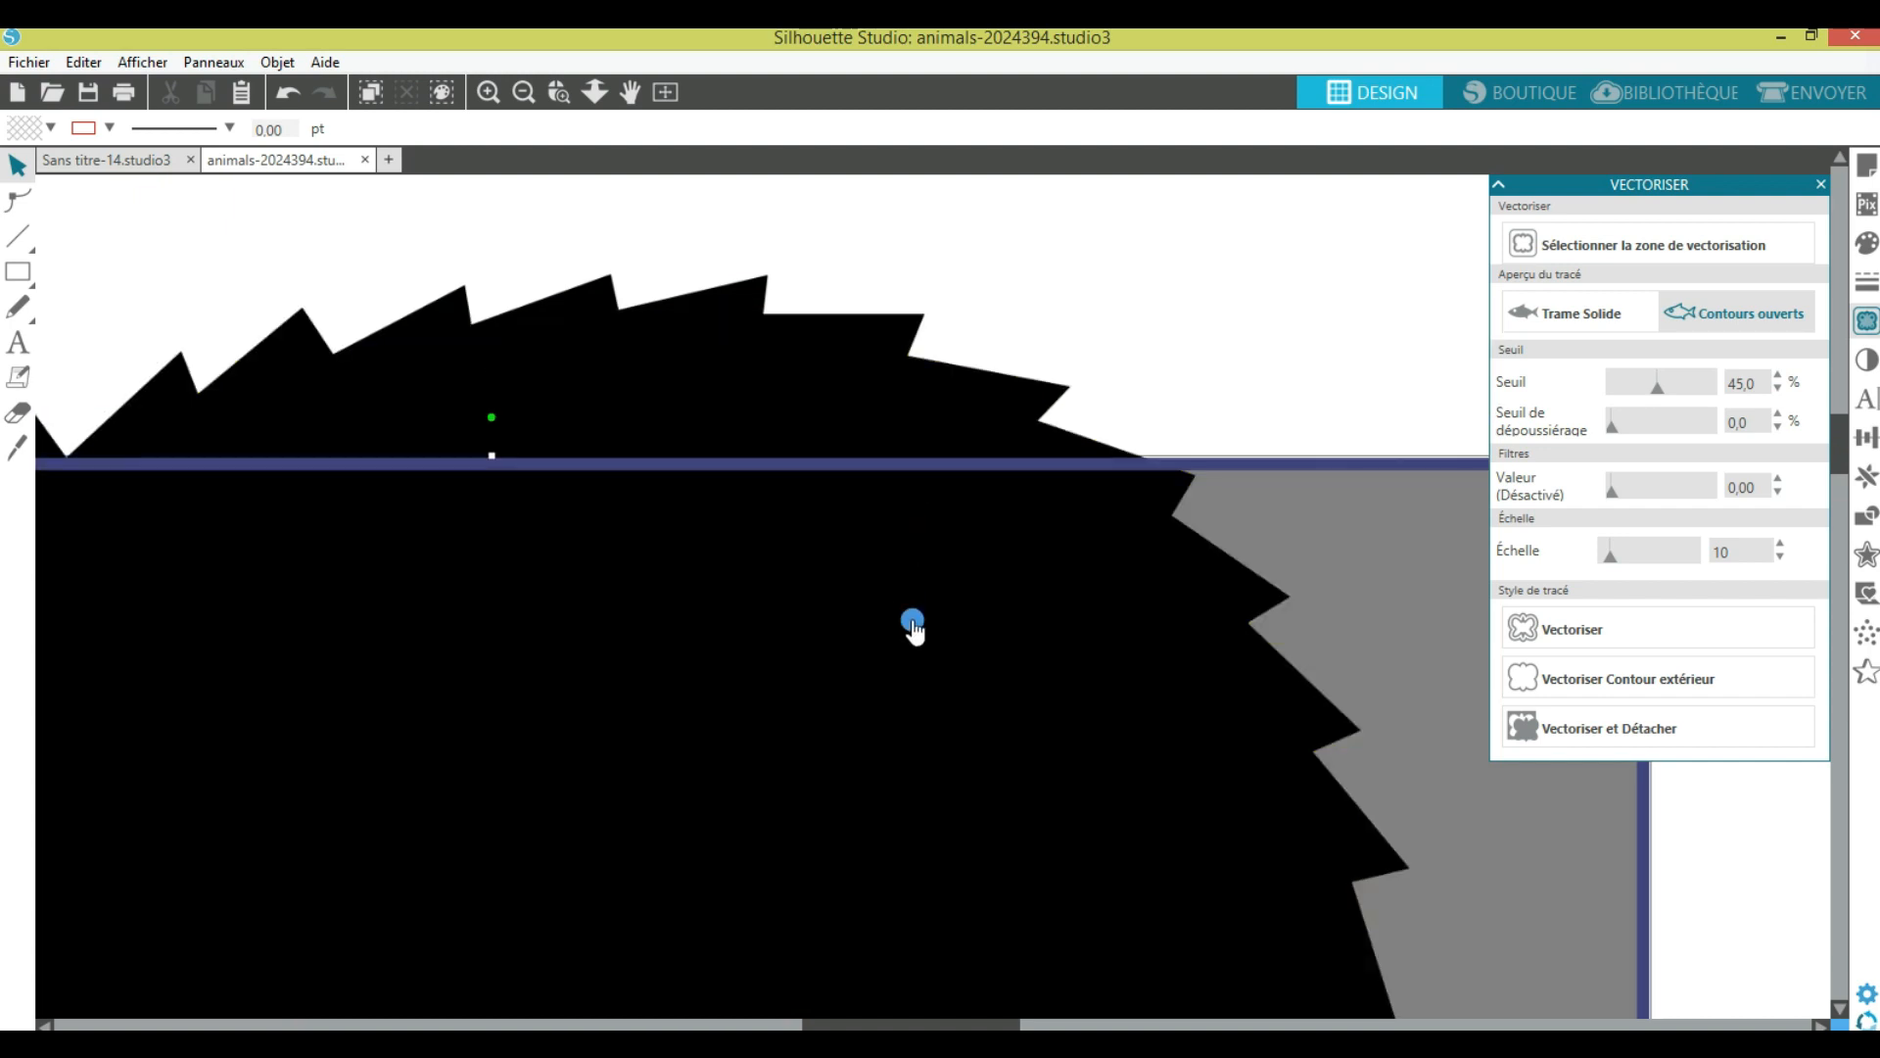
{"action": "scroll", "coordinate": [913, 629], "scroll_direction": "down", "scroll_amount": 5}
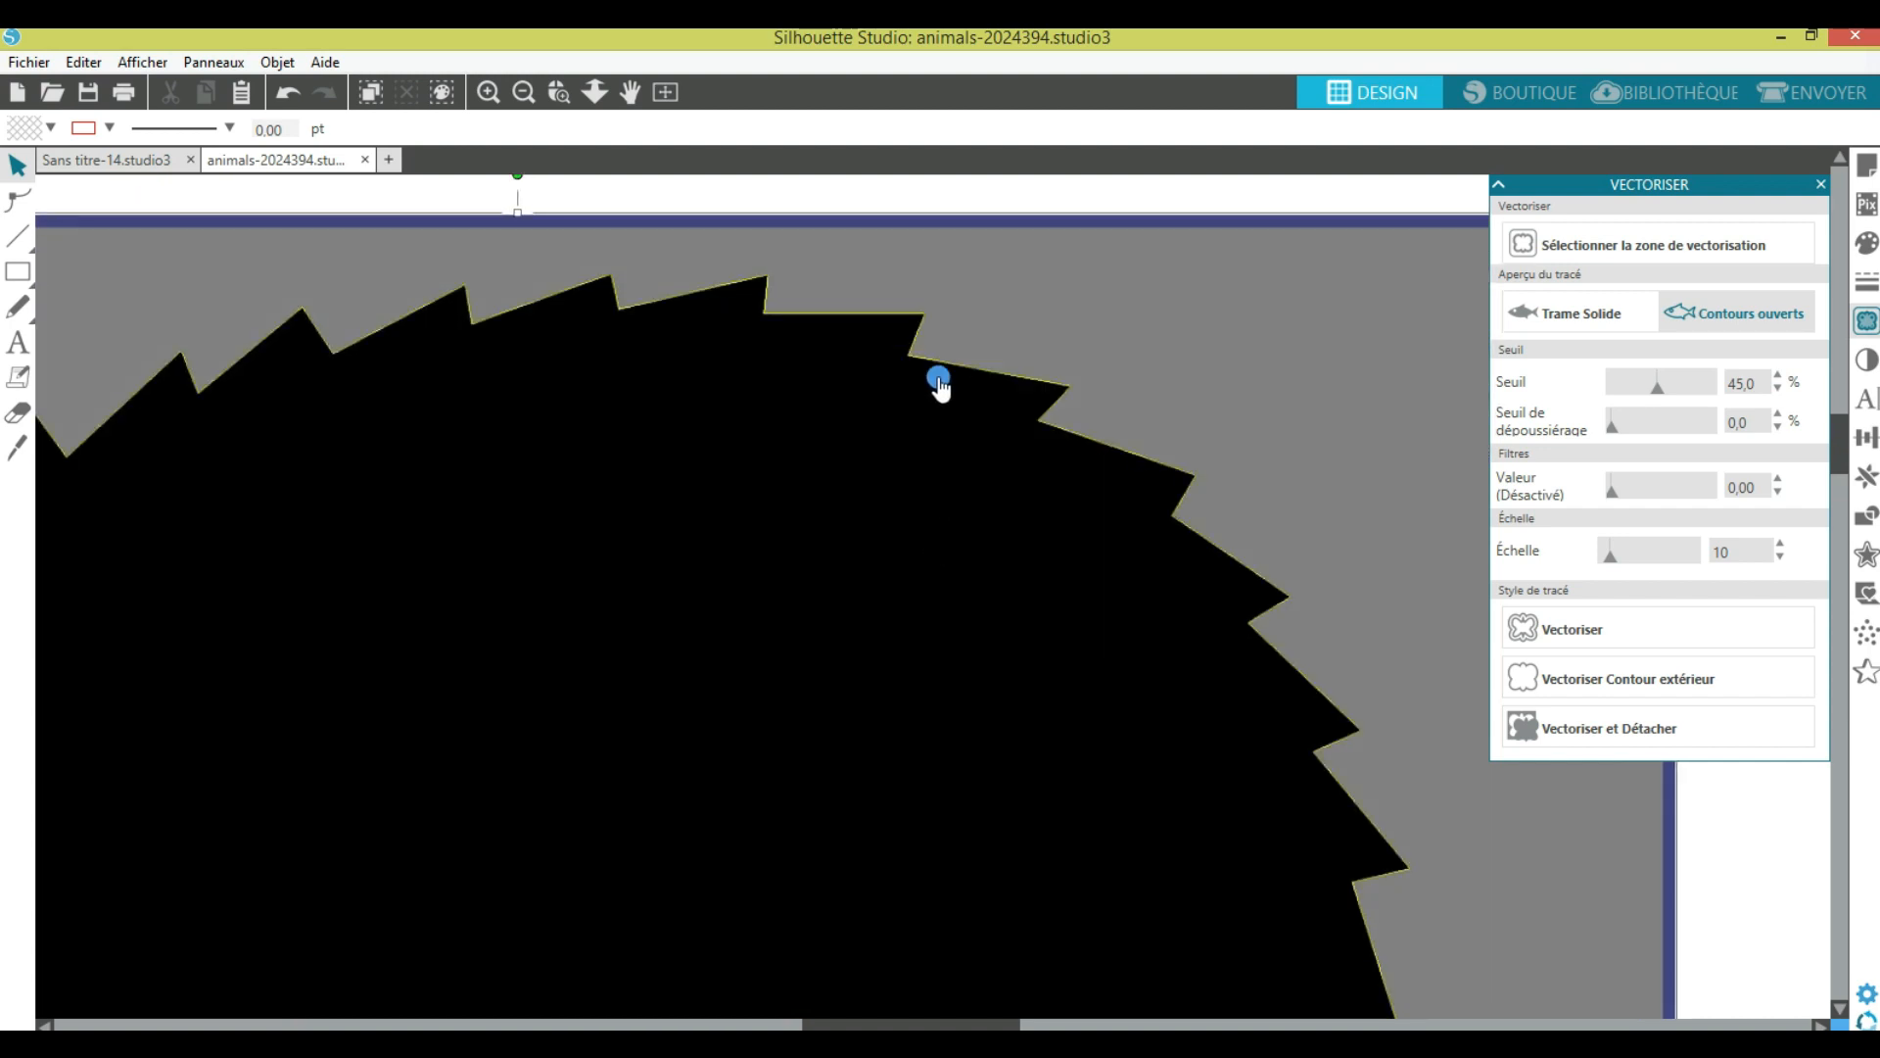
{"action": "left_click", "coordinate": [521, 92]}
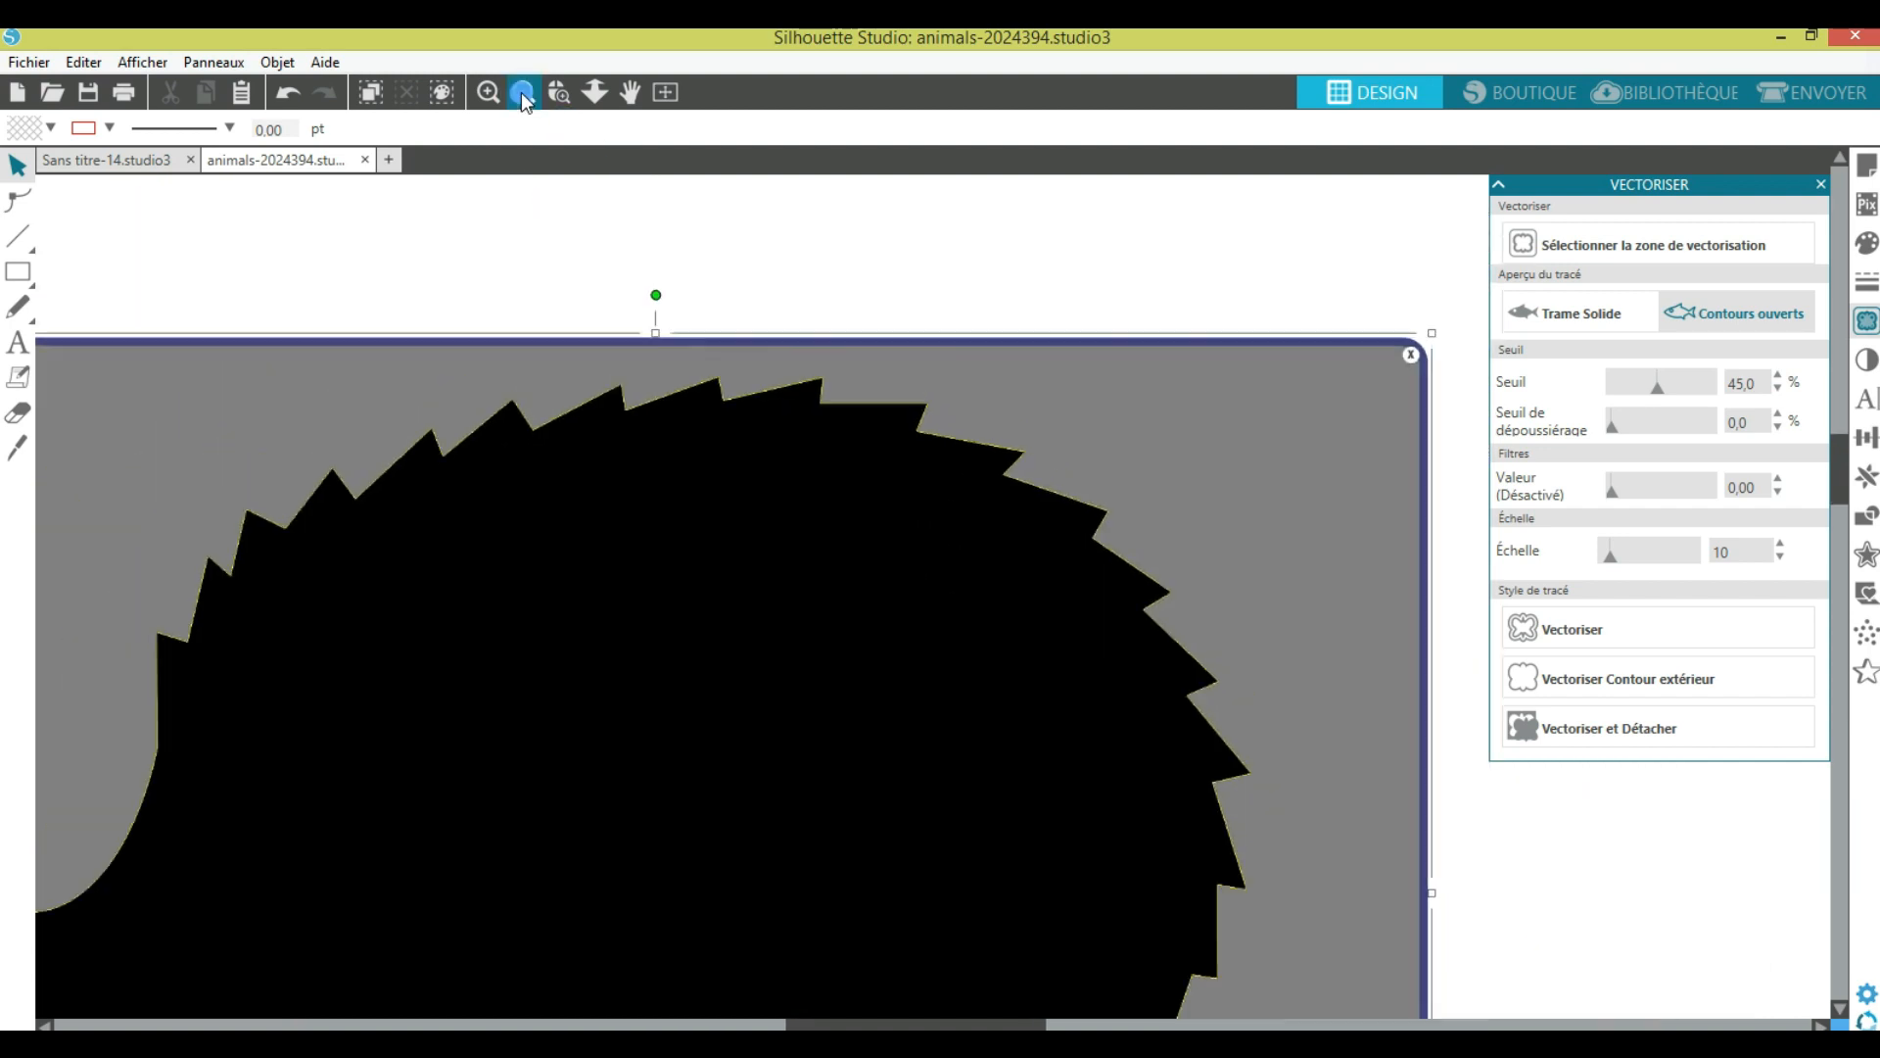
{"action": "left_click", "coordinate": [521, 92]}
{"action": "scroll", "coordinate": [840, 336], "scroll_direction": "down", "scroll_amount": 2}
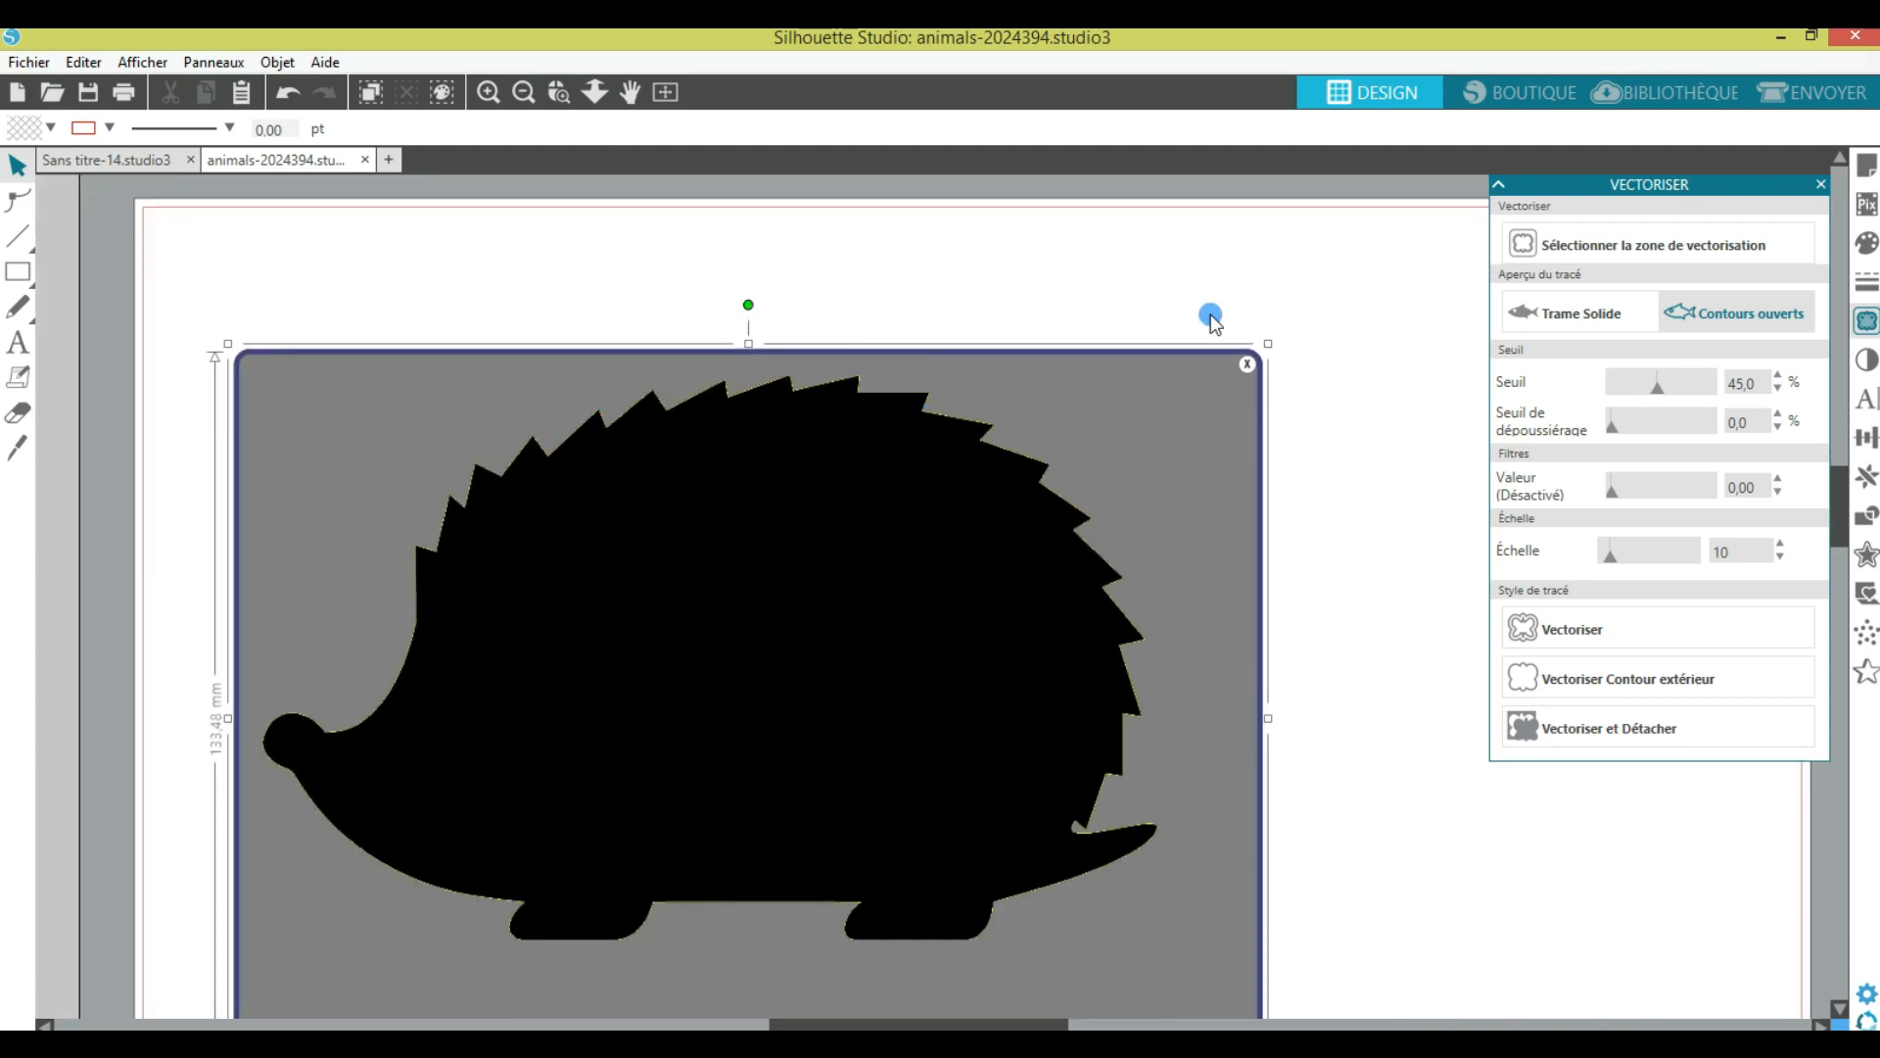
Step: Trace the hedgehog's outer contour within the vectorisation area using Vectoriser Contour extérieur
{"action": "scroll", "coordinate": [1402, 394], "scroll_direction": "down", "scroll_amount": 2}
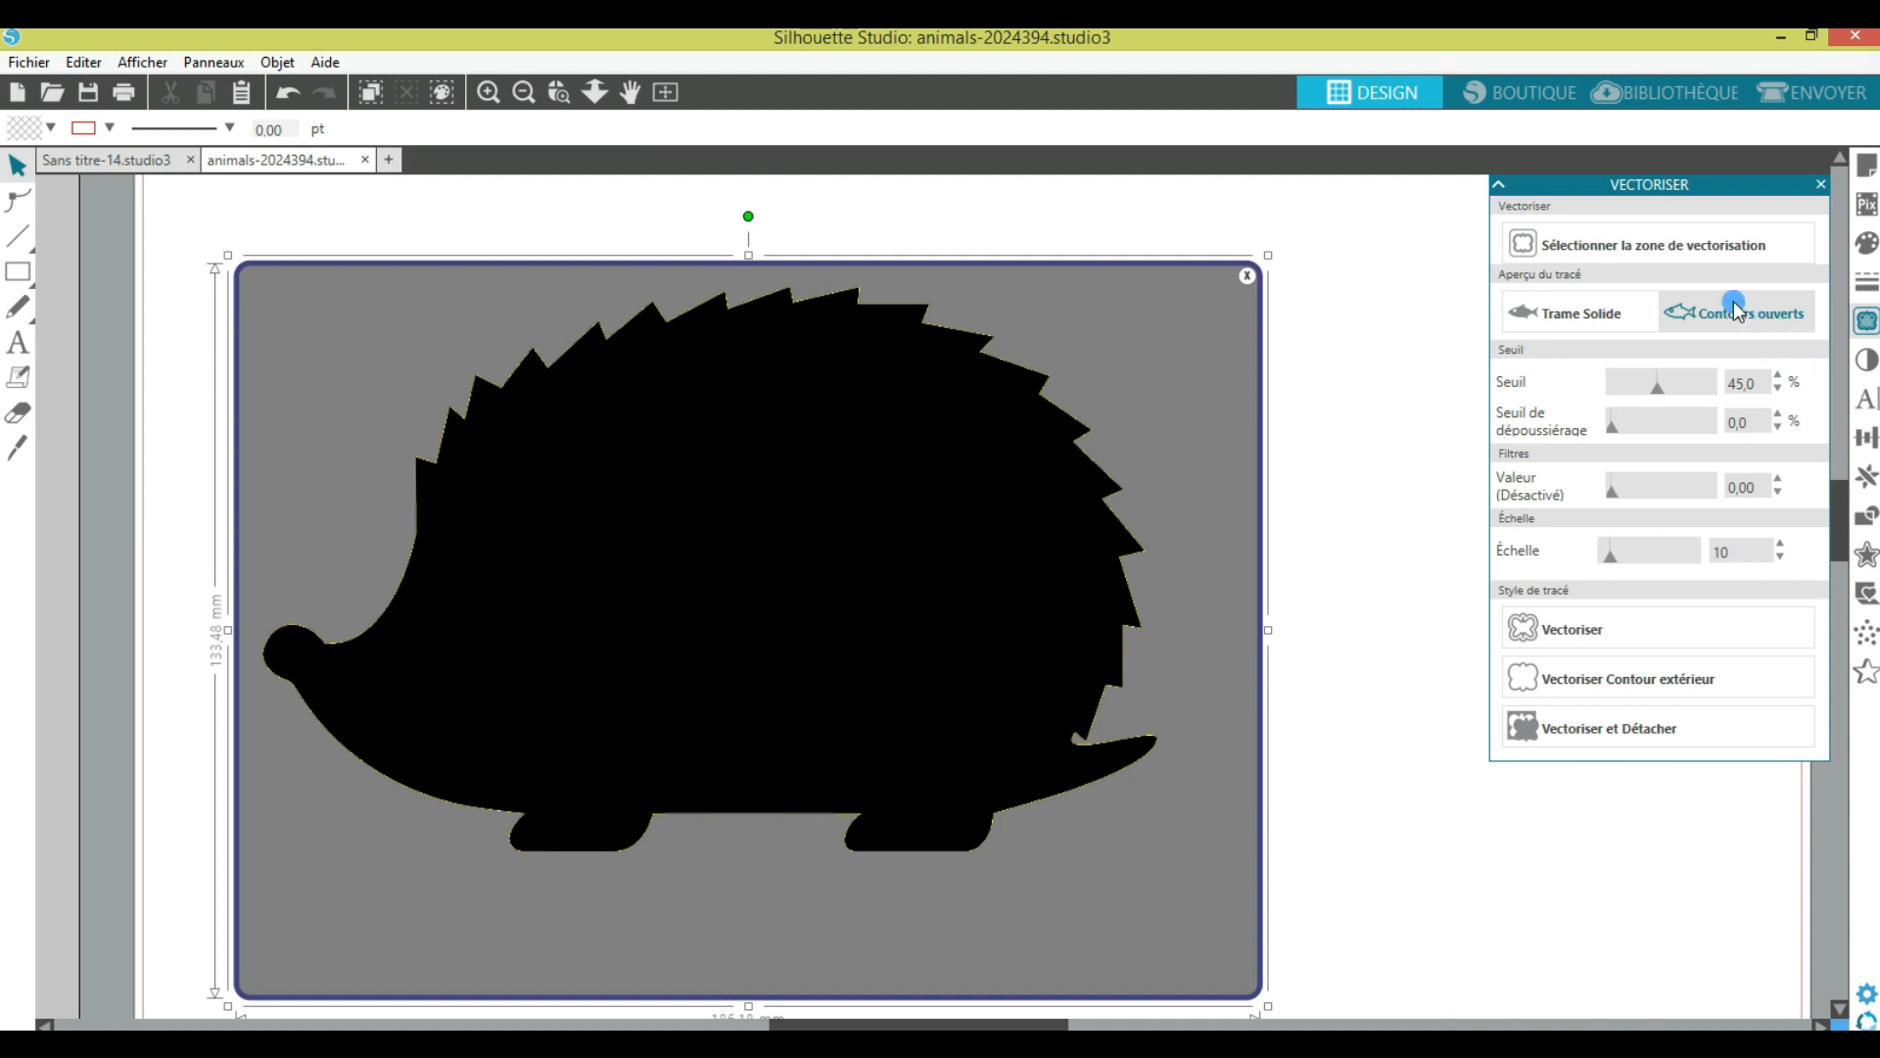
{"action": "left_click", "coordinate": [1578, 627]}
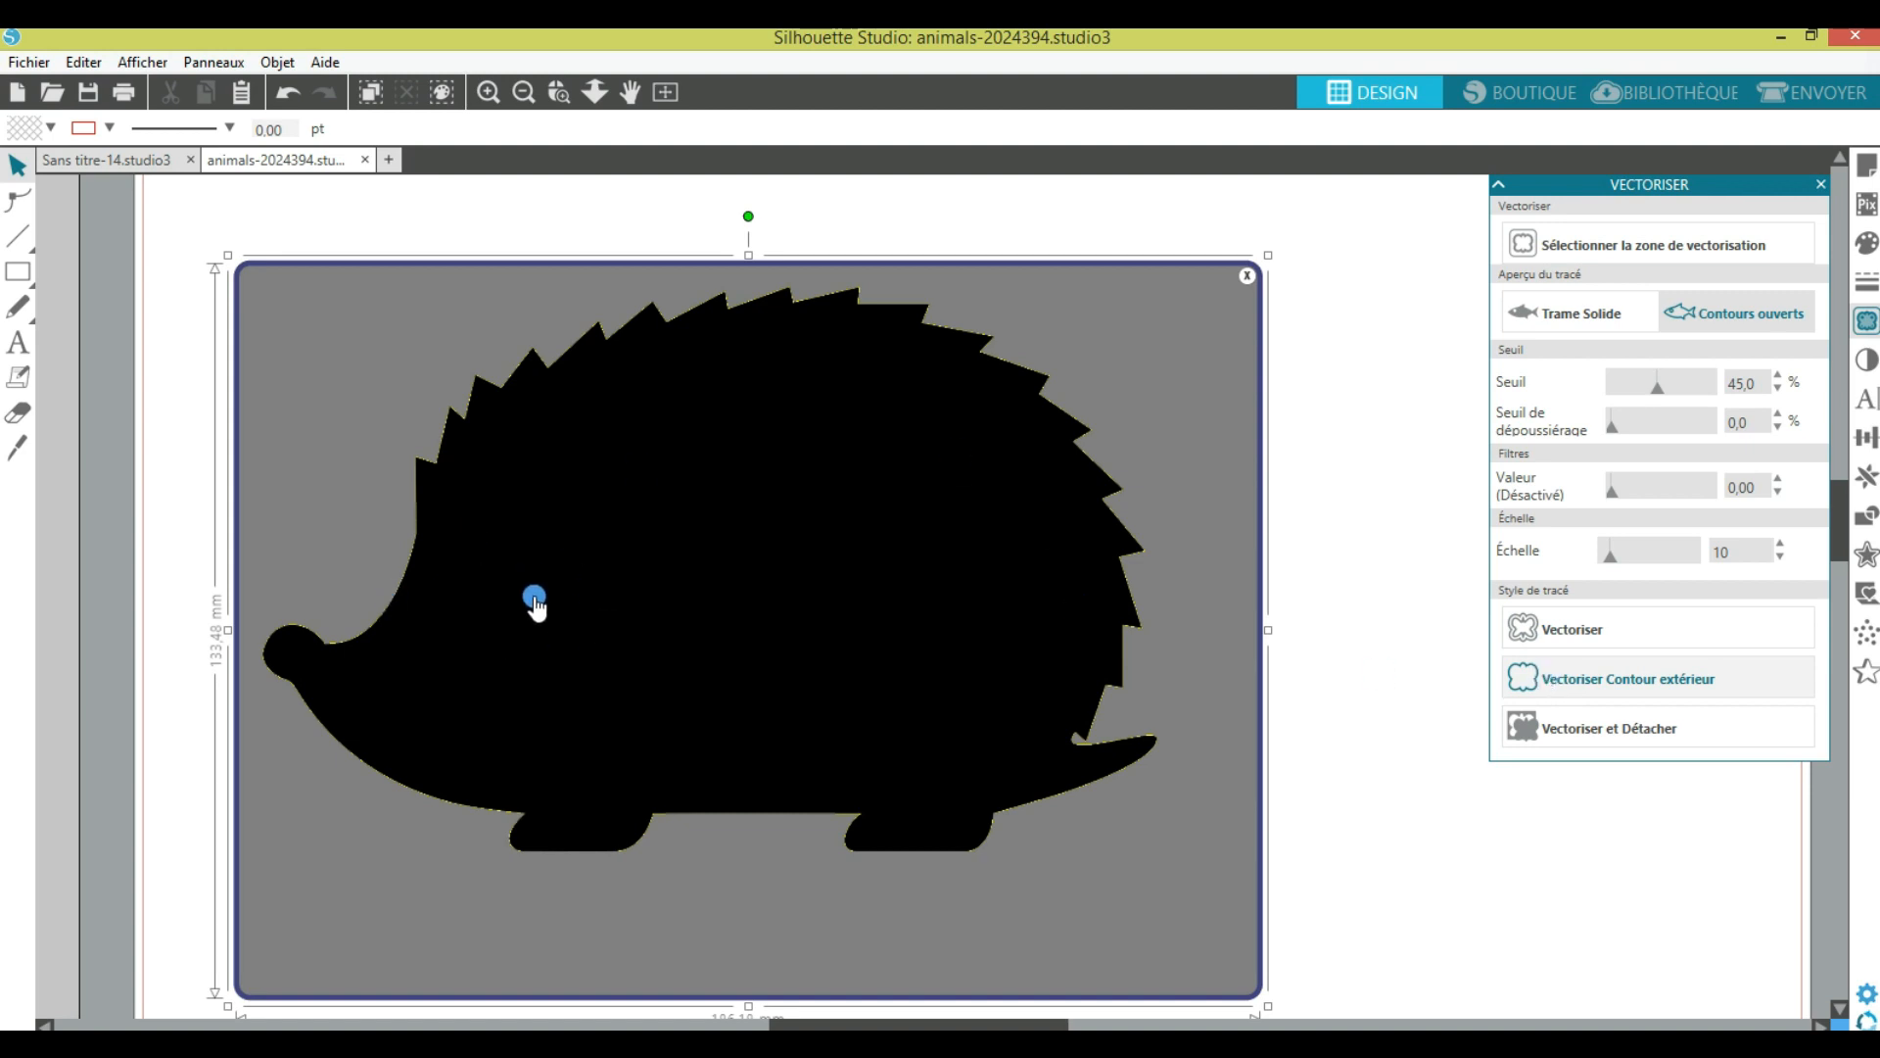
{"action": "left_click", "coordinate": [1571, 678]}
{"action": "left_click", "coordinate": [1565, 677]}
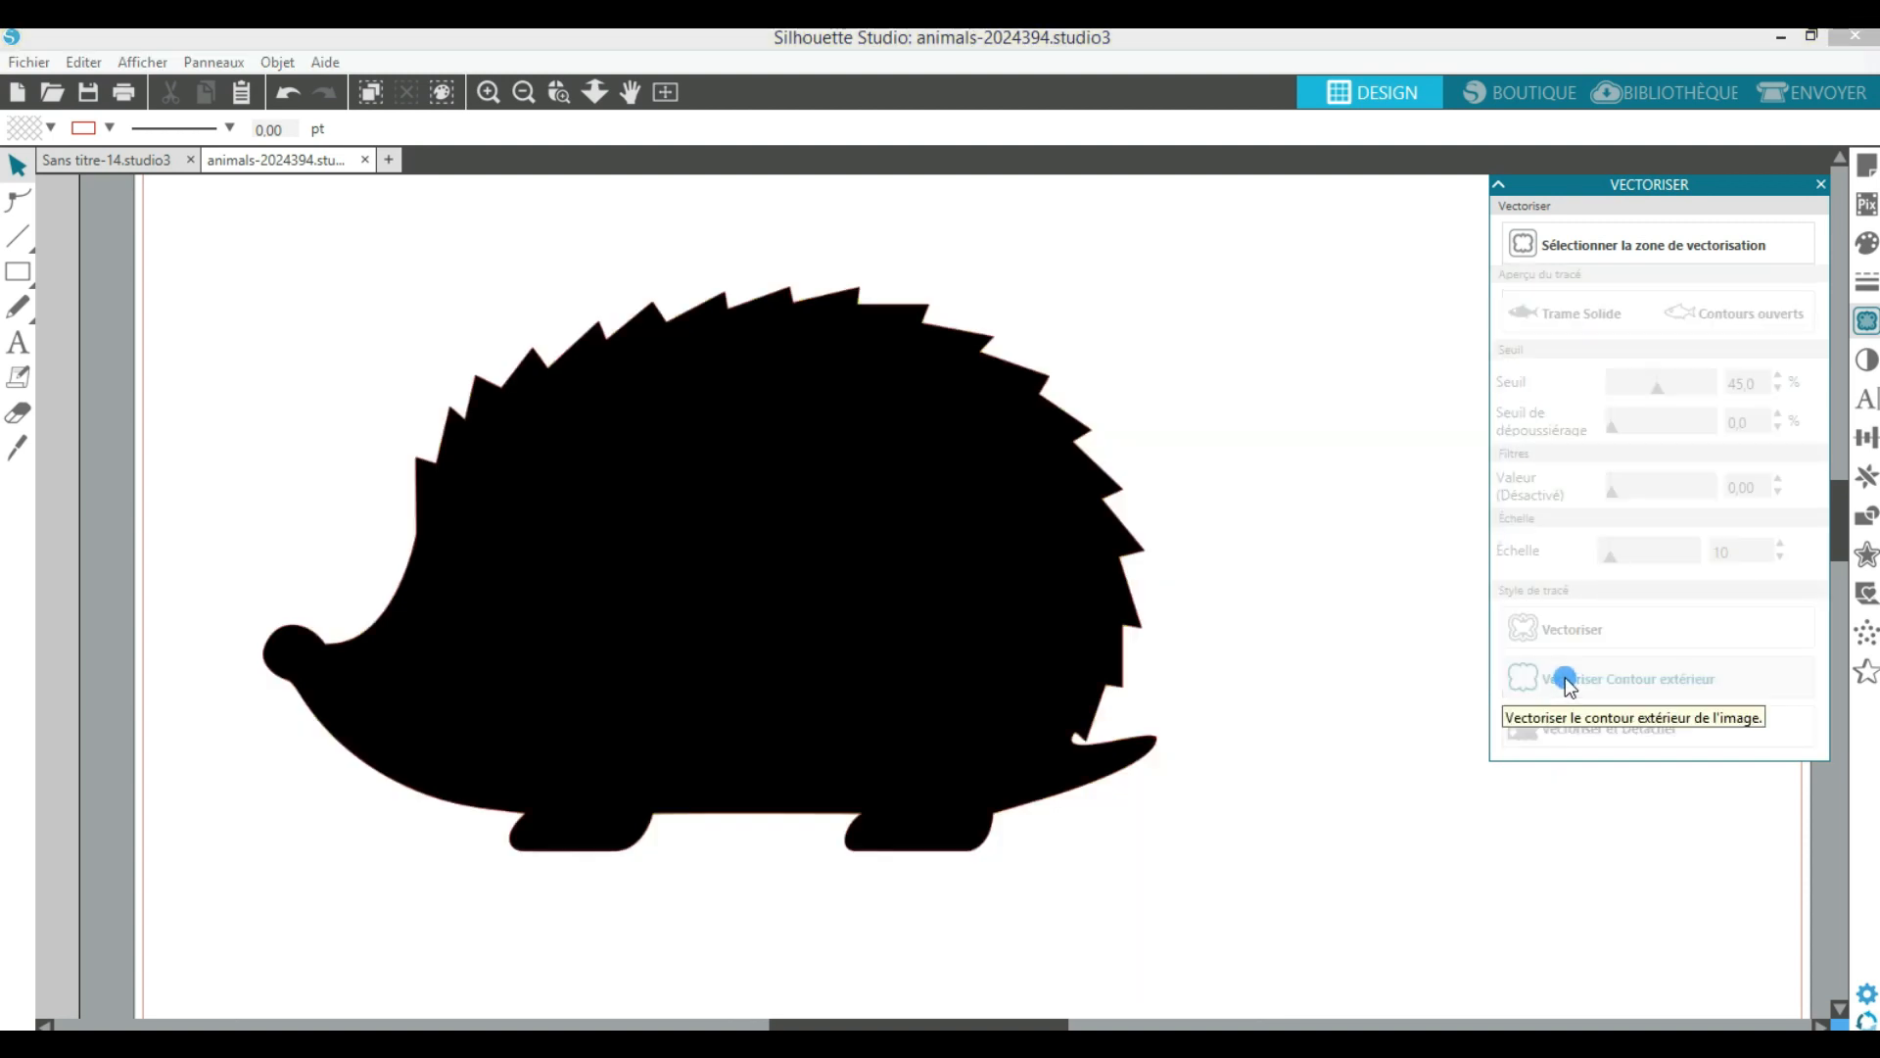
Step: Check the traced outline closely along the spines and tail, and review its cut line in the send preview
{"action": "left_click", "coordinate": [502, 91]}
{"action": "left_click", "coordinate": [501, 91]}
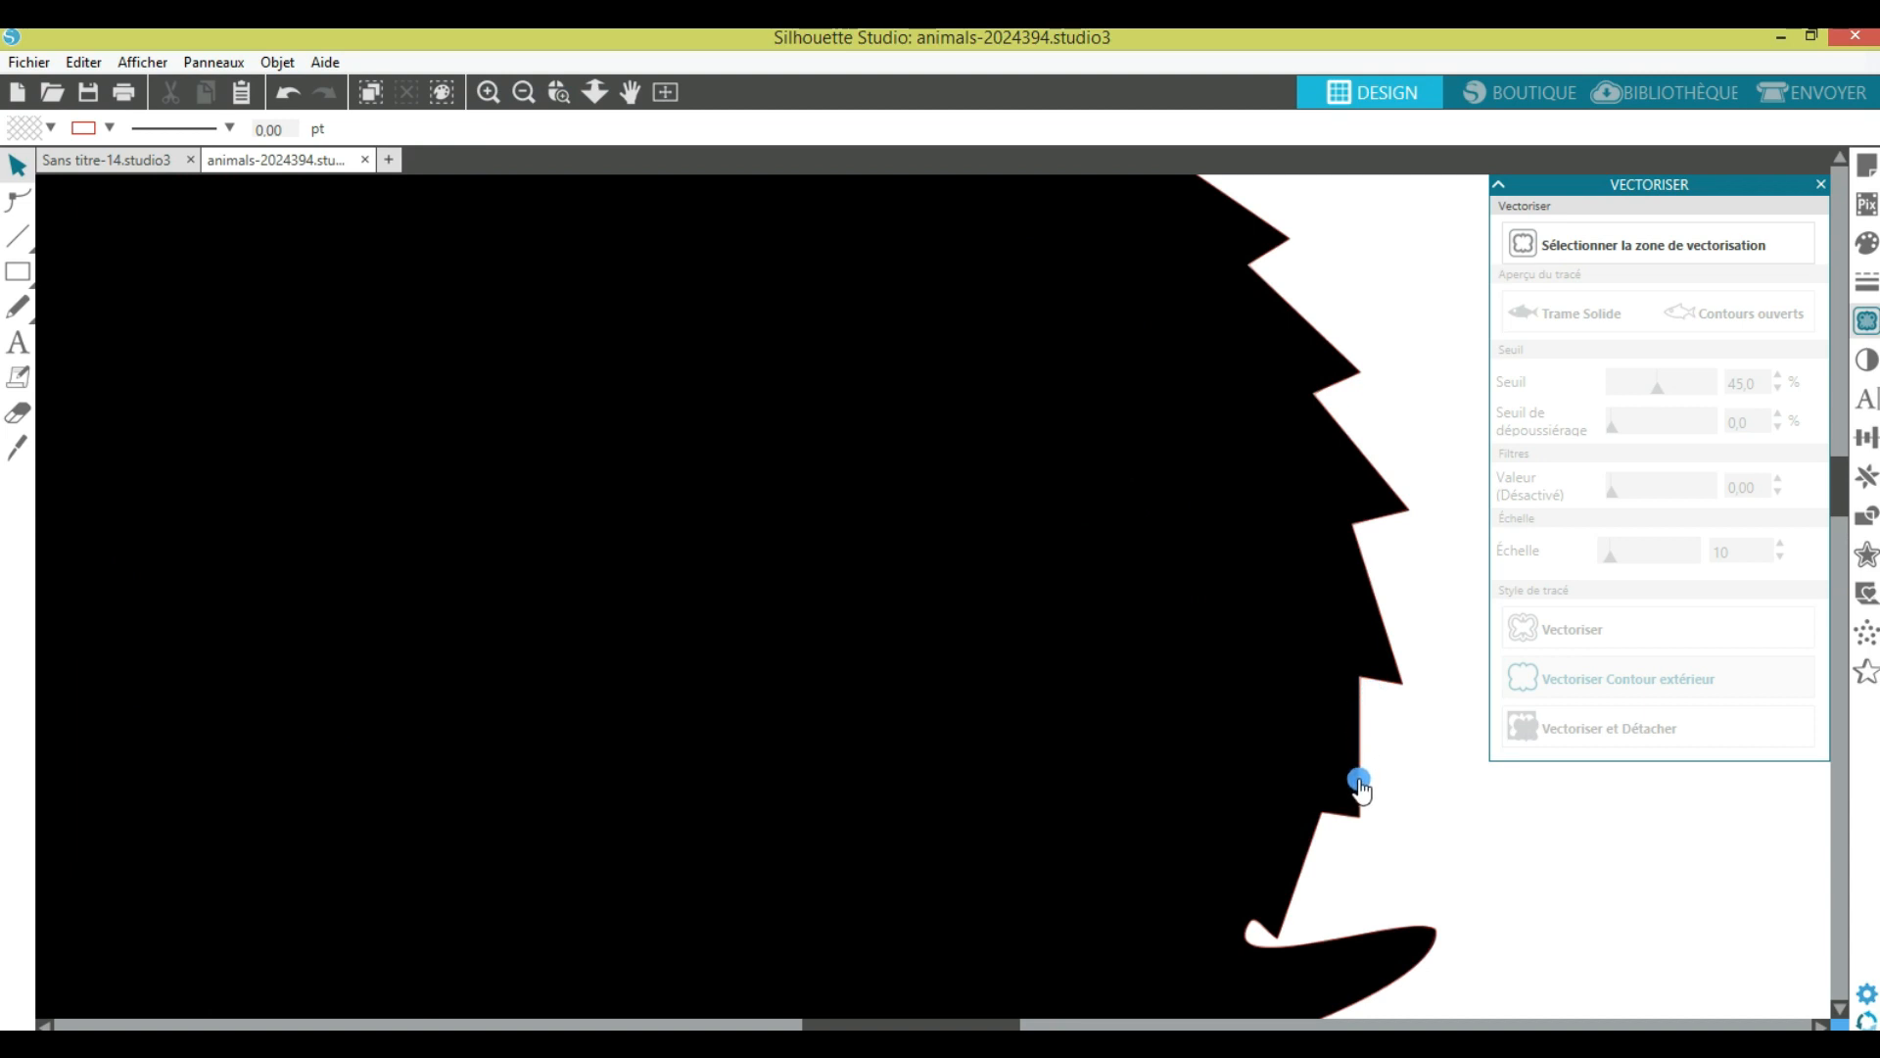
{"action": "left_click", "coordinate": [1800, 104]}
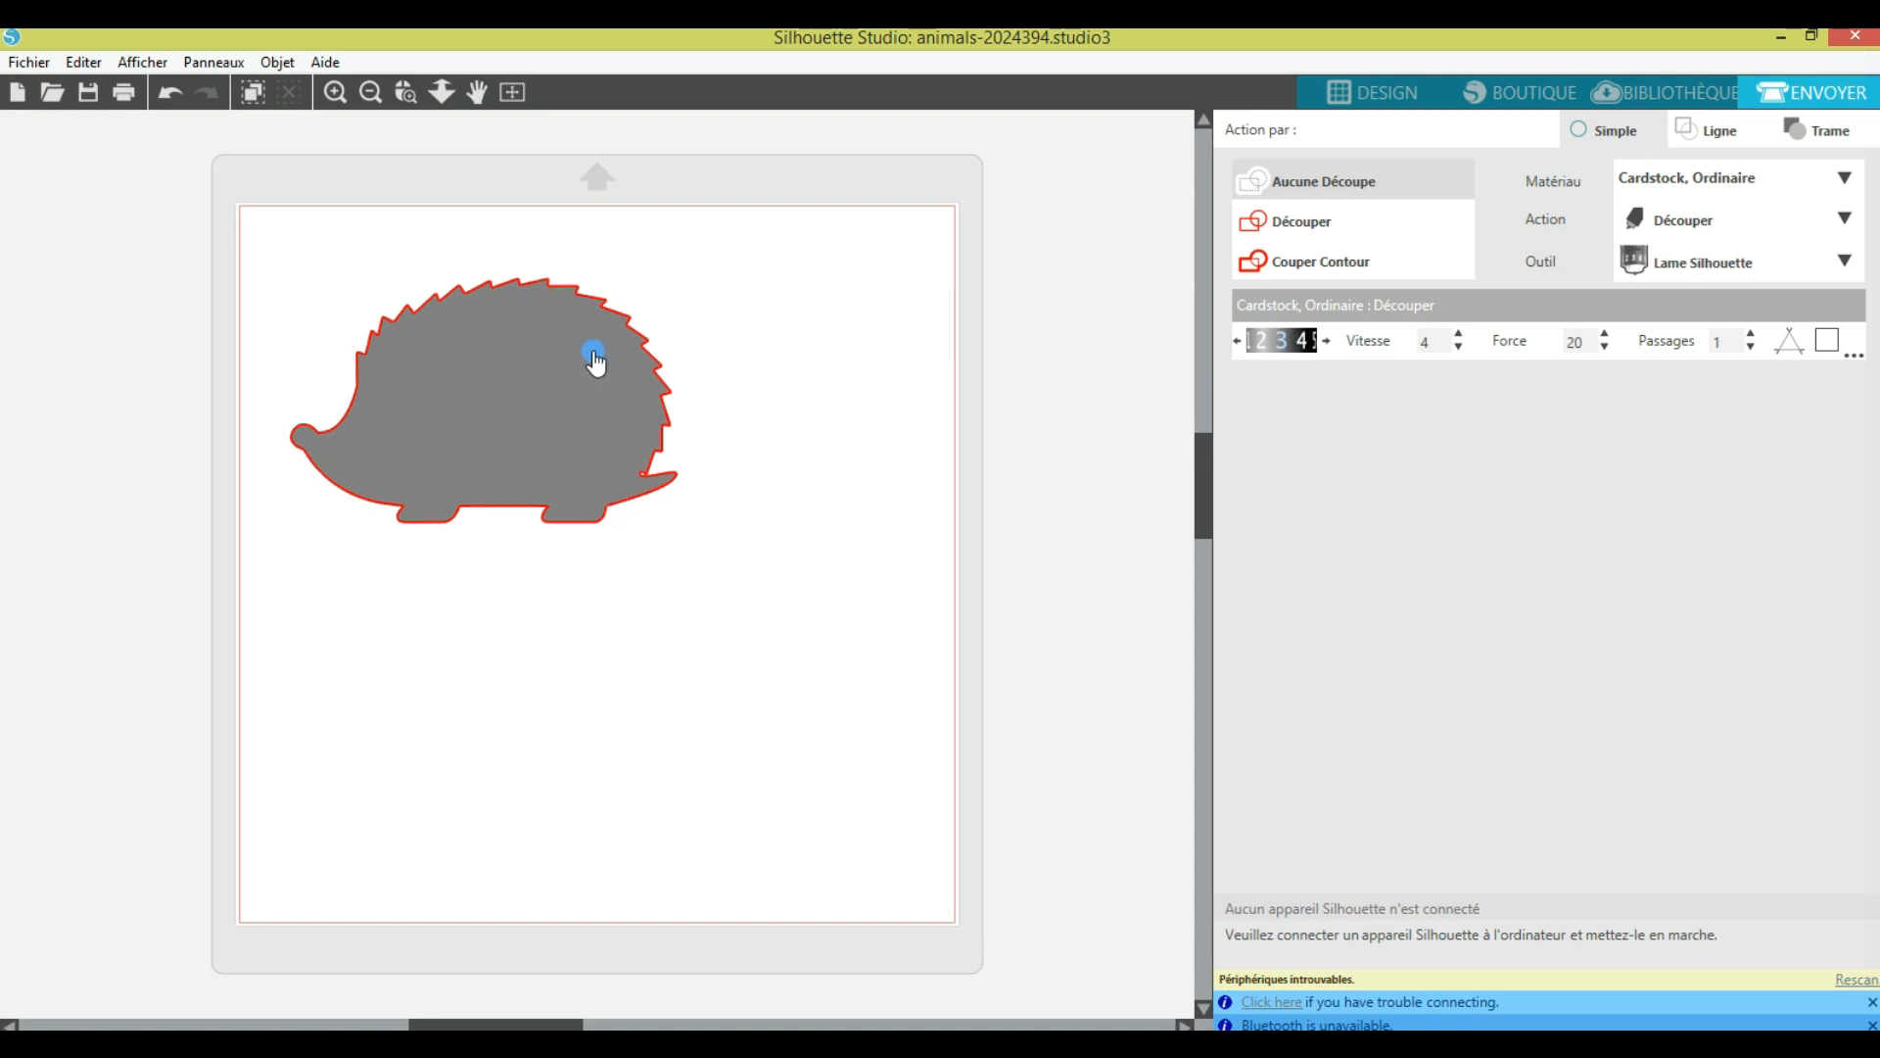
{"action": "left_click", "coordinate": [1389, 92]}
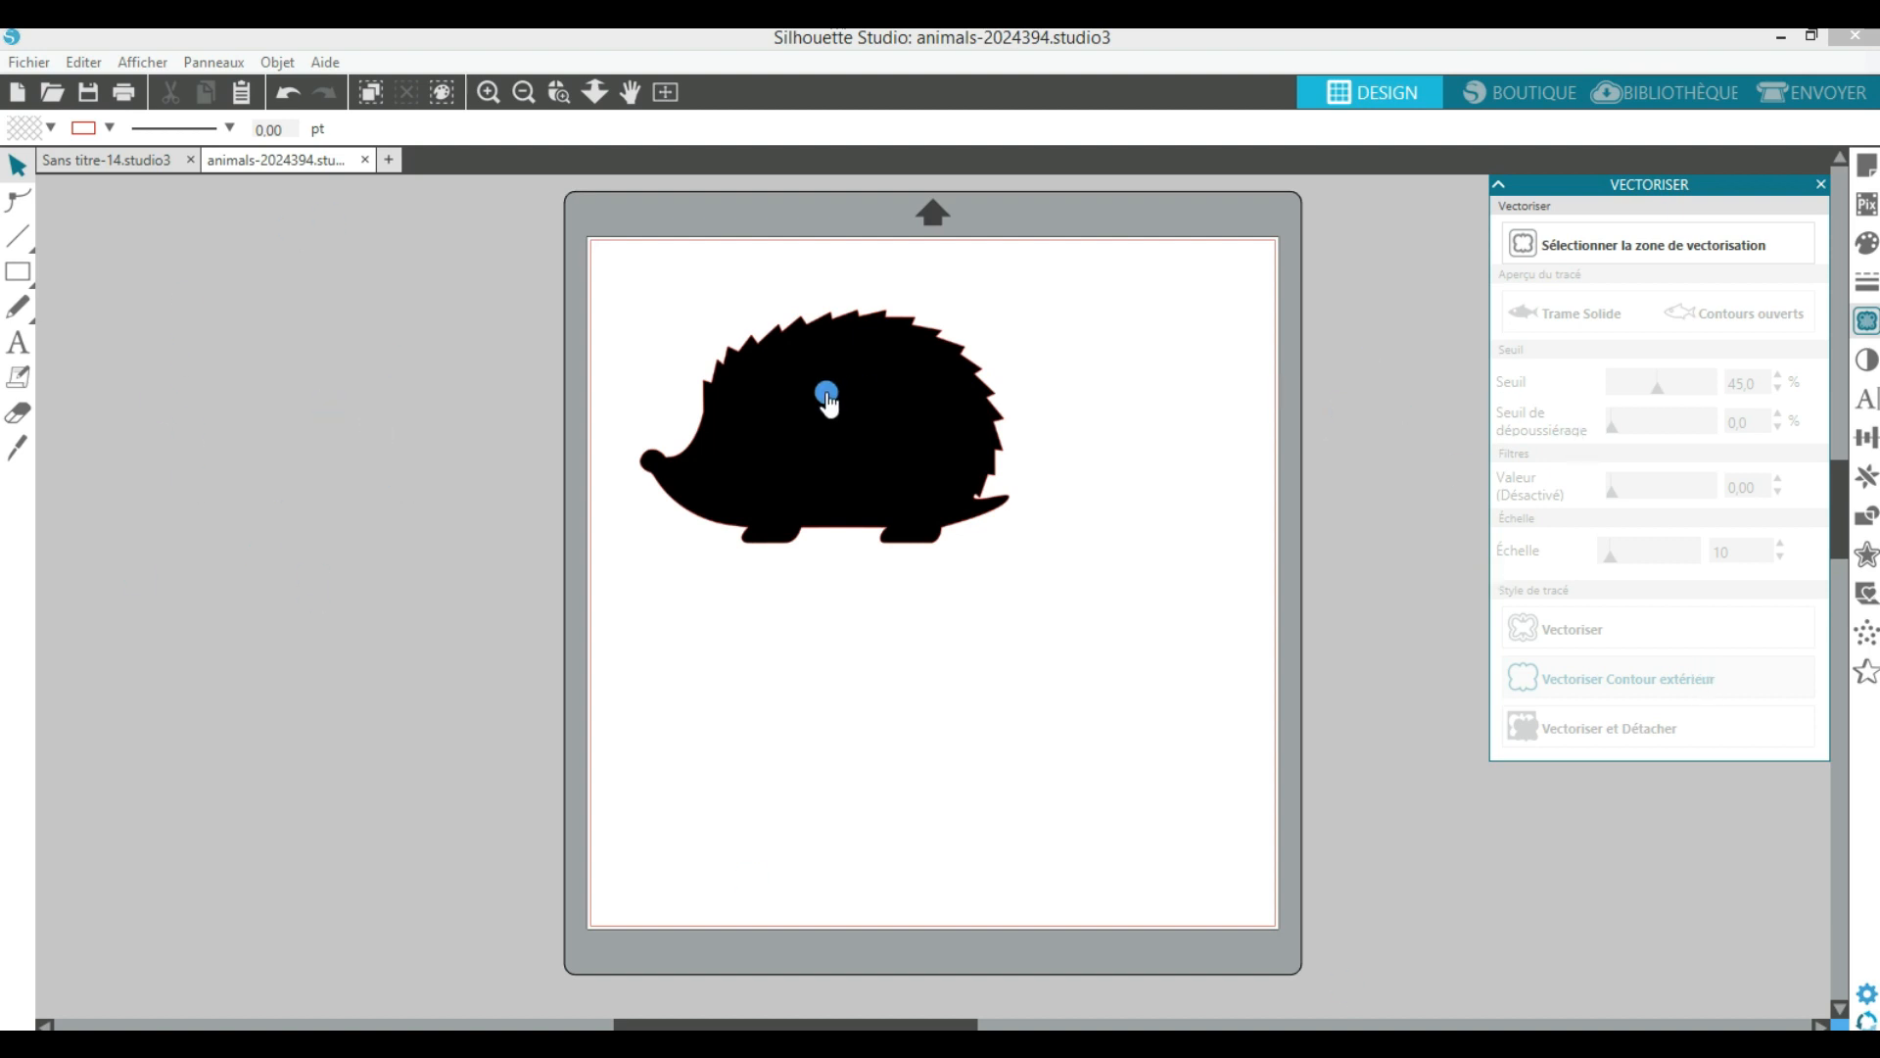
Step: Move the black hedgehog image below its traced outline on the page and compare both in the send preview
{"action": "left_click", "coordinate": [868, 393]}
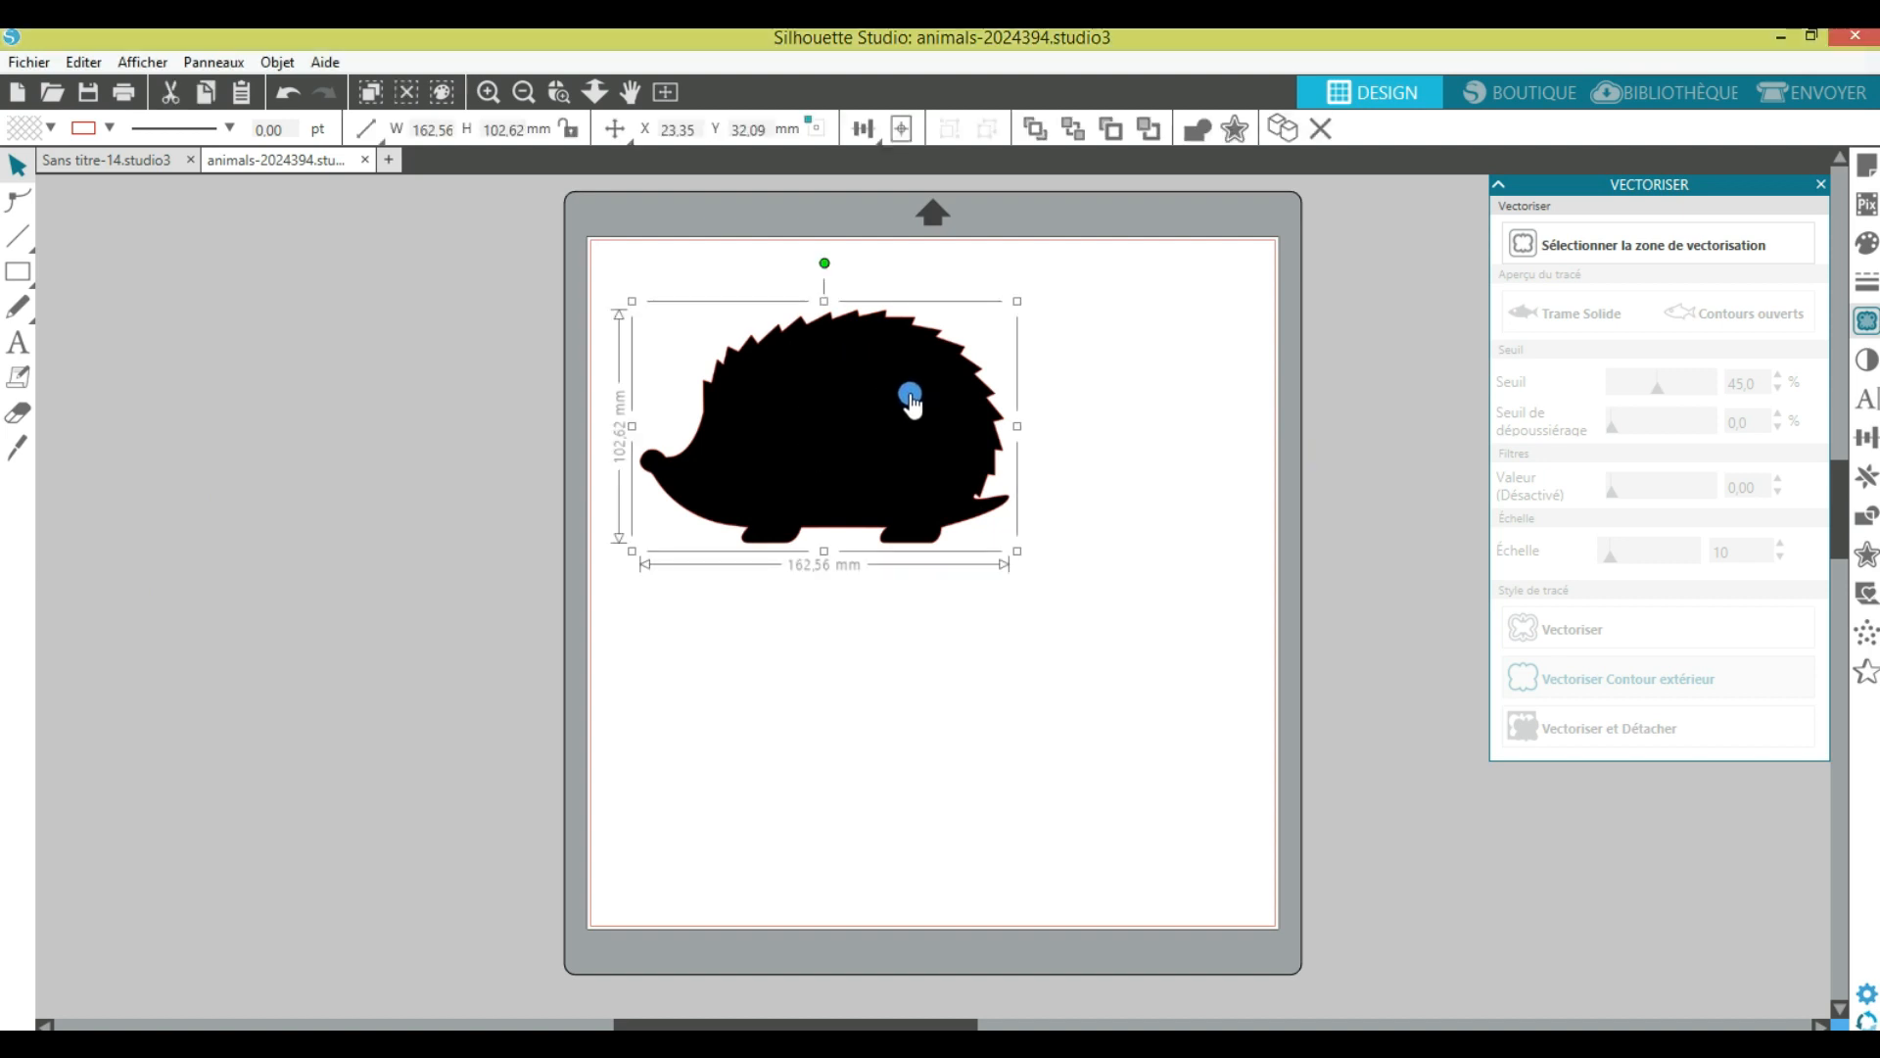
{"action": "left_click_drag", "start_coordinate": [911, 400], "coordinate": [916, 689]}
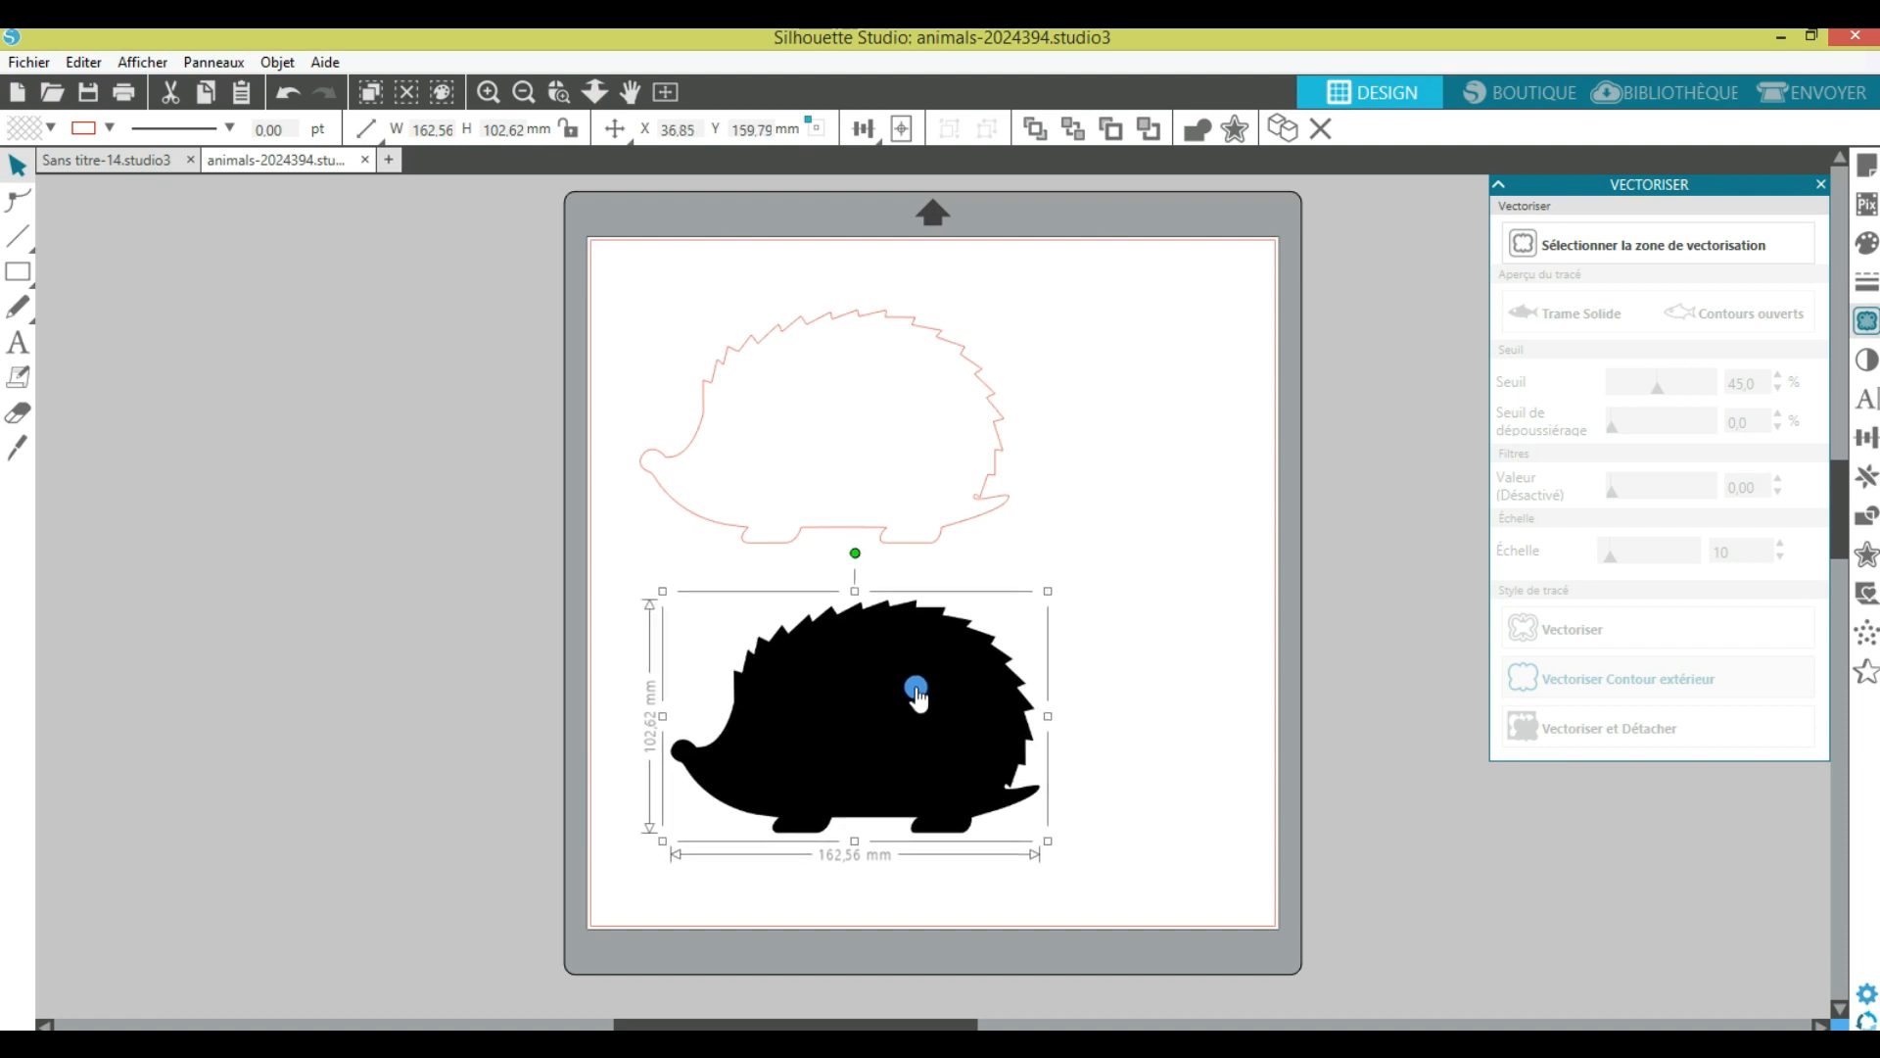
{"action": "left_click", "coordinate": [1851, 102]}
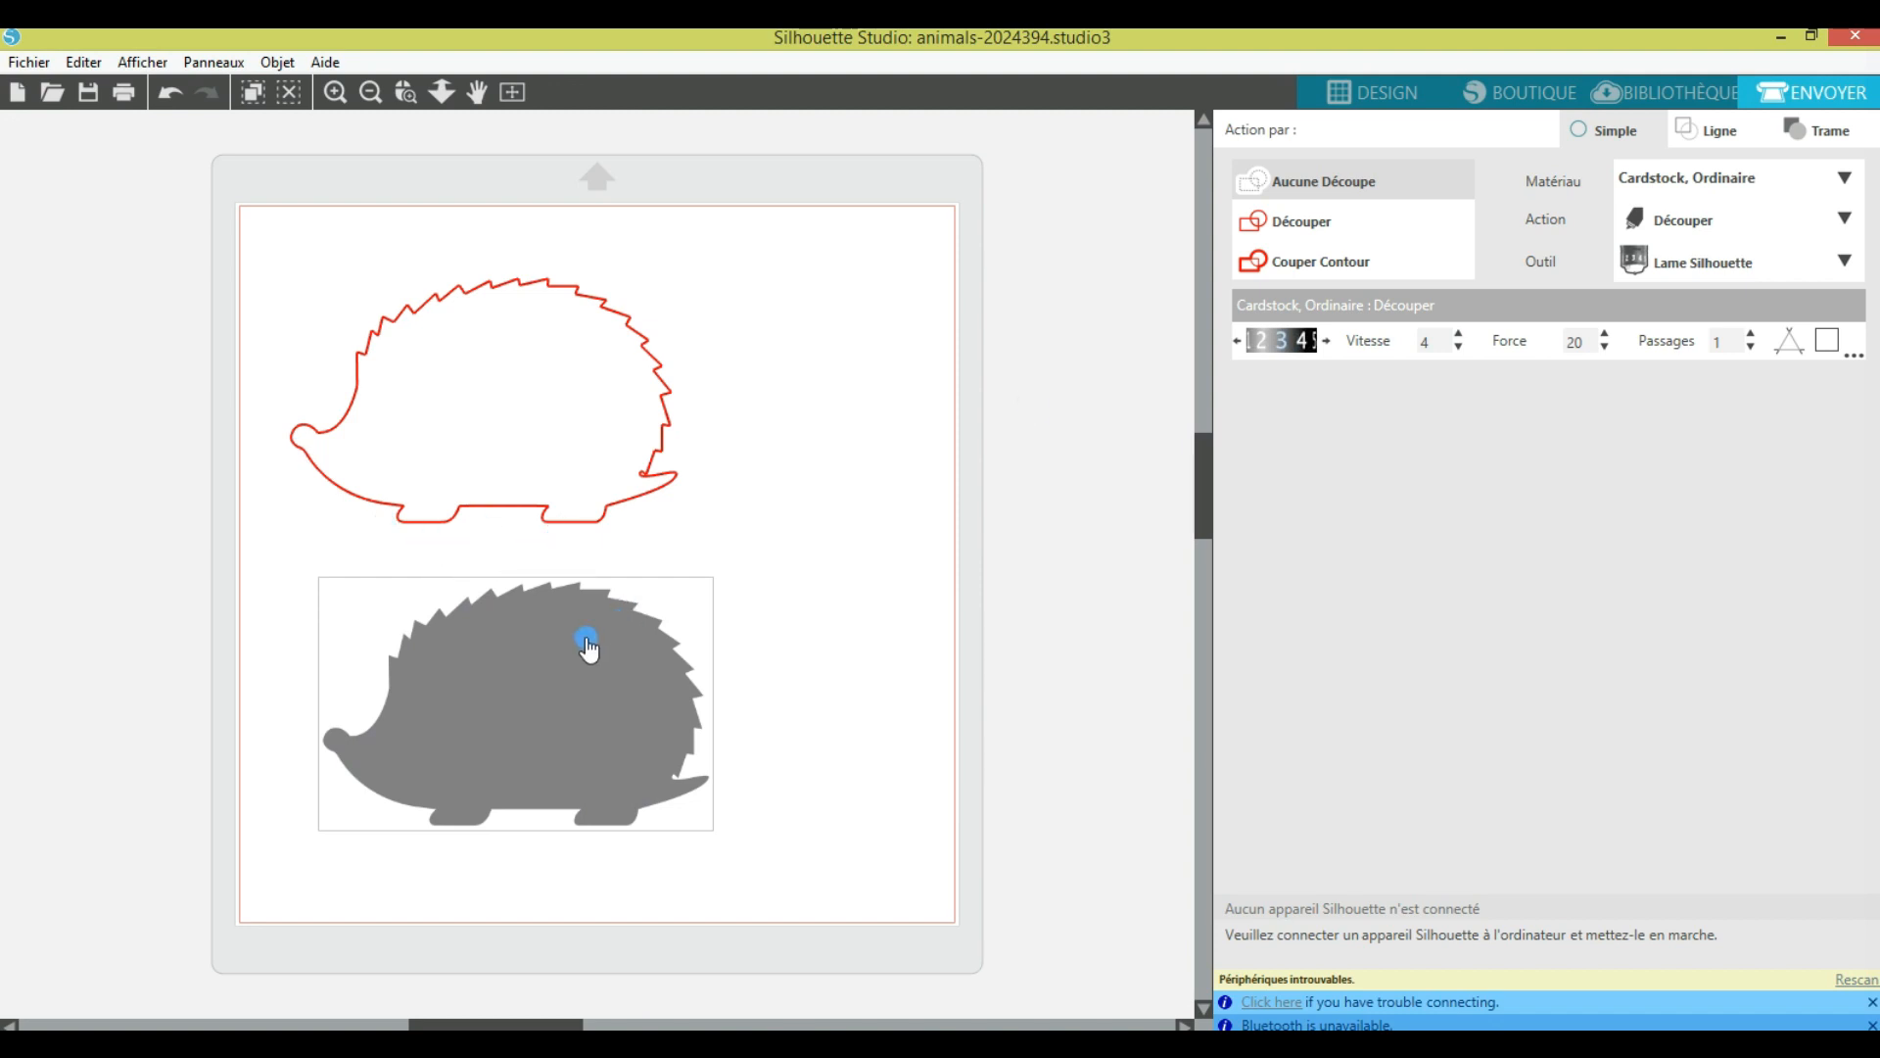
{"action": "left_click", "coordinate": [1391, 95]}
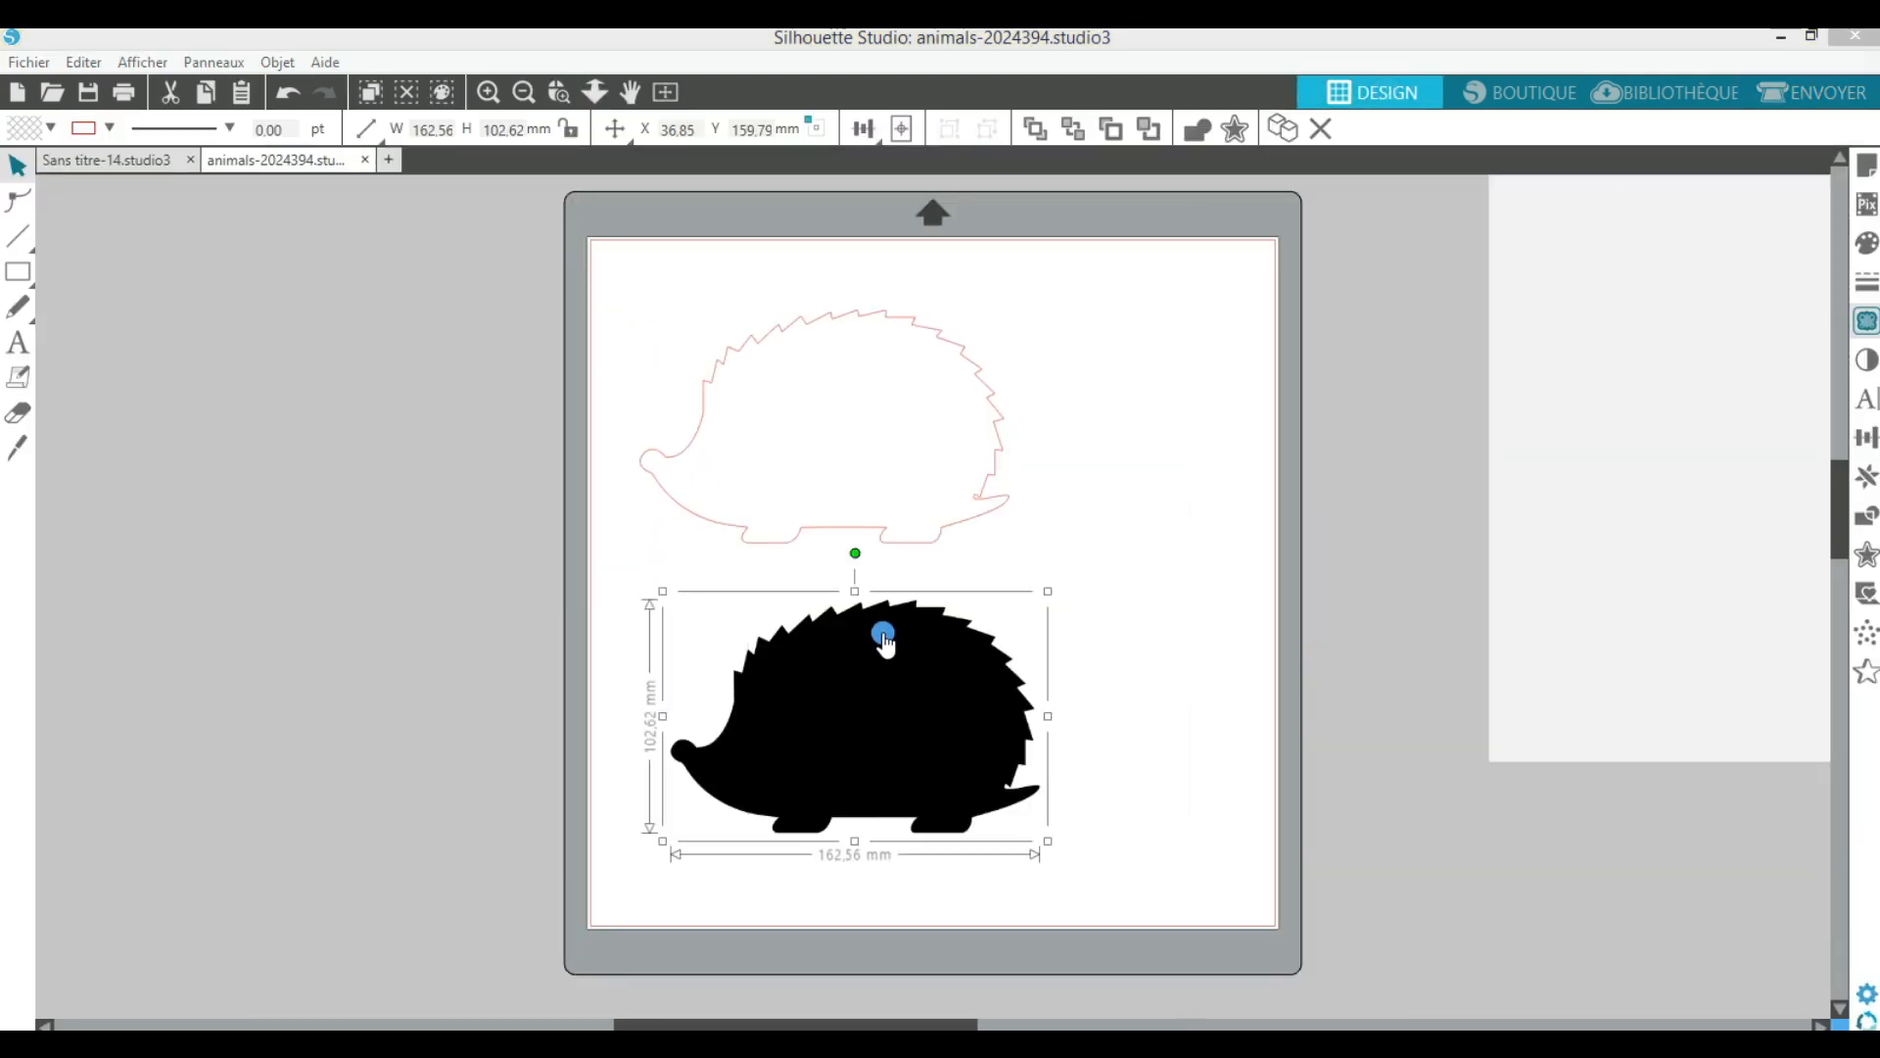
Step: Try deleting the black hedgehog image below the outline, and undo the deletion
{"action": "mouse_move", "coordinate": [918, 686]}
{"action": "left_mouse_down"}
{"action": "mouse_move", "coordinate": [673, 538]}
{"action": "mouse_move", "coordinate": [908, 707]}
{"action": "left_mouse_up"}
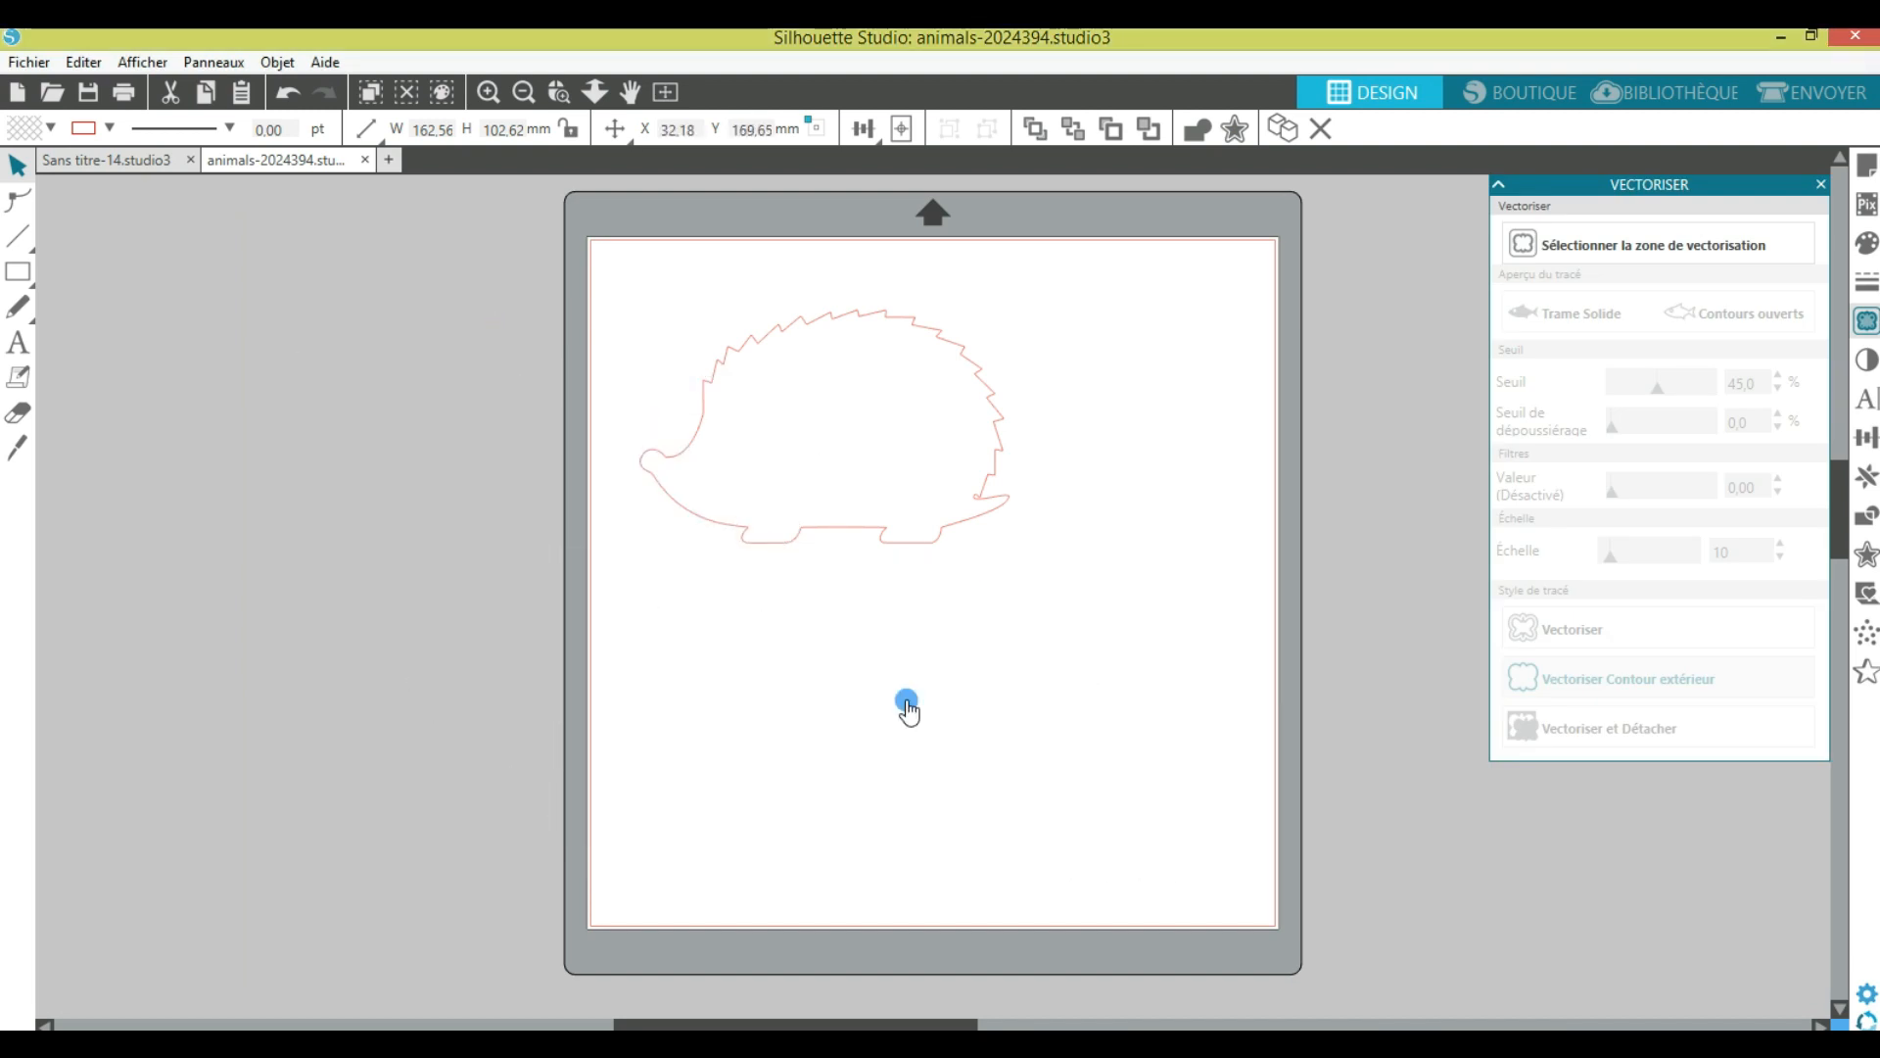
{"action": "key", "text": "Delete"}
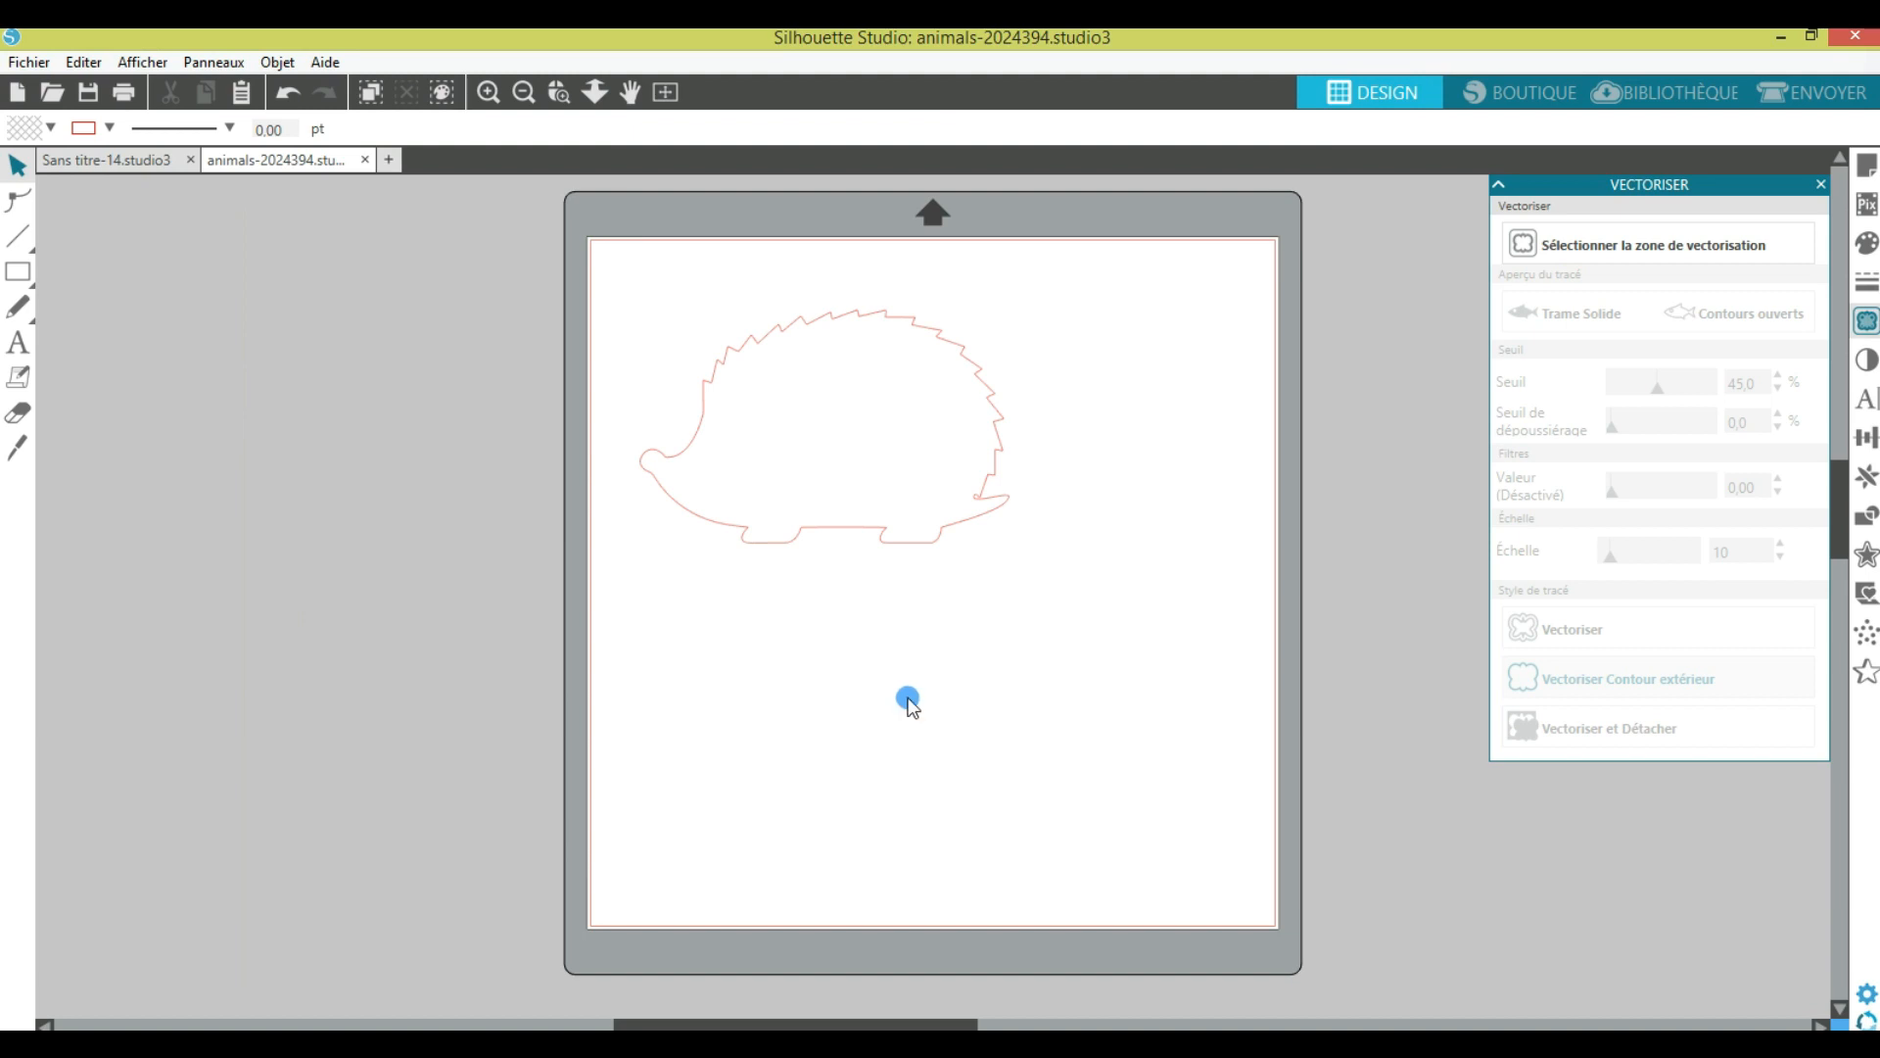
{"action": "key", "text": "ctrl+z"}
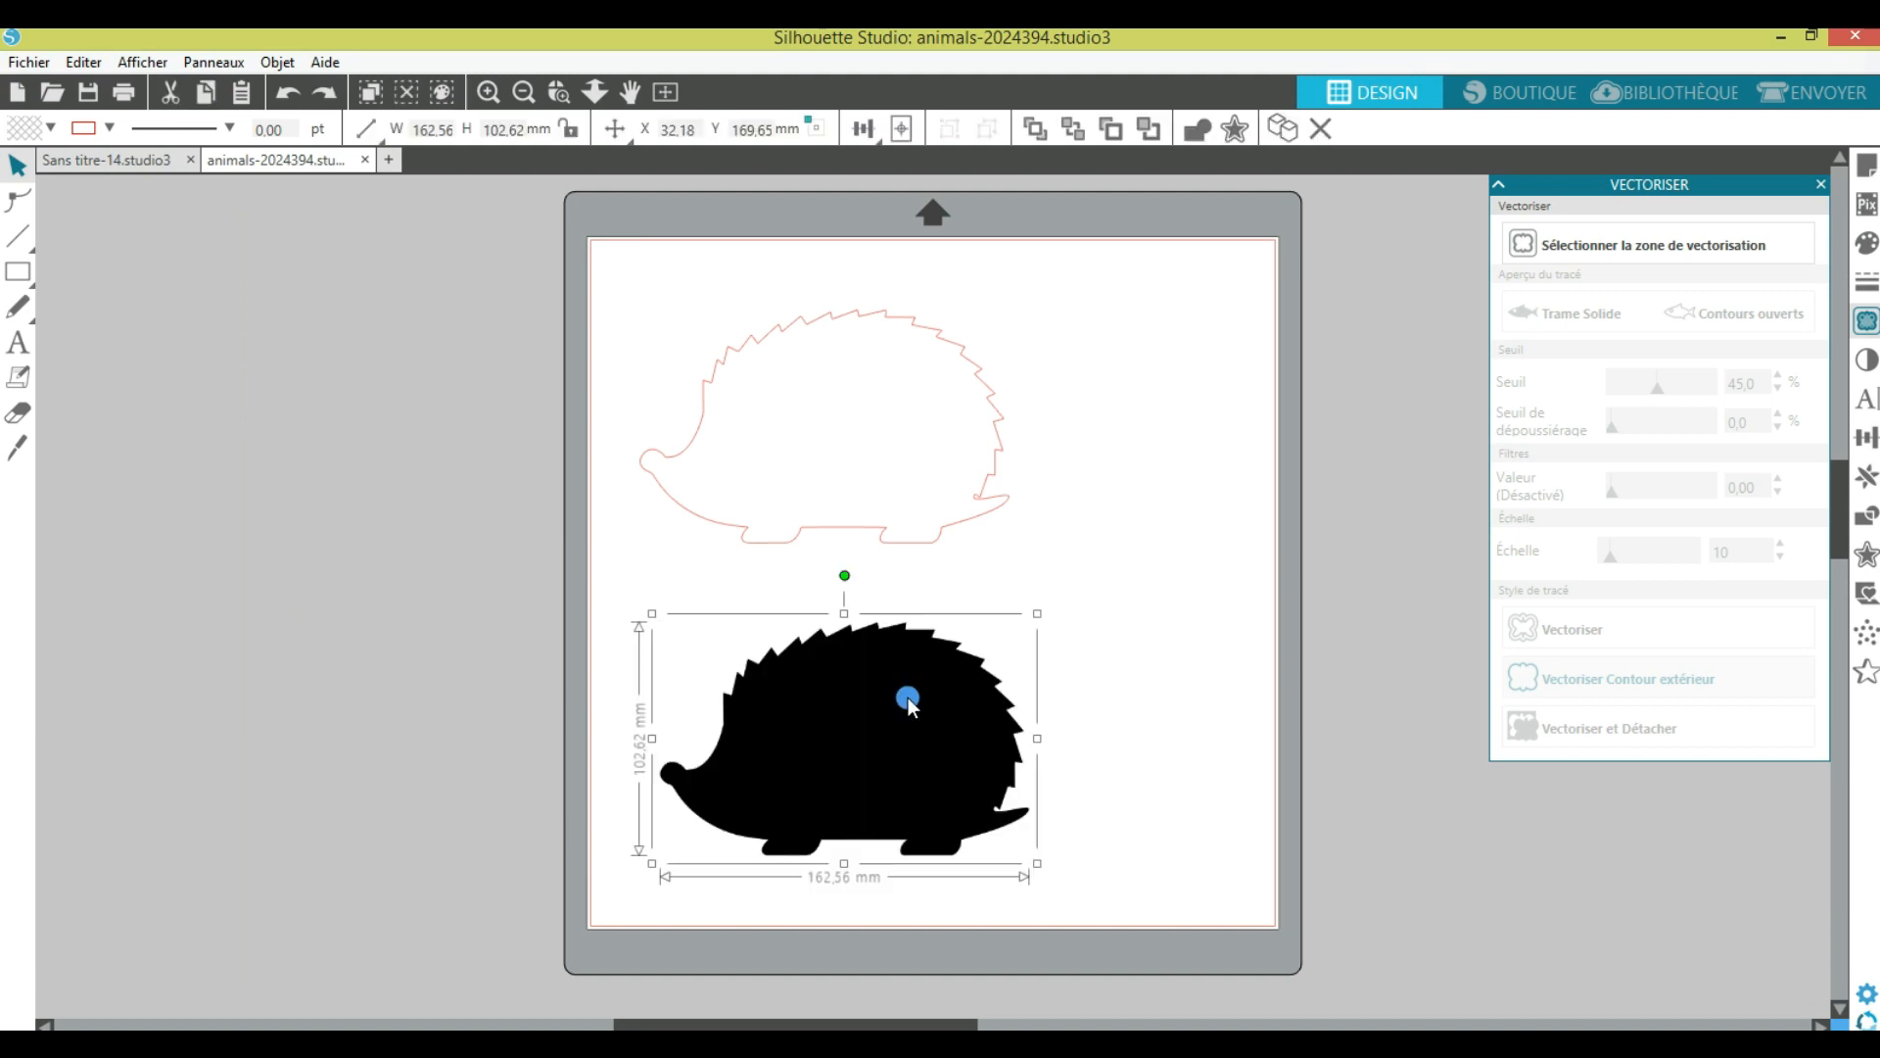
Step: Move the black hedgehog image off the page onto the grey workspace to the left of the mat
{"action": "left_click_drag", "start_coordinate": [908, 697], "coordinate": [313, 284]}
{"action": "left_click_drag", "start_coordinate": [943, 1025], "coordinate": [783, 965]}
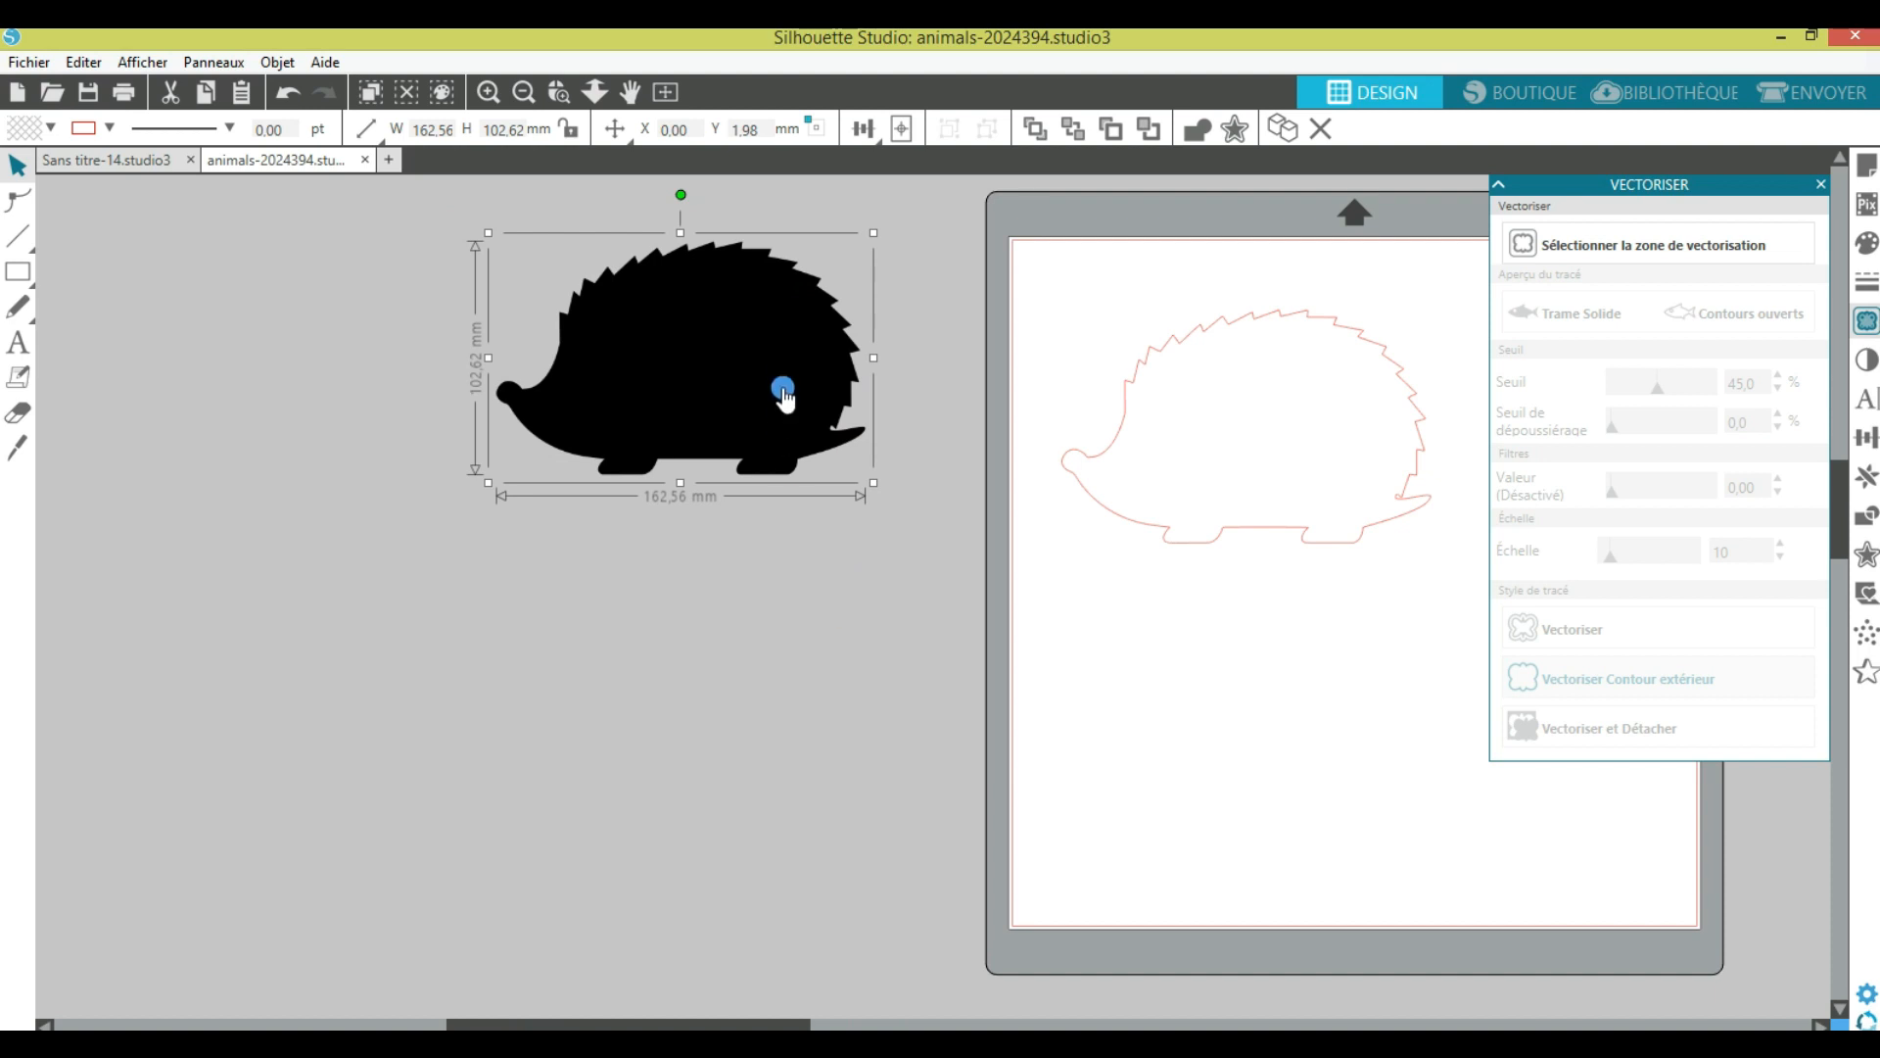
{"action": "left_click_drag", "start_coordinate": [773, 303], "coordinate": [590, 314]}
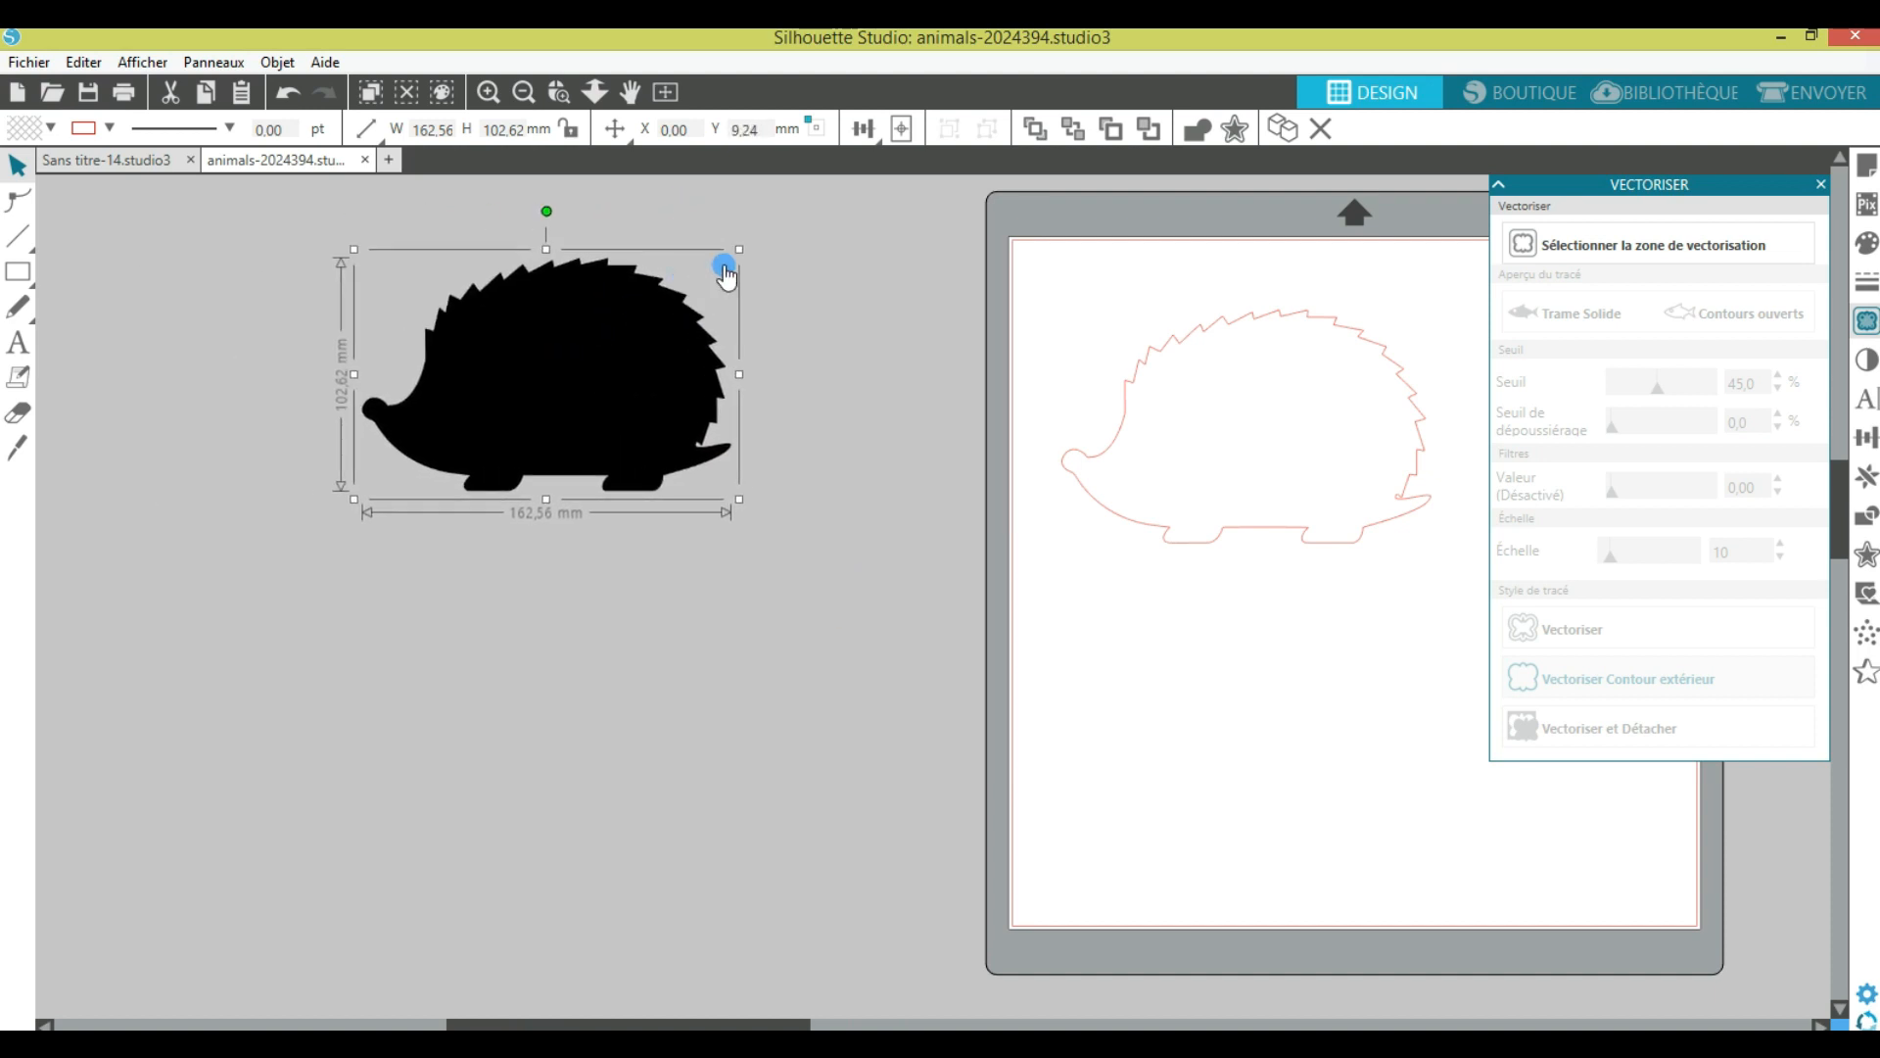
Step: Scale the black hedgehog image to about 168 × 106 mm, undoing a height-only stretch, and shift it slightly towards the page
{"action": "left_click_drag", "start_coordinate": [736, 251], "coordinate": [793, 301]}
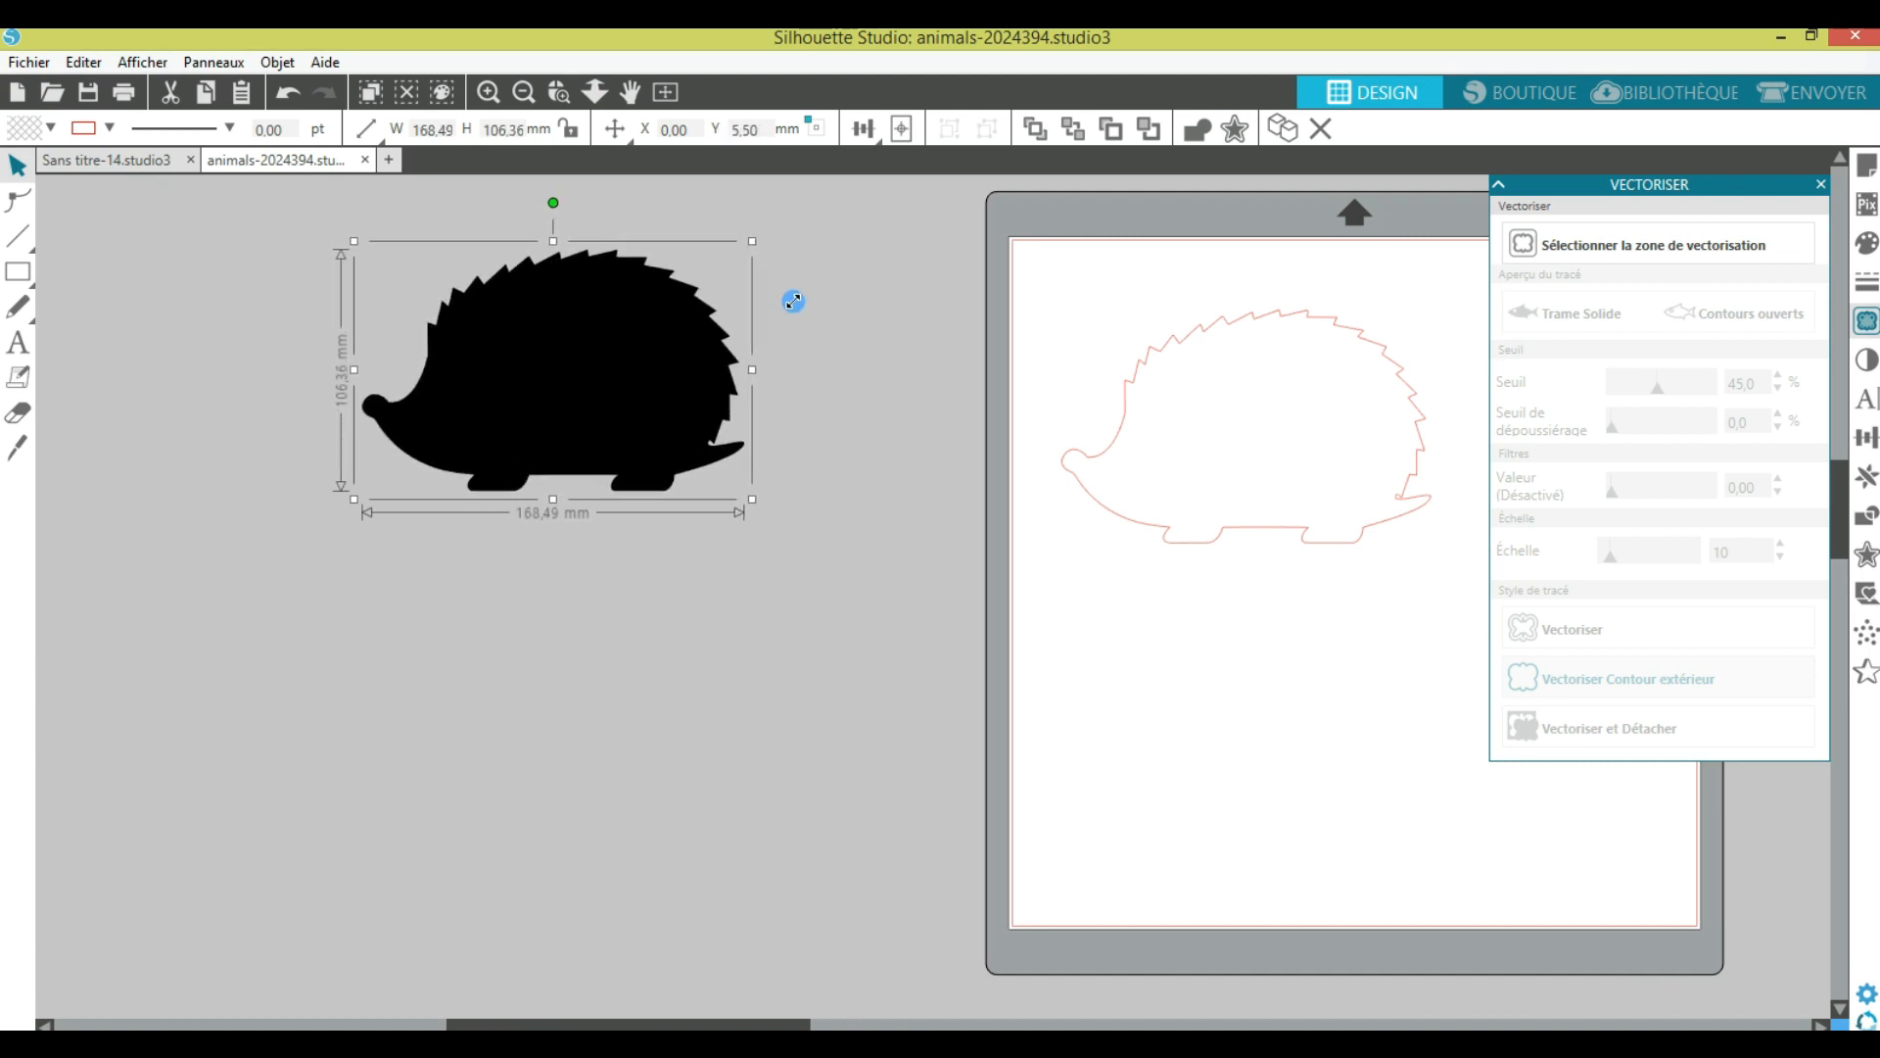
{"action": "mouse_move", "coordinate": [555, 241]}
{"action": "left_mouse_down"}
{"action": "mouse_move", "coordinate": [537, 323]}
{"action": "mouse_move", "coordinate": [561, 200]}
{"action": "mouse_move", "coordinate": [568, 233]}
{"action": "left_mouse_up"}
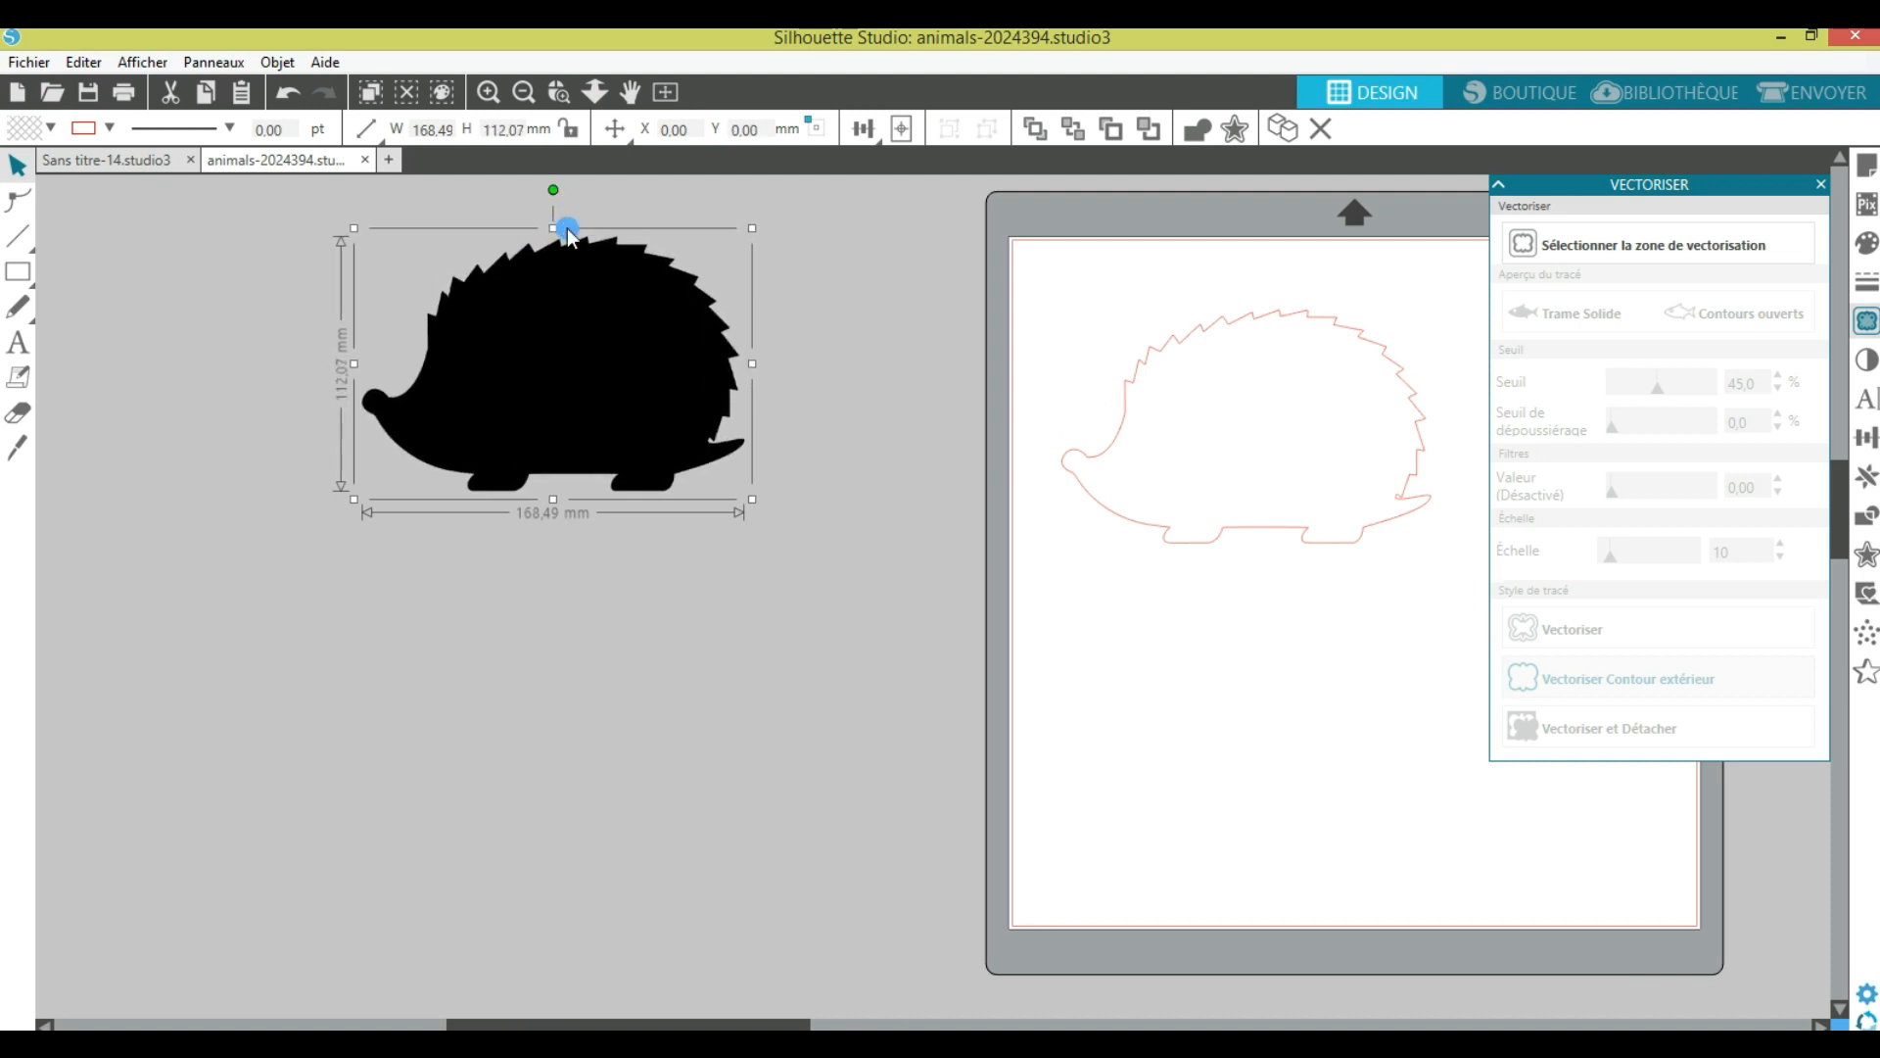
{"action": "key", "text": "ctrl+z"}
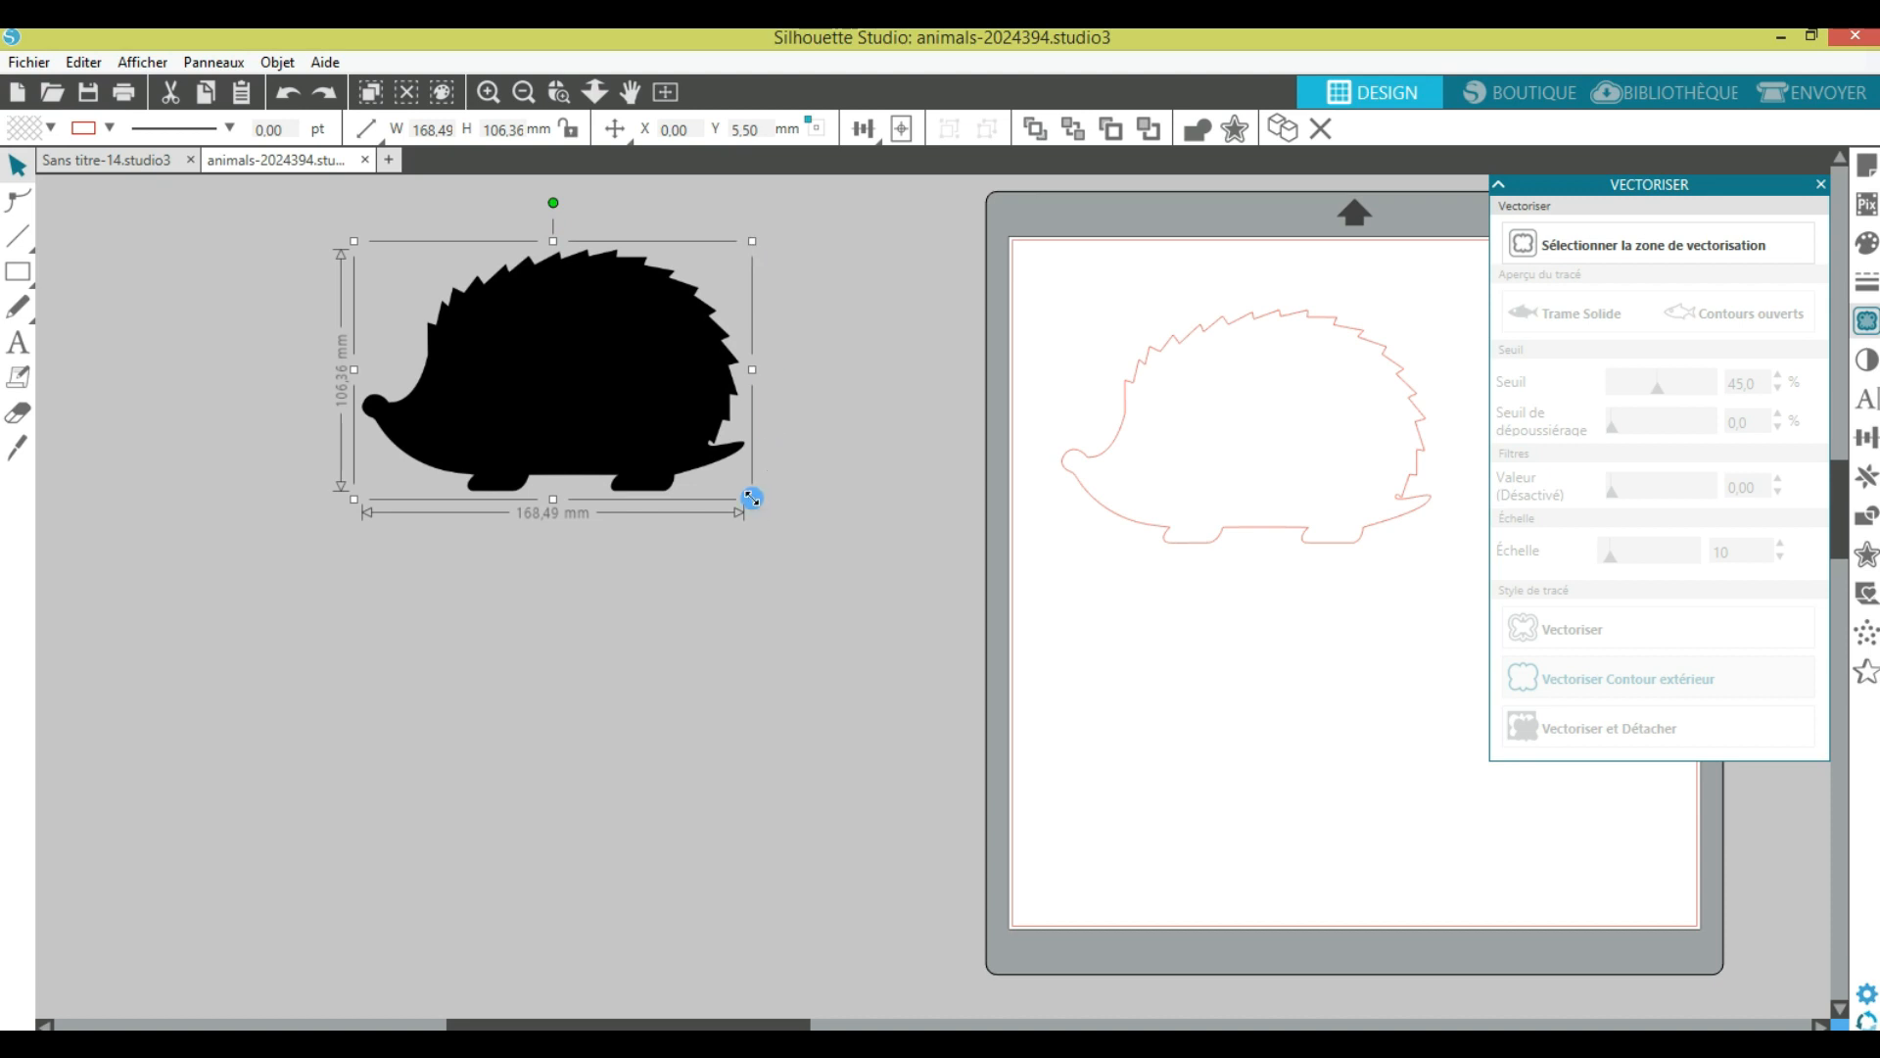
{"action": "left_click_drag", "start_coordinate": [345, 508], "coordinate": [387, 509]}
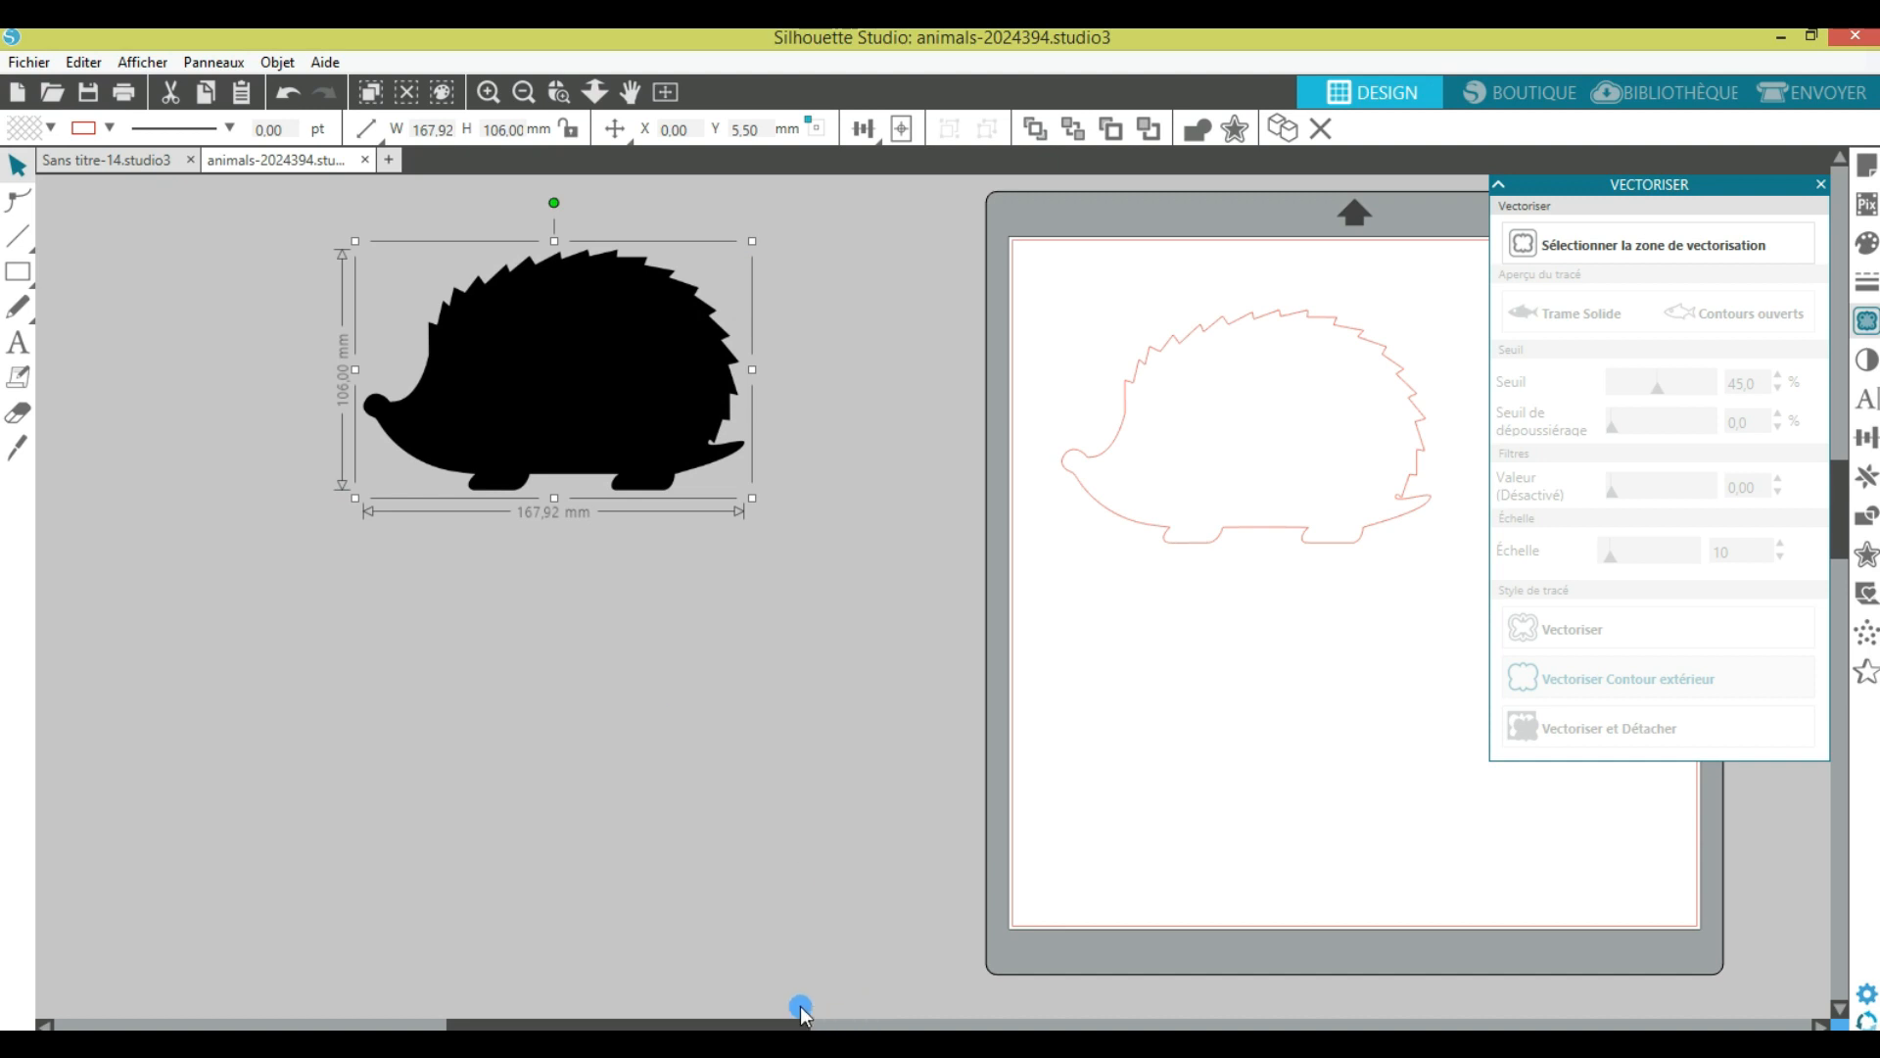
{"action": "left_click_drag", "start_coordinate": [642, 399], "coordinate": [712, 438]}
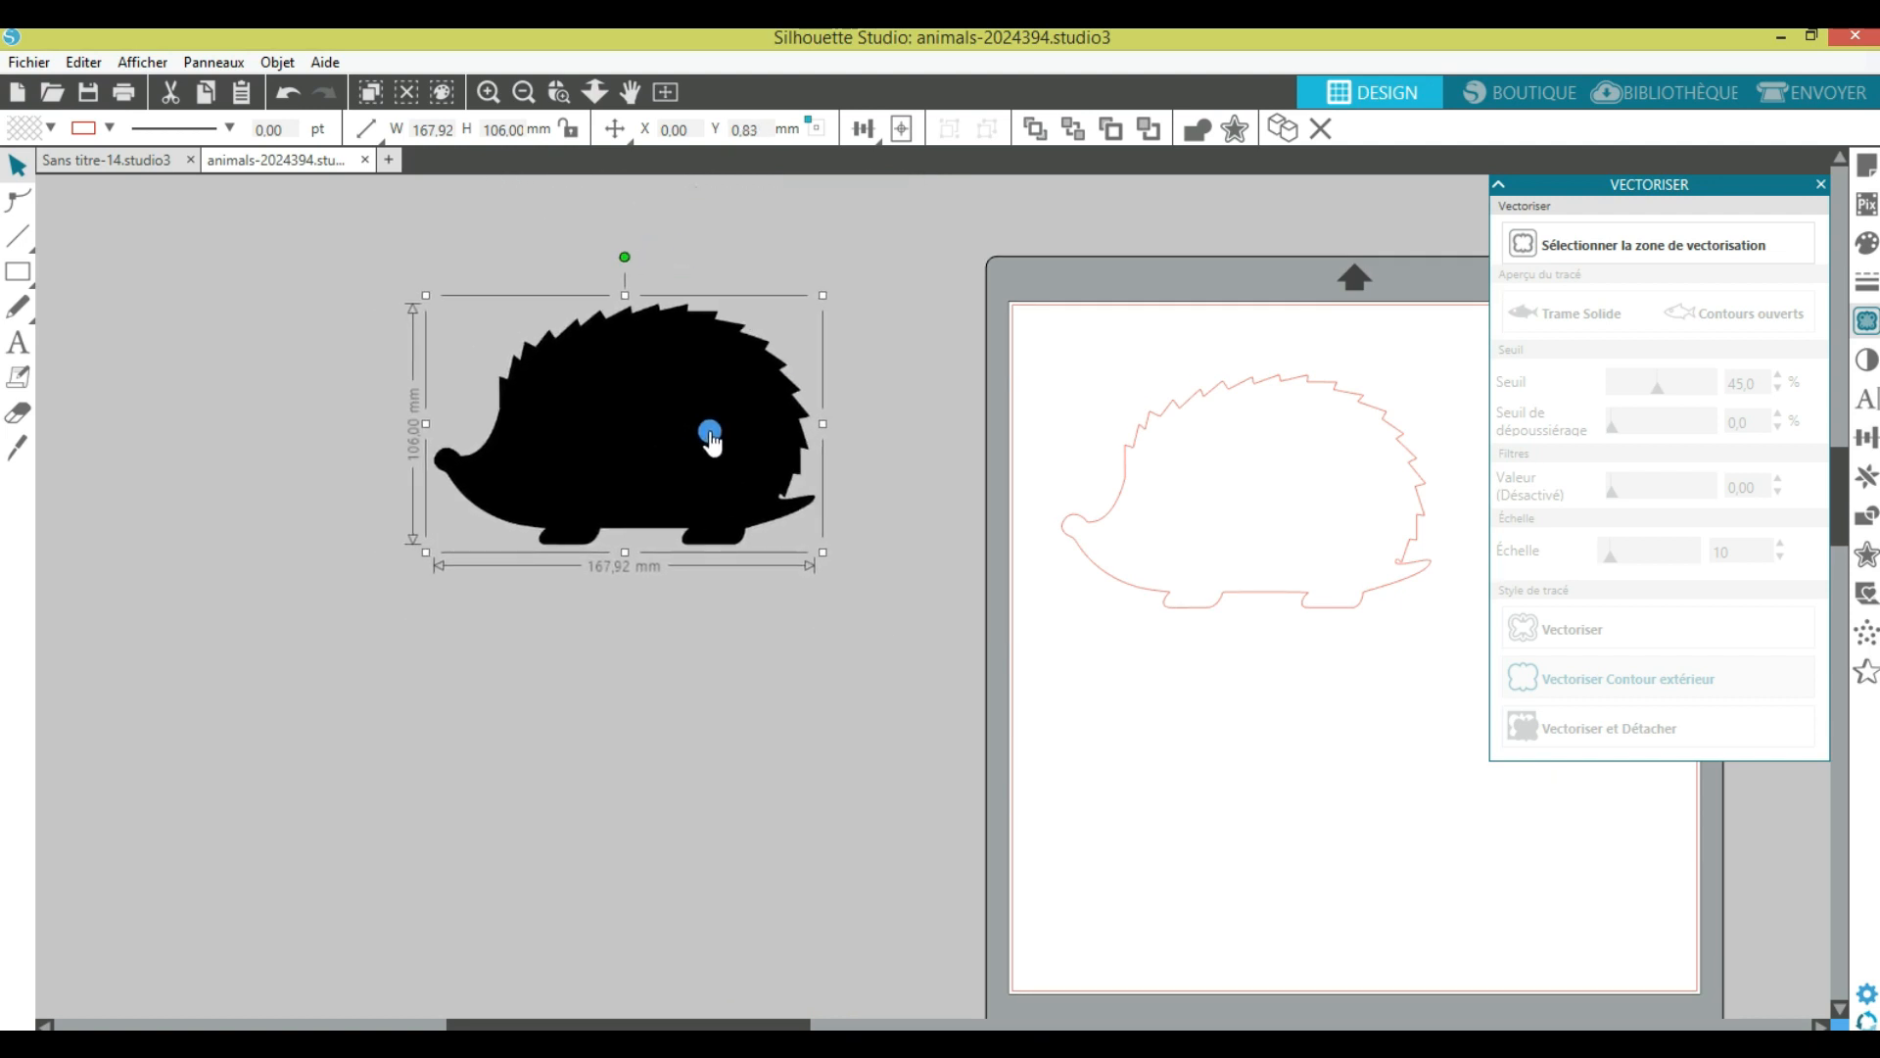
Step: Look over the workspace around the page and check the send preview with the black image placed off the page
{"action": "left_click_drag", "start_coordinate": [769, 1023], "coordinate": [1119, 1024]}
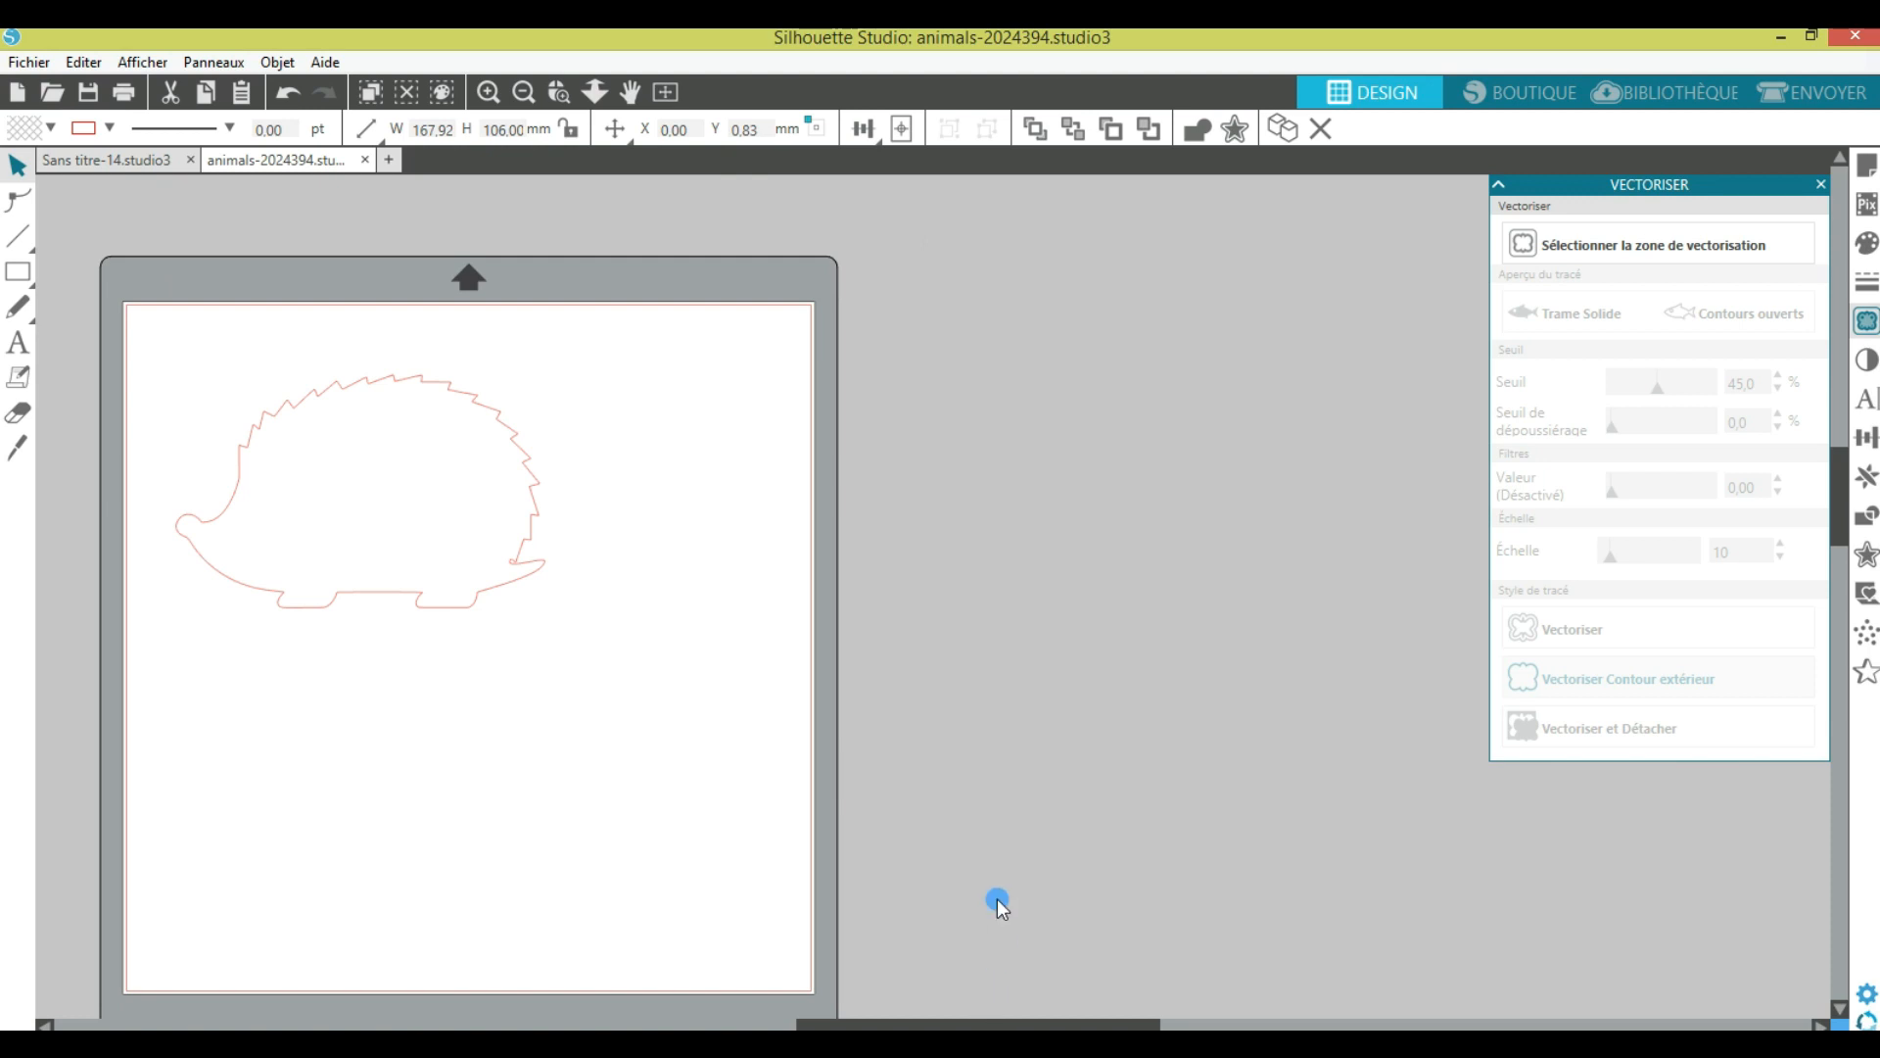
{"action": "scroll", "coordinate": [997, 900], "scroll_direction": "down", "scroll_amount": 2}
{"action": "scroll", "coordinate": [1038, 791], "scroll_direction": "up", "scroll_amount": 5}
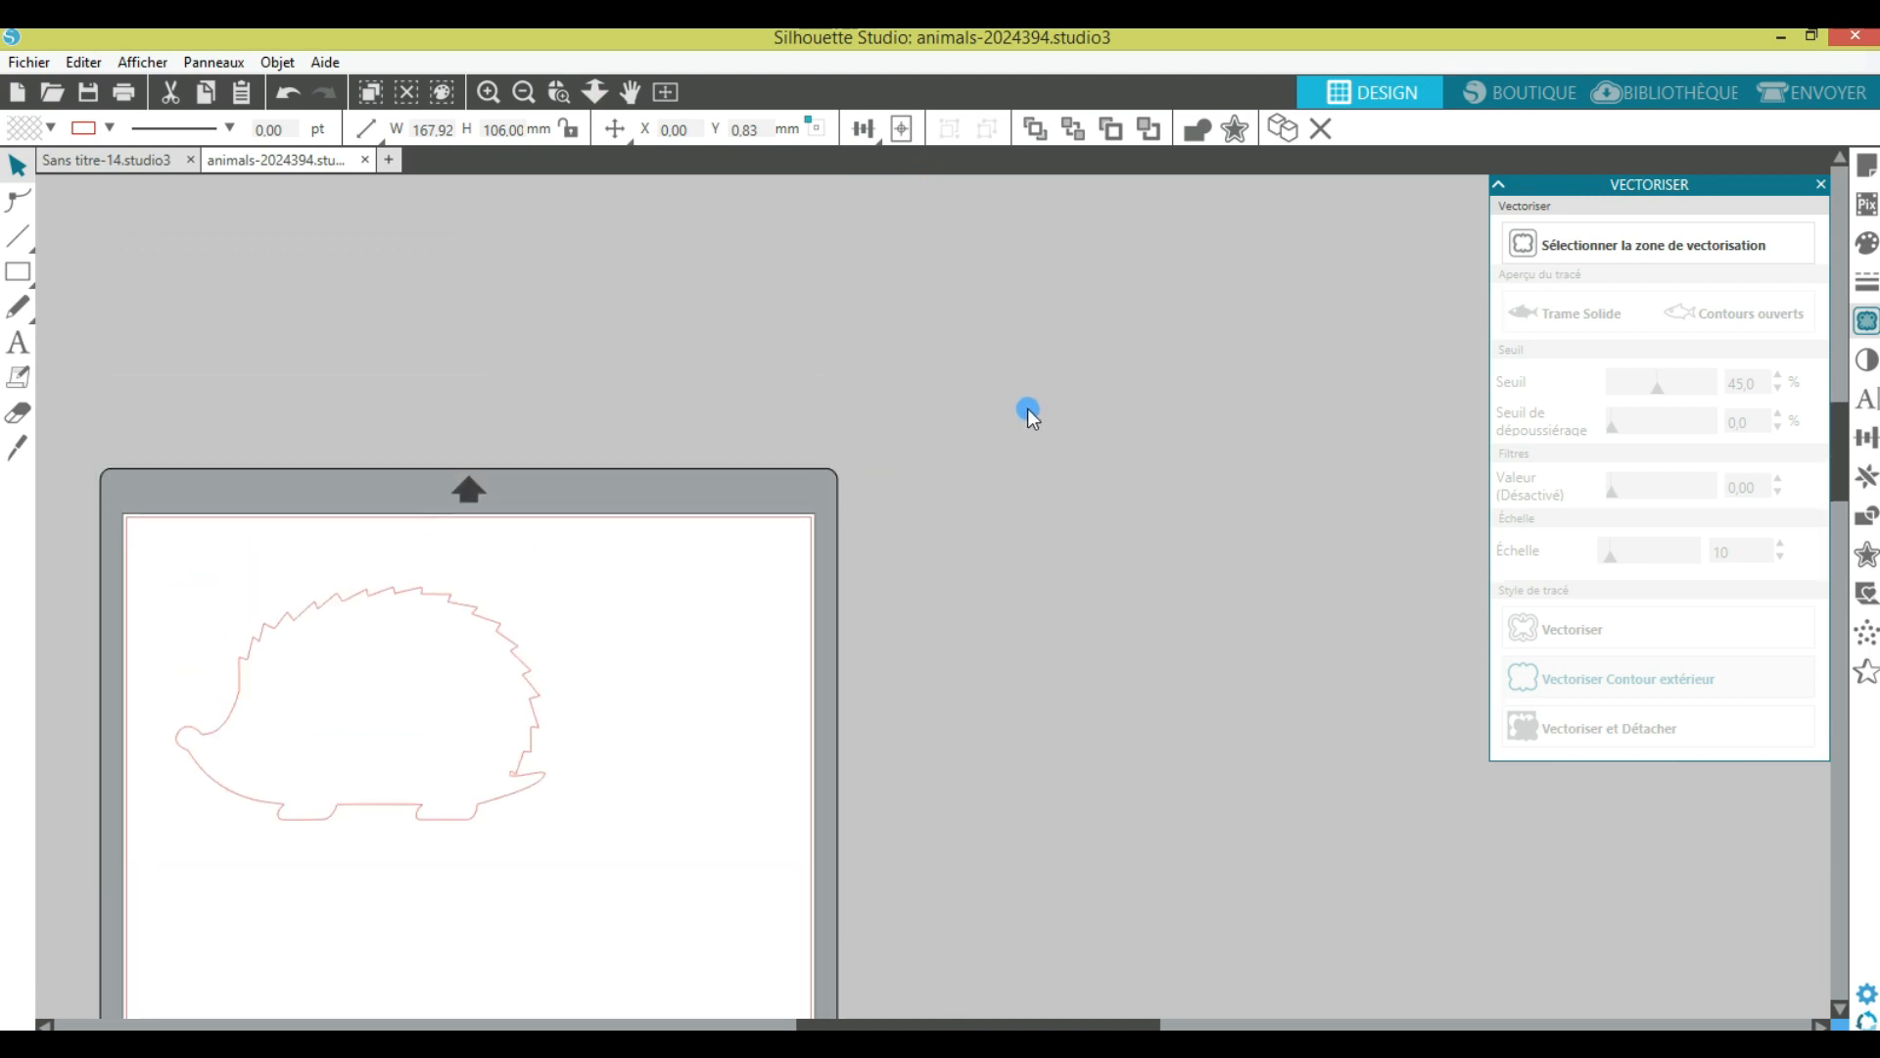
{"action": "scroll", "coordinate": [1038, 412], "scroll_direction": "down", "scroll_amount": 3}
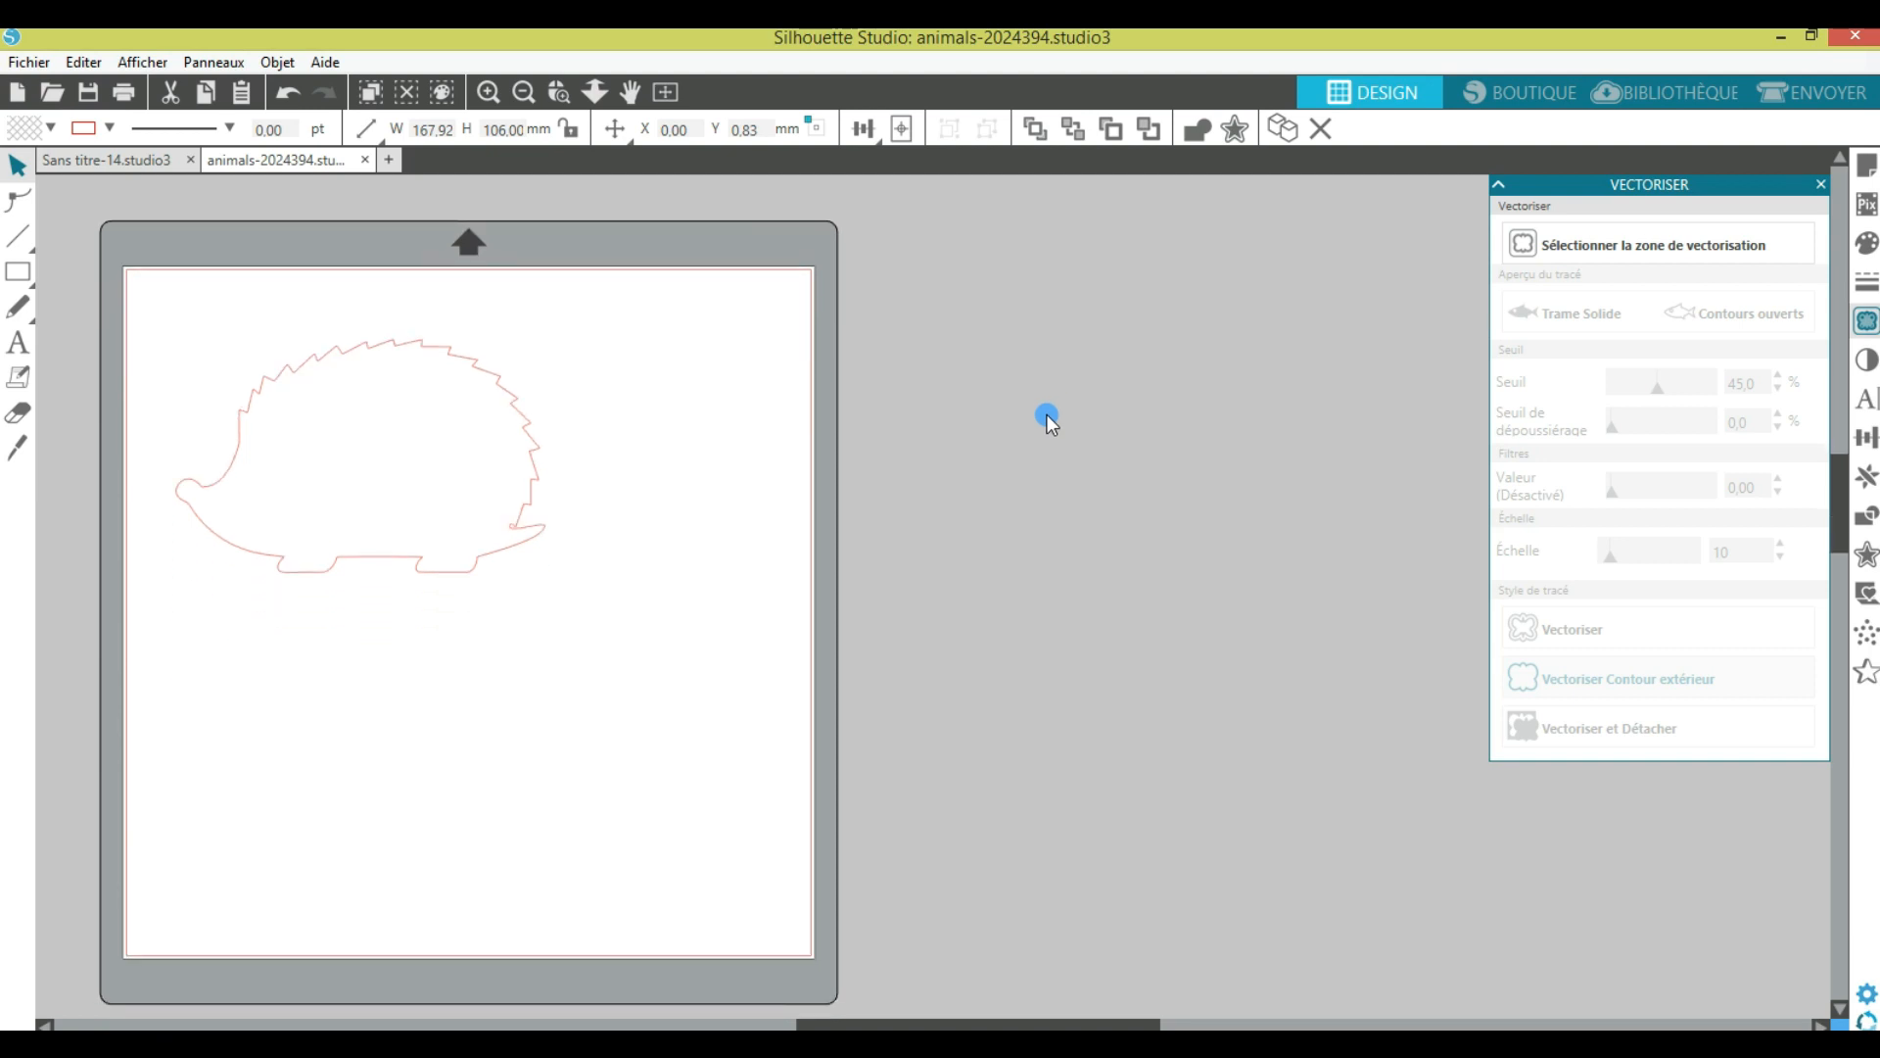
{"action": "scroll", "coordinate": [1091, 710], "scroll_direction": "down", "scroll_amount": 1}
{"action": "left_click_drag", "start_coordinate": [1031, 1022], "coordinate": [831, 1021]}
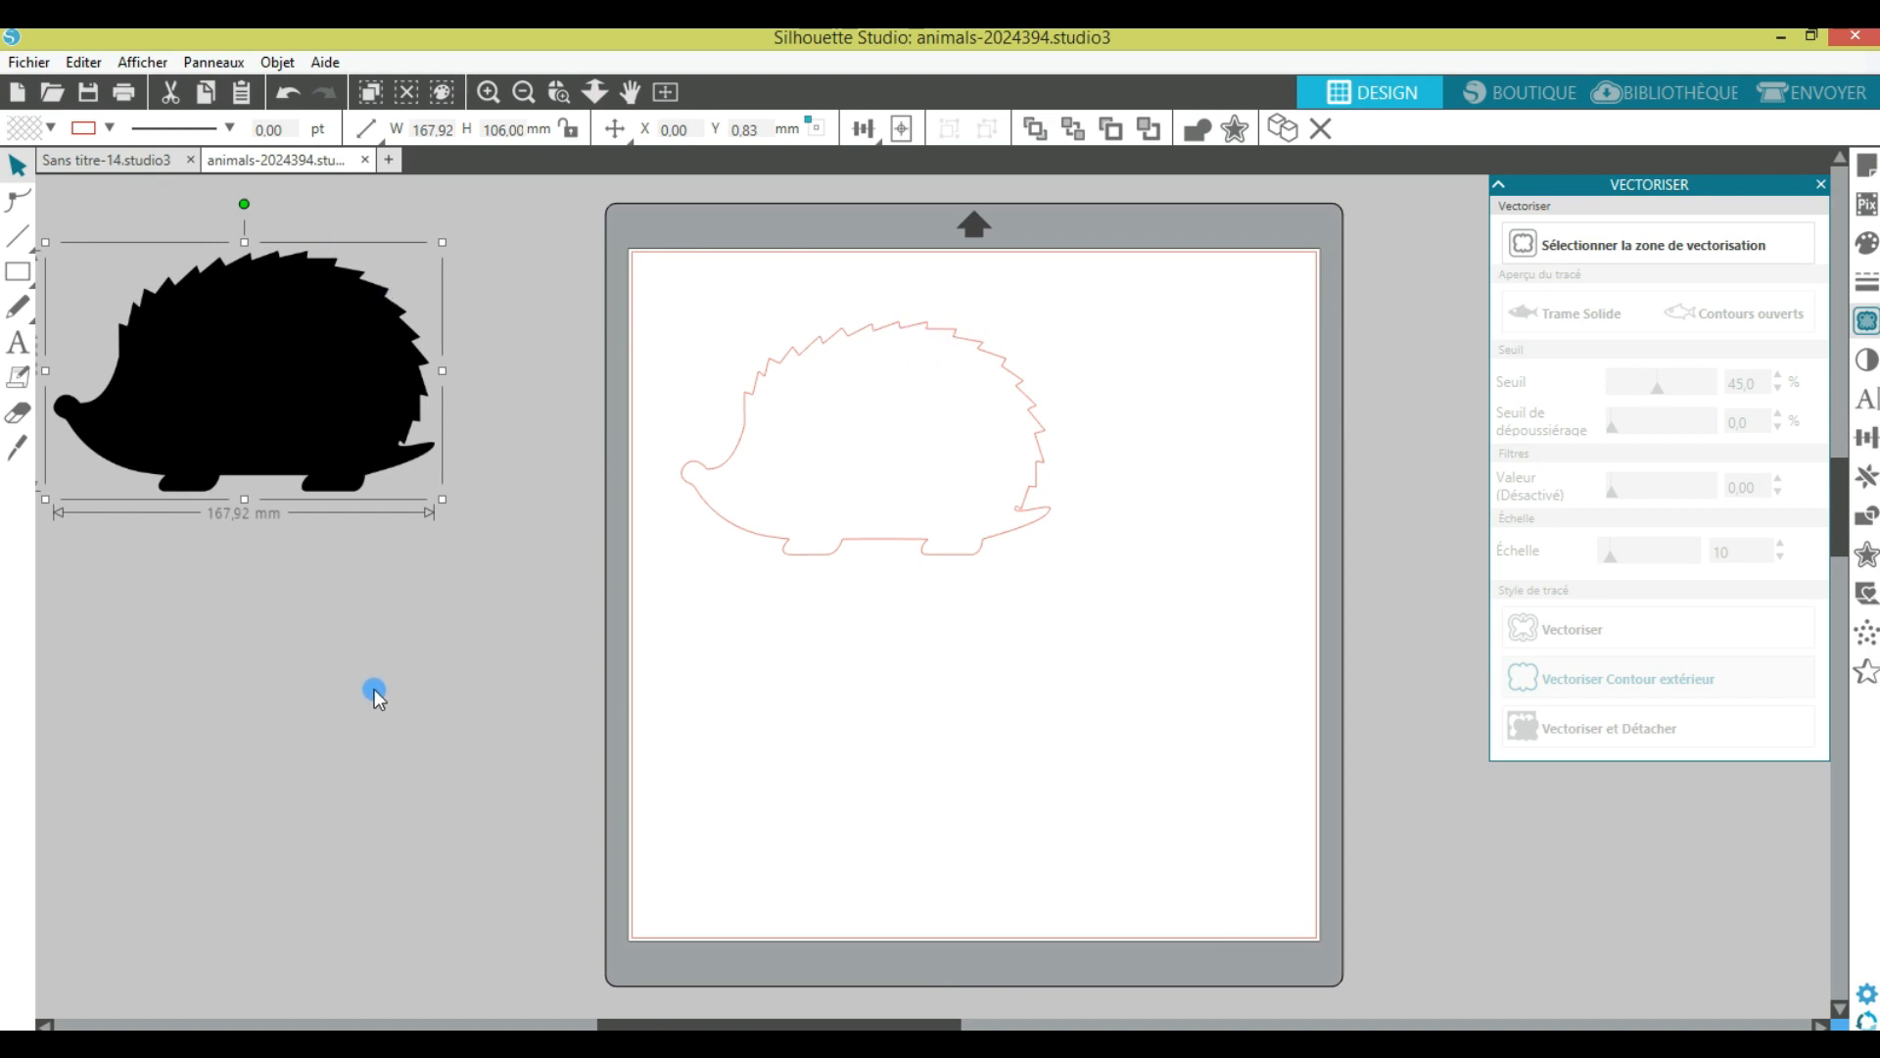
{"action": "left_click", "coordinate": [1812, 92]}
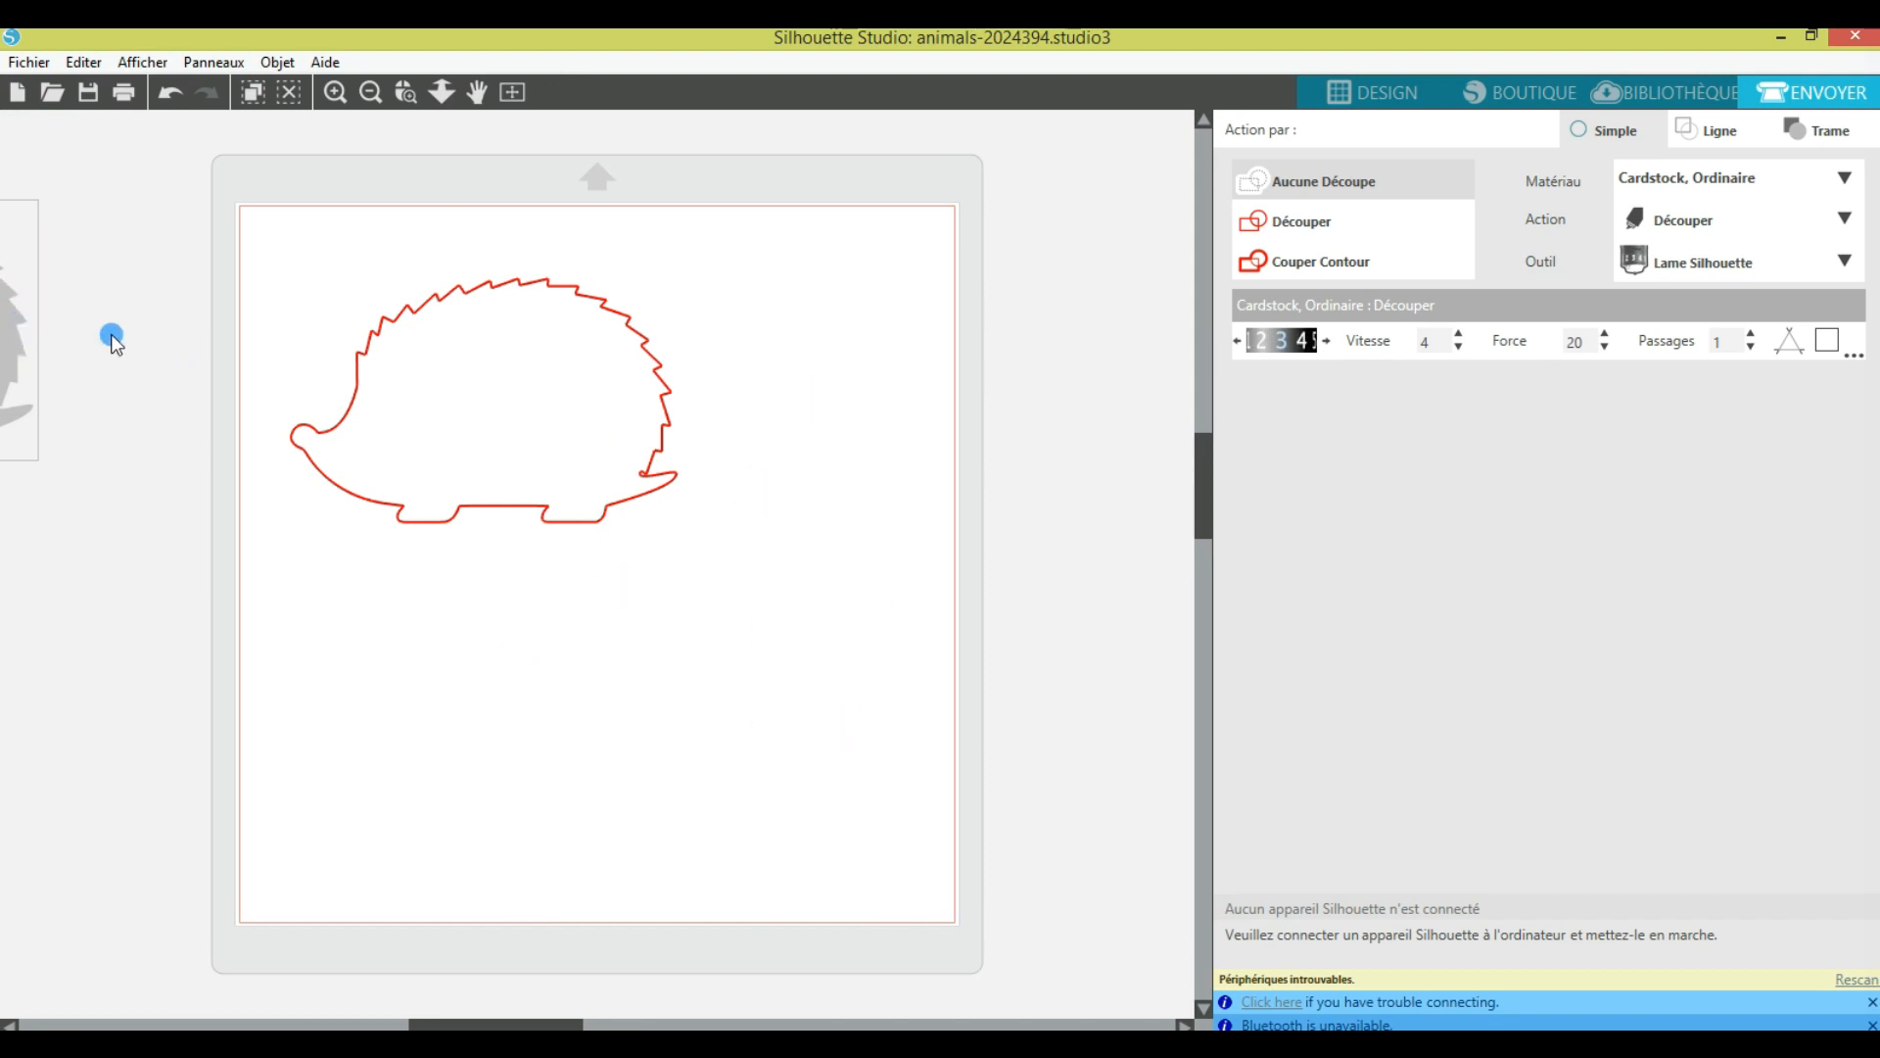
{"action": "left_click", "coordinate": [1371, 90]}
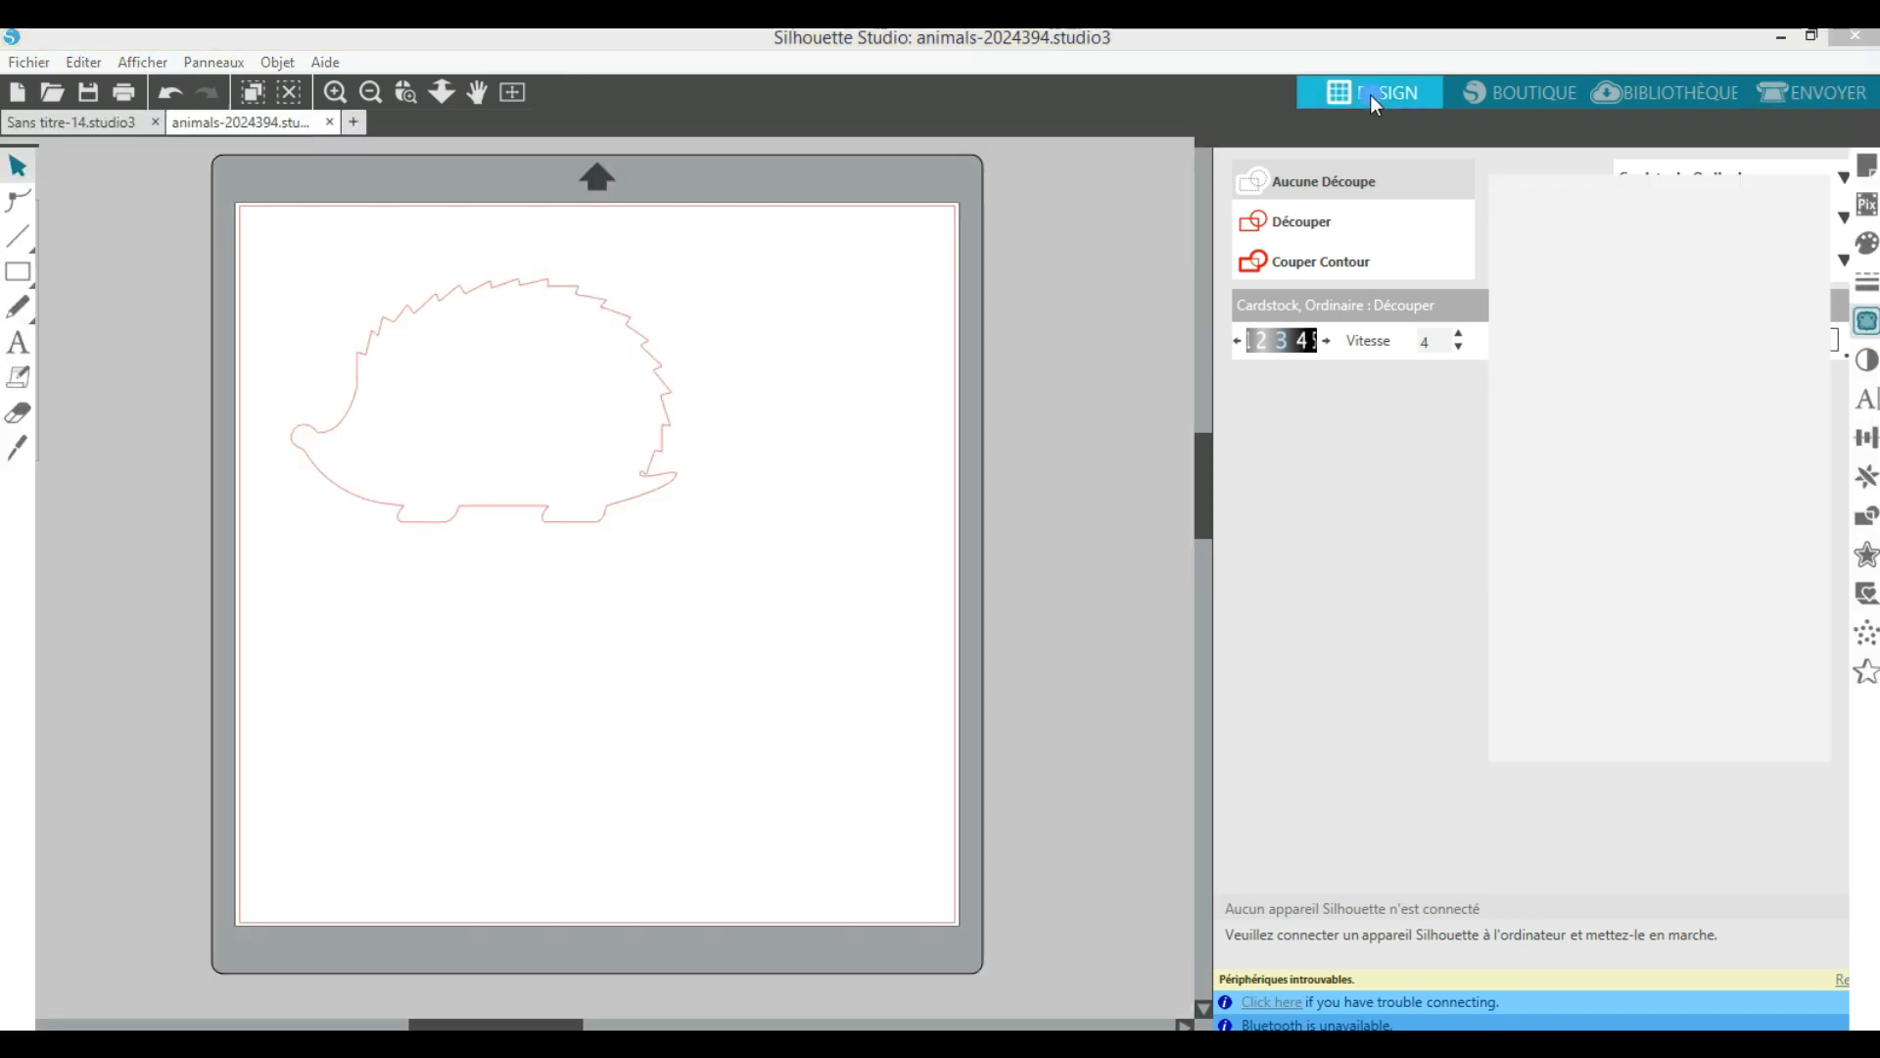
Step: Move the hedgehog outline to the page's upper-left corner, about X 5.7 and Y 6.7 mm, and check its cut line in the send preview
{"action": "left_click", "coordinate": [899, 323]}
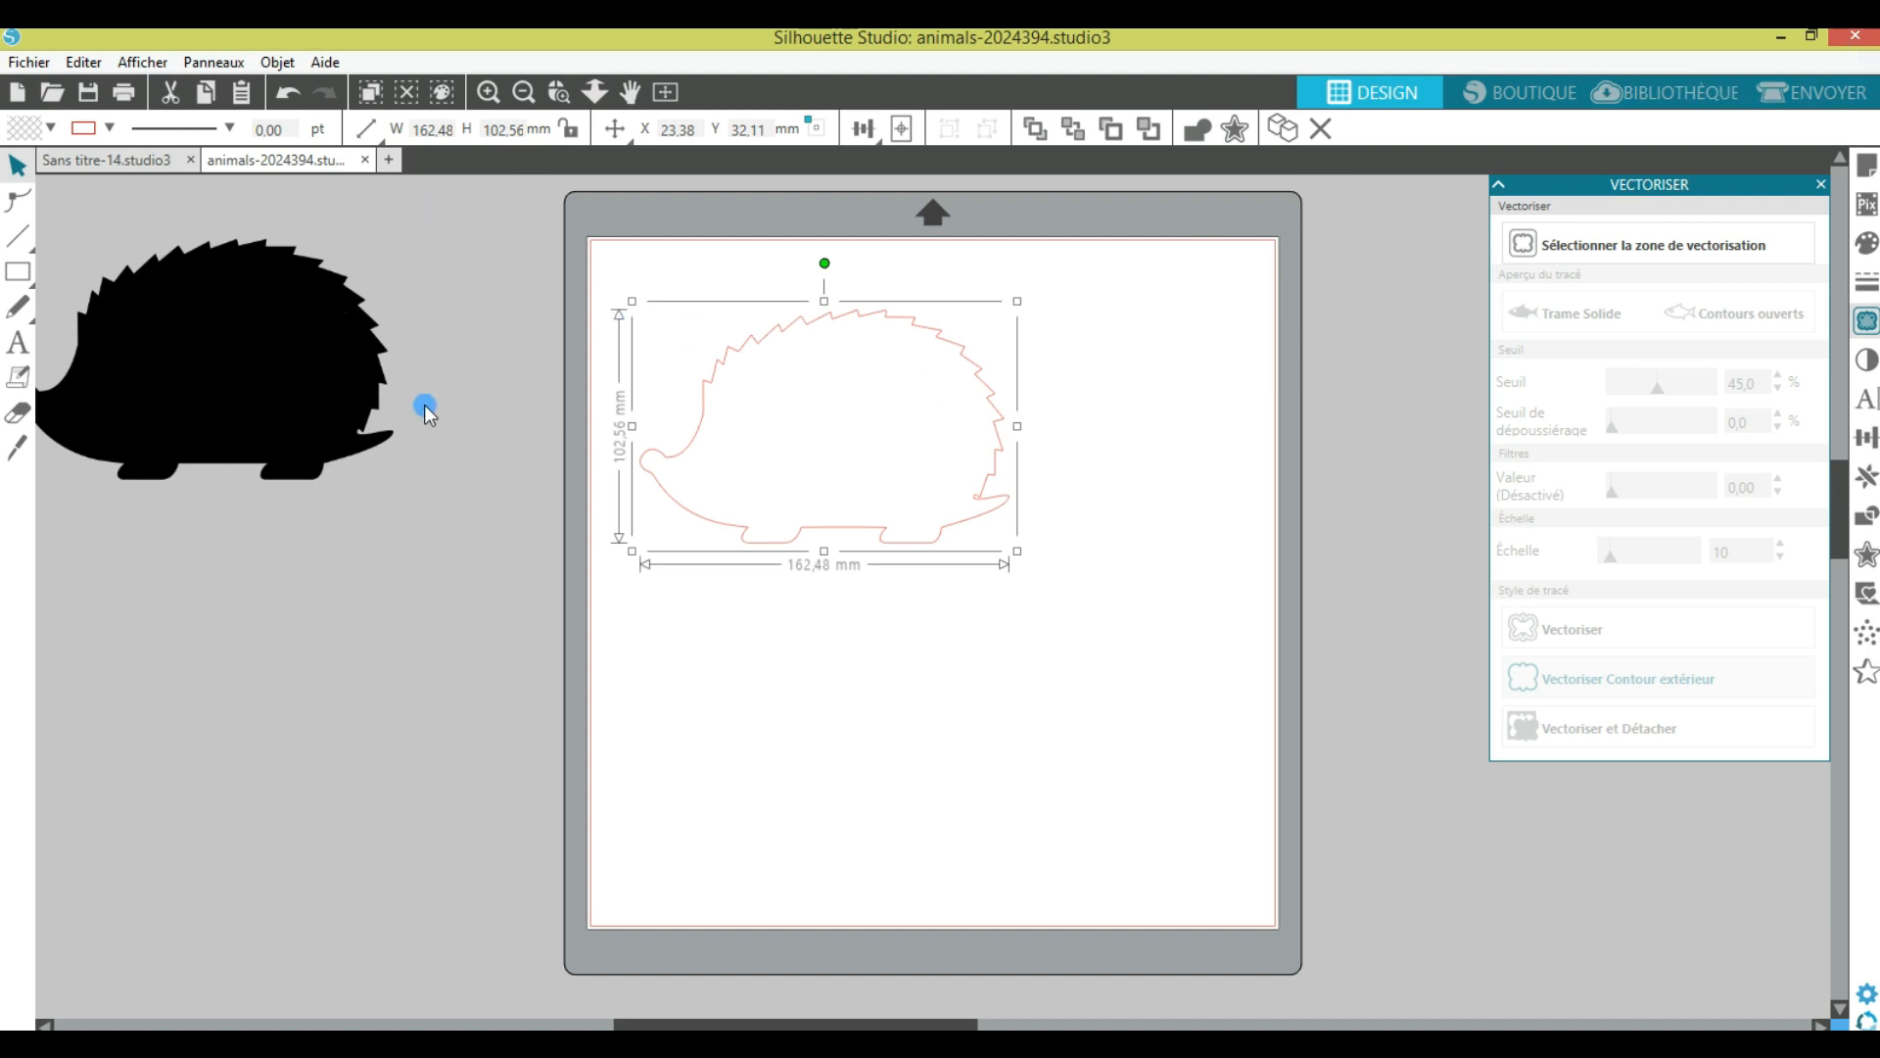
{"action": "left_click", "coordinate": [838, 388]}
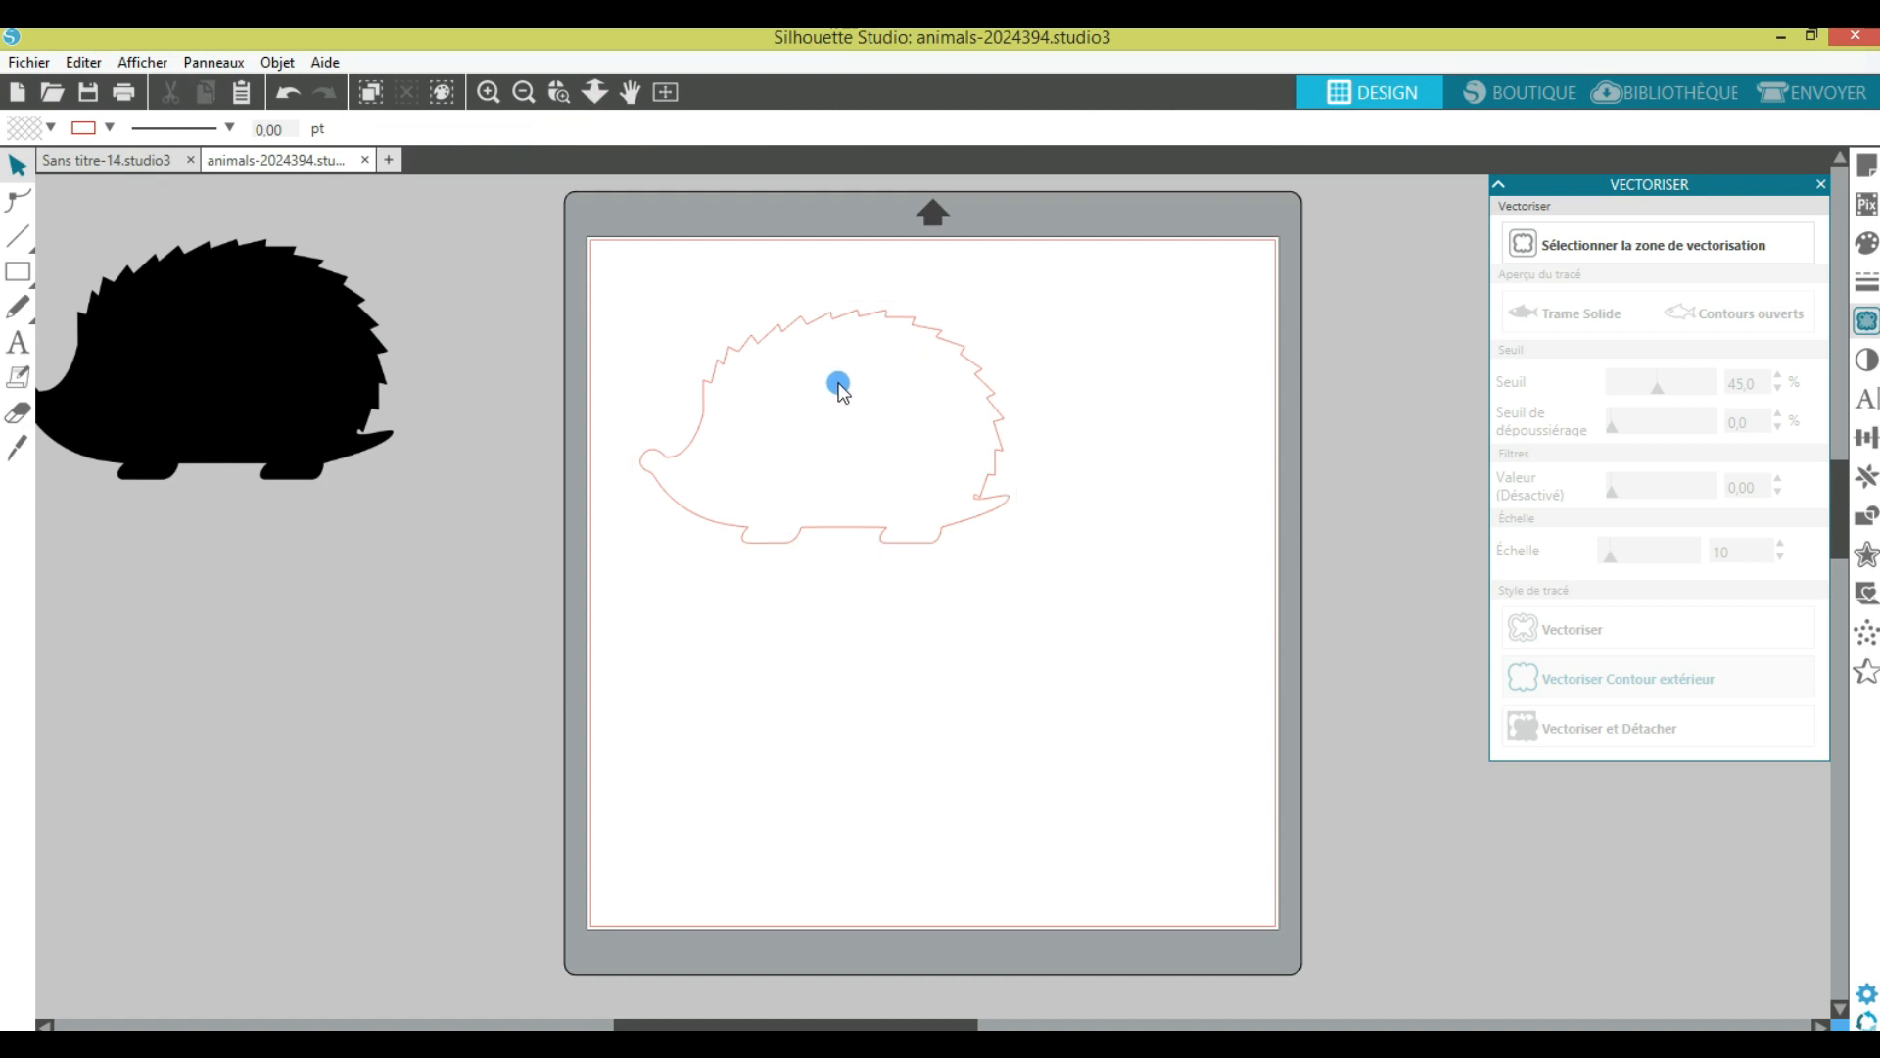
{"action": "left_click", "coordinate": [899, 317]}
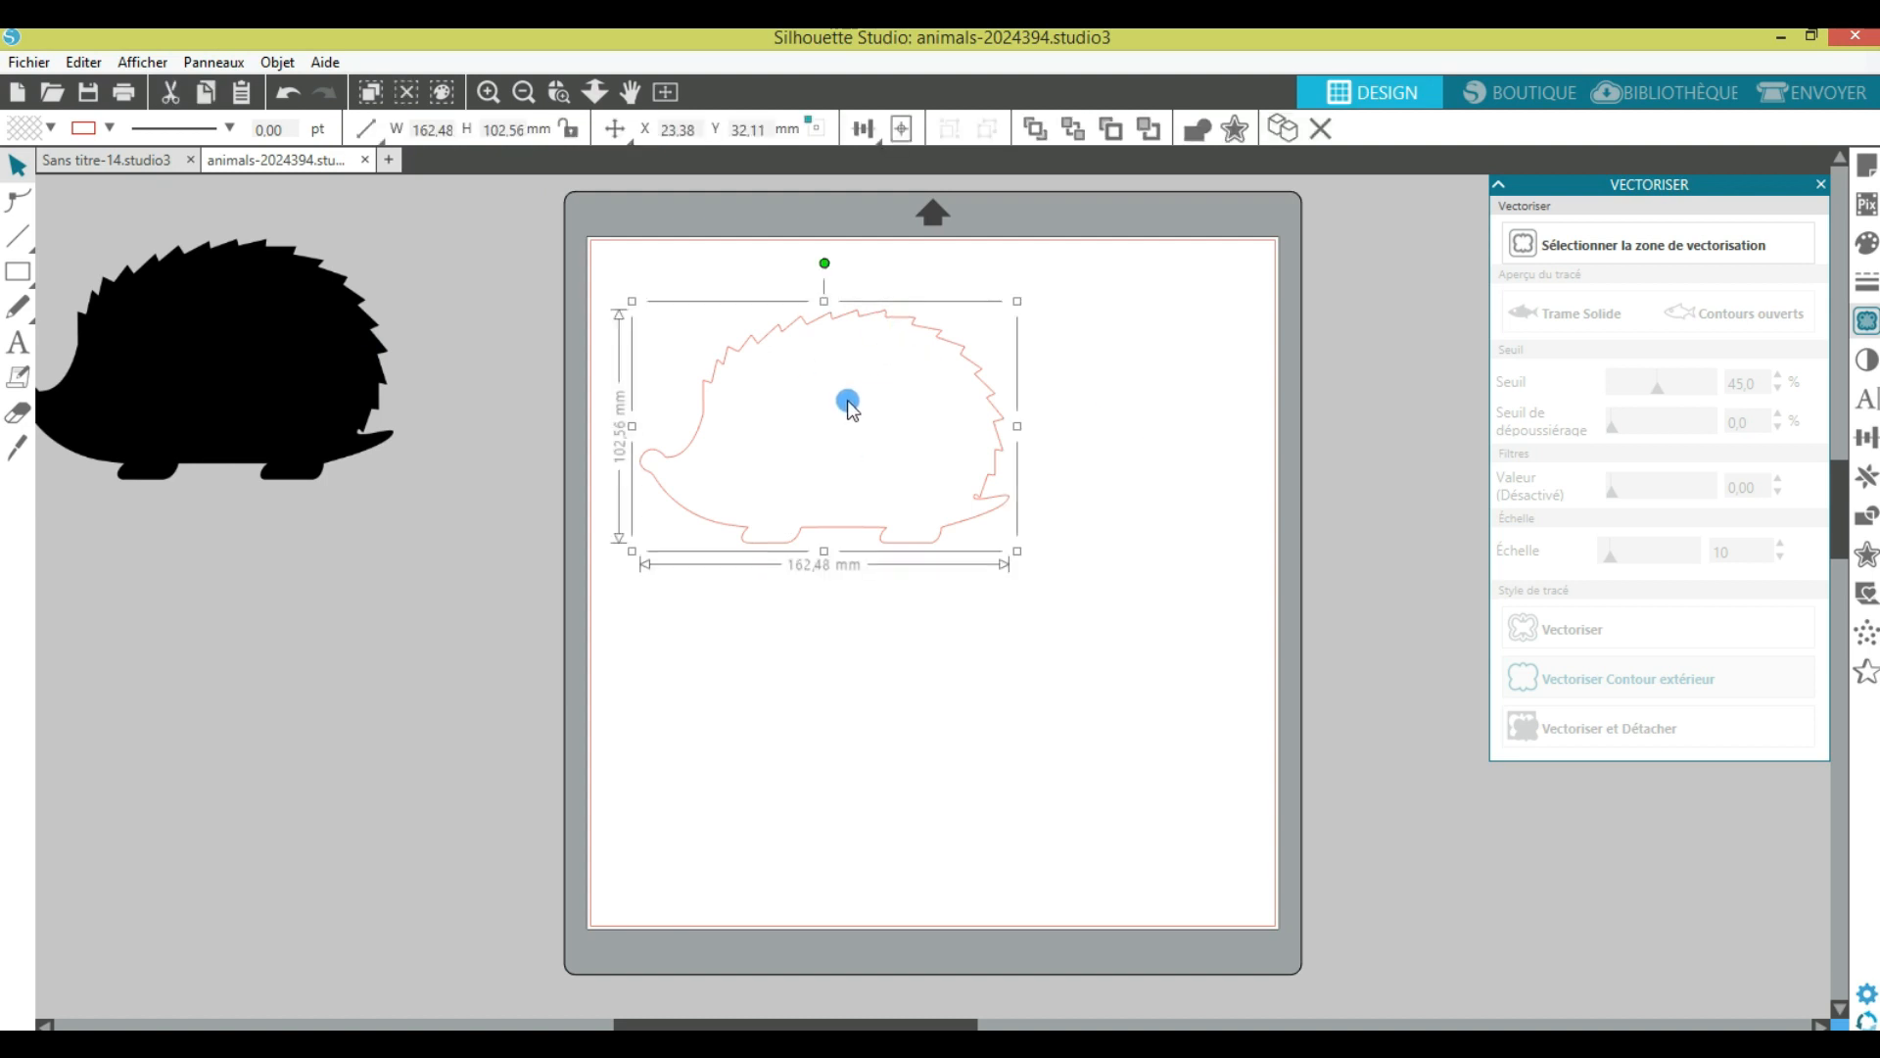
{"action": "left_click", "coordinate": [874, 386]}
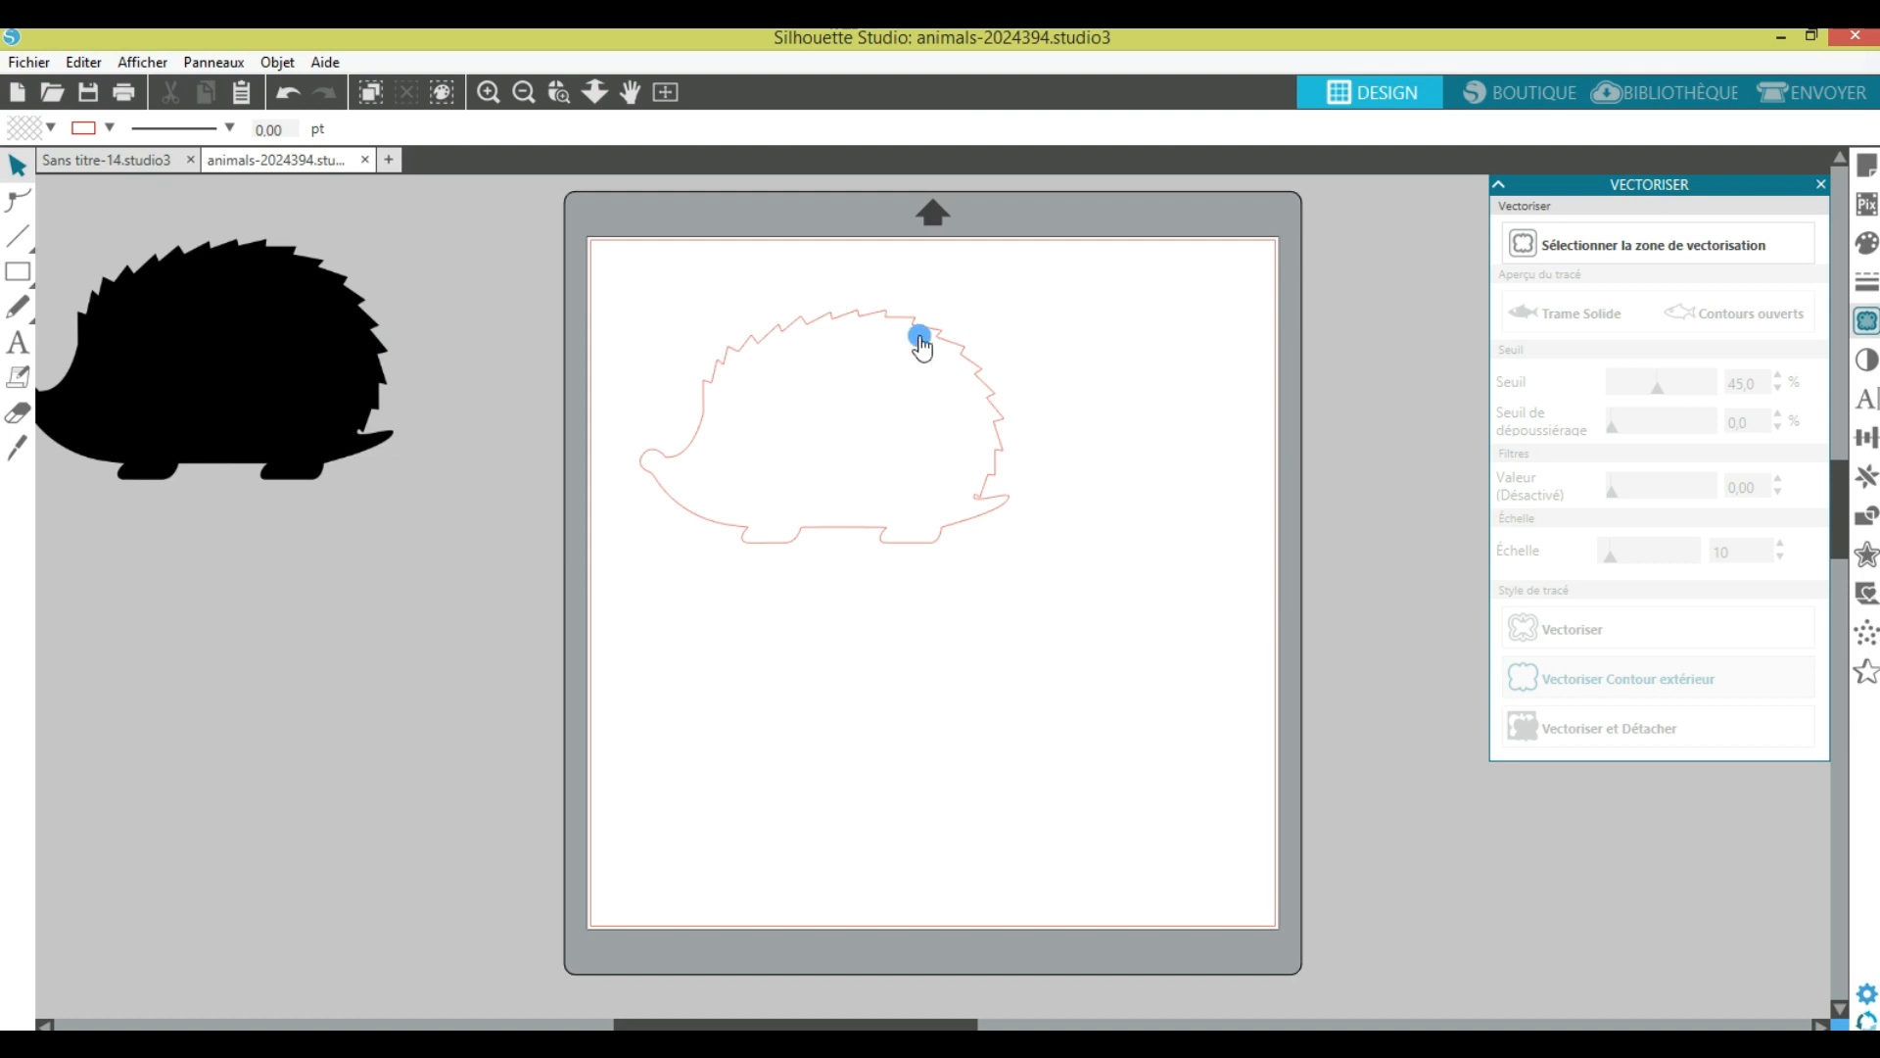
{"action": "left_click_drag", "start_coordinate": [926, 335], "coordinate": [852, 261]}
{"action": "left_click", "coordinate": [1476, 257]}
{"action": "left_click", "coordinate": [808, 318]}
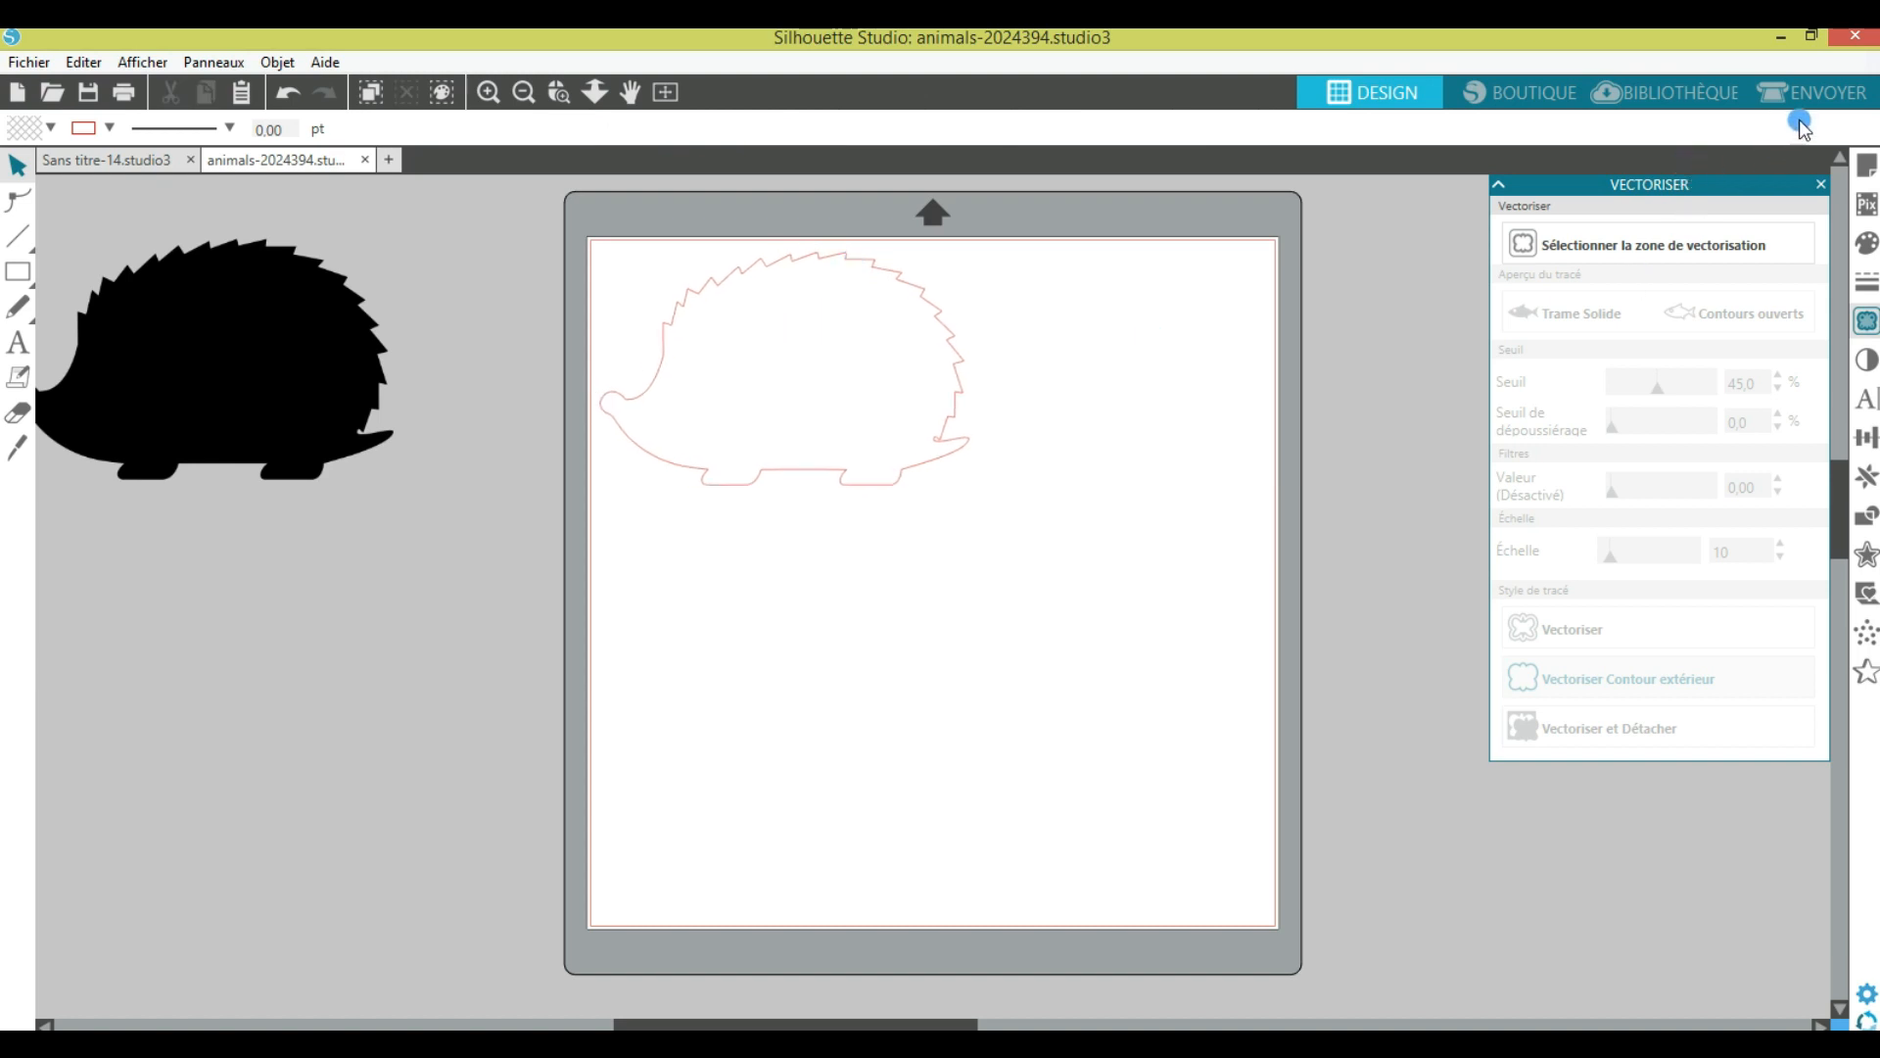
{"action": "left_click", "coordinate": [1837, 92]}
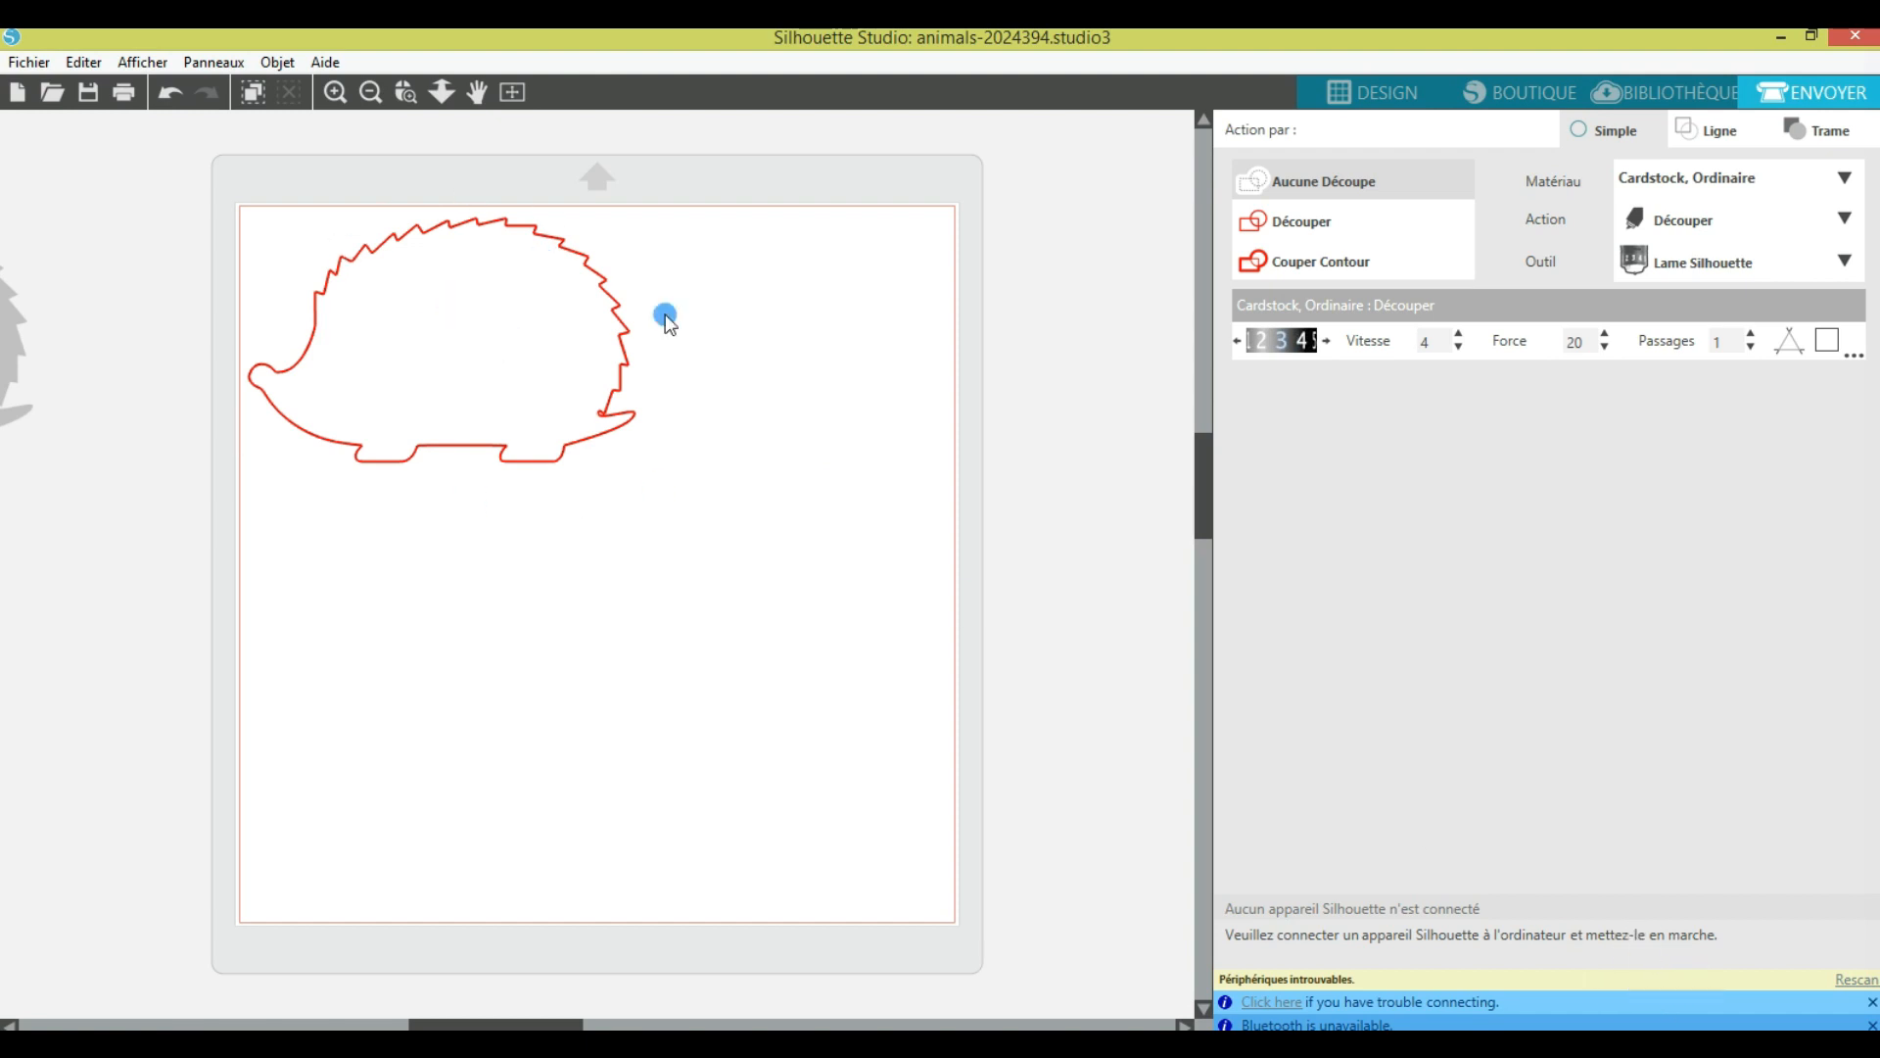
{"action": "left_click", "coordinate": [1390, 90]}
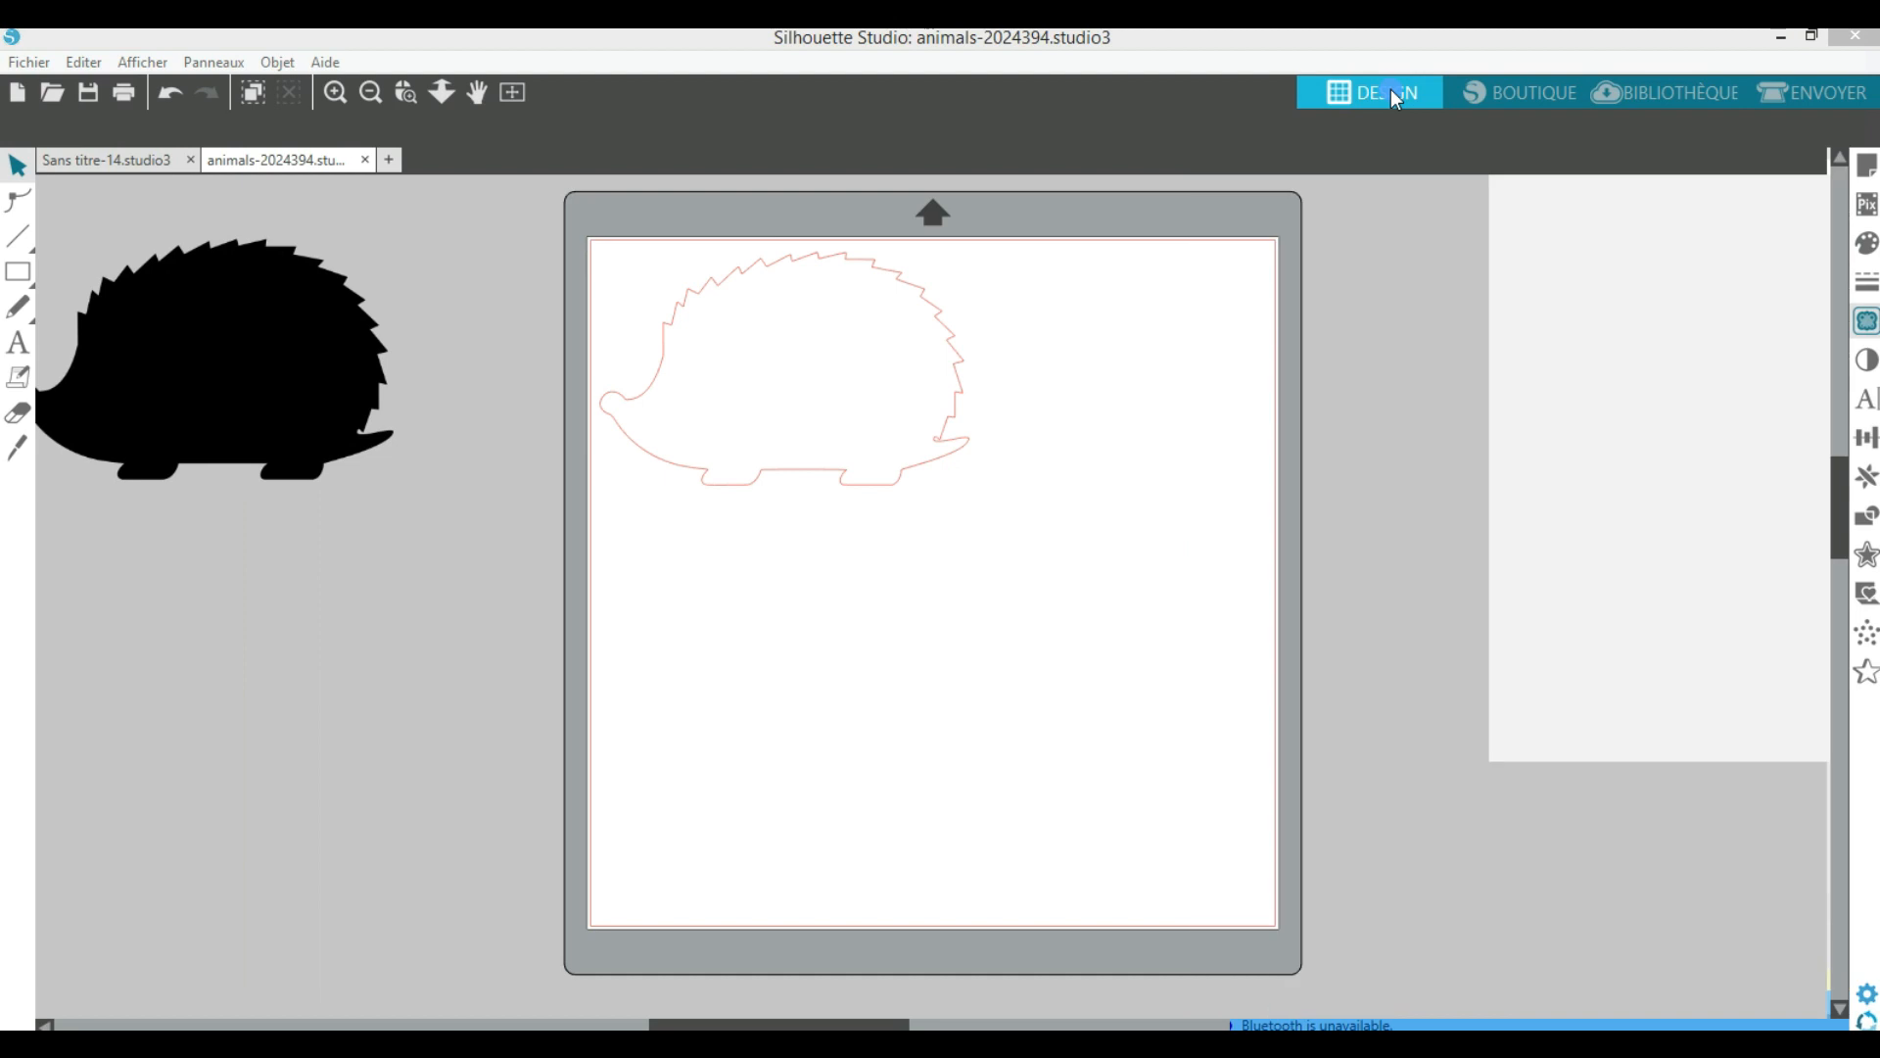
Step: Fill the traced hedgehog outline on the page with solid dark brown
{"action": "left_click", "coordinate": [949, 346]}
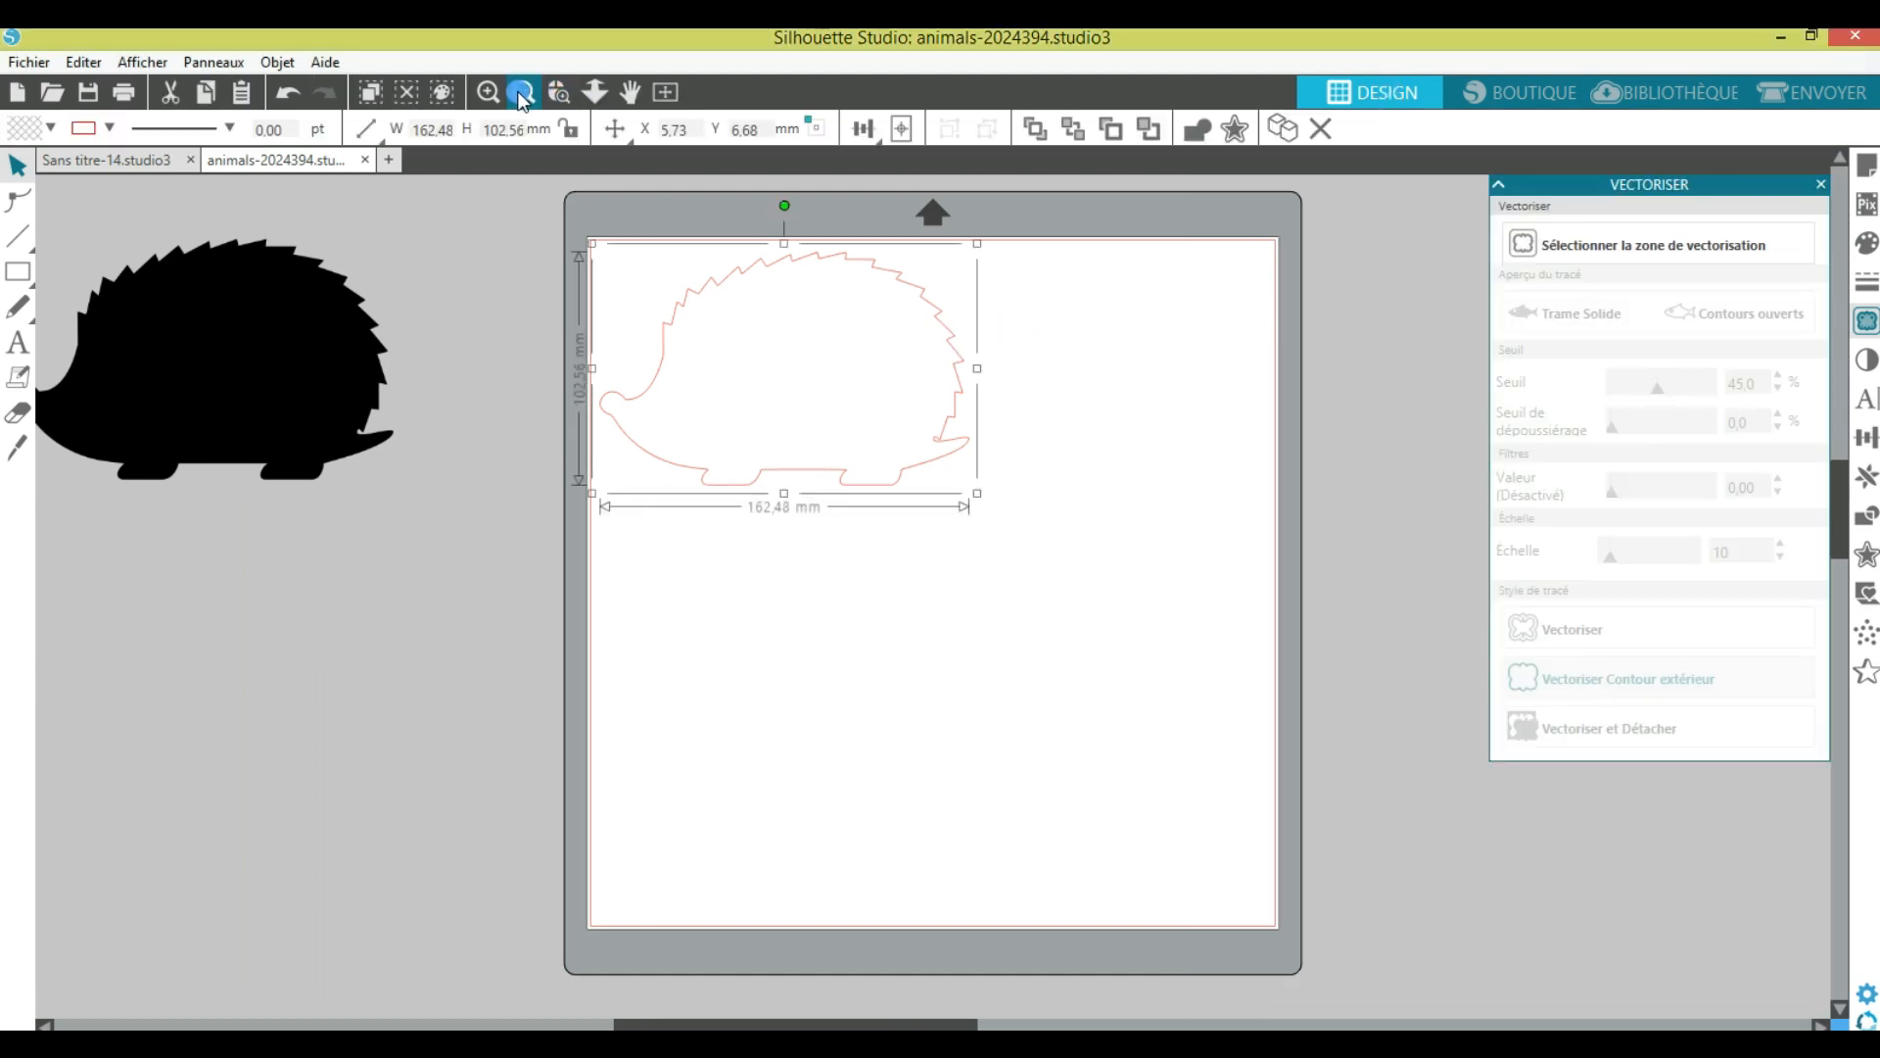
{"action": "left_click", "coordinate": [489, 92]}
{"action": "scroll", "coordinate": [818, 348], "scroll_direction": "up", "scroll_amount": 3}
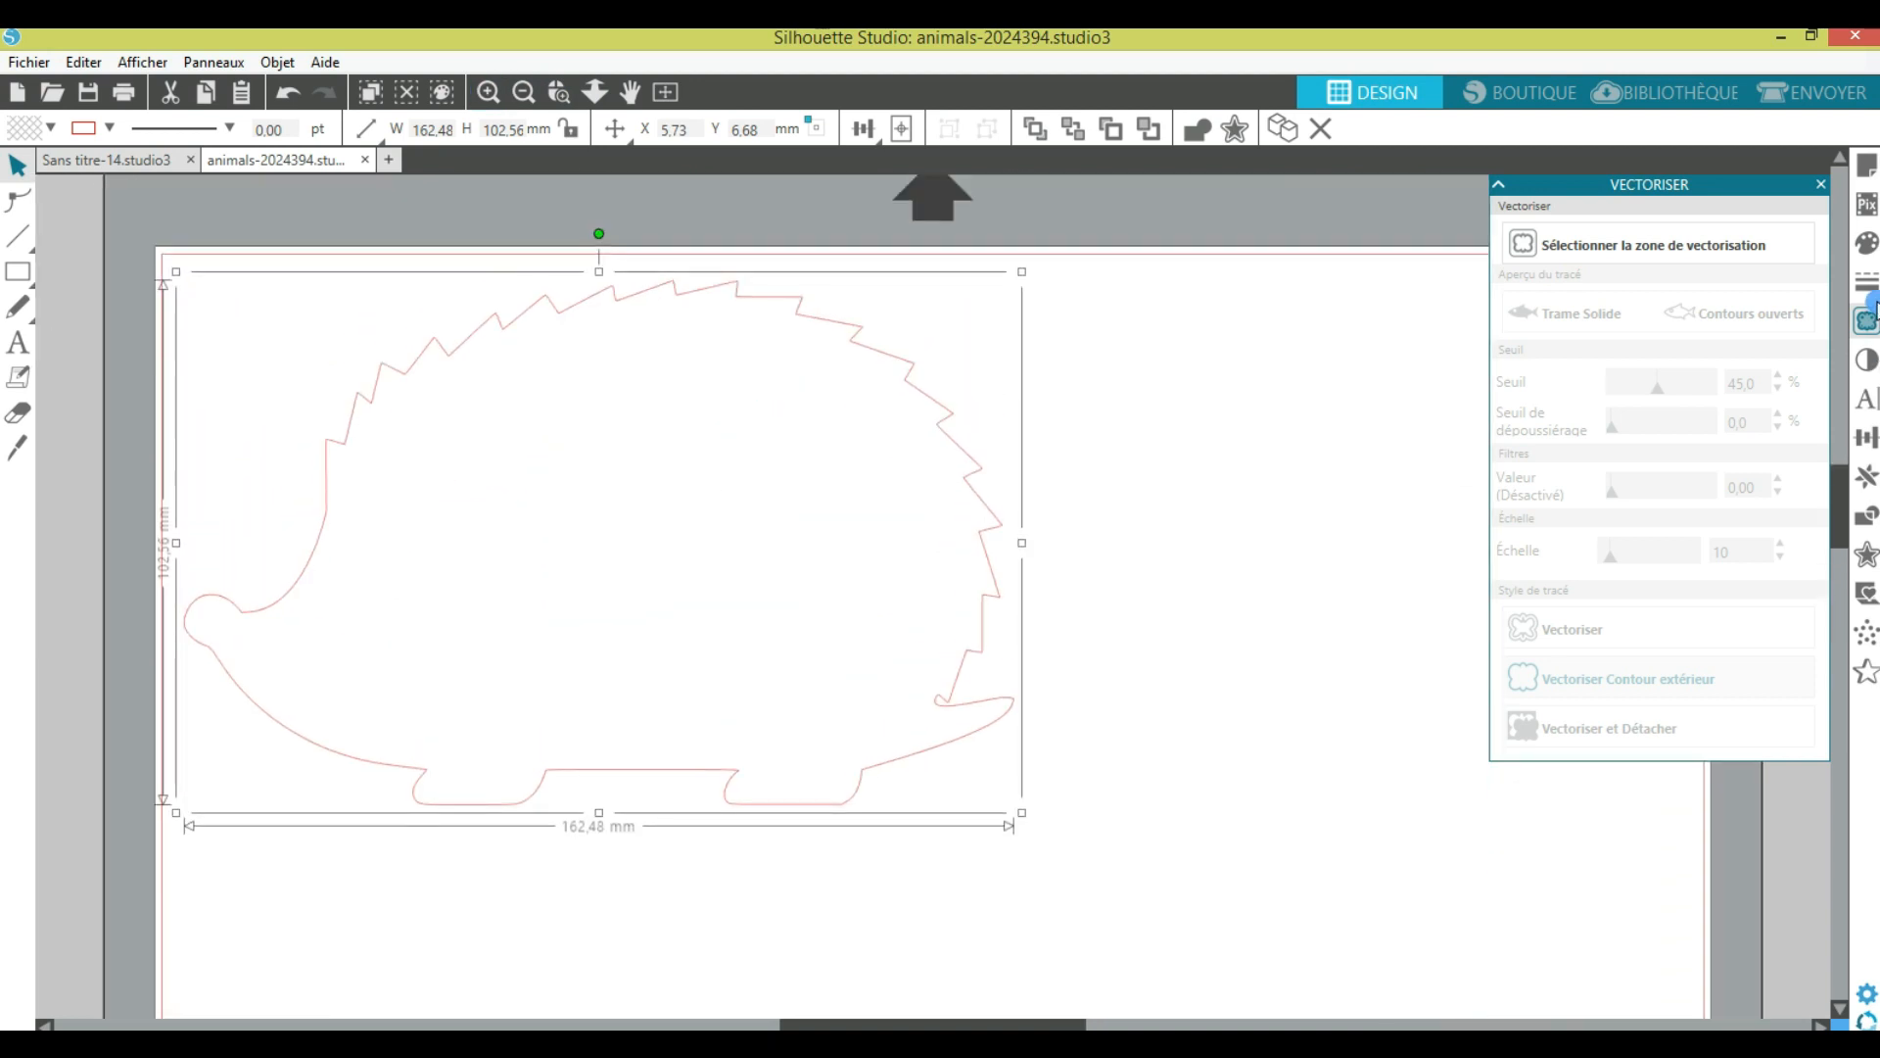
{"action": "left_click", "coordinate": [1813, 181]}
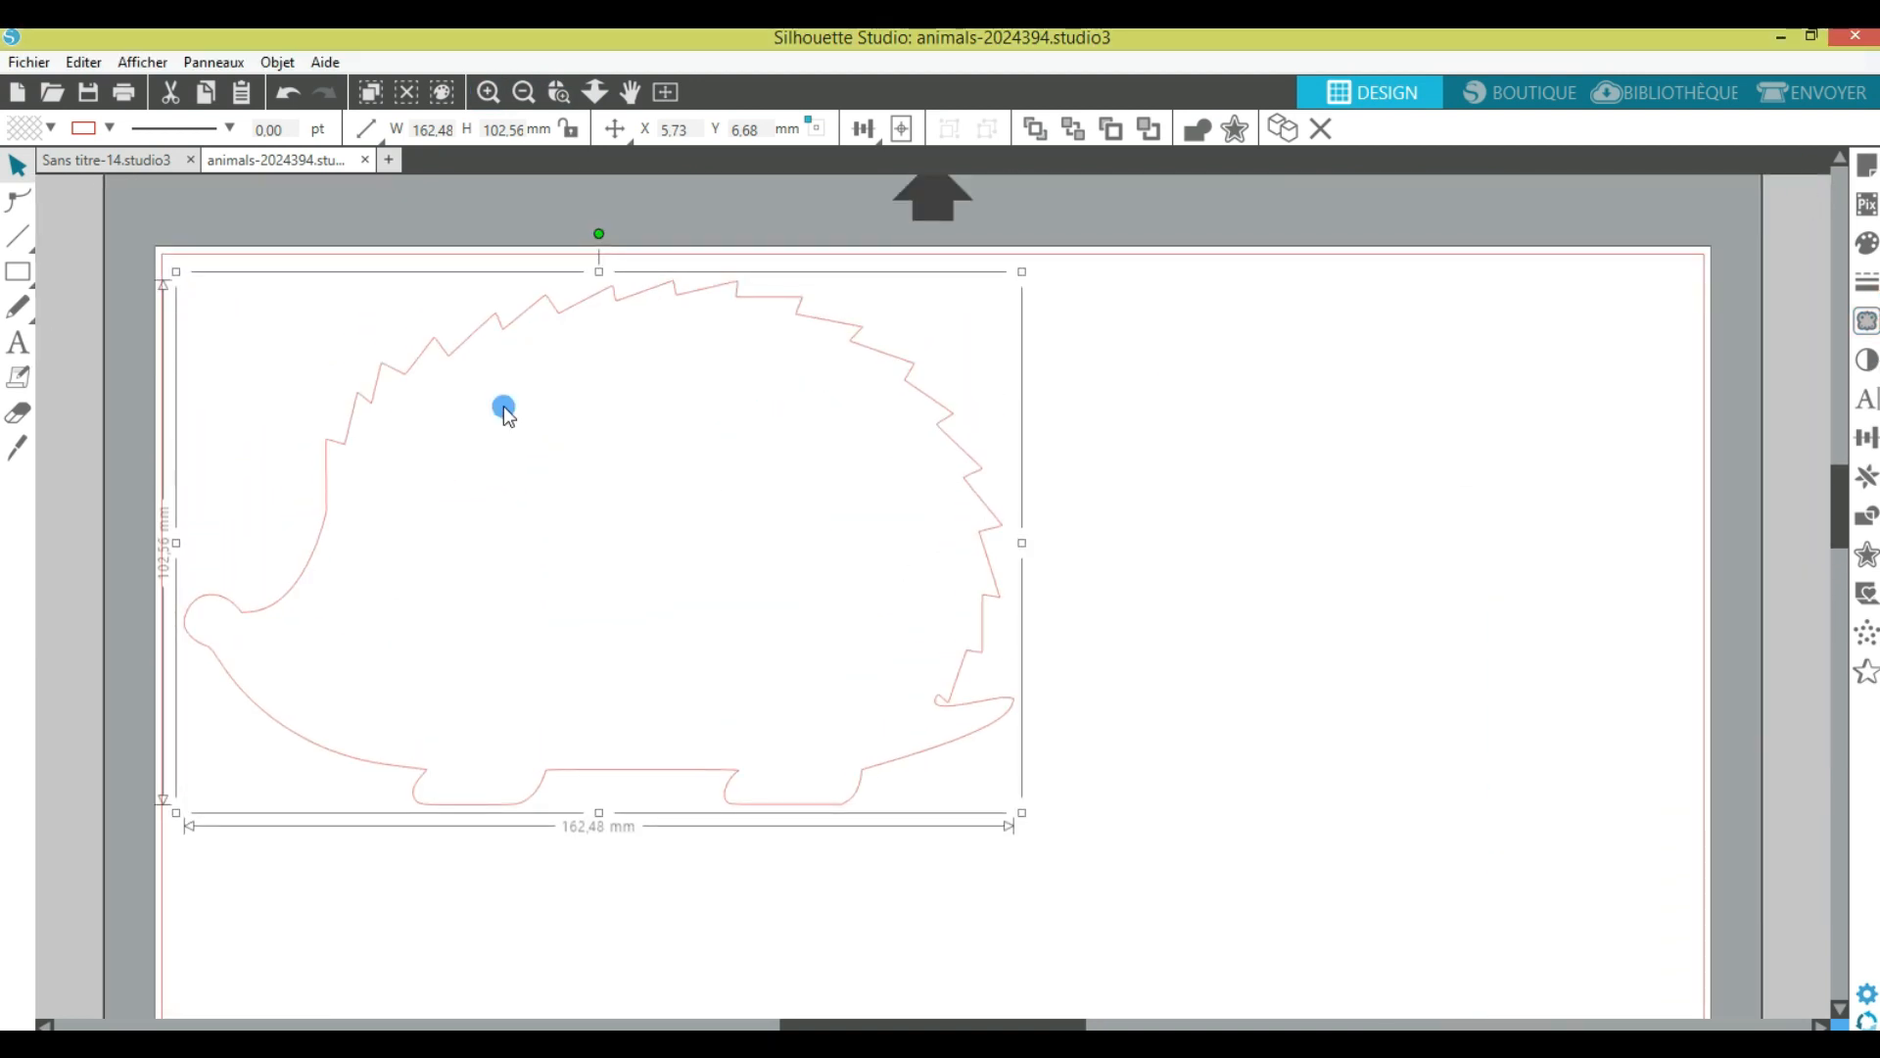
{"action": "left_click", "coordinate": [1863, 247]}
{"action": "left_click", "coordinate": [1865, 248]}
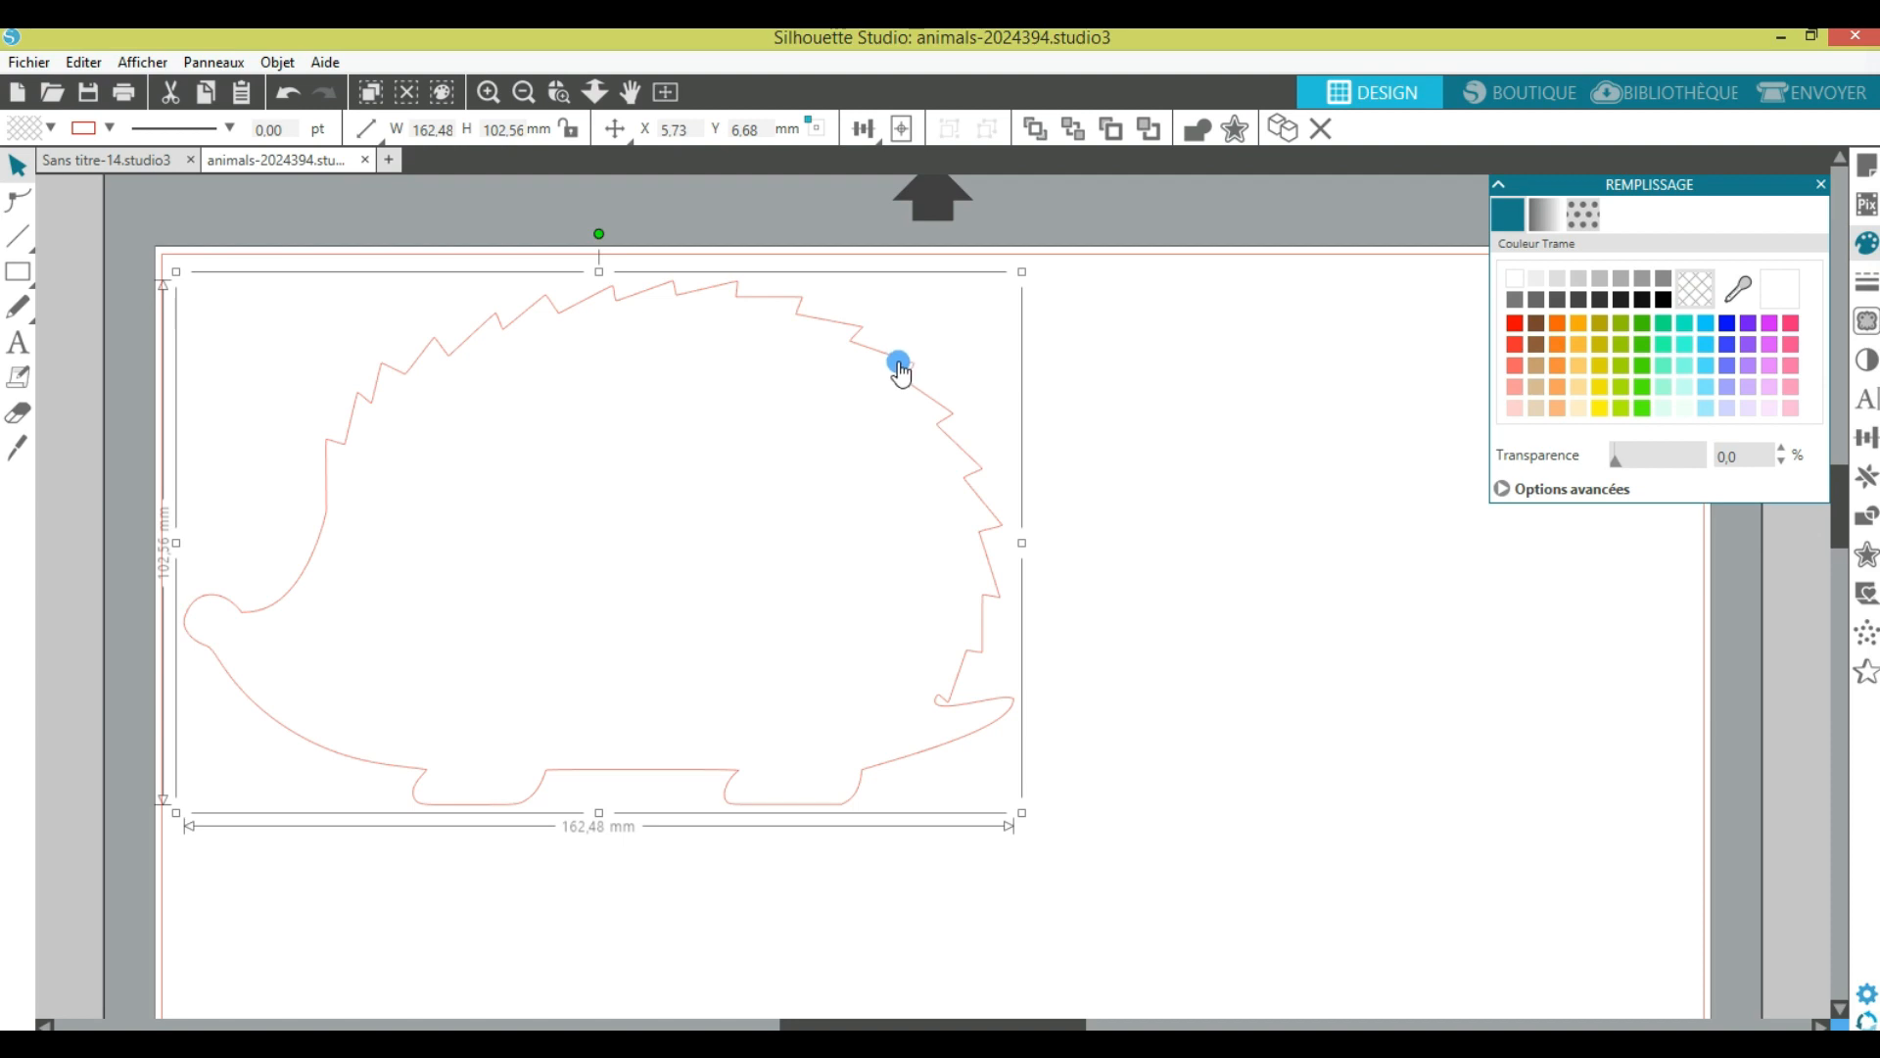
{"action": "left_click", "coordinate": [1609, 308]}
{"action": "left_click", "coordinate": [1536, 321]}
{"action": "left_click", "coordinate": [1347, 509]}
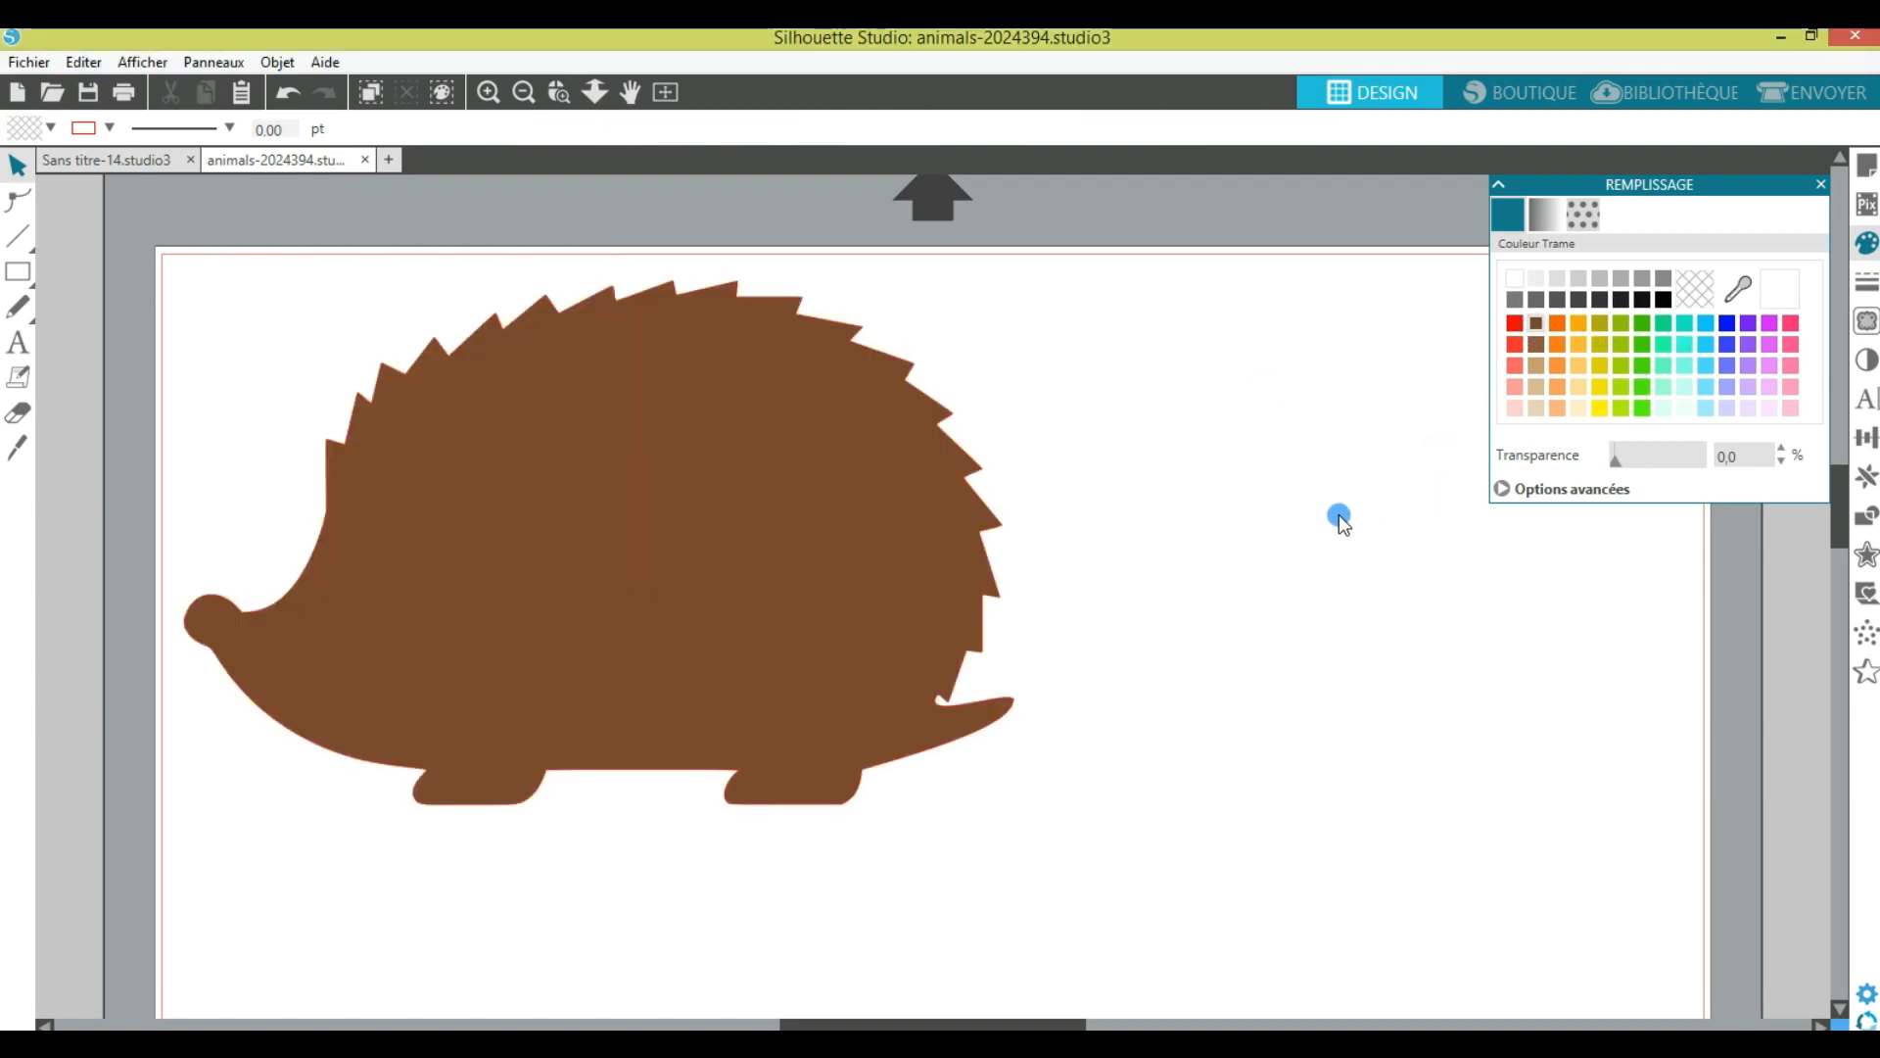
Step: Compare how the brown hedgehog's cut lines are handled by the Simple, Ligne and Trame action modes in the send preview
{"action": "left_click", "coordinate": [680, 417]}
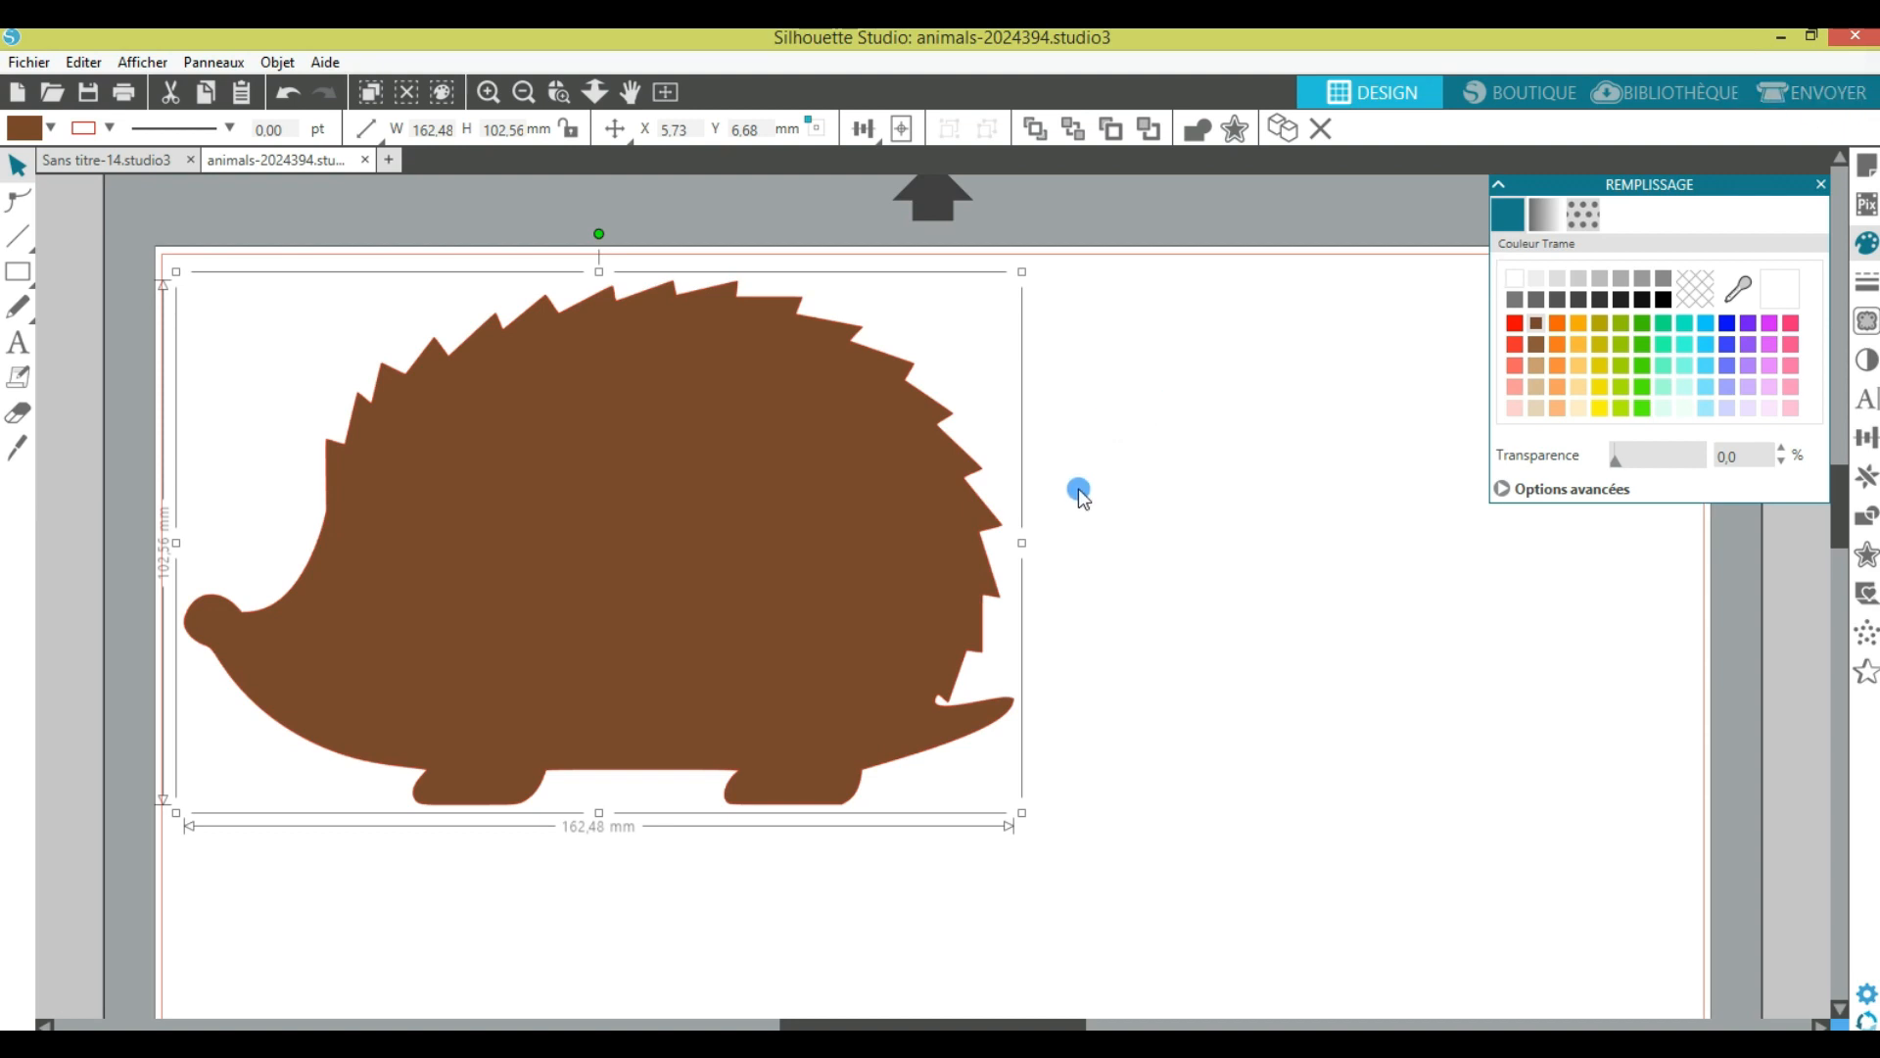
{"action": "left_click", "coordinate": [1845, 93]}
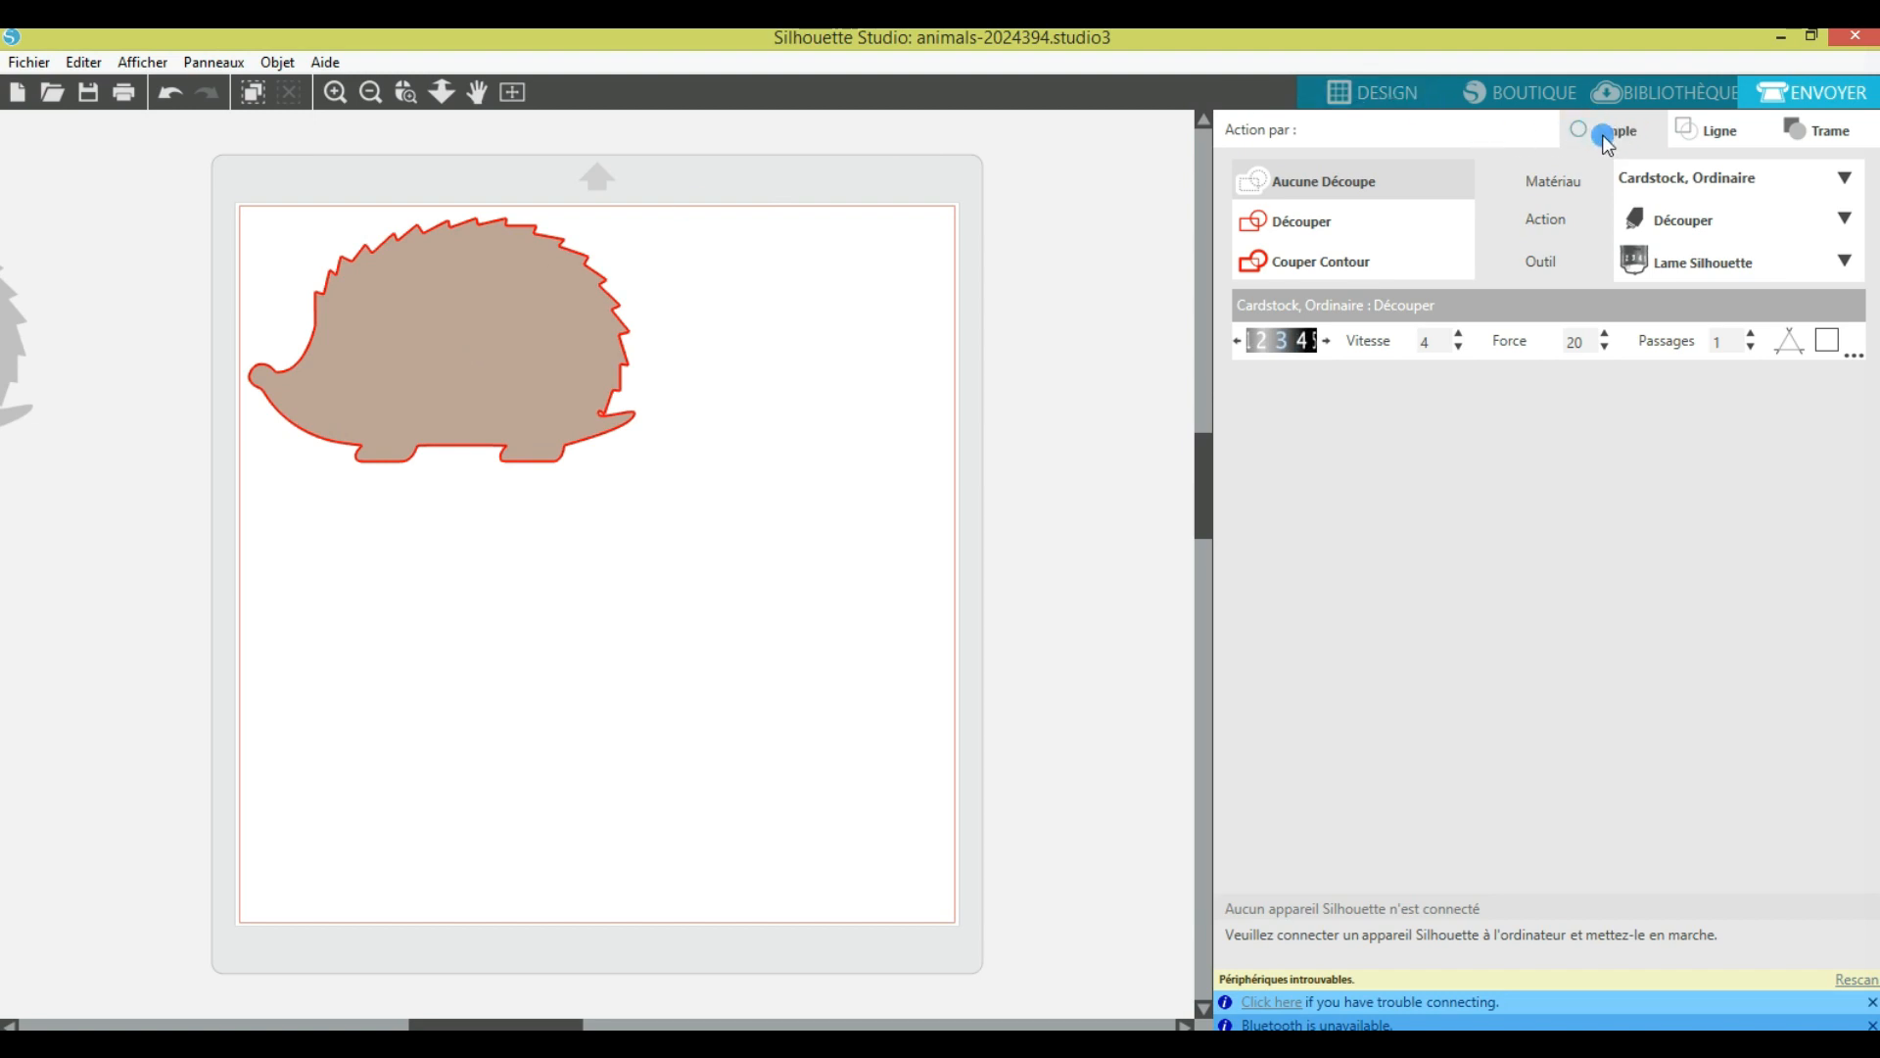
{"action": "left_click", "coordinate": [1709, 133]}
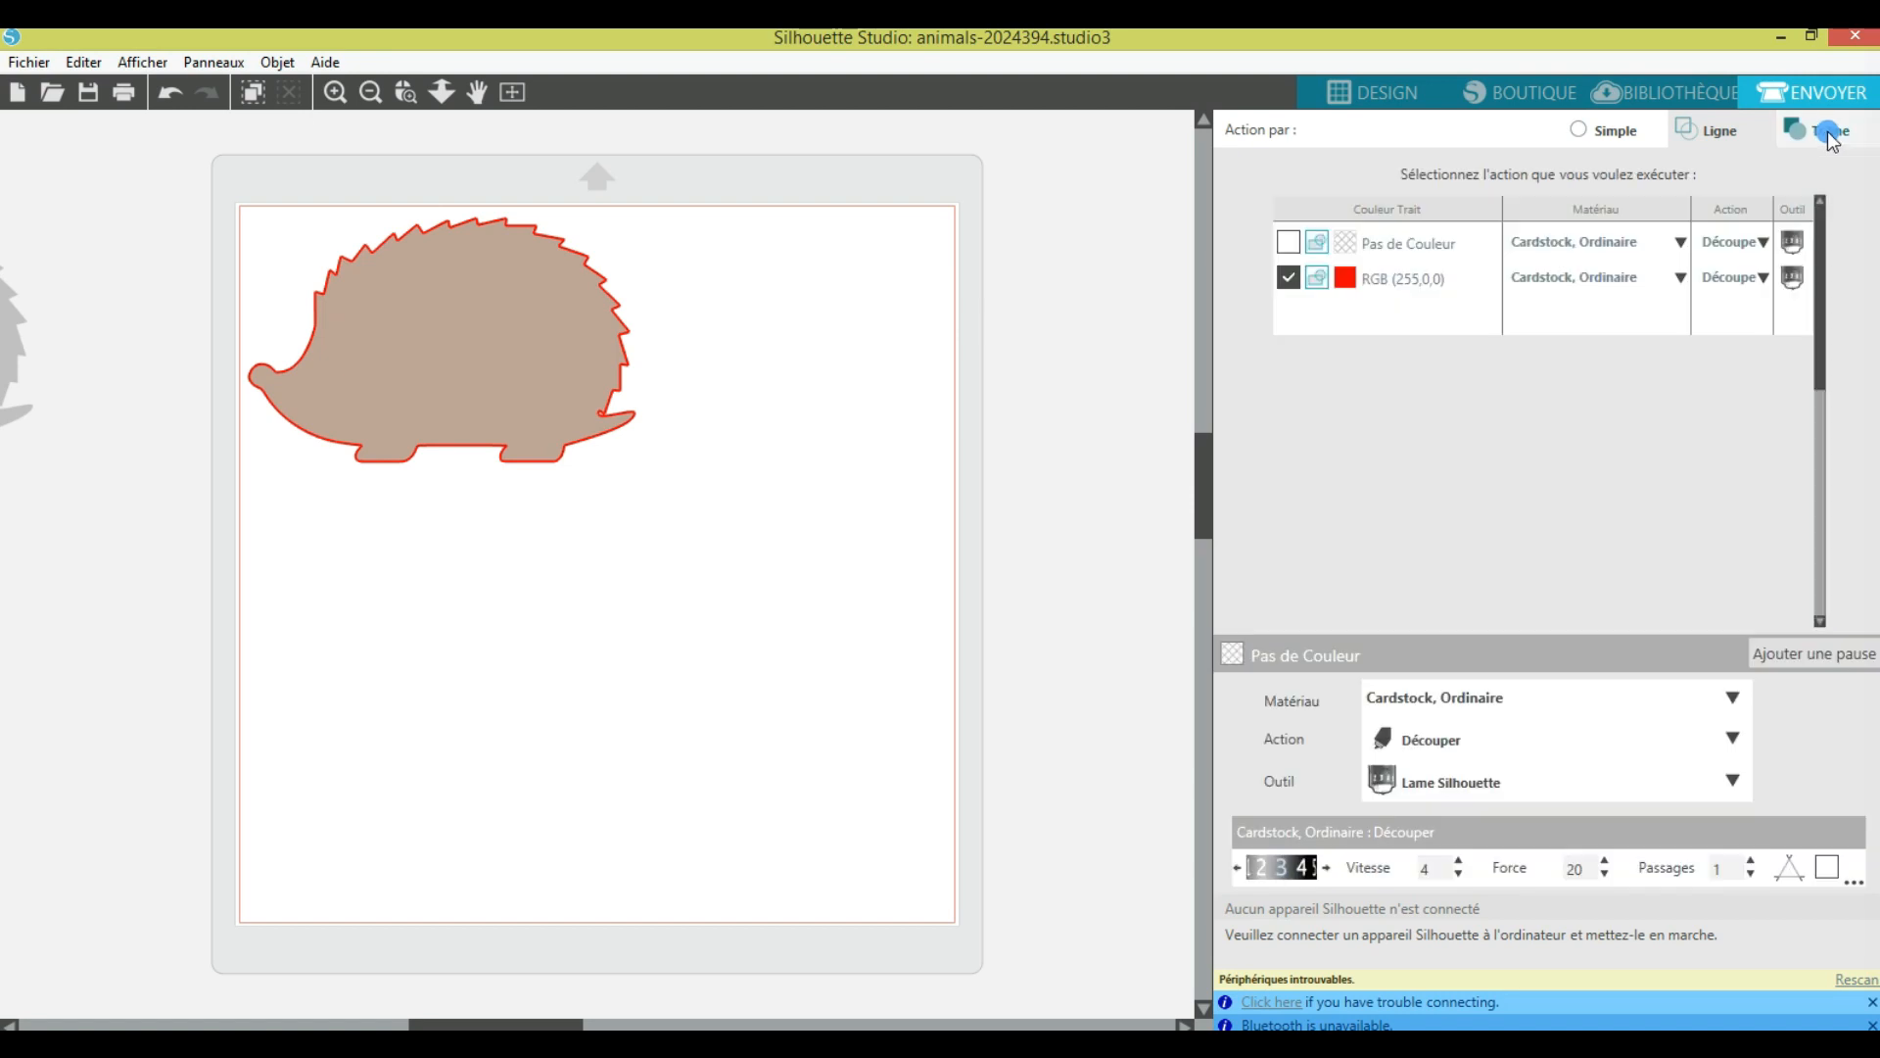
{"action": "left_click", "coordinate": [1830, 131]}
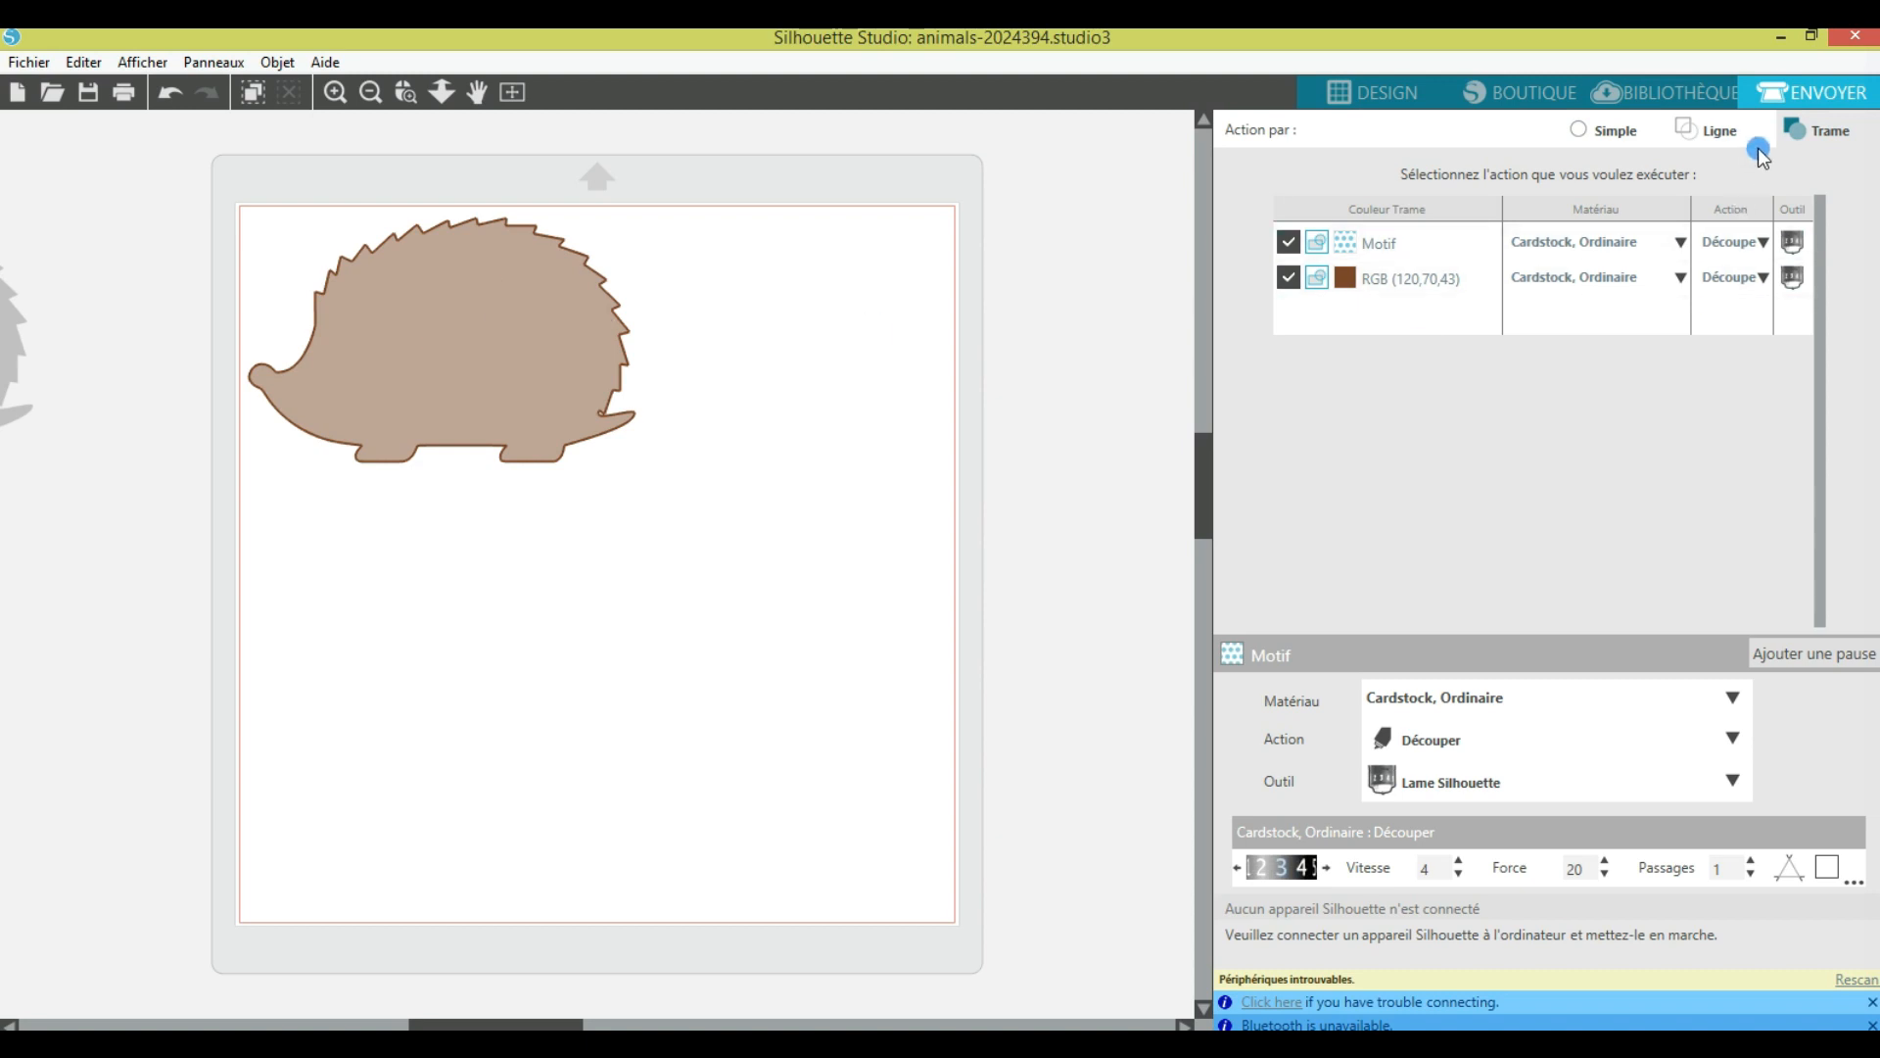
{"action": "left_click", "coordinate": [1715, 127]}
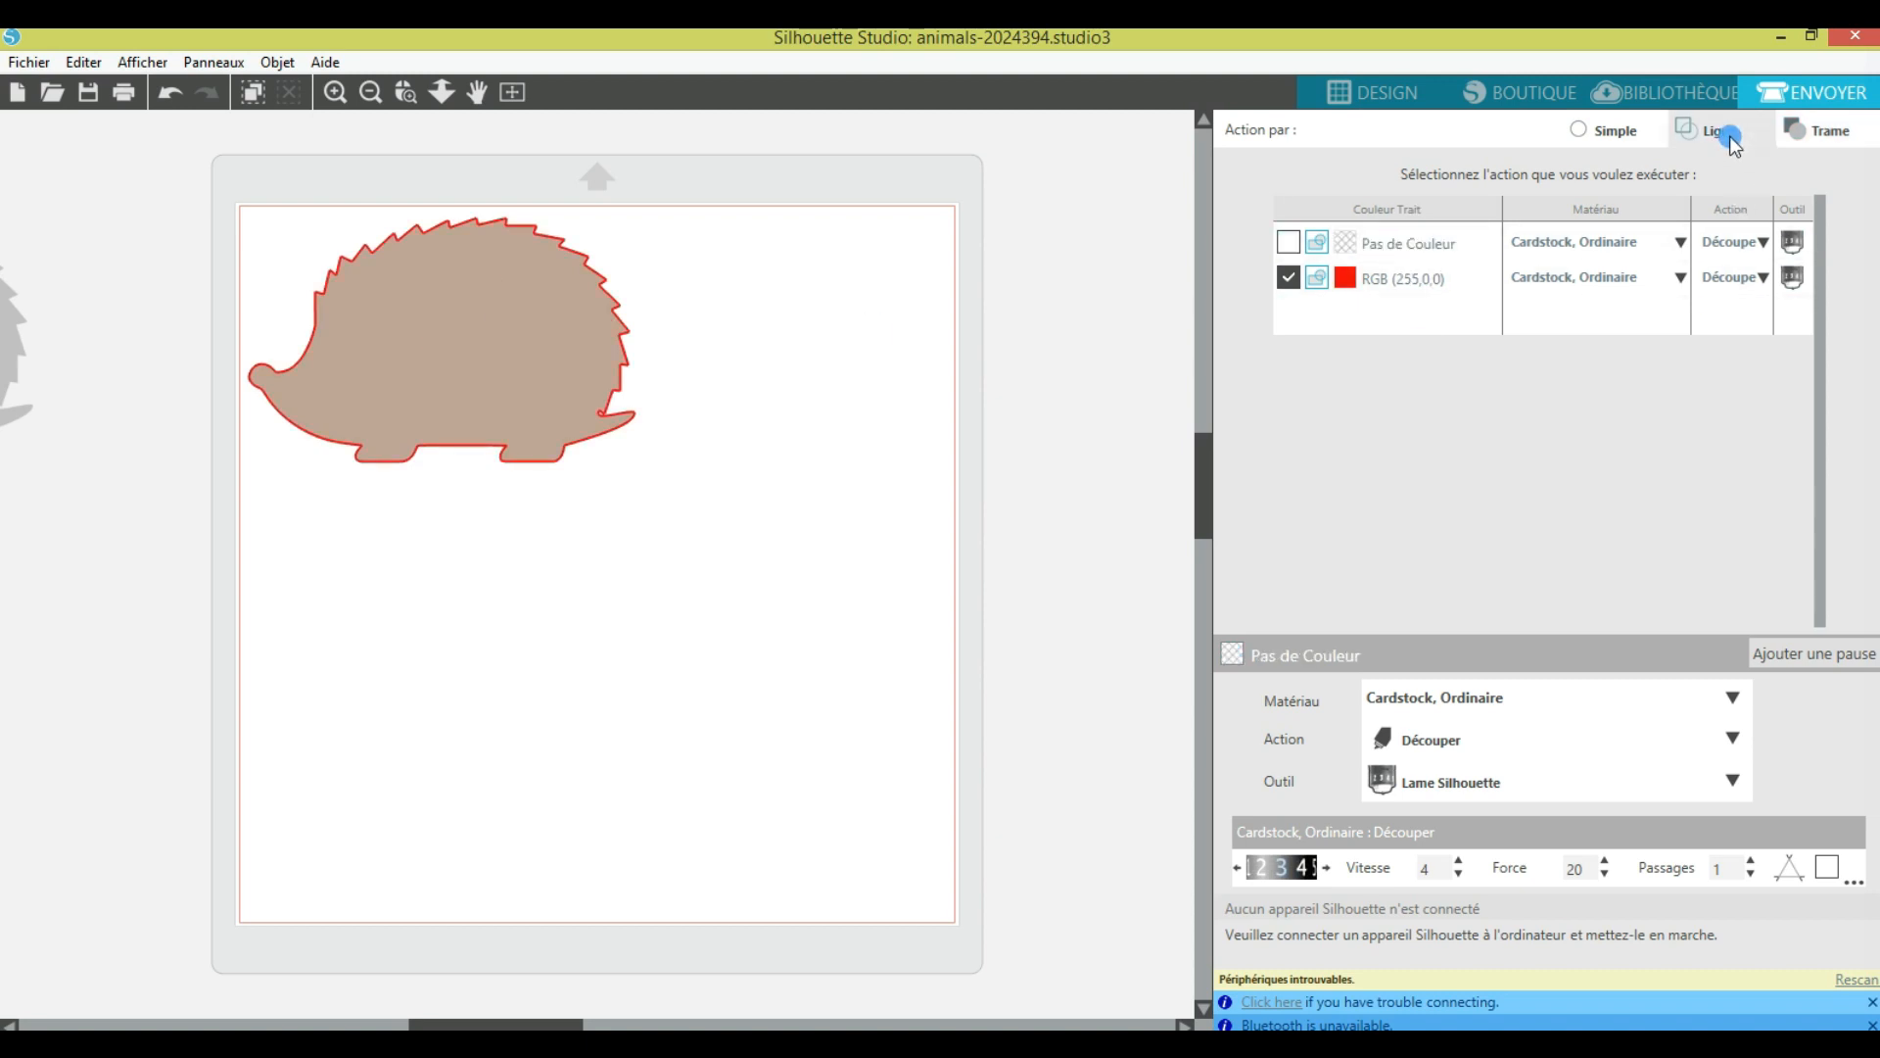
{"action": "left_click", "coordinate": [1628, 130]}
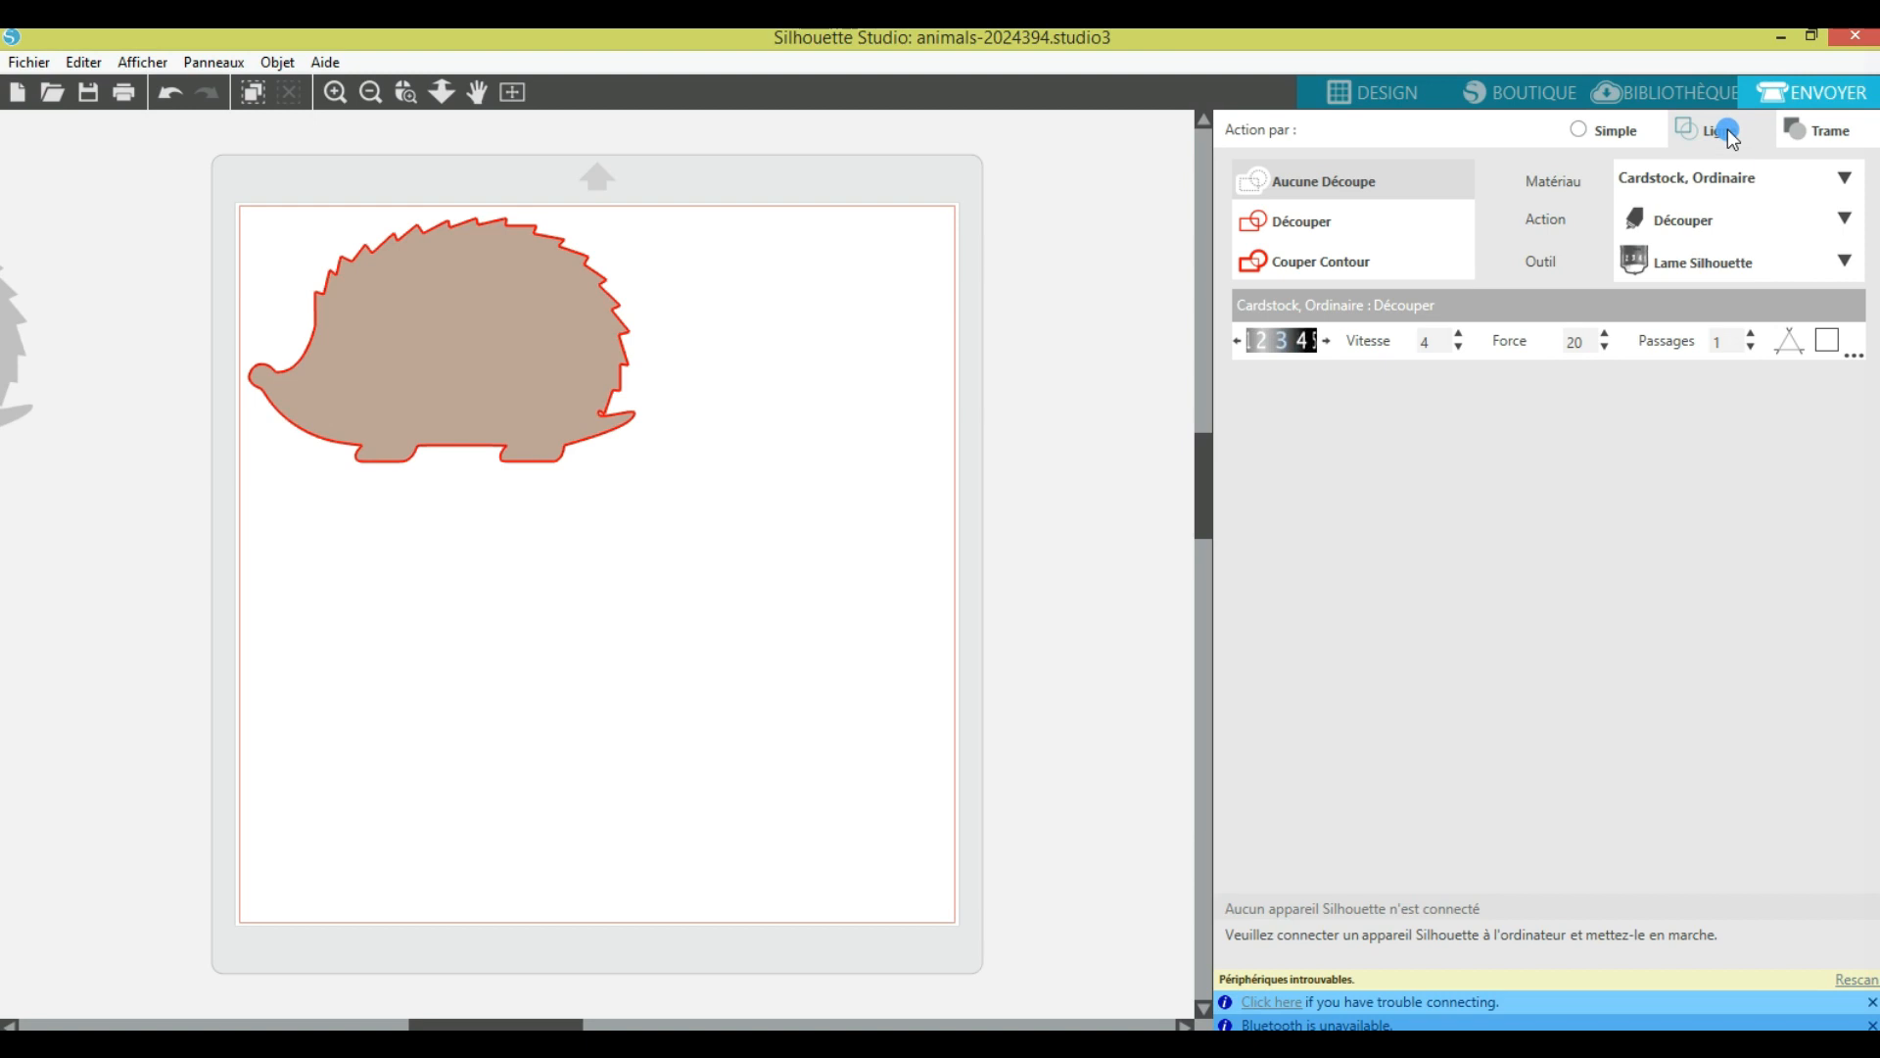
{"action": "left_click", "coordinate": [1726, 130]}
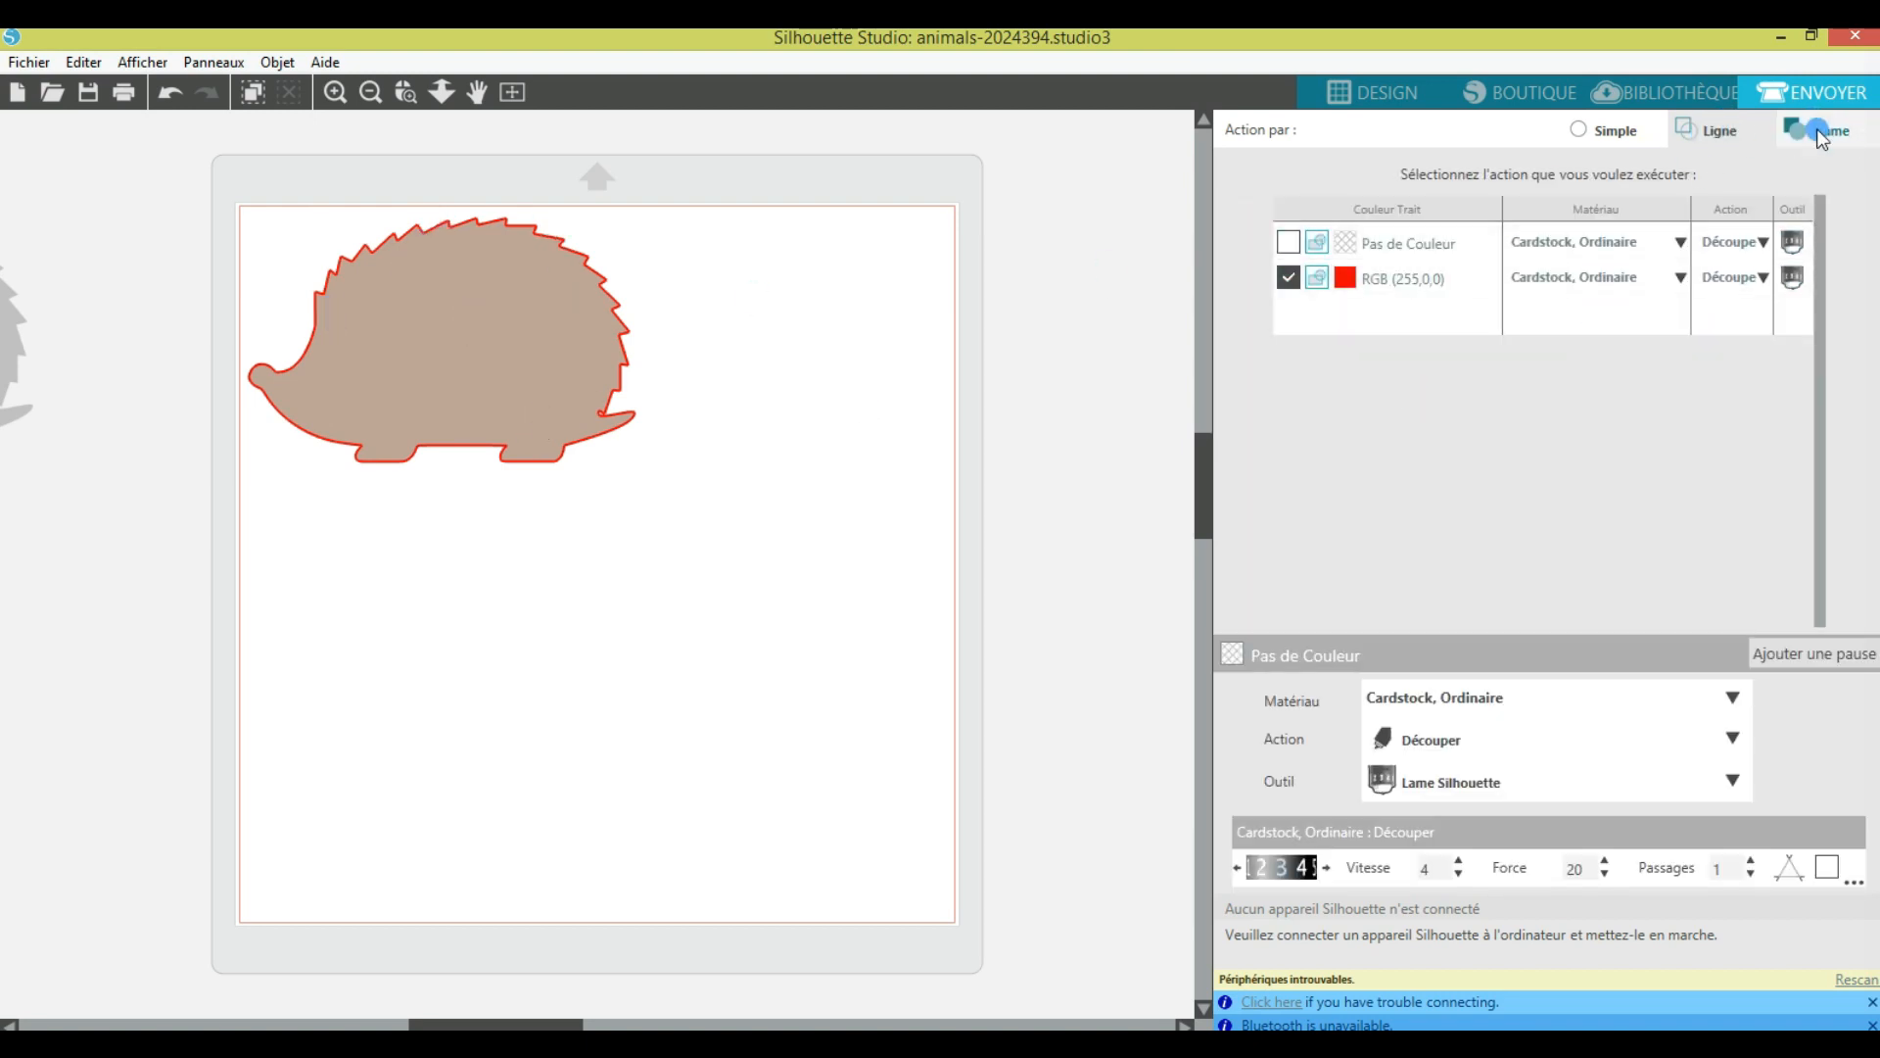
Step: Return to the Simple action mode and set the hedgehog's cut type to Découper
{"action": "left_click", "coordinate": [1334, 241]}
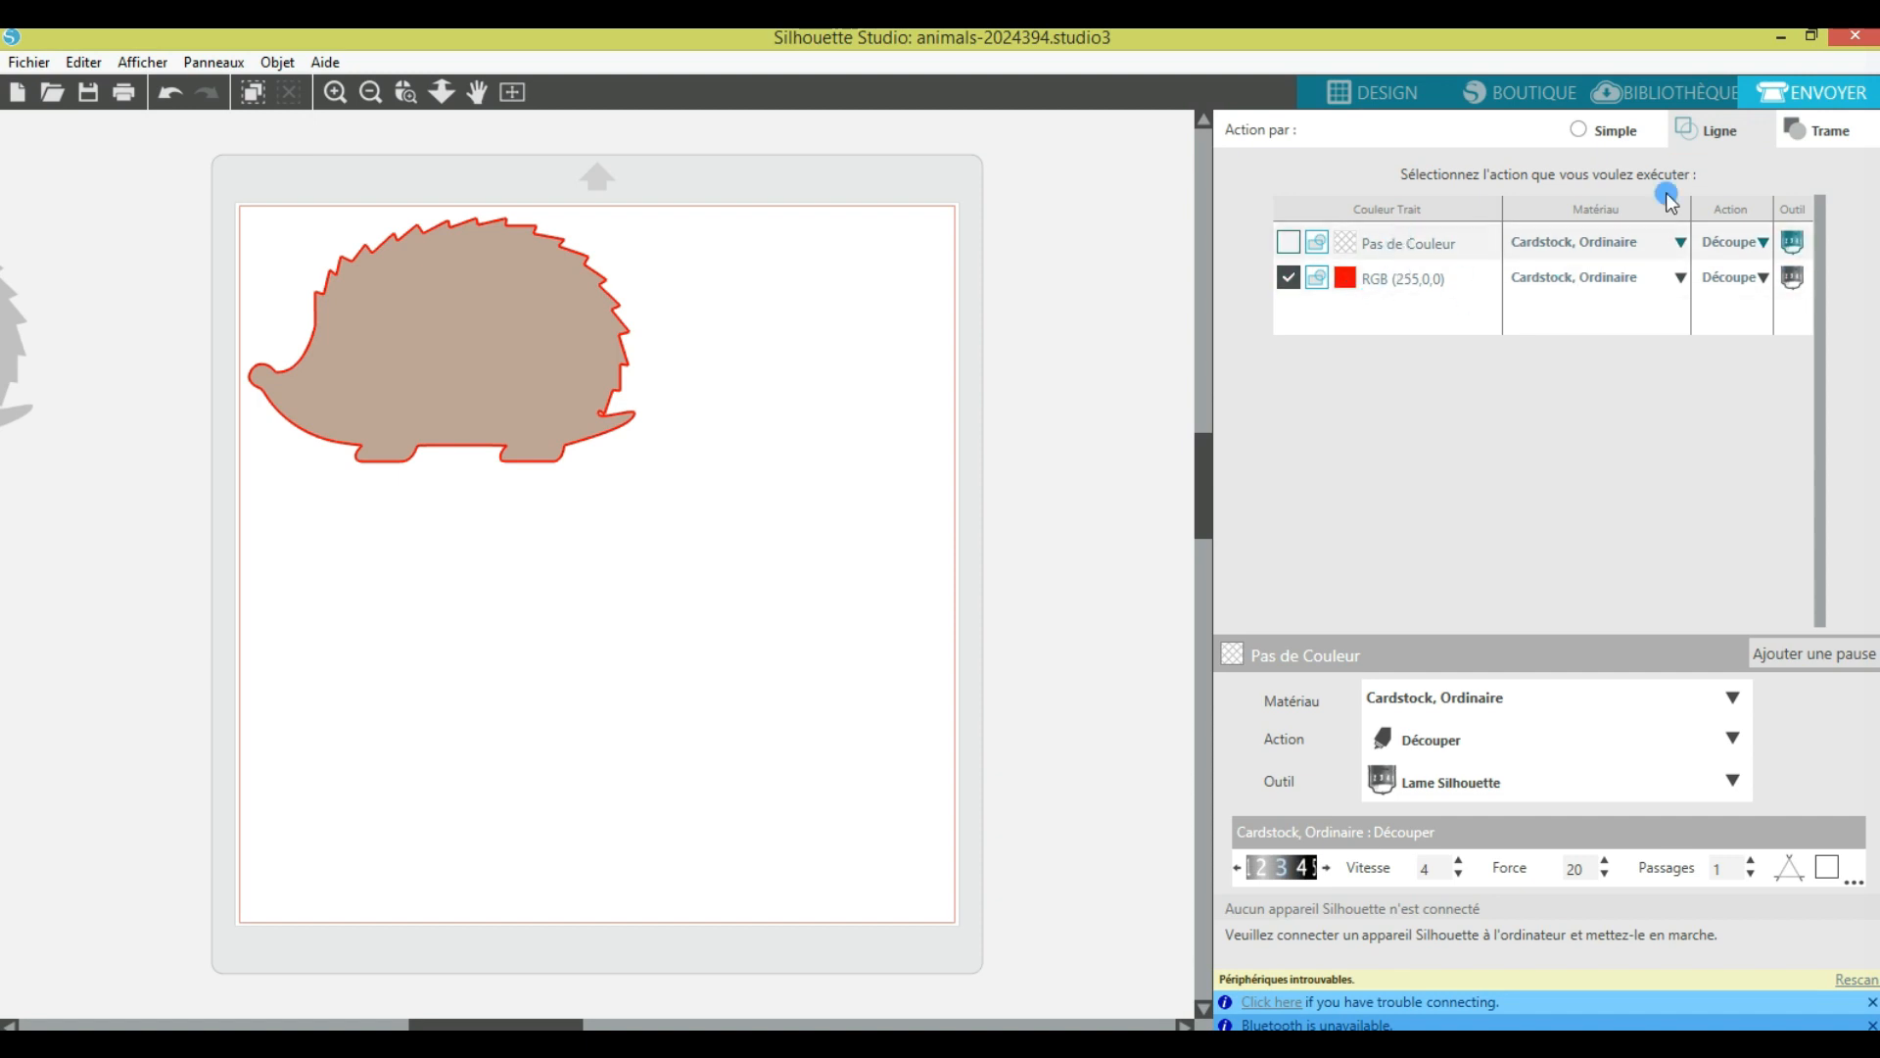
{"action": "left_click", "coordinate": [1579, 130]}
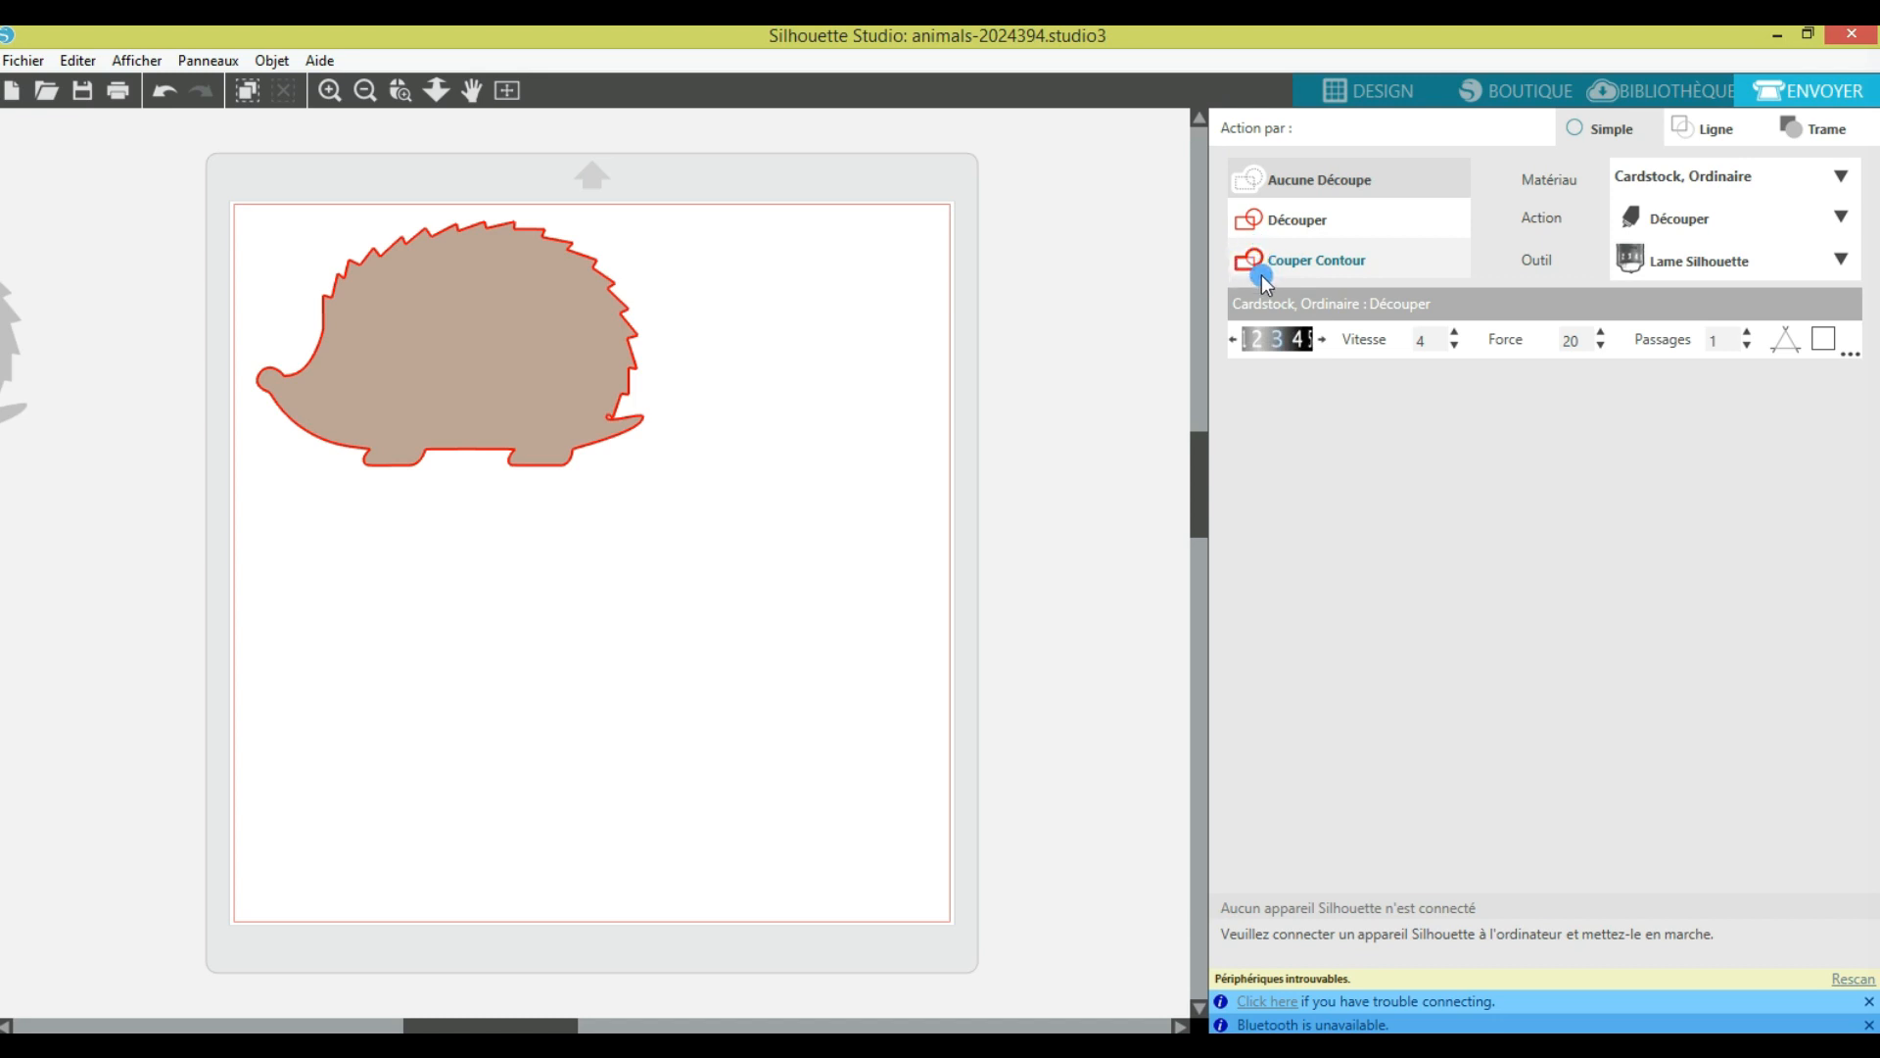
{"action": "left_click", "coordinate": [1279, 217]}
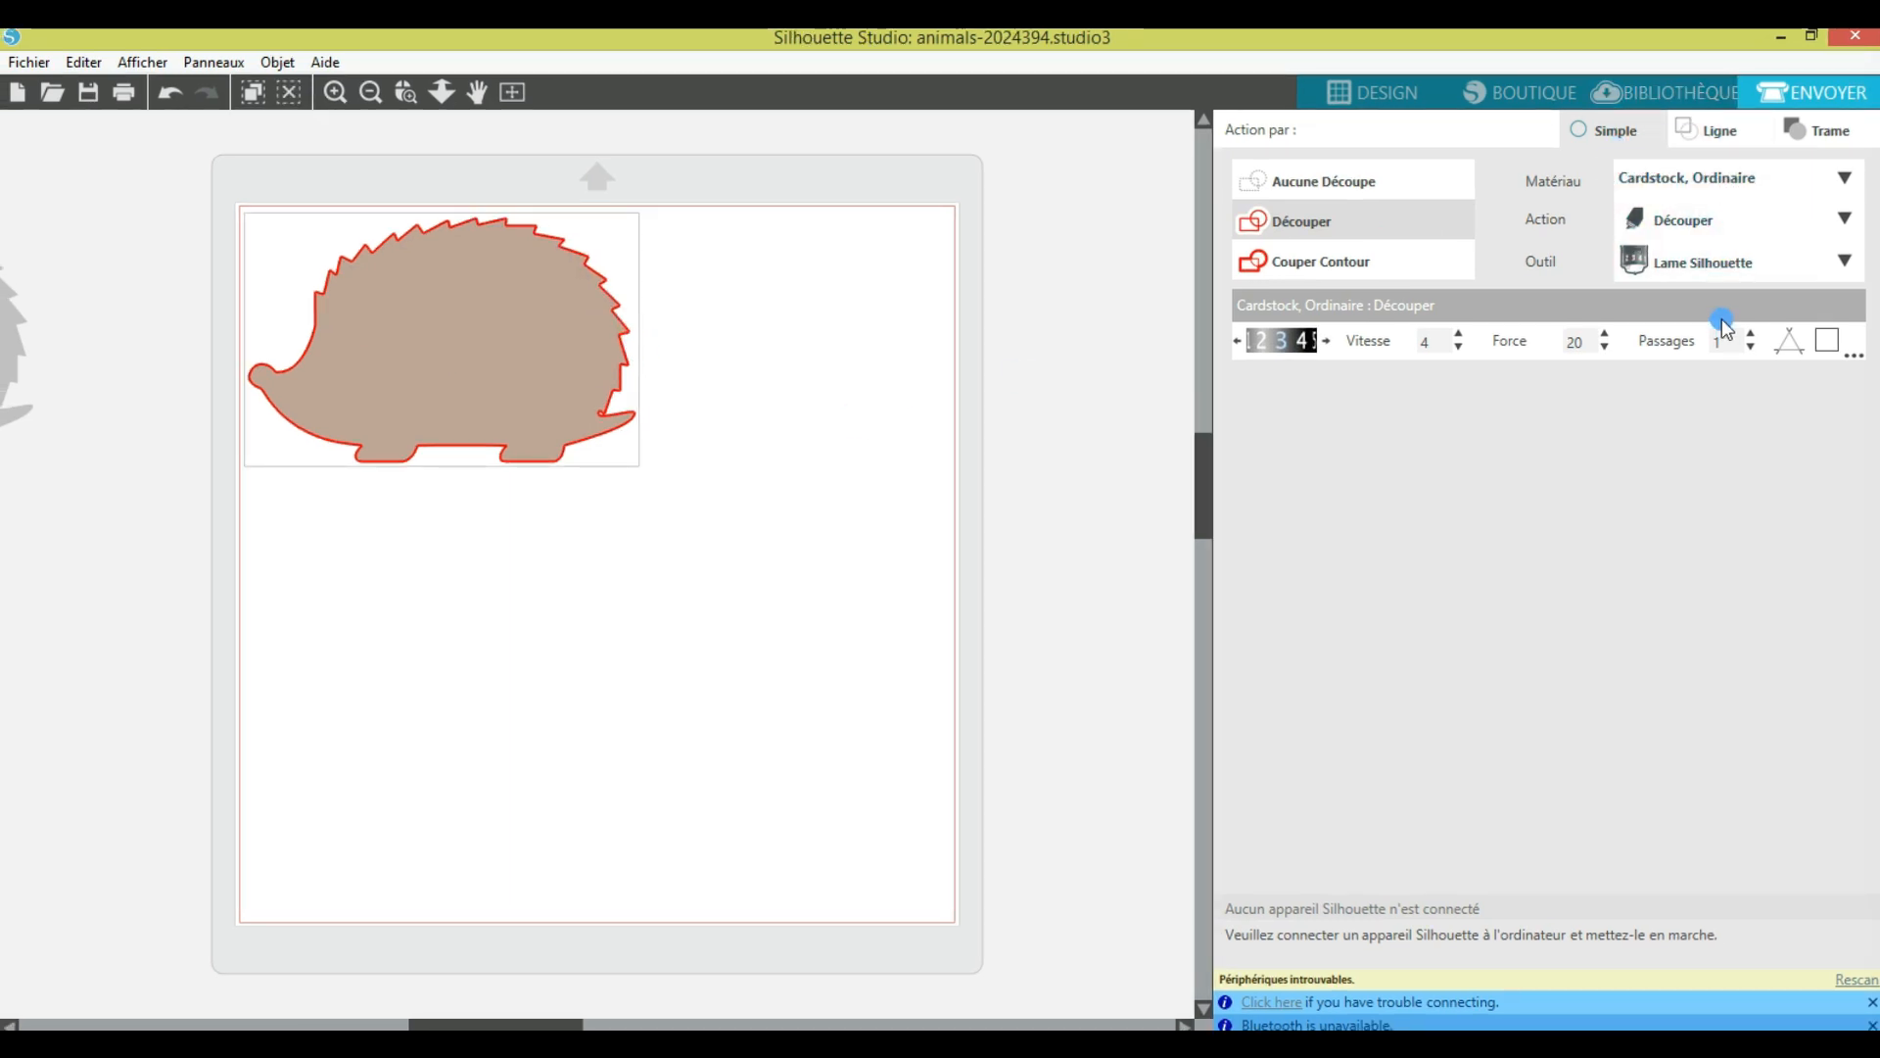
Step: Browse the material presets and set the cutting material to Simili cuir
{"action": "left_click", "coordinate": [1844, 183]}
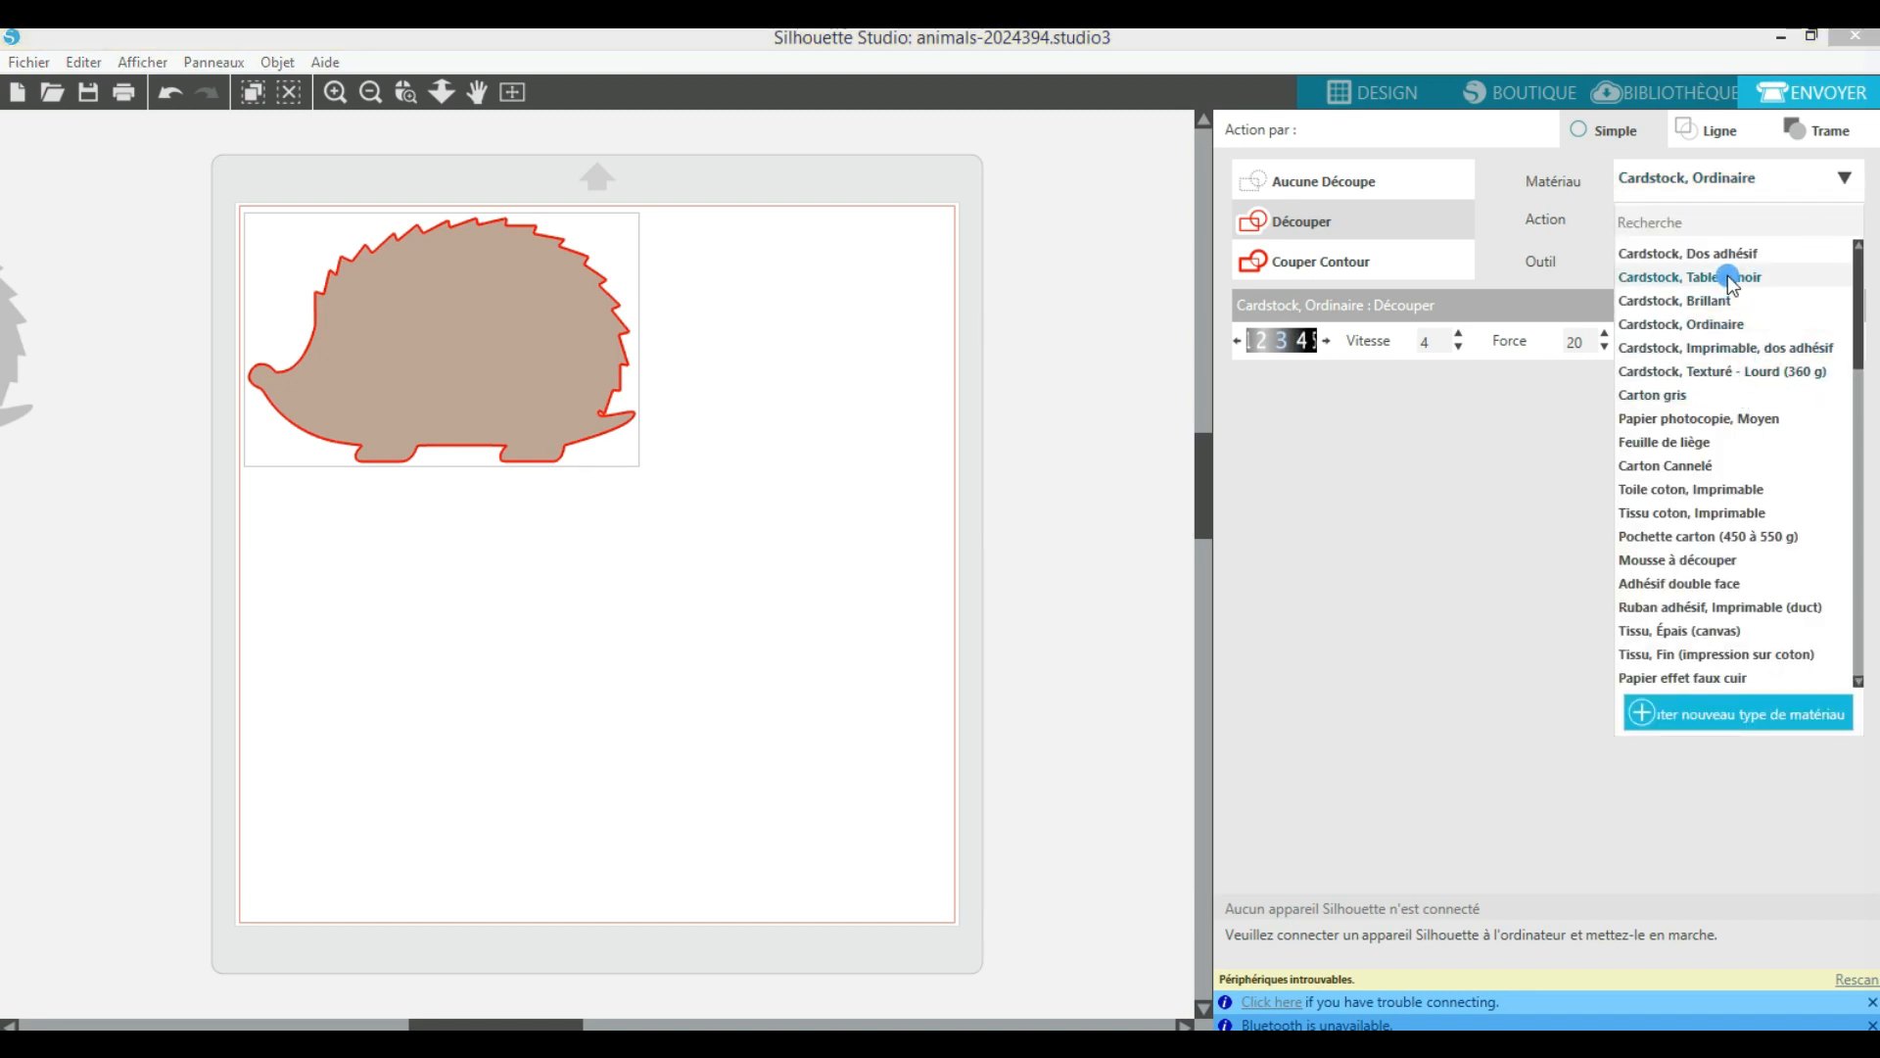
{"action": "scroll", "coordinate": [1727, 275], "scroll_direction": "down", "scroll_amount": 2}
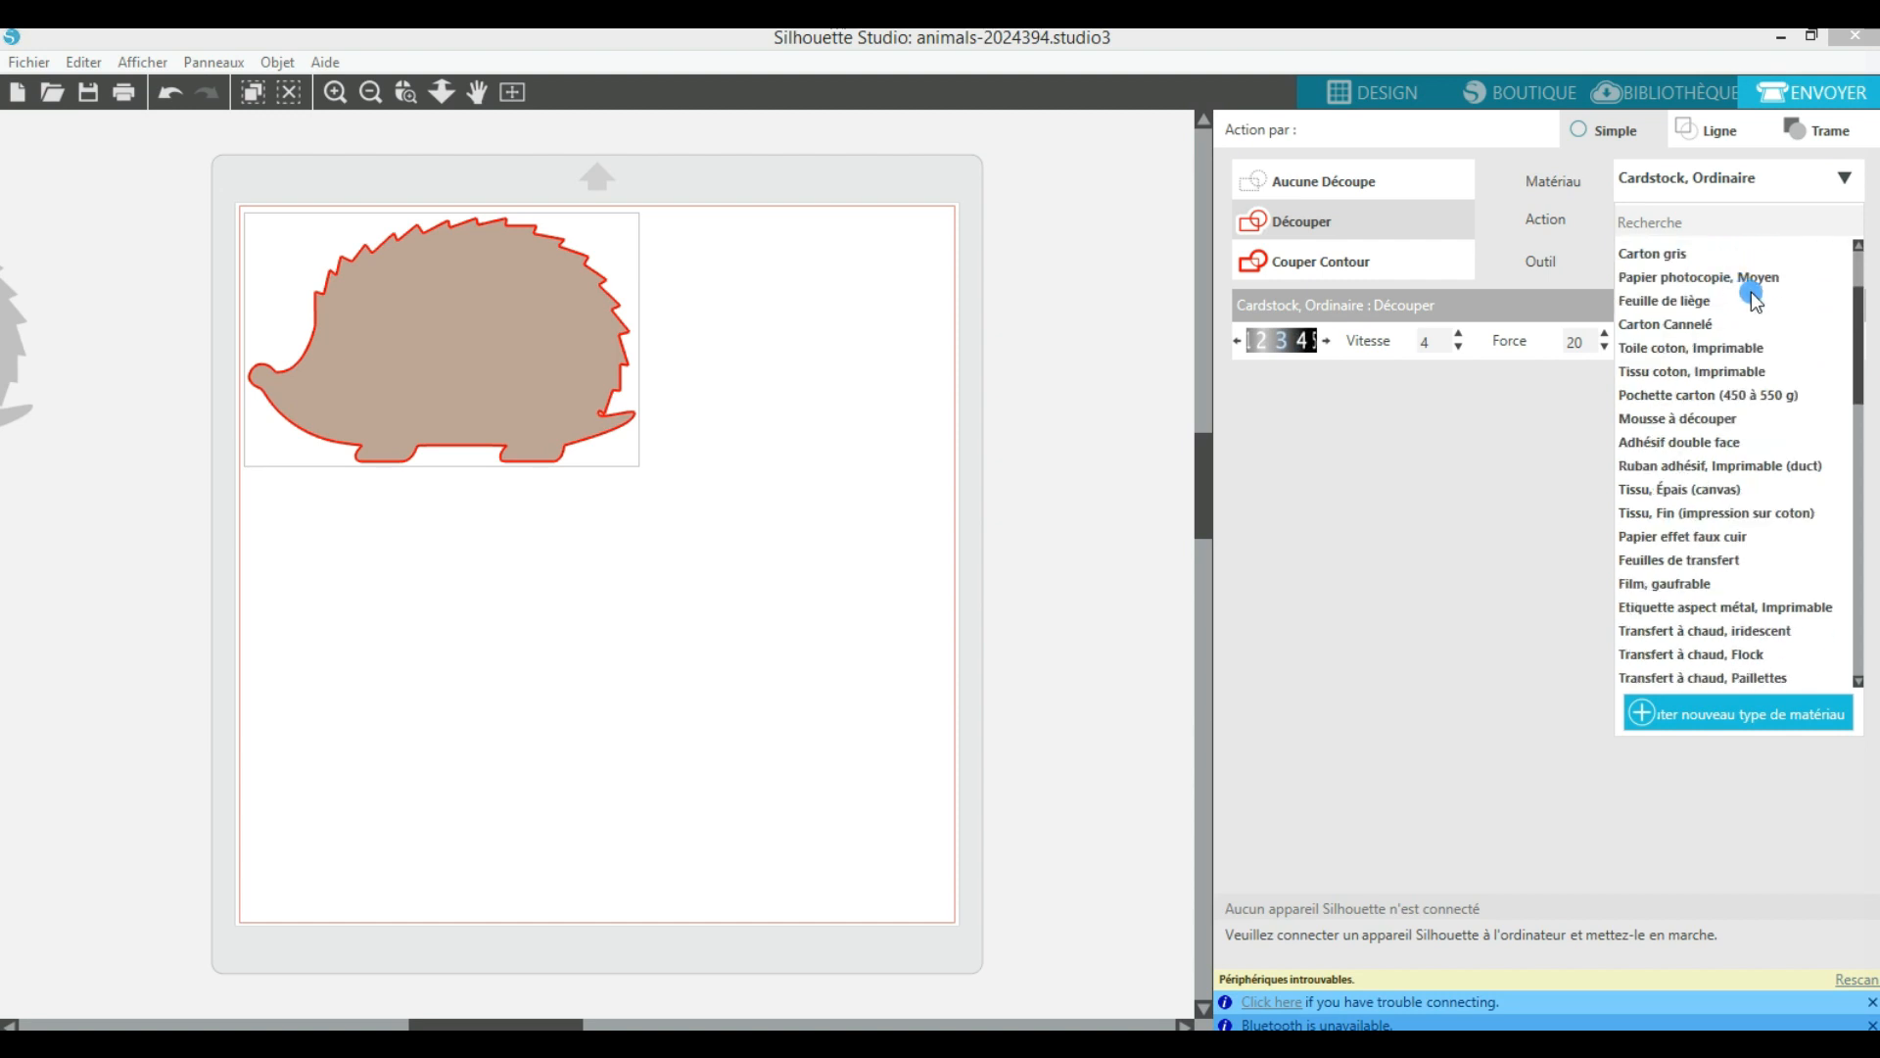
{"action": "scroll", "coordinate": [1727, 278], "scroll_direction": "up", "scroll_amount": 2}
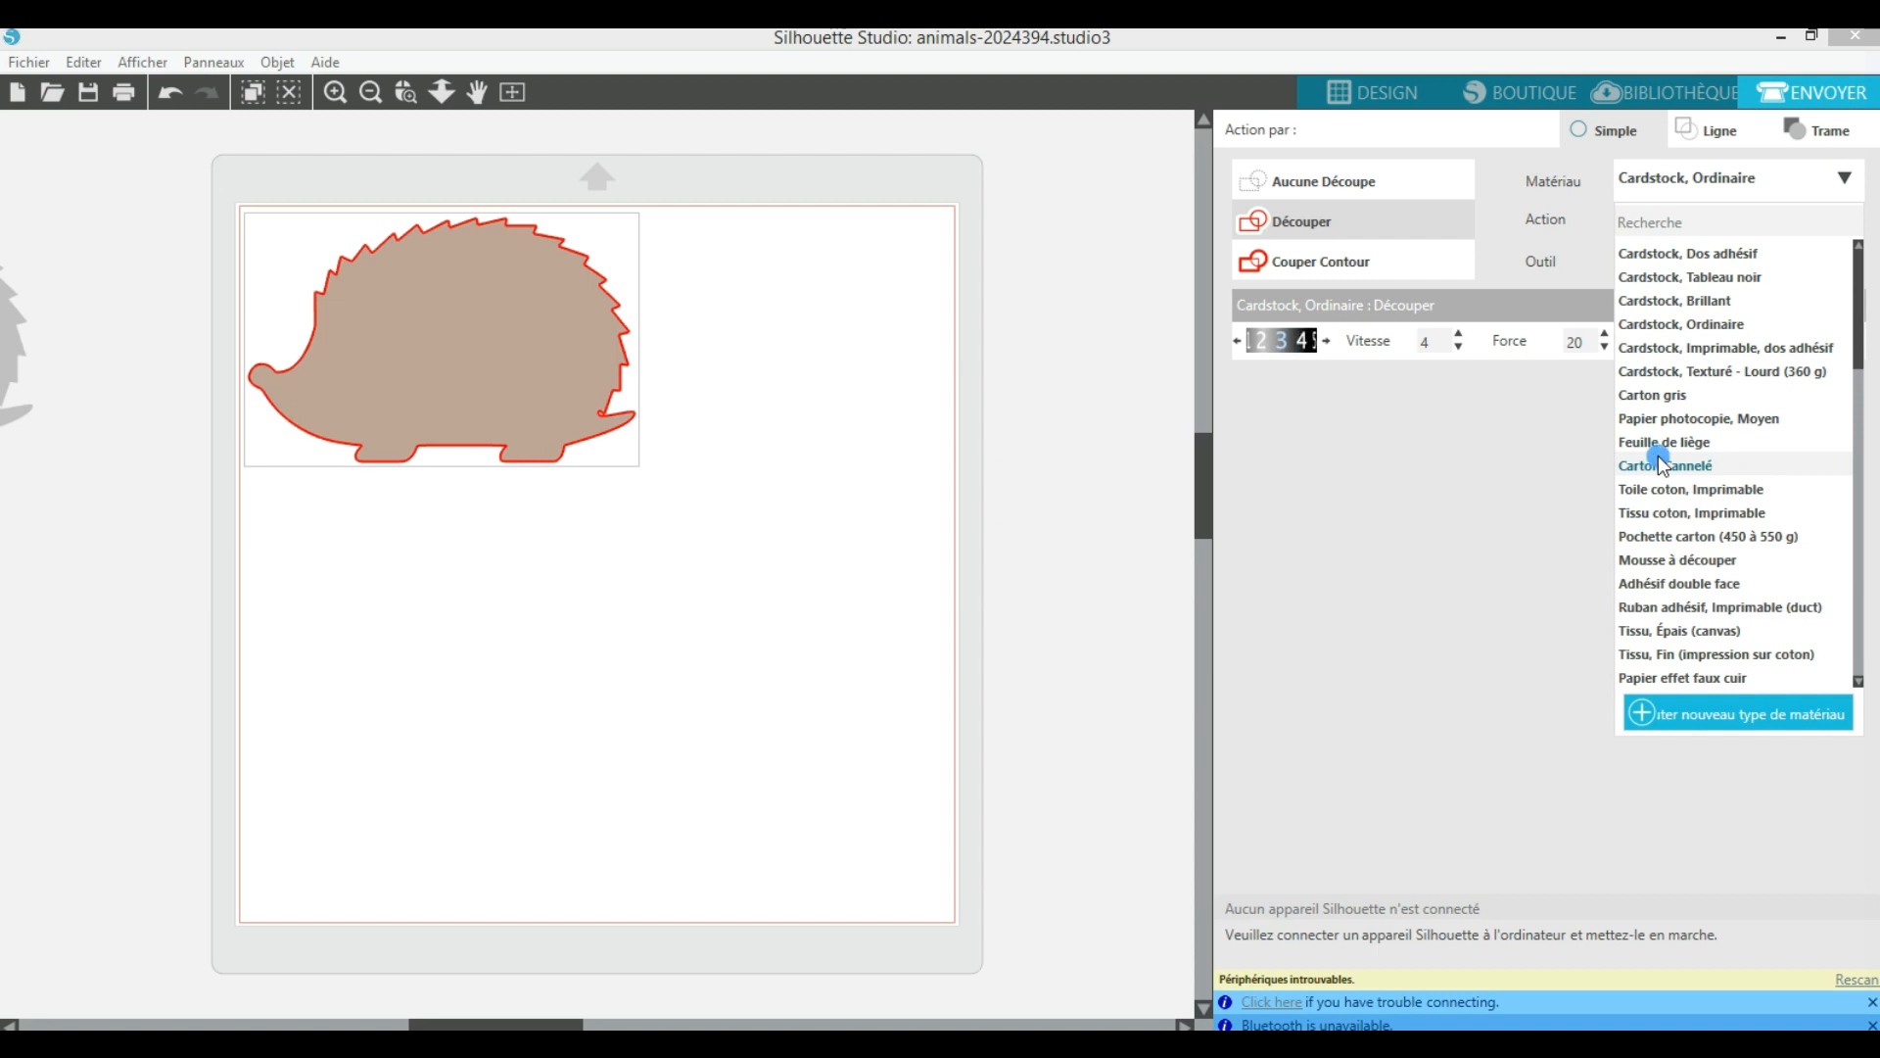
{"action": "scroll", "coordinate": [1719, 401], "scroll_direction": "down", "scroll_amount": 1}
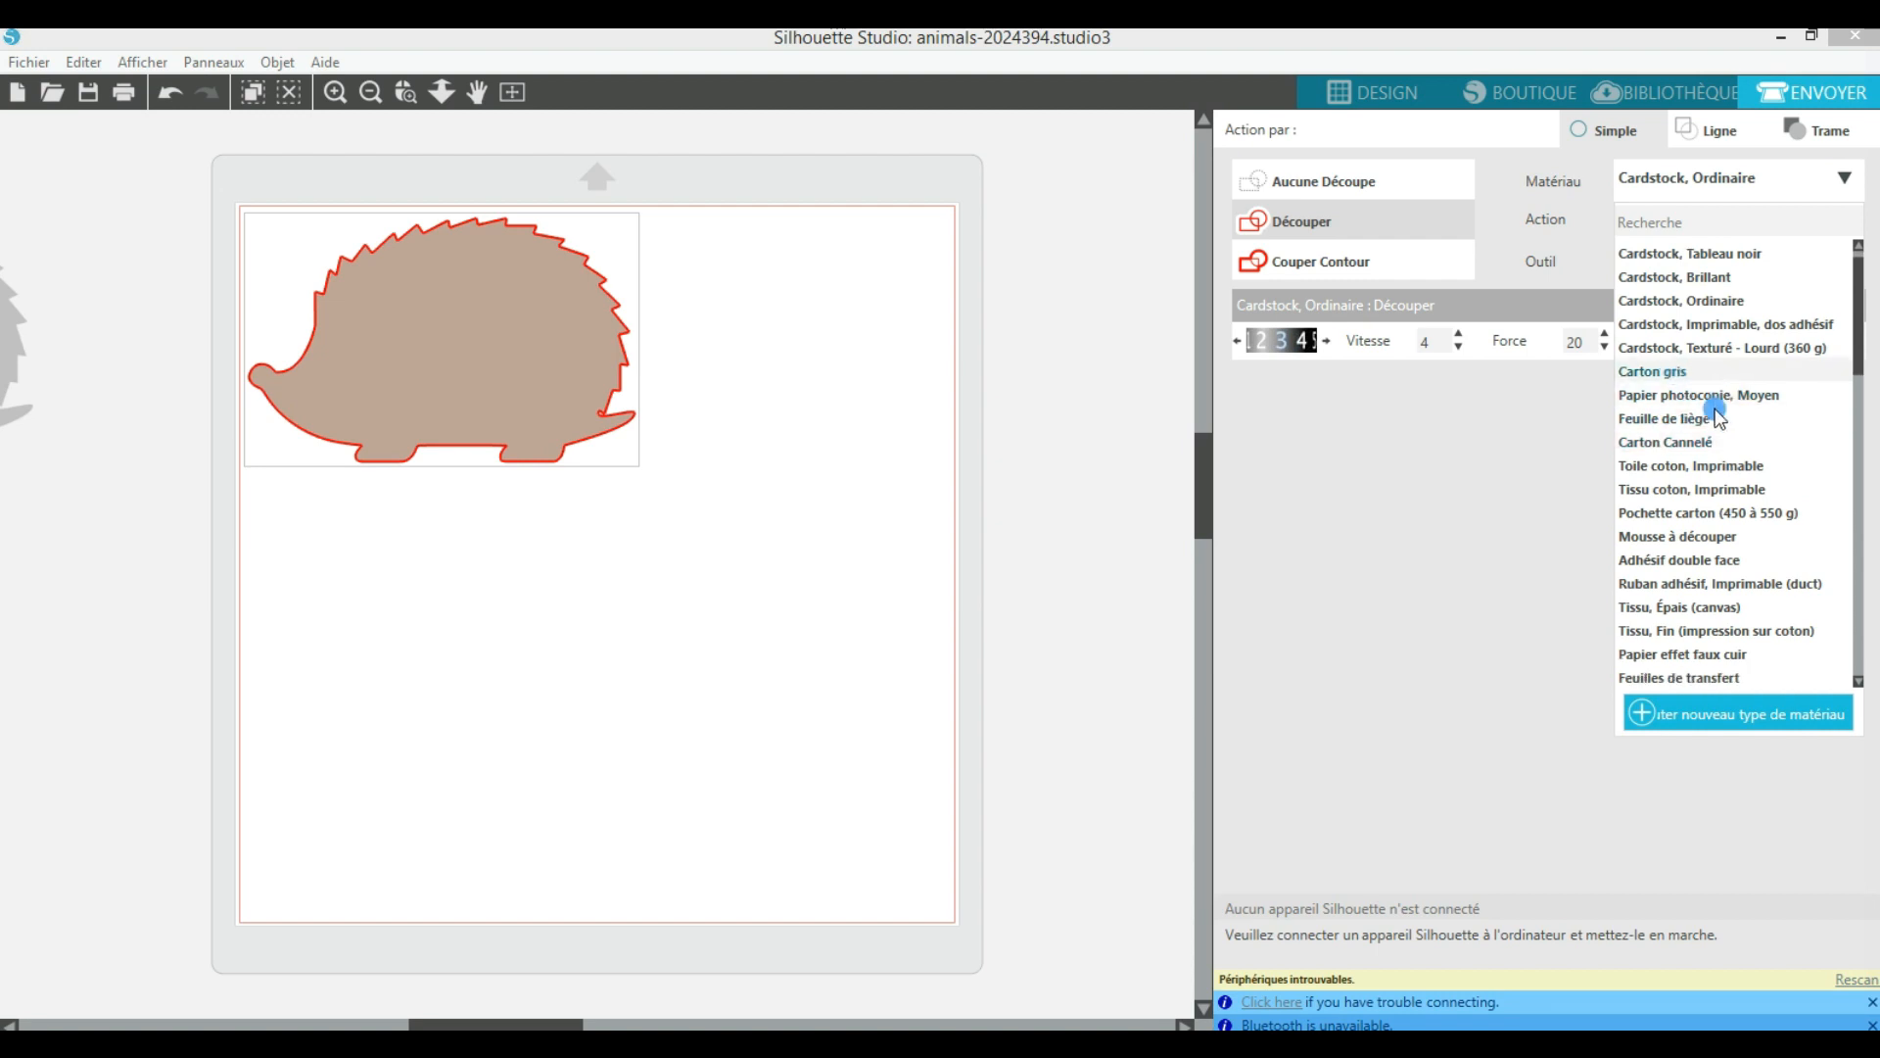
{"action": "scroll", "coordinate": [1731, 495], "scroll_direction": "down", "scroll_amount": 3}
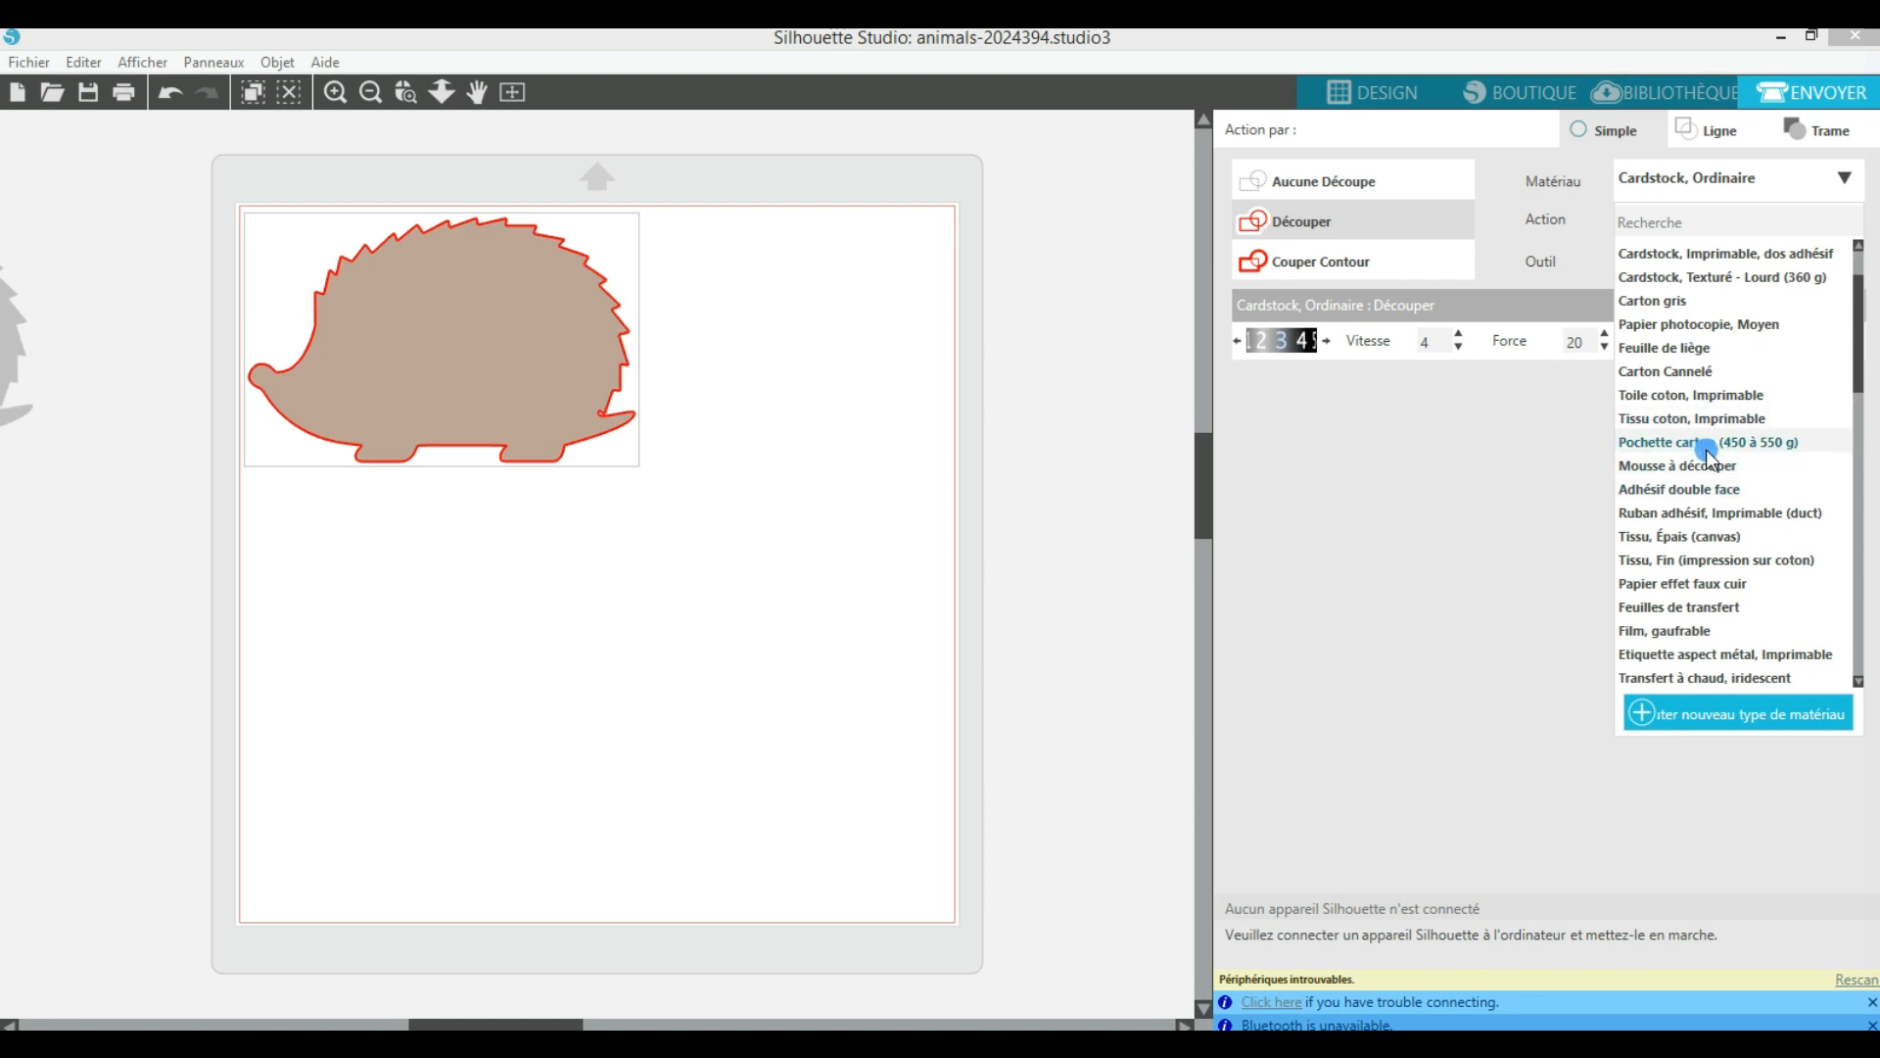
{"action": "scroll", "coordinate": [1729, 485], "scroll_direction": "down", "scroll_amount": 4}
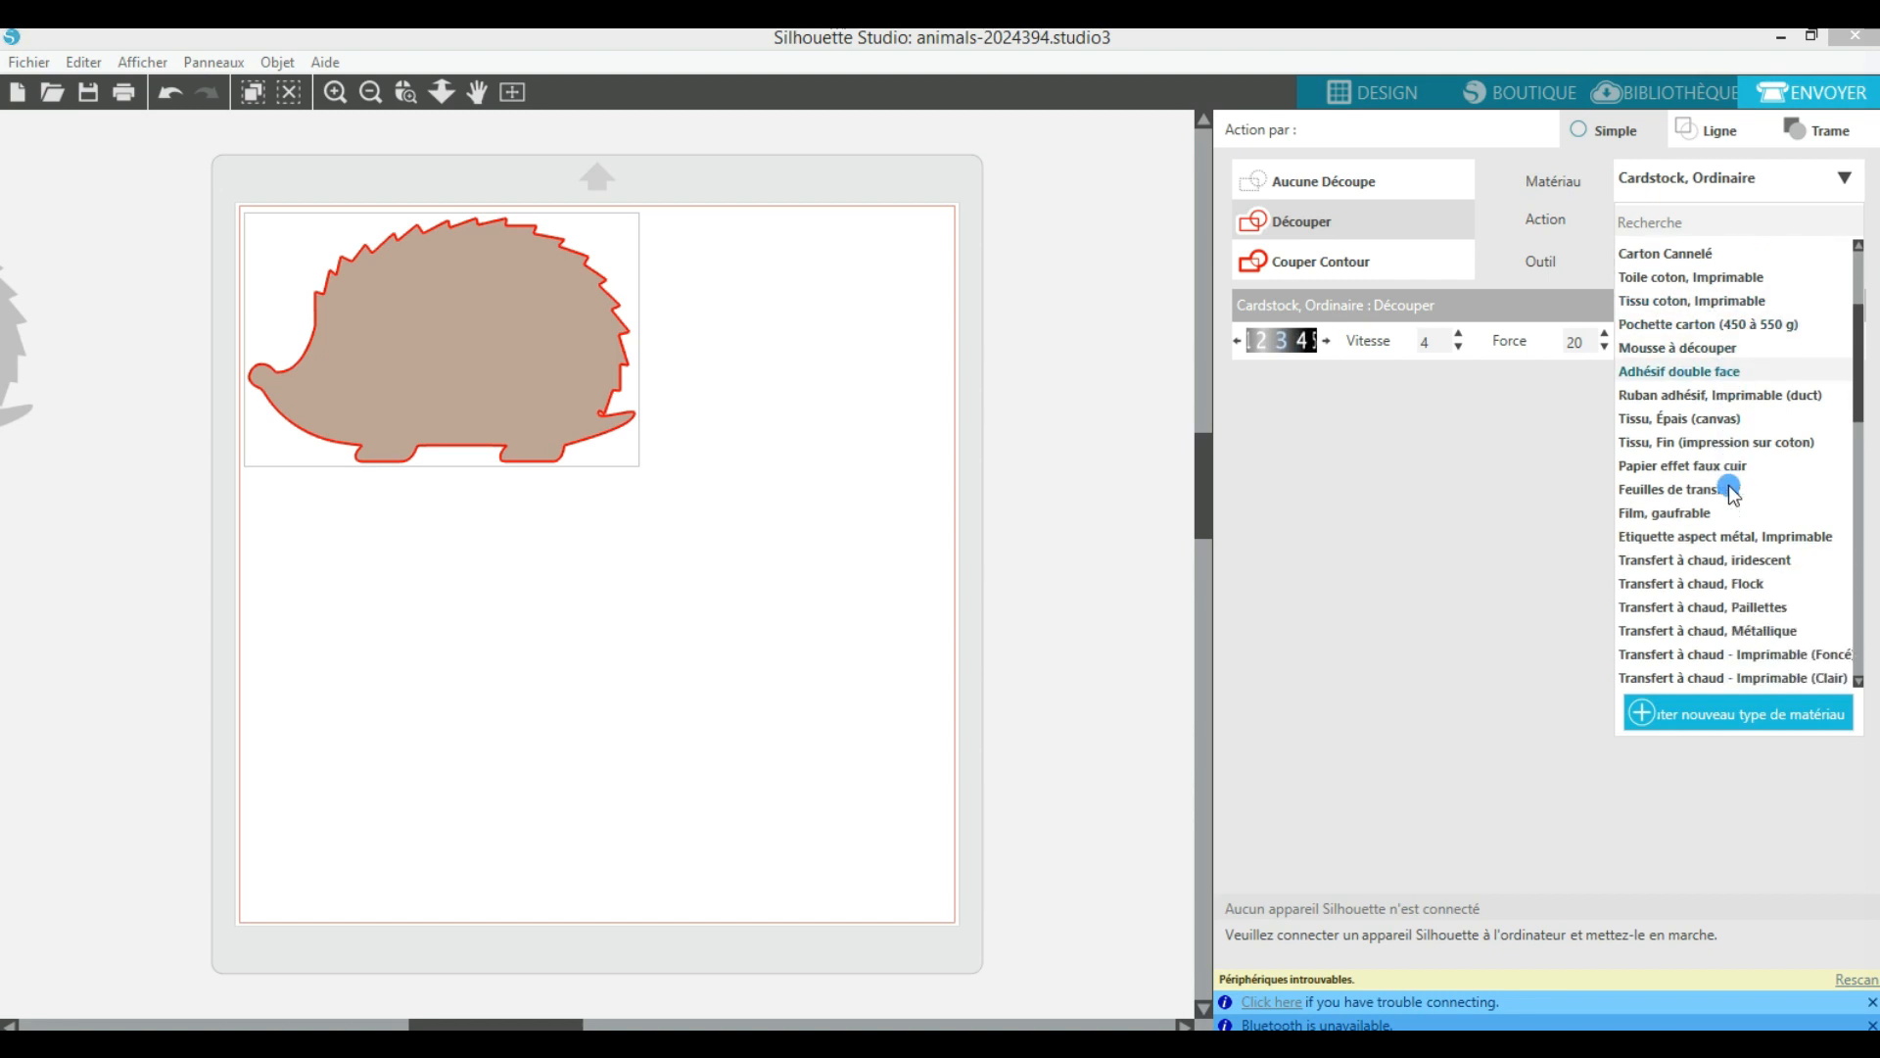
{"action": "scroll", "coordinate": [1730, 485], "scroll_direction": "down", "scroll_amount": 3}
{"action": "scroll", "coordinate": [1723, 477], "scroll_direction": "down", "scroll_amount": 2}
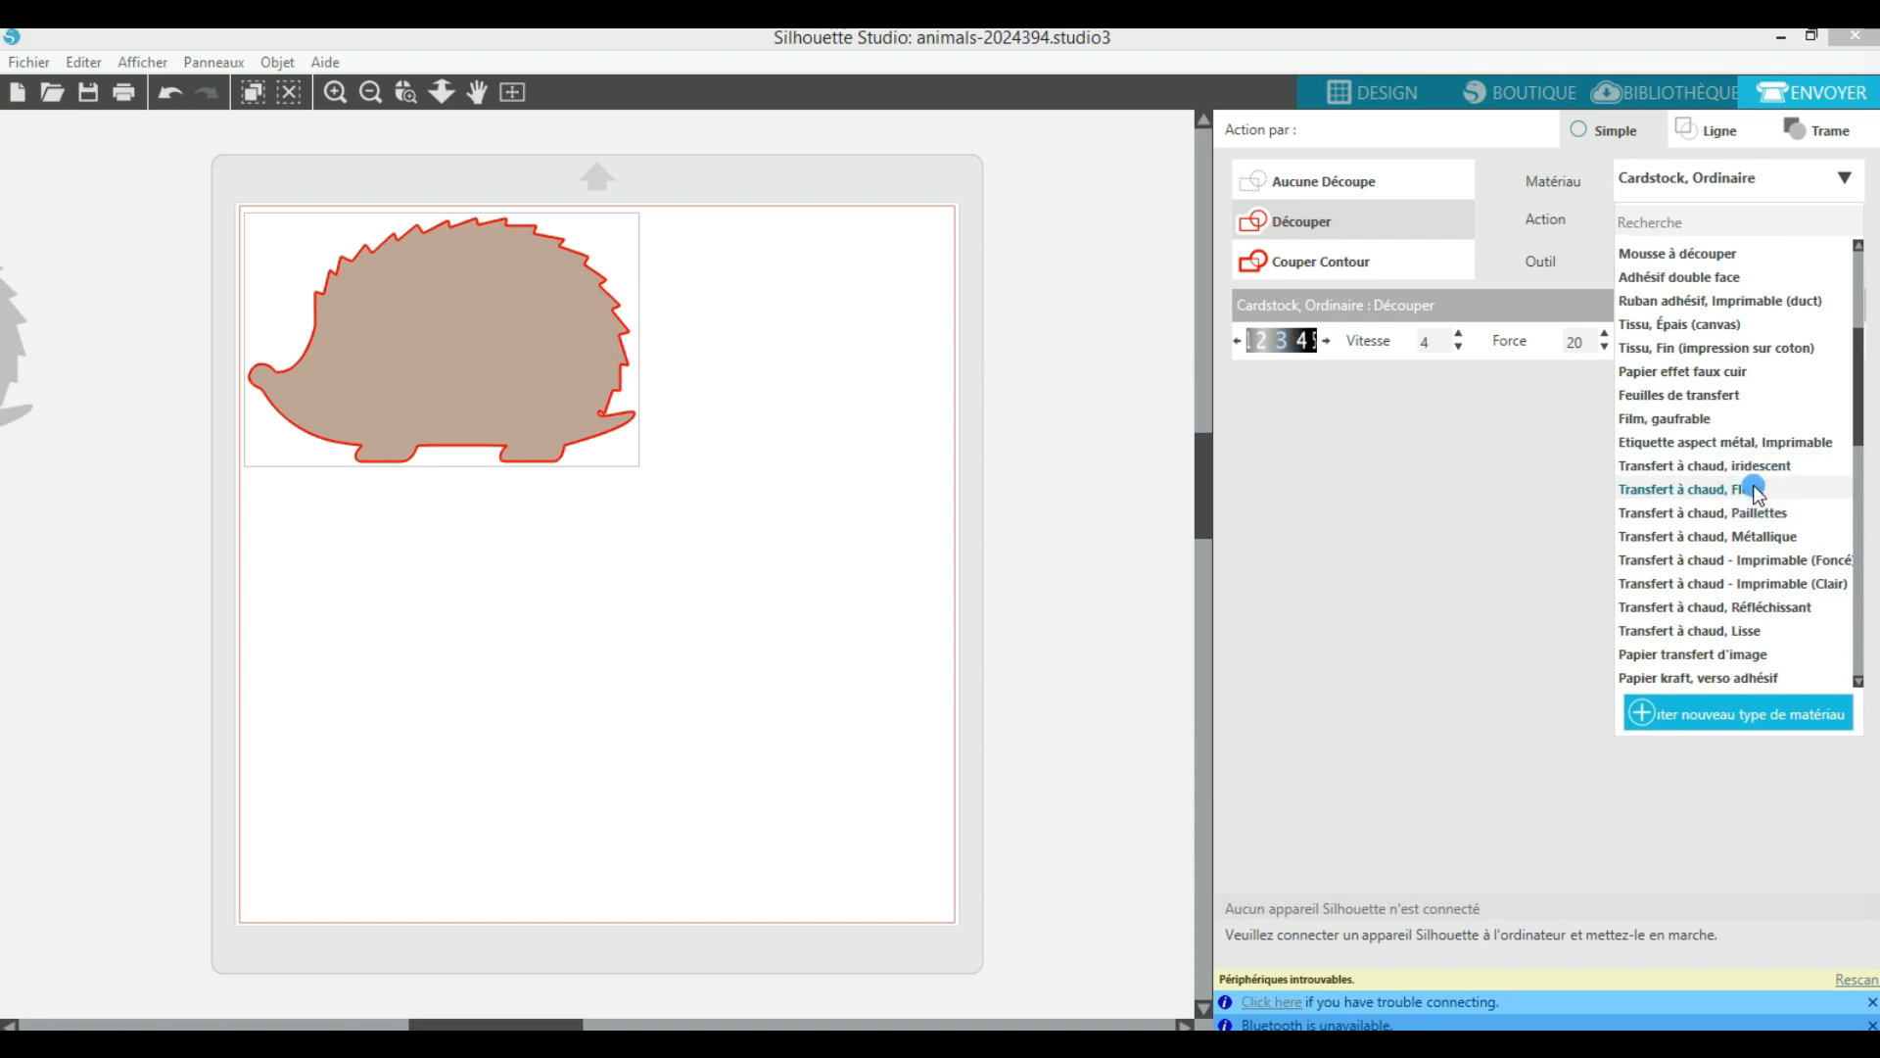
{"action": "scroll", "coordinate": [1748, 500], "scroll_direction": "down", "scroll_amount": 4}
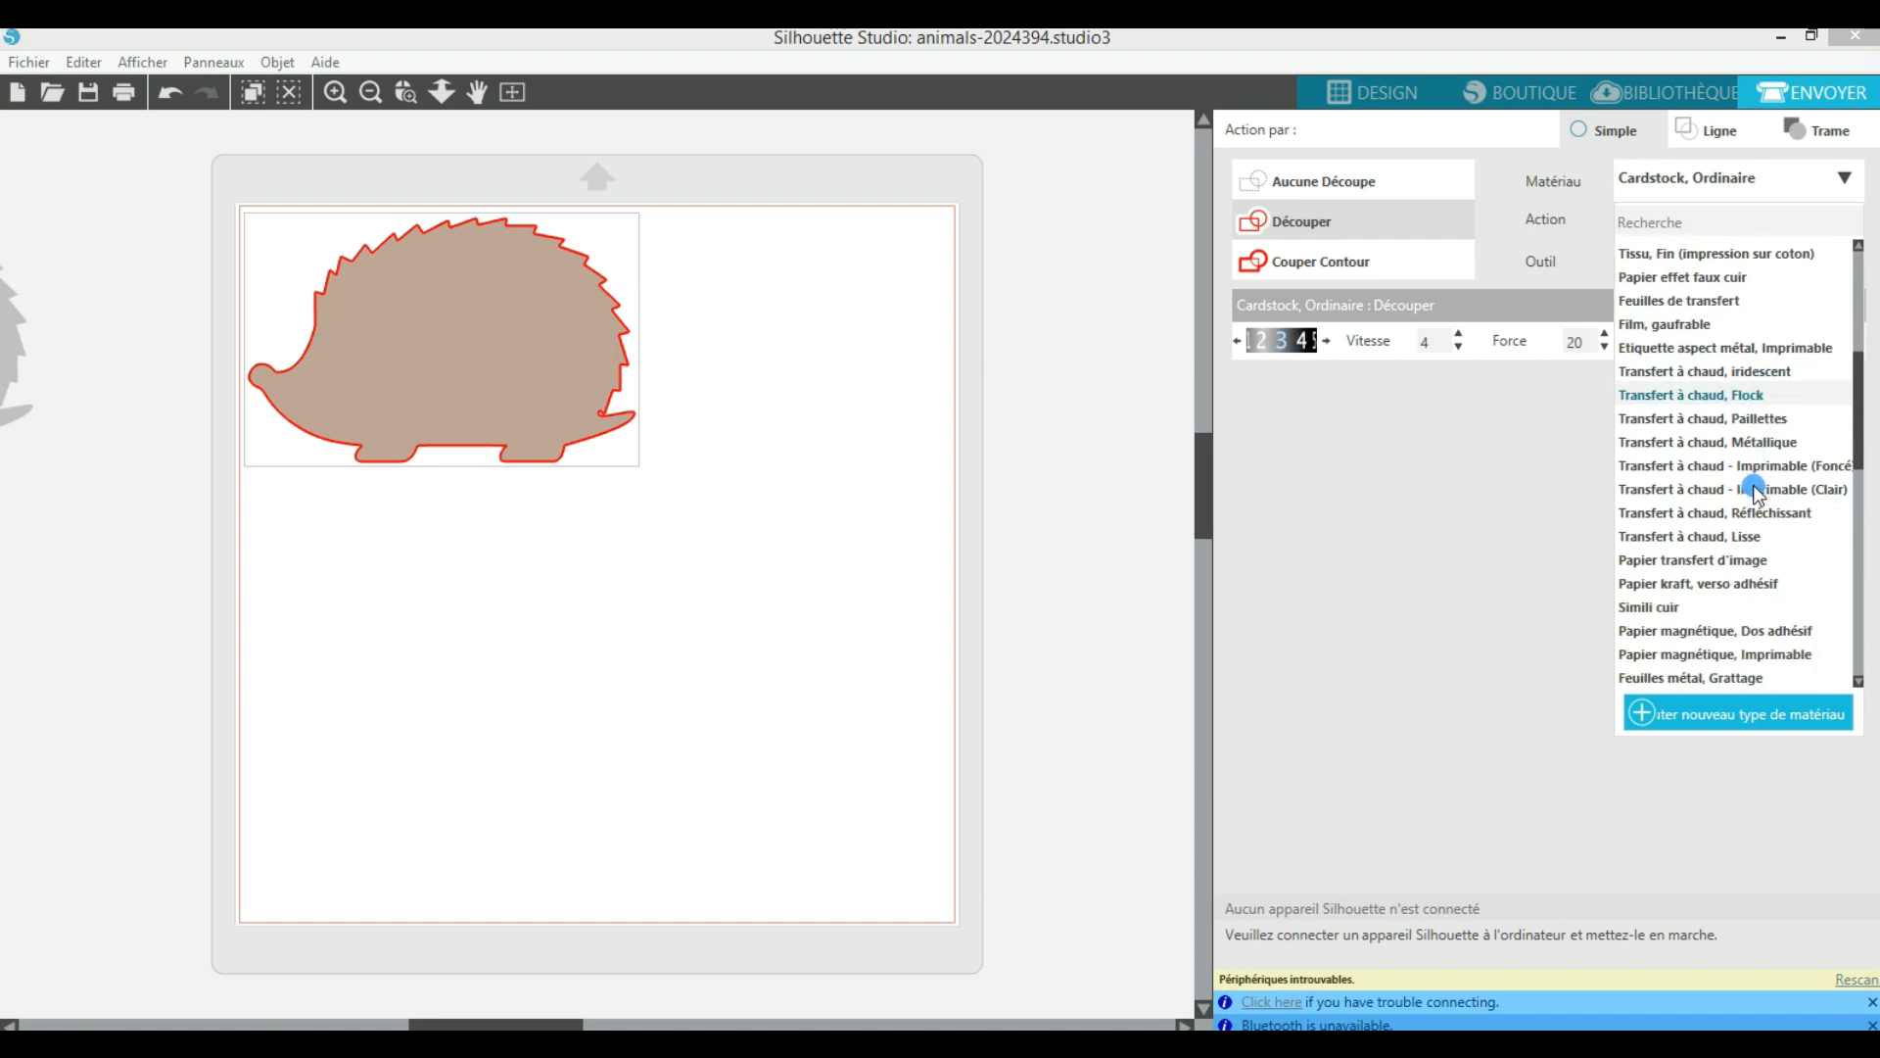
{"action": "scroll", "coordinate": [1753, 485], "scroll_direction": "down", "scroll_amount": 3}
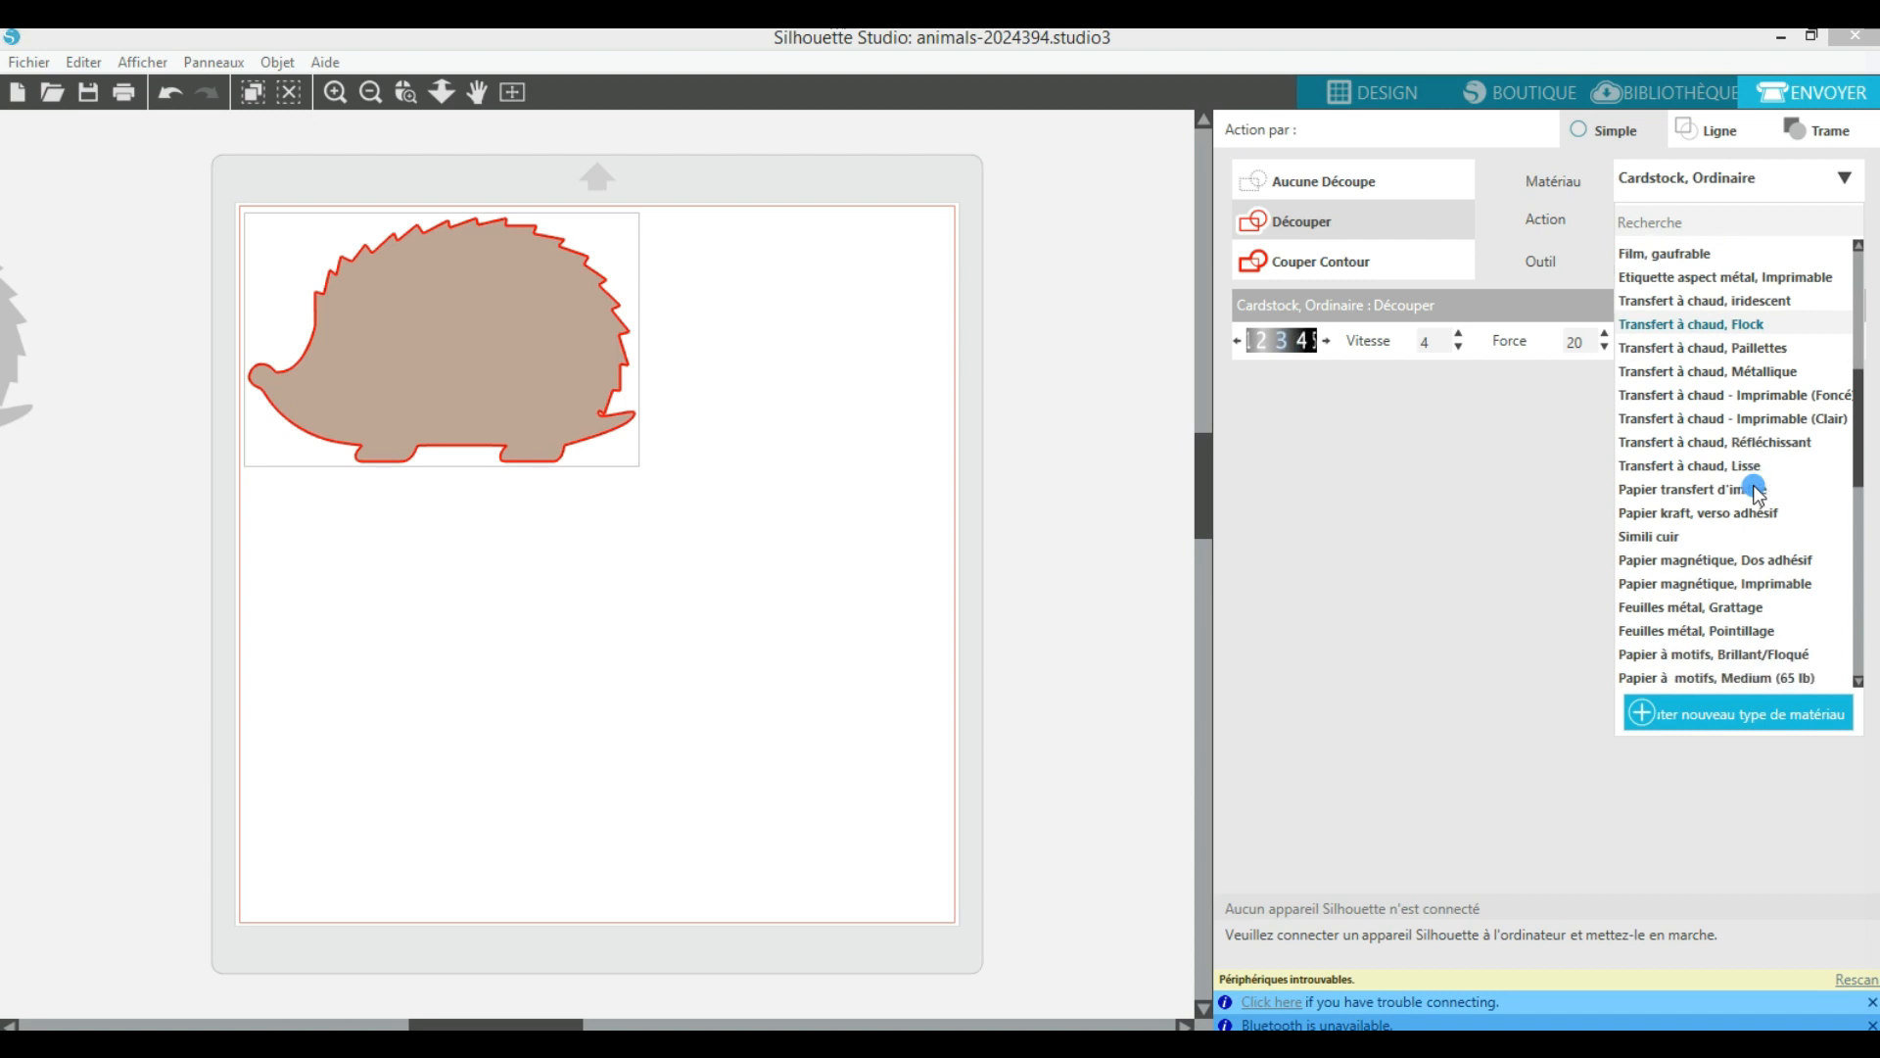
{"action": "scroll", "coordinate": [1752, 485], "scroll_direction": "down", "scroll_amount": 1}
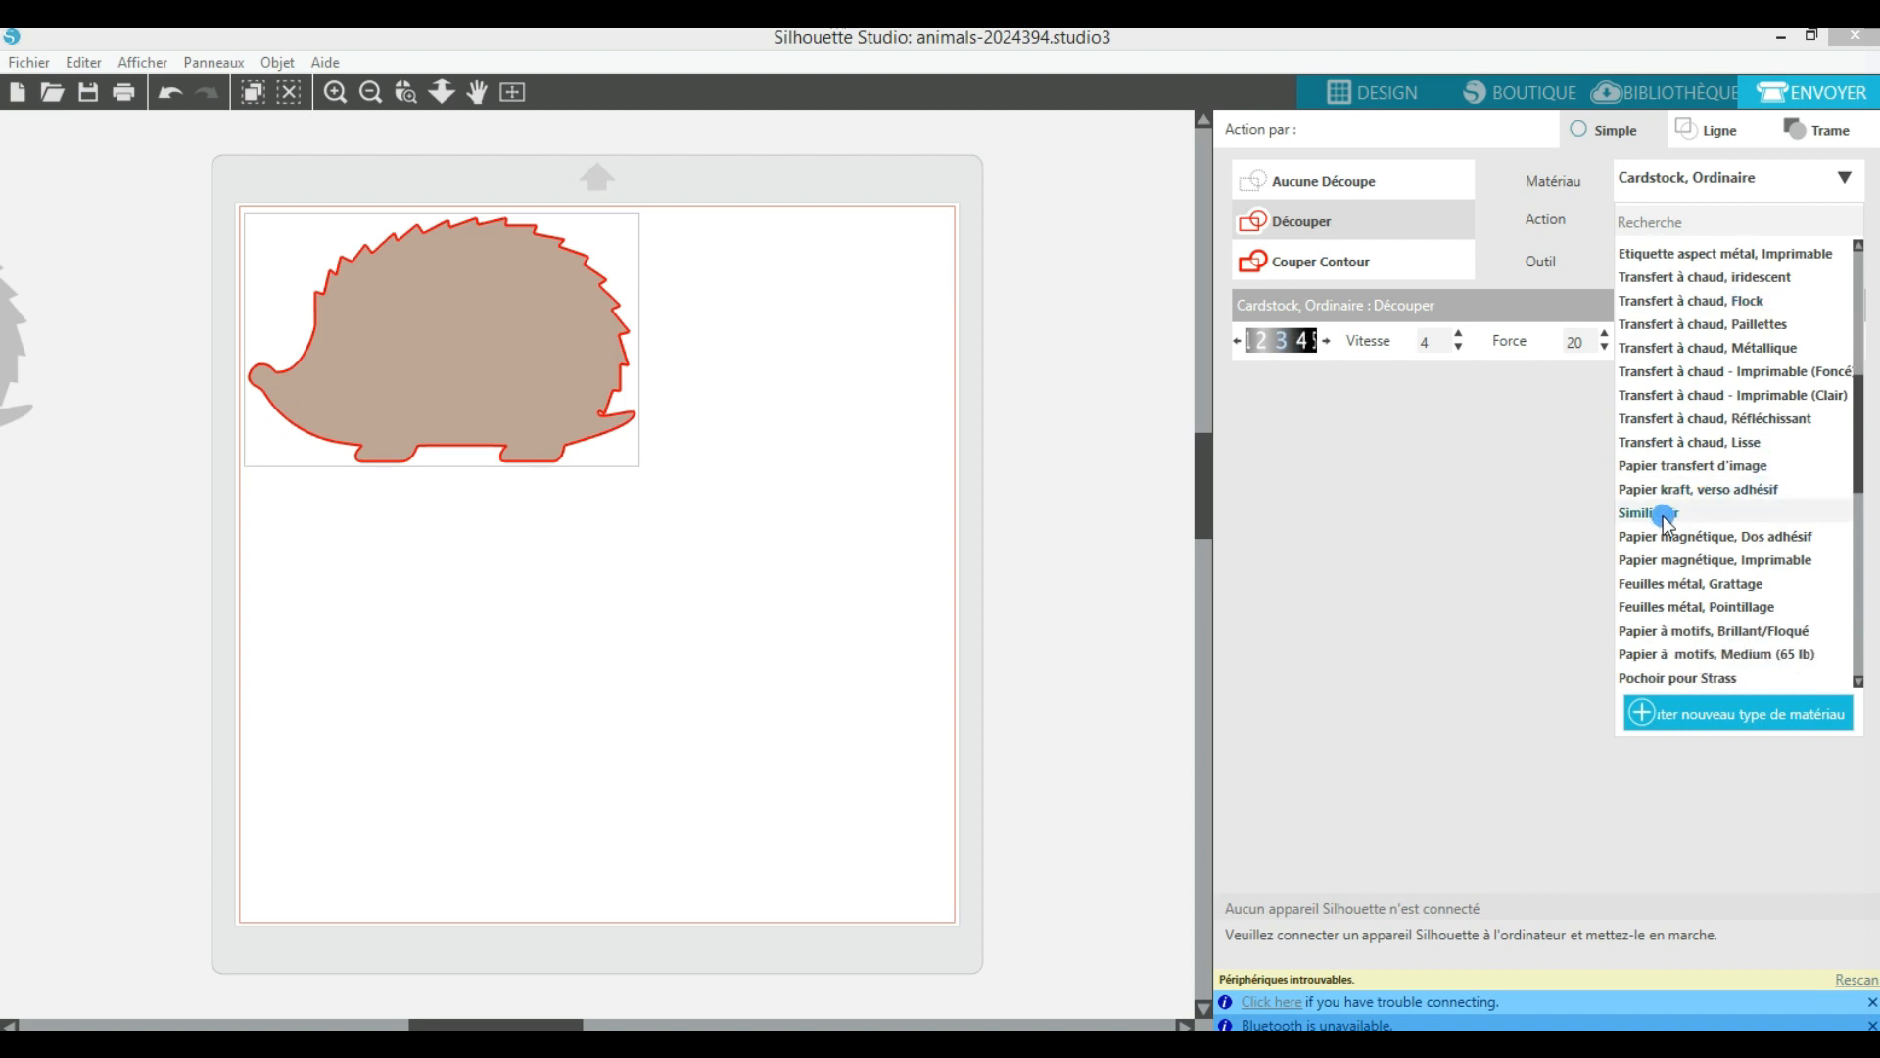
{"action": "left_click", "coordinate": [1663, 514]}
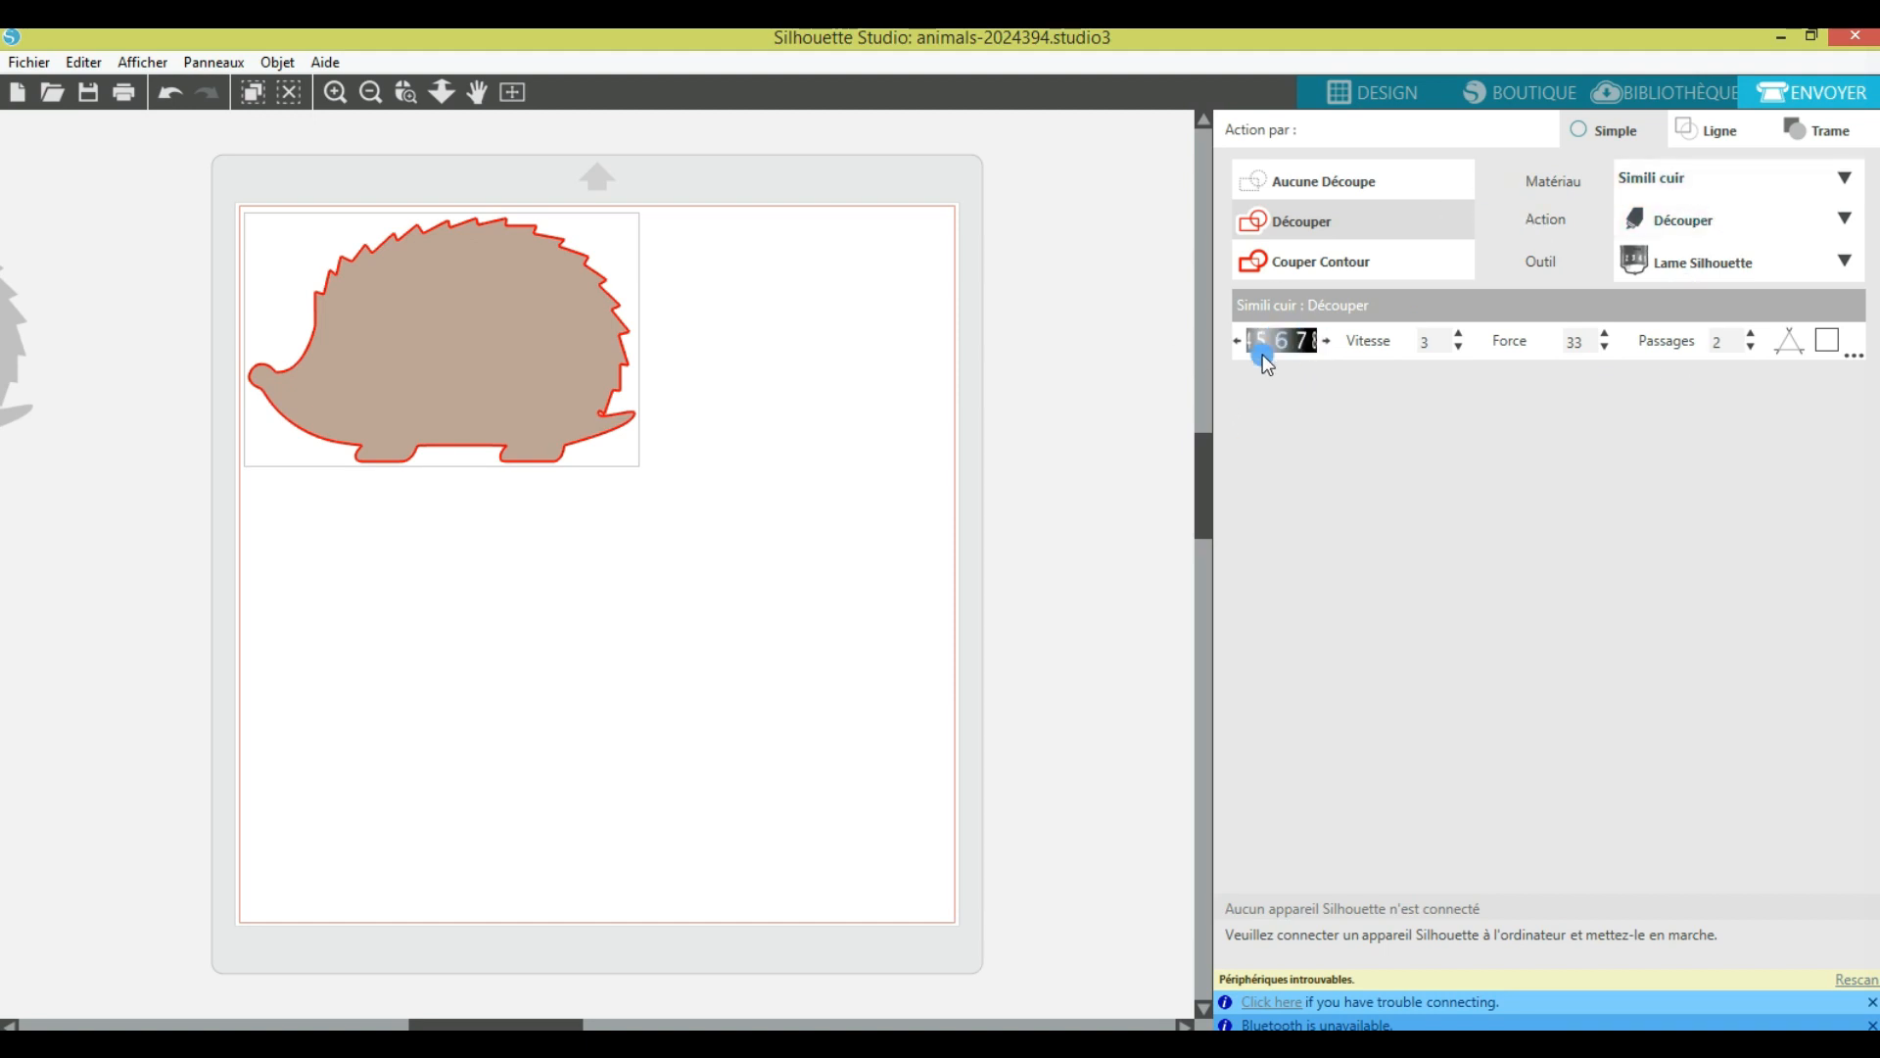
Step: Set the cutting material to Transfert à chaud, Flock
{"action": "left_click_drag", "start_coordinate": [1263, 326], "coordinate": [1291, 321]}
{"action": "left_click", "coordinate": [1849, 186]}
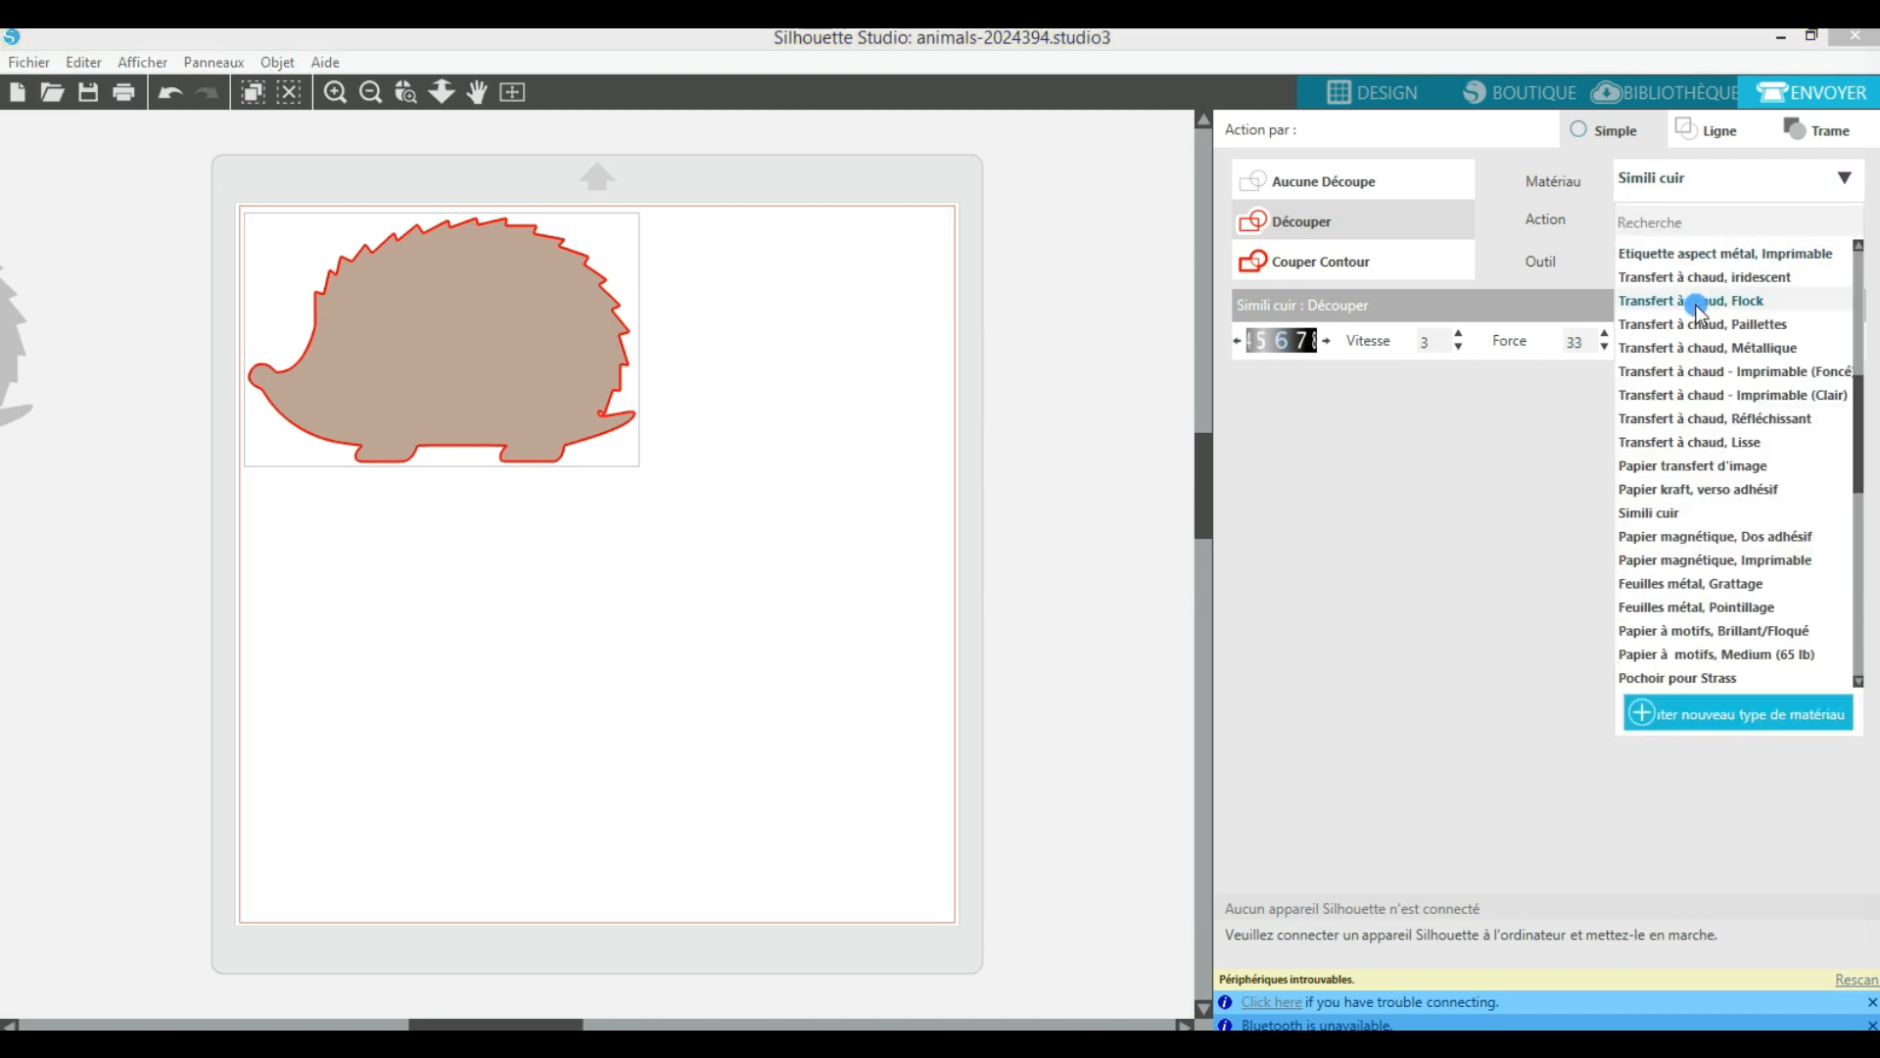
{"action": "left_click", "coordinate": [1697, 304]}
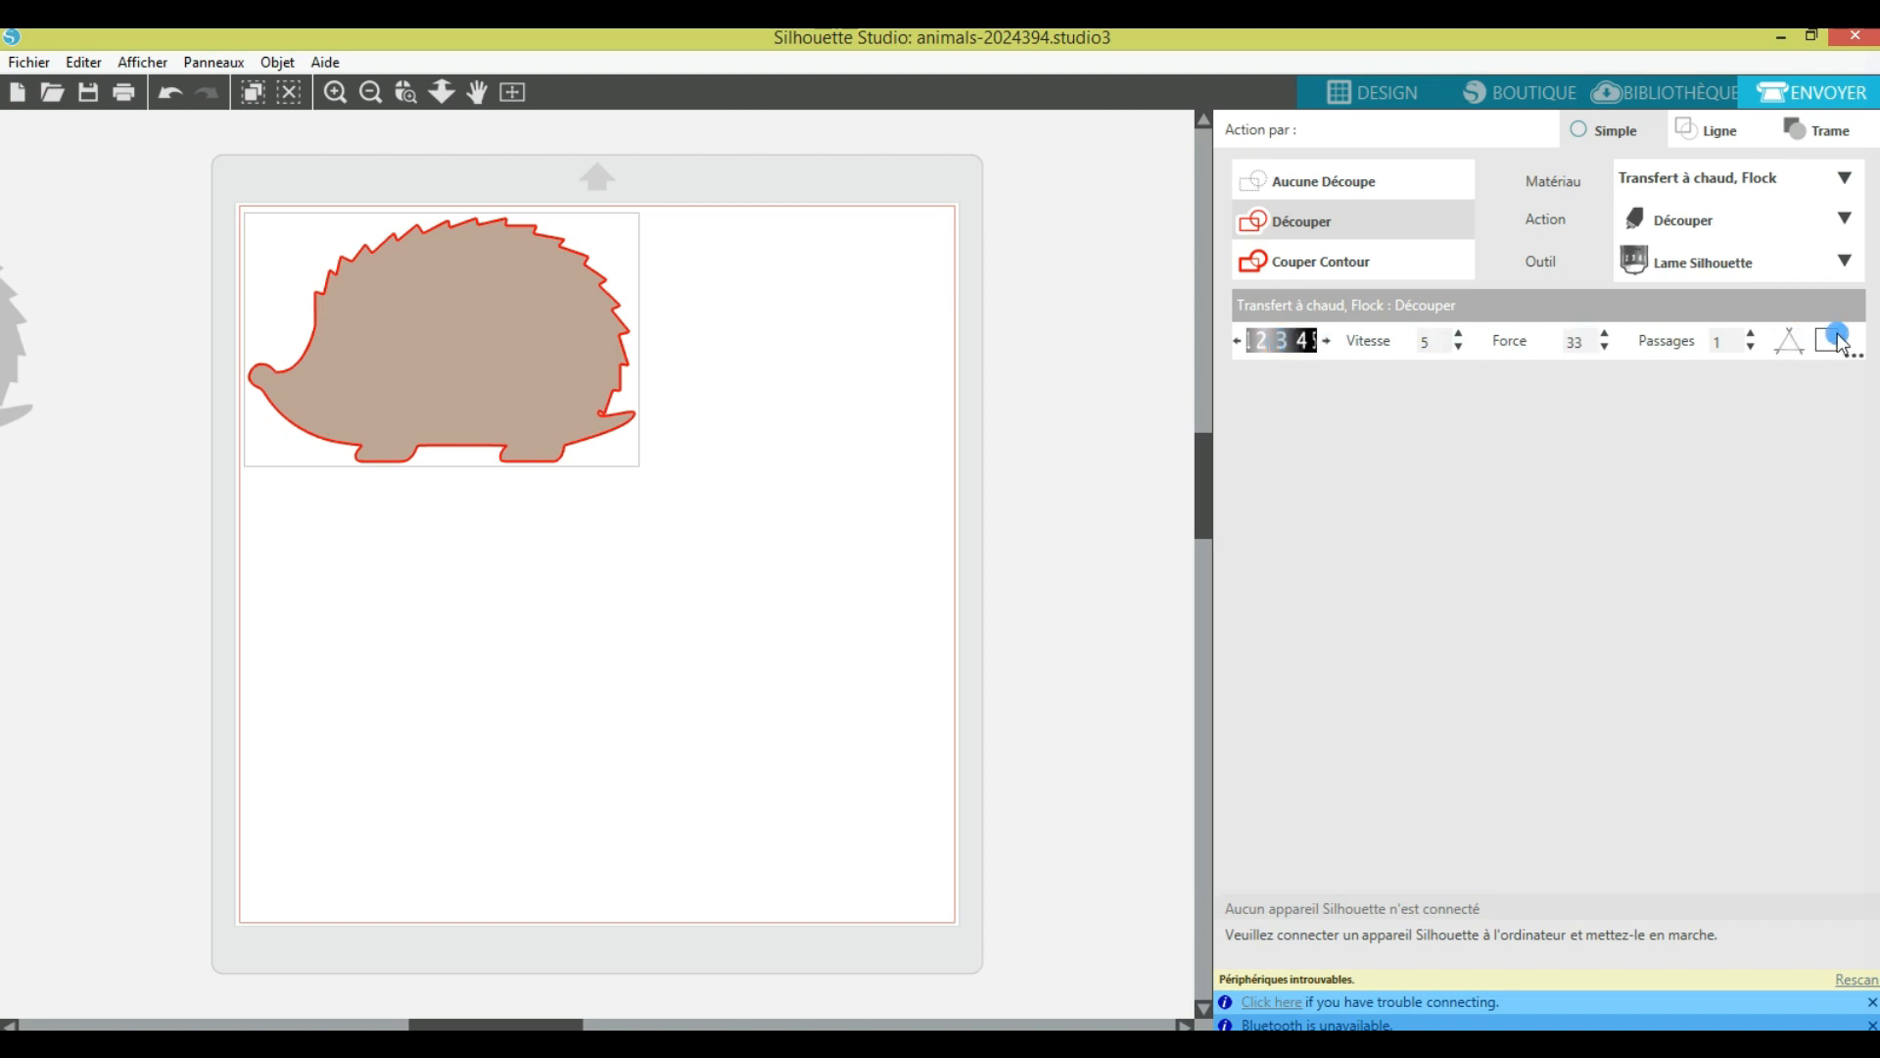
Step: Set the cutting material to the user-defined preset Papier Action 250 grammes and check its blade depth
{"action": "left_click", "coordinate": [1841, 184]}
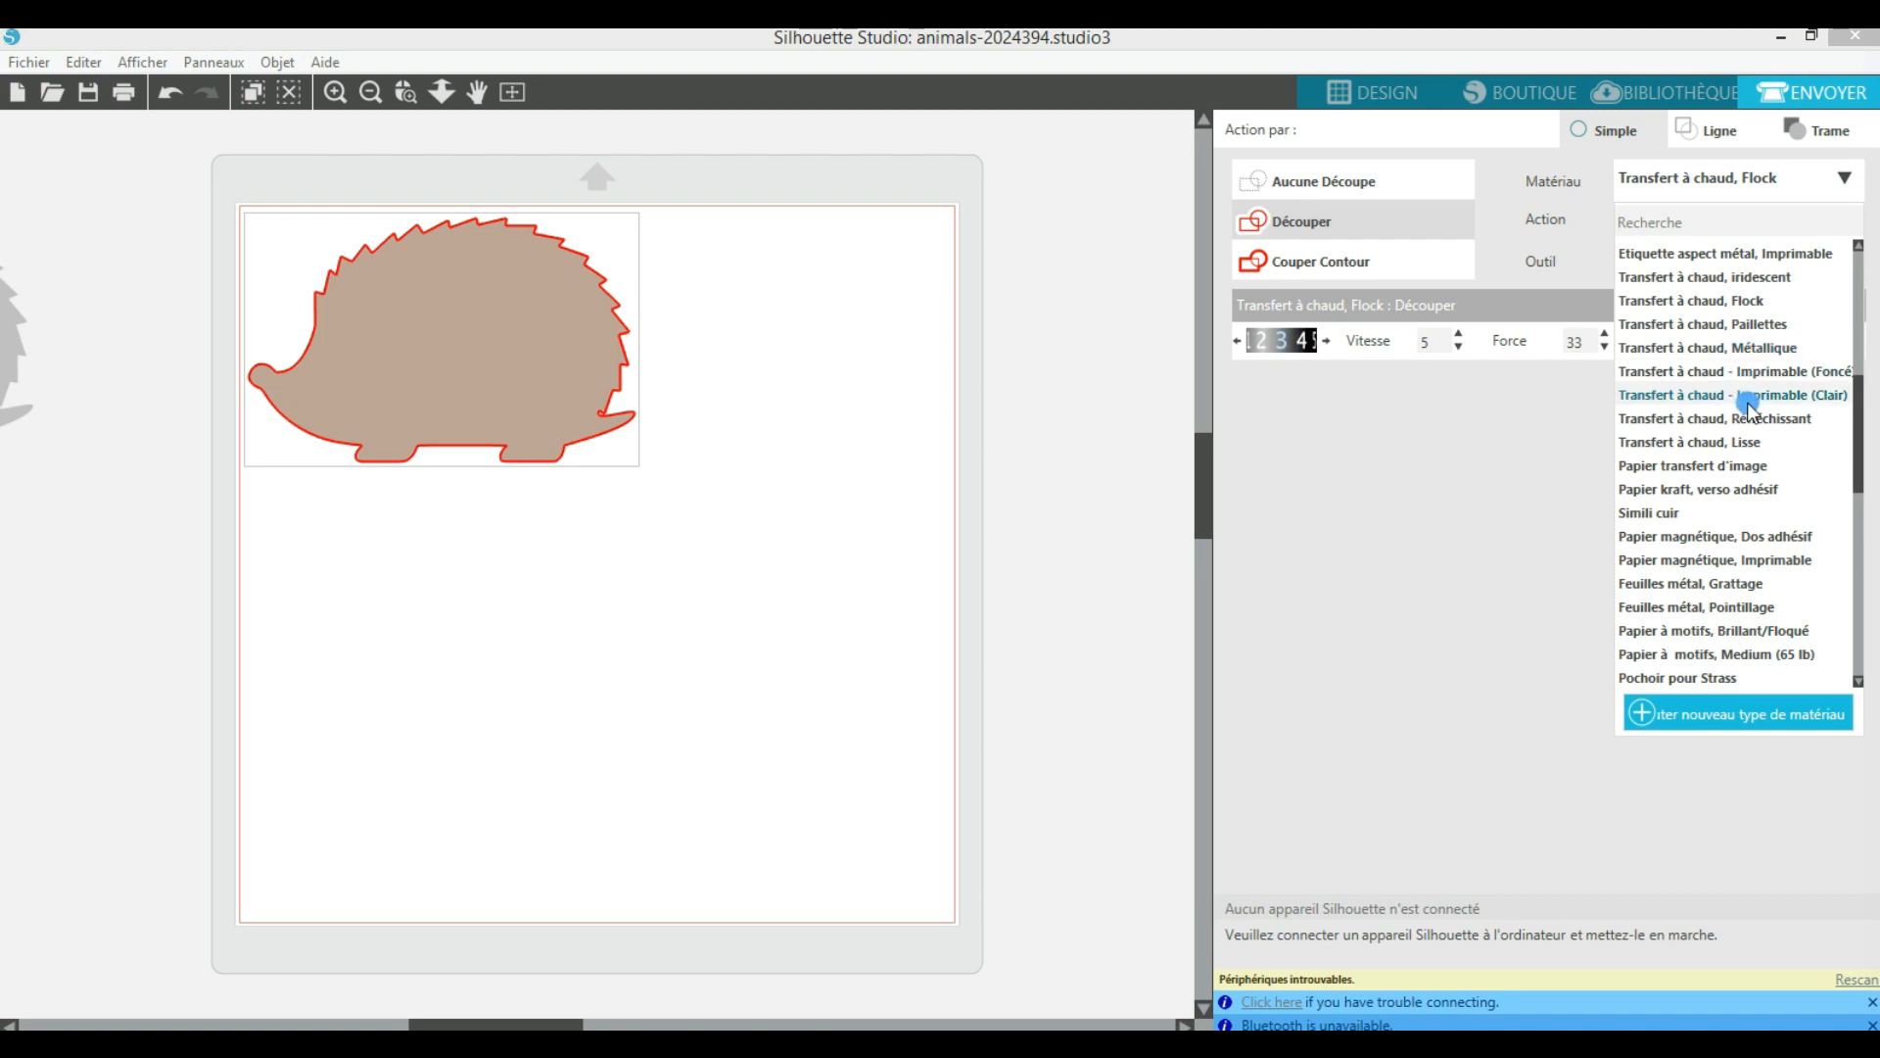
{"action": "scroll", "coordinate": [1747, 402], "scroll_direction": "down", "scroll_amount": 3}
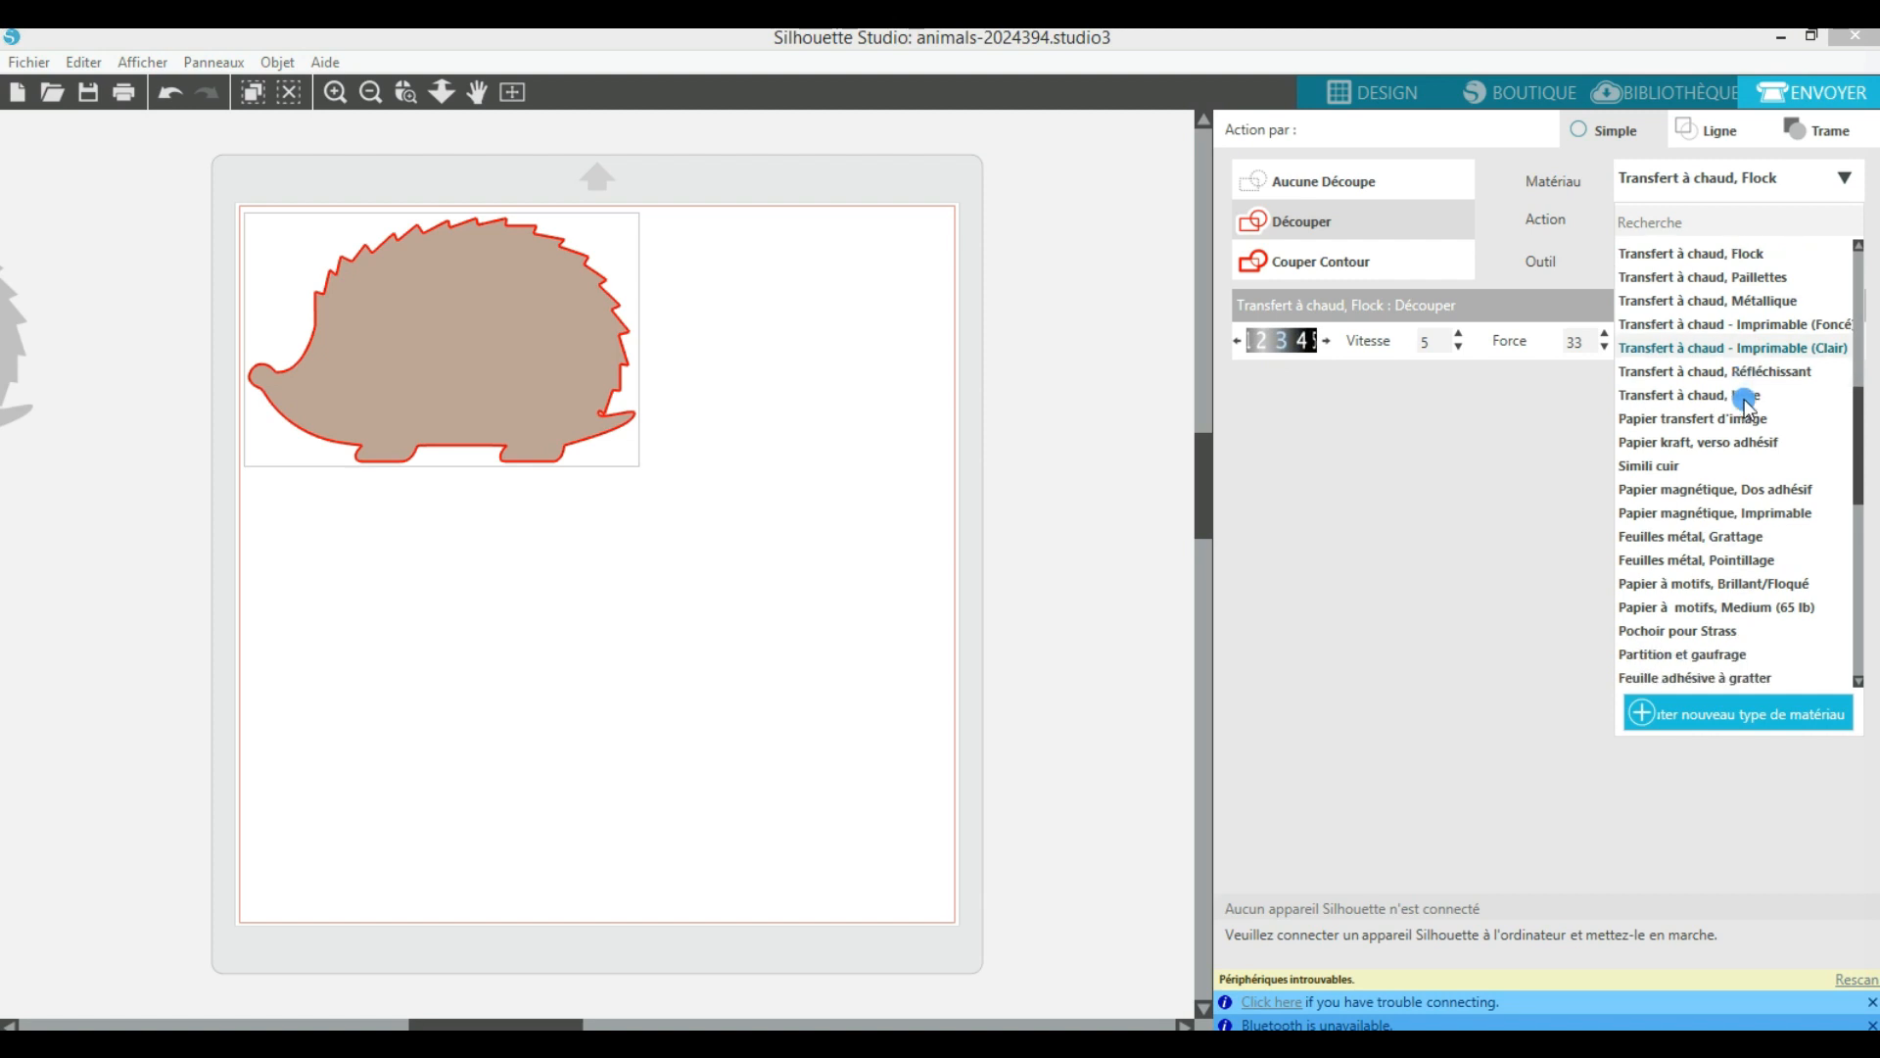
{"action": "scroll", "coordinate": [1747, 402], "scroll_direction": "down", "scroll_amount": 3}
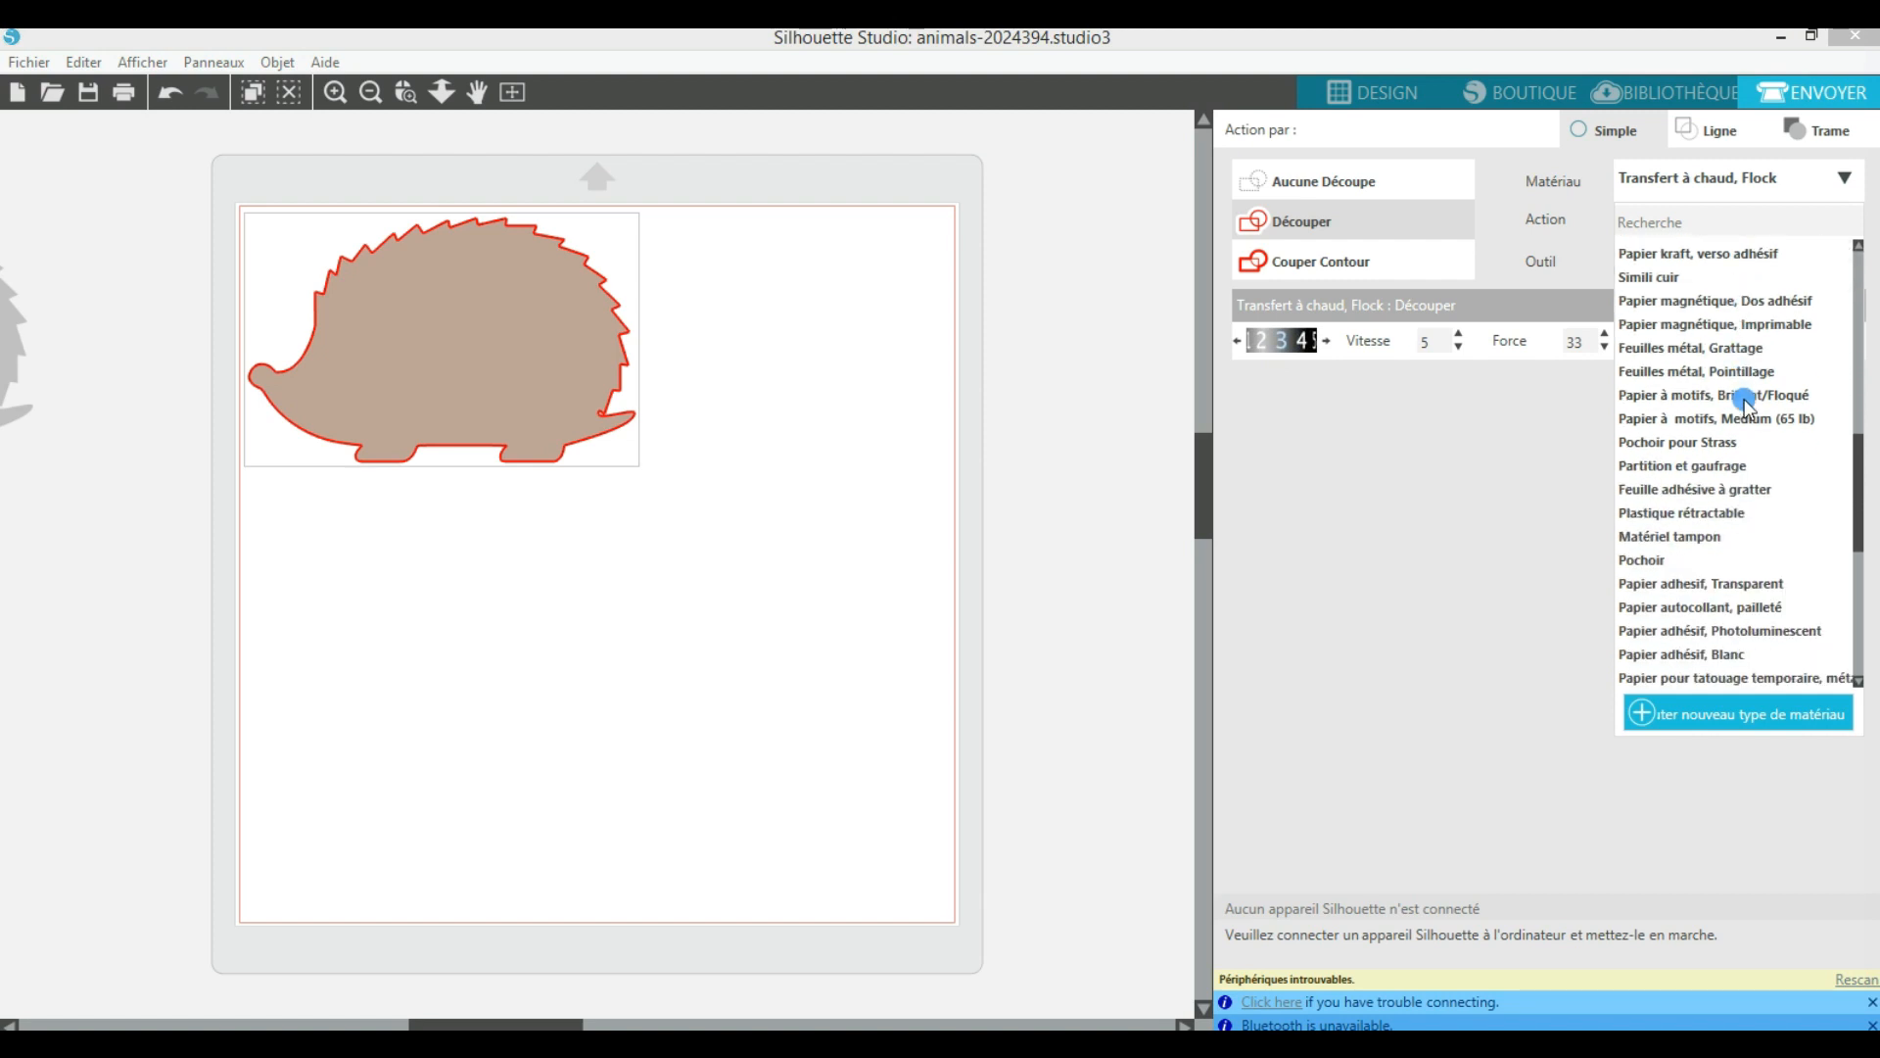
{"action": "scroll", "coordinate": [1747, 403], "scroll_direction": "down", "scroll_amount": 6}
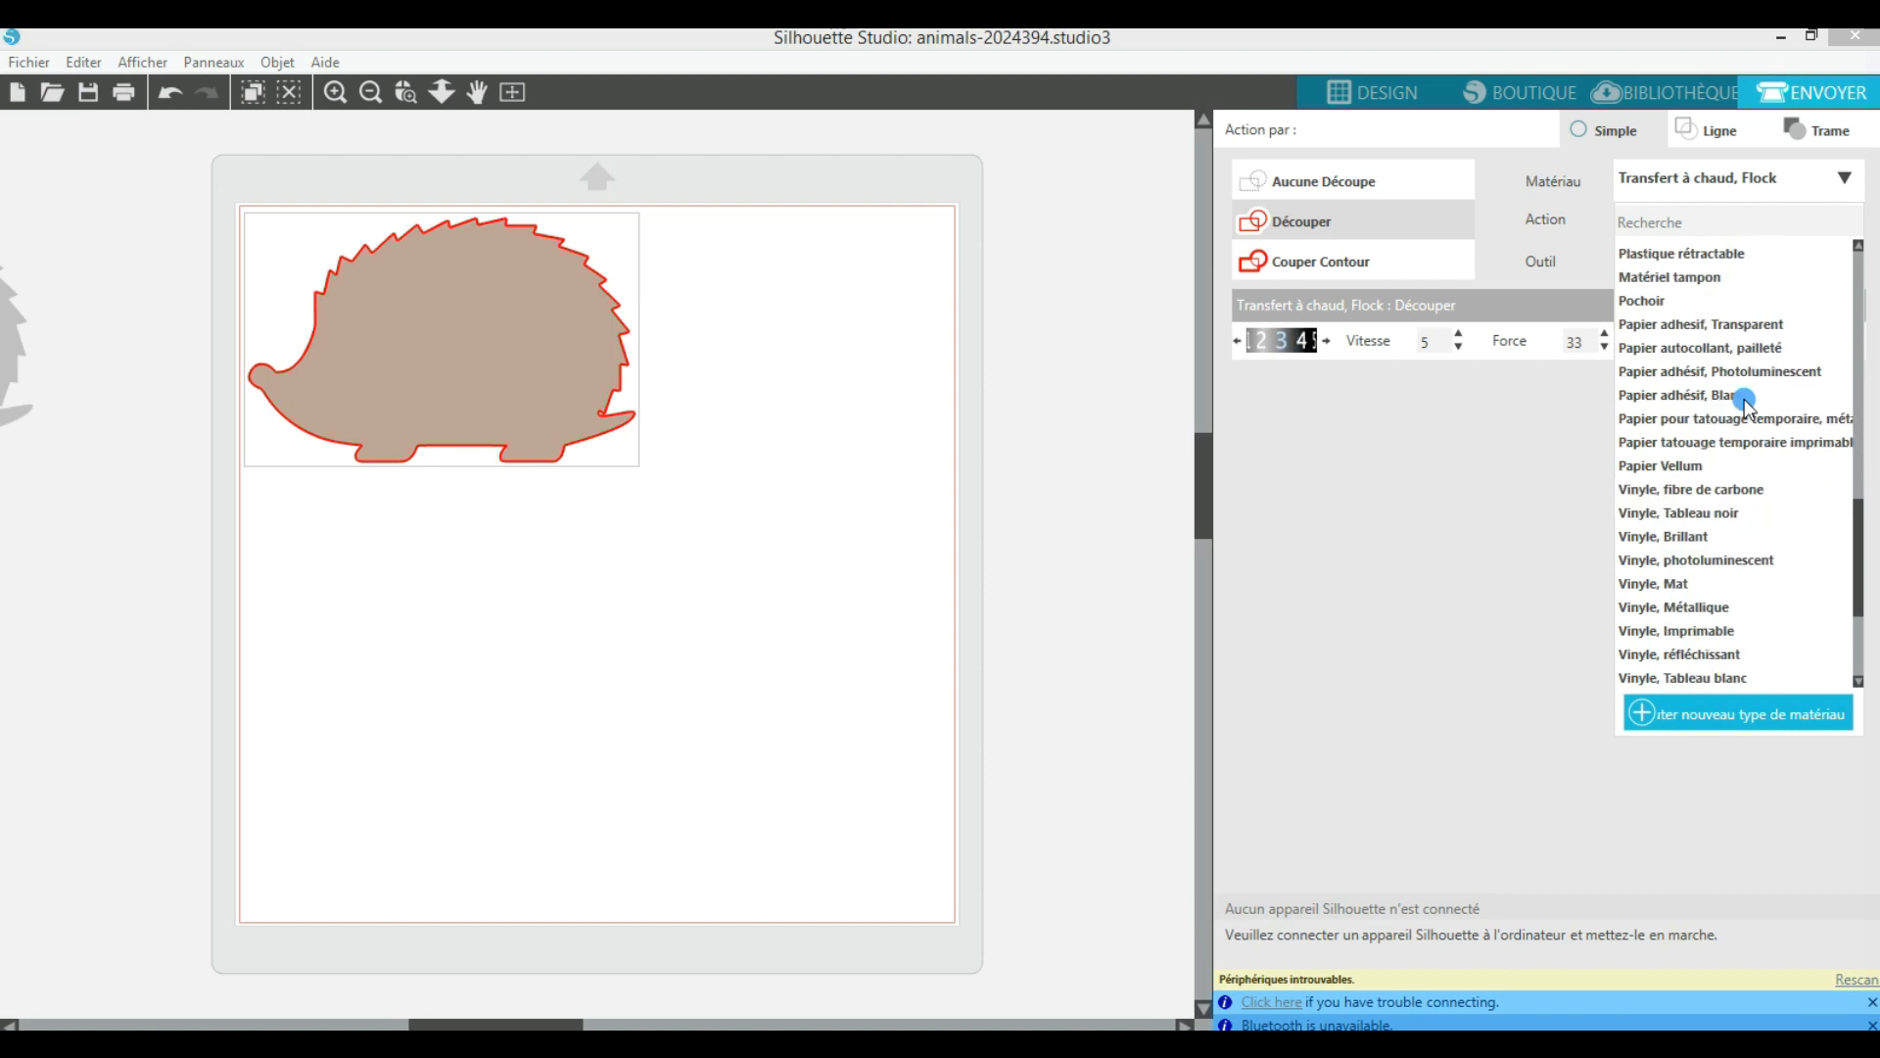
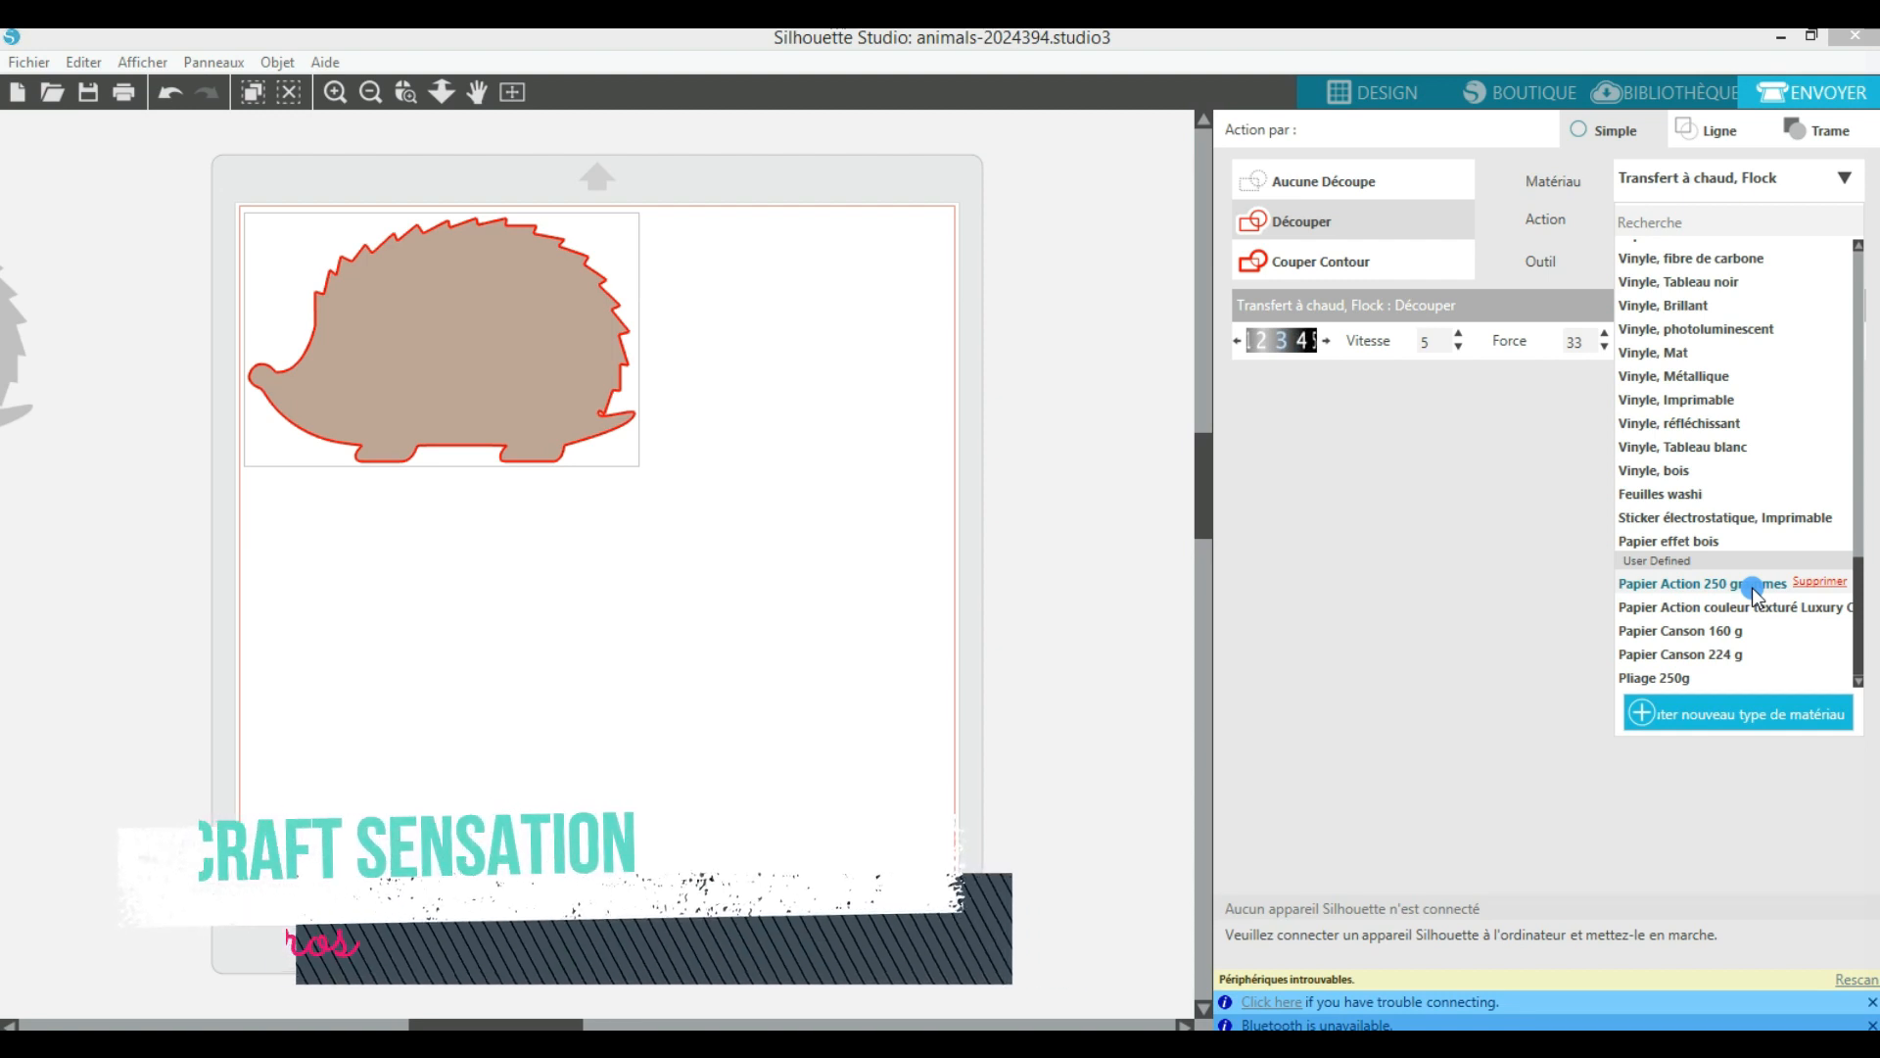
{"action": "left_click", "coordinate": [1722, 580]}
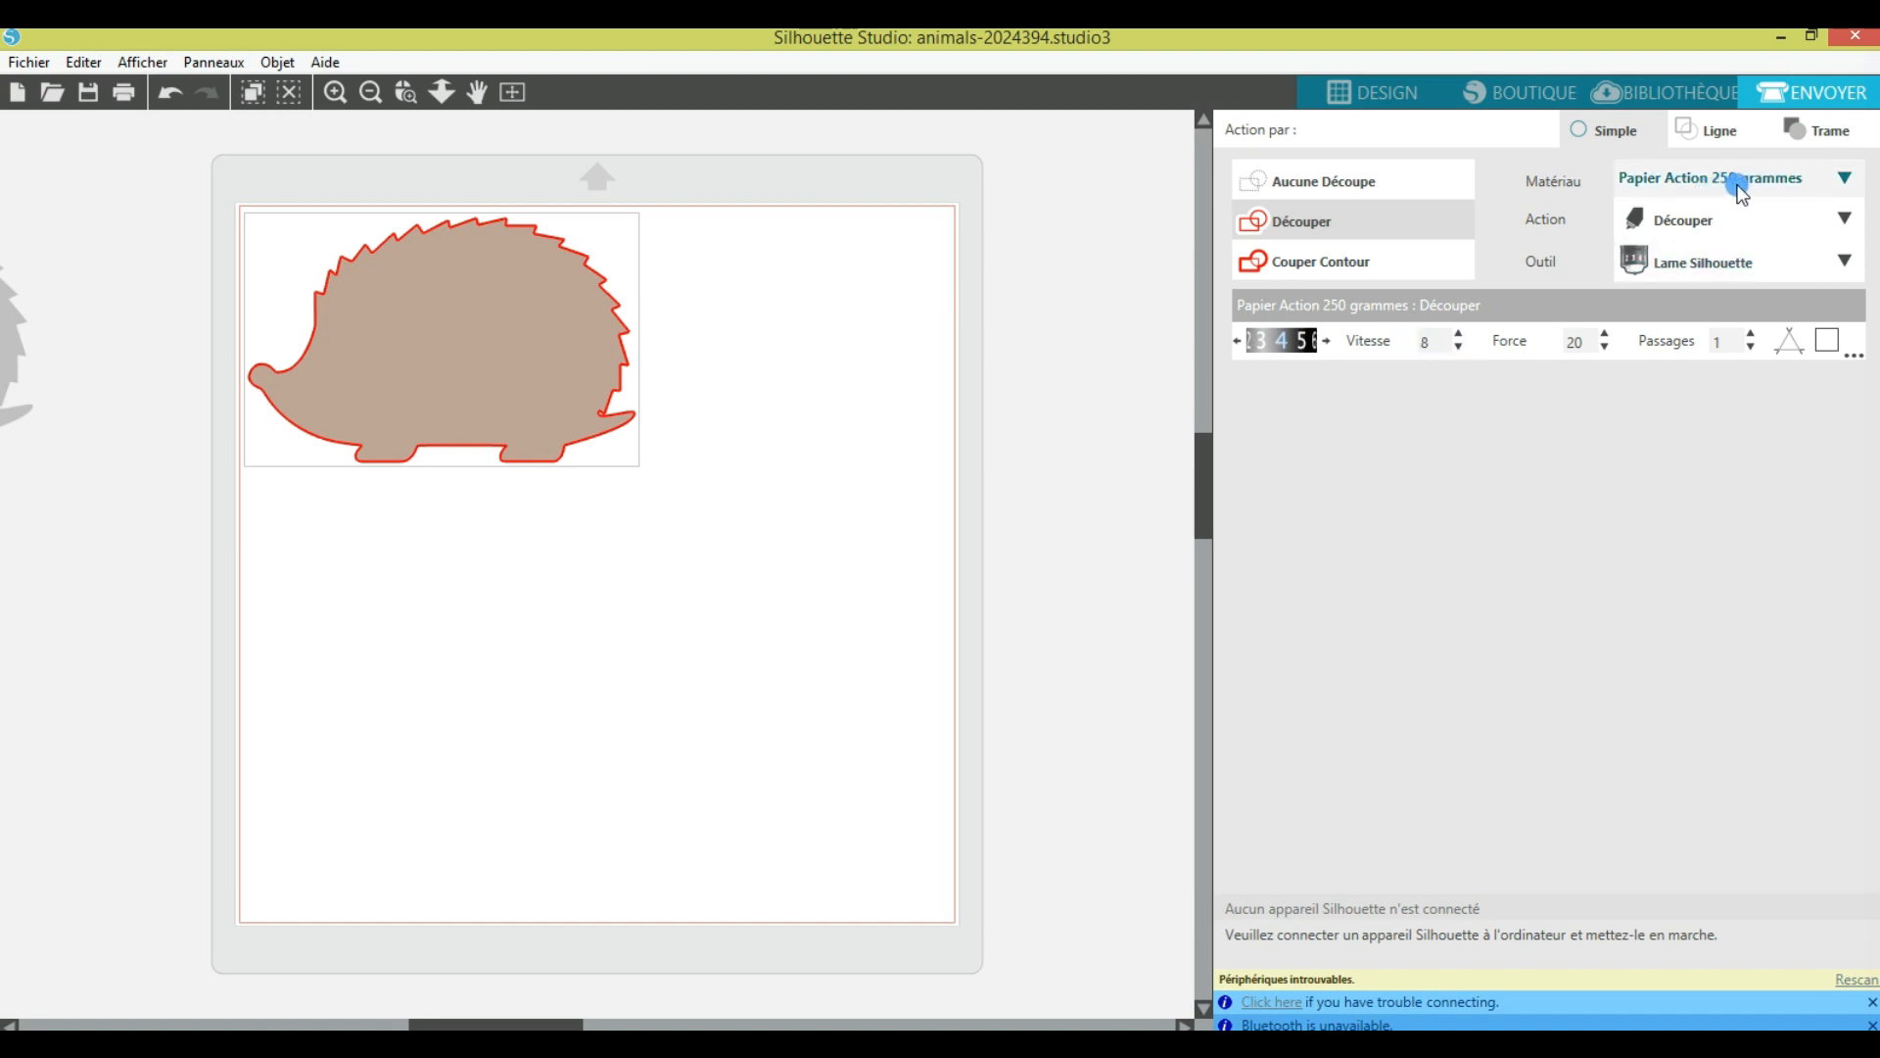
{"action": "left_click_drag", "start_coordinate": [1300, 338], "coordinate": [1286, 349]}
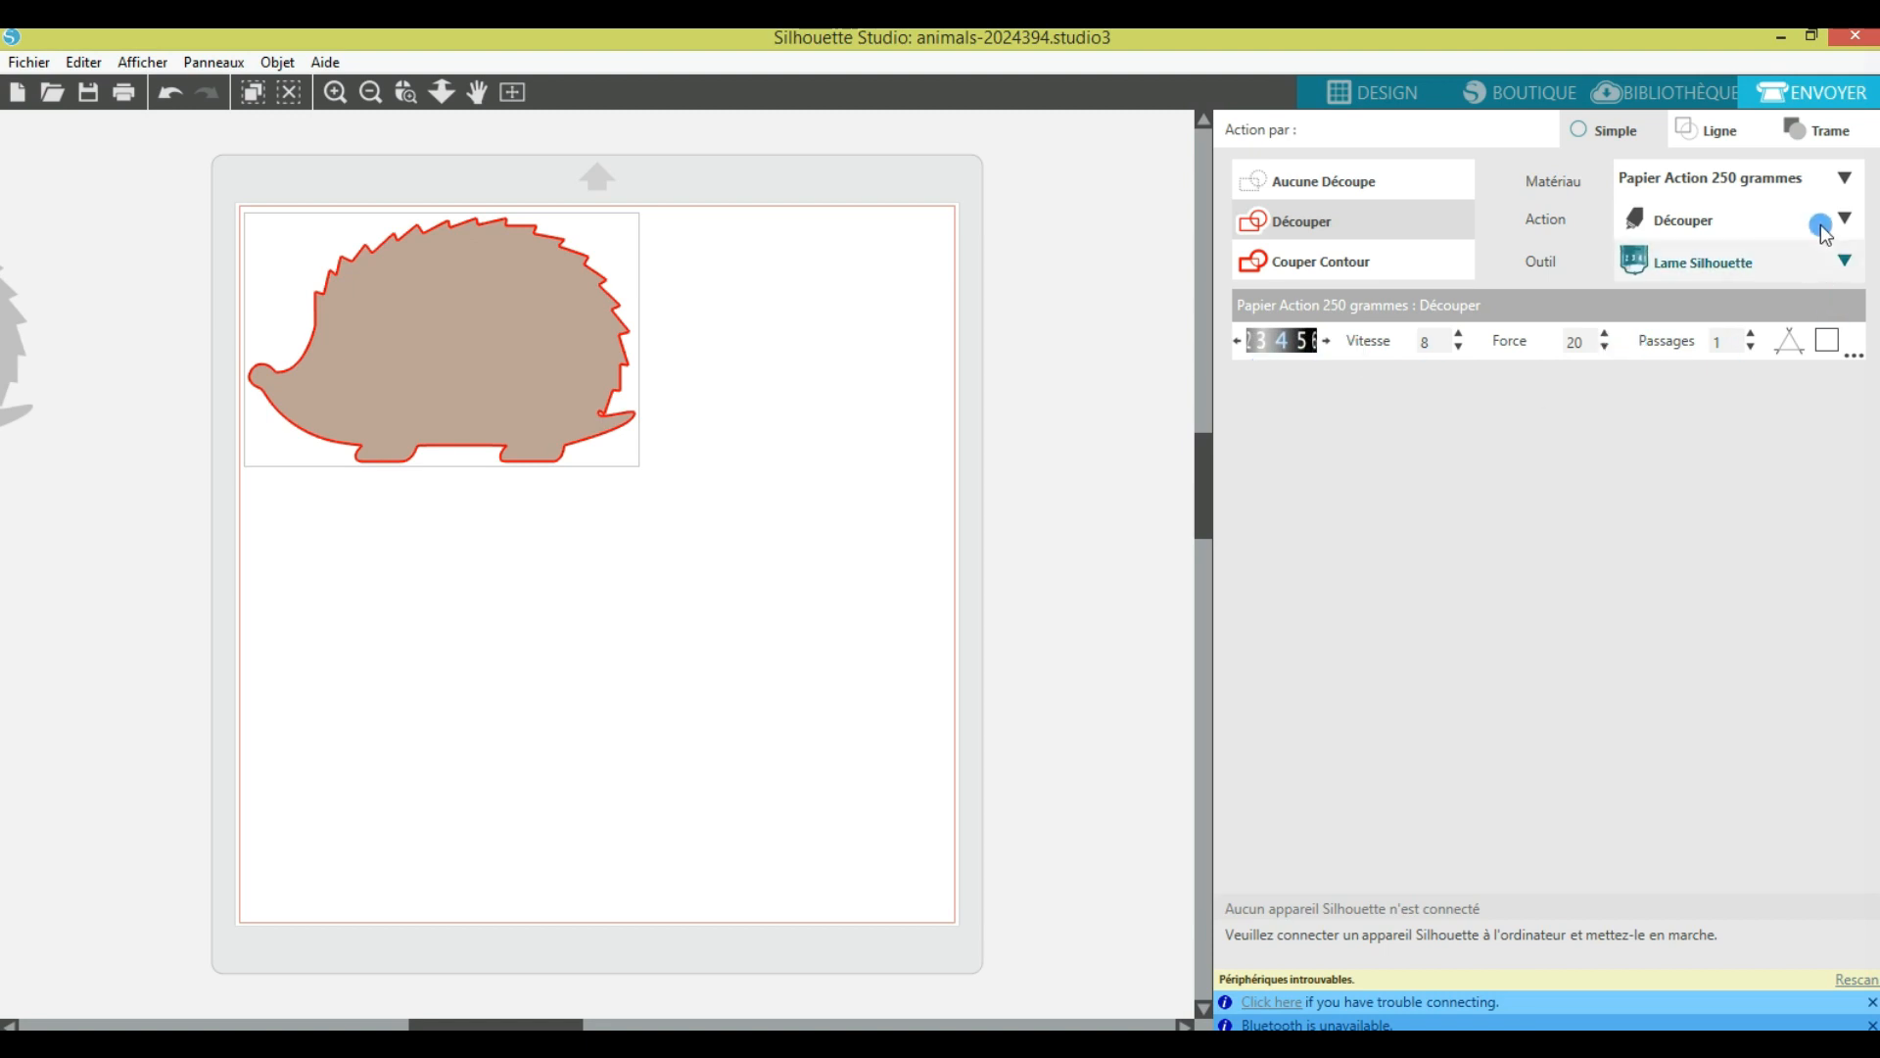
Step: Review the user-defined material presets, set the cutting material to Pliage 250g and check its blade depth
{"action": "left_click", "coordinate": [1839, 178]}
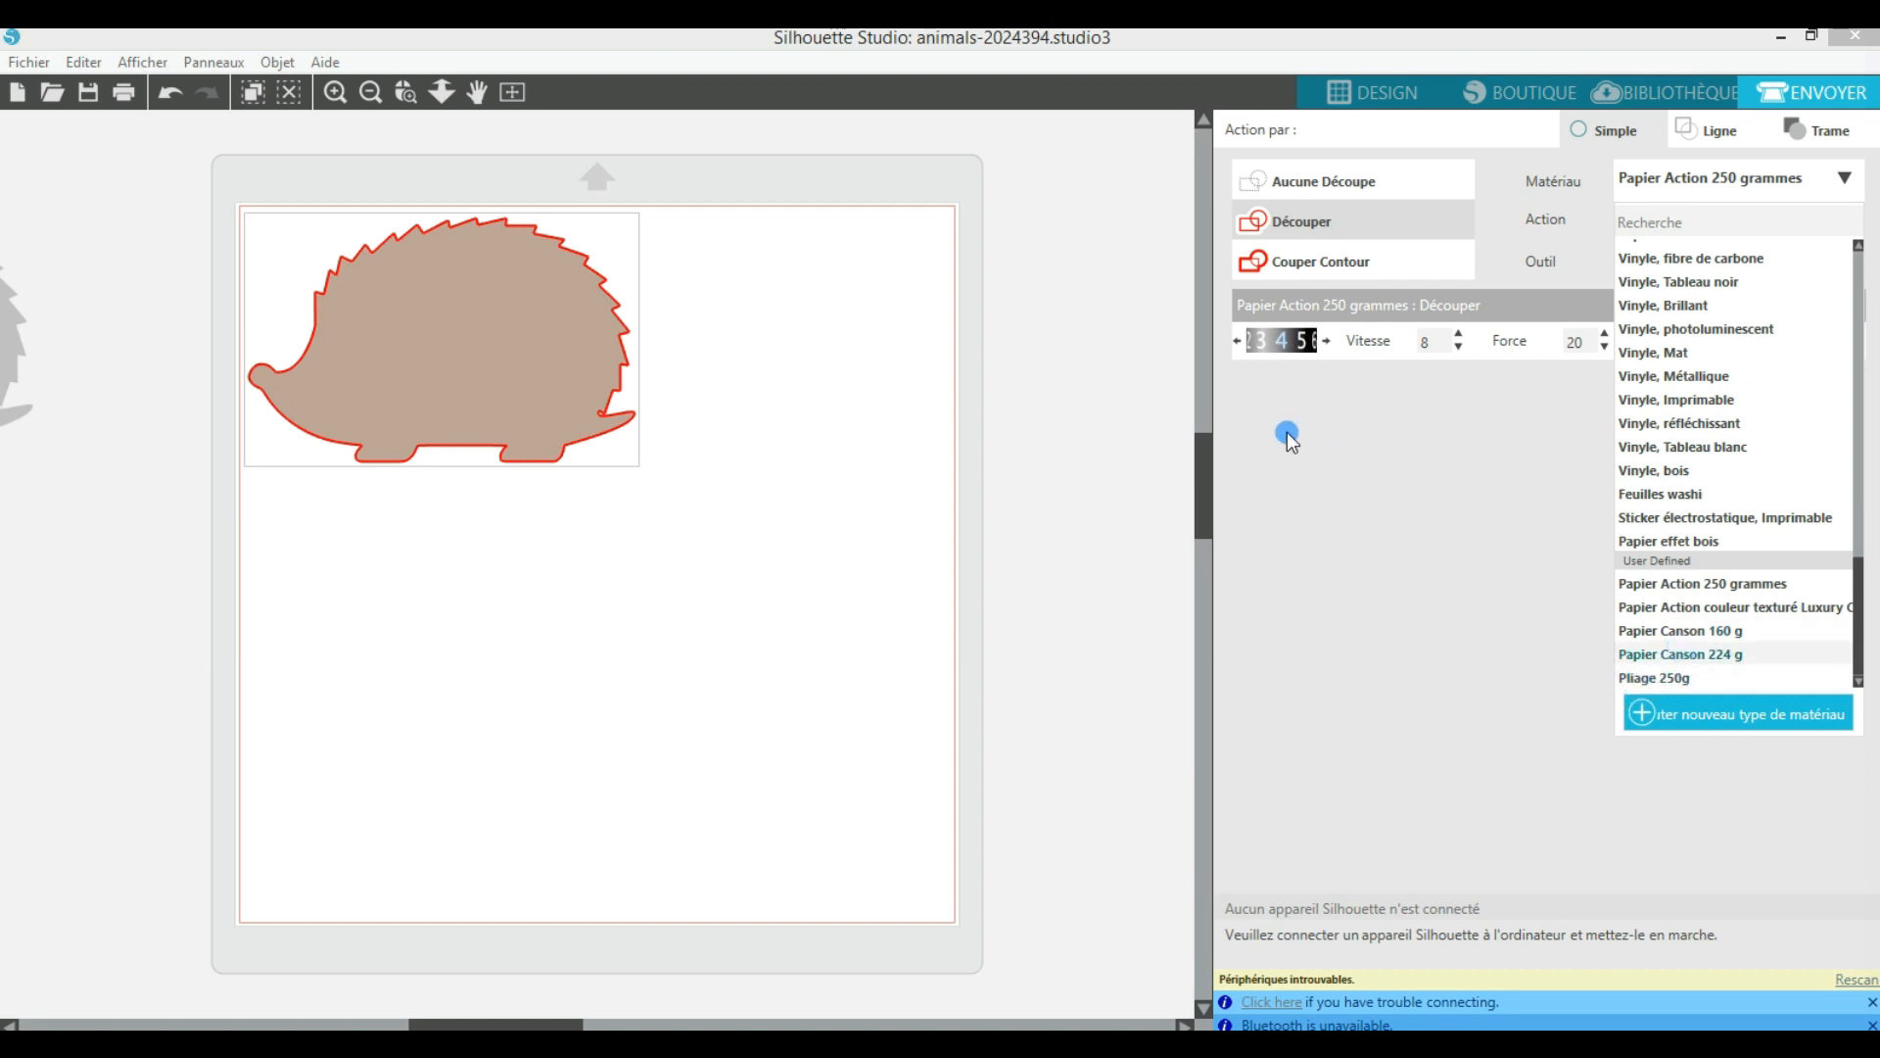
{"action": "left_click", "coordinate": [1358, 377]}
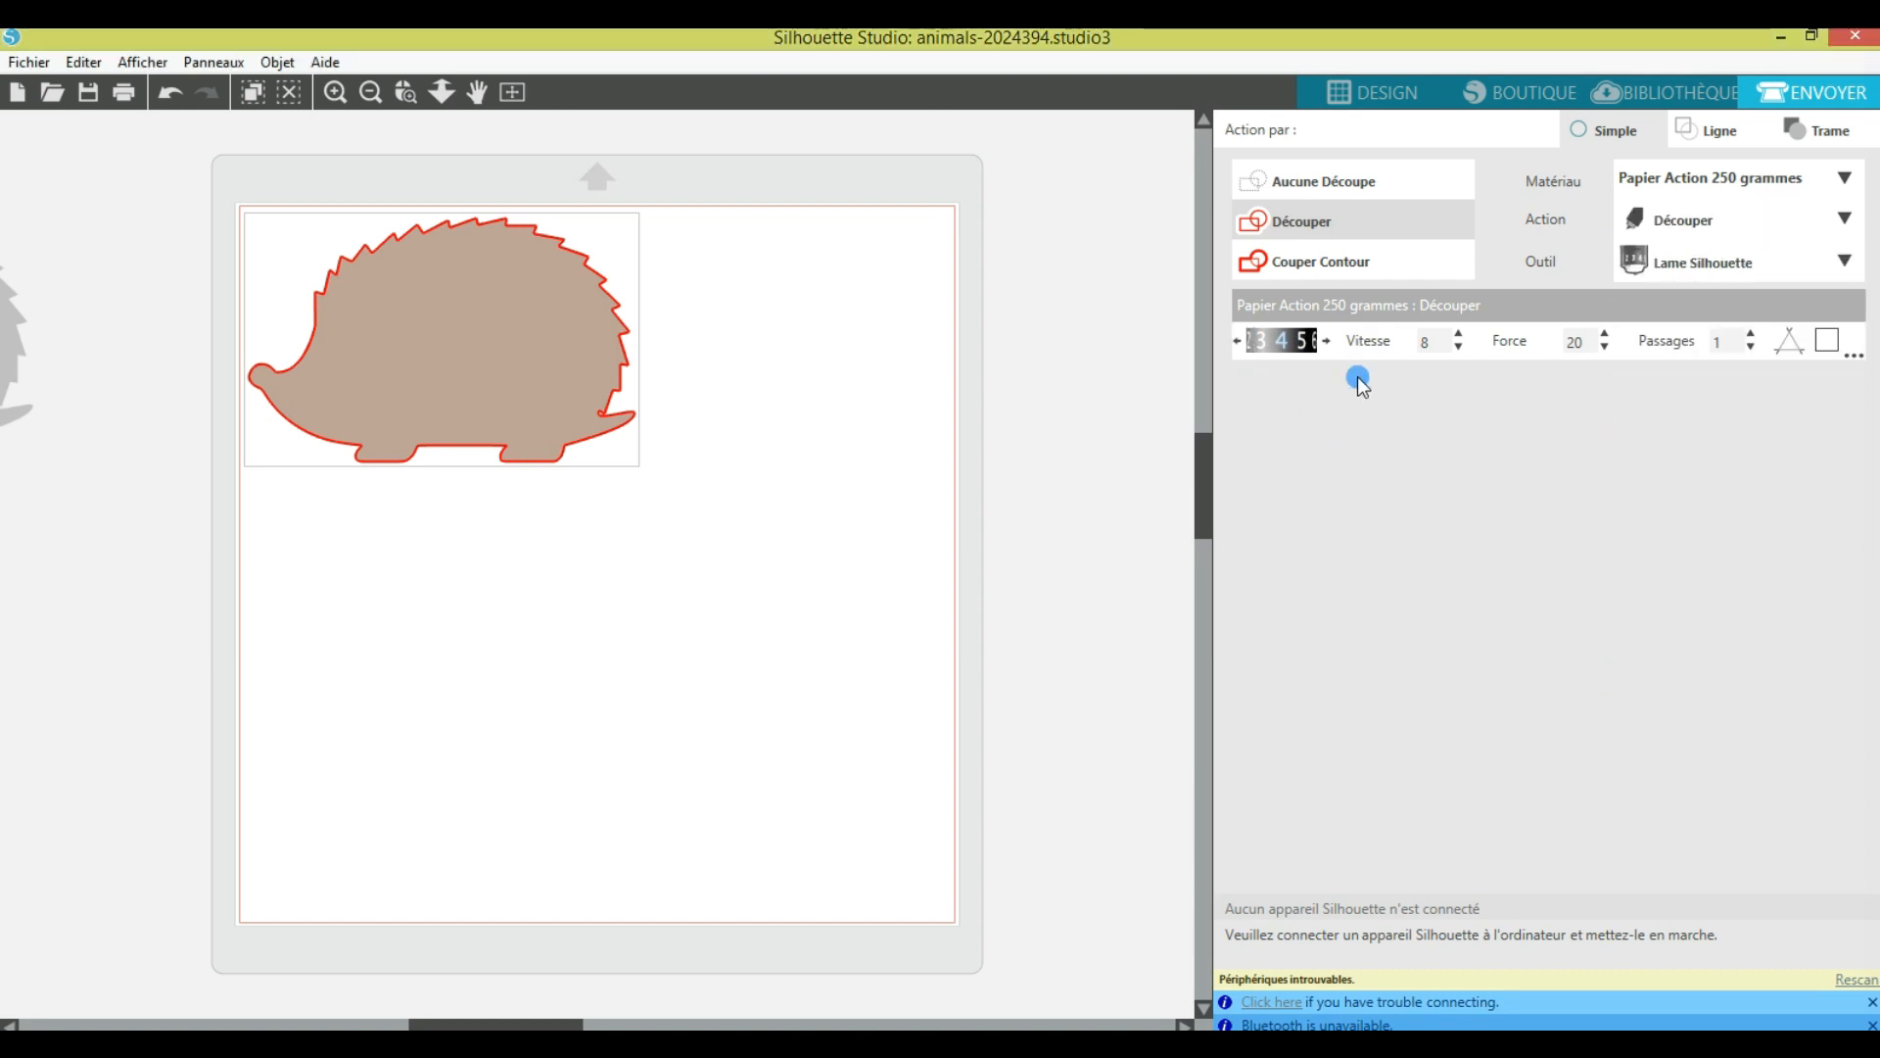
{"action": "left_click", "coordinate": [1820, 177]}
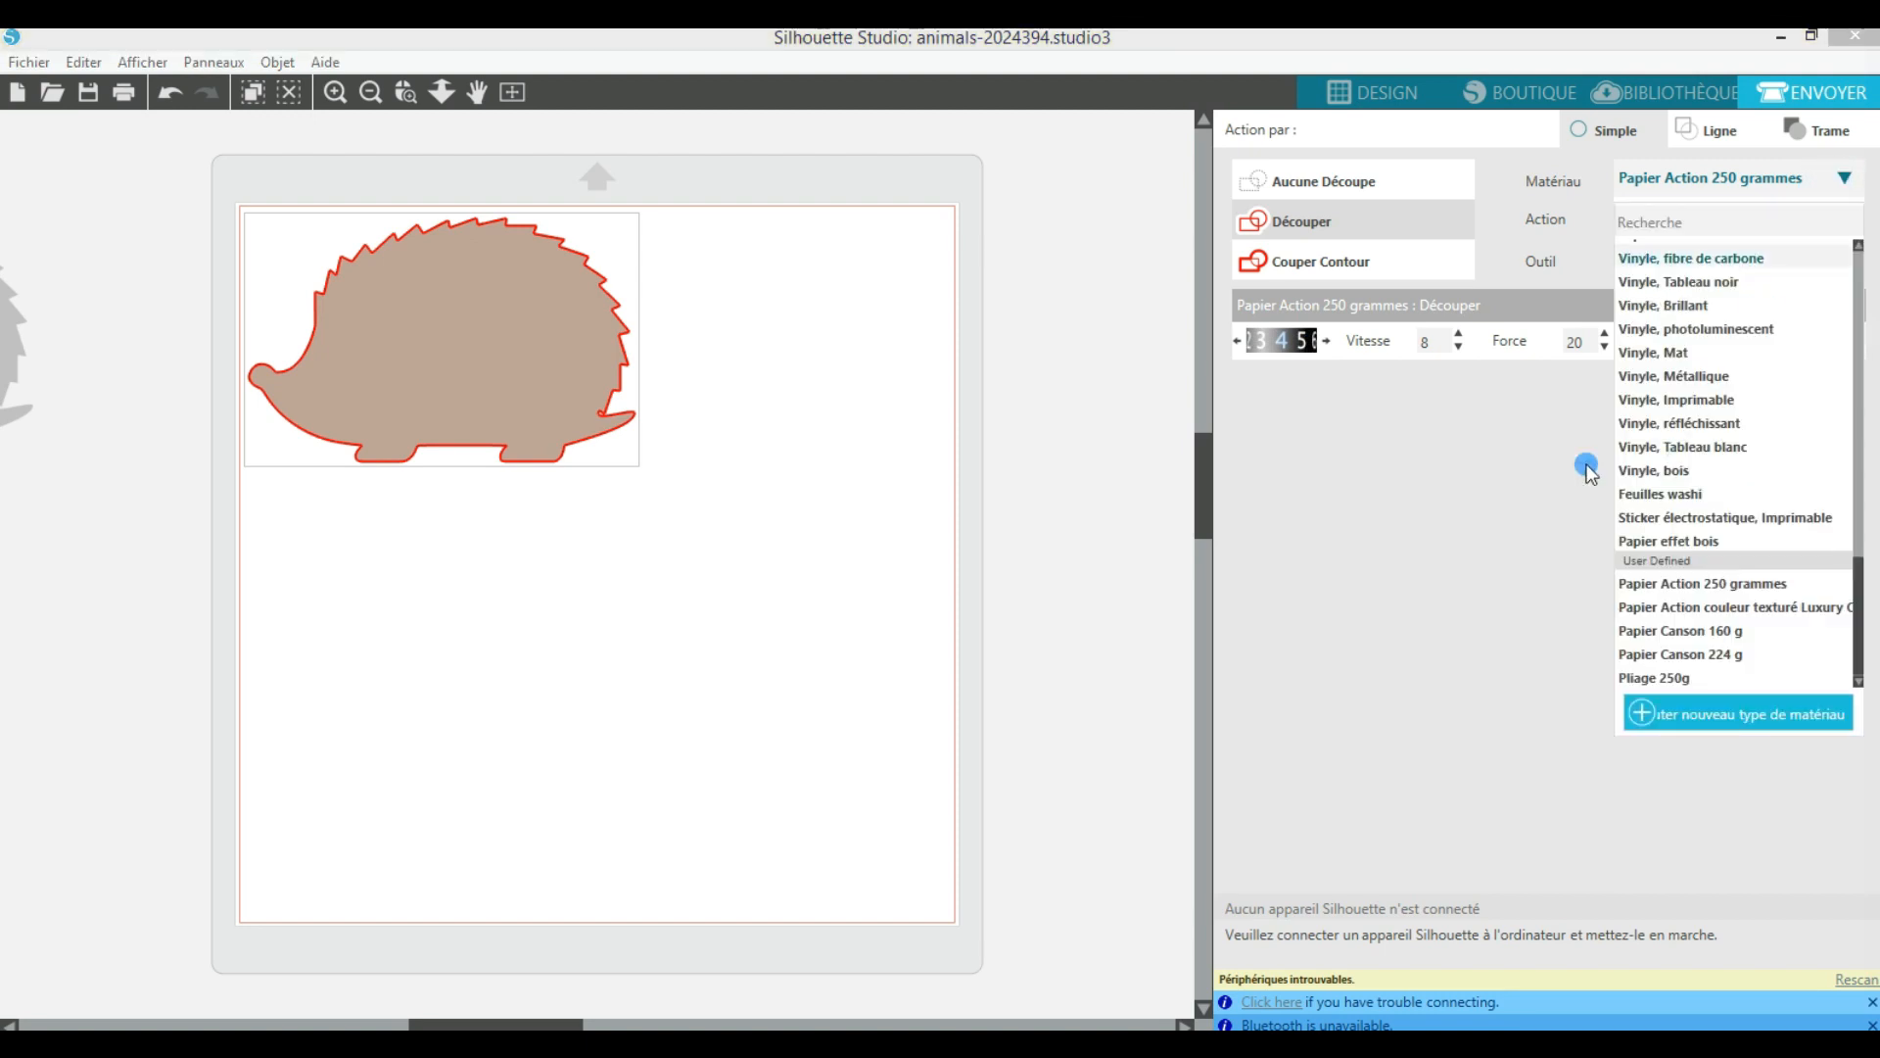
{"action": "left_click", "coordinate": [1307, 342]}
{"action": "left_click", "coordinate": [1848, 177]}
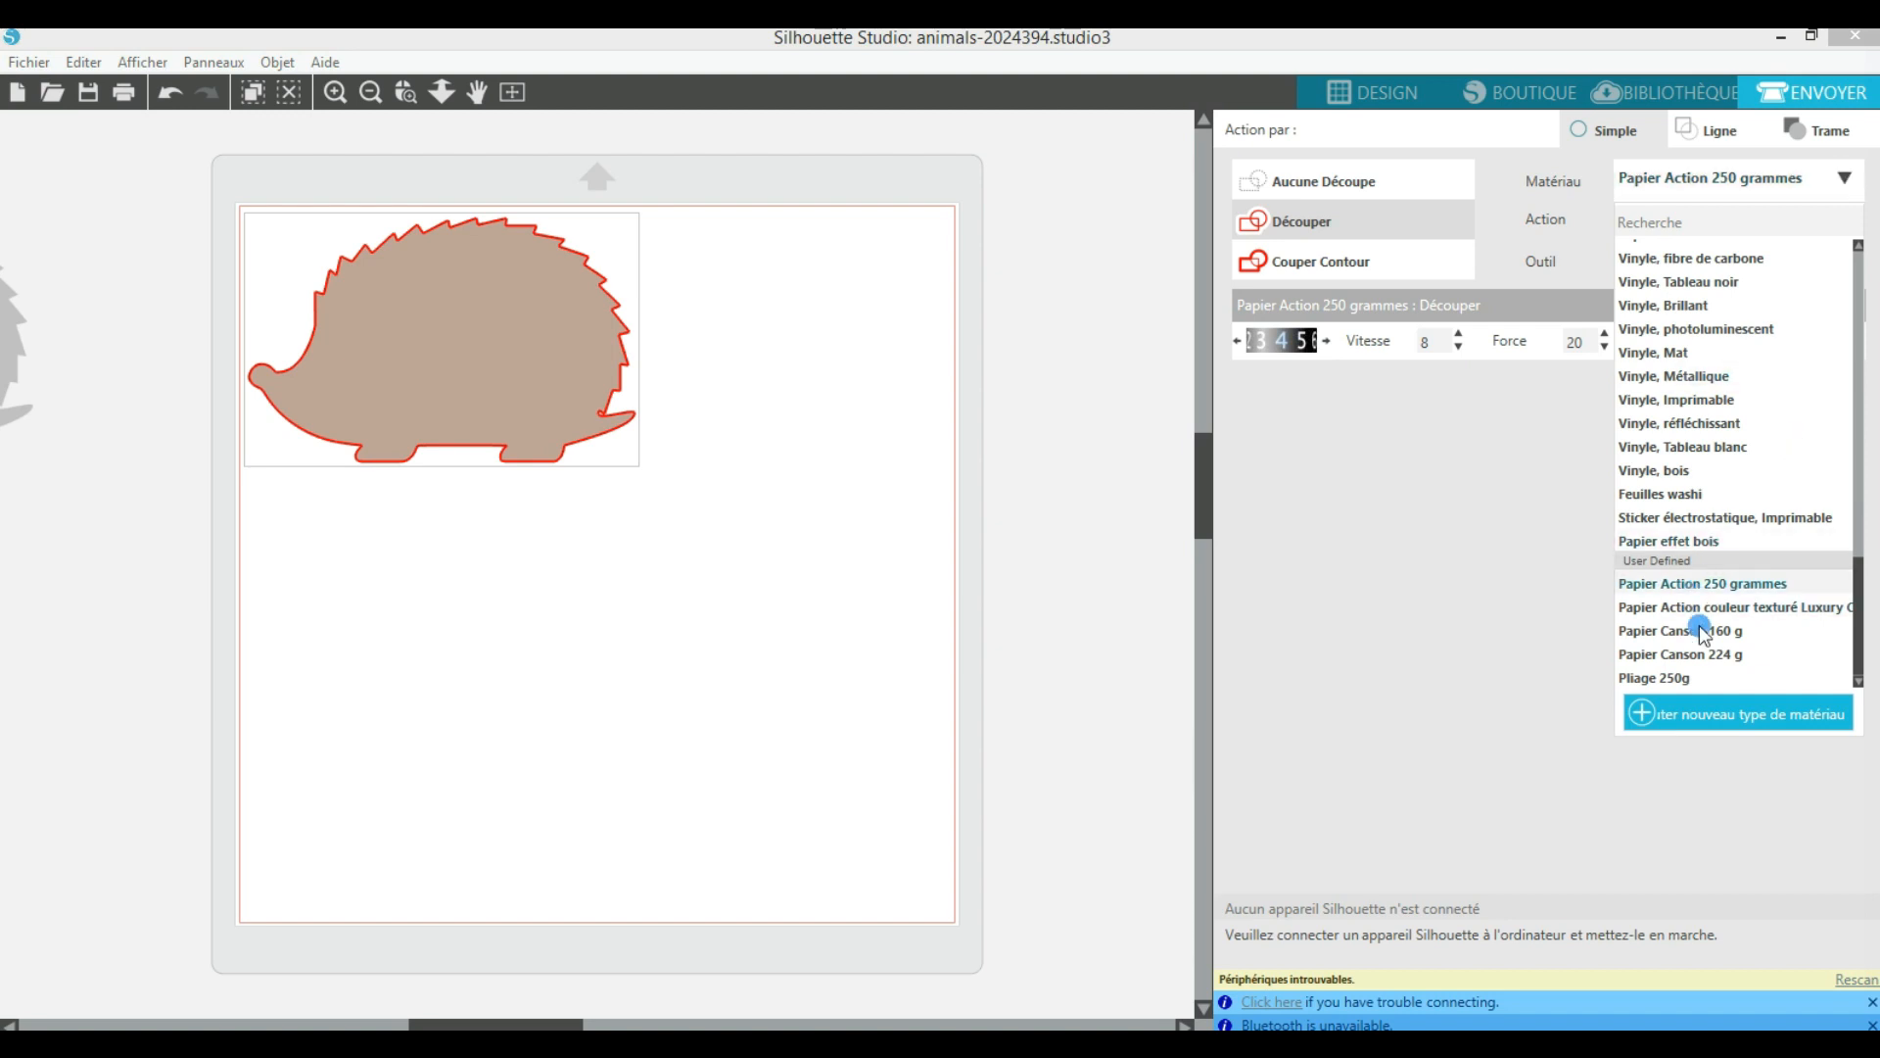
{"action": "mouse_move", "coordinate": [1697, 682]}
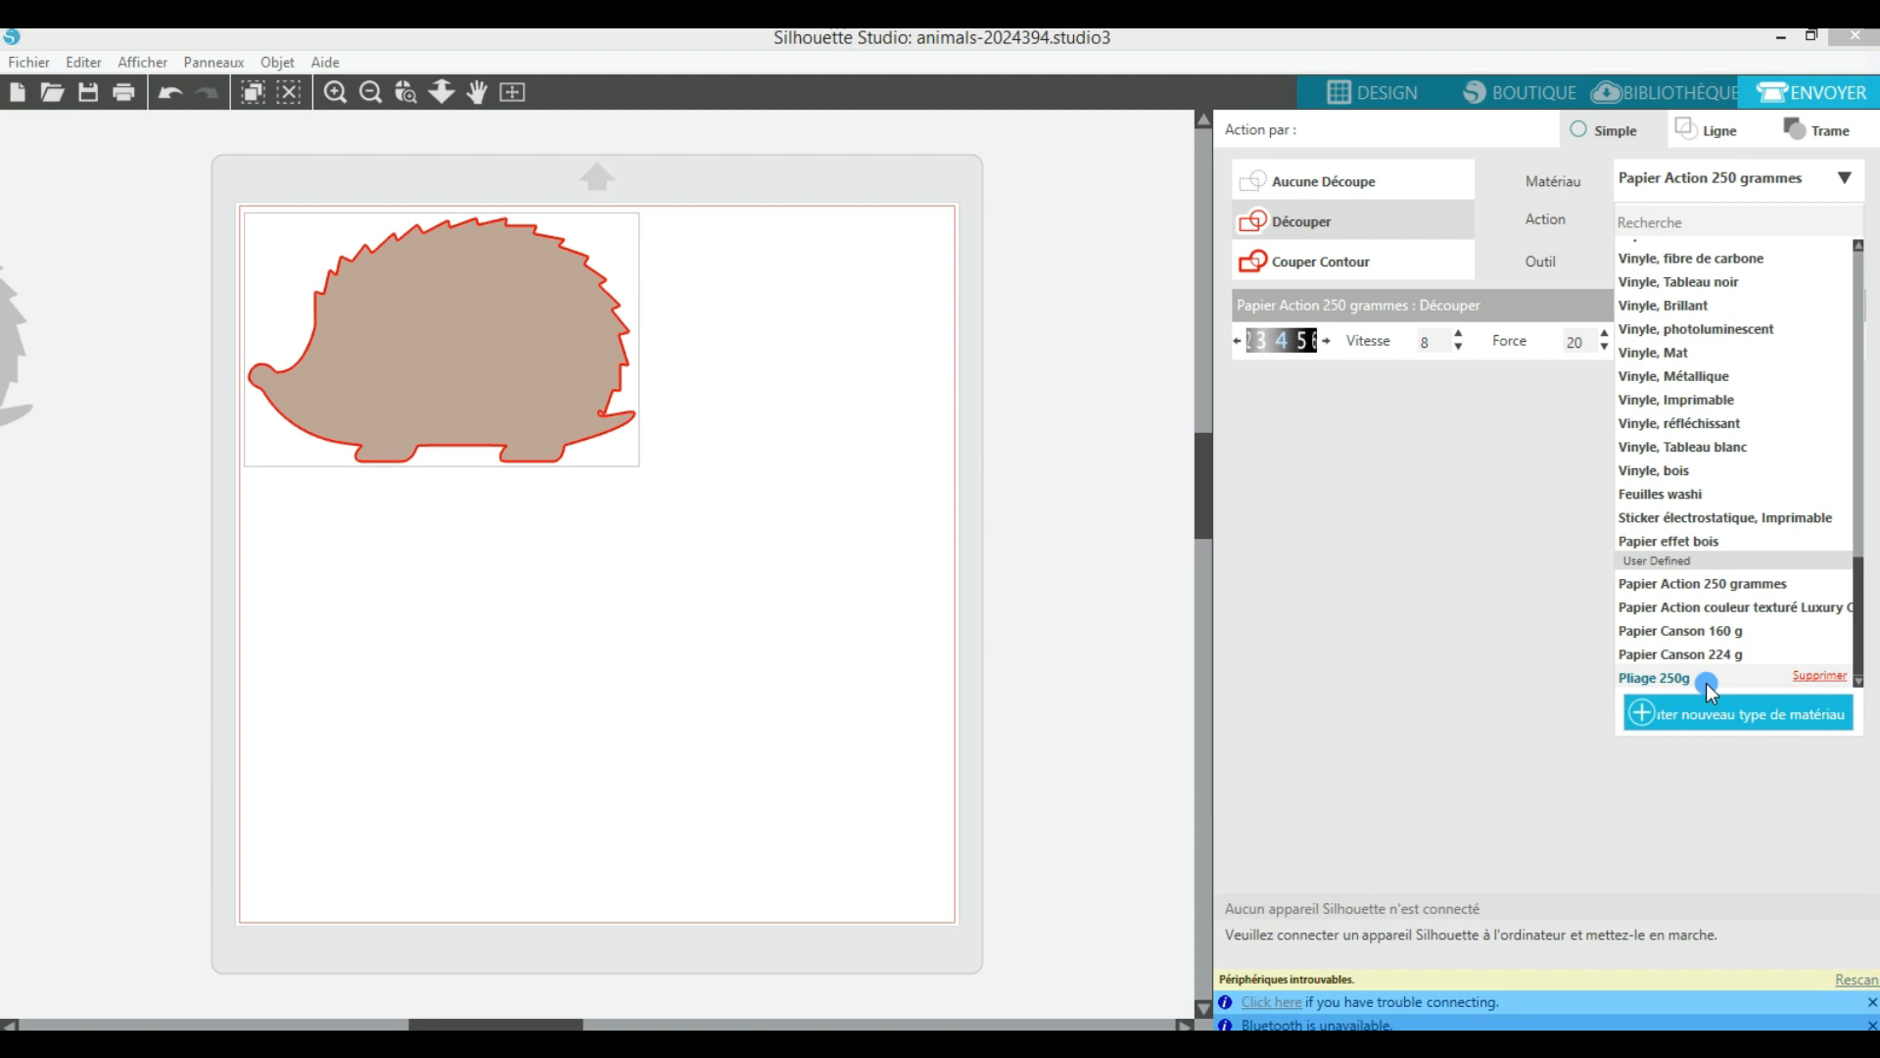
{"action": "left_click", "coordinate": [1705, 680]}
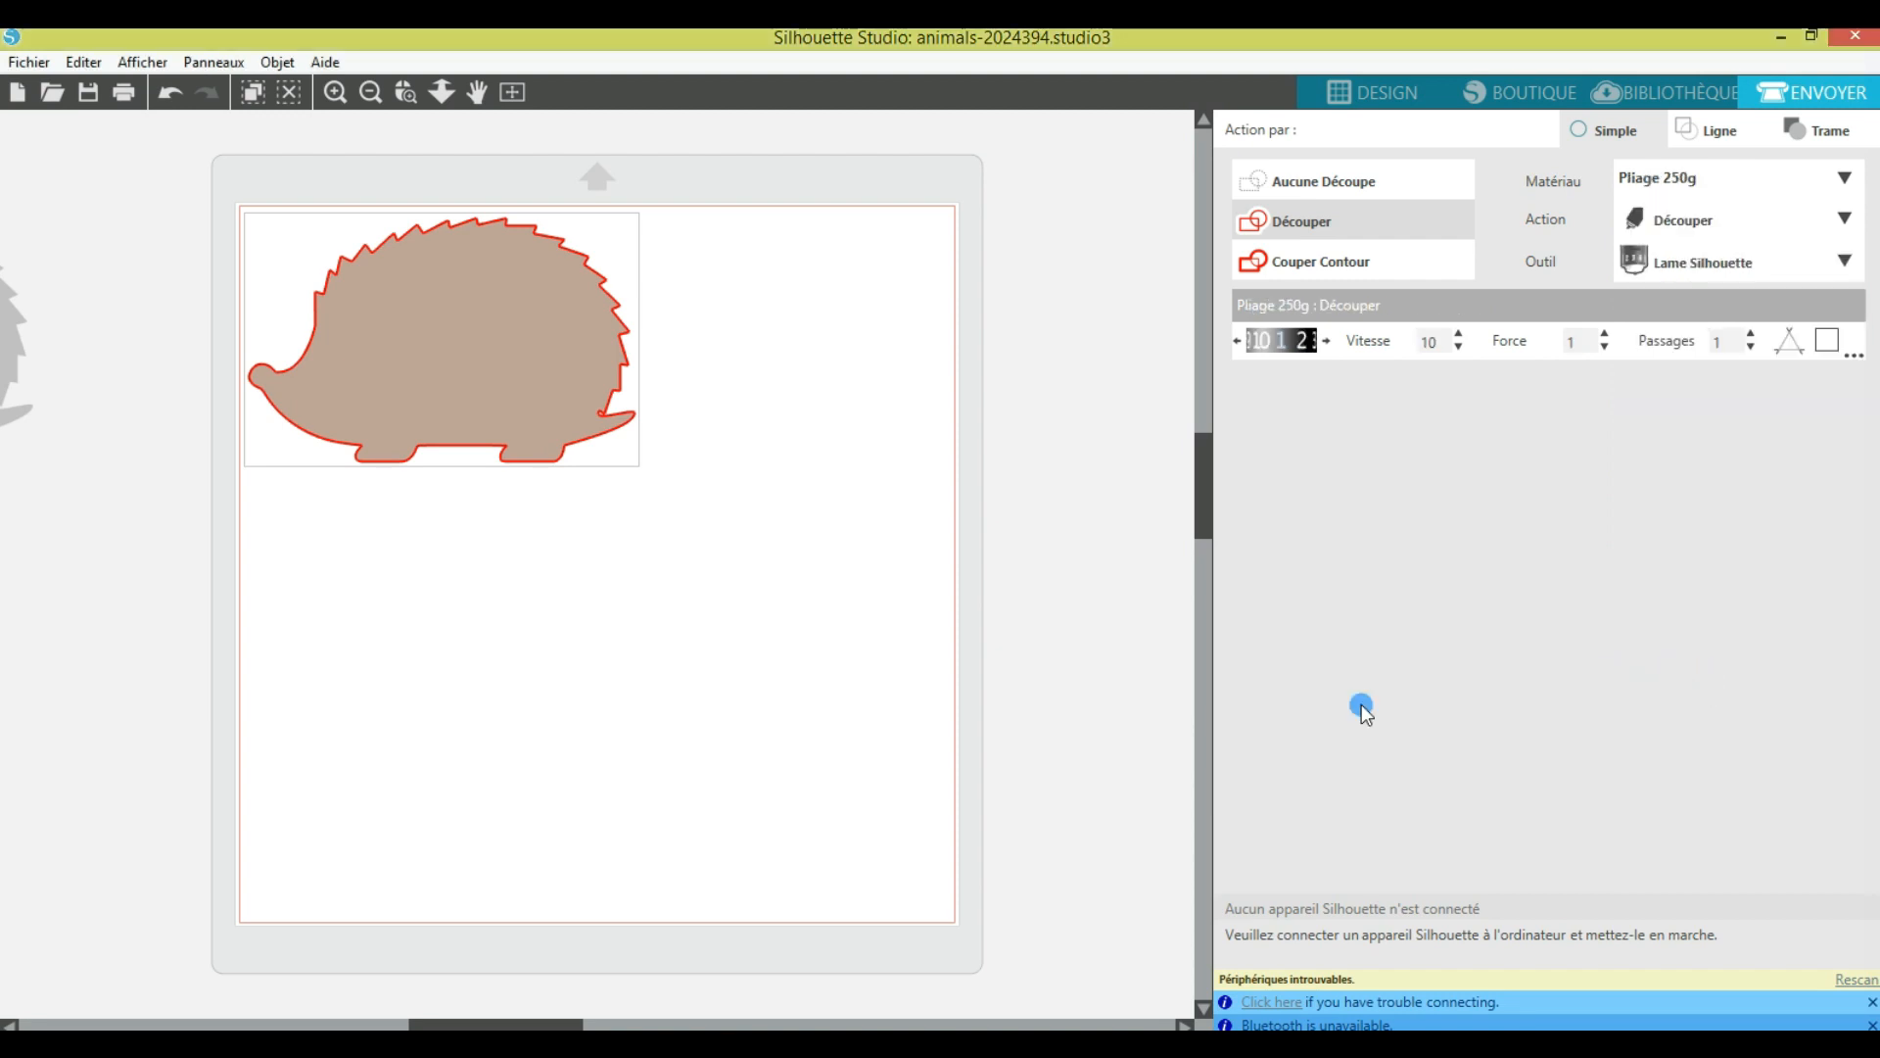
{"action": "left_click_drag", "start_coordinate": [1281, 351], "coordinate": [1268, 335]}
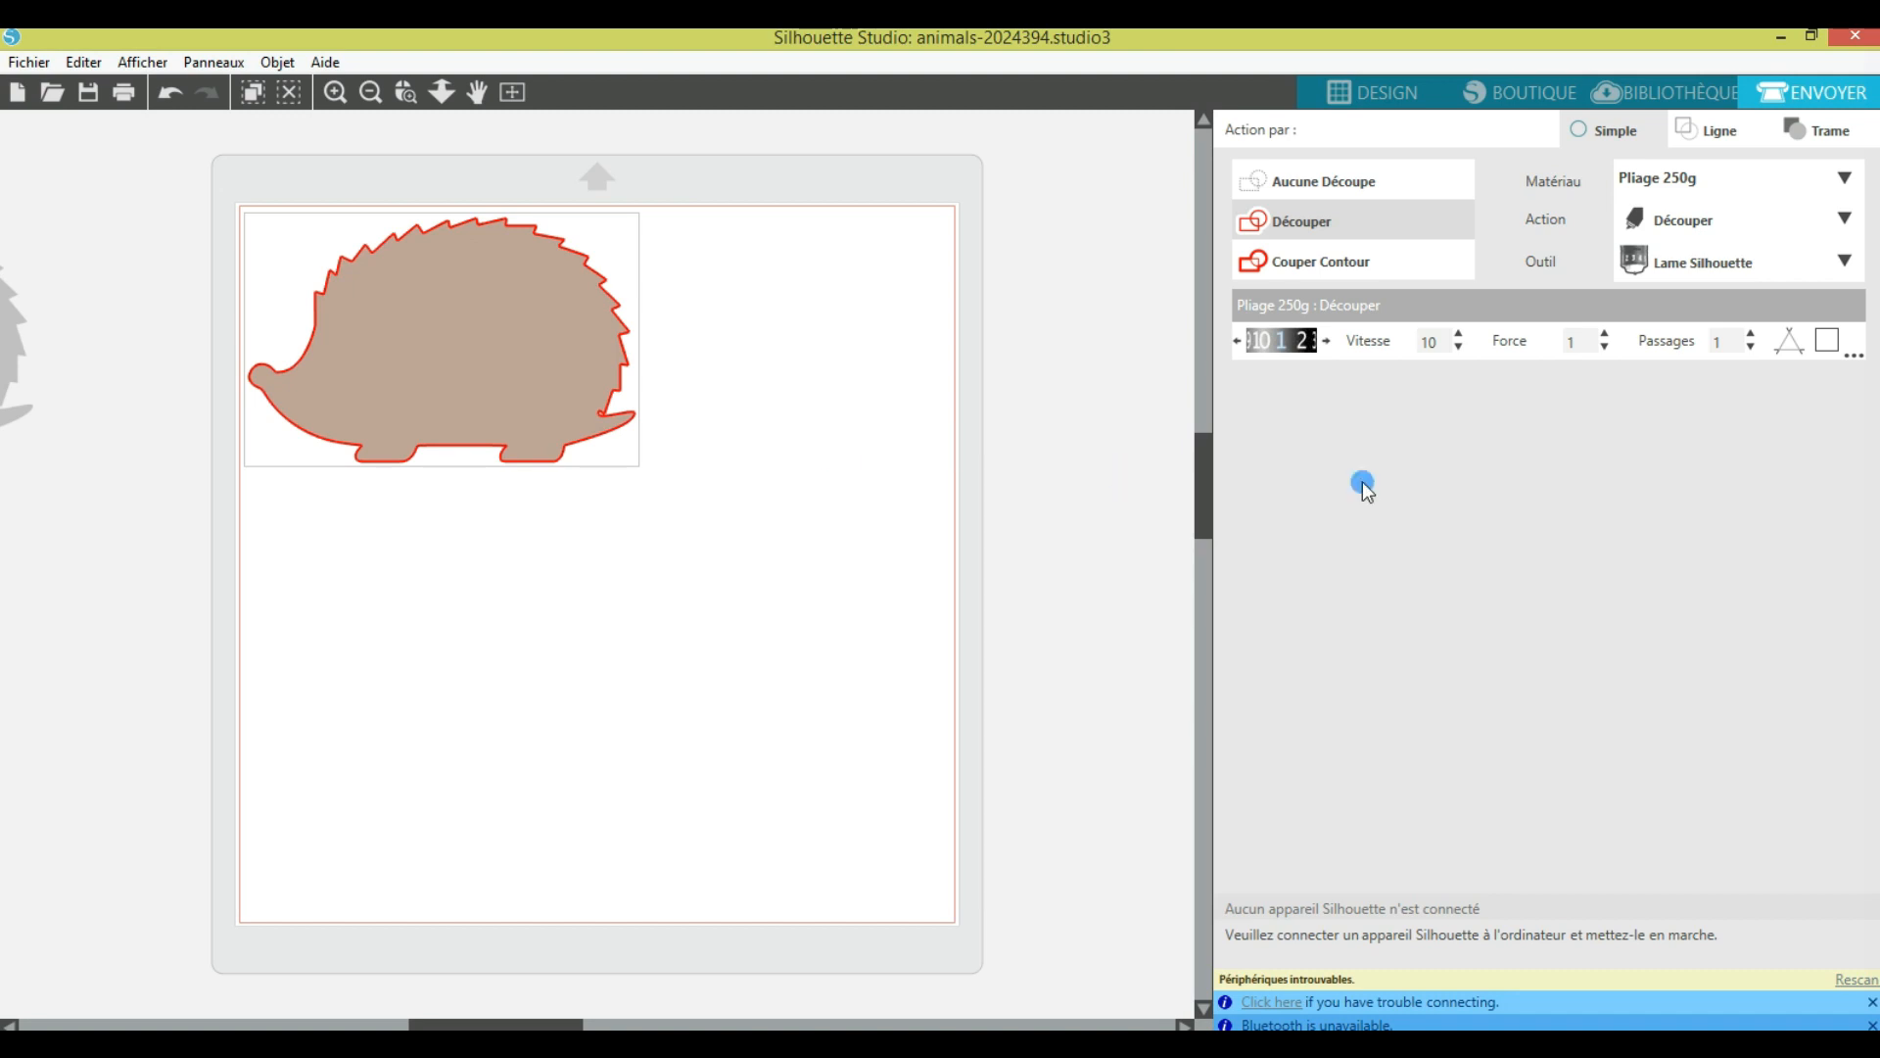
Step: View the line-by-line cut settings in the Ligne action mode and return to the Simple mode
{"action": "left_click", "coordinate": [1712, 131]}
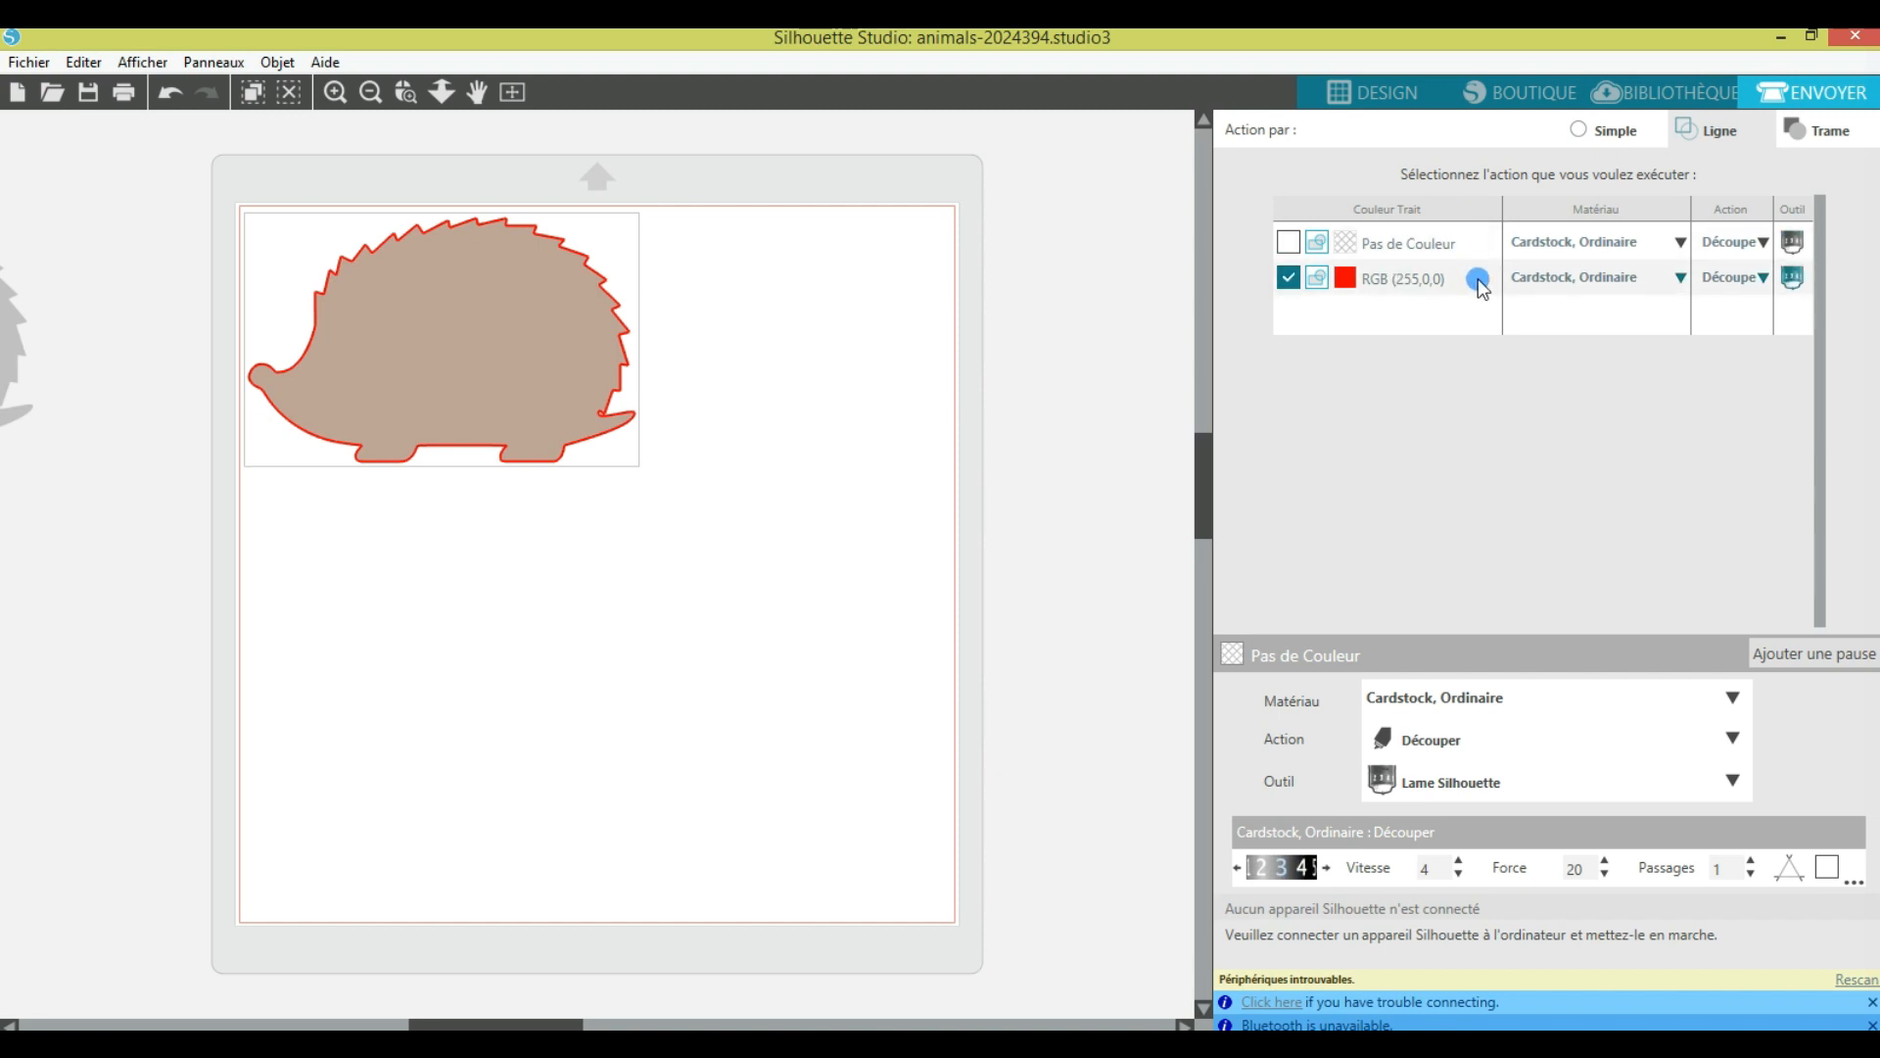
{"action": "left_click", "coordinate": [1602, 144]}
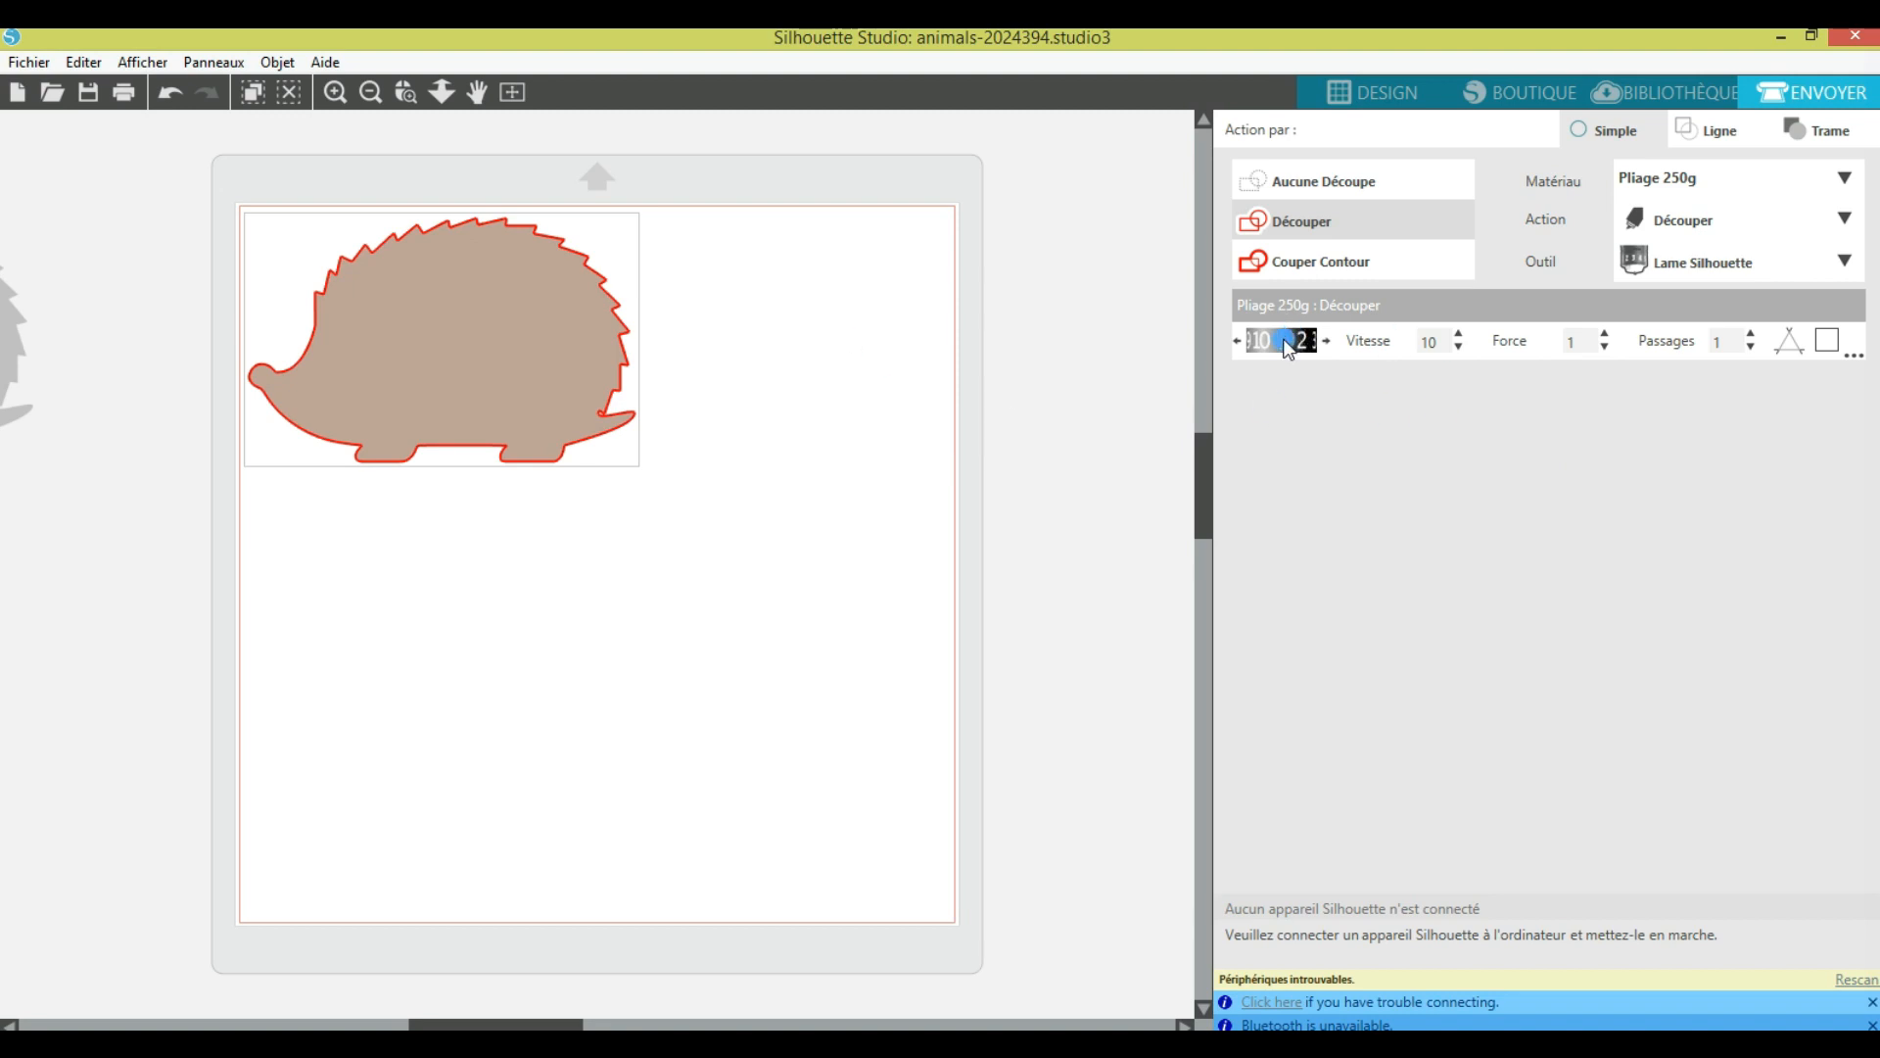
Step: Browse the material presets and set the cutting material back to the user-defined Papier Action 250 grammes
{"action": "left_click", "coordinate": [1840, 179]}
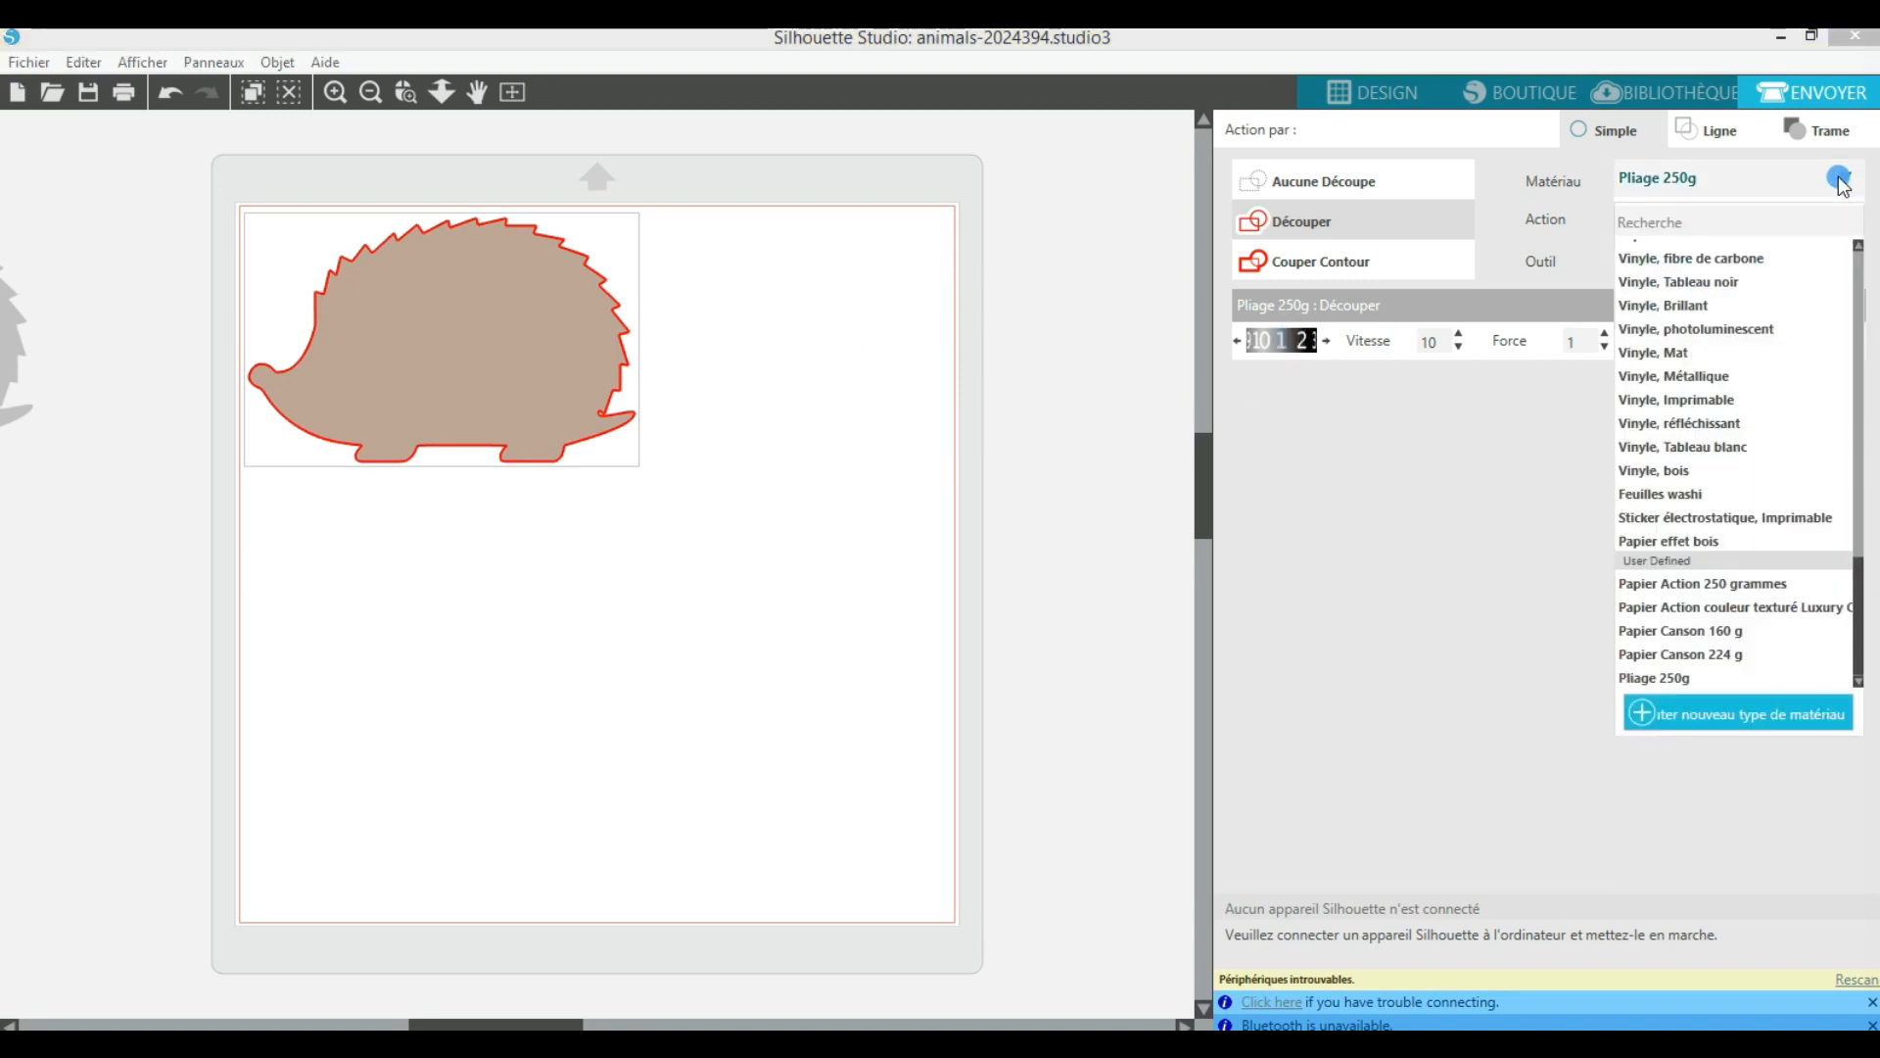
{"action": "left_click", "coordinate": [1861, 301]}
{"action": "left_click", "coordinate": [1862, 419]}
{"action": "left_click", "coordinate": [1855, 548]}
{"action": "left_click", "coordinate": [1854, 600]}
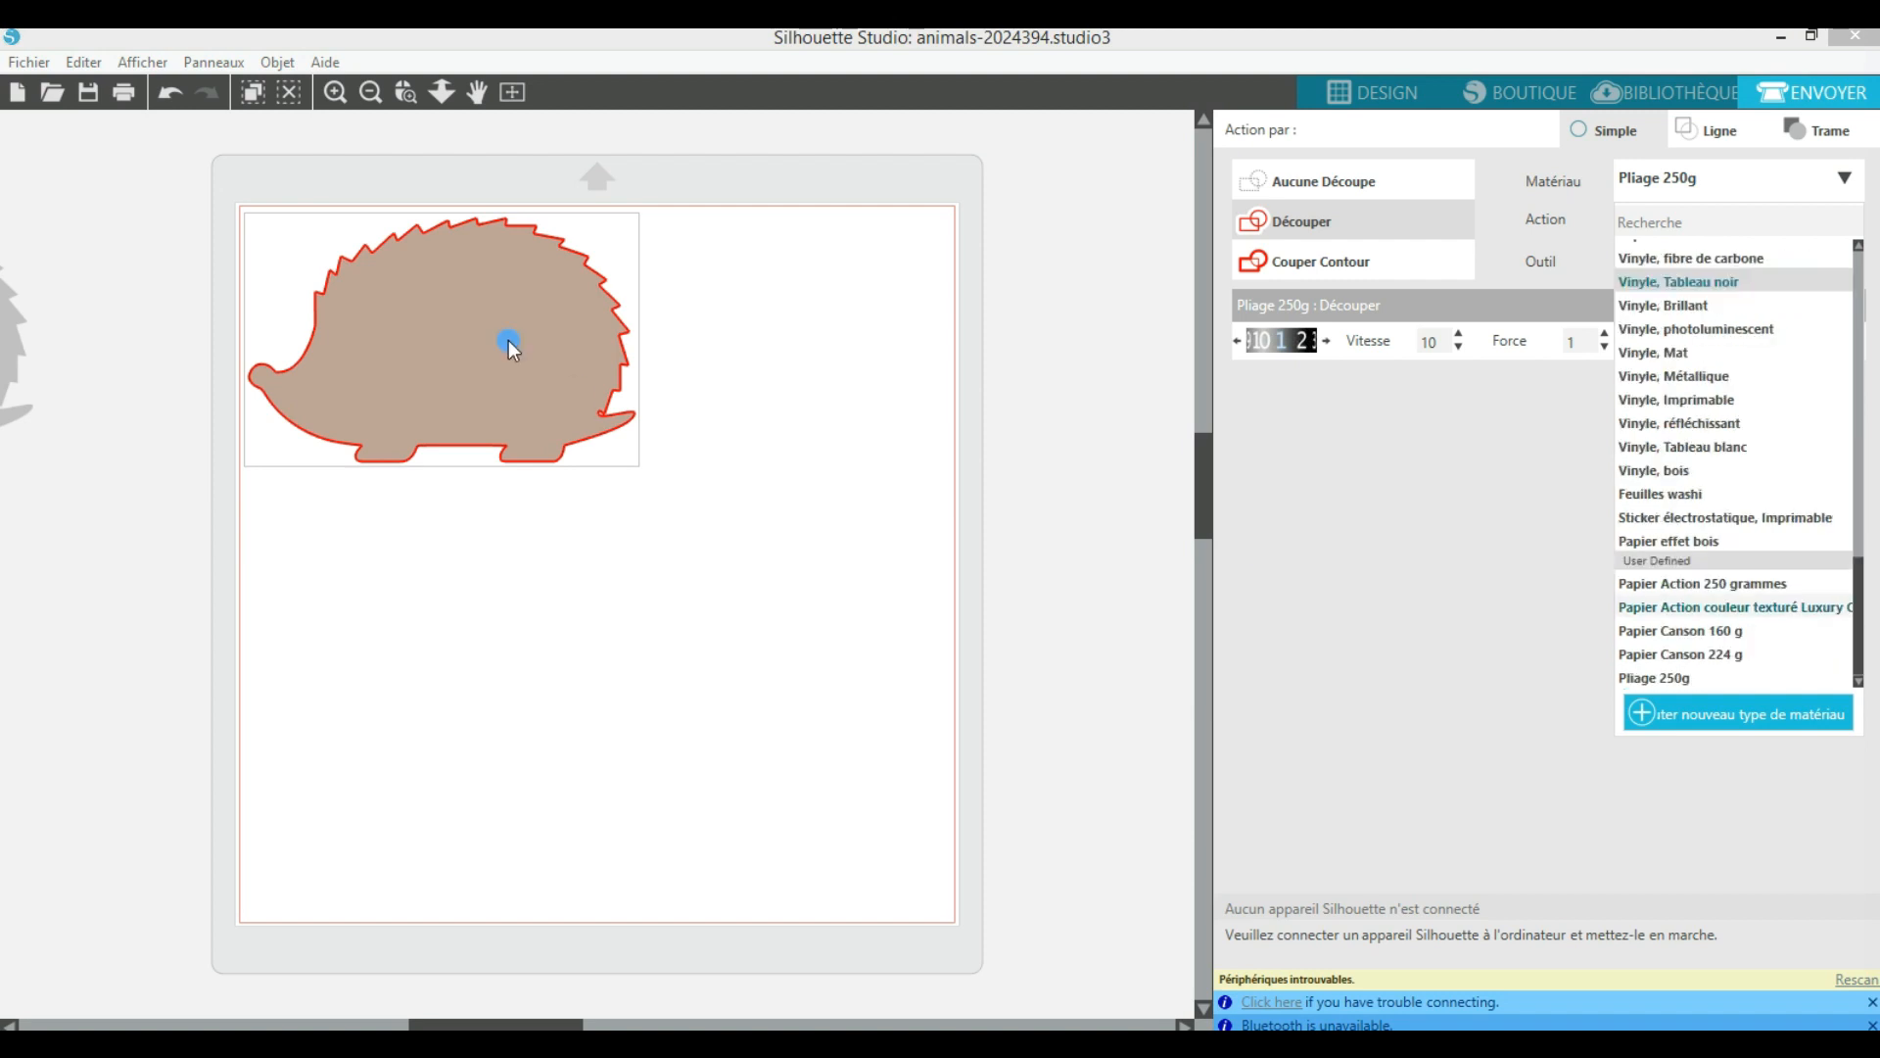
{"action": "left_click", "coordinate": [453, 240]}
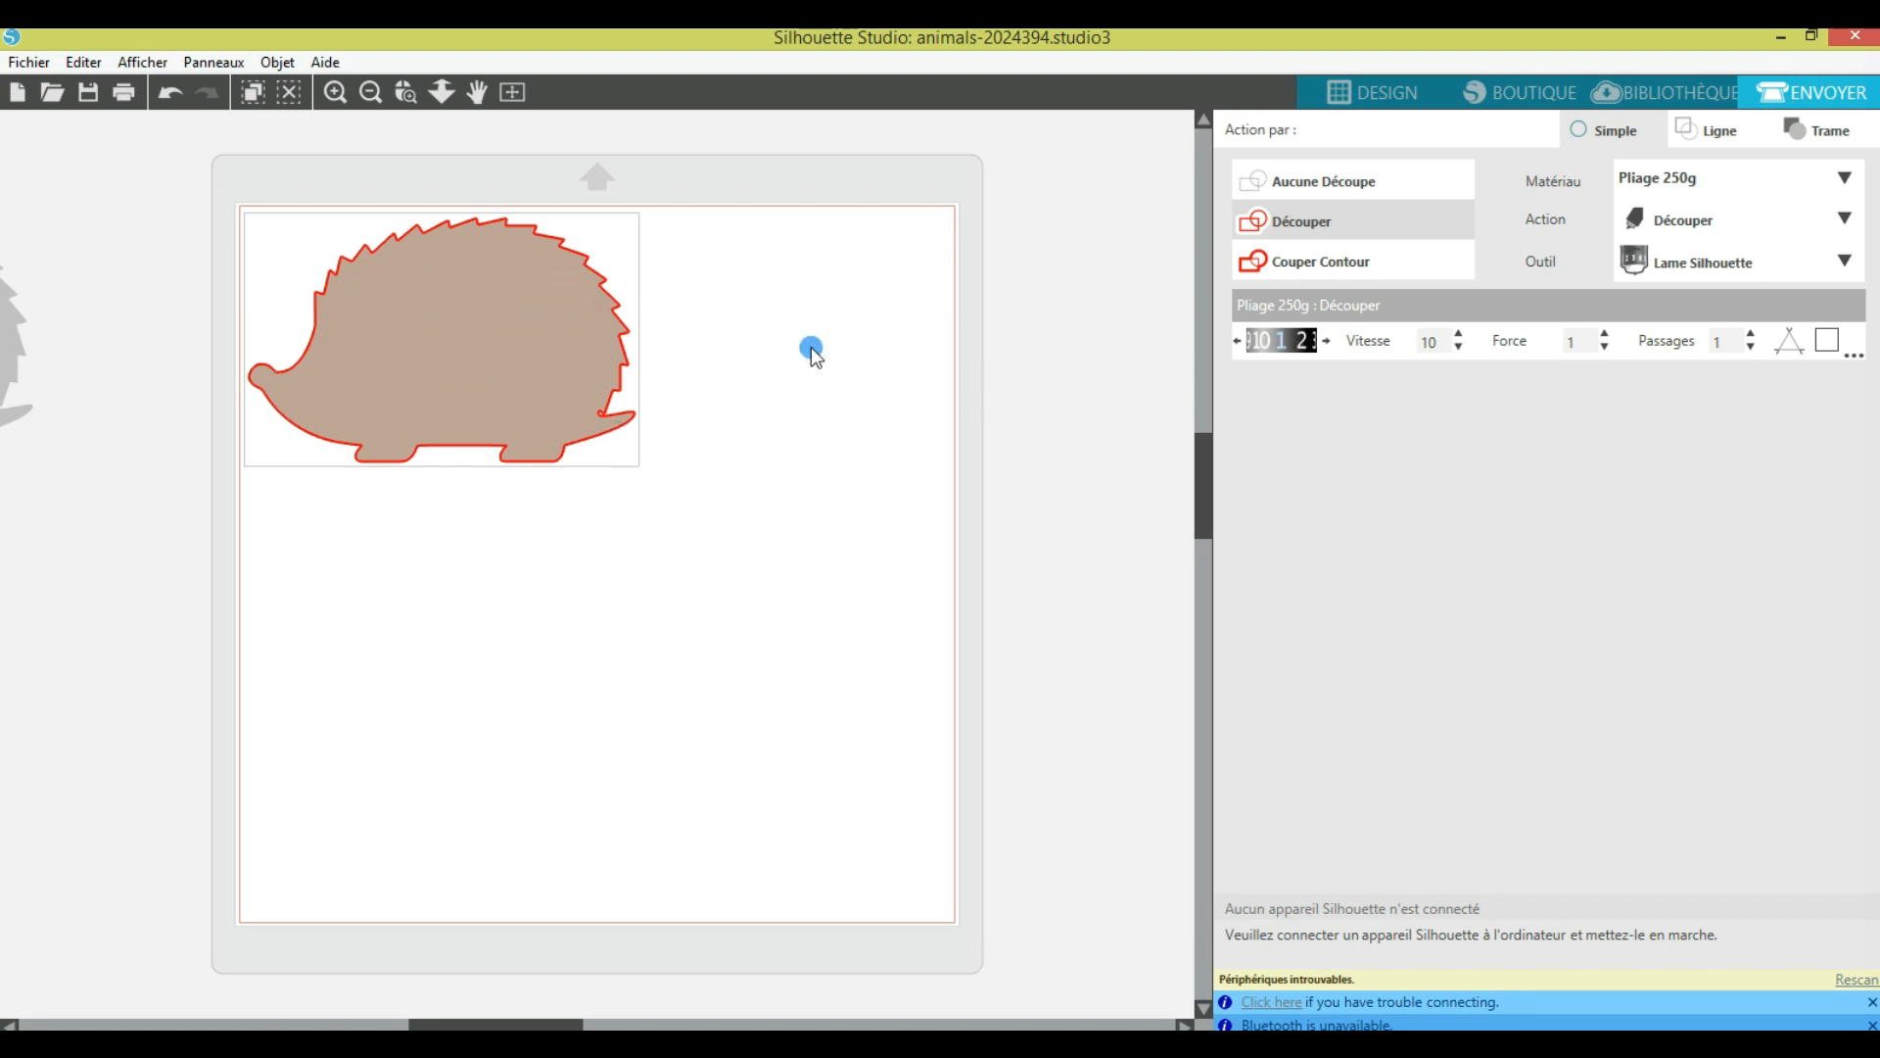
{"action": "left_click", "coordinate": [1844, 181]}
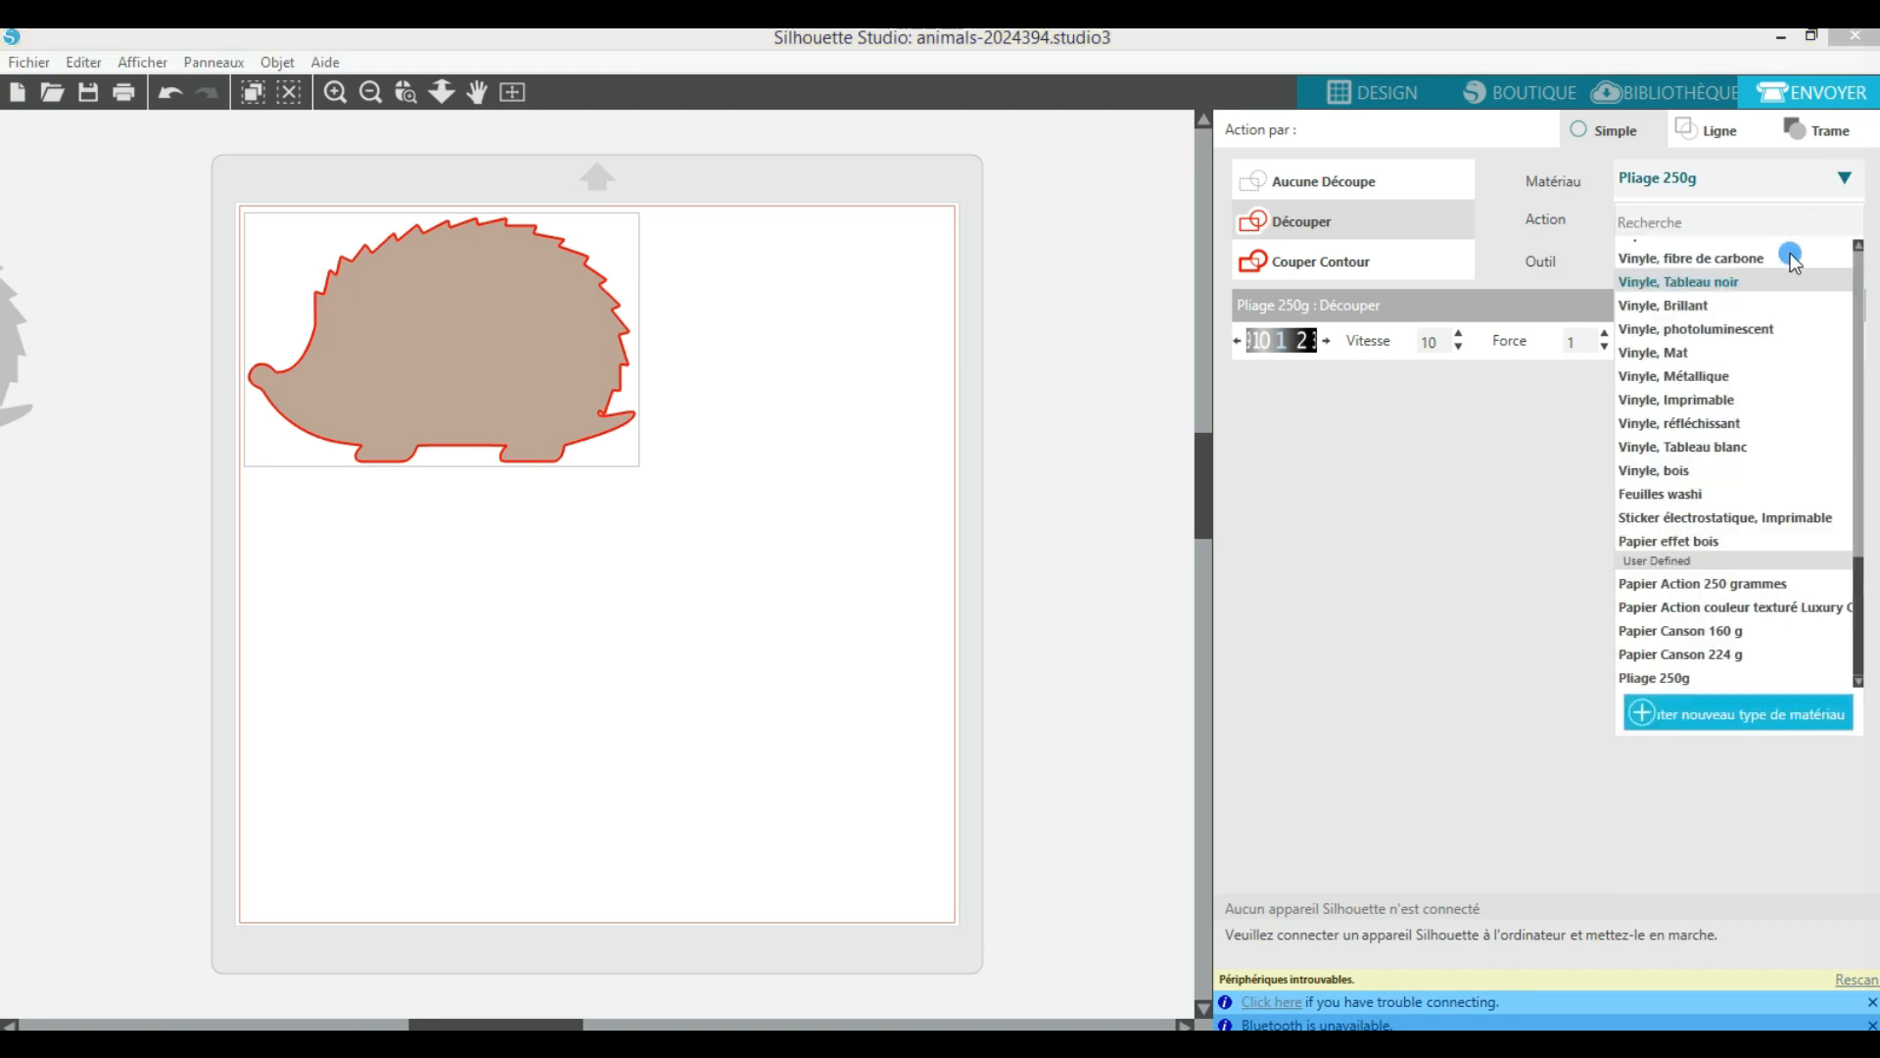
{"action": "left_click", "coordinate": [1696, 584]}
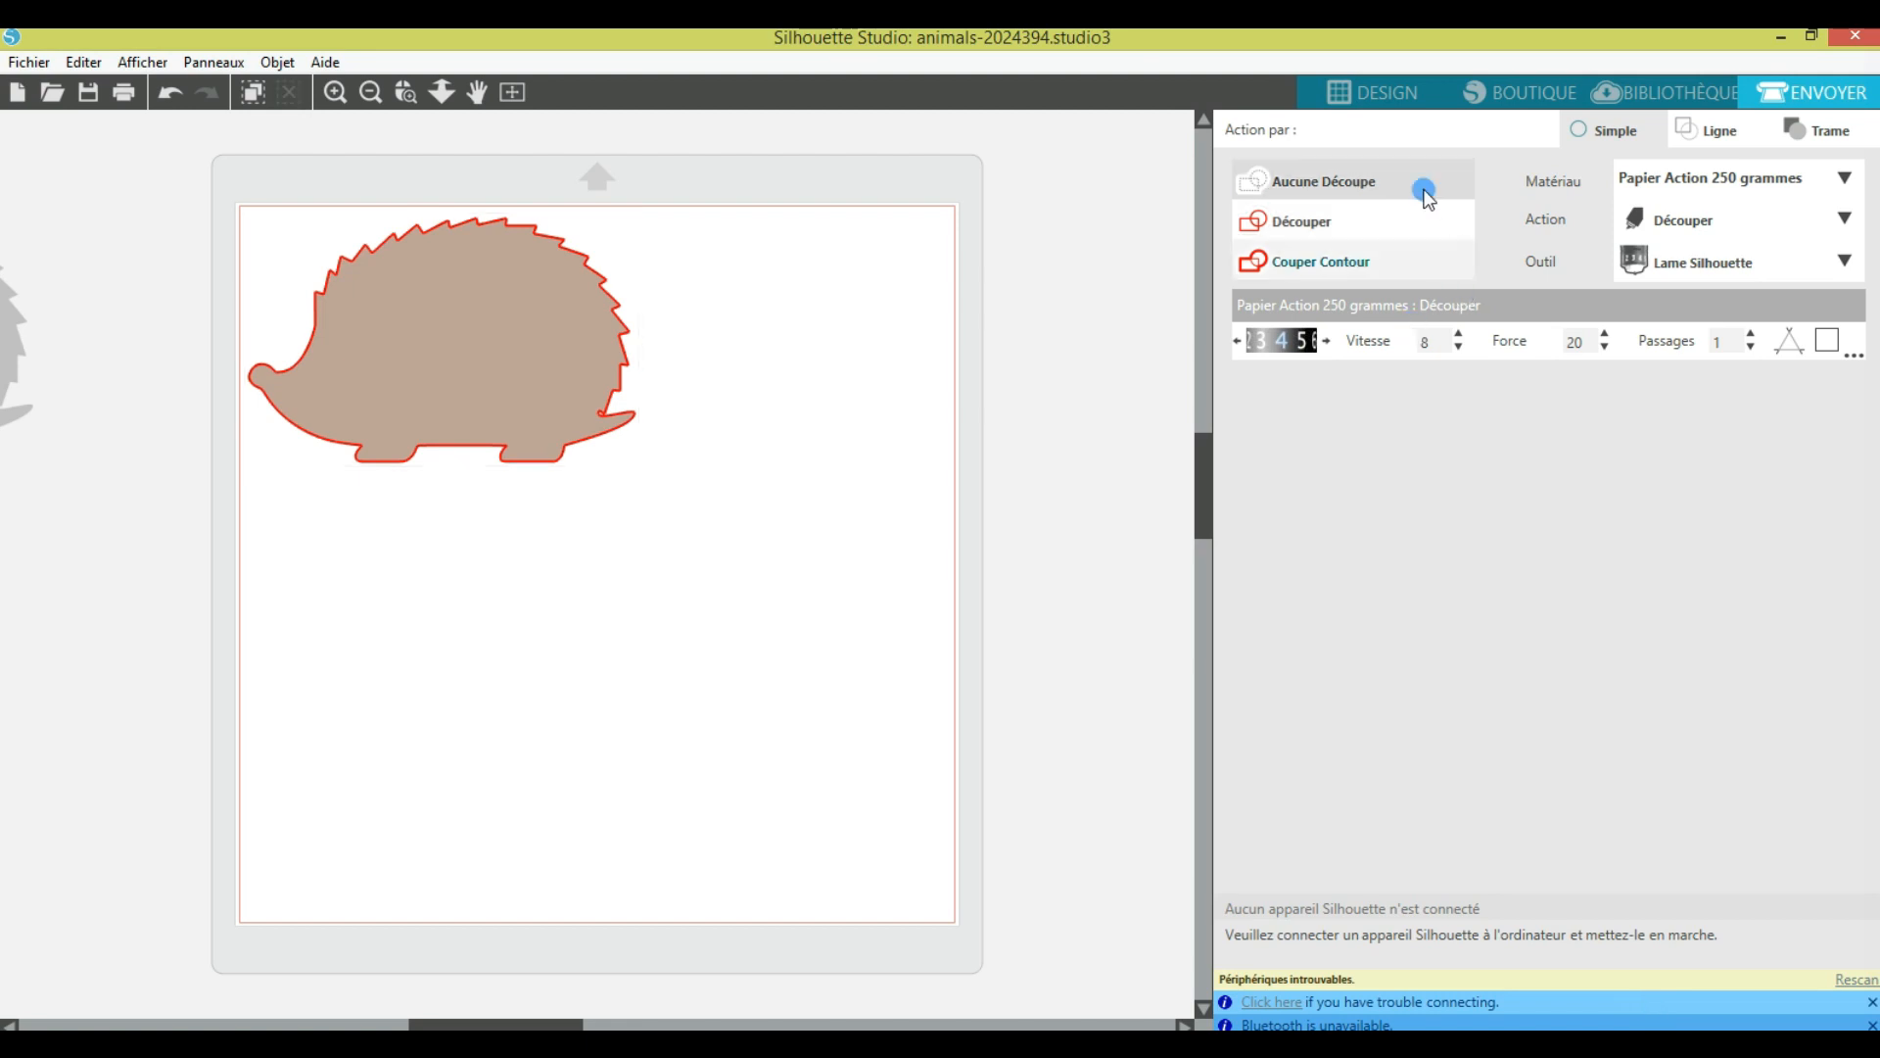
Step: Return to the design workspace and move the brown hedgehog slightly down and right, away from the cutting border
{"action": "left_click", "coordinate": [1378, 95]}
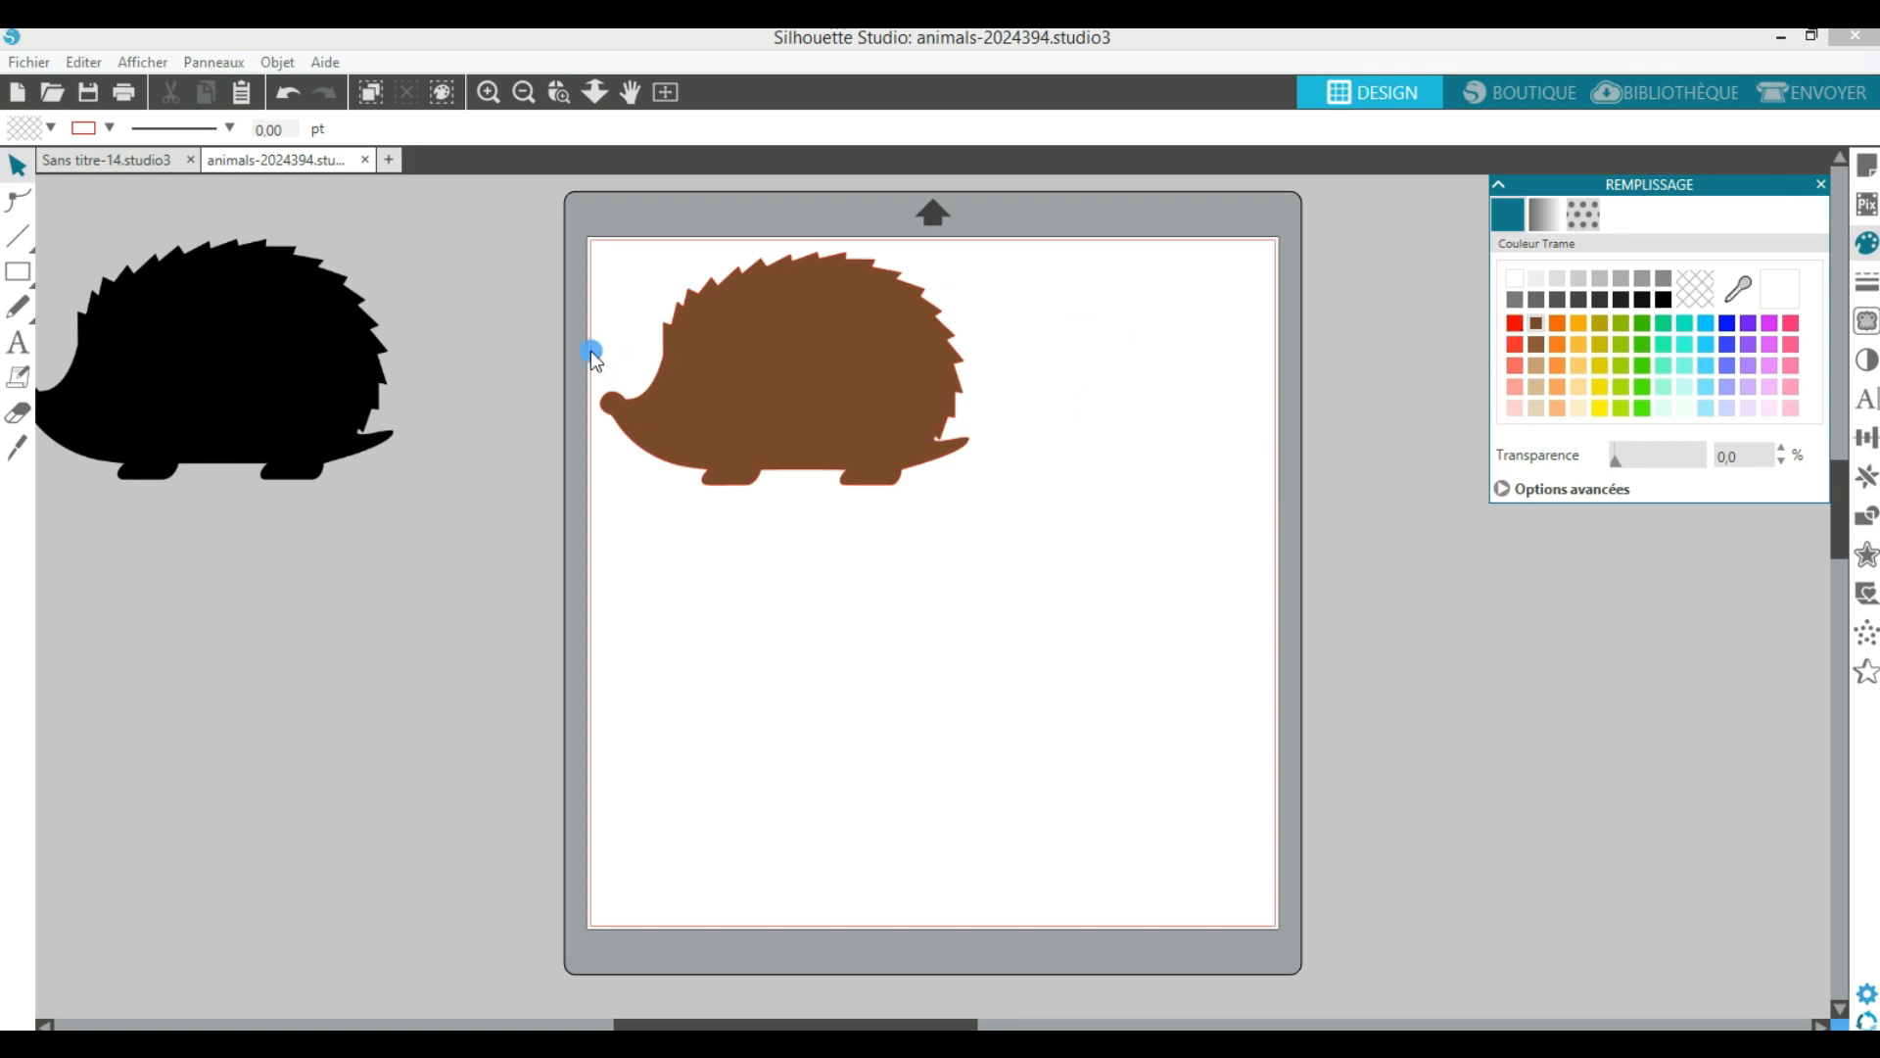
{"action": "mouse_move", "coordinate": [777, 312]}
{"action": "left_mouse_down"}
{"action": "mouse_move", "coordinate": [799, 400]}
{"action": "mouse_move", "coordinate": [895, 385]}
{"action": "mouse_move", "coordinate": [836, 346]}
{"action": "mouse_move", "coordinate": [916, 398]}
{"action": "mouse_move", "coordinate": [878, 372]}
{"action": "mouse_move", "coordinate": [924, 386]}
{"action": "mouse_move", "coordinate": [769, 347]}
{"action": "mouse_move", "coordinate": [784, 338]}
{"action": "left_mouse_up"}
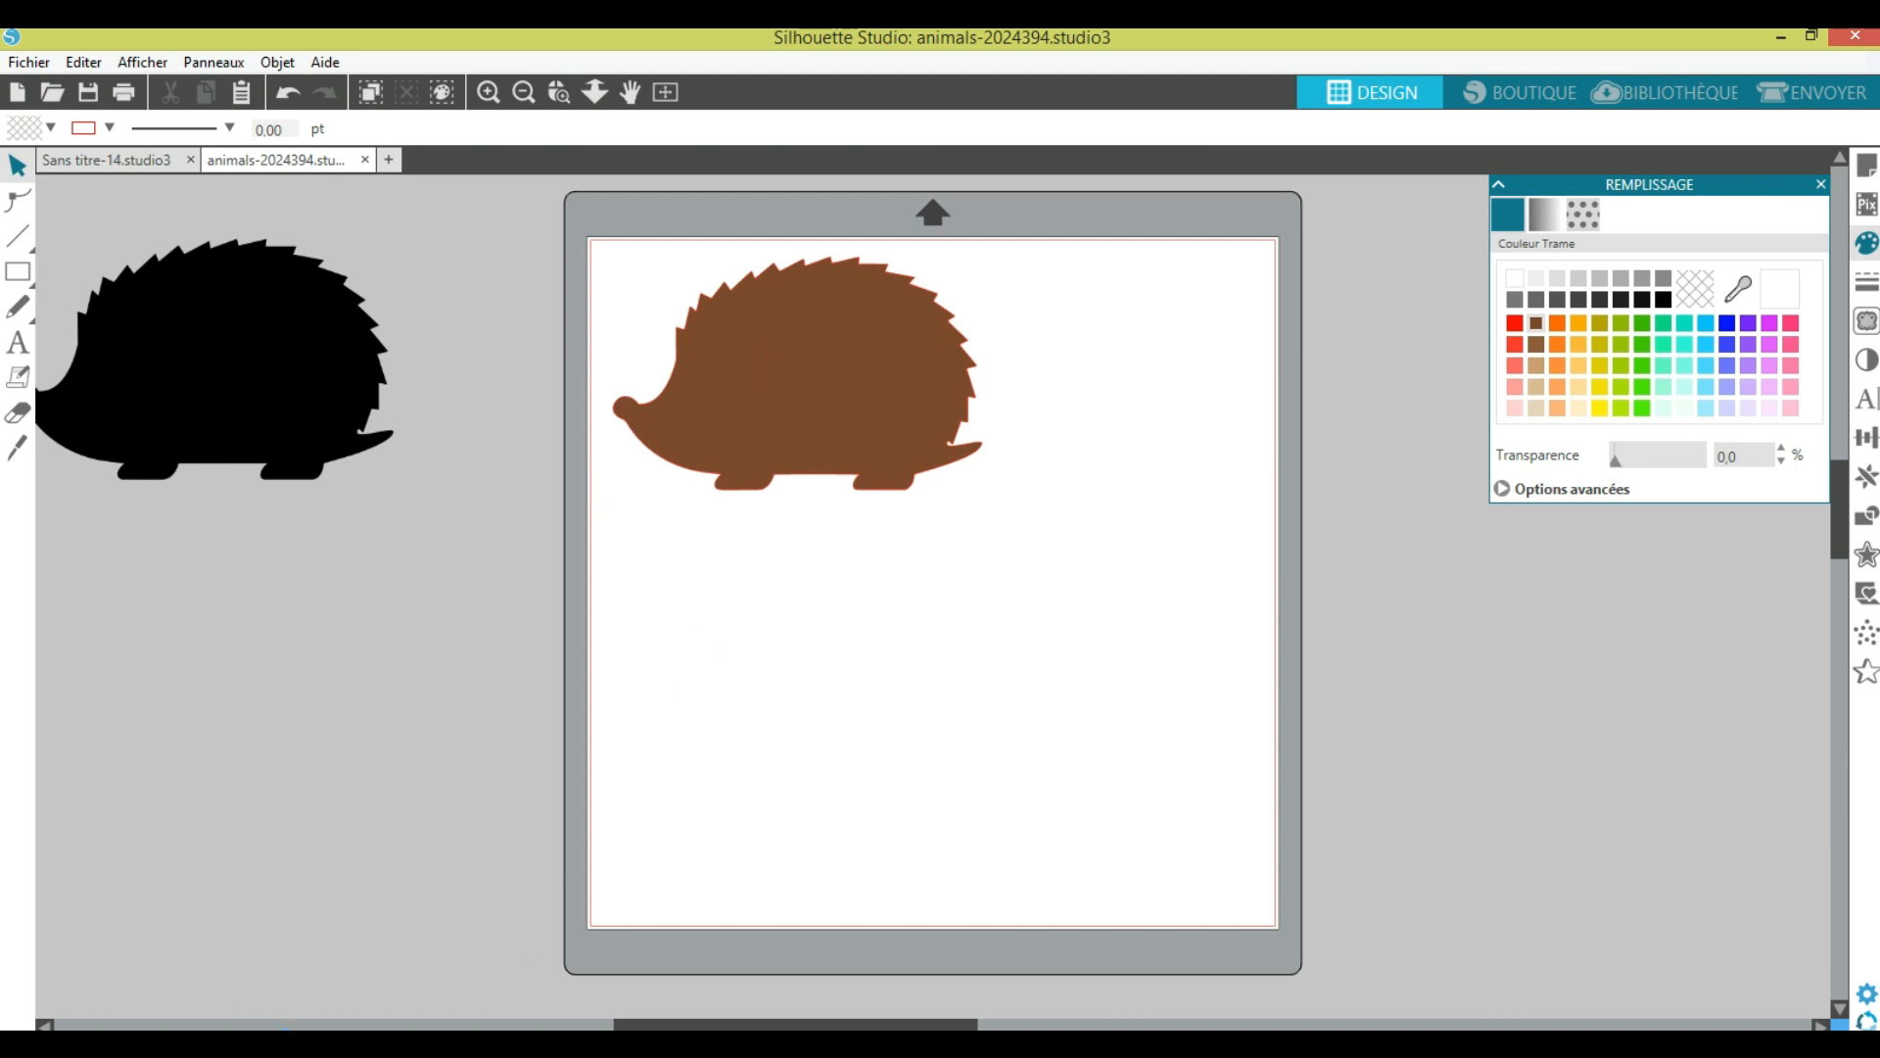
{"action": "left_click", "coordinate": [405, 776]}
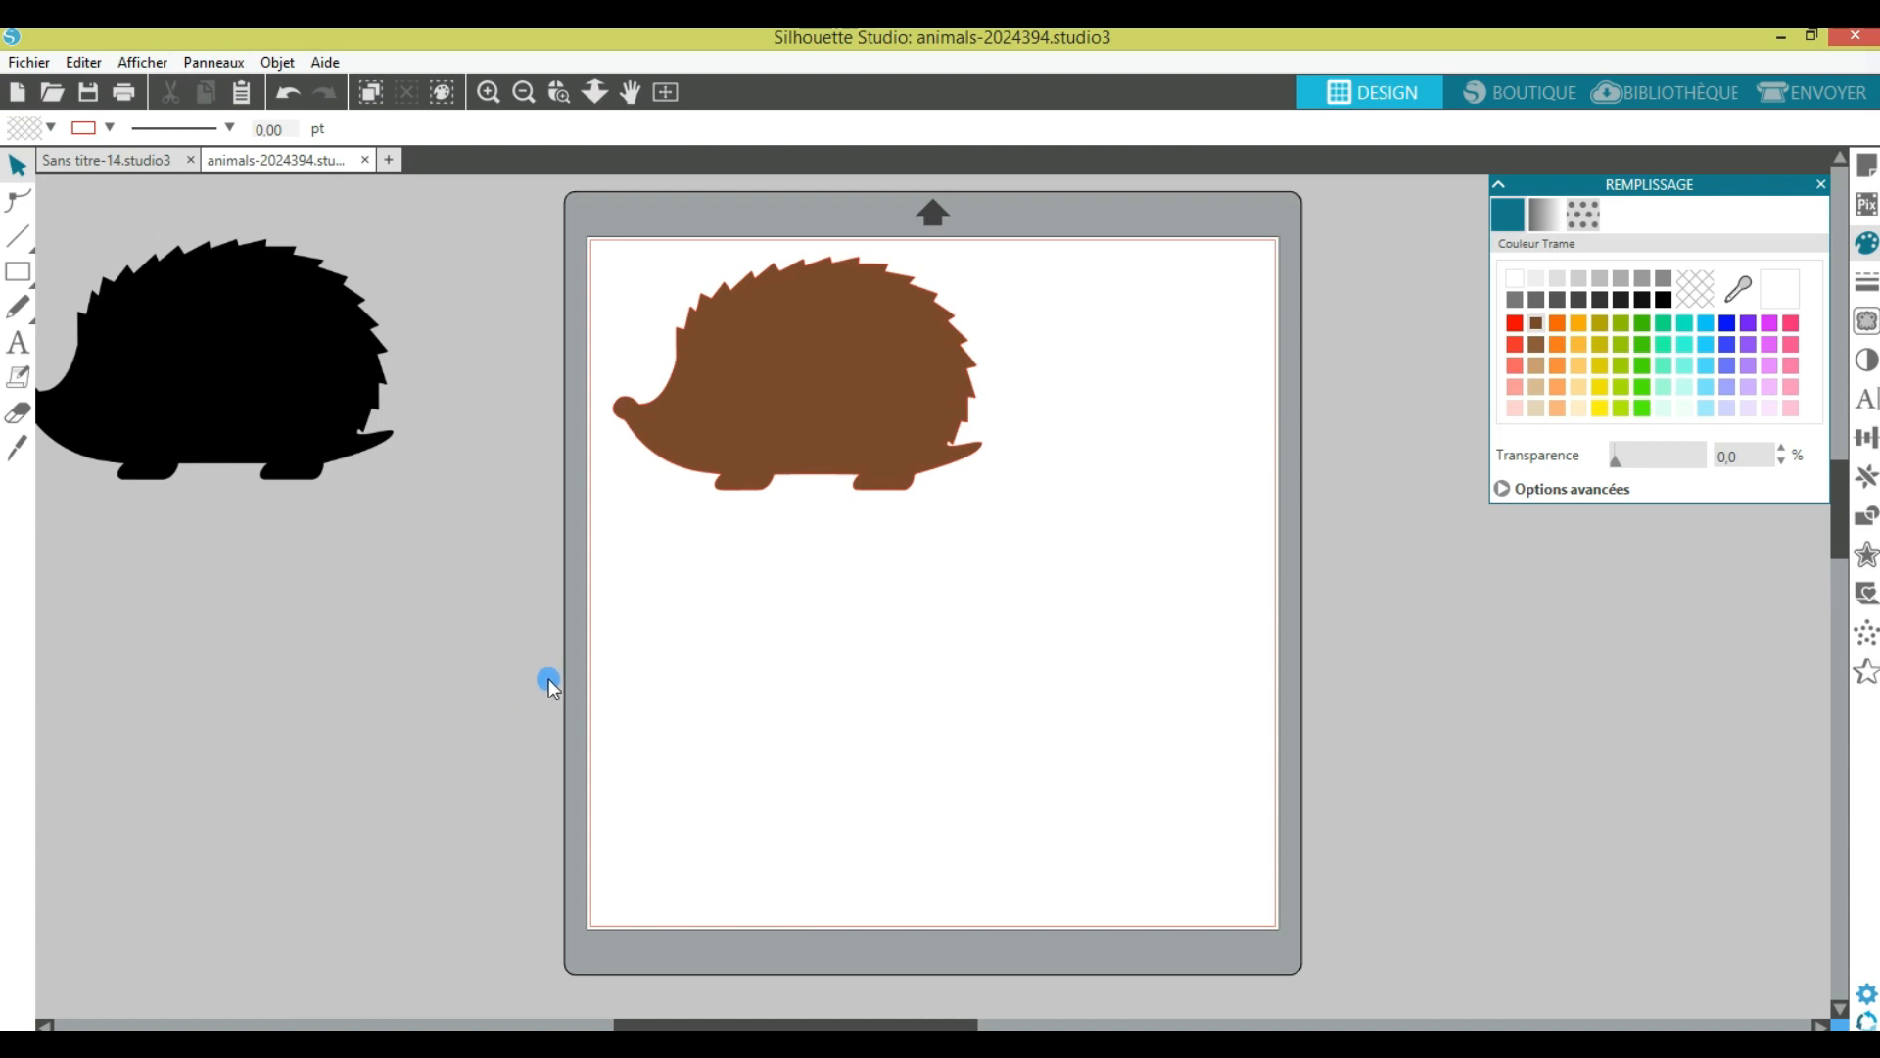